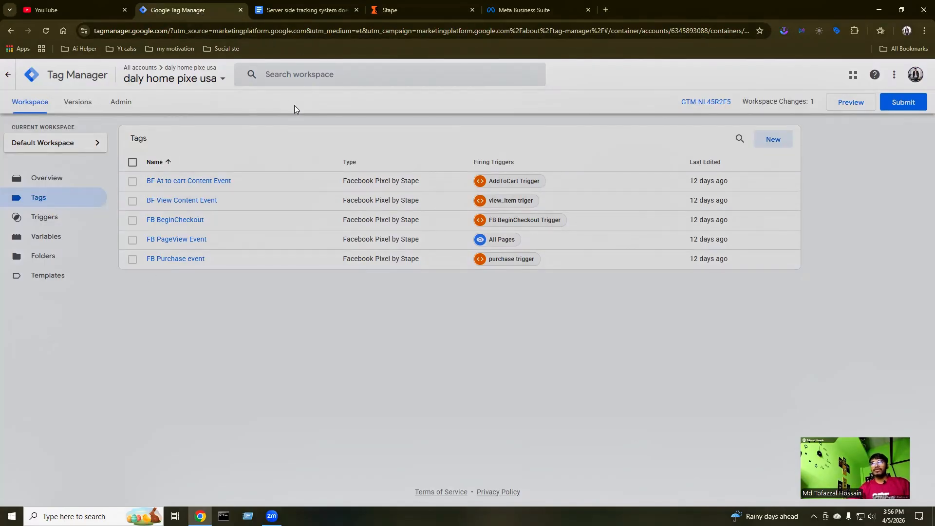
Review the server-side tracking document from the server container setup through the Begin checkout Event section.
{"action": "left_click", "coordinate": [386, 14]}
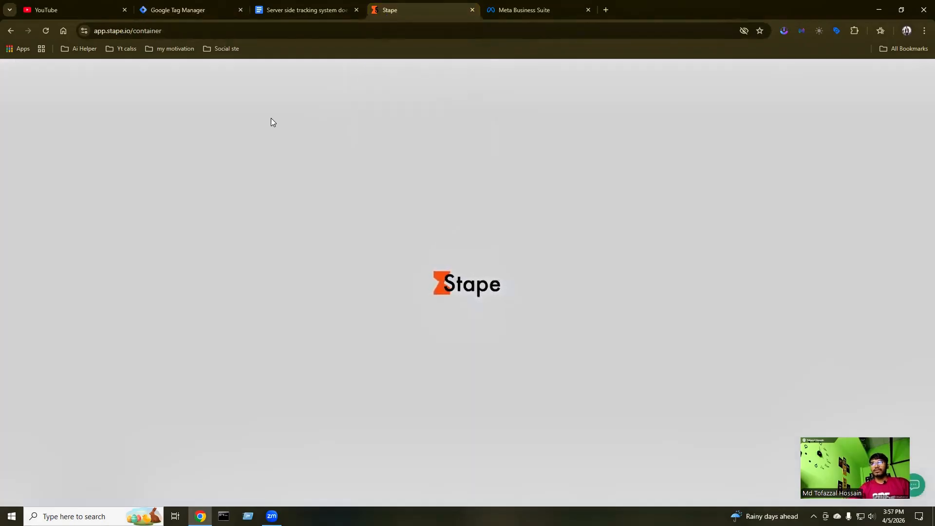
{"action": "left_click", "coordinate": [199, 9]}
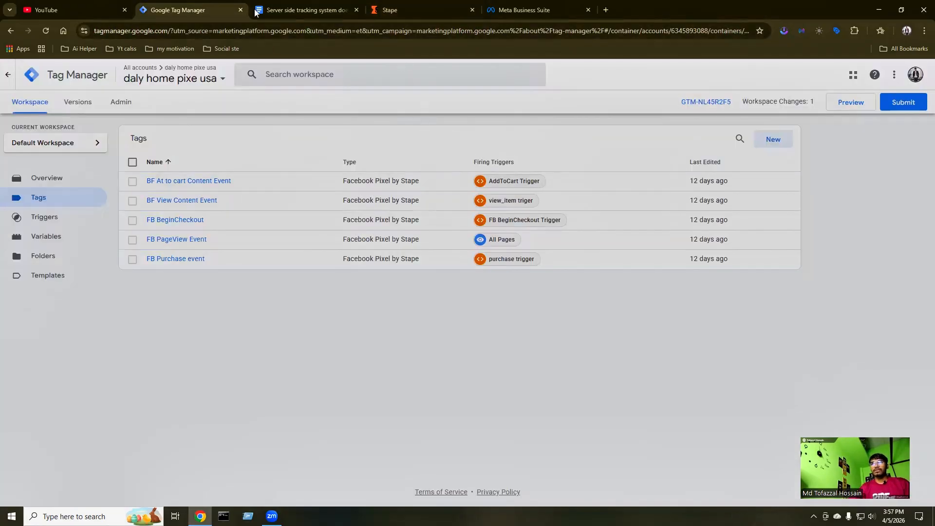
{"action": "left_click", "coordinate": [285, 11]}
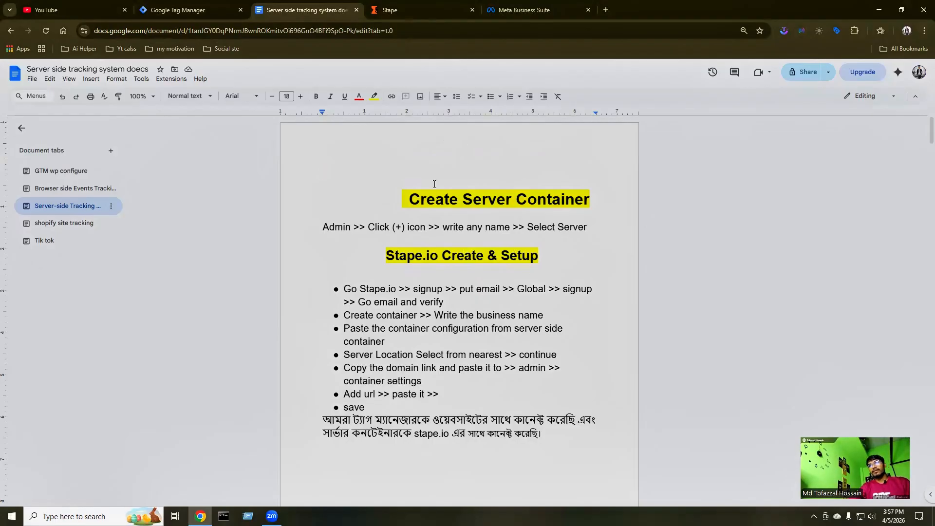
{"action": "scroll", "coordinate": [434, 248], "scroll_direction": "down", "scroll_amount": 20}
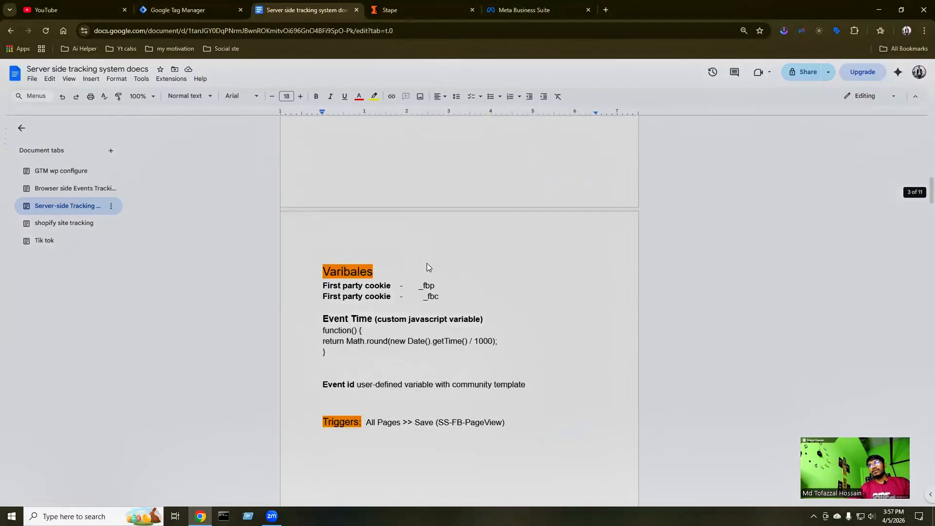
{"action": "scroll", "coordinate": [427, 263], "scroll_direction": "down", "scroll_amount": 20}
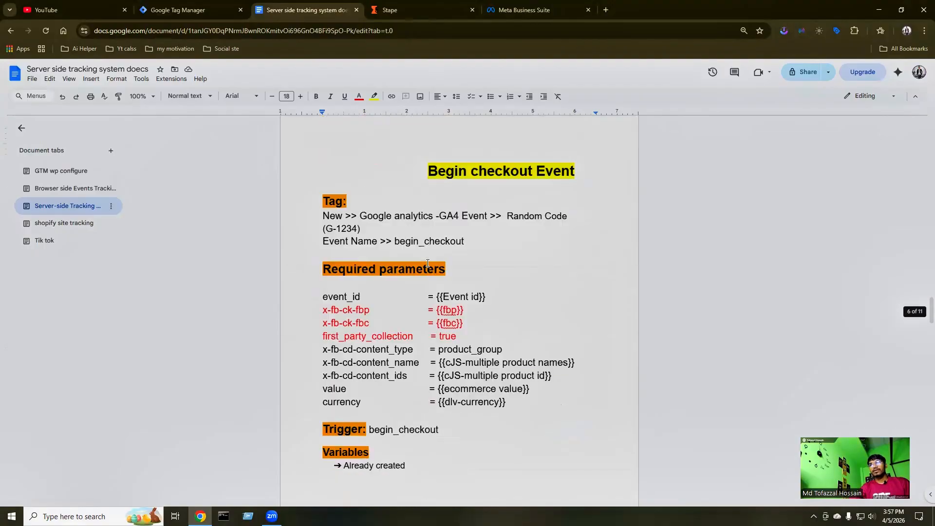
{"action": "scroll", "coordinate": [427, 263], "scroll_direction": "up", "scroll_amount": 12}
{"action": "scroll", "coordinate": [428, 263], "scroll_direction": "up", "scroll_amount": 20}
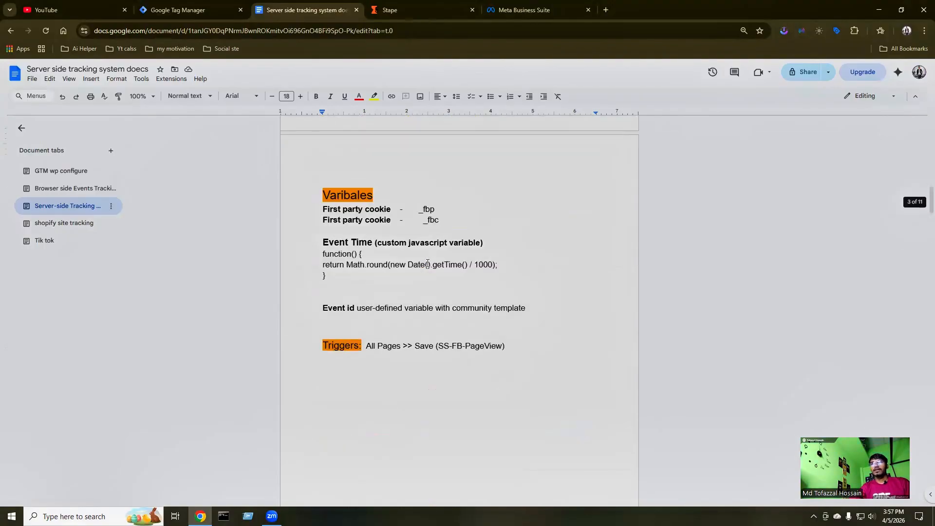
{"action": "scroll", "coordinate": [427, 263], "scroll_direction": "up", "scroll_amount": 20}
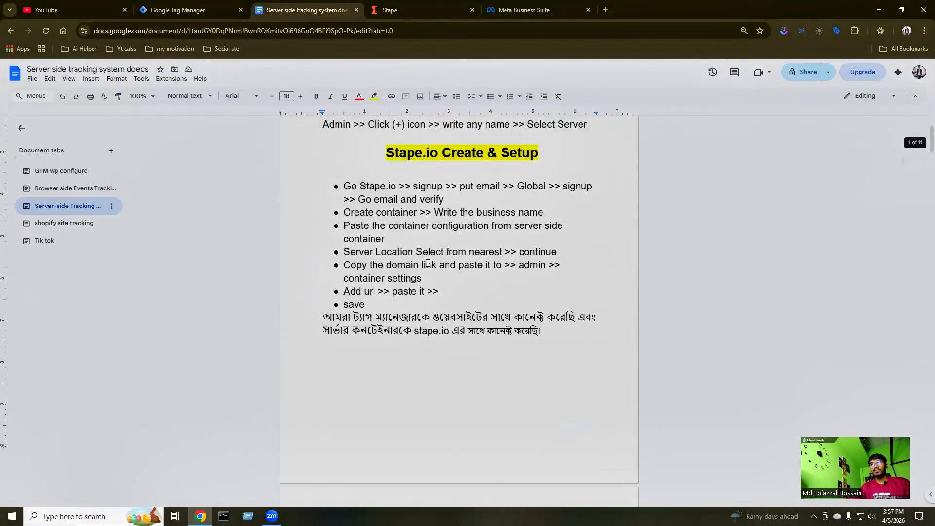
{"action": "left_click", "coordinate": [182, 12]}
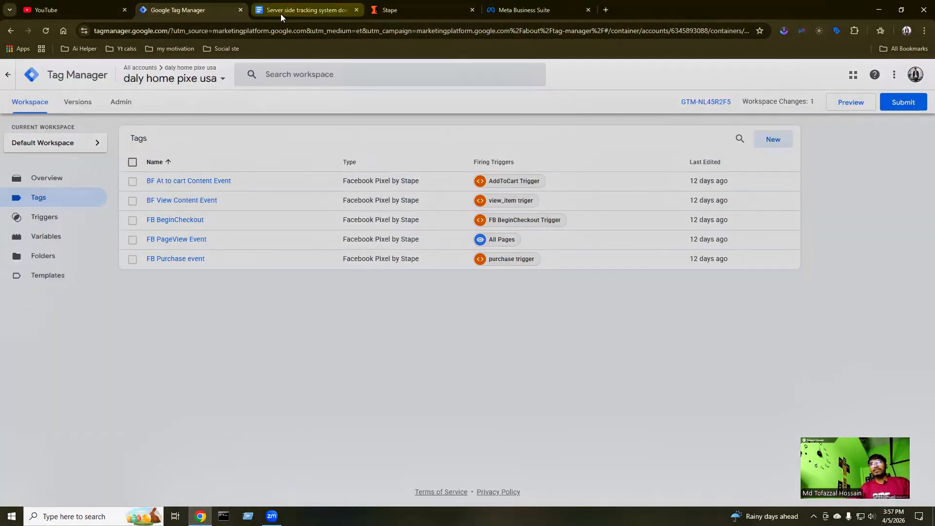
Switch to the Stape website and log in to reach the account dashboard.
{"action": "left_click", "coordinate": [395, 8]}
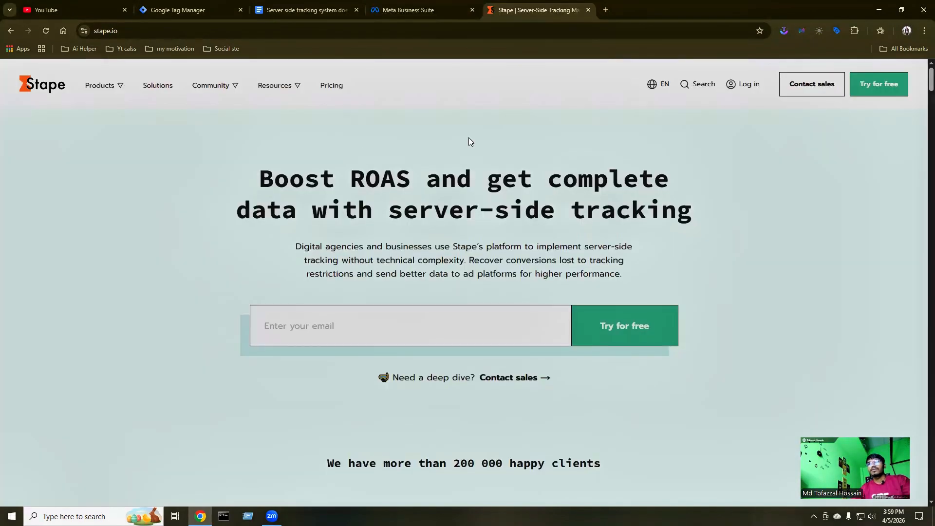
{"action": "scroll", "coordinate": [482, 214], "scroll_direction": "down", "scroll_amount": 2}
{"action": "scroll", "coordinate": [495, 229], "scroll_direction": "up", "scroll_amount": 2}
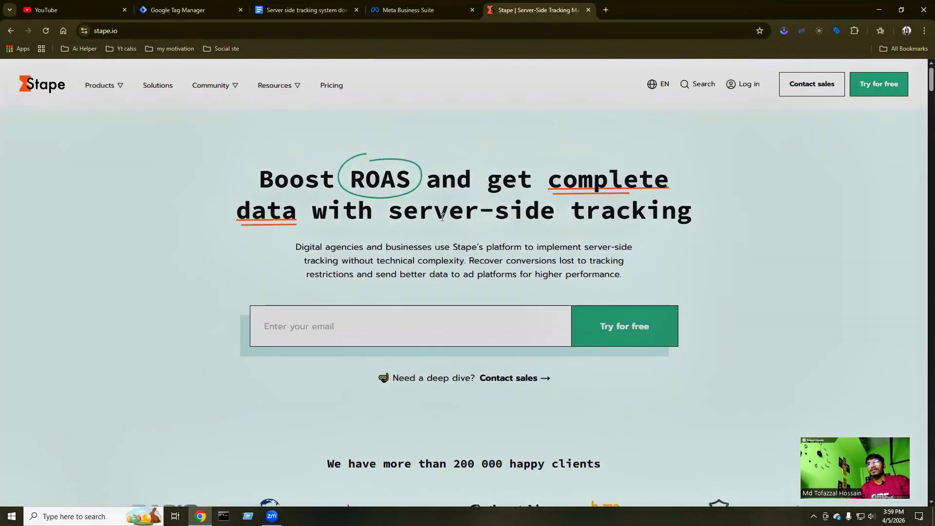
{"action": "scroll", "coordinate": [484, 242], "scroll_direction": "down", "scroll_amount": 1}
{"action": "scroll", "coordinate": [482, 242], "scroll_direction": "up", "scroll_amount": 1}
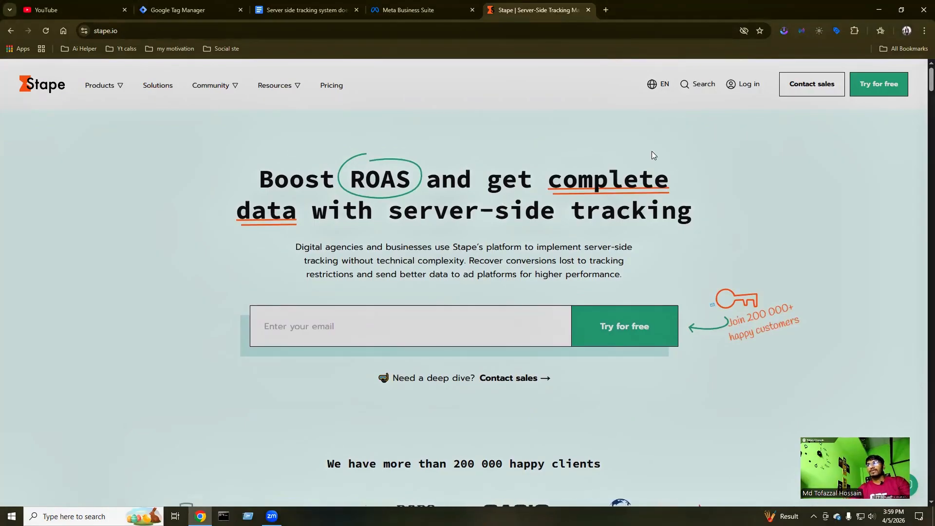
{"action": "left_click", "coordinate": [744, 89]}
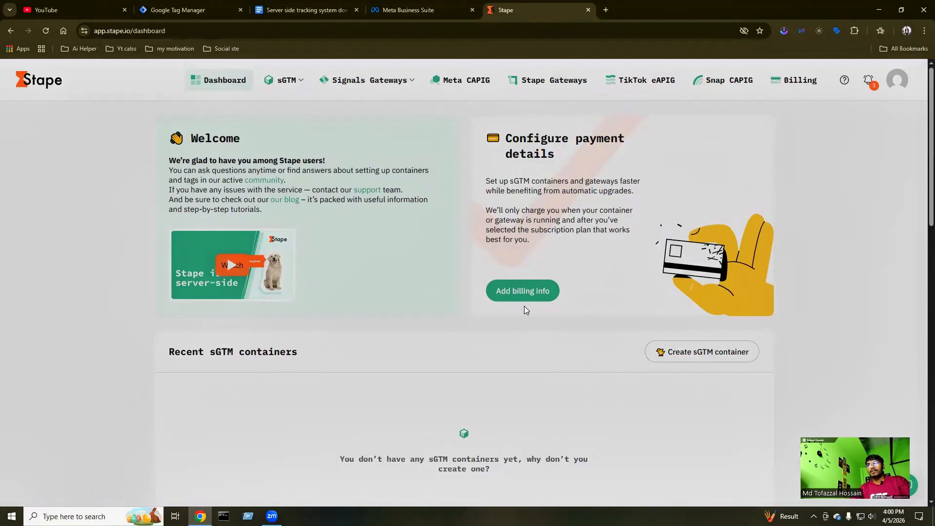
Look over the Stape dashboard, including the recent sGTM containers, gateways and latest articles.
{"action": "scroll", "coordinate": [516, 316], "scroll_direction": "down", "scroll_amount": 3}
{"action": "scroll", "coordinate": [506, 326], "scroll_direction": "up", "scroll_amount": 3}
{"action": "scroll", "coordinate": [248, 365], "scroll_direction": "down", "scroll_amount": 7}
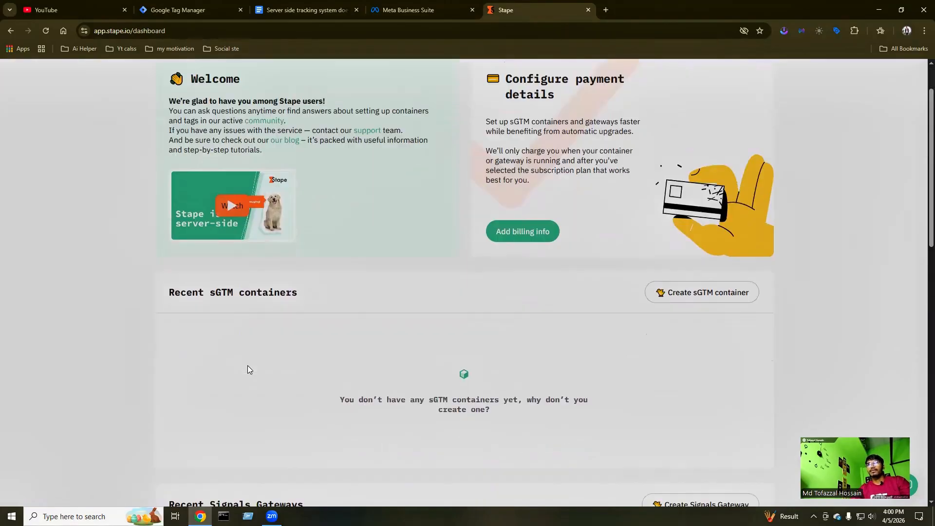
{"action": "scroll", "coordinate": [254, 361], "scroll_direction": "down", "scroll_amount": 8}
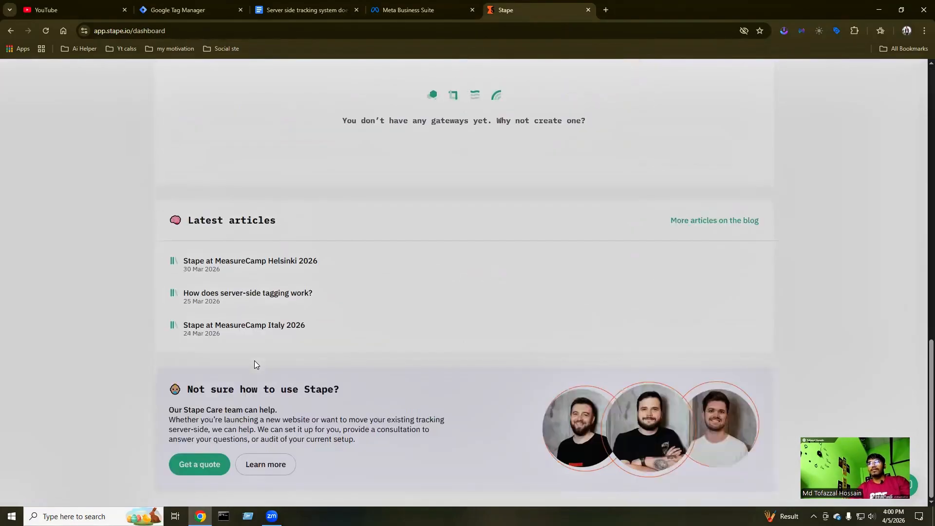
{"action": "scroll", "coordinate": [254, 360], "scroll_direction": "up", "scroll_amount": 15}
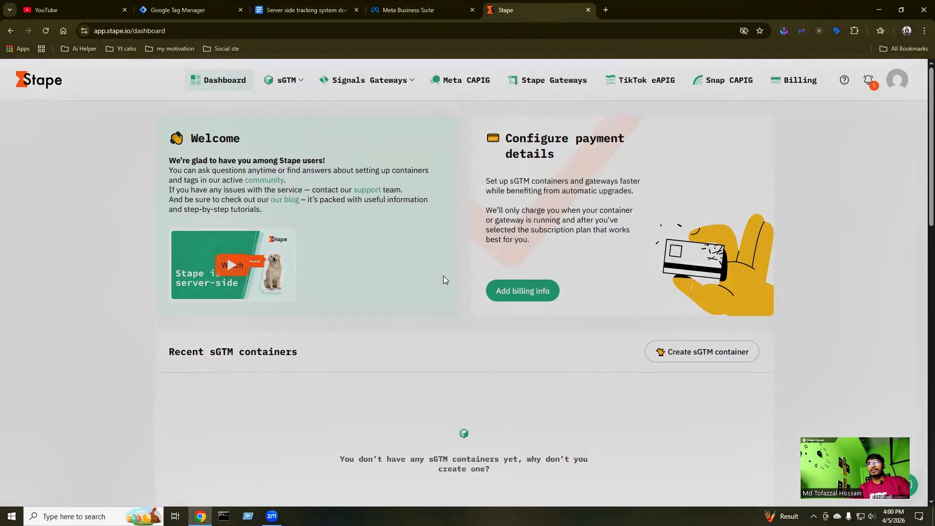
{"action": "scroll", "coordinate": [443, 276], "scroll_direction": "down", "scroll_amount": 1}
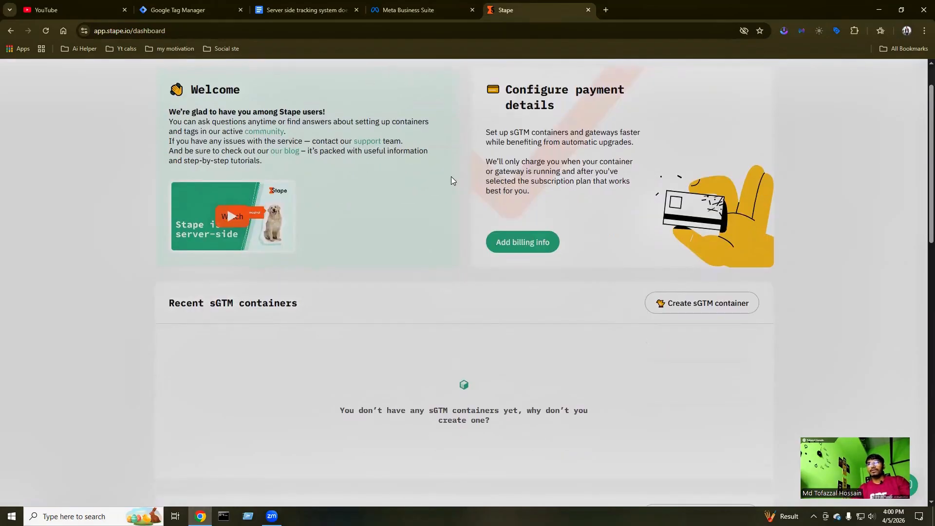
Place the server-side tracking document's browser tab directly beside the Stape tab.
{"action": "left_click", "coordinate": [291, 8]}
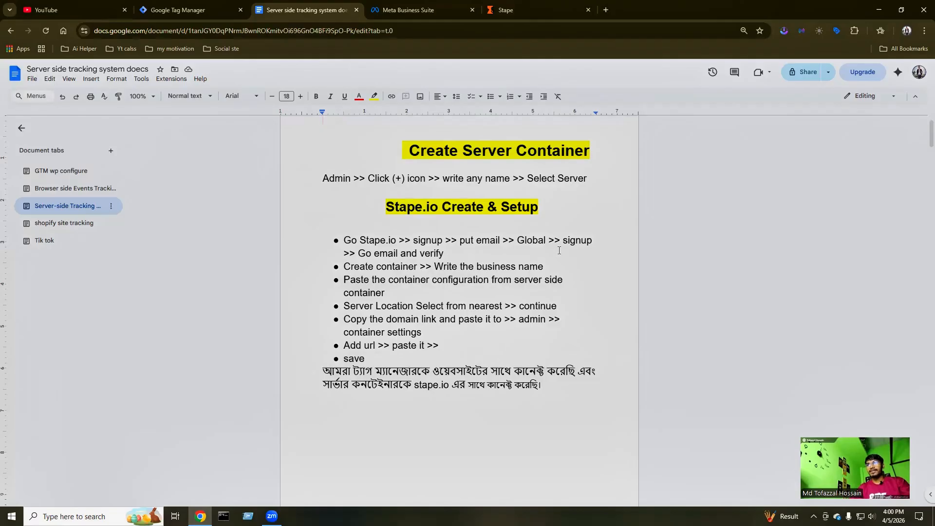
{"action": "key", "text": "ctrl+Tab"}
{"action": "left_click", "coordinate": [526, 7]}
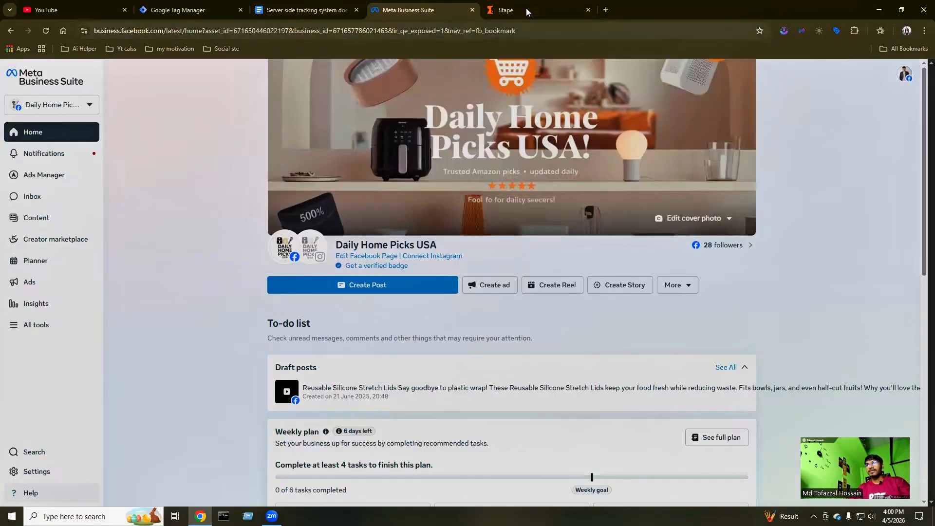
{"action": "left_click_drag", "start_coordinate": [308, 8], "coordinate": [406, 6]}
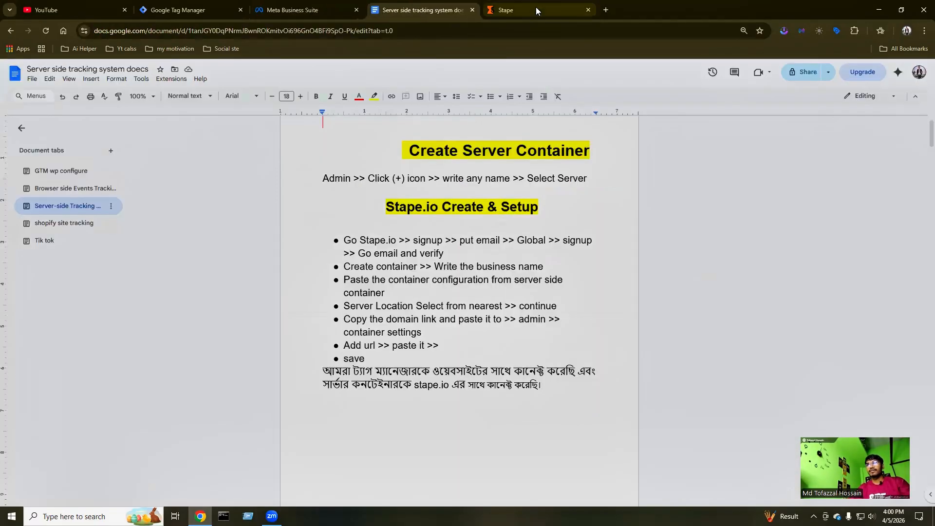
{"action": "scroll", "coordinate": [499, 4], "scroll_direction": "down", "scroll_amount": 1}
Start a new sGTM container in Stape and name it Daily Home Picks USA, copying the page name from Meta Business Suite.
{"action": "left_click", "coordinate": [501, 4]}
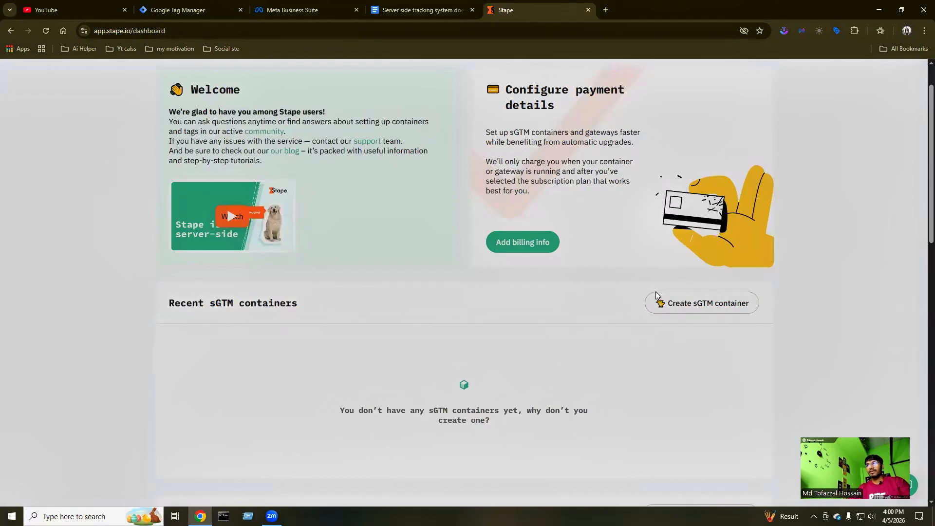
{"action": "left_click", "coordinate": [709, 305]}
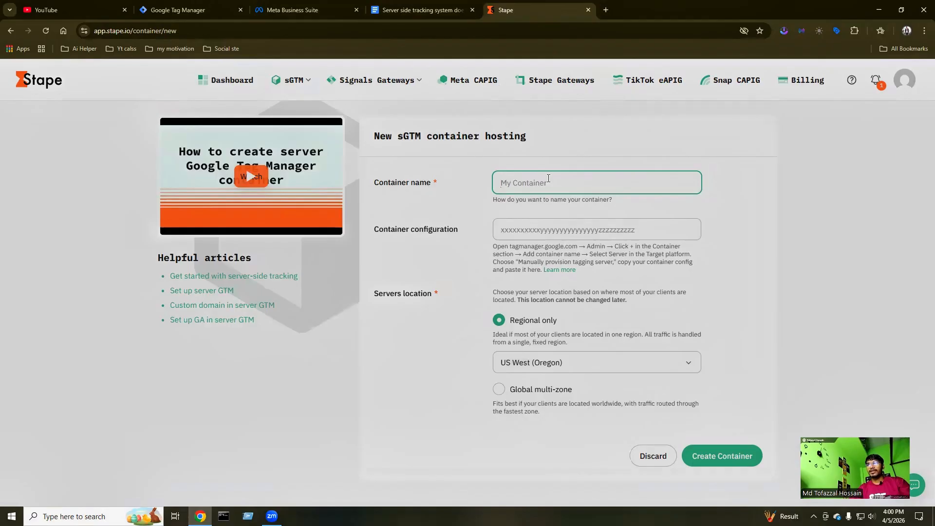
{"action": "left_click", "coordinate": [537, 183]}
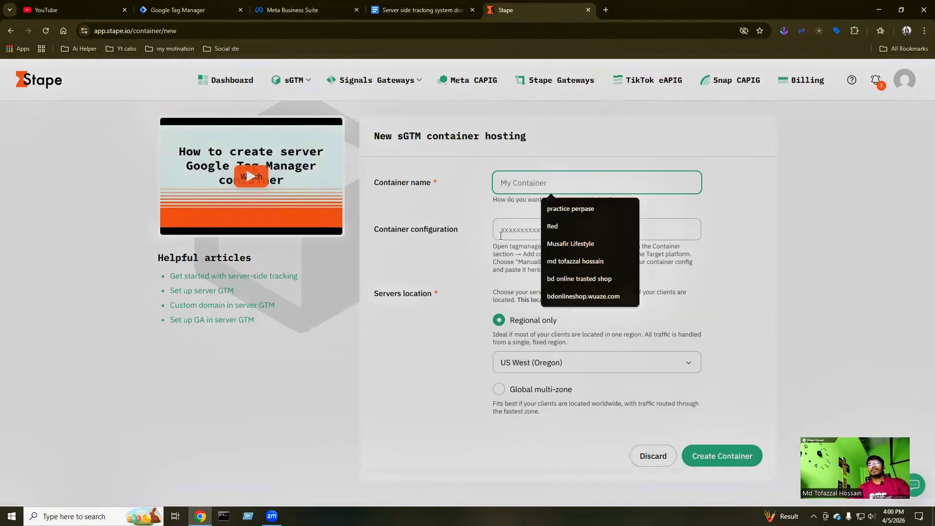
{"action": "left_click", "coordinate": [307, 9]}
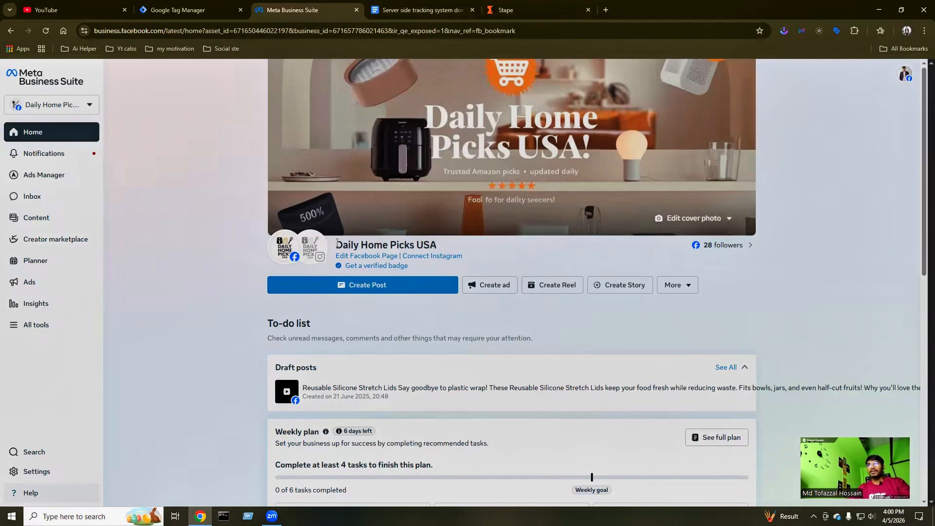
{"action": "left_click_drag", "start_coordinate": [357, 245], "coordinate": [445, 245]}
{"action": "key", "text": "ctrl+c"}
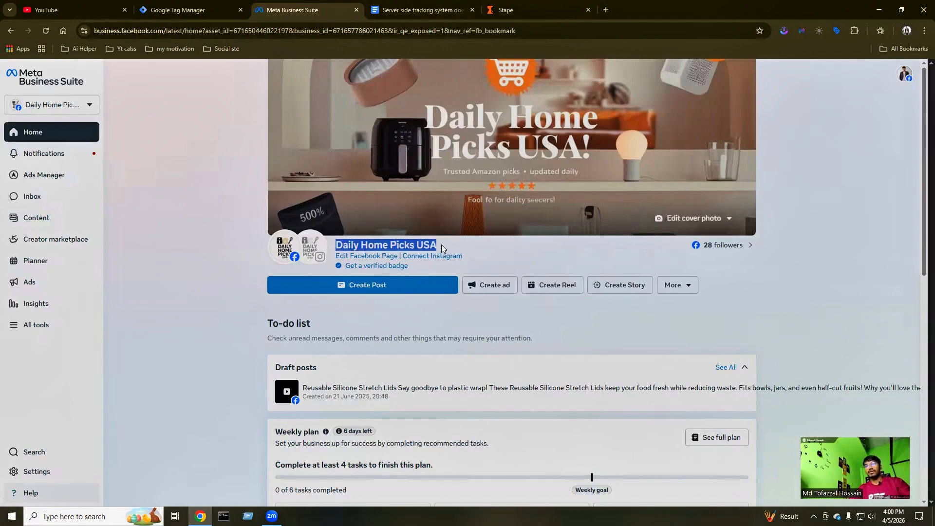
{"action": "left_click", "coordinate": [511, 9]}
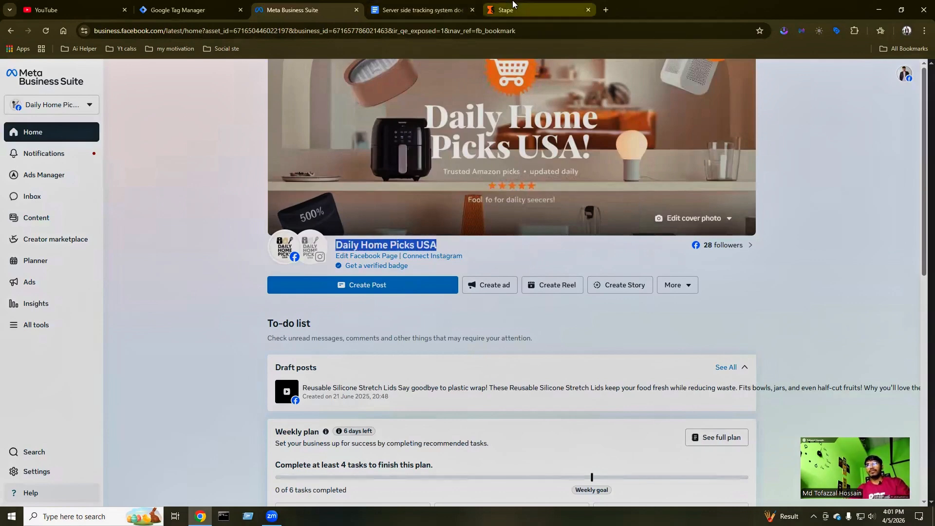
{"action": "key", "text": "ctrl+v"}
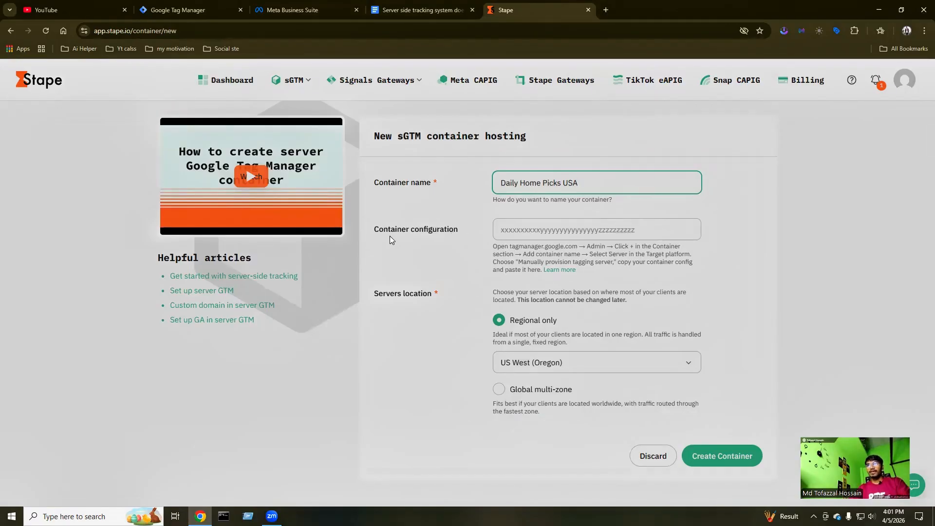
Switch to Google Tag Manager and check which containers exist under the daly home pixe usa account.
{"action": "left_click", "coordinate": [512, 229]}
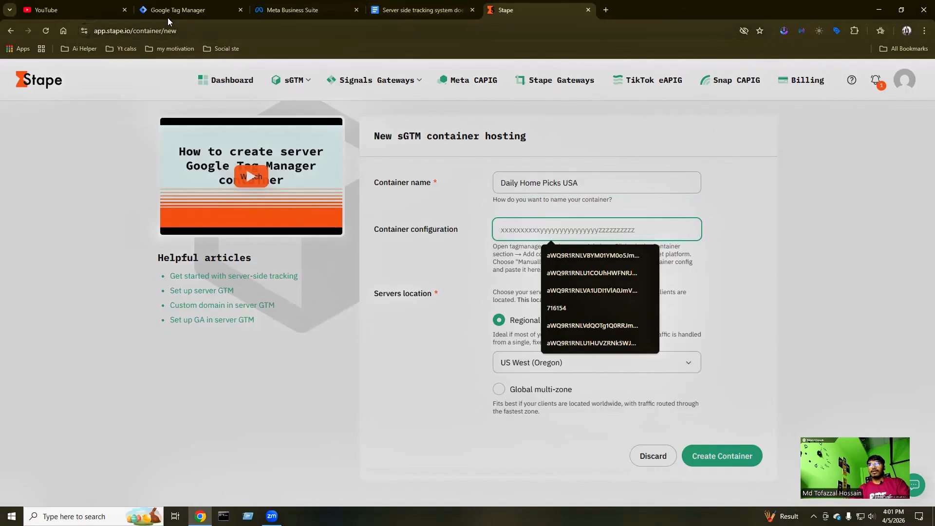
{"action": "left_click", "coordinate": [190, 10]}
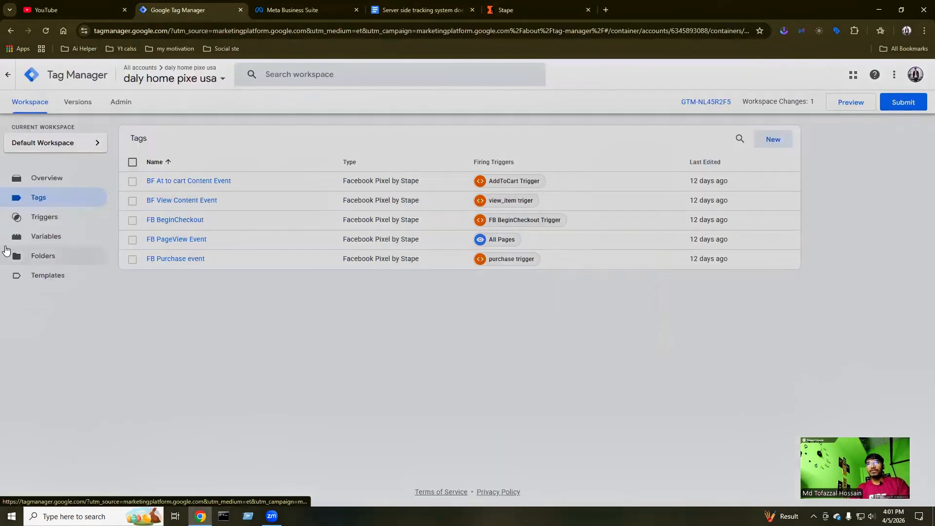
{"action": "left_click", "coordinate": [221, 80]}
{"action": "left_click", "coordinate": [219, 166]}
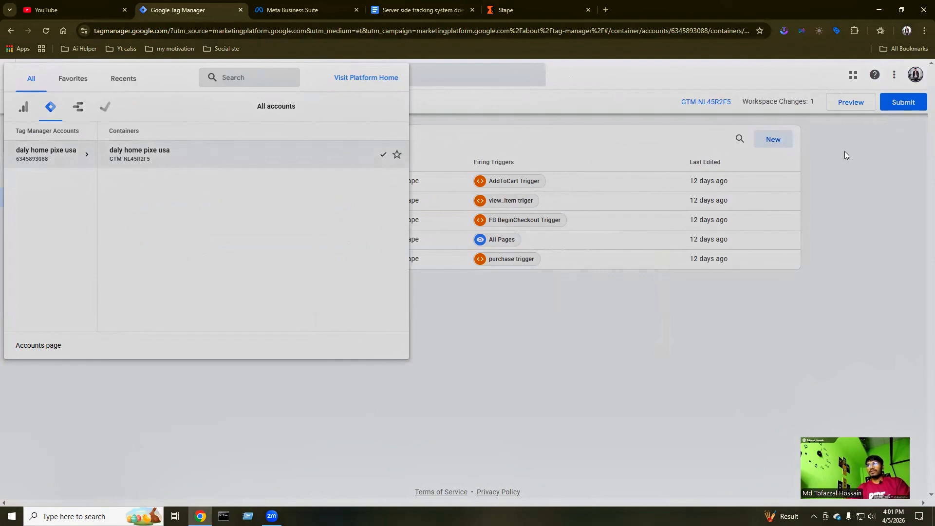
{"action": "left_click", "coordinate": [887, 137]}
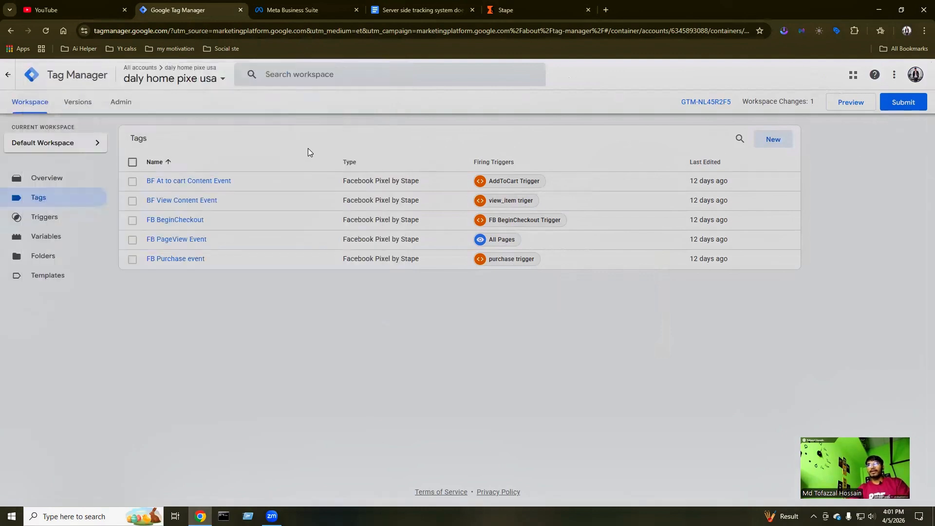
Create a container named Daily Home Picks USA ( server) in the daly home pixe usa account, with Server as its target platform.
{"action": "left_click", "coordinate": [117, 103]}
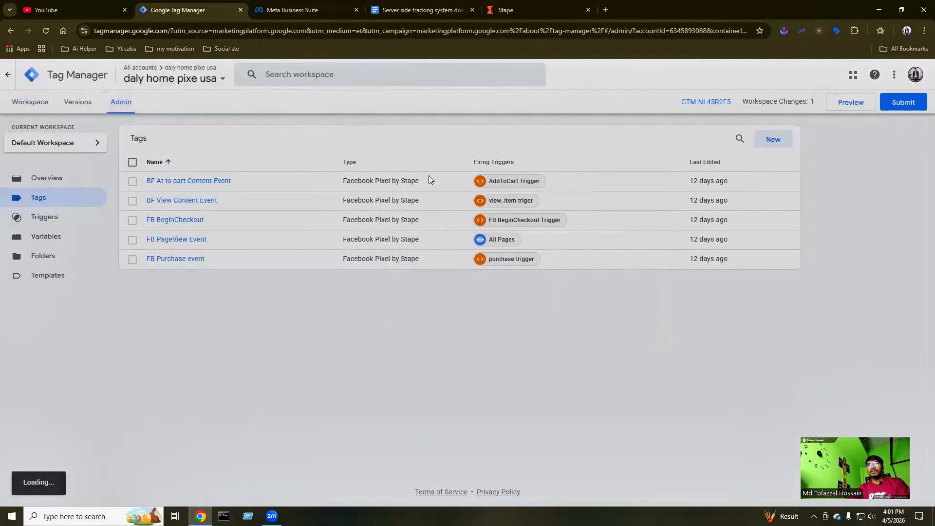
{"action": "left_click", "coordinate": [115, 104]}
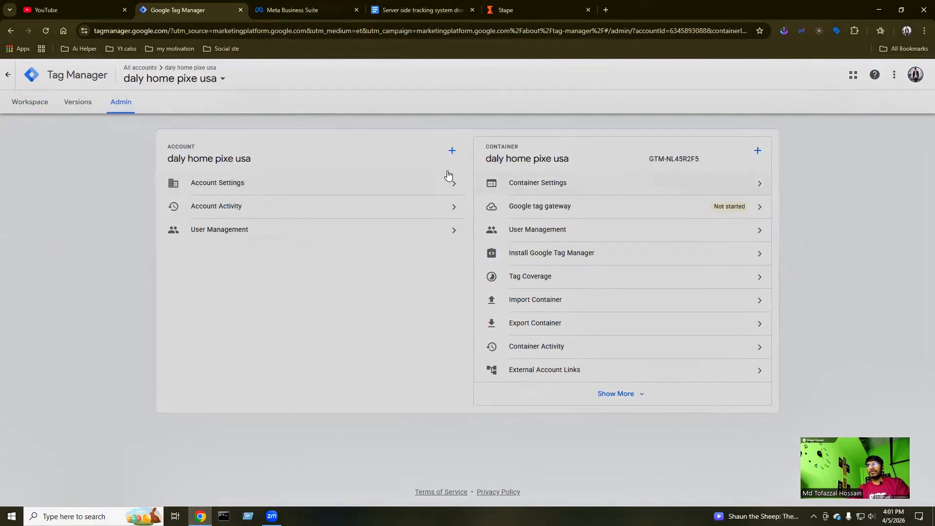
{"action": "left_click", "coordinate": [759, 151]}
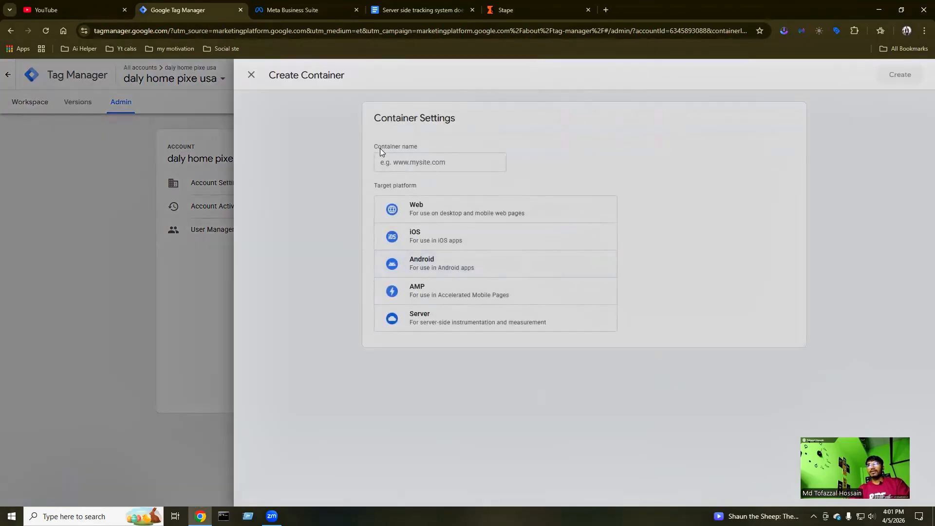
{"action": "left_click", "coordinate": [414, 167]}
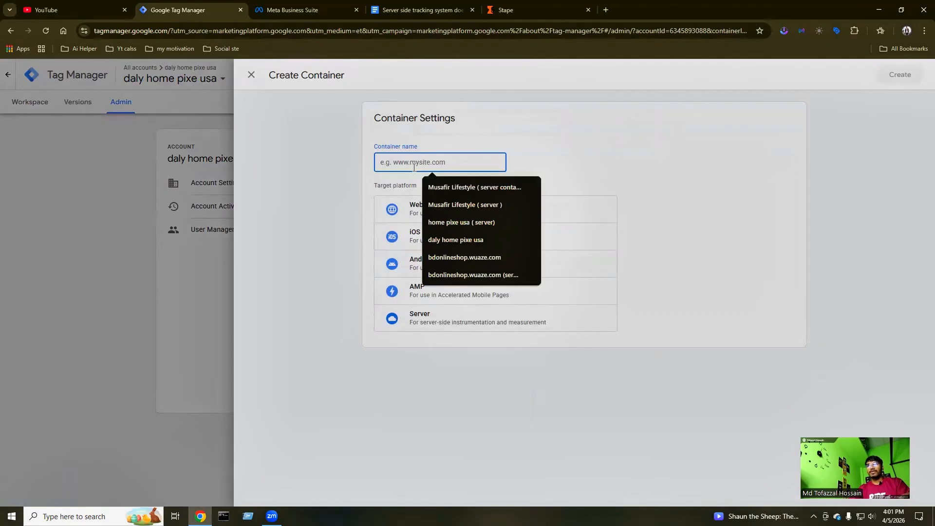
{"action": "key", "text": "ctrl+v"}
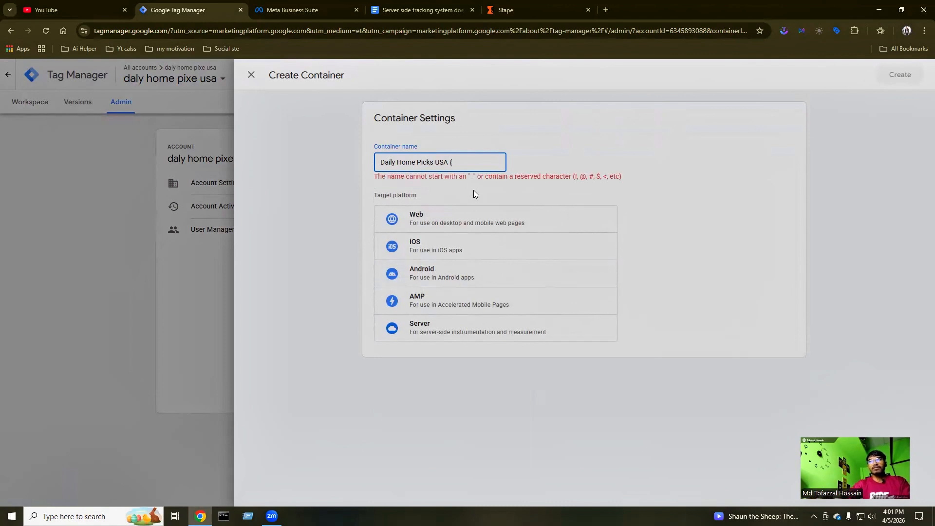
{"action": "key", "text": "BackSpace"}
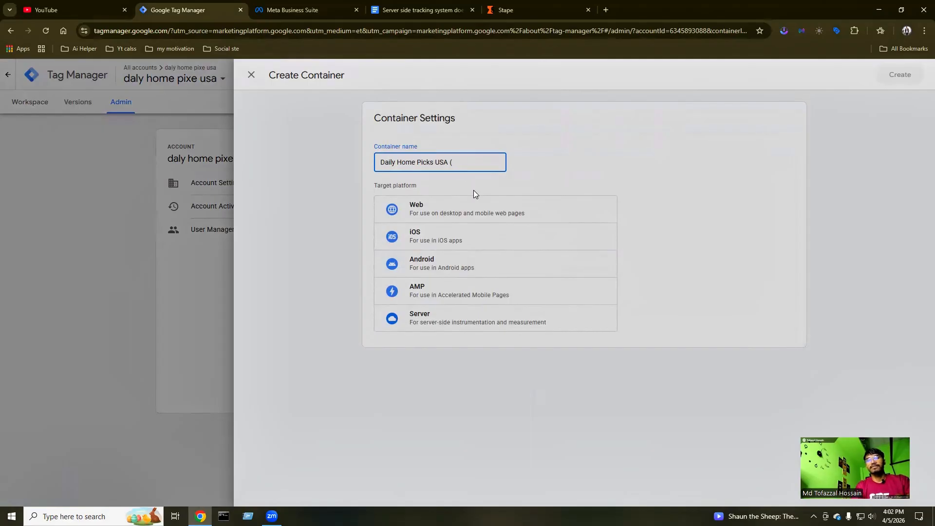
{"action": "type", "text": "rver"}
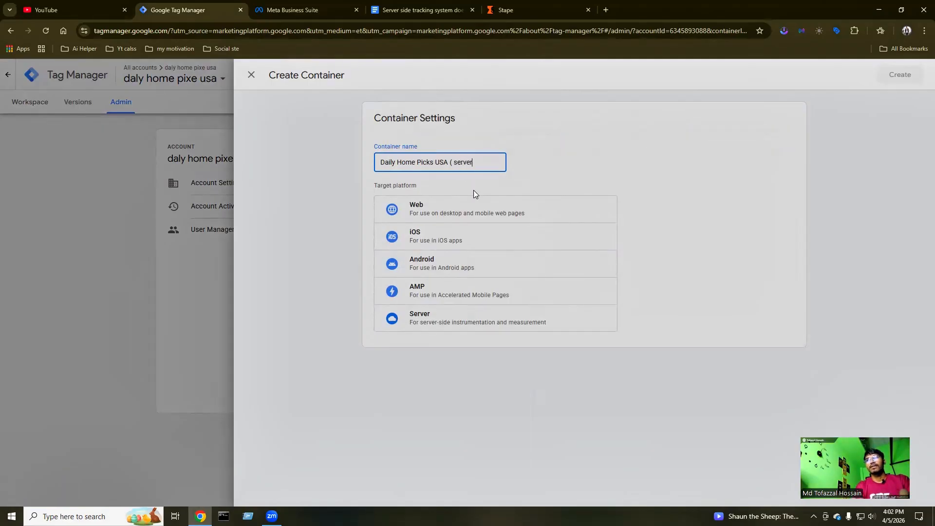
{"action": "type", "text": ")"}
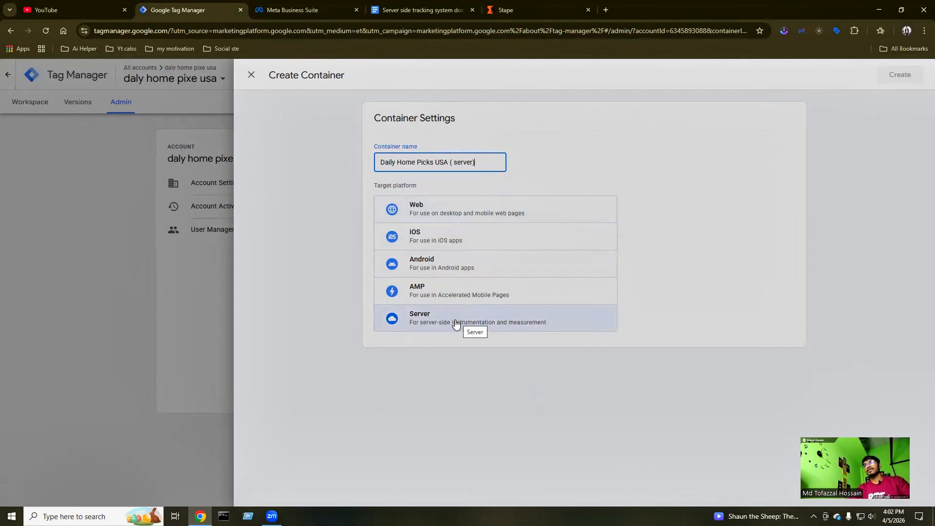
{"action": "left_click", "coordinate": [438, 324]}
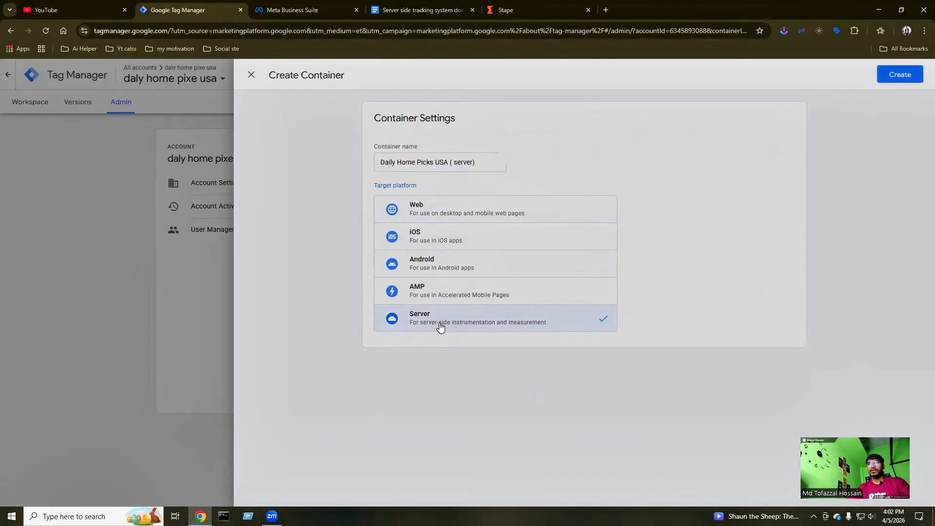
{"action": "left_click", "coordinate": [900, 74]}
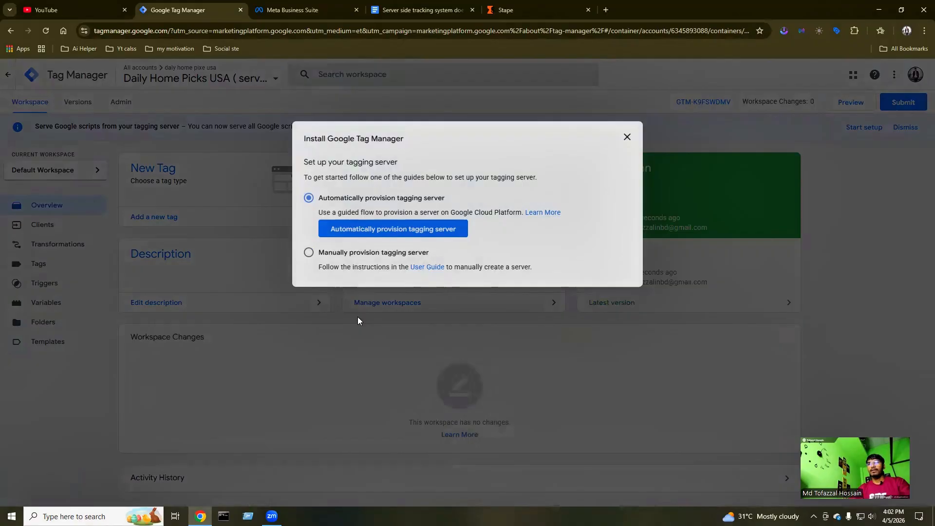
{"action": "left_click", "coordinate": [627, 137]}
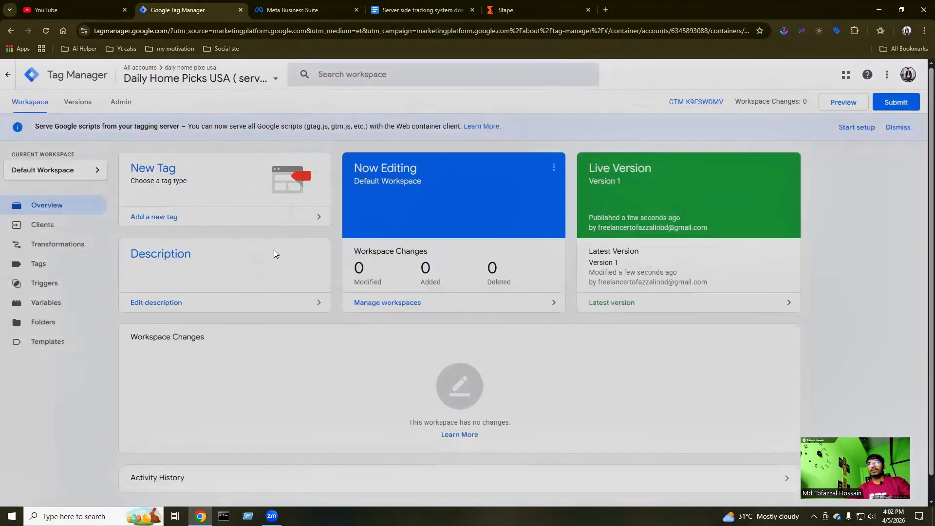
Check the Tag Manager account's container list for the web and server containers.
{"action": "scroll", "coordinate": [312, 302], "scroll_direction": "down", "scroll_amount": 1}
{"action": "scroll", "coordinate": [240, 273], "scroll_direction": "up", "scroll_amount": 1}
{"action": "left_click", "coordinate": [263, 79]}
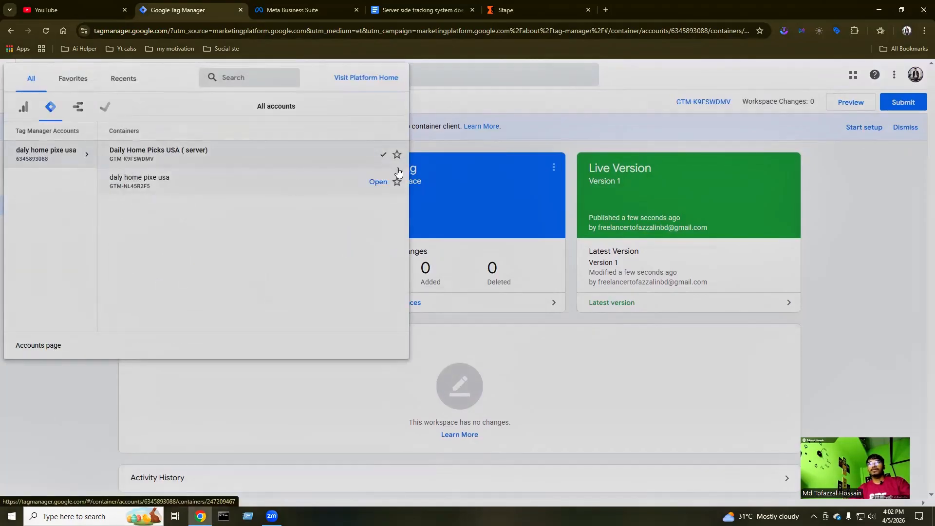
{"action": "left_click", "coordinate": [449, 93]}
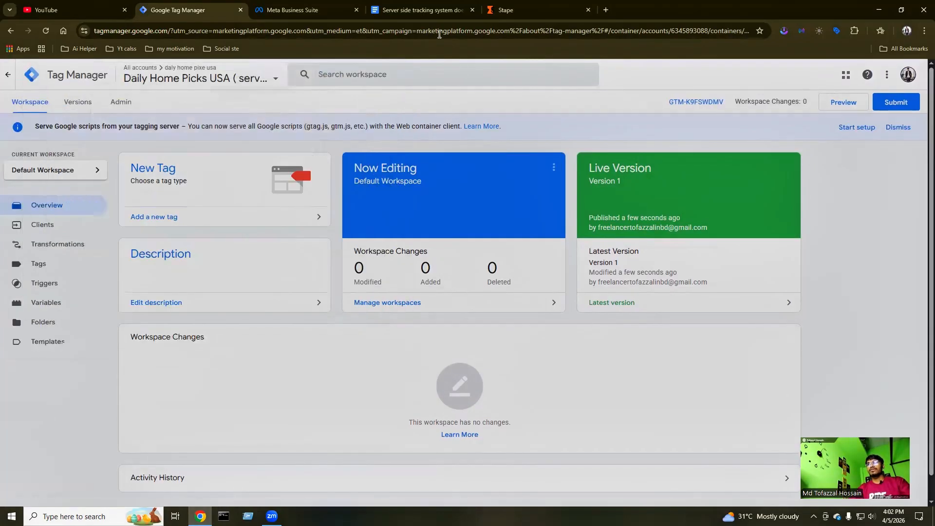
Check Stape's container form, return to Google Tag Manager, and copy the server container's config using manual tagging server provisioning.
{"action": "left_click", "coordinate": [509, 12]}
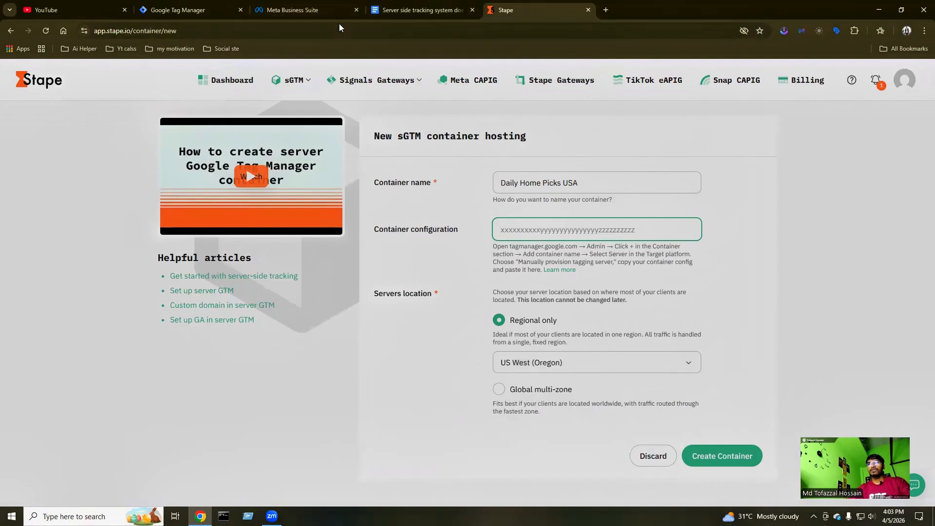
{"action": "left_click", "coordinate": [180, 10]}
{"action": "scroll", "coordinate": [235, 311], "scroll_direction": "down", "scroll_amount": 1}
{"action": "scroll", "coordinate": [181, 280], "scroll_direction": "up", "scroll_amount": 1}
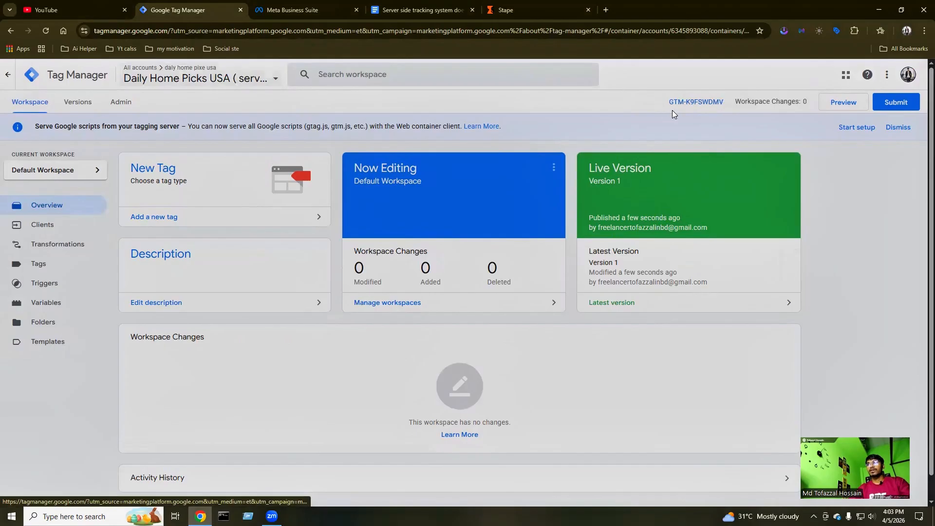
{"action": "left_click", "coordinate": [696, 102]}
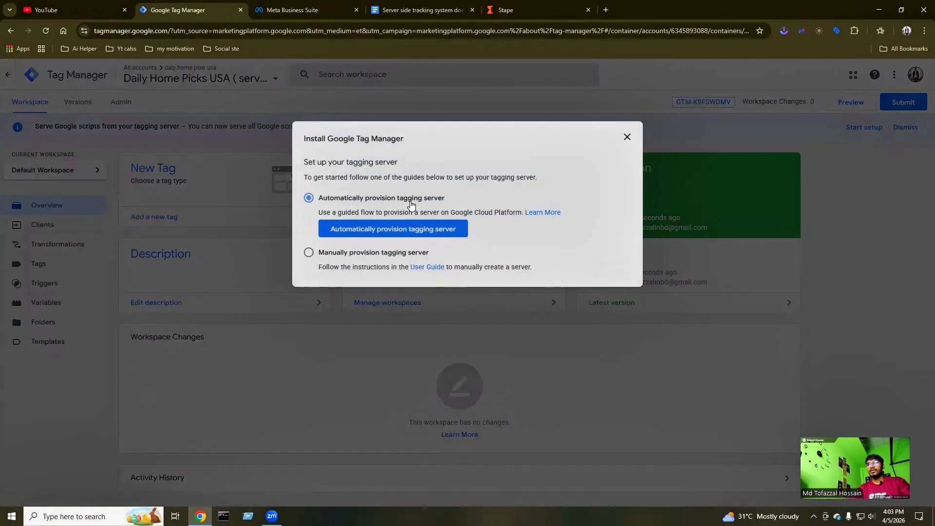
{"action": "left_click", "coordinate": [309, 253]}
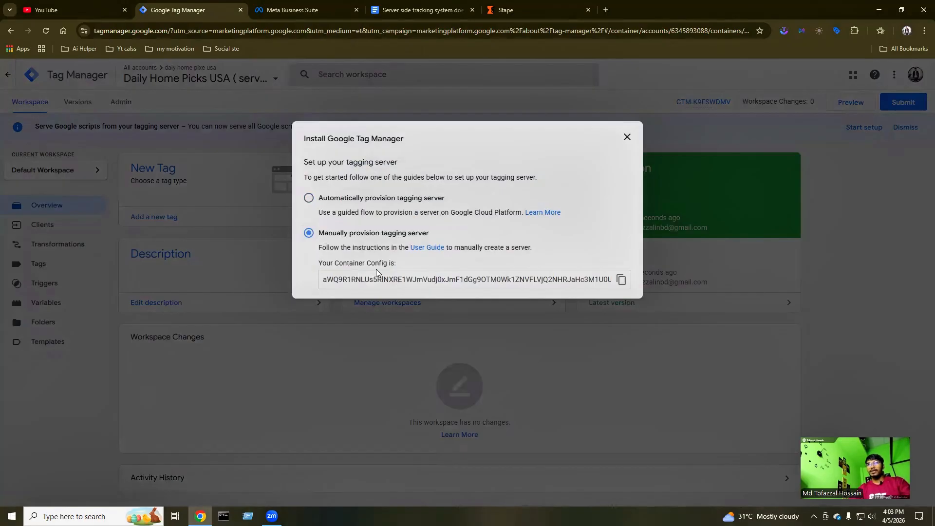
{"action": "left_click", "coordinate": [621, 279]}
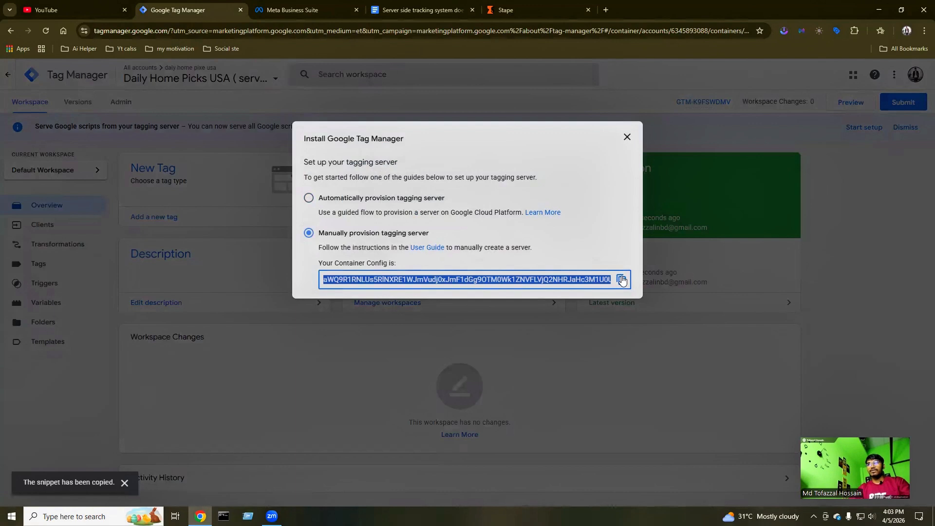
Switch to Stape and paste the copied container config string as the new sGTM container's configuration.
{"action": "left_click", "coordinate": [506, 10]}
{"action": "left_click", "coordinate": [508, 231]}
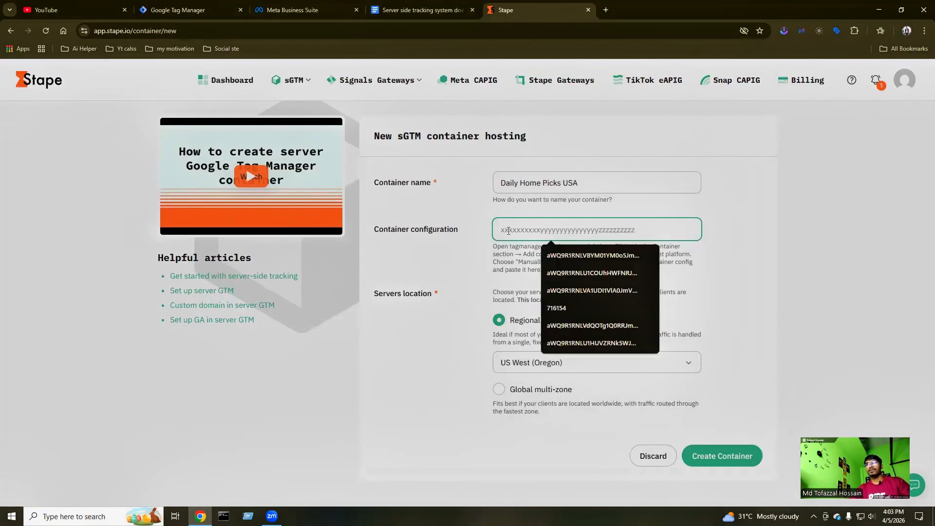
{"action": "key", "text": "ctrl+v"}
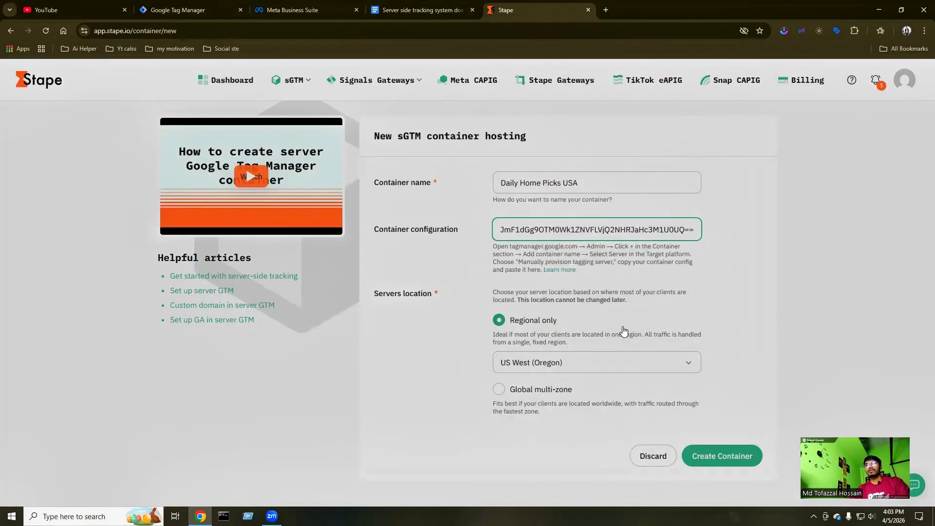
{"action": "left_click", "coordinate": [724, 275]}
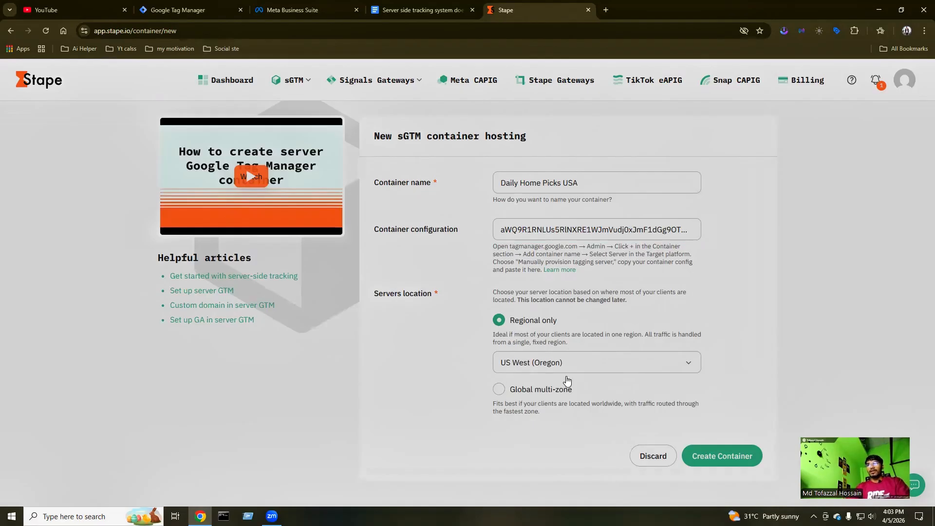
Set the regional server location to AP East (Singapore) and create the Stape container.
{"action": "left_click", "coordinate": [688, 366]}
{"action": "scroll", "coordinate": [563, 433], "scroll_direction": "down", "scroll_amount": 5}
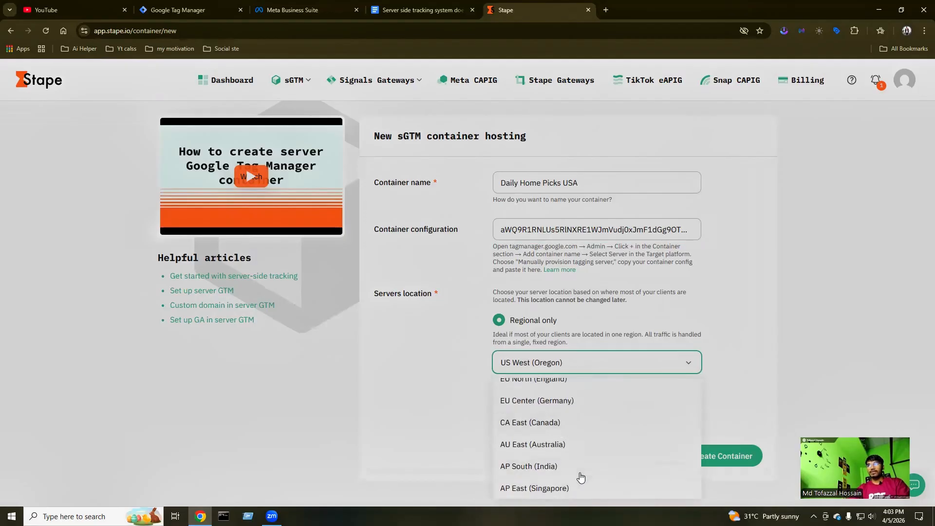
{"action": "left_click", "coordinate": [531, 488]}
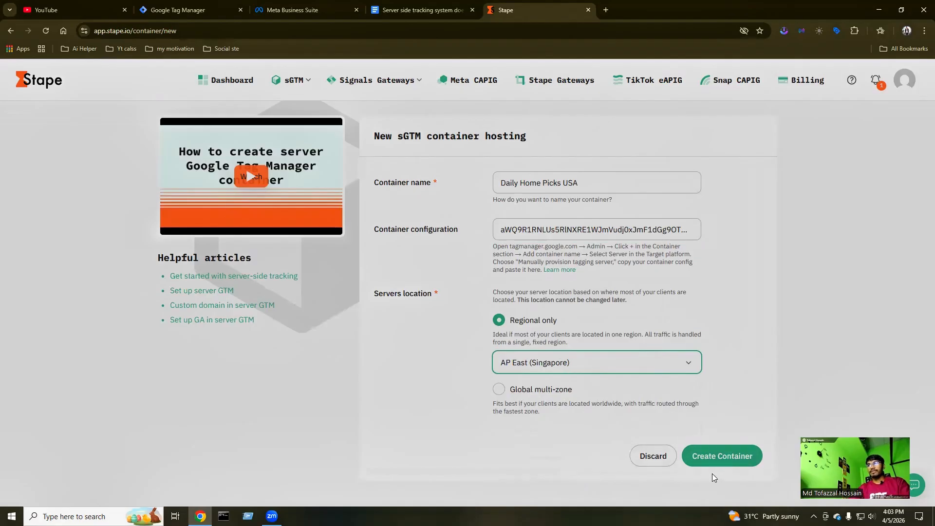
{"action": "left_click", "coordinate": [729, 455]}
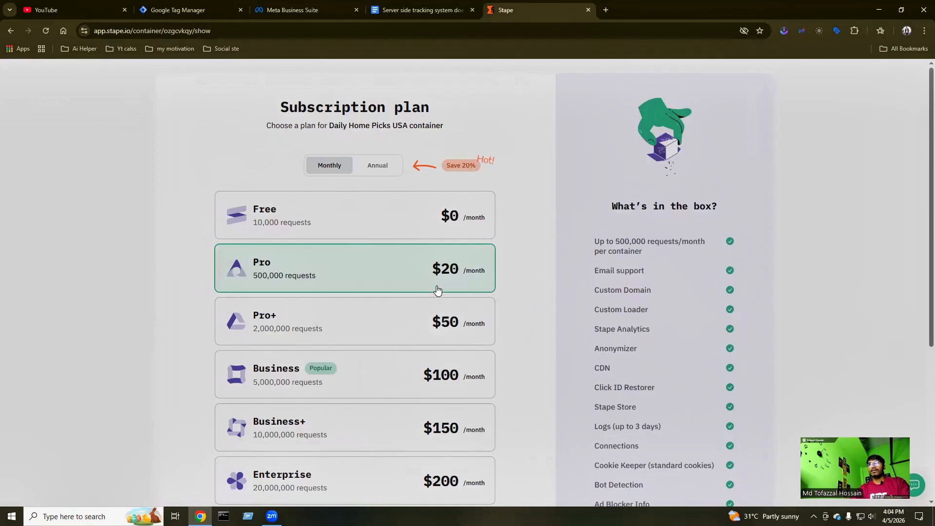
Review the subscription plans for the Daily Home Picks USA container and continue with the Free monthly plan.
{"action": "scroll", "coordinate": [340, 266], "scroll_direction": "down", "scroll_amount": 1}
{"action": "scroll", "coordinate": [343, 265], "scroll_direction": "down", "scroll_amount": 4}
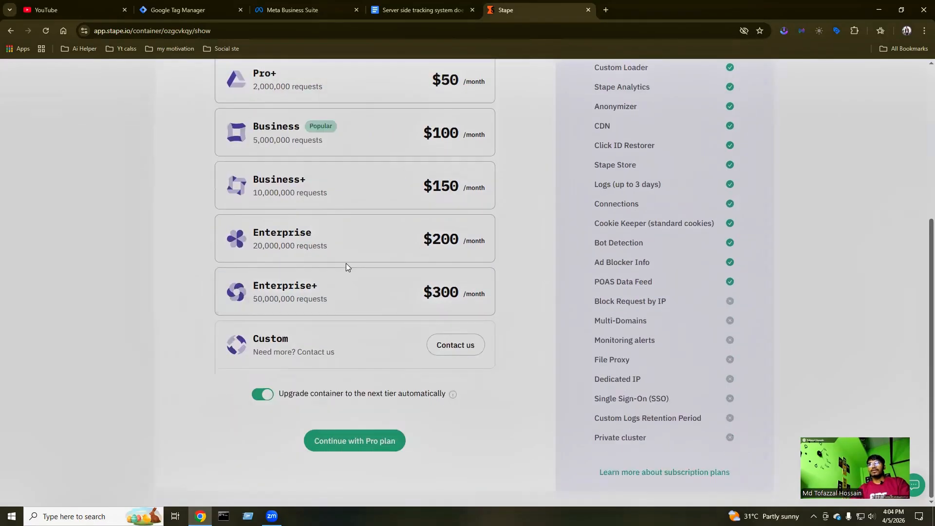
{"action": "scroll", "coordinate": [363, 395], "scroll_direction": "up", "scroll_amount": 3}
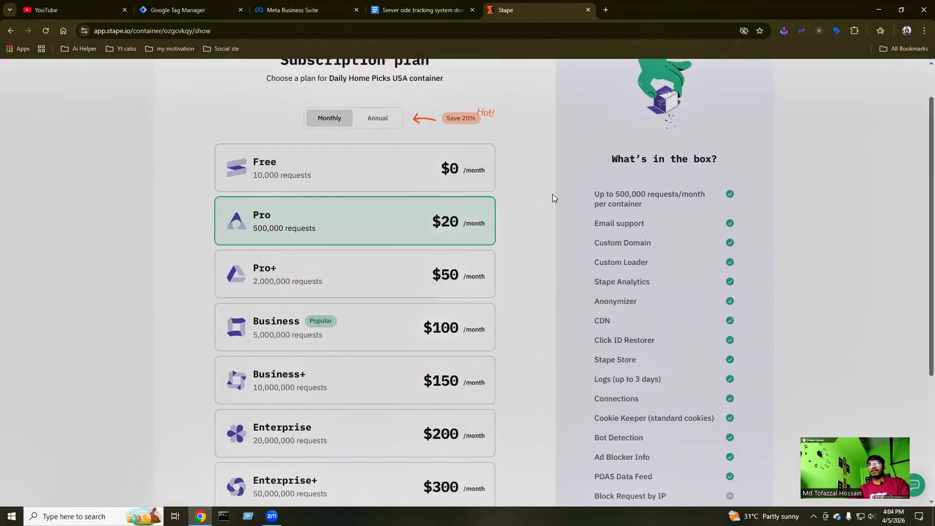
{"action": "scroll", "coordinate": [522, 261], "scroll_direction": "up", "scroll_amount": 1}
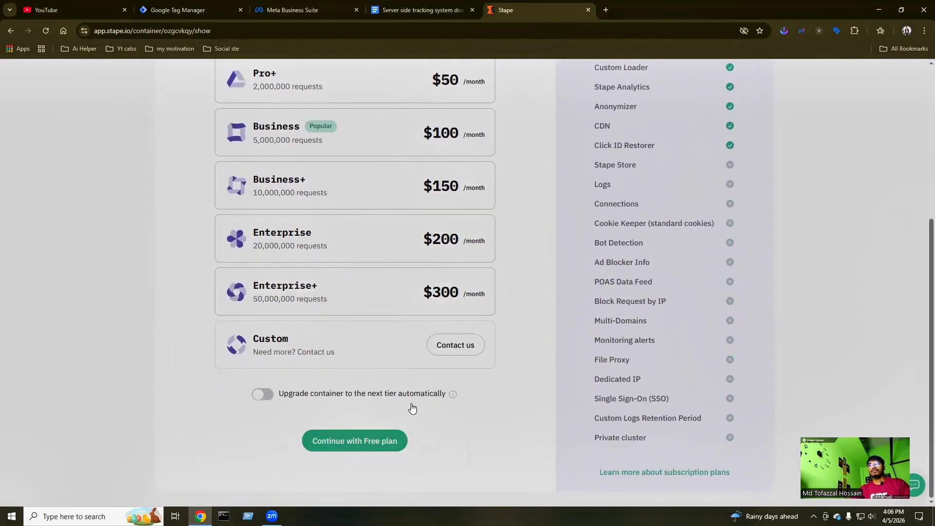
{"action": "scroll", "coordinate": [411, 407], "scroll_direction": "up", "scroll_amount": 5}
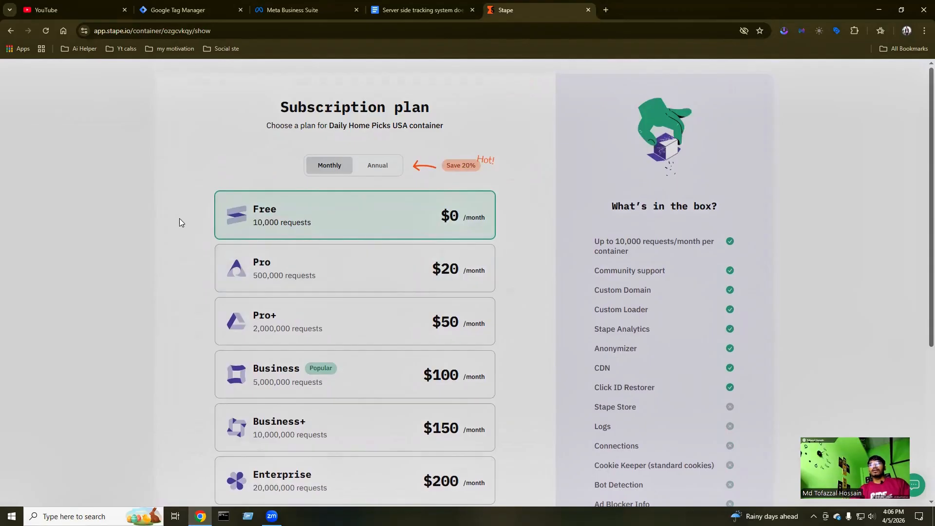
{"action": "scroll", "coordinate": [433, 322], "scroll_direction": "down", "scroll_amount": 4}
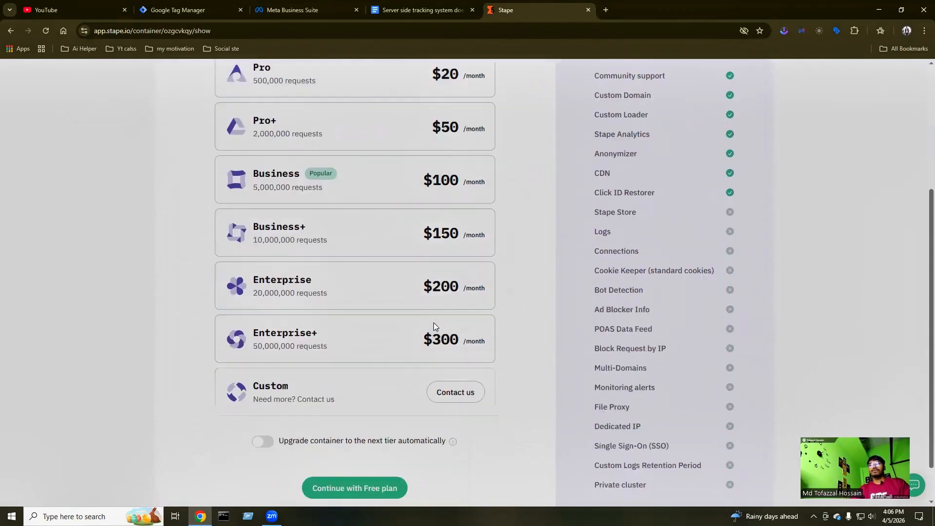
{"action": "scroll", "coordinate": [361, 439], "scroll_direction": "up", "scroll_amount": 4}
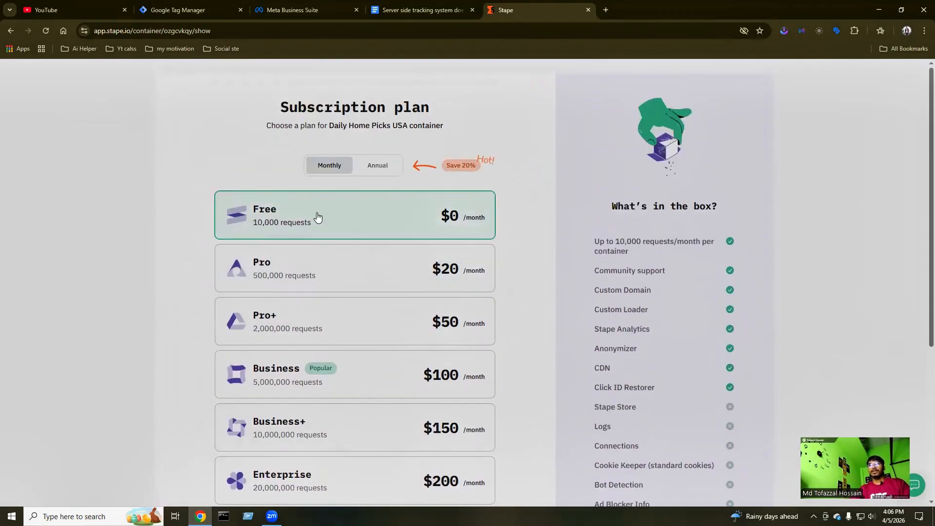
{"action": "scroll", "coordinate": [269, 450], "scroll_direction": "down", "scroll_amount": 5}
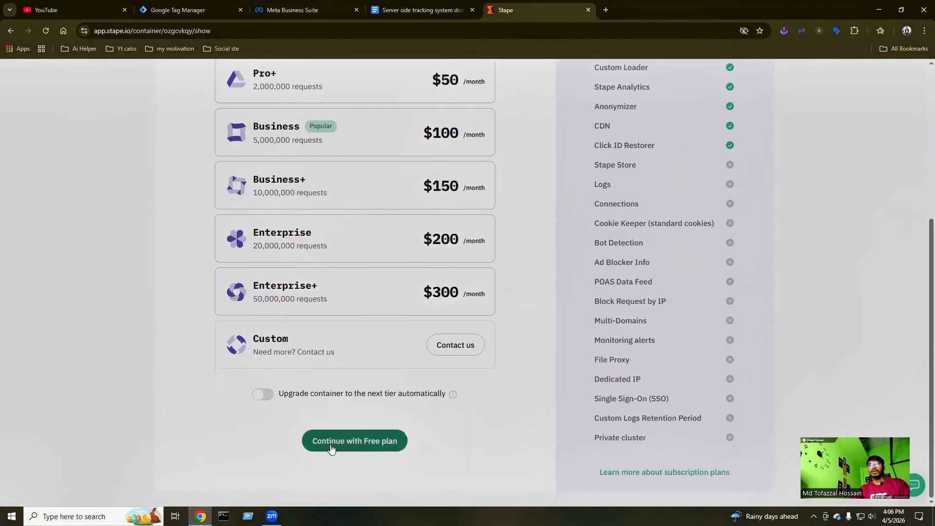
{"action": "left_click", "coordinate": [373, 444]}
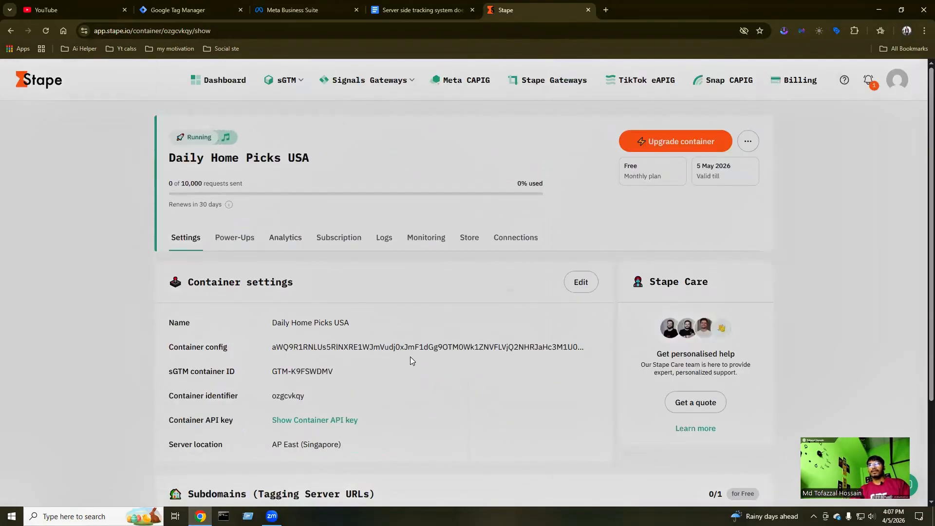
Review the new Stape container's settings and tagging server URL, and consult the Stape.io setup notes in the server-side tracking document.
{"action": "scroll", "coordinate": [410, 357], "scroll_direction": "down", "scroll_amount": 3}
{"action": "scroll", "coordinate": [526, 358], "scroll_direction": "down", "scroll_amount": 3}
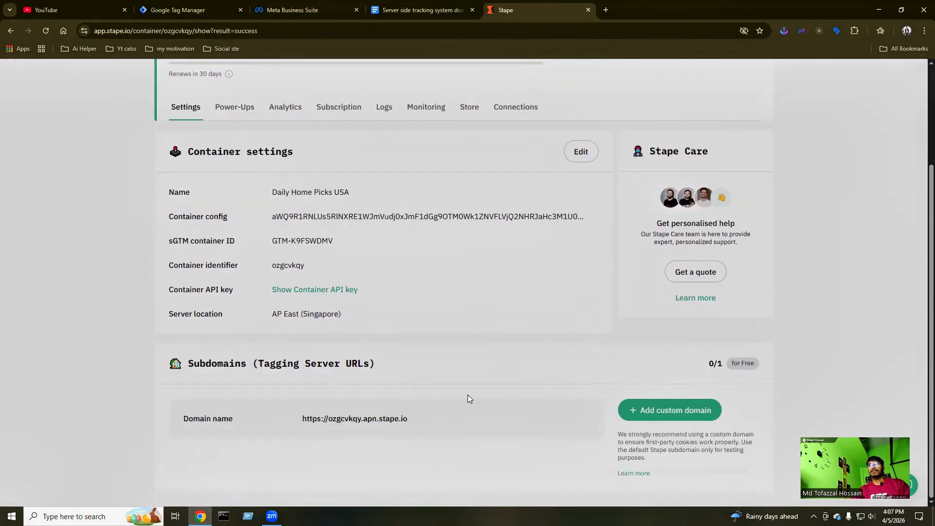
{"action": "scroll", "coordinate": [400, 378], "scroll_direction": "up", "scroll_amount": 3}
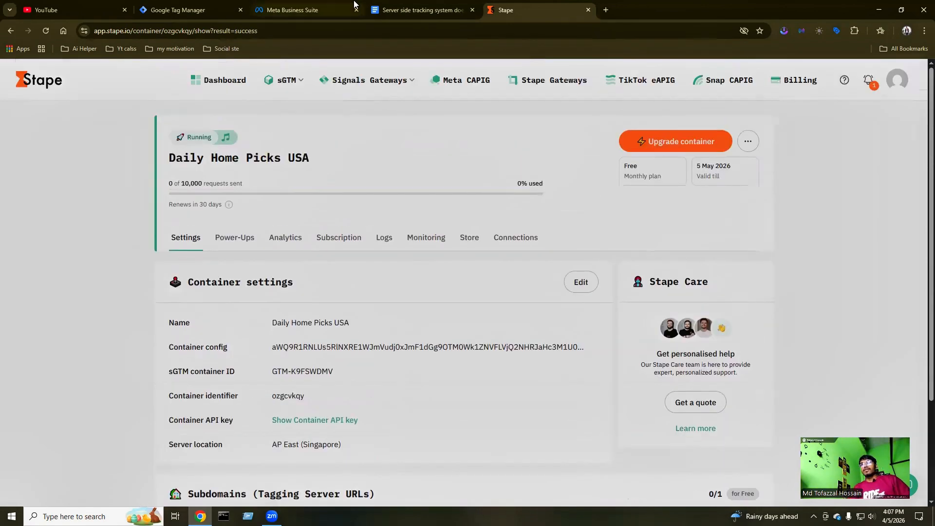
{"action": "left_click", "coordinate": [418, 10]}
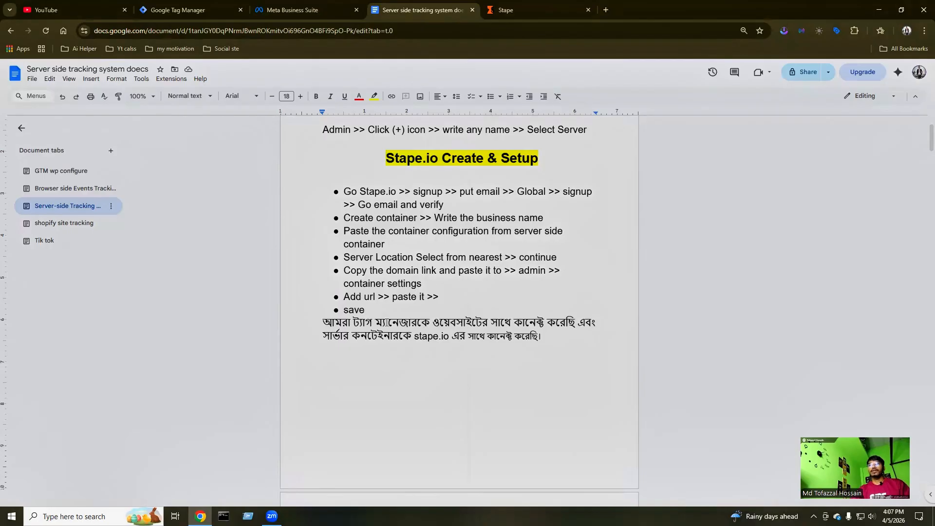
Copy the tagging server URL of the Stape container, switch to Google Tag Manager and dismiss the tagging server installation instructions.
{"action": "left_click", "coordinate": [511, 8]}
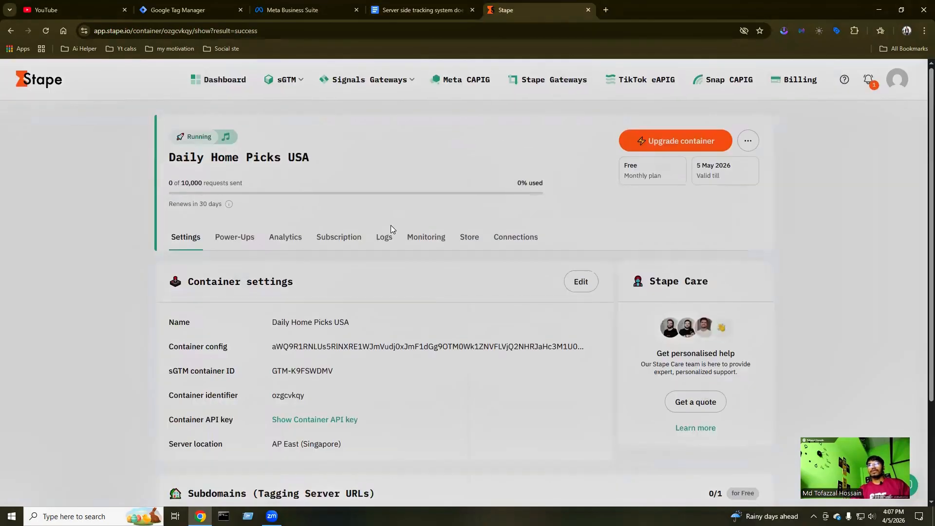
{"action": "scroll", "coordinate": [390, 225], "scroll_direction": "down", "scroll_amount": 3}
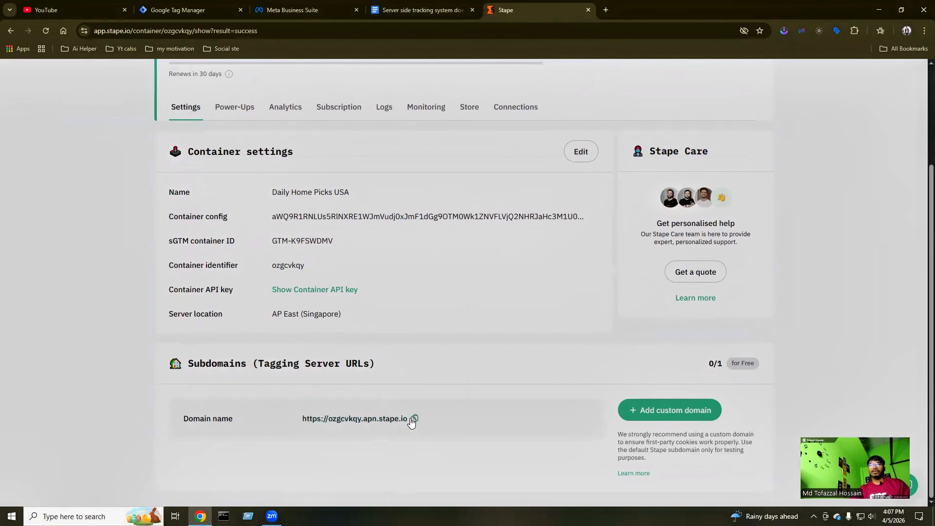
{"action": "left_click", "coordinate": [414, 419]}
{"action": "left_click", "coordinate": [177, 9]}
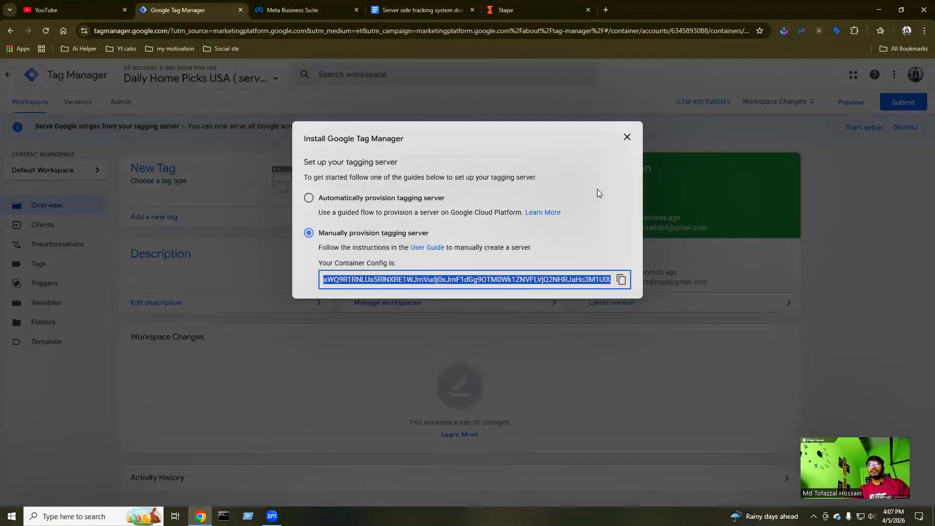
{"action": "left_click", "coordinate": [628, 137]}
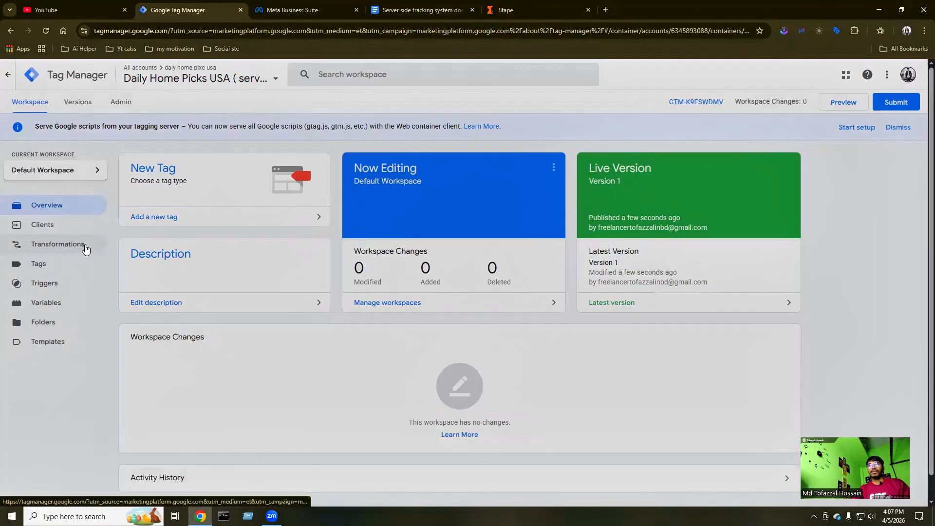
{"action": "scroll", "coordinate": [289, 296], "scroll_direction": "down", "scroll_amount": 2}
{"action": "scroll", "coordinate": [289, 295], "scroll_direction": "up", "scroll_amount": 2}
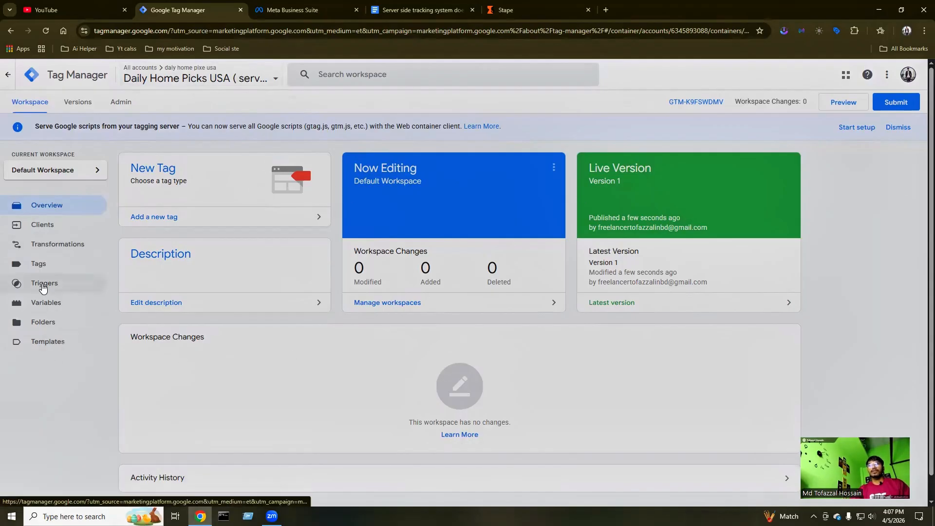
{"action": "left_click", "coordinate": [120, 103]}
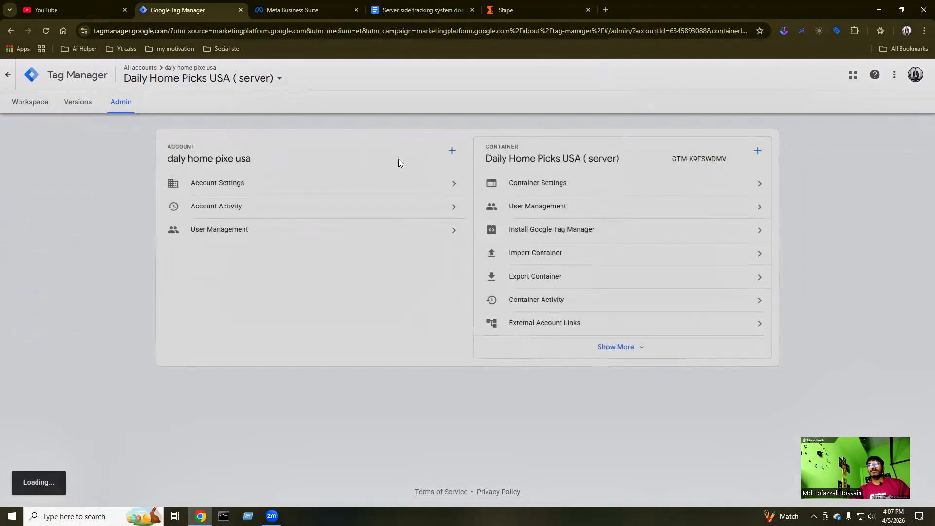
{"action": "left_click", "coordinate": [557, 184]}
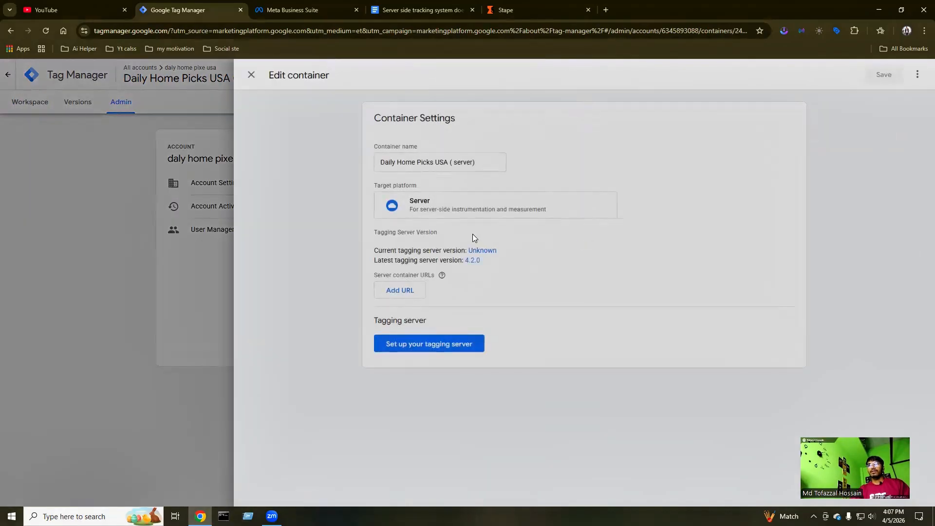
{"action": "left_click", "coordinate": [399, 291]}
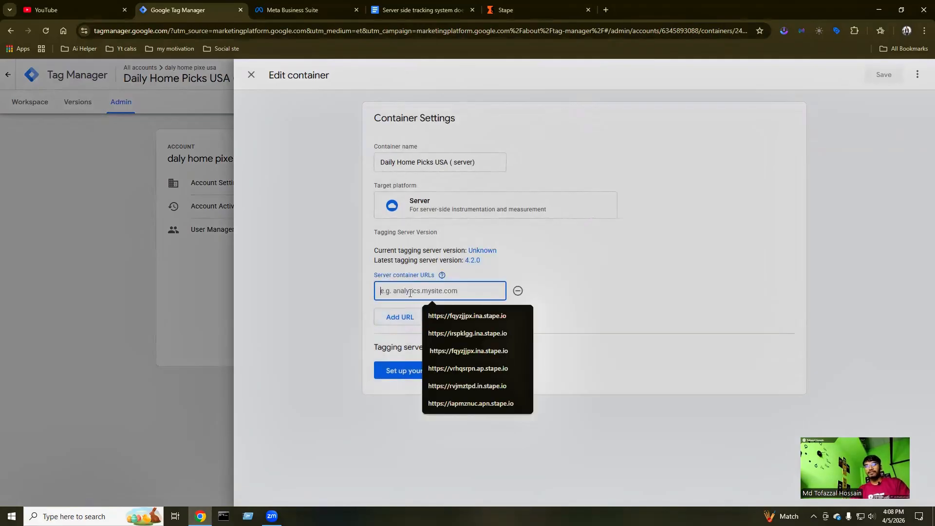
{"action": "key", "text": "ctrl+v"}
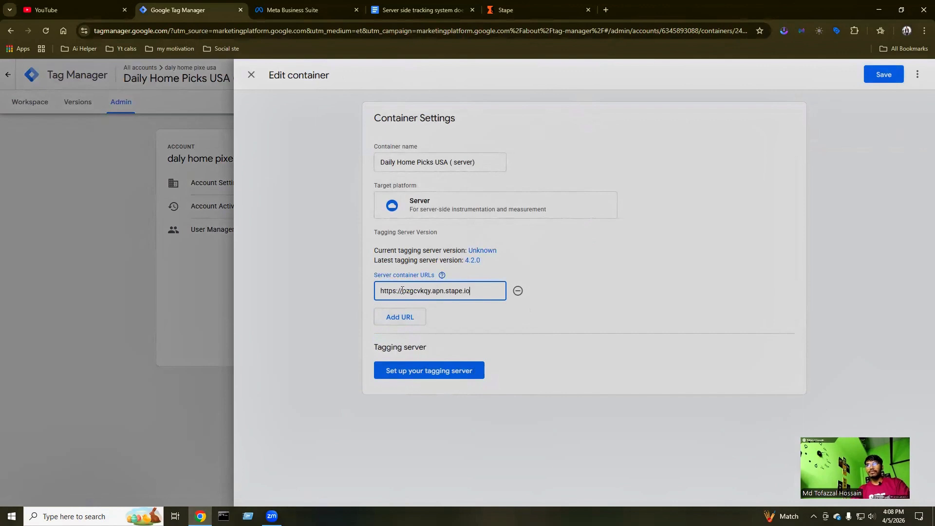
{"action": "left_click", "coordinate": [518, 8]}
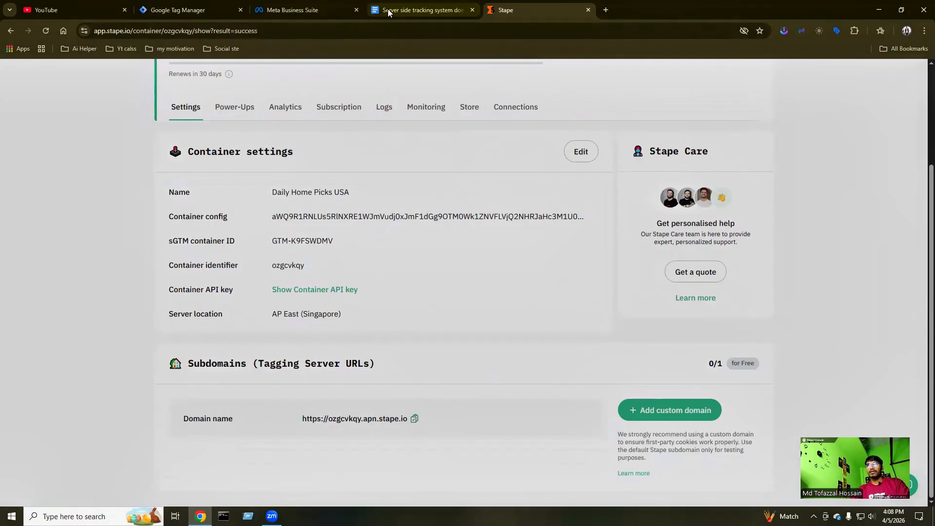
{"action": "left_click_drag", "start_coordinate": [185, 10], "coordinate": [419, 10]}
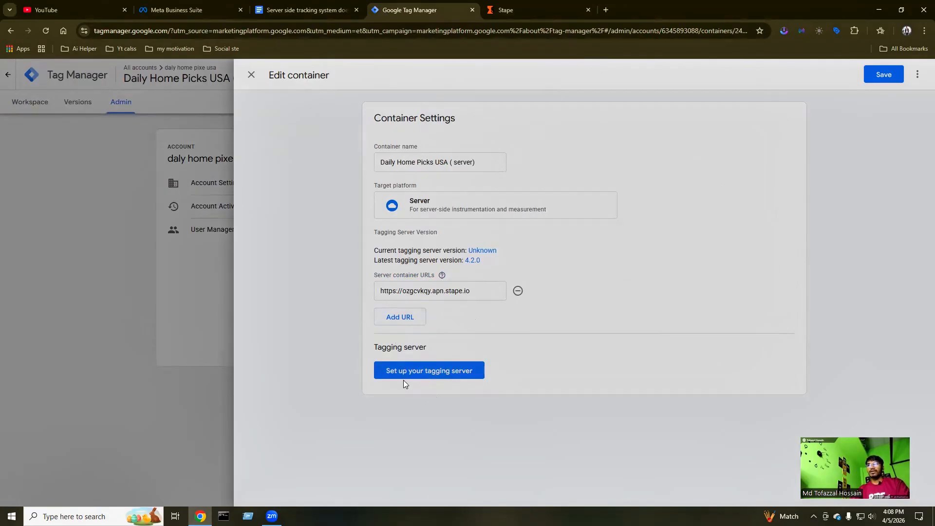
{"action": "left_click", "coordinate": [879, 77]}
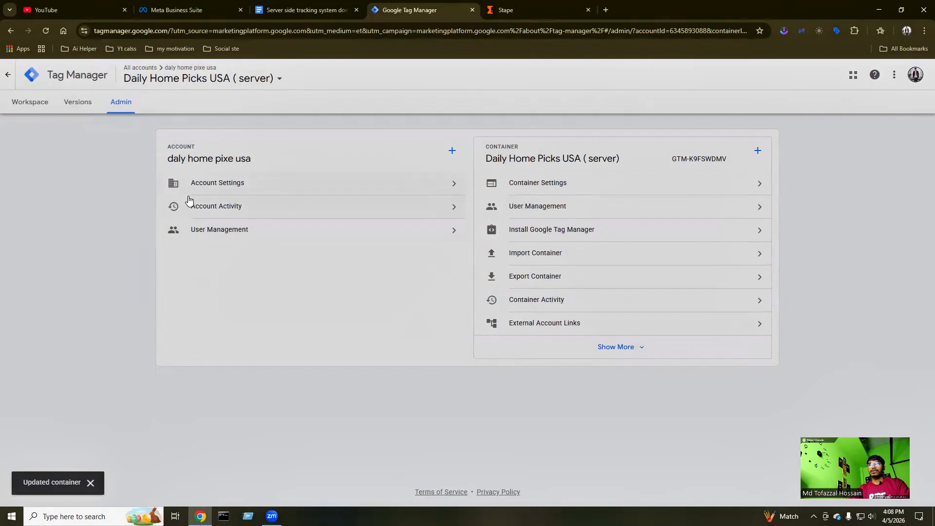
Review the server workspace, the Stape container and the page view event section of the server-side tracking document.
{"action": "left_click", "coordinate": [32, 103]}
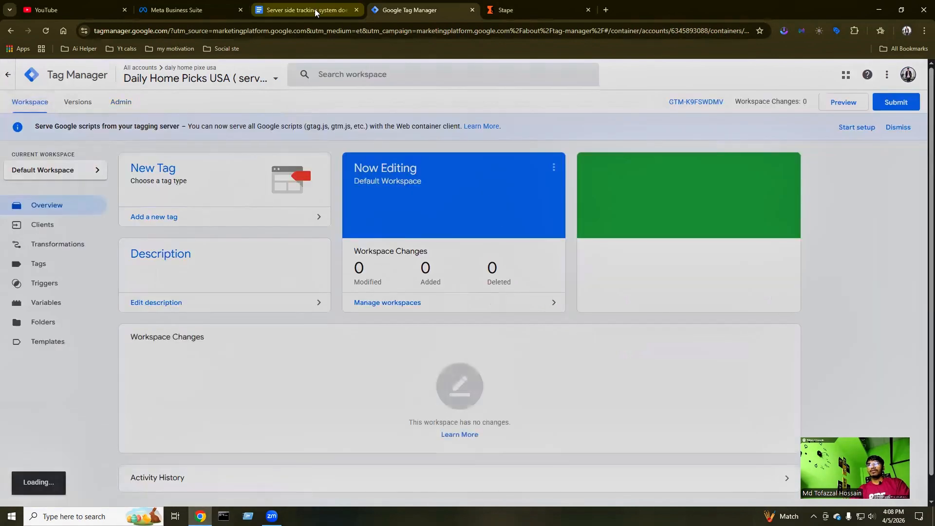
{"action": "left_click", "coordinate": [317, 10]}
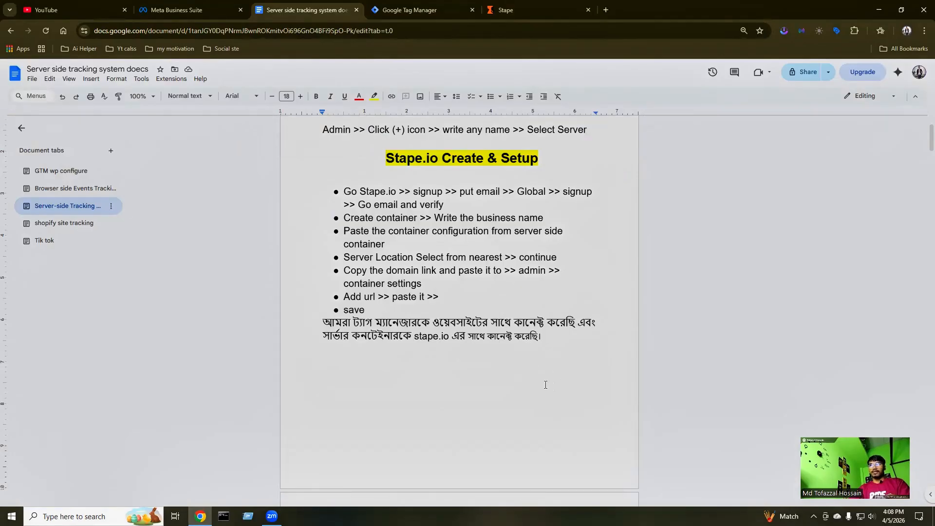
{"action": "left_click", "coordinate": [507, 10]}
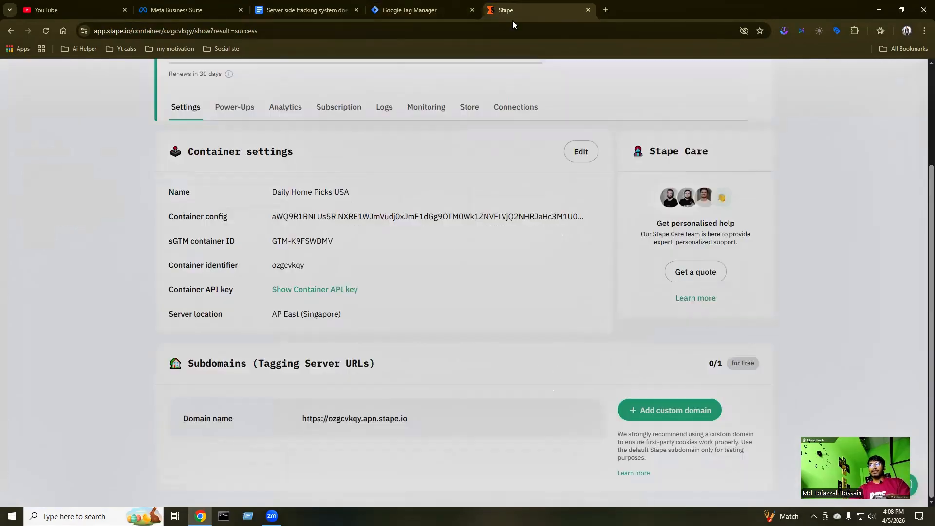
{"action": "scroll", "coordinate": [359, 267], "scroll_direction": "up", "scroll_amount": 3}
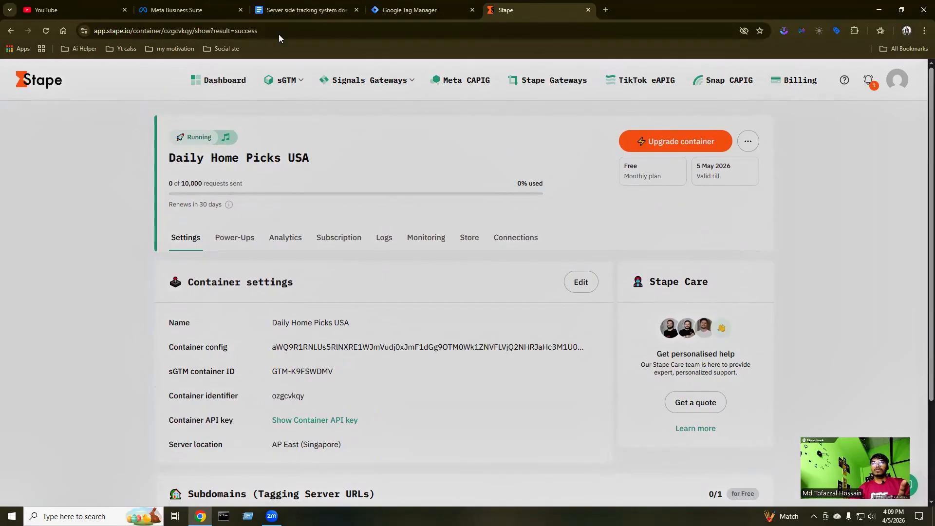
{"action": "left_click", "coordinate": [398, 9]}
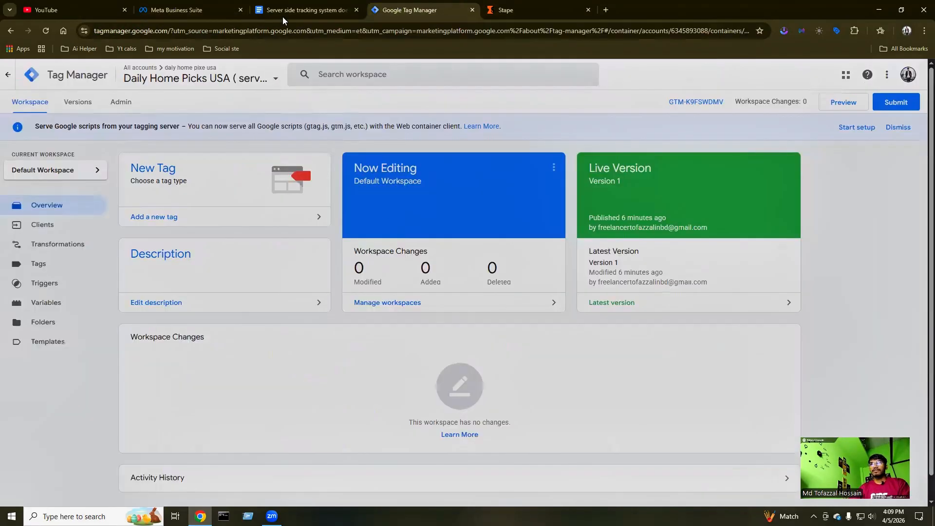
{"action": "left_click", "coordinate": [288, 10]}
{"action": "scroll", "coordinate": [410, 265], "scroll_direction": "down", "scroll_amount": 8}
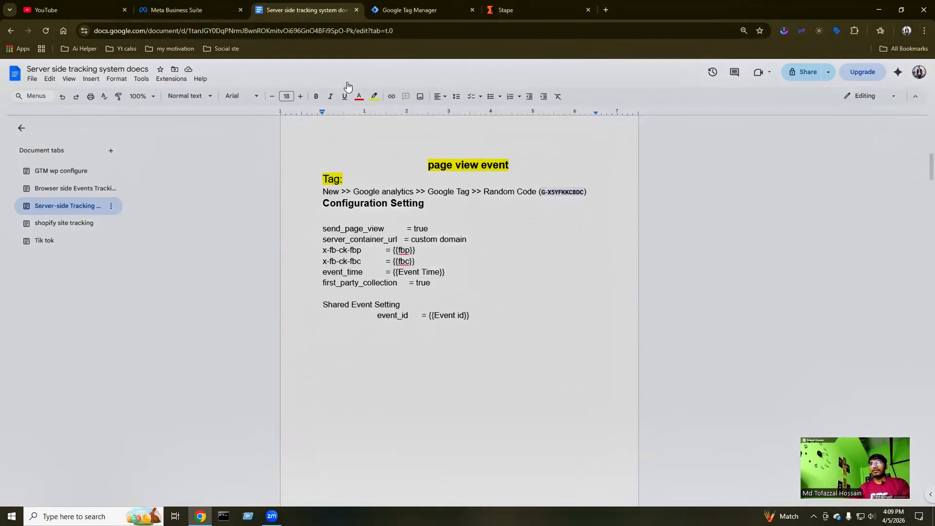
{"action": "left_click", "coordinate": [398, 11]}
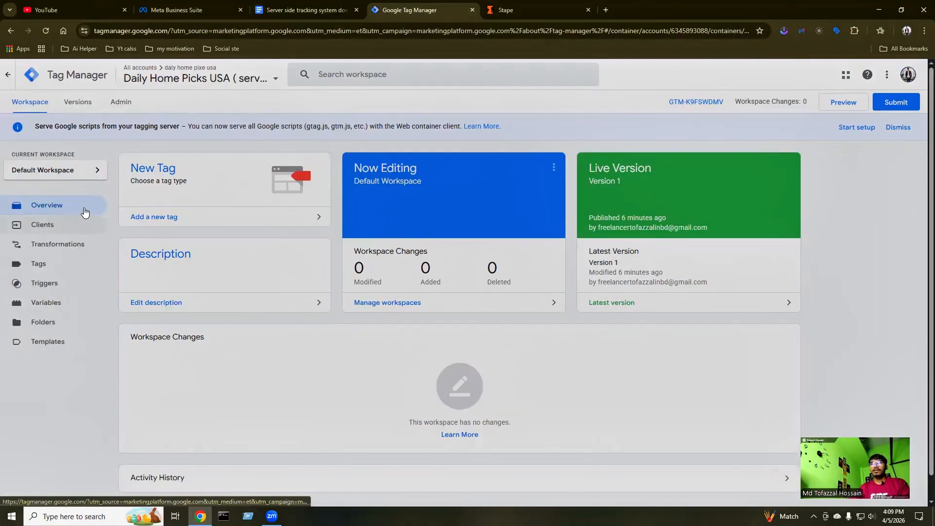
Switch to the daly home pixe usa web container and open its list of tags.
{"action": "left_click", "coordinate": [271, 79]}
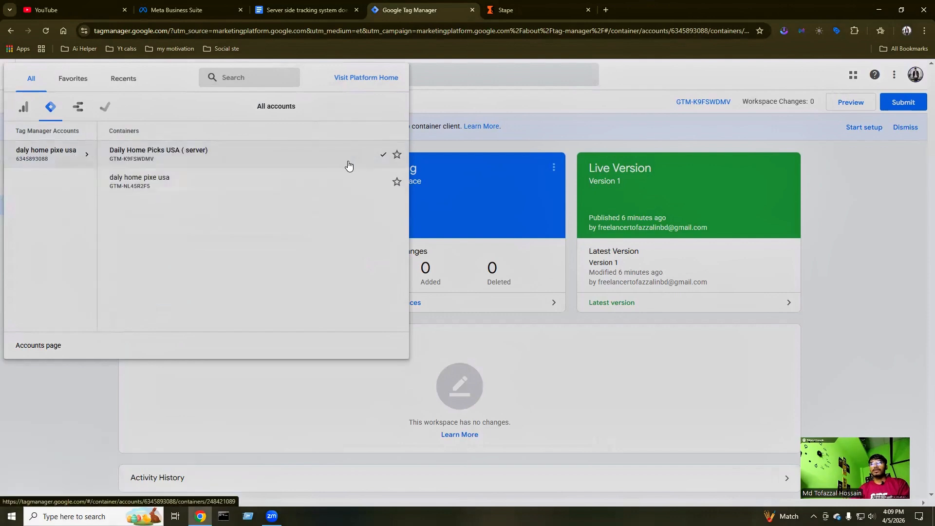
{"action": "left_click", "coordinate": [142, 188]}
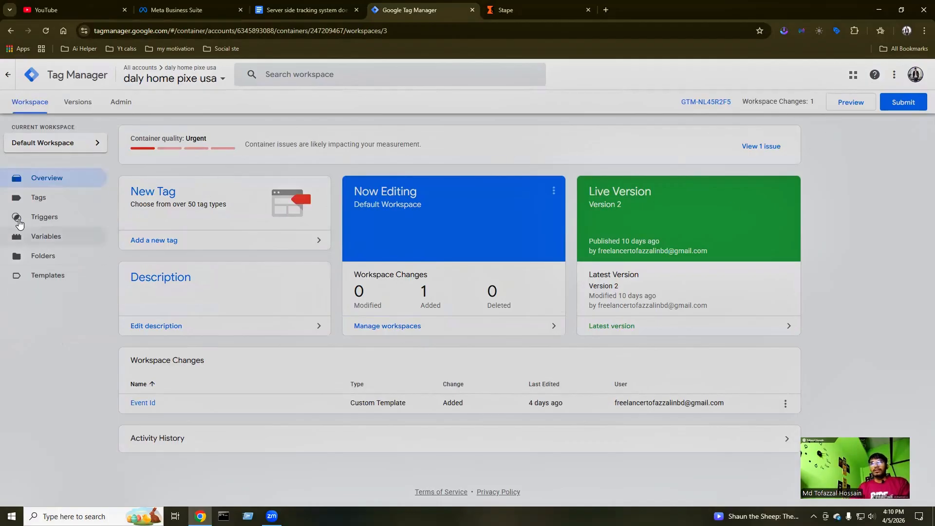
{"action": "left_click", "coordinate": [50, 203]}
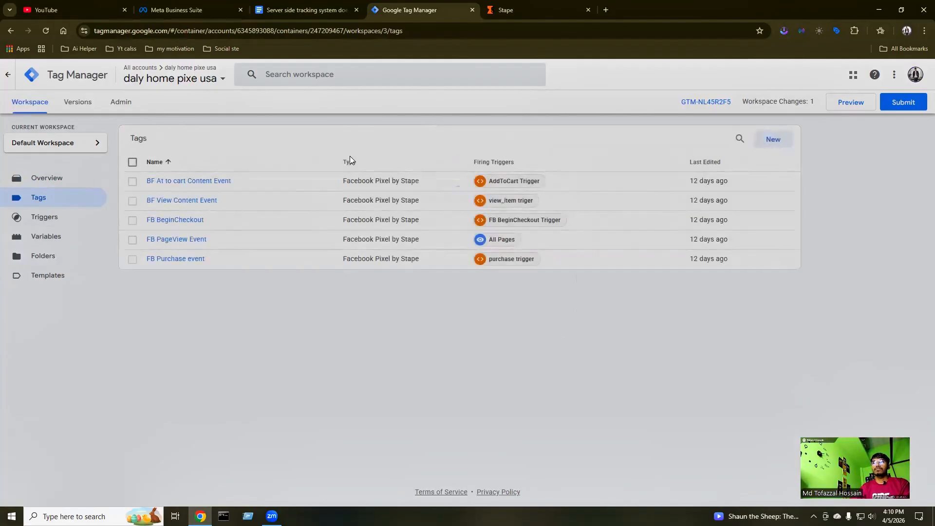
Create a new tag of the Google Tag type from the Google Analytics category, following the page view event notes.
{"action": "left_click", "coordinate": [774, 140]}
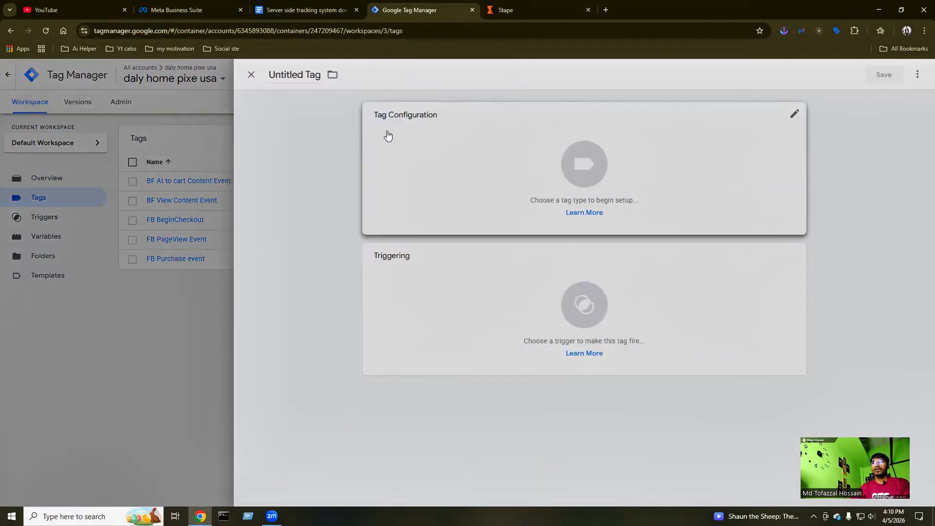
{"action": "left_click", "coordinate": [794, 119]}
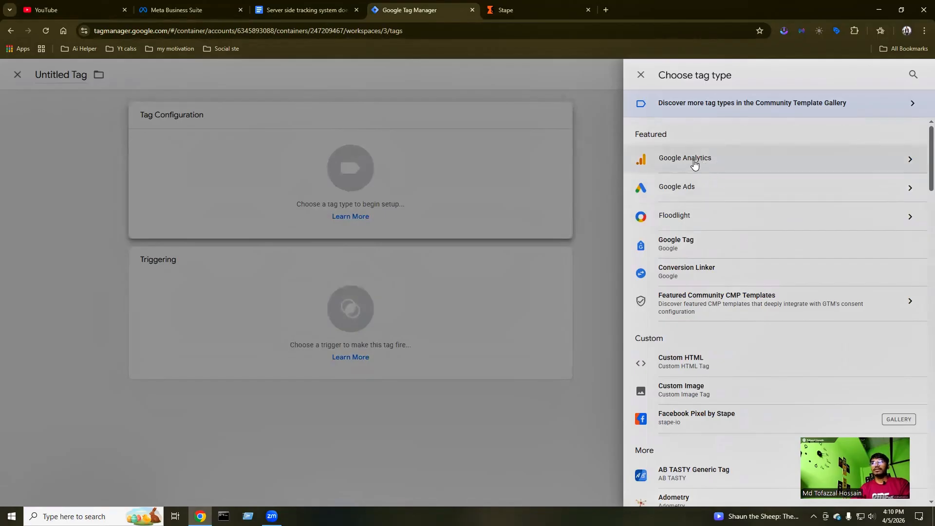
{"action": "left_click", "coordinate": [694, 163]}
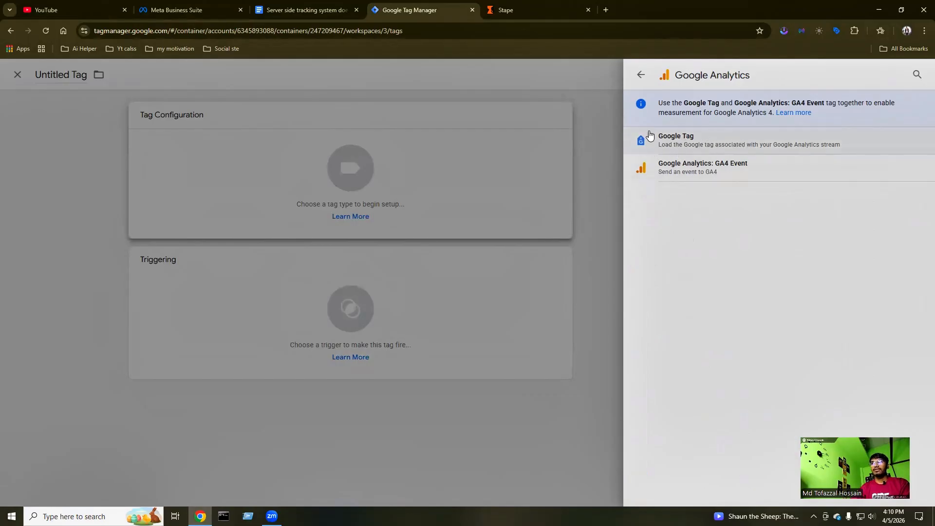
{"action": "left_click", "coordinate": [299, 3]}
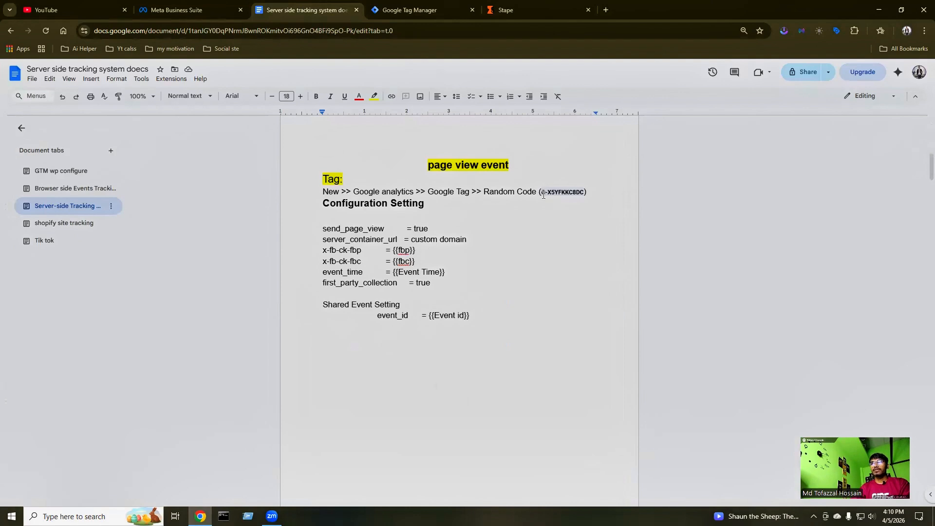
{"action": "left_click", "coordinate": [387, 10]}
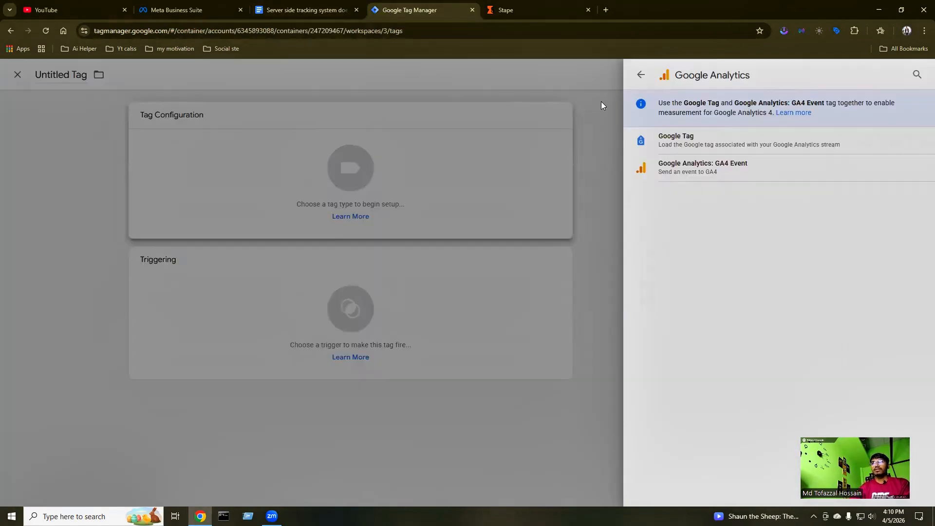
{"action": "left_click", "coordinate": [705, 140]}
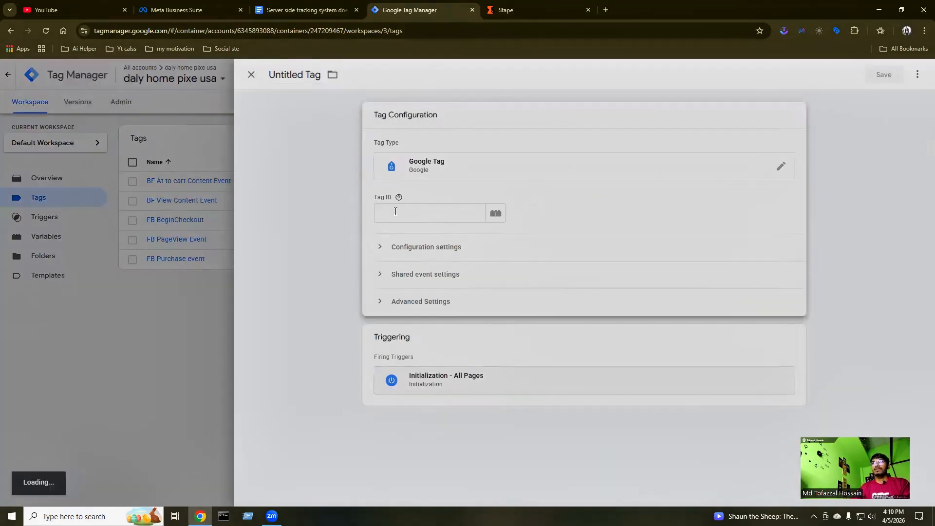
Copy the code G-X5YFKKC8DC from the page view event notes and enter it as the new Google Tag's Tag ID.
{"action": "left_click", "coordinate": [393, 209]}
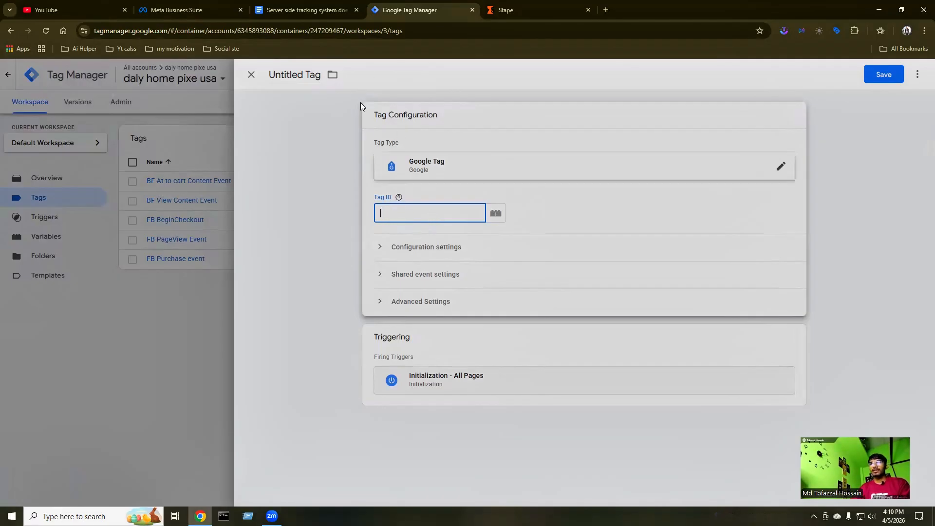
{"action": "left_click", "coordinate": [310, 10]}
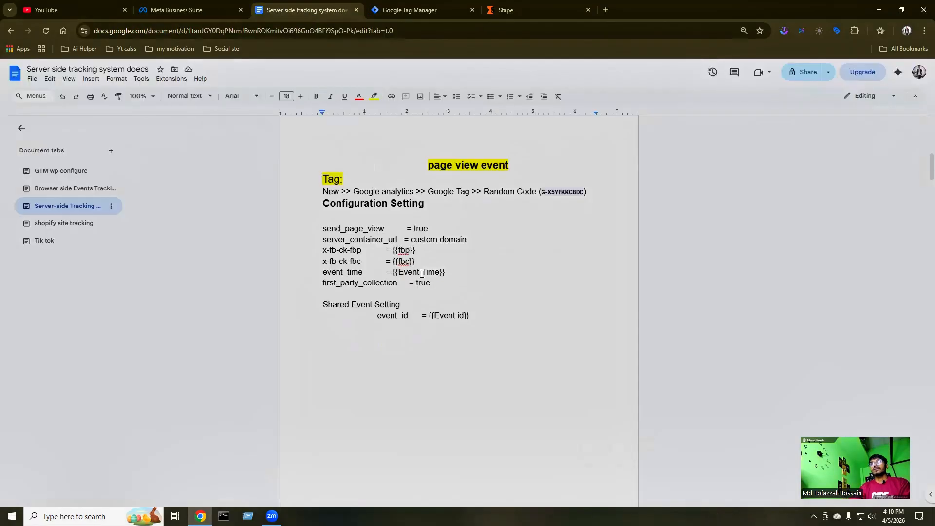
{"action": "left_click_drag", "start_coordinate": [540, 192], "coordinate": [583, 193]}
{"action": "key", "text": "ctrl+c"}
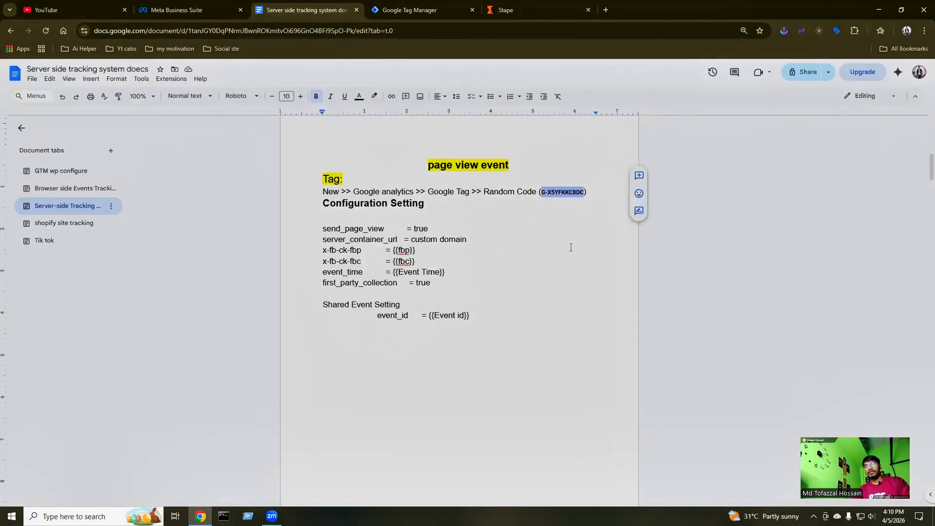
{"action": "left_click", "coordinate": [390, 11]}
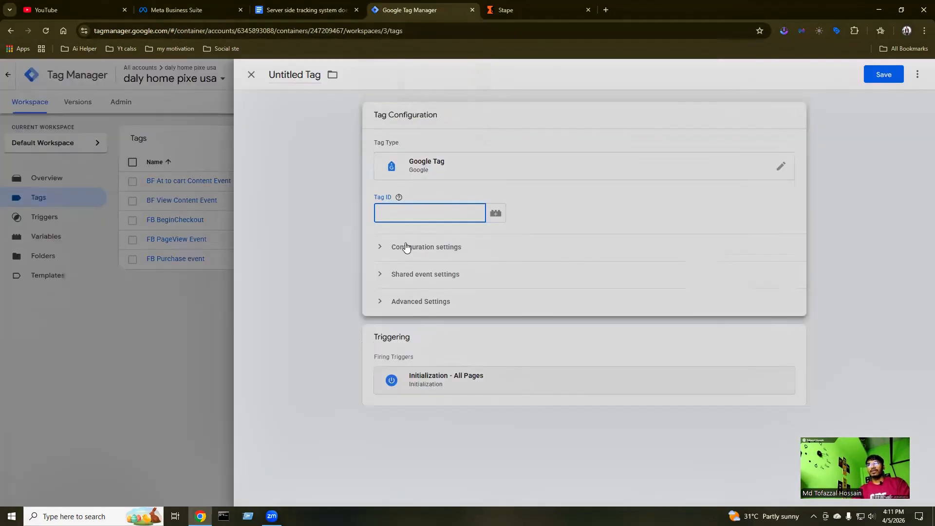
{"action": "key", "text": "ctrl+v"}
{"action": "left_click", "coordinate": [539, 215]}
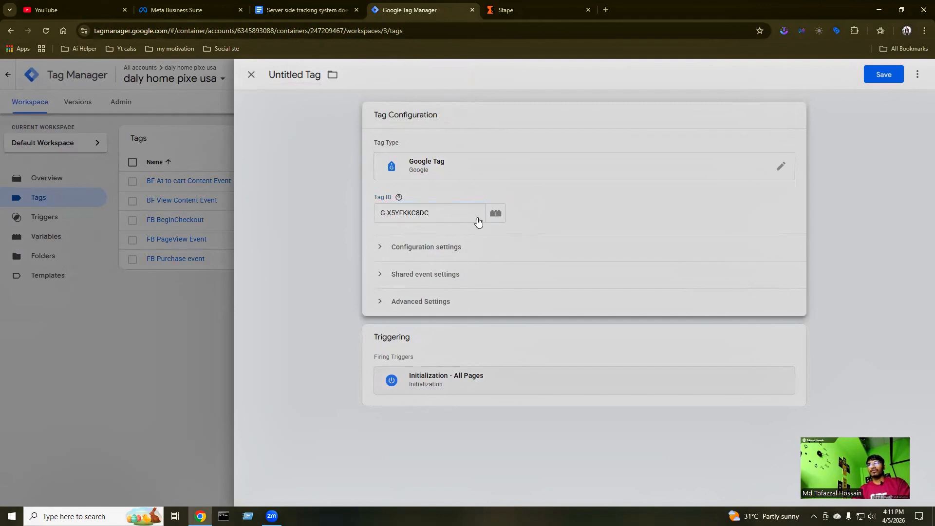
Add an empty configuration parameter to the Google Tag's configuration settings, following the page view event notes.
{"action": "left_click", "coordinate": [279, 9]}
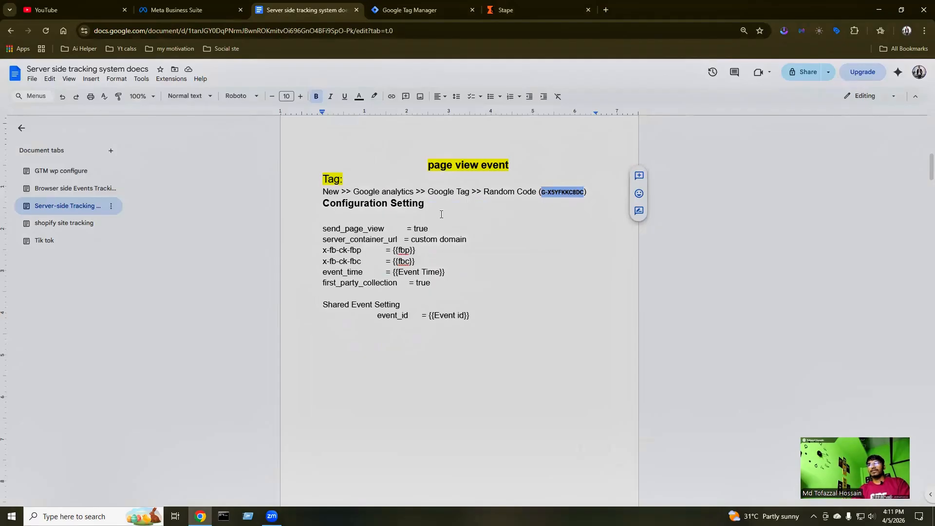
{"action": "left_click", "coordinate": [394, 9]}
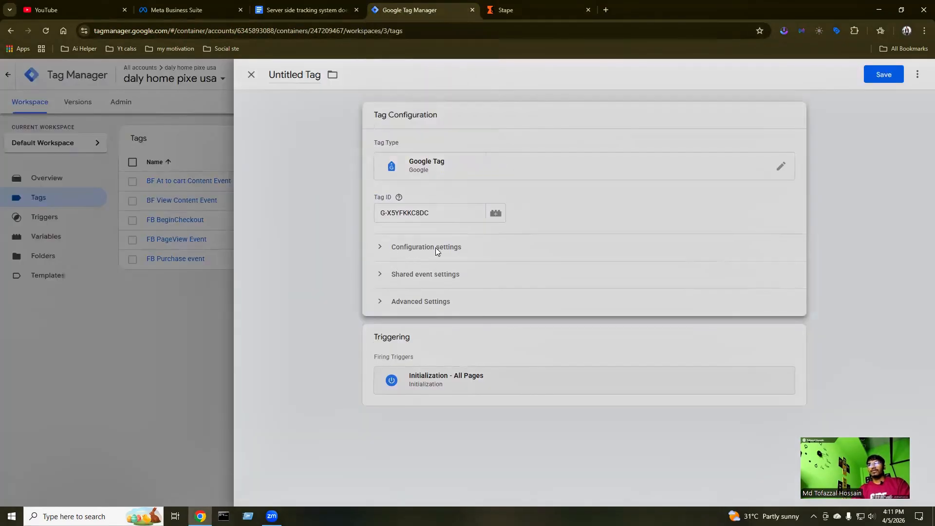
{"action": "left_click", "coordinate": [382, 247]}
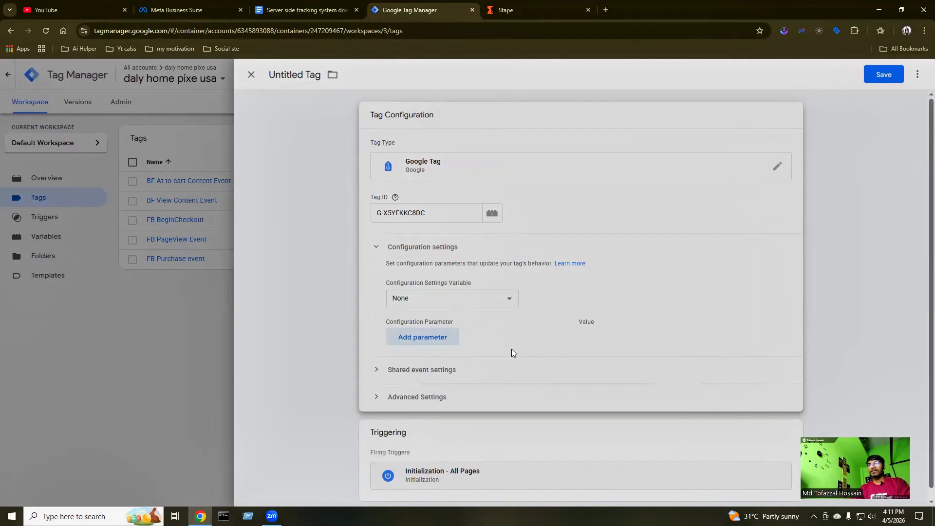
{"action": "left_click", "coordinate": [507, 301]}
{"action": "left_click", "coordinate": [508, 299]}
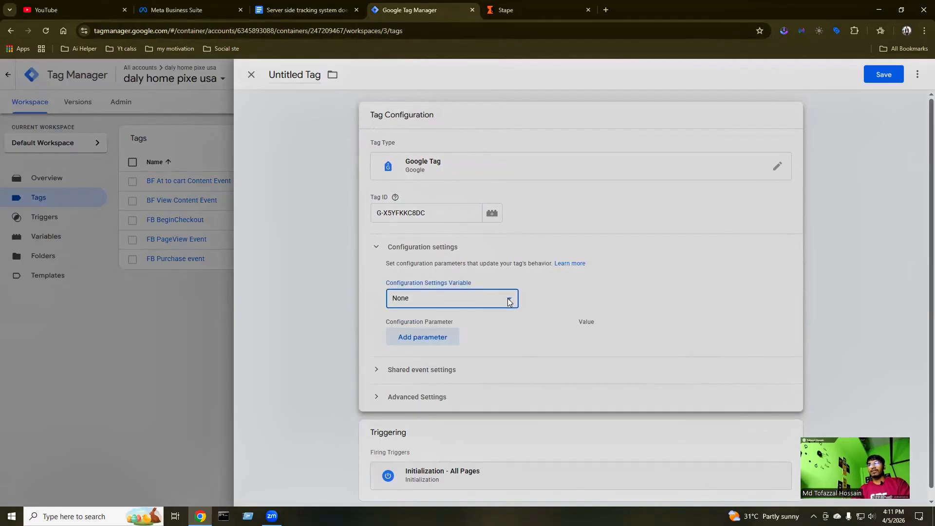
{"action": "left_click", "coordinate": [418, 340]}
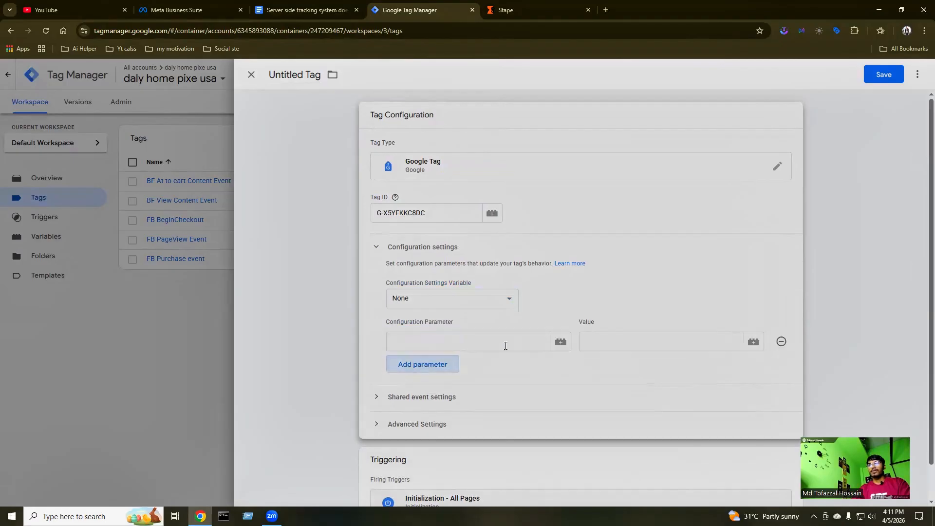
Consult the document's Variables and Triggers notes and replace the tag's Initialization - All Pages trigger with the All Pages page view trigger.
{"action": "left_click", "coordinate": [297, 11]}
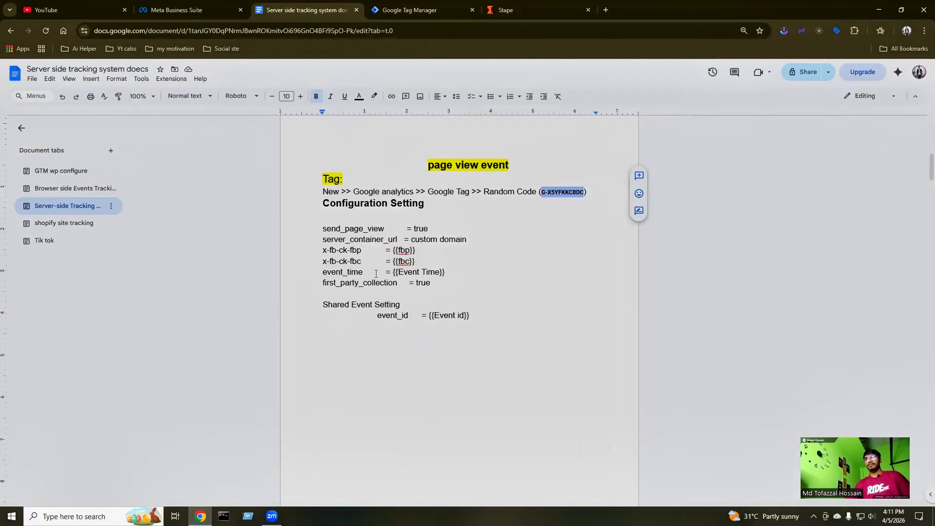
{"action": "scroll", "coordinate": [376, 273], "scroll_direction": "down", "scroll_amount": 6}
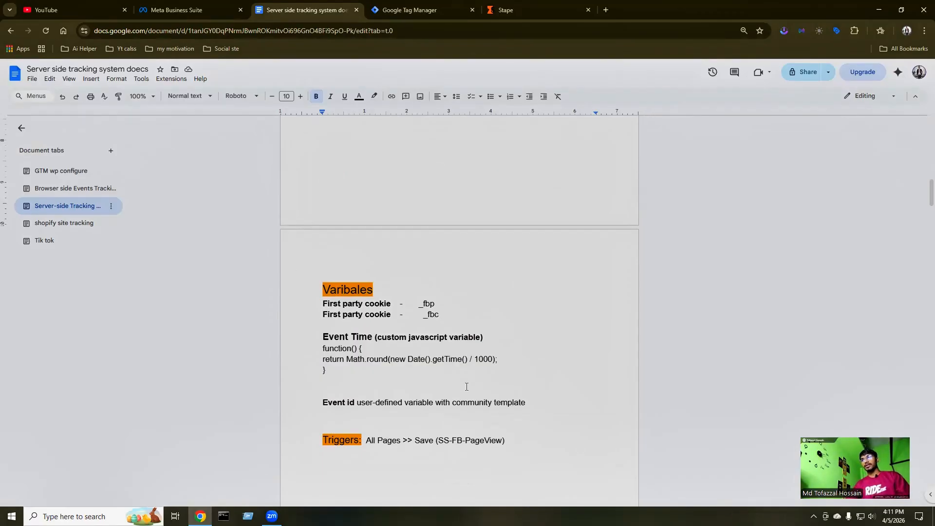
{"action": "scroll", "coordinate": [380, 232], "scroll_direction": "down", "scroll_amount": 2}
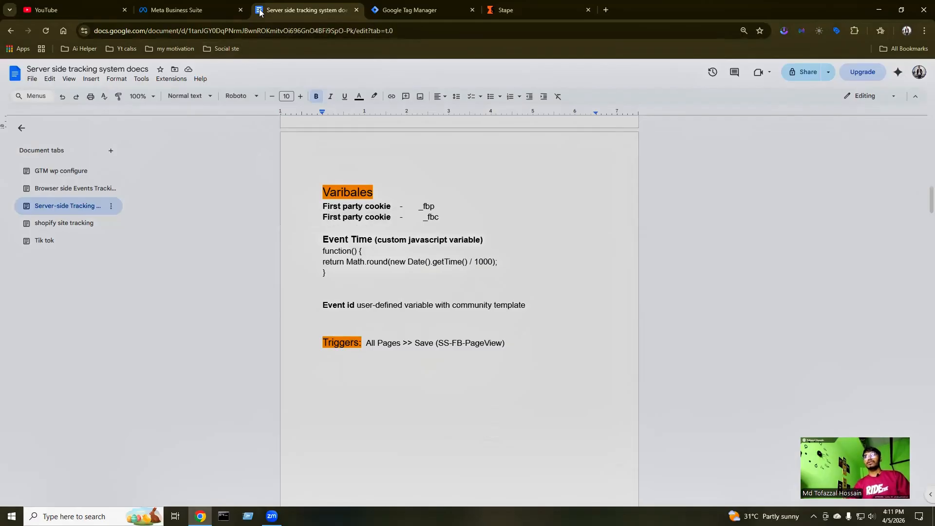
{"action": "left_click", "coordinate": [181, 10]}
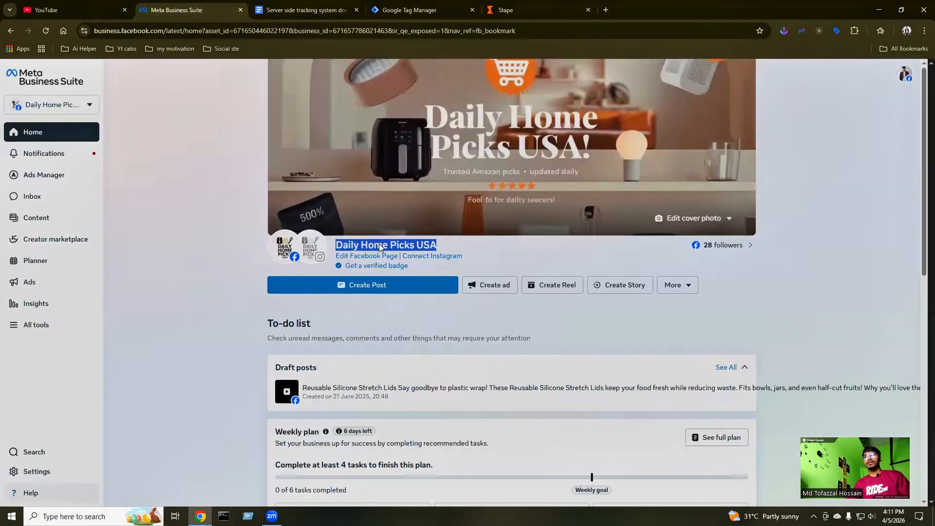
{"action": "left_click", "coordinate": [396, 15]}
{"action": "scroll", "coordinate": [470, 365], "scroll_direction": "down", "scroll_amount": 1}
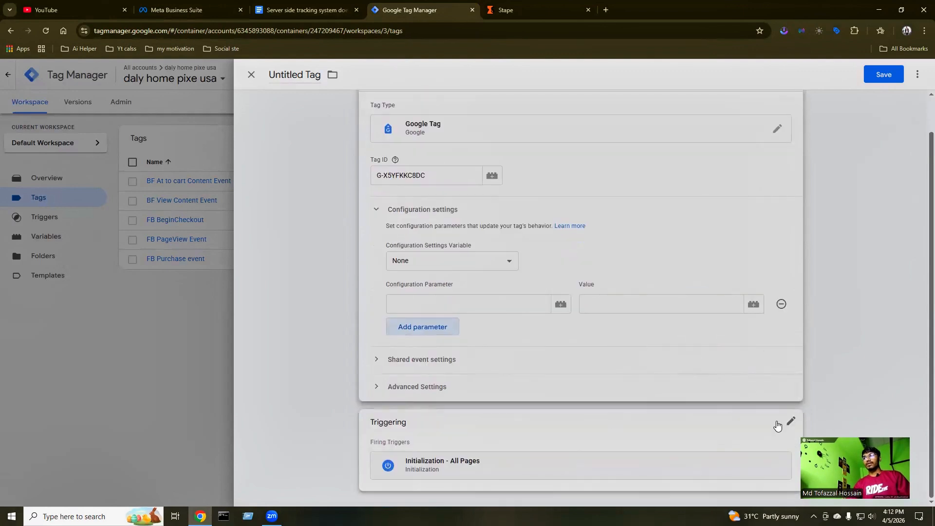
{"action": "scroll", "coordinate": [707, 396], "scroll_direction": "up", "scroll_amount": 1}
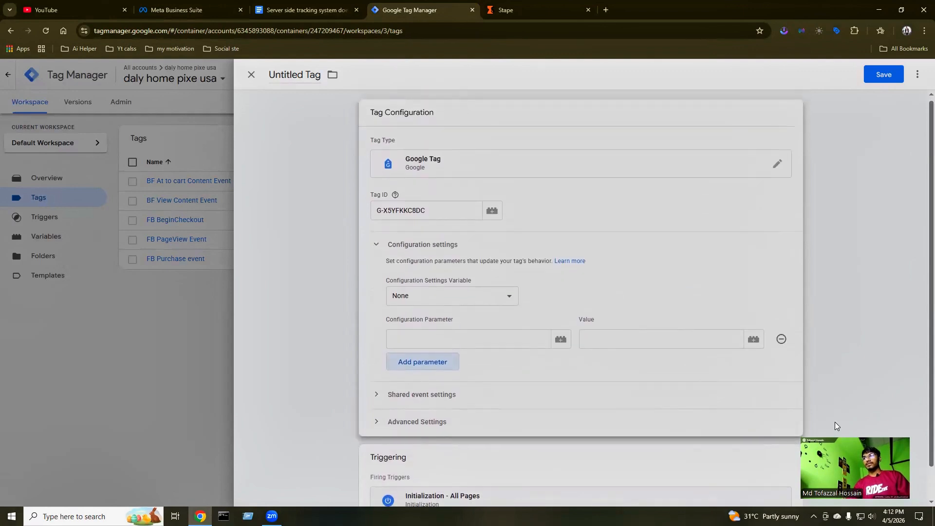
{"action": "left_click", "coordinate": [652, 465]}
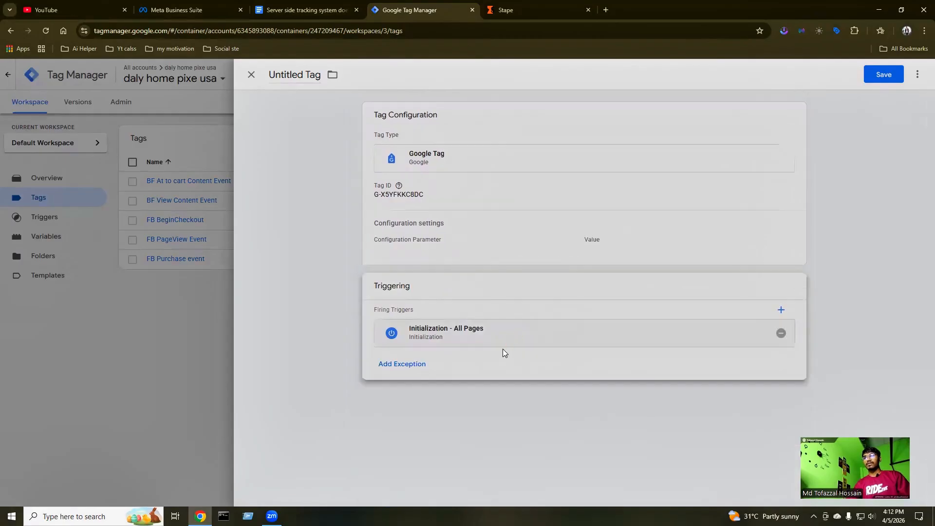
{"action": "left_click", "coordinate": [781, 334]}
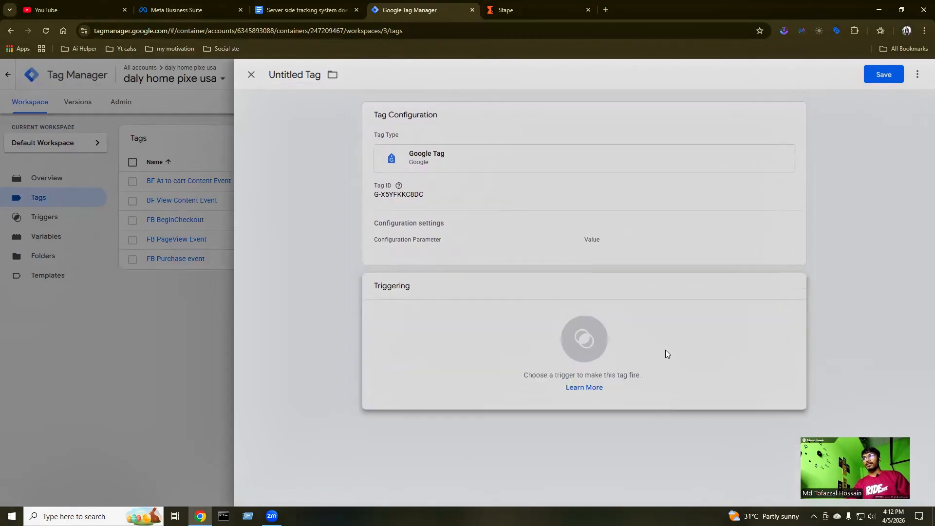
{"action": "left_click", "coordinate": [588, 359]}
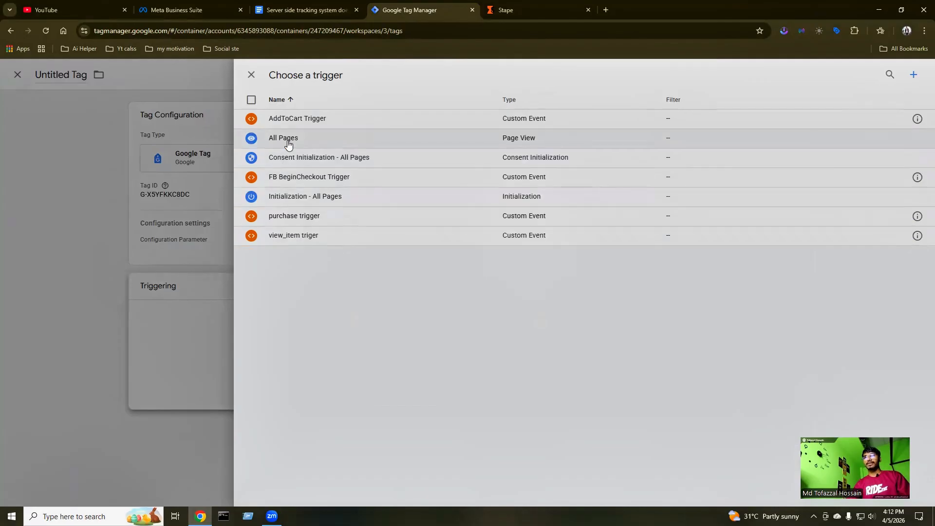
{"action": "left_click", "coordinate": [358, 136]}
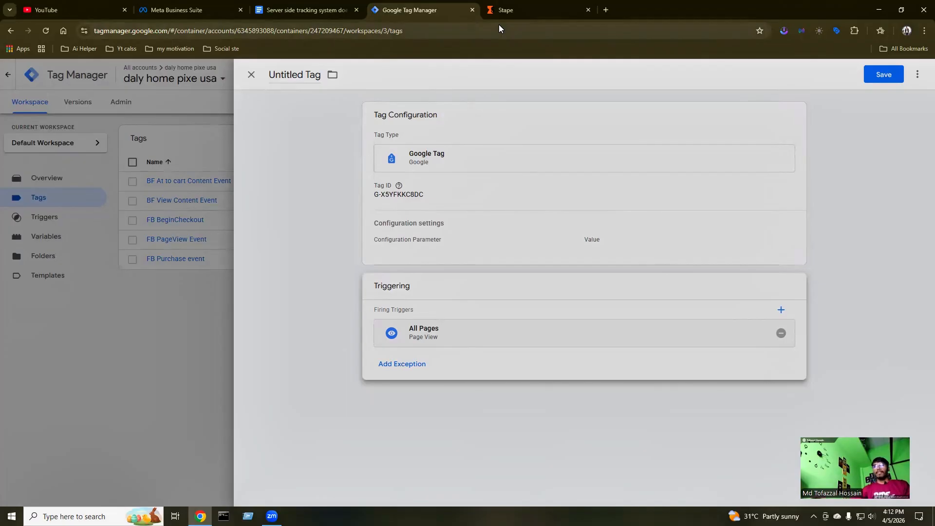
Copy the tag name from the document's Triggers notes and rename the tag (SS-FB-PageView, leaving out the word Save.
{"action": "left_click", "coordinate": [302, 10]}
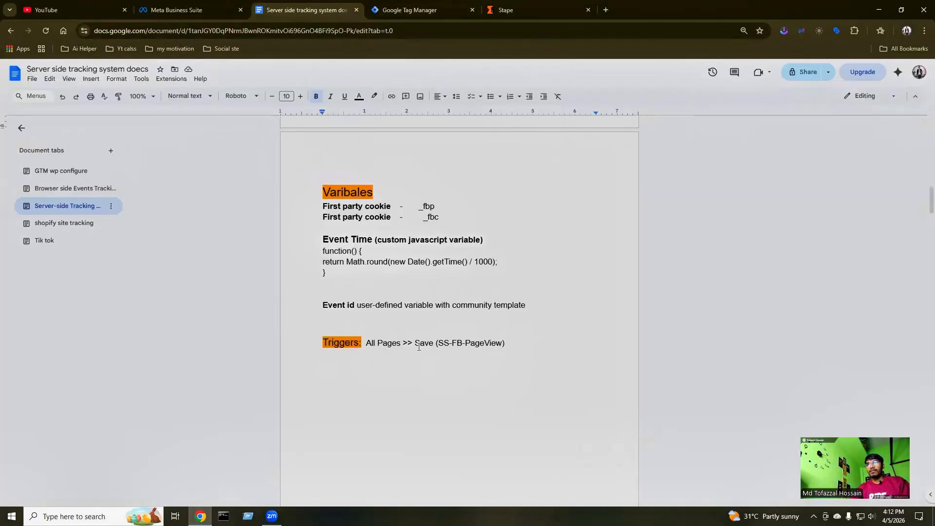
{"action": "left_click_drag", "start_coordinate": [414, 344], "coordinate": [504, 345]}
{"action": "key", "text": "ctrl+c"}
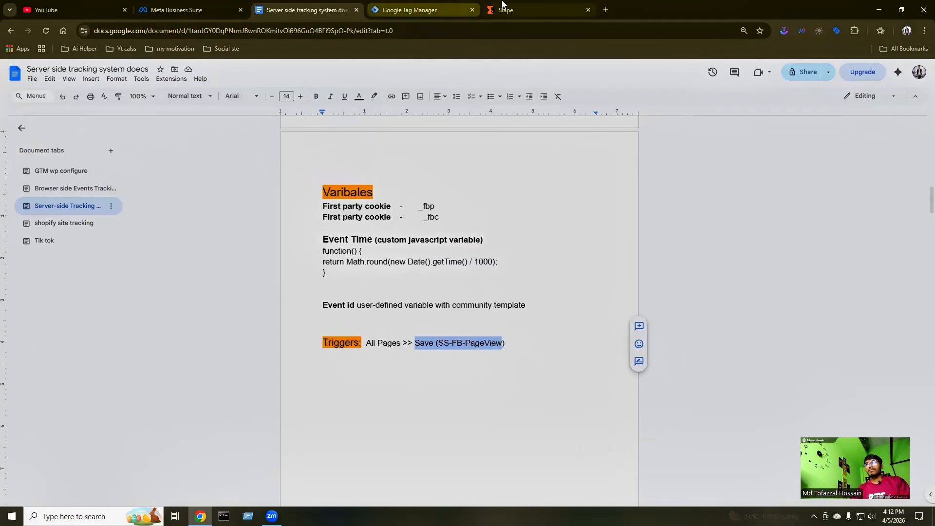
{"action": "left_click", "coordinate": [409, 10]}
{"action": "left_click", "coordinate": [294, 75]}
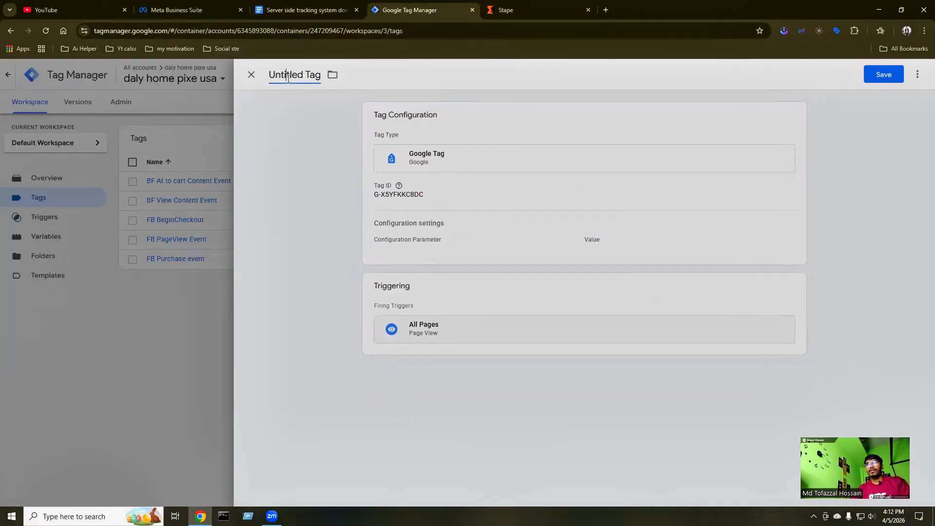
{"action": "key", "text": "ctrl+a"}
{"action": "key", "text": "ctrl+v"}
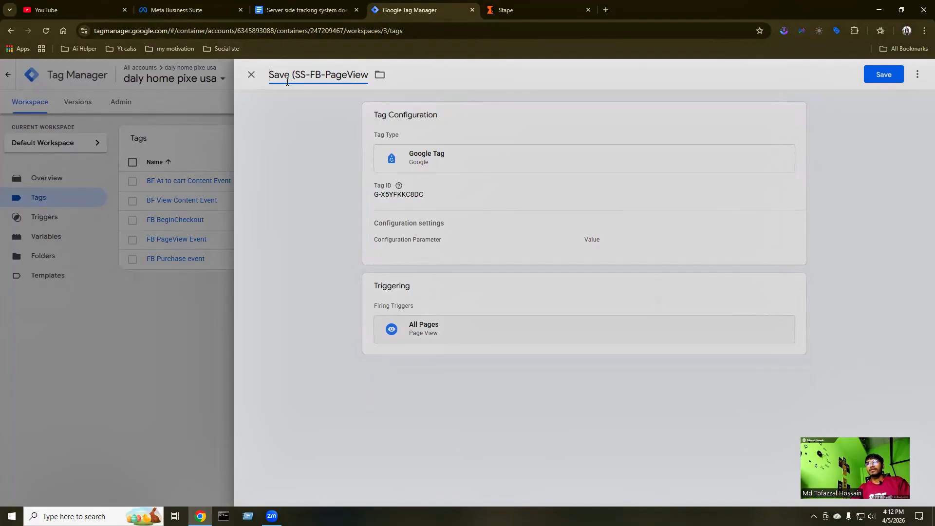
{"action": "left_click_drag", "start_coordinate": [290, 79], "coordinate": [251, 74]}
{"action": "key", "text": "BackSpace"}
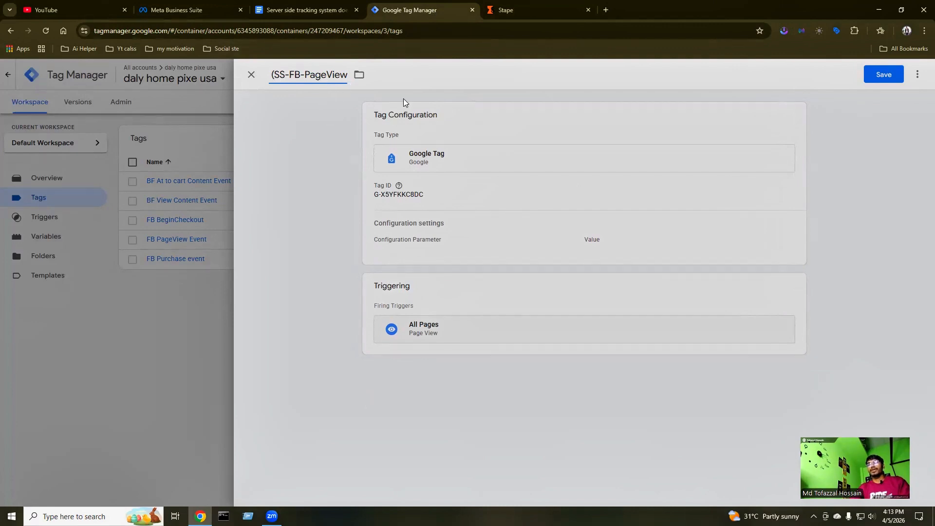
Remove the empty configuration parameter from the tag and save the tag.
{"action": "left_click", "coordinate": [881, 73]}
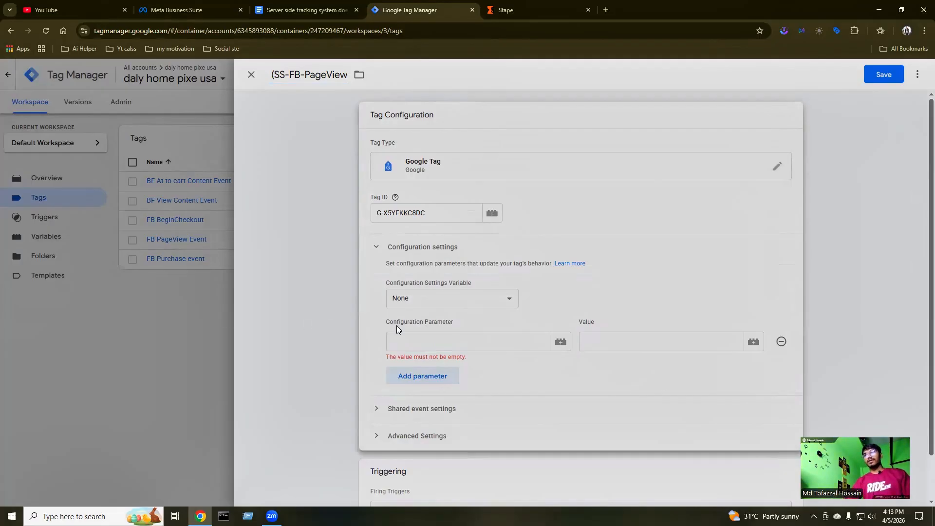
{"action": "left_click", "coordinate": [781, 341]}
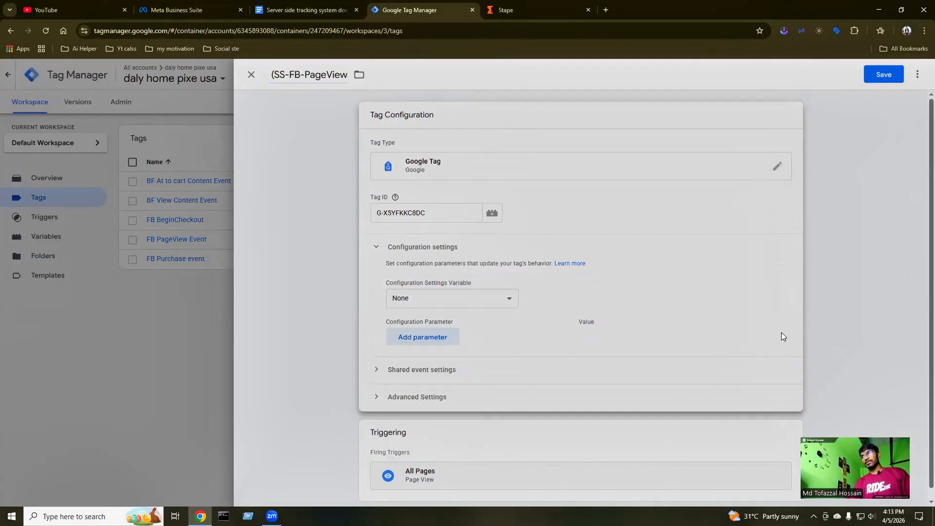
{"action": "left_click", "coordinate": [883, 74]}
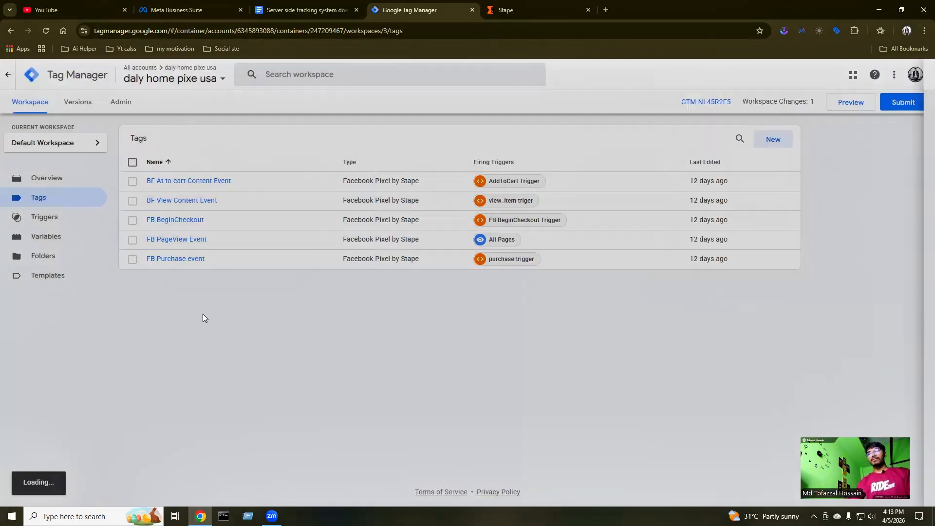
Create a new user-defined variable of the 1st Party Cookie type in the web container.
{"action": "left_click", "coordinate": [41, 239]}
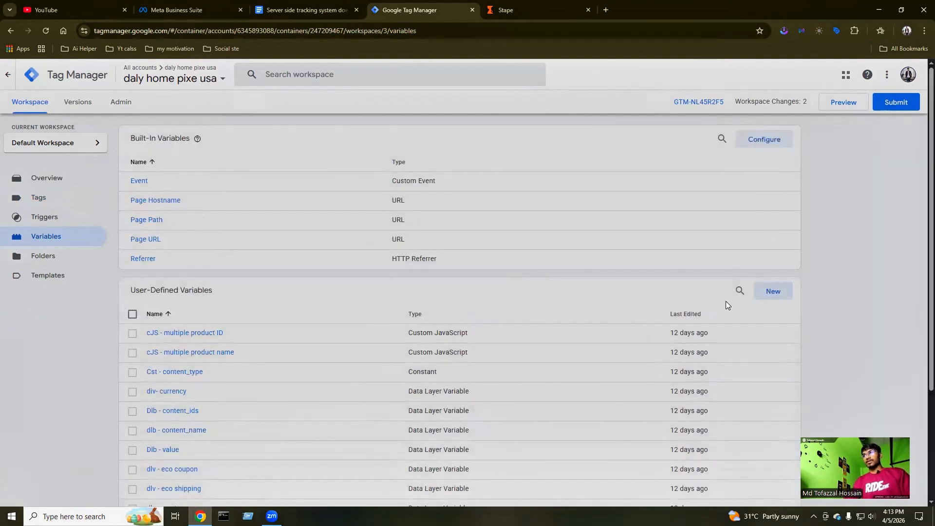
{"action": "left_click", "coordinate": [774, 292]}
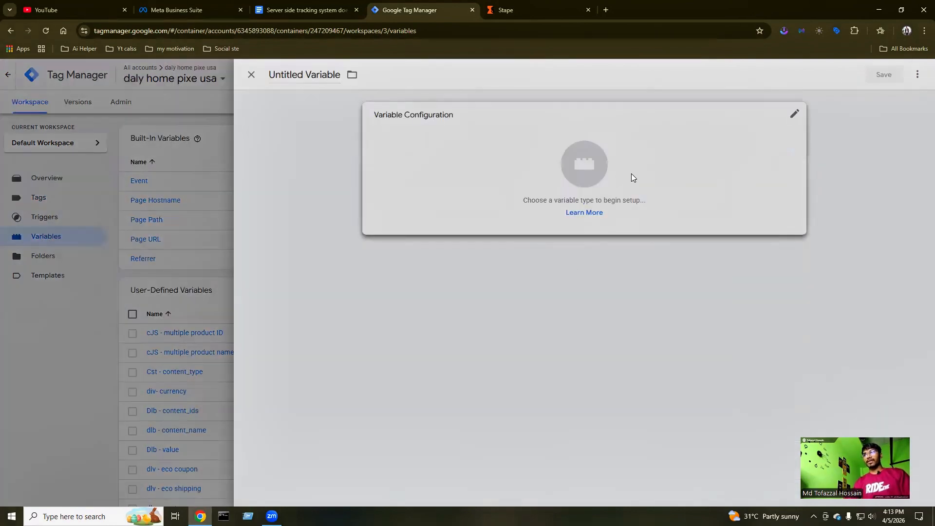
{"action": "left_click", "coordinate": [628, 176]}
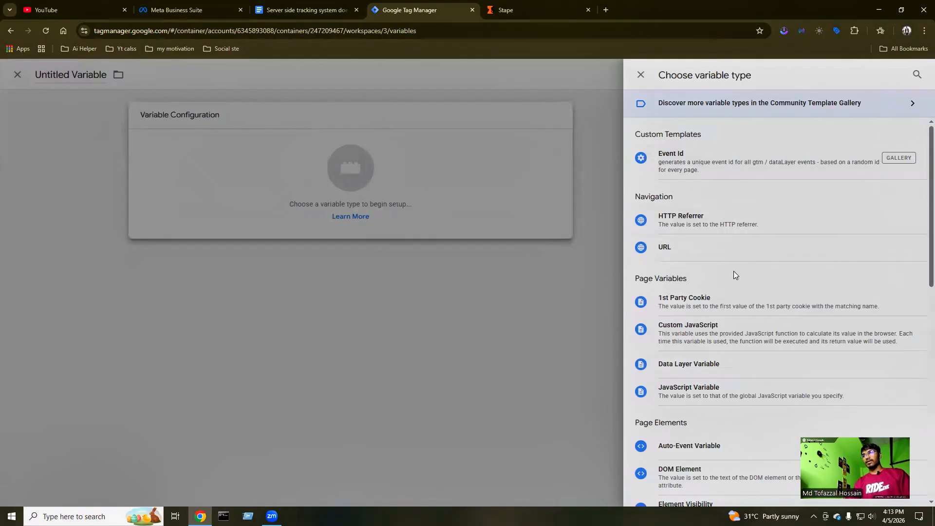
{"action": "scroll", "coordinate": [673, 271], "scroll_direction": "down", "scroll_amount": 1}
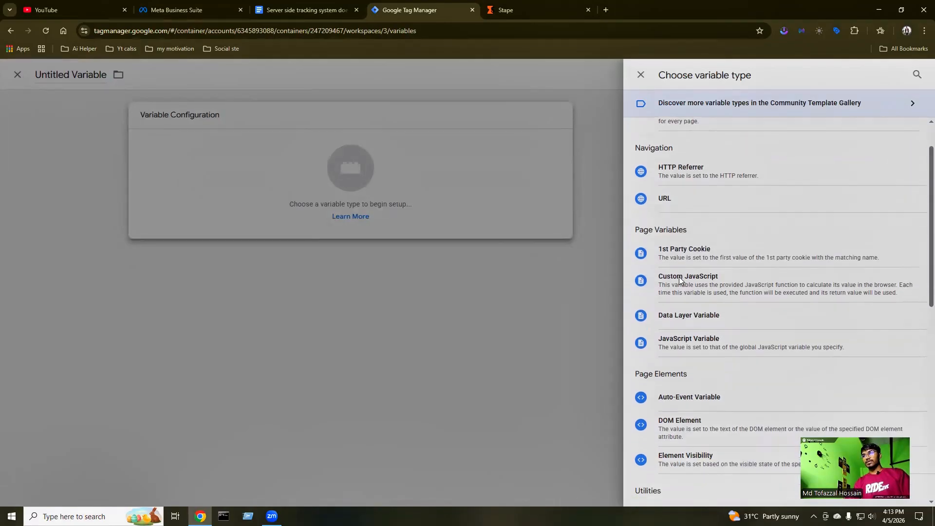
{"action": "left_click", "coordinate": [726, 248]}
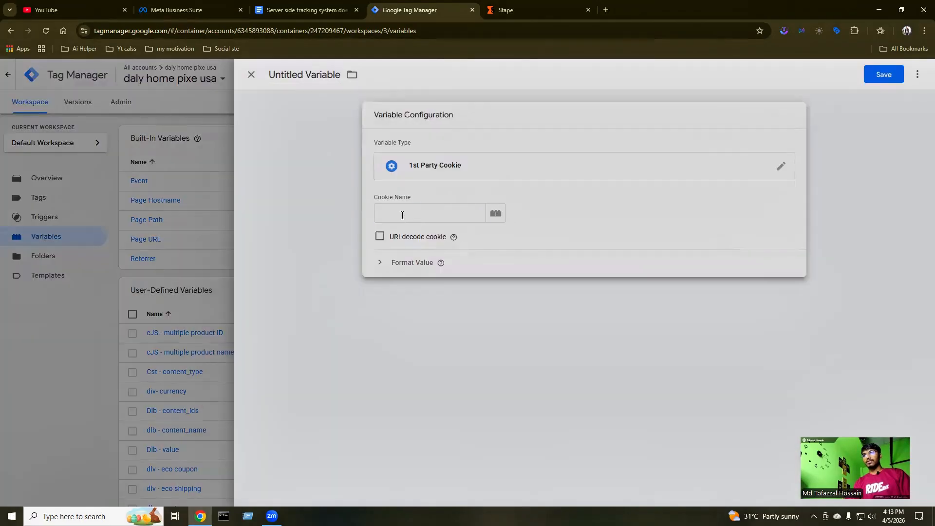
Copy _fbp from the document's Variables notes and enter it as the new variable's cookie name.
{"action": "left_click", "coordinate": [402, 215]}
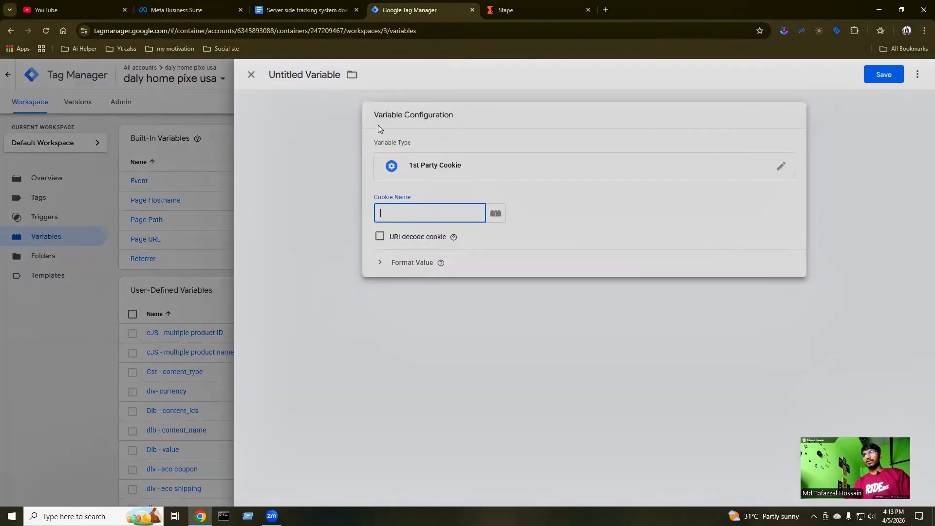
{"action": "left_click", "coordinate": [312, 6]}
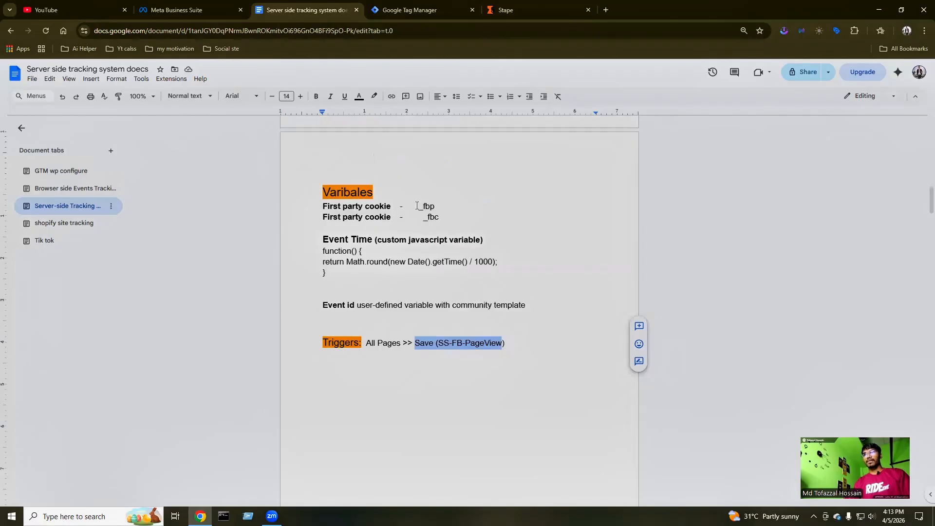
{"action": "left_click_drag", "start_coordinate": [417, 205], "coordinate": [436, 206]}
{"action": "key", "text": "ctrl+c"}
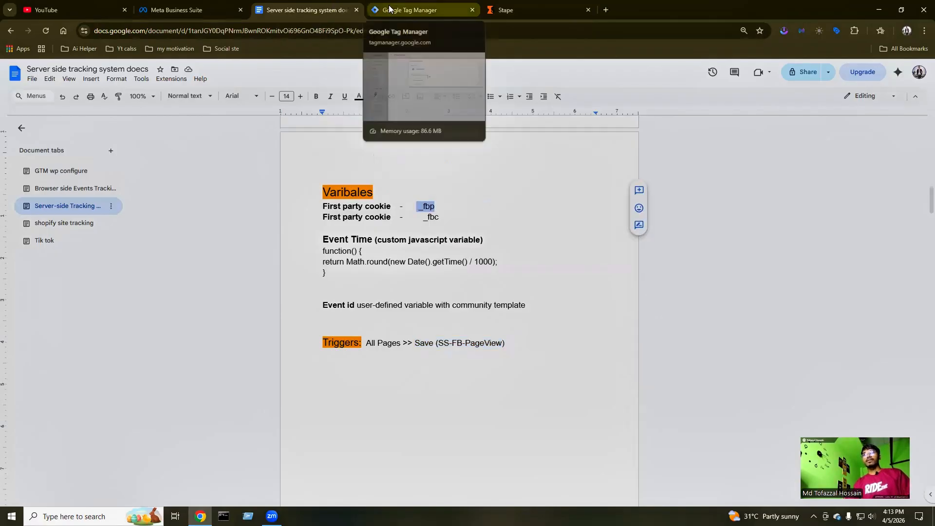
{"action": "left_click", "coordinate": [438, 10]}
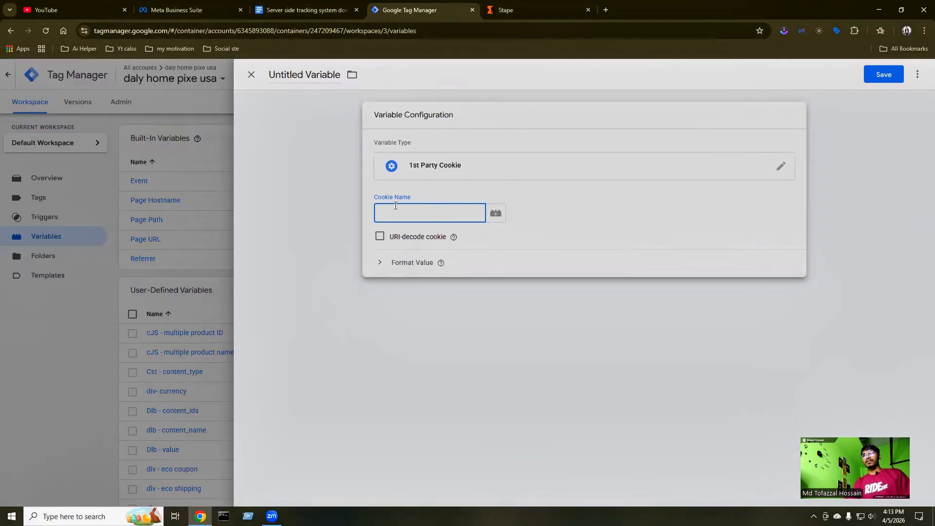
{"action": "key", "text": "ctrl+v"}
{"action": "left_click", "coordinate": [453, 237]}
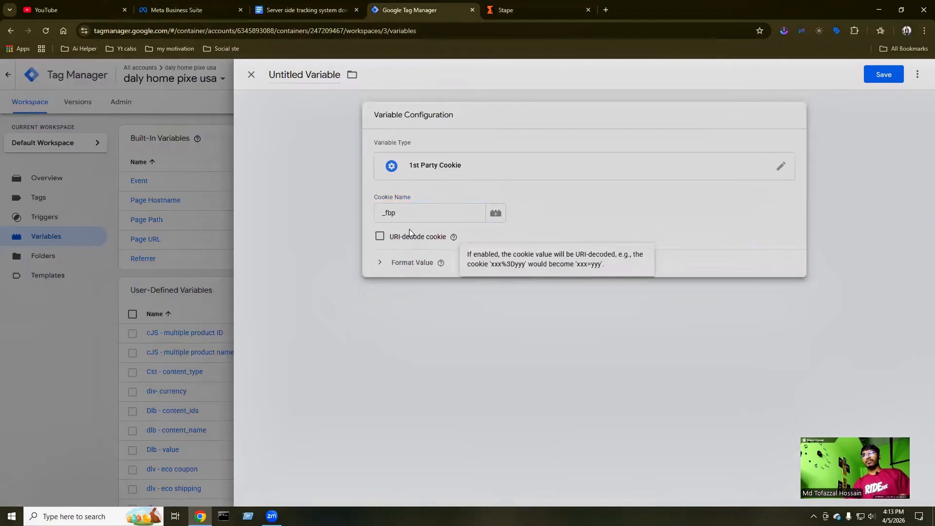
Copy "First party cookie" from the document's Variables notes and use it as the _fbp variable's name.
{"action": "left_click", "coordinate": [300, 73]}
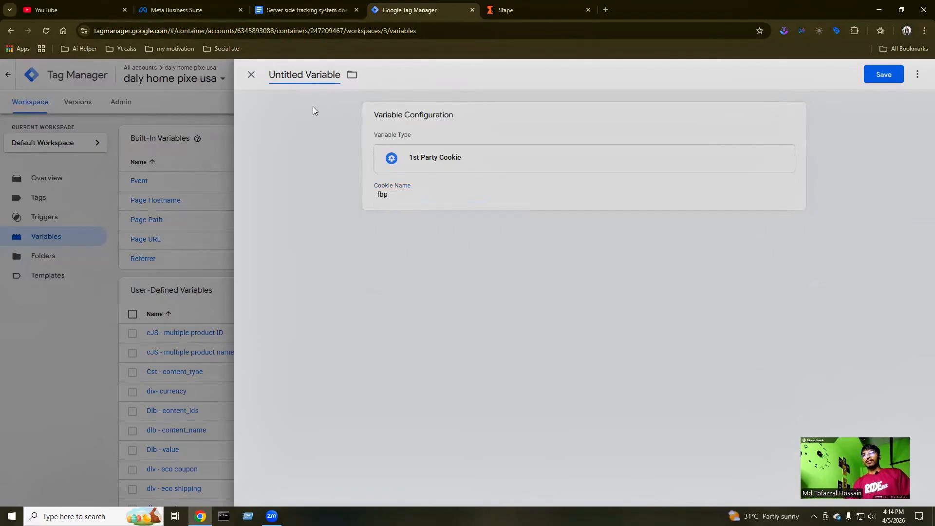
{"action": "left_click", "coordinate": [337, 8]}
{"action": "left_click_drag", "start_coordinate": [322, 206], "coordinate": [391, 207]}
{"action": "key", "text": "ctrl+c"}
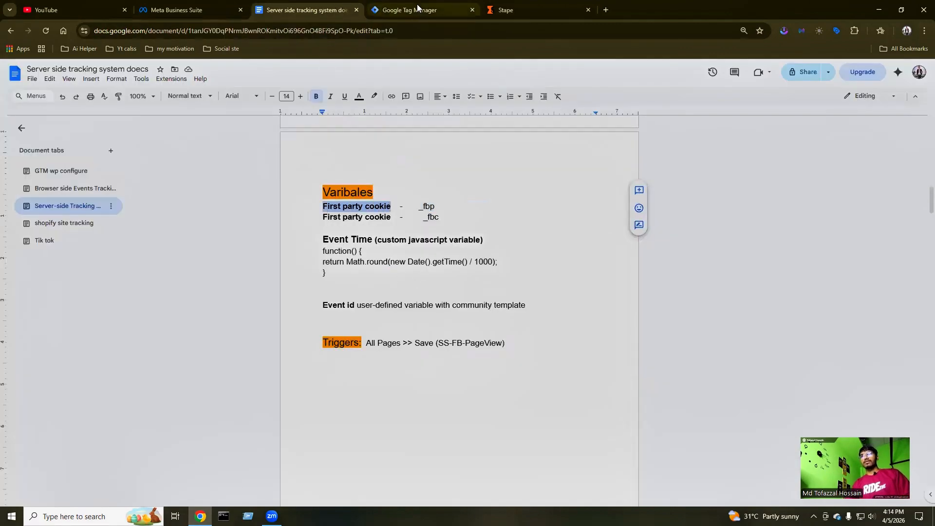
{"action": "left_click", "coordinate": [417, 9]}
{"action": "left_click", "coordinate": [315, 76]}
{"action": "key", "text": "ctrl+v"}
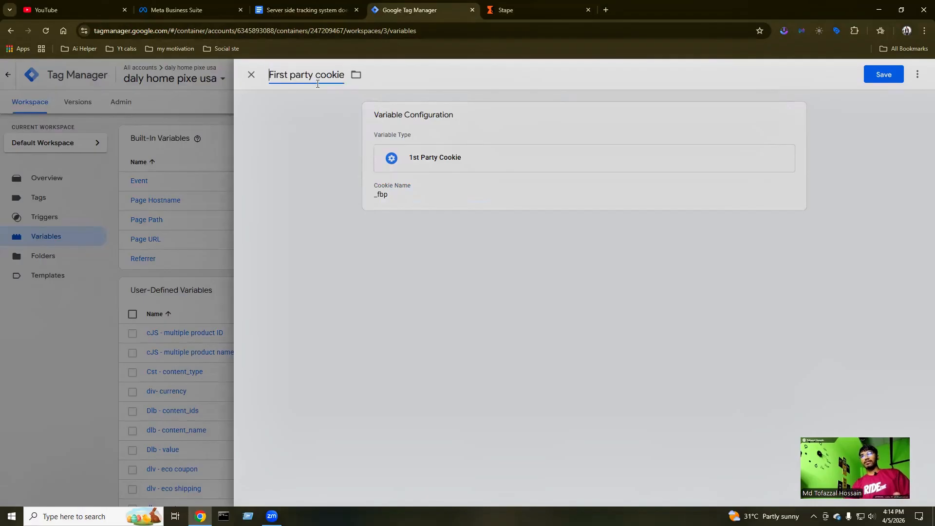
Append _fbp to the variable's name from the clipboard history and save the variable.
{"action": "left_click", "coordinate": [345, 75]}
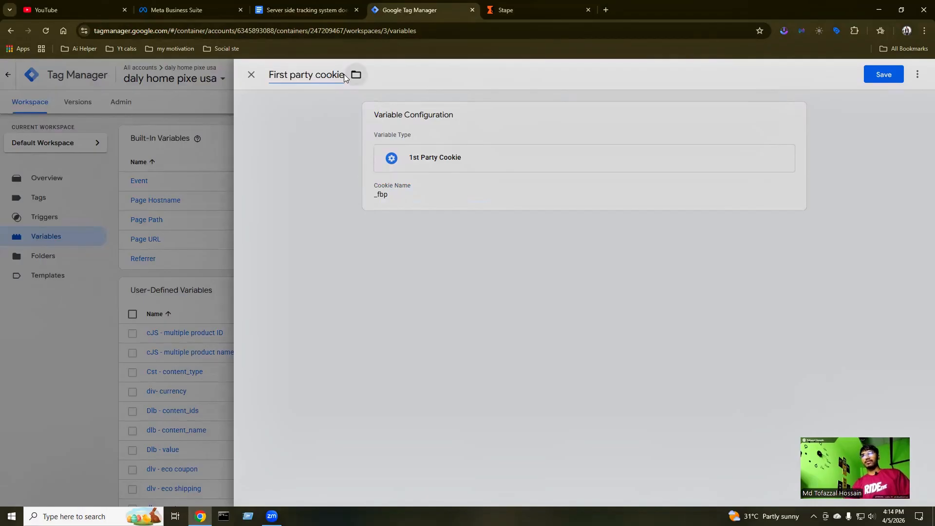
{"action": "left_click", "coordinate": [340, 75]}
{"action": "left_click", "coordinate": [342, 75]}
{"action": "key", "text": "super+v"}
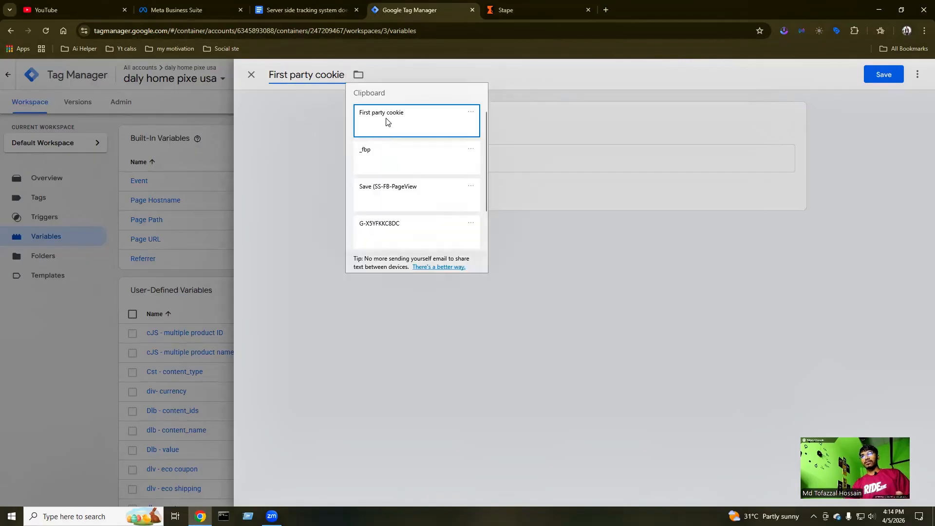
{"action": "left_click", "coordinate": [368, 150]}
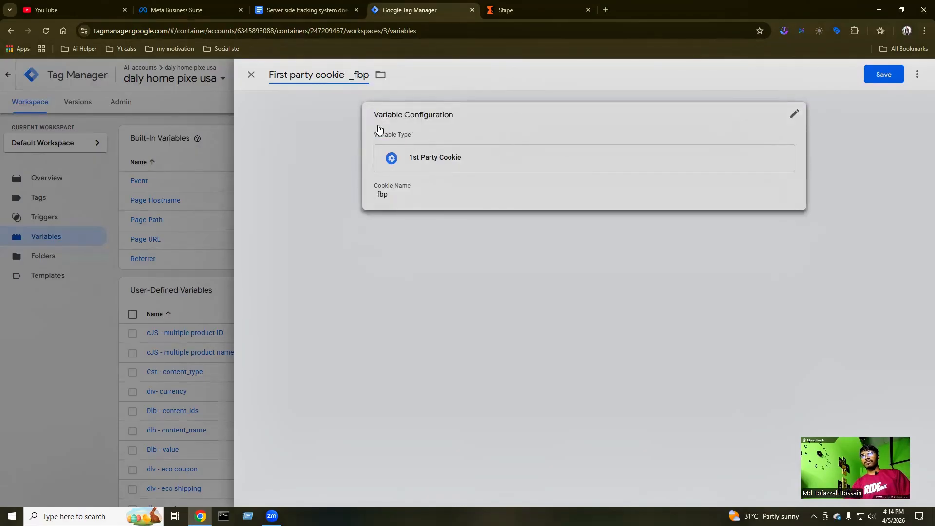
{"action": "left_click", "coordinate": [883, 76]}
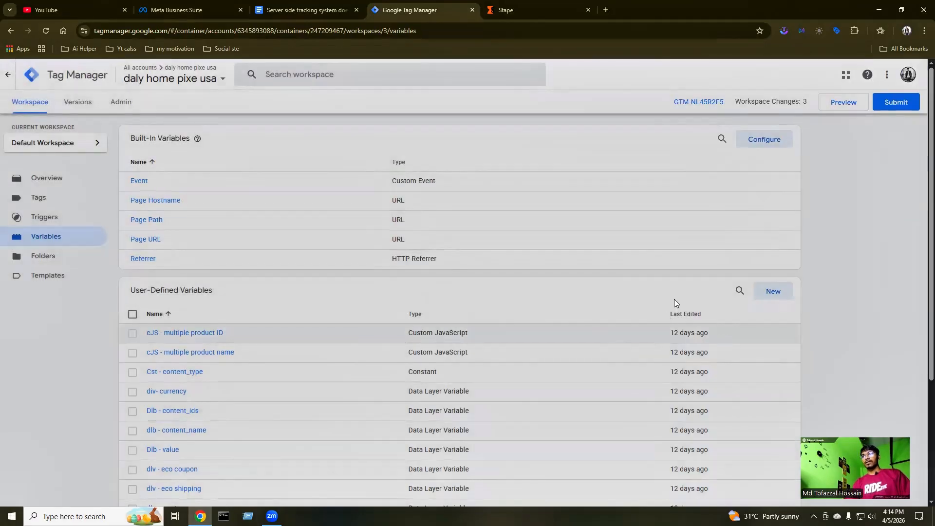
Create a second user-defined 1st Party Cookie variable with the cookie name _fbc copied from the document.
{"action": "left_click", "coordinate": [774, 292]}
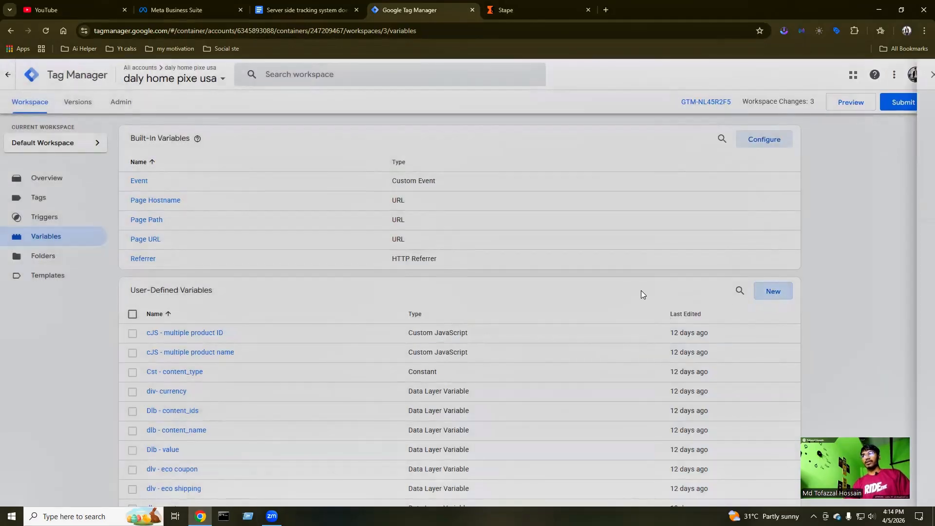
{"action": "left_click", "coordinate": [584, 160]}
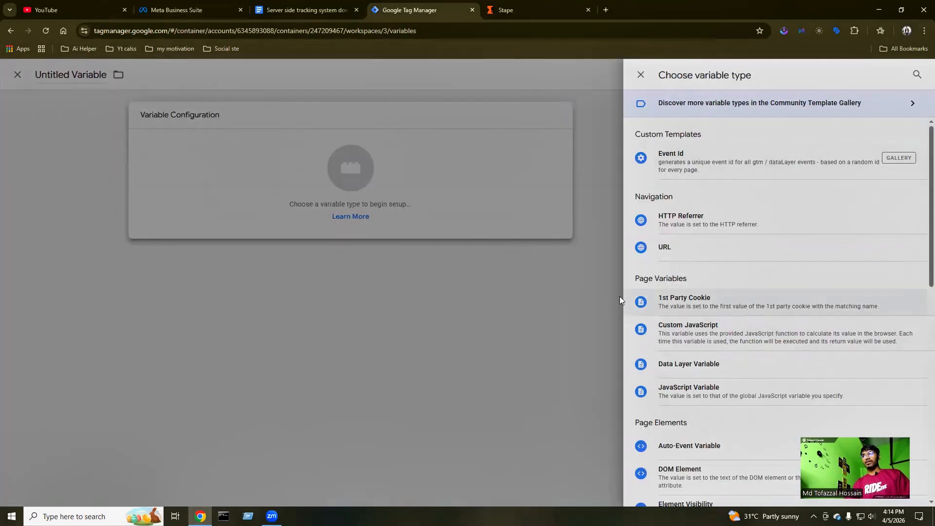
{"action": "left_click", "coordinate": [725, 301]}
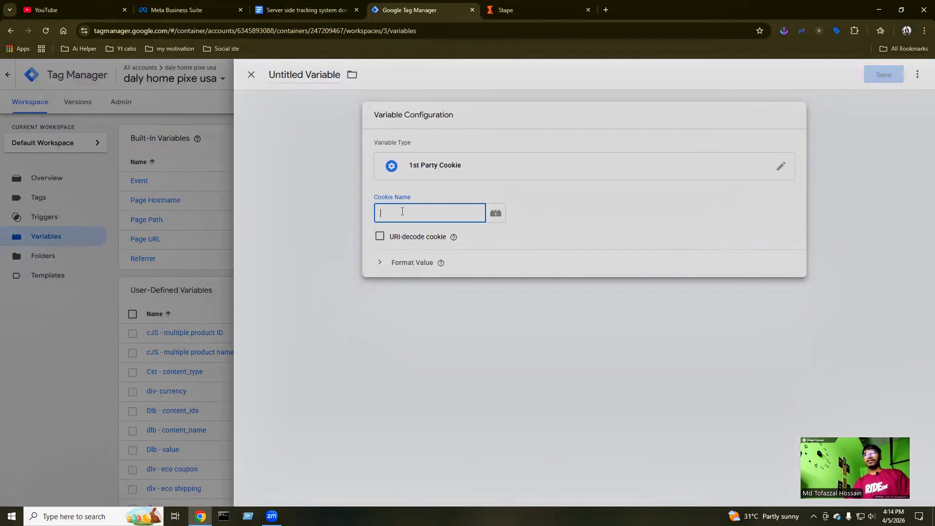
{"action": "left_click", "coordinate": [324, 11]}
{"action": "left_click_drag", "start_coordinate": [424, 218], "coordinate": [440, 218]}
{"action": "key", "text": "super+c"}
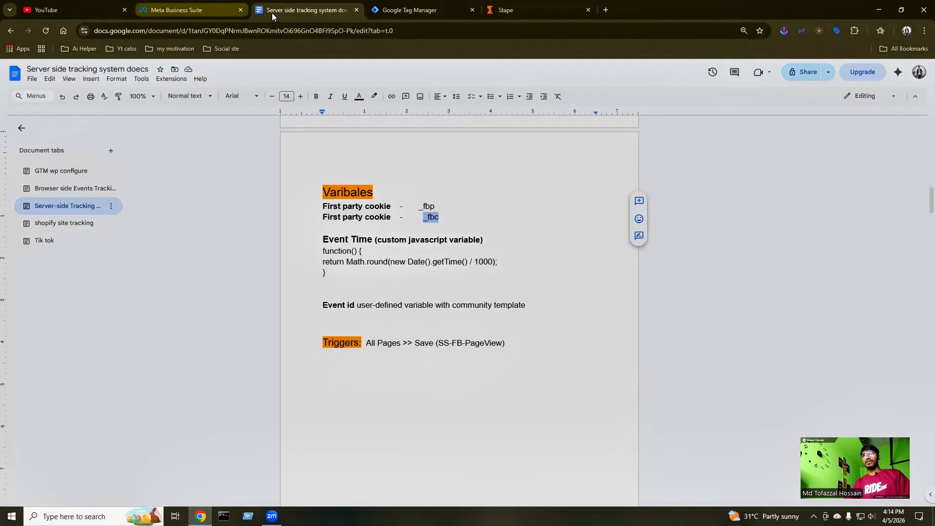
{"action": "left_click", "coordinate": [392, 14]}
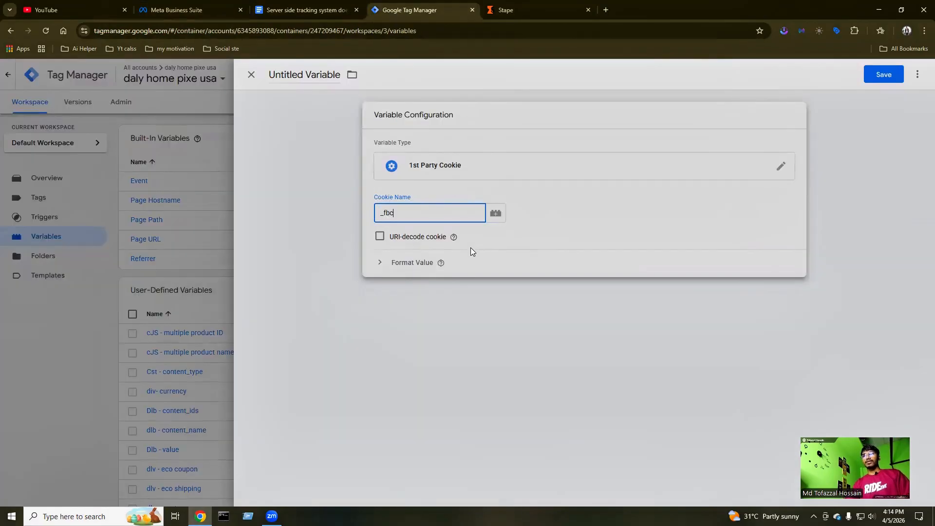
Name the new cookie variable First party cookie _fbc using the clipboard history and save it.
{"action": "left_click", "coordinate": [320, 76]}
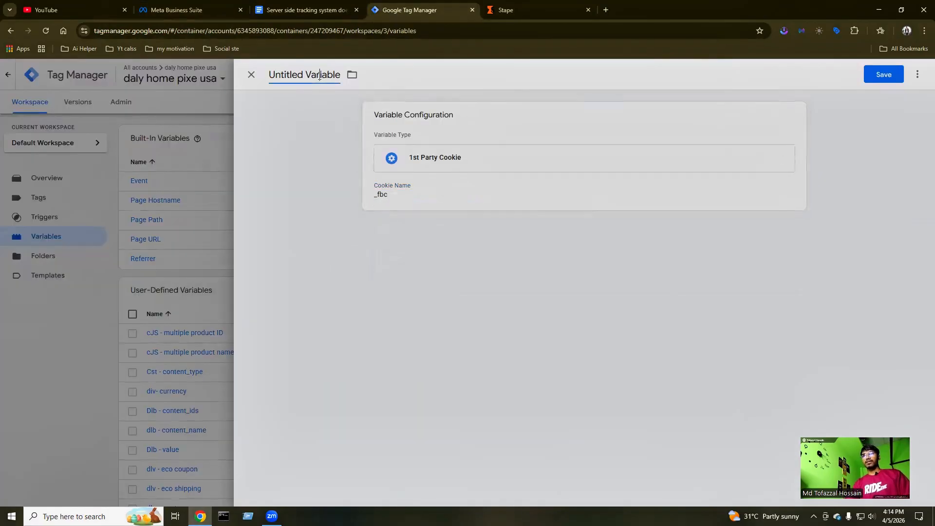
{"action": "key", "text": "ctrl+a"}
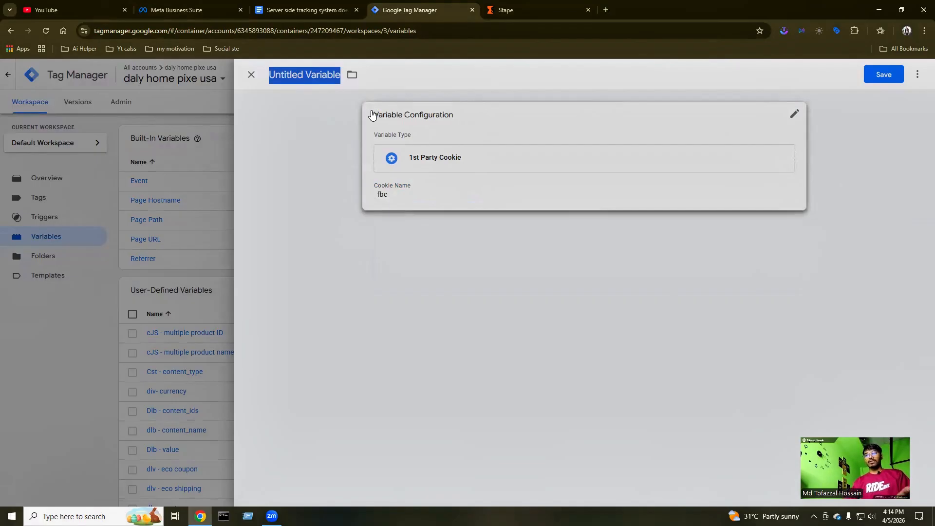
{"action": "key", "text": "BackSpace"}
{"action": "key", "text": "super+v"}
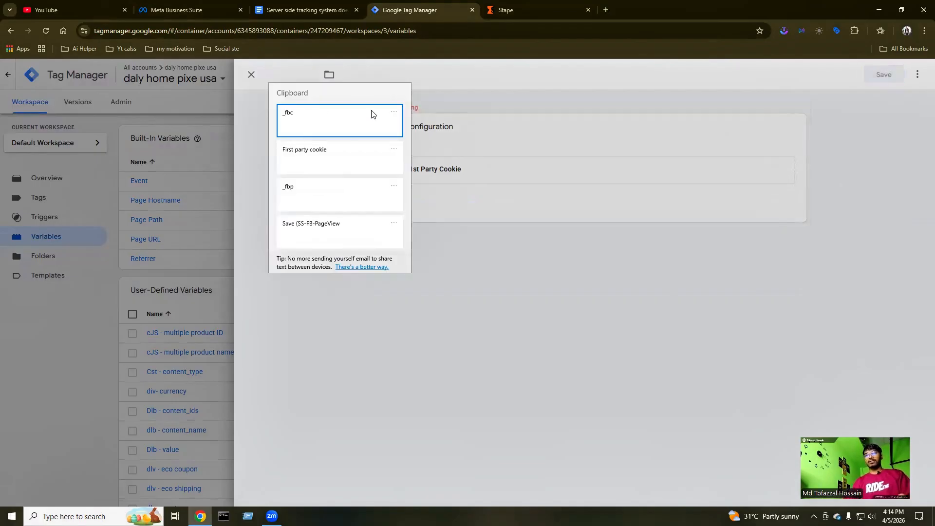
{"action": "left_click", "coordinate": [334, 159]}
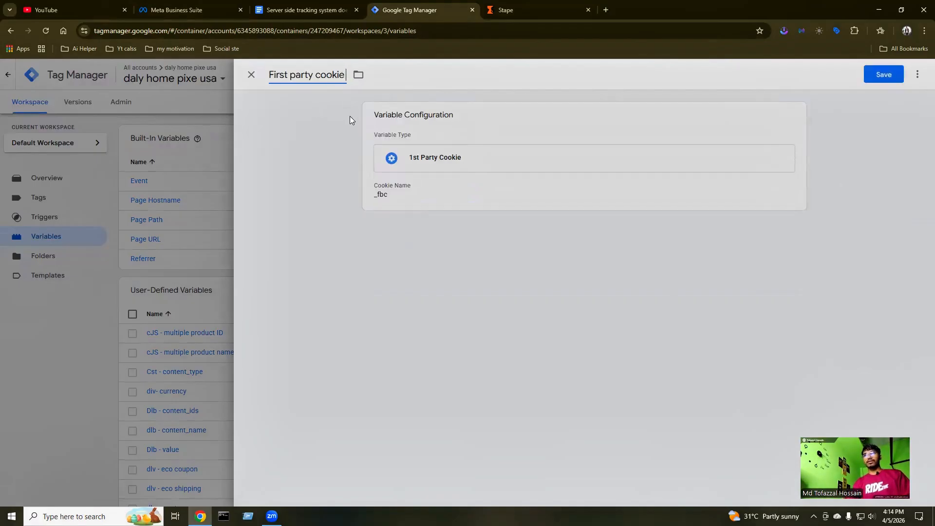
{"action": "key", "text": "super+v"}
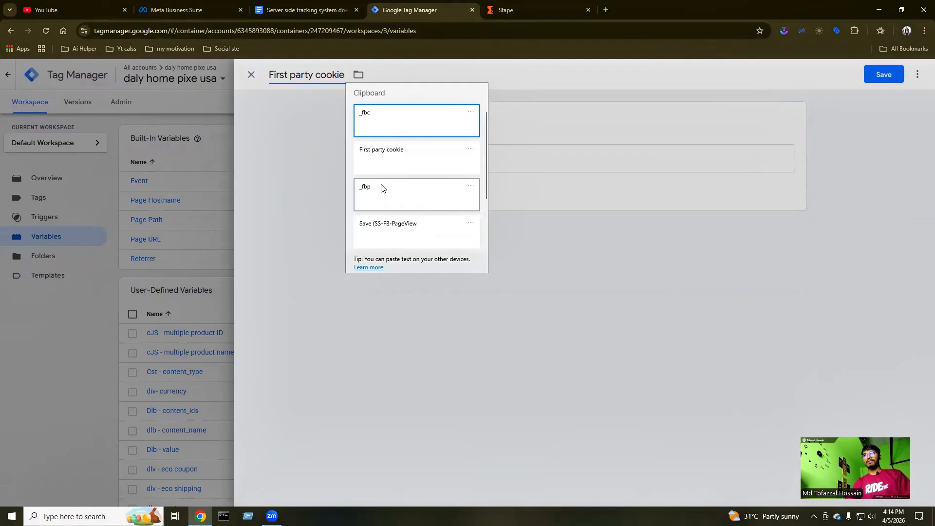
{"action": "left_click", "coordinate": [378, 134]}
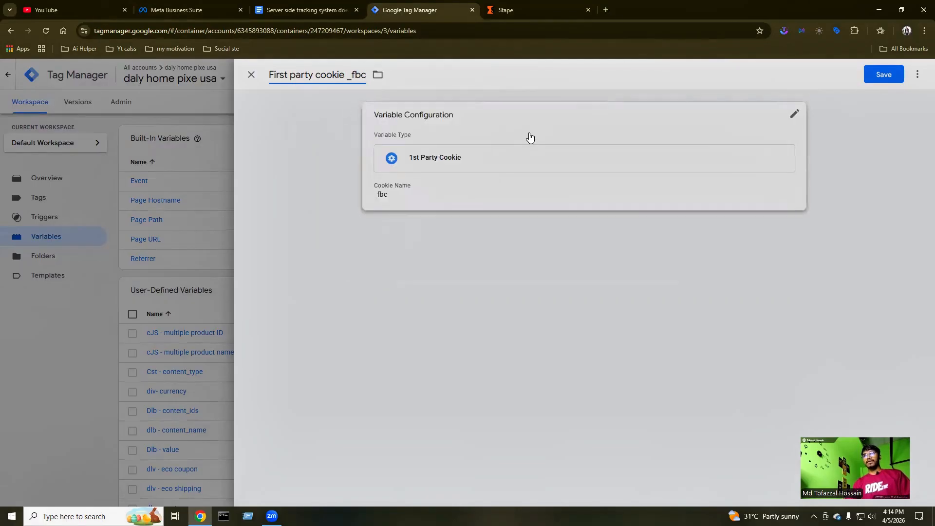
{"action": "left_click", "coordinate": [884, 75]}
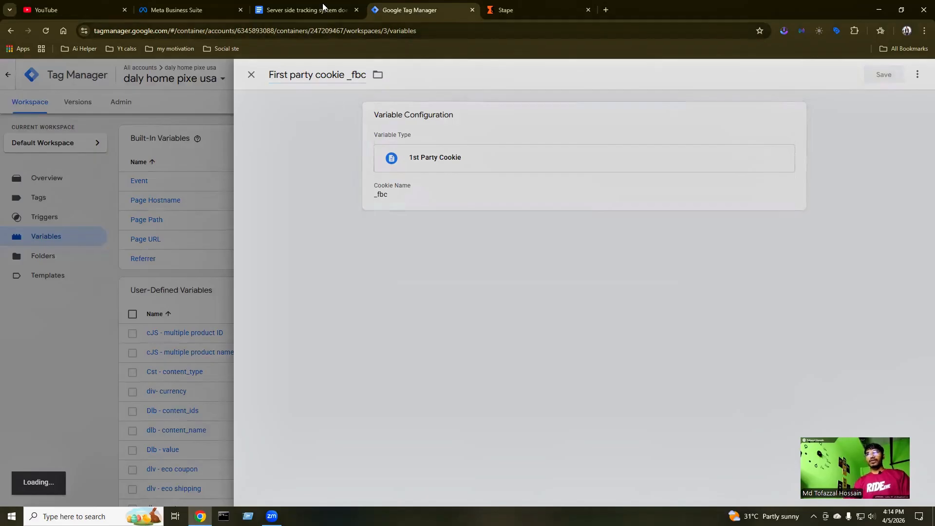
Copy the complete Event Time JavaScript function from the document's Variables notes.
{"action": "scroll", "coordinate": [313, 183], "scroll_direction": "down", "scroll_amount": 4}
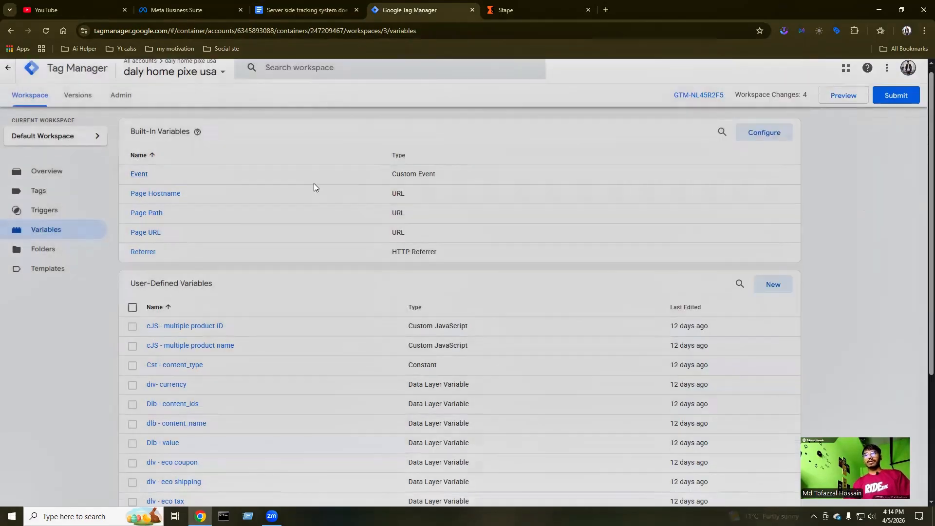
{"action": "scroll", "coordinate": [314, 189], "scroll_direction": "up", "scroll_amount": 5}
{"action": "left_click", "coordinate": [291, 14]}
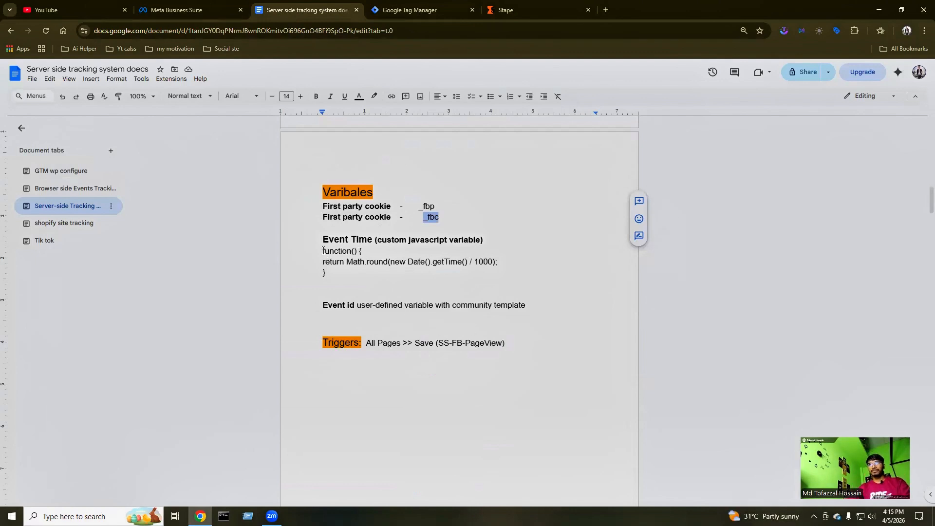
{"action": "left_click_drag", "start_coordinate": [324, 251], "coordinate": [337, 278]}
{"action": "key", "text": "ctrl+c"}
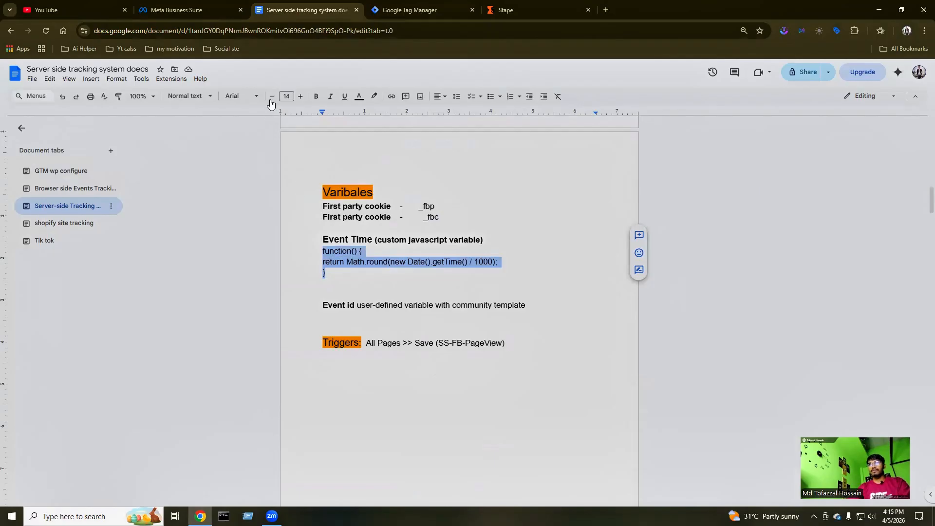
Create a user-defined Custom JavaScript variable in the web container and insert the copied Event Time function as its code.
{"action": "left_click", "coordinate": [388, 10]}
{"action": "left_click", "coordinate": [773, 292]}
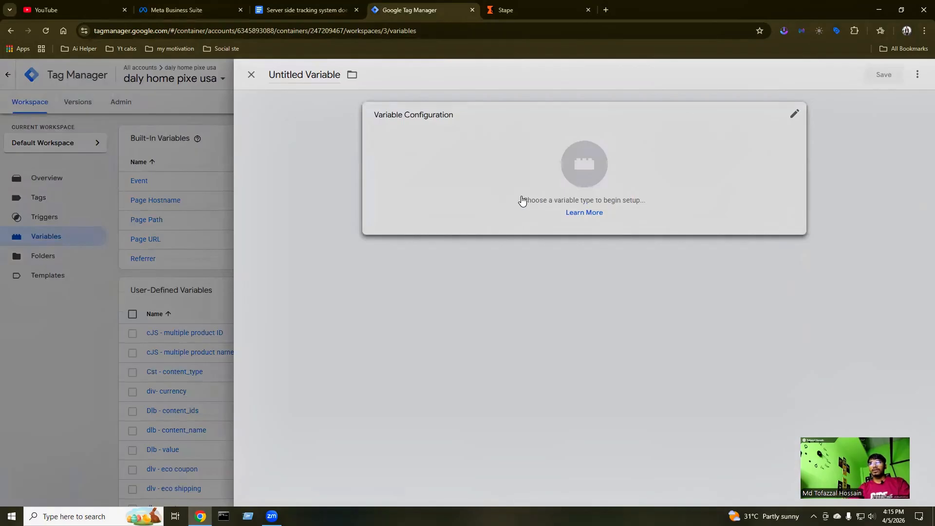
{"action": "left_click", "coordinate": [793, 115]}
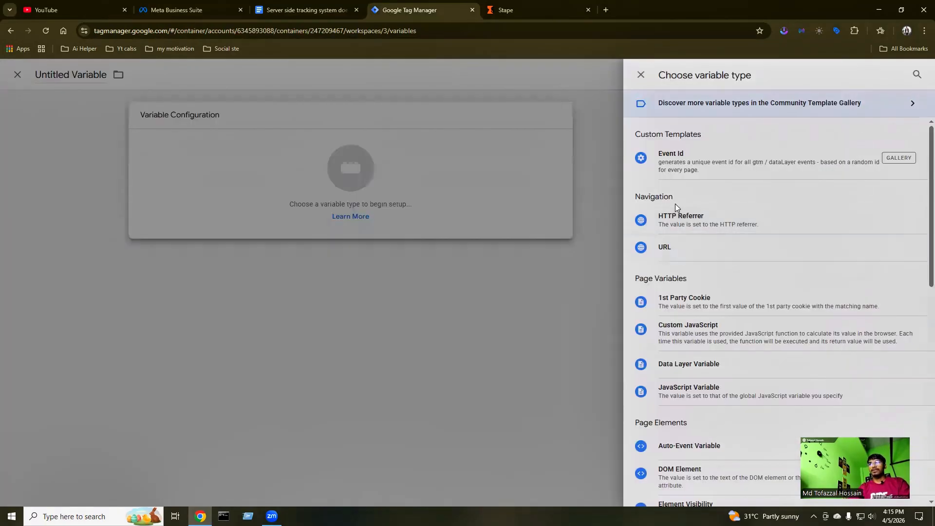
{"action": "scroll", "coordinate": [675, 204], "scroll_direction": "down", "scroll_amount": 2}
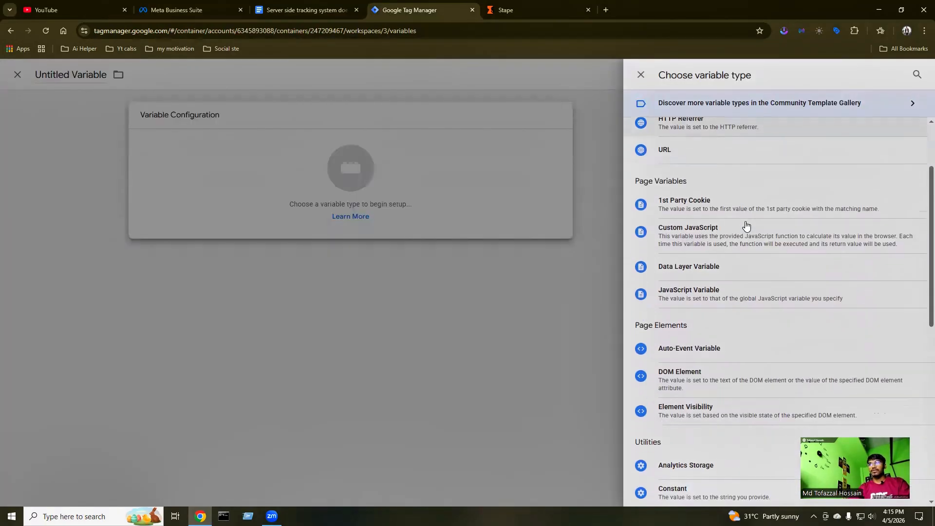
{"action": "left_click", "coordinate": [715, 235]}
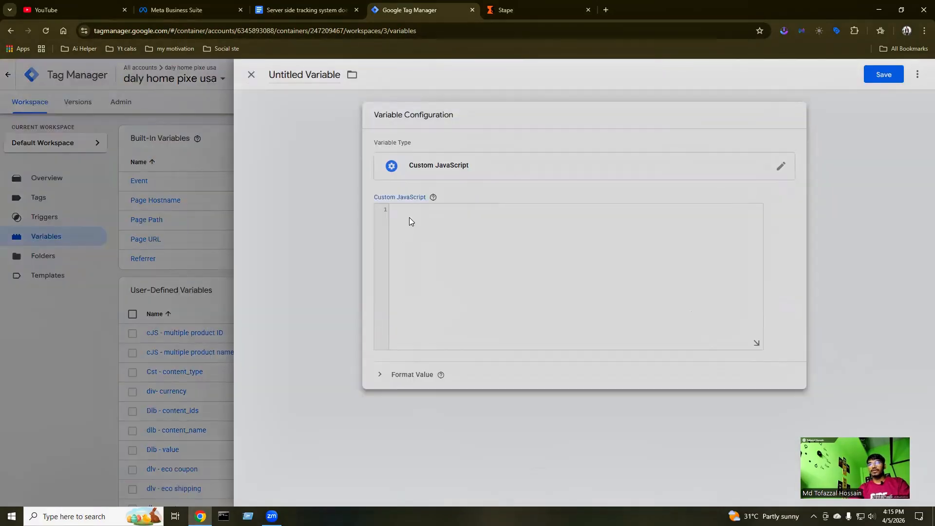
{"action": "left_click", "coordinate": [409, 222]}
{"action": "key", "text": "ctrl+v"}
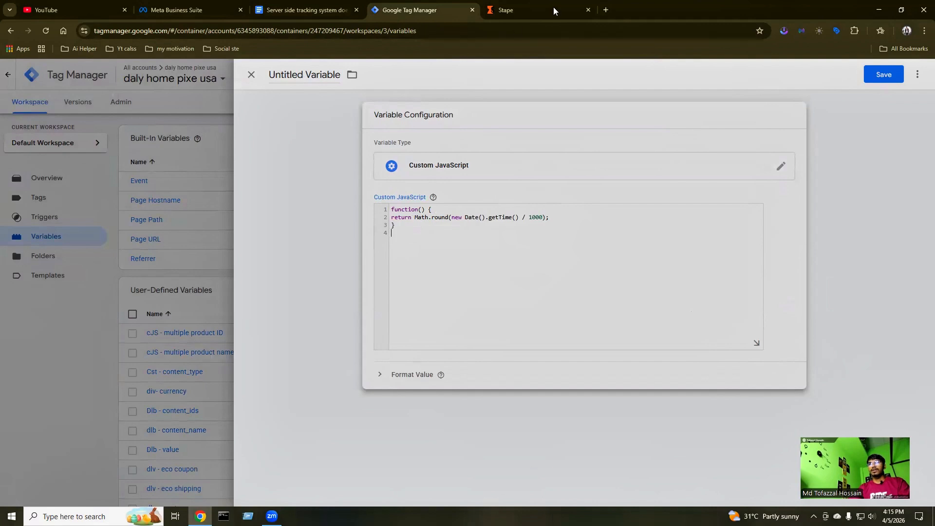
Check the Event id label in the document and name the Custom JavaScript variable dlv Event id.
{"action": "left_click", "coordinate": [302, 10]}
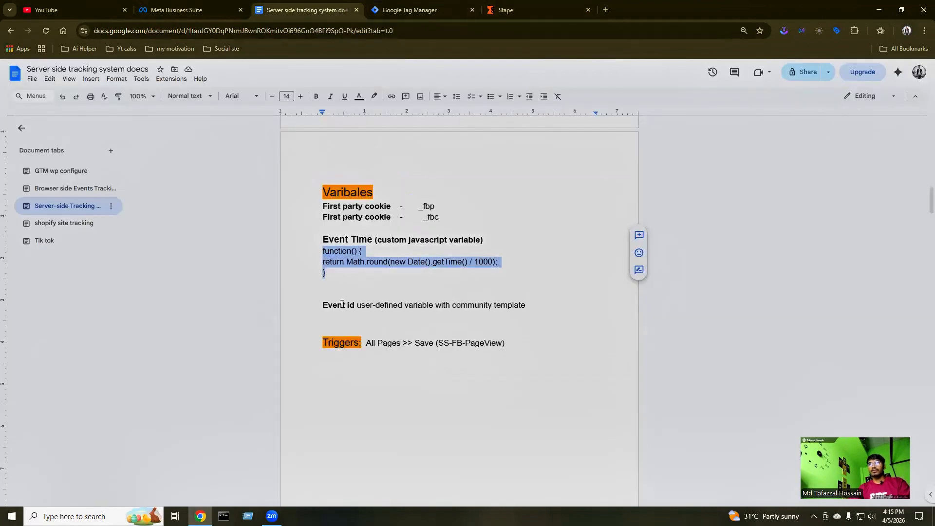
{"action": "left_click_drag", "start_coordinate": [322, 305], "coordinate": [354, 305]}
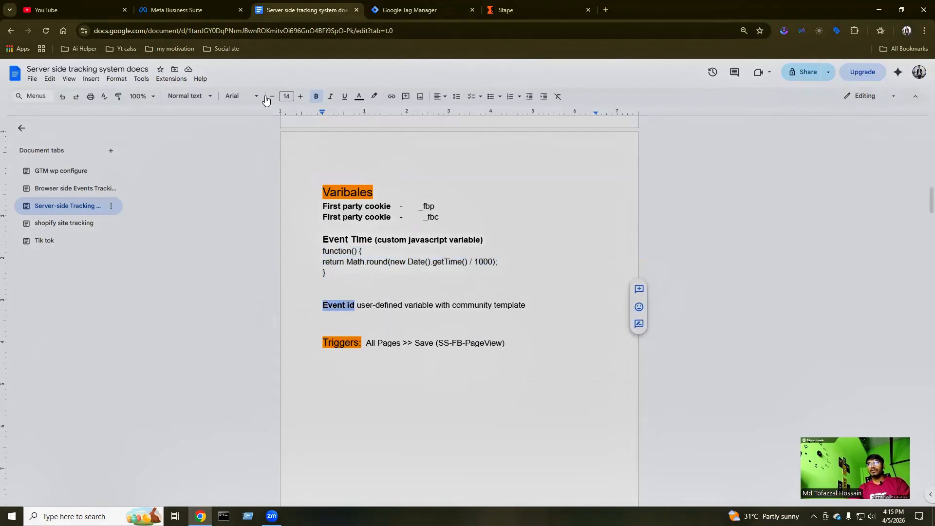
{"action": "left_click", "coordinate": [383, 11]}
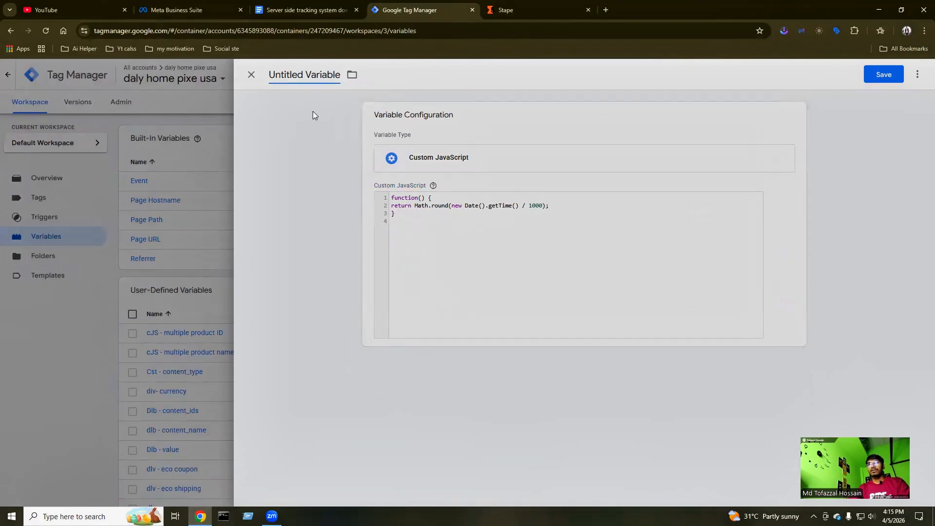
{"action": "key", "text": "ctrl+a"}
{"action": "key", "text": "BackSpace"}
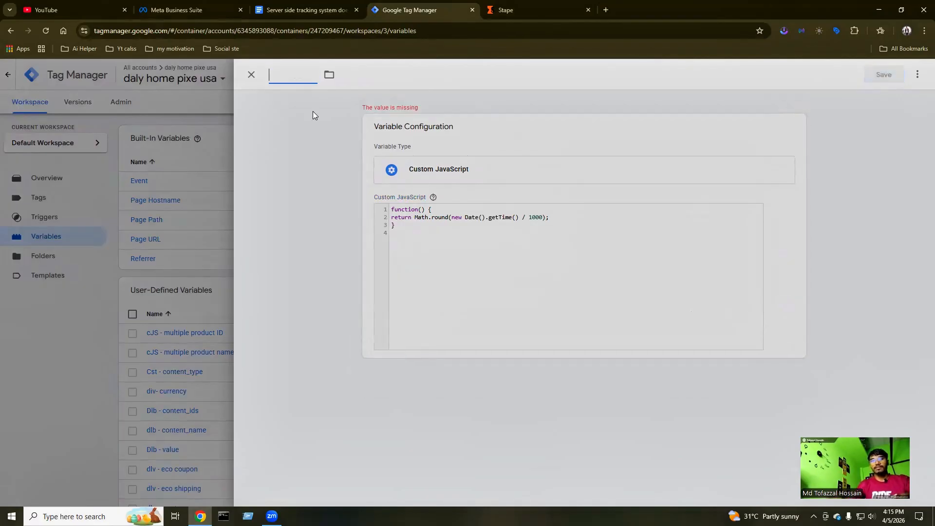
{"action": "type", "text": "dlb"}
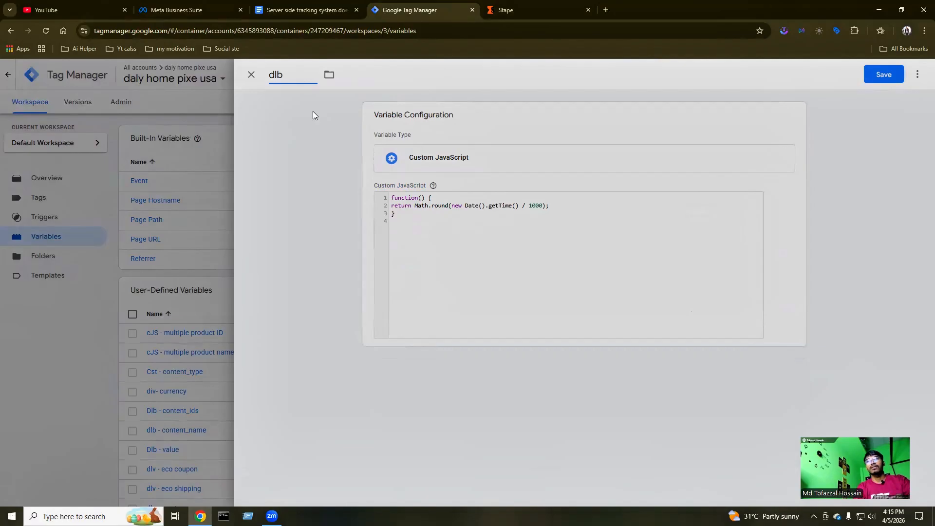
{"action": "key", "text": "BackSpace"}
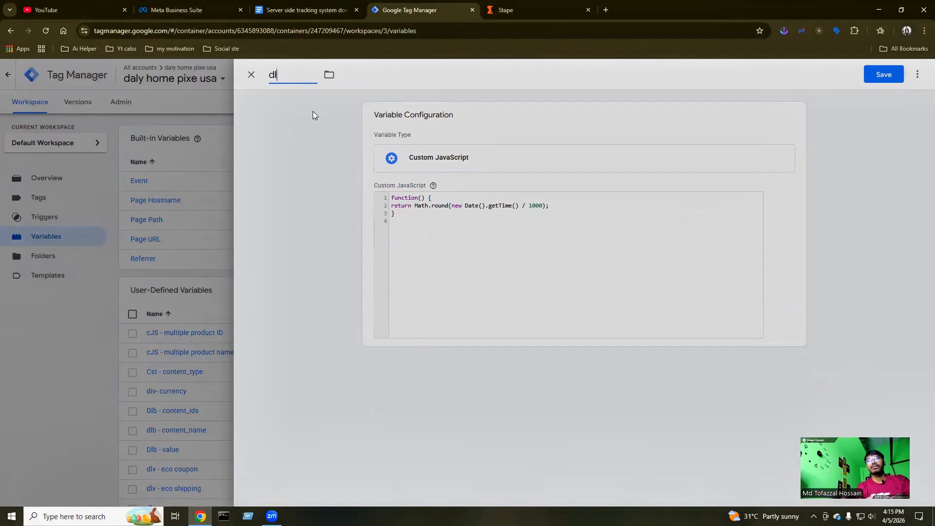
{"action": "type", "text": "v"}
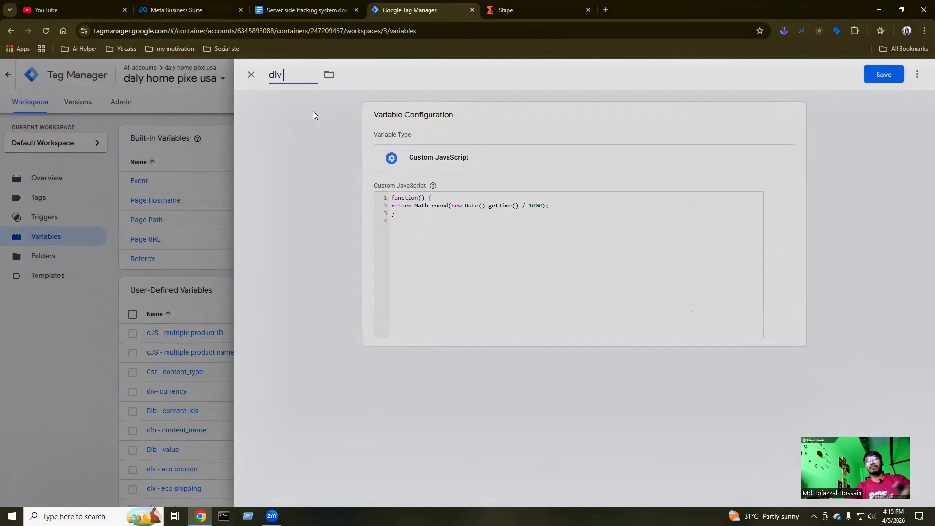
{"action": "type", "text": " Event id"}
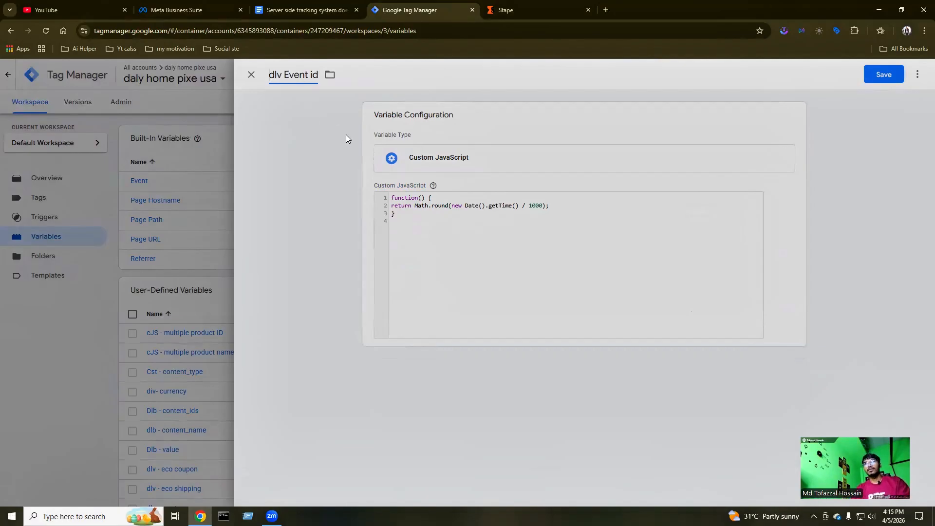
Save the dlv Event id variable and check the Event id note in the server-side tracking document.
{"action": "left_click", "coordinate": [884, 75]}
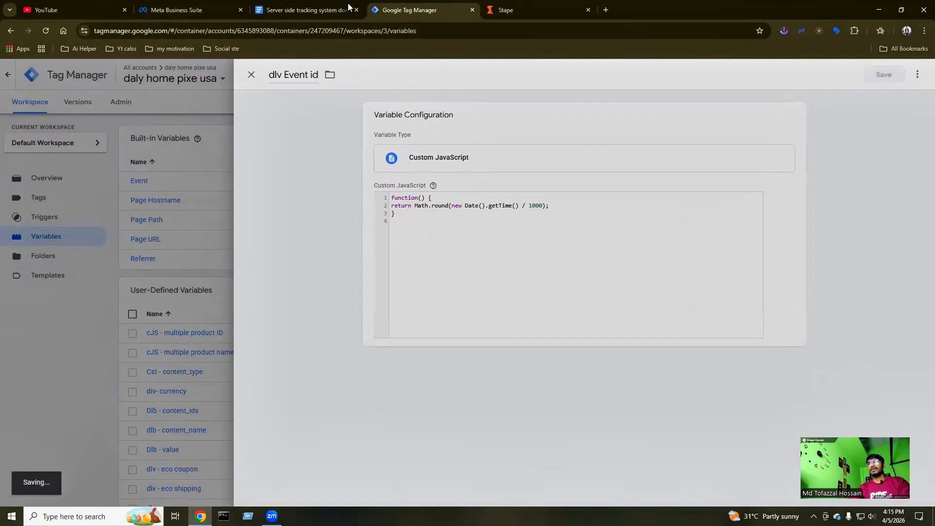
{"action": "left_click", "coordinate": [312, 9]}
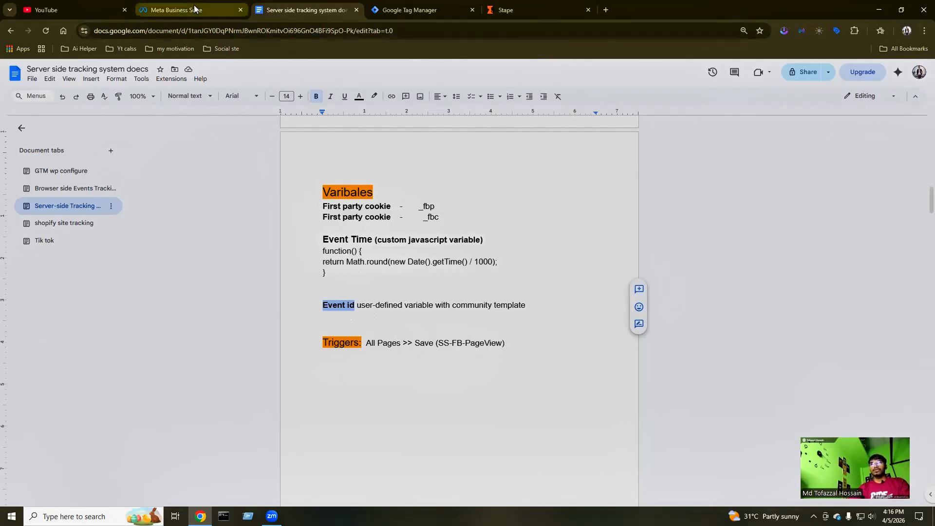
{"action": "left_click", "coordinate": [411, 10]}
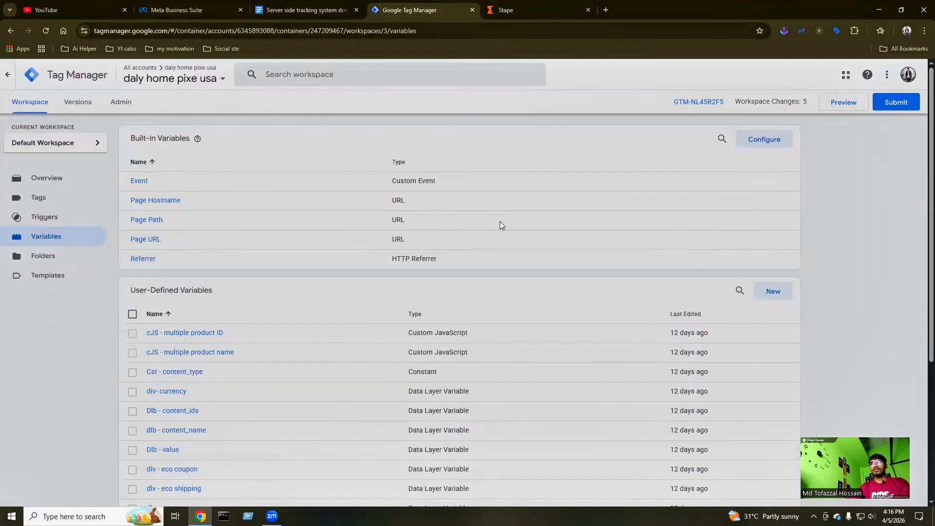
Start a new user-defined variable in the web container and look through the available variable types for an Event Id template.
{"action": "left_click", "coordinate": [773, 292]}
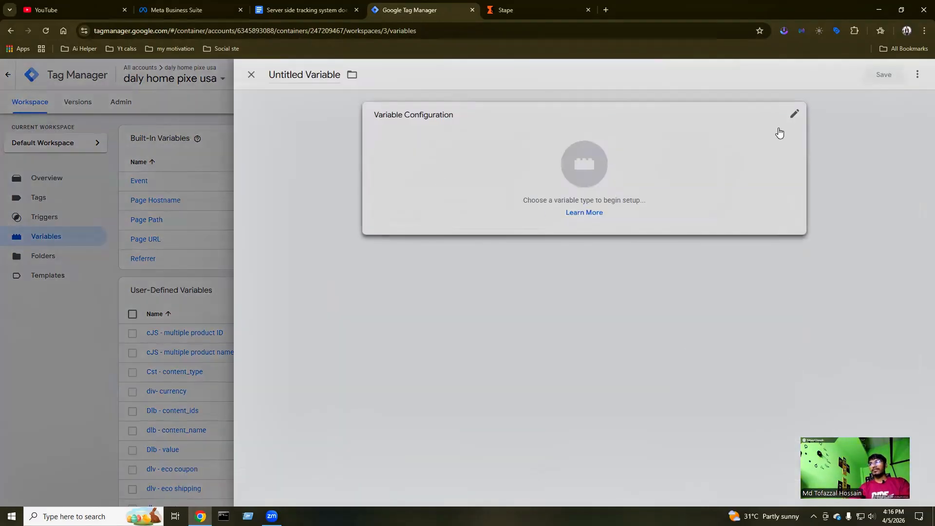
{"action": "left_click", "coordinate": [805, 113]}
{"action": "scroll", "coordinate": [769, 258], "scroll_direction": "down", "scroll_amount": 8}
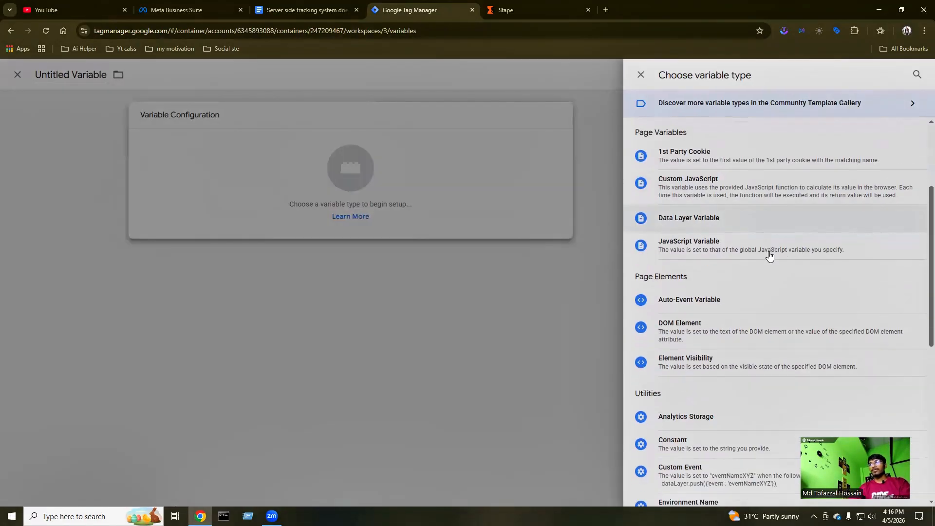
{"action": "scroll", "coordinate": [768, 313], "scroll_direction": "up", "scroll_amount": 7}
{"action": "scroll", "coordinate": [768, 314], "scroll_direction": "up", "scroll_amount": 1}
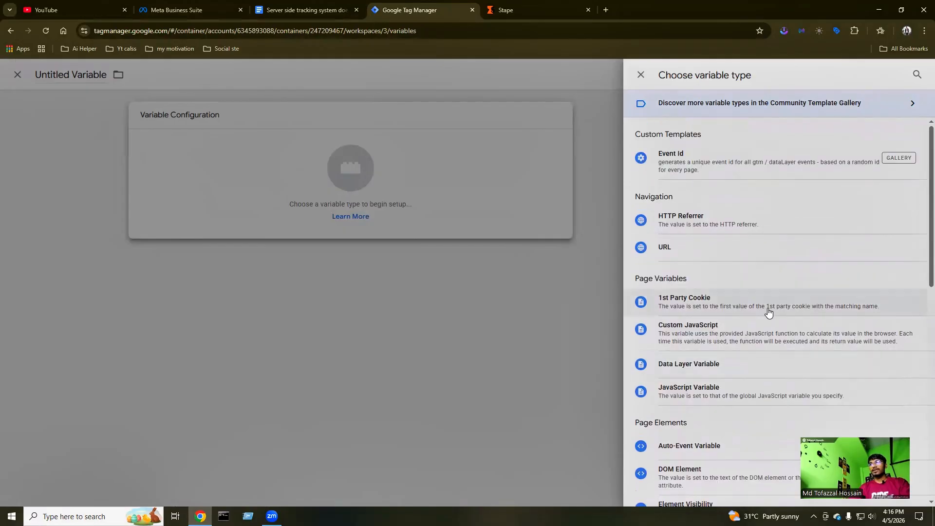
{"action": "scroll", "coordinate": [769, 310], "scroll_direction": "down", "scroll_amount": 2}
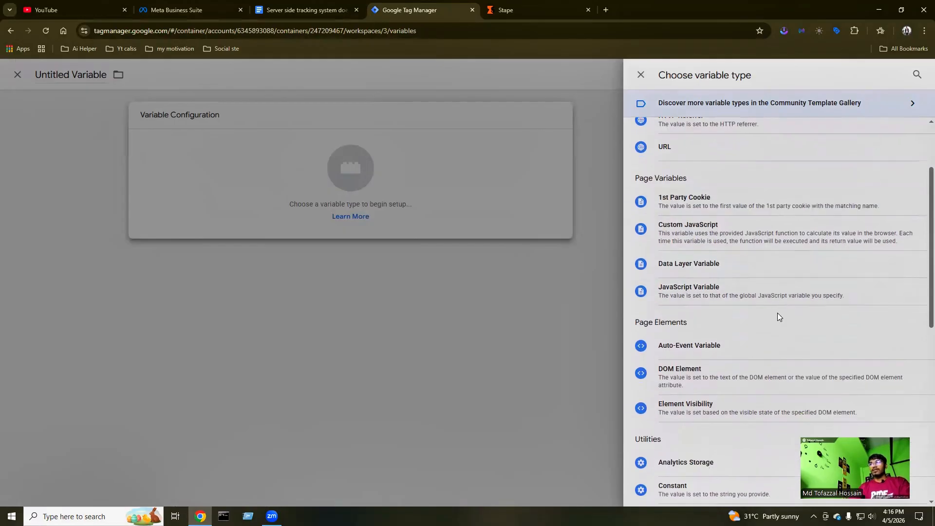
{"action": "scroll", "coordinate": [777, 314], "scroll_direction": "down", "scroll_amount": 3}
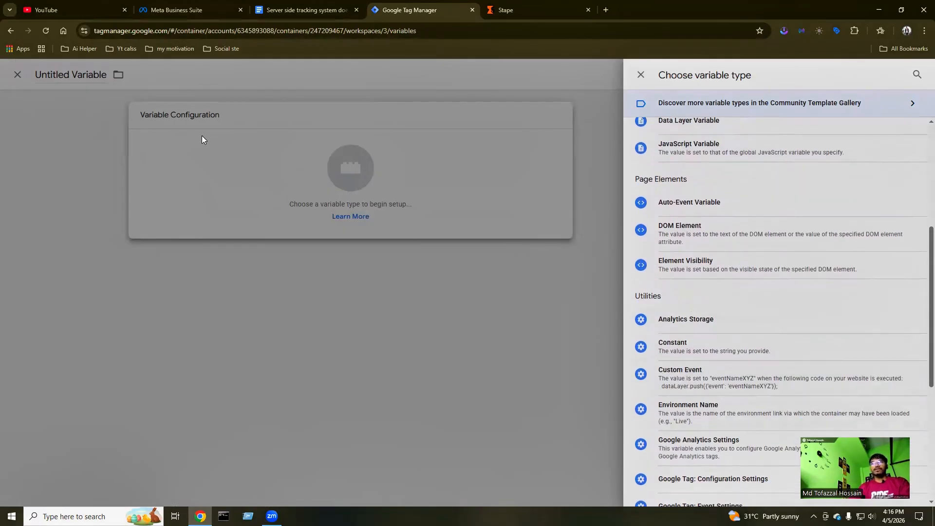
{"action": "scroll", "coordinate": [770, 327], "scroll_direction": "down", "scroll_amount": 2}
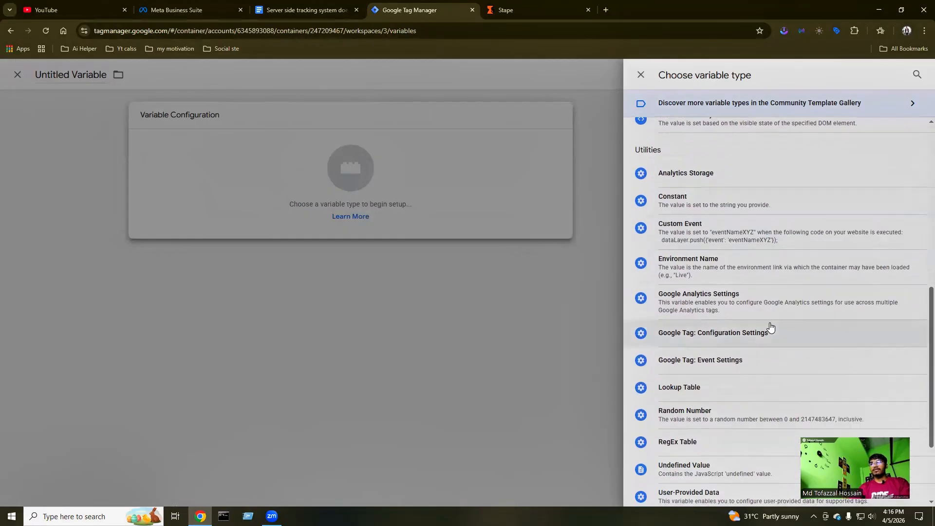
{"action": "scroll", "coordinate": [770, 328], "scroll_direction": "up", "scroll_amount": 7}
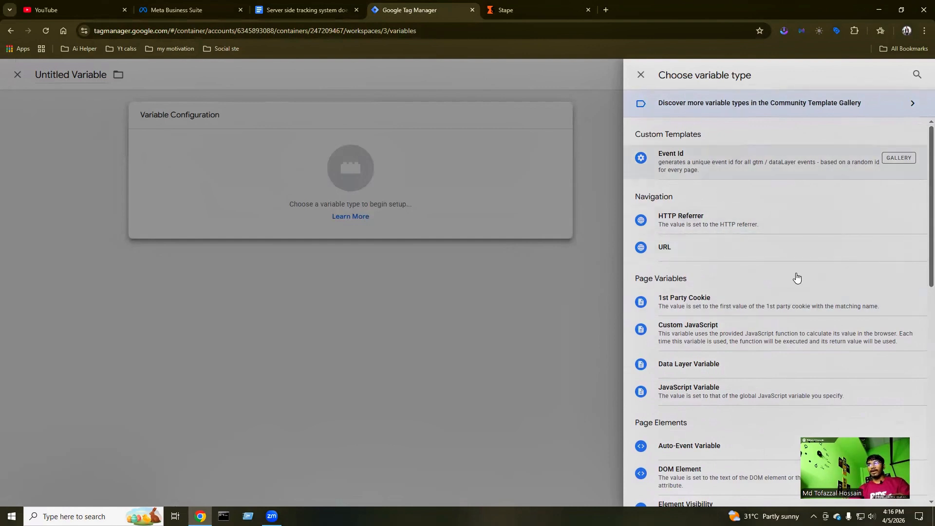
Search the Community Template Gallery for event, review the Event Id template's details, and discard the untitled variable.
{"action": "left_click", "coordinate": [907, 104]}
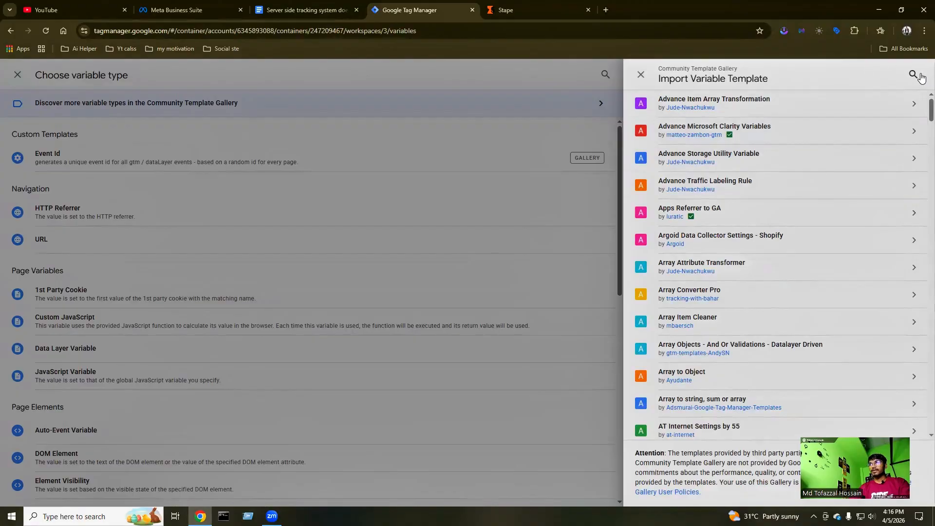
{"action": "left_click", "coordinate": [913, 75]}
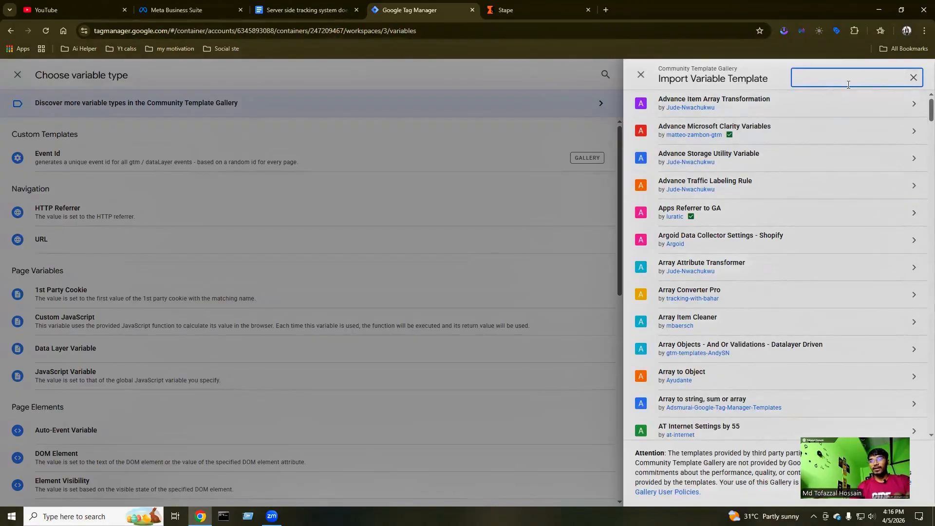
{"action": "type", "text": "event"}
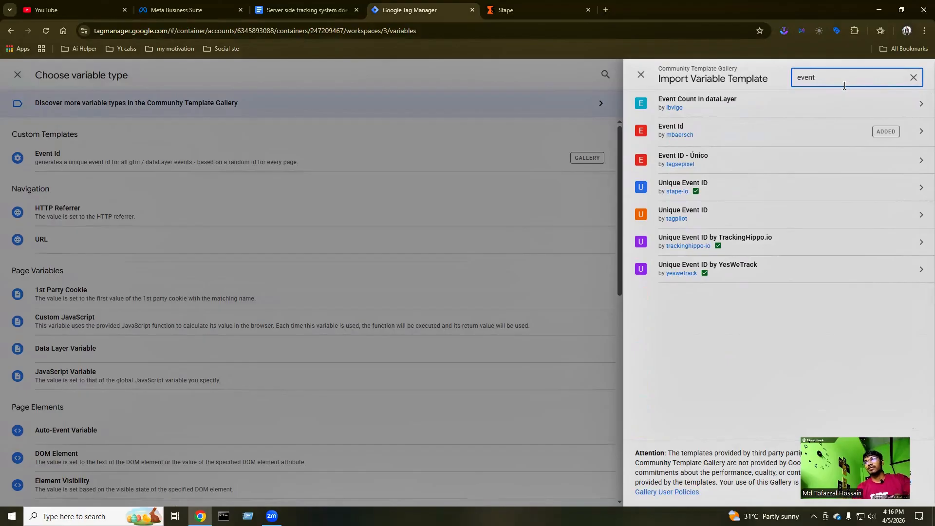
{"action": "left_click", "coordinate": [703, 128]}
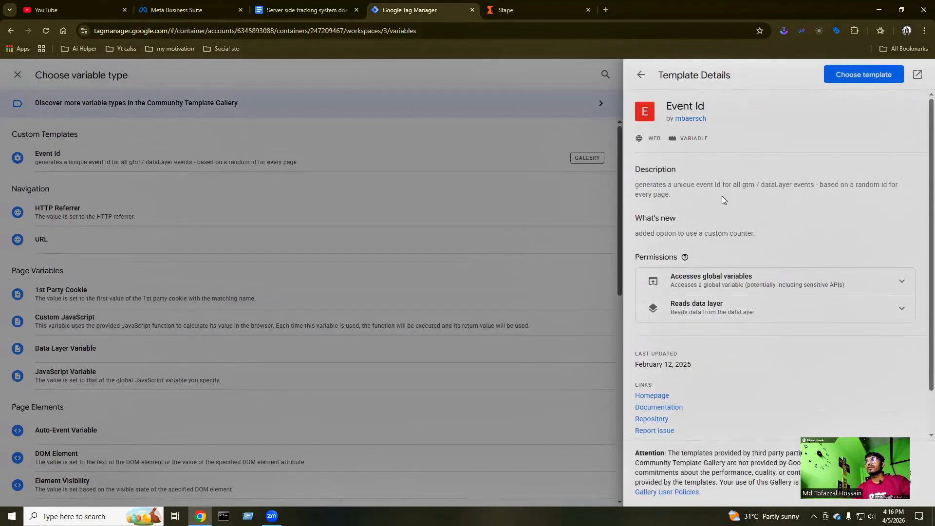
{"action": "scroll", "coordinate": [717, 261], "scroll_direction": "down", "scroll_amount": 1}
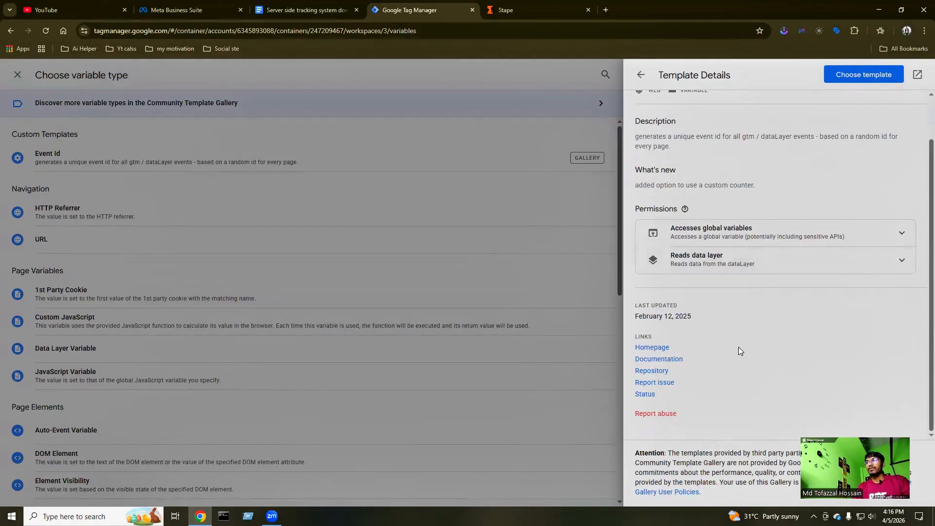
{"action": "scroll", "coordinate": [738, 346], "scroll_direction": "up", "scroll_amount": 1}
{"action": "scroll", "coordinate": [830, 107], "scroll_direction": "down", "scroll_amount": 1}
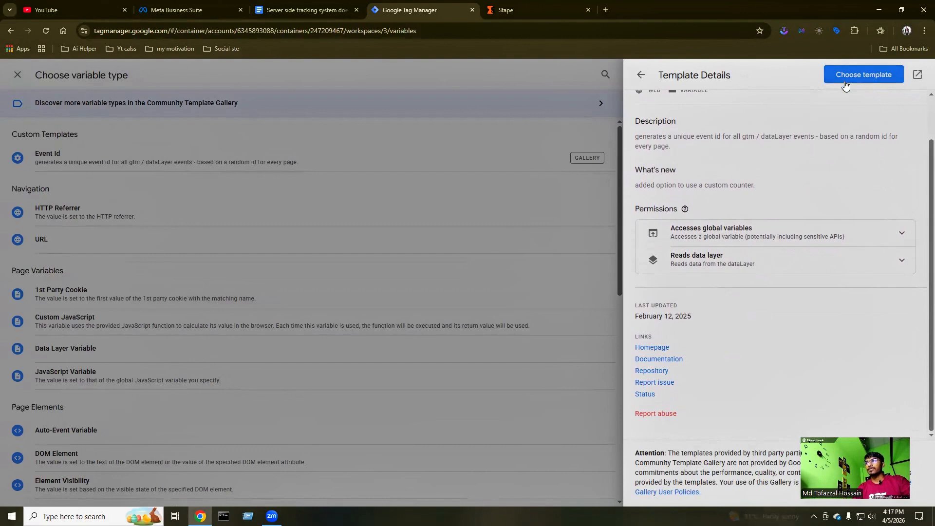
{"action": "left_click", "coordinate": [641, 76]}
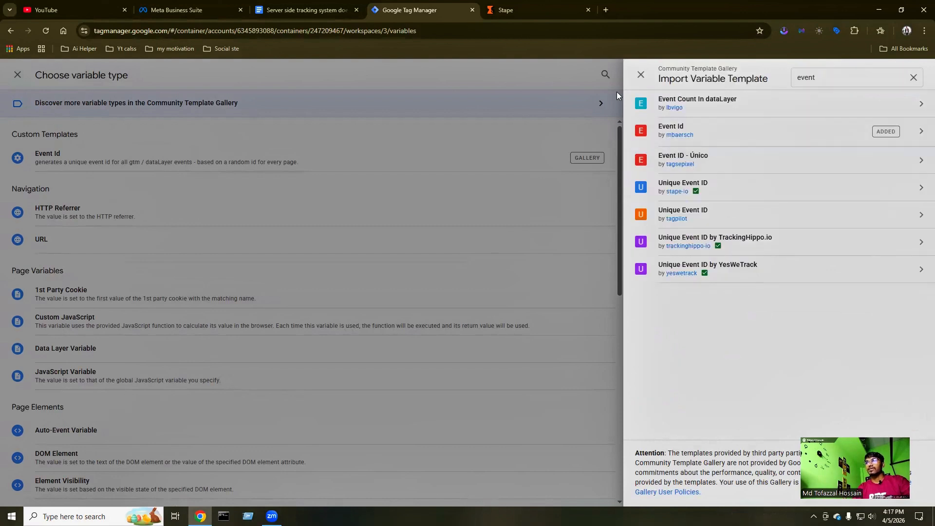
{"action": "left_click", "coordinate": [642, 76]}
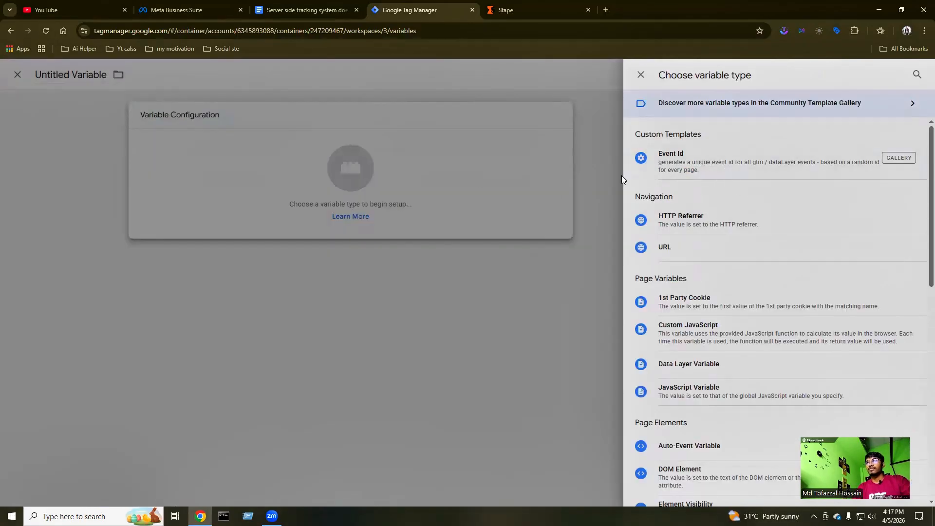
{"action": "scroll", "coordinate": [714, 173], "scroll_direction": "down", "scroll_amount": 4}
{"action": "scroll", "coordinate": [714, 292], "scroll_direction": "up", "scroll_amount": 4}
{"action": "left_click", "coordinate": [592, 116]}
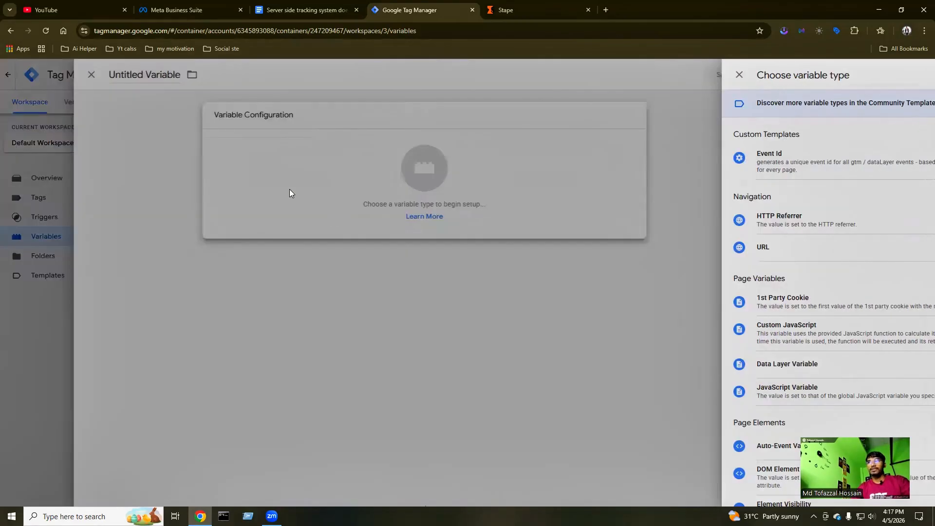
{"action": "left_click", "coordinate": [167, 211]}
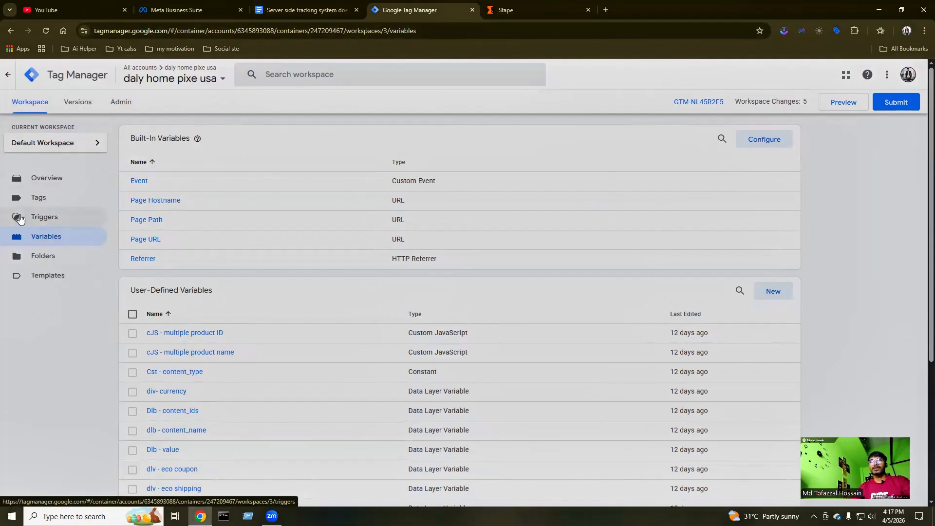
Open the (SS-FB-PageView tag's configuration settings for editing and add one empty configuration parameter row.
{"action": "left_click", "coordinate": [32, 200]}
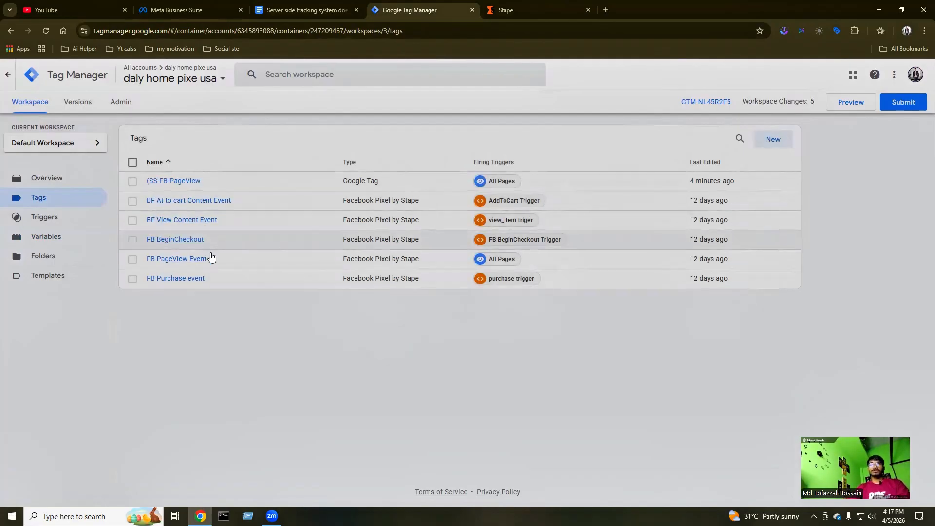
{"action": "left_click", "coordinate": [177, 181]}
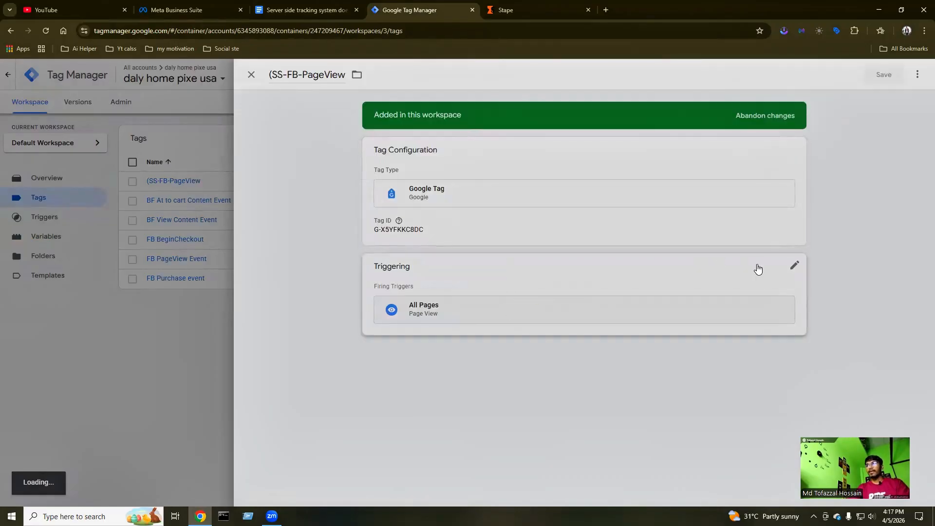
{"action": "left_click", "coordinate": [793, 151]}
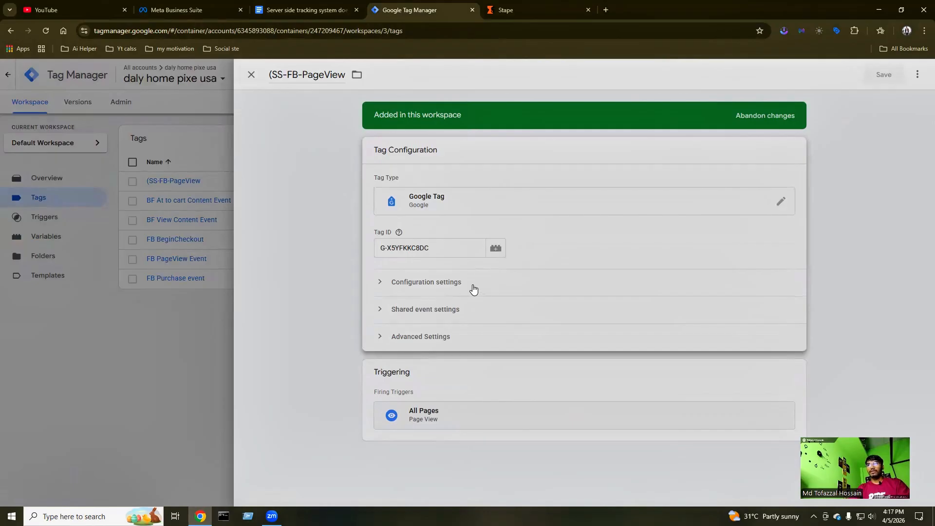
{"action": "left_click", "coordinate": [379, 285]}
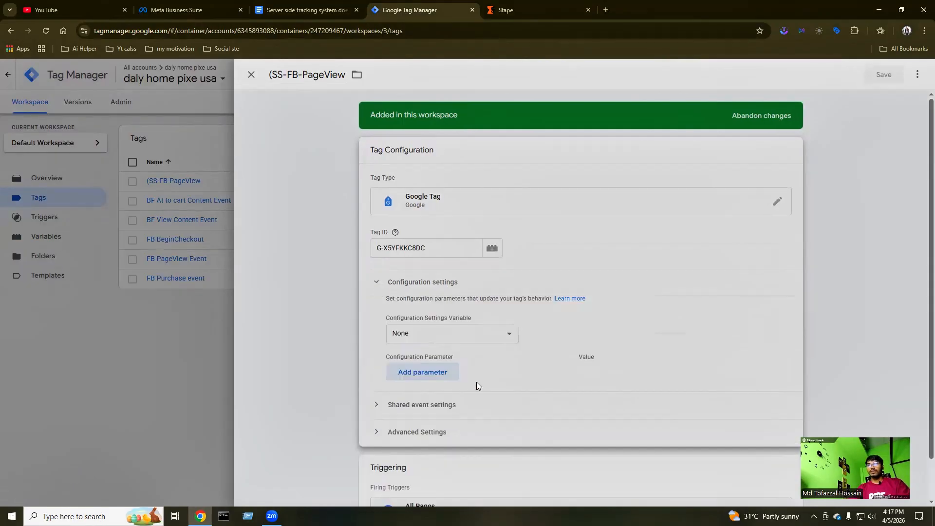
{"action": "scroll", "coordinate": [425, 322], "scroll_direction": "down", "scroll_amount": 1}
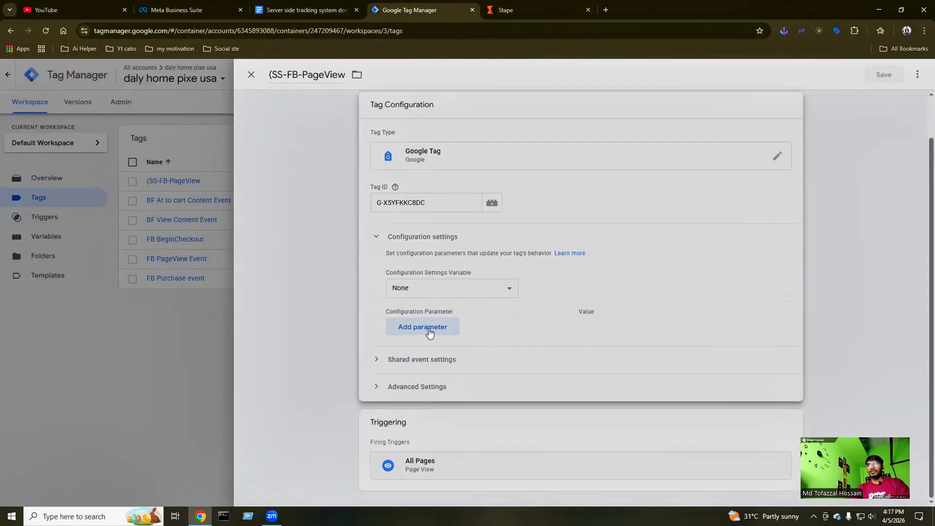
{"action": "left_click", "coordinate": [422, 334]}
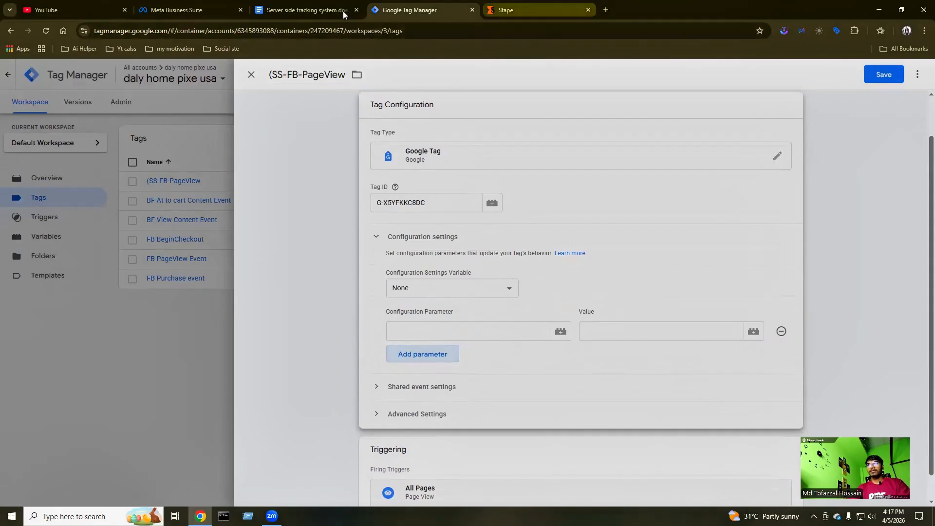
{"action": "scroll", "coordinate": [441, 179], "scroll_direction": "down", "scroll_amount": 1}
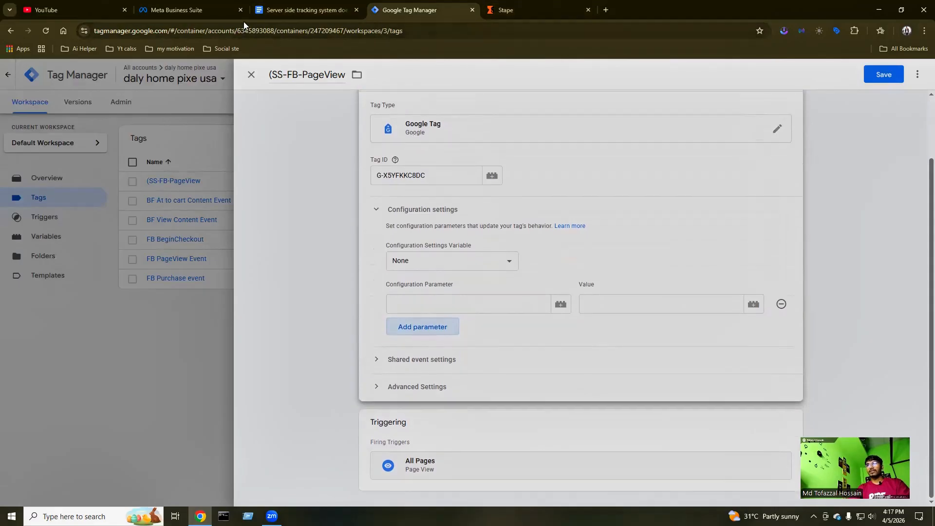
Check the page view event's Configuration Setting list in the document and add five more empty configuration parameter rows to the tag.
{"action": "left_click", "coordinate": [302, 10]}
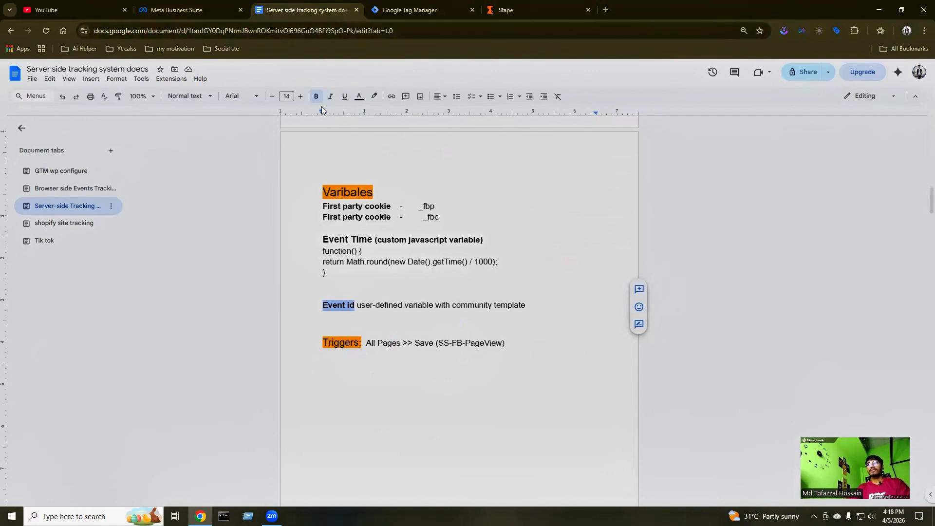
{"action": "scroll", "coordinate": [360, 315], "scroll_direction": "down", "scroll_amount": 10}
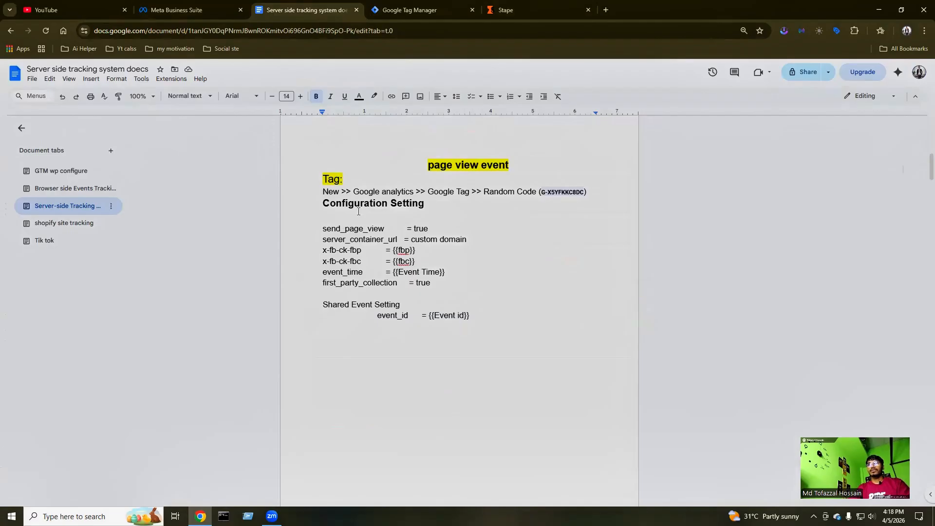
{"action": "left_click", "coordinate": [418, 10]}
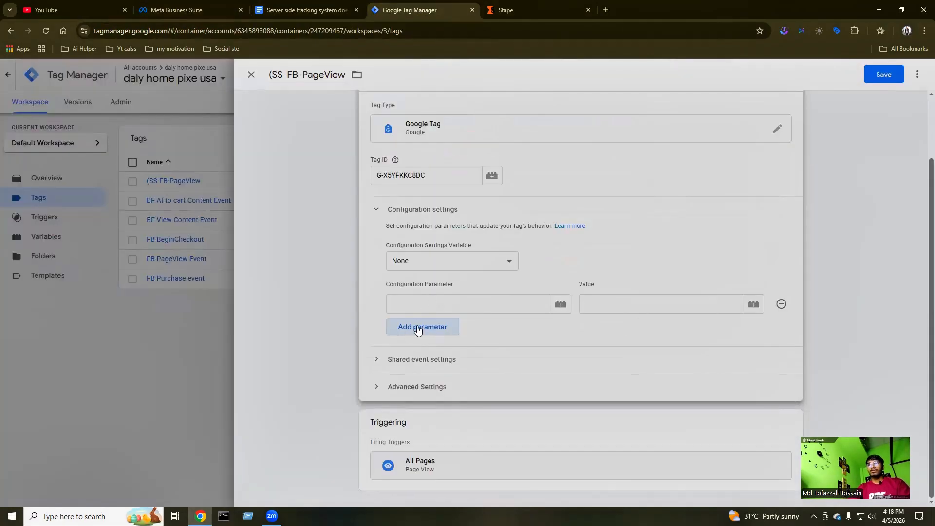
{"action": "left_click", "coordinate": [419, 327]}
{"action": "left_click", "coordinate": [424, 356]}
{"action": "left_click", "coordinate": [427, 381]}
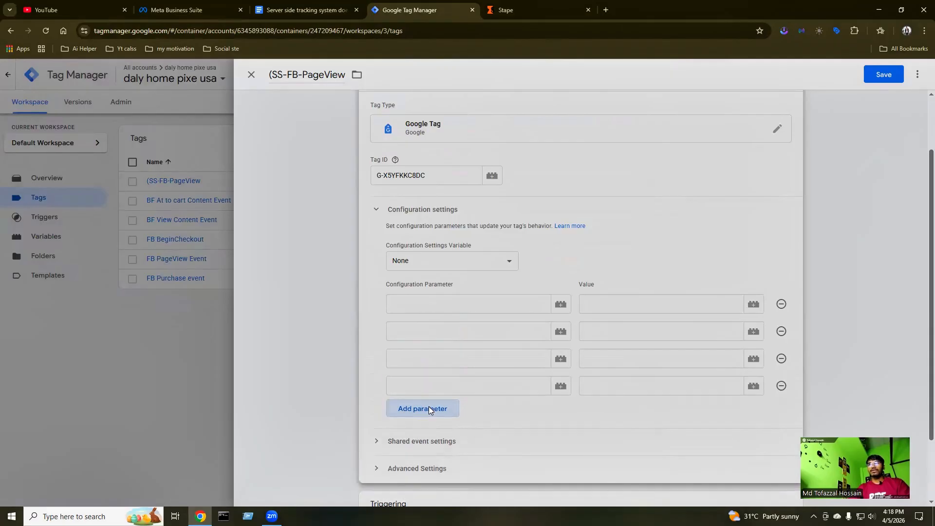
{"action": "left_click", "coordinate": [429, 407]}
{"action": "left_click", "coordinate": [429, 435]}
Copy send_page_view from the document and enter it as the first configuration parameter's name in the page view tag.
{"action": "left_click", "coordinate": [407, 308]}
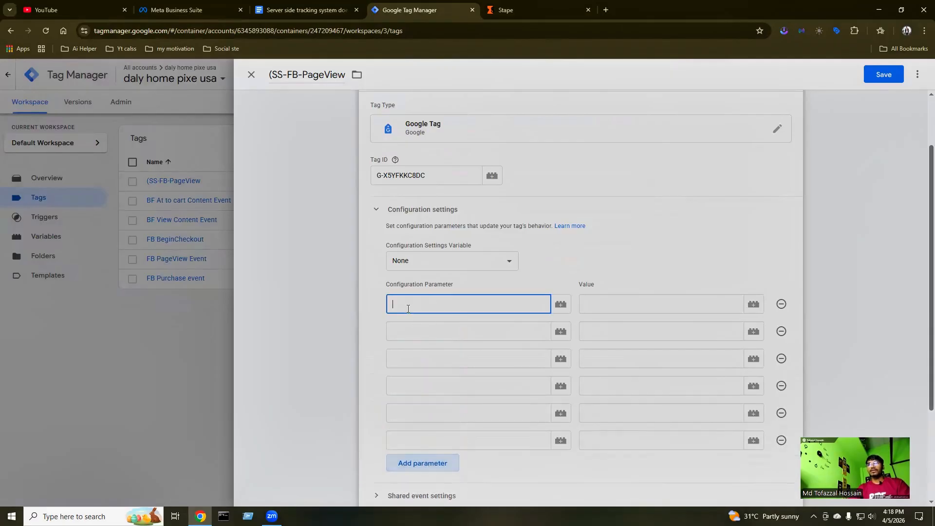
{"action": "left_click", "coordinate": [312, 10]}
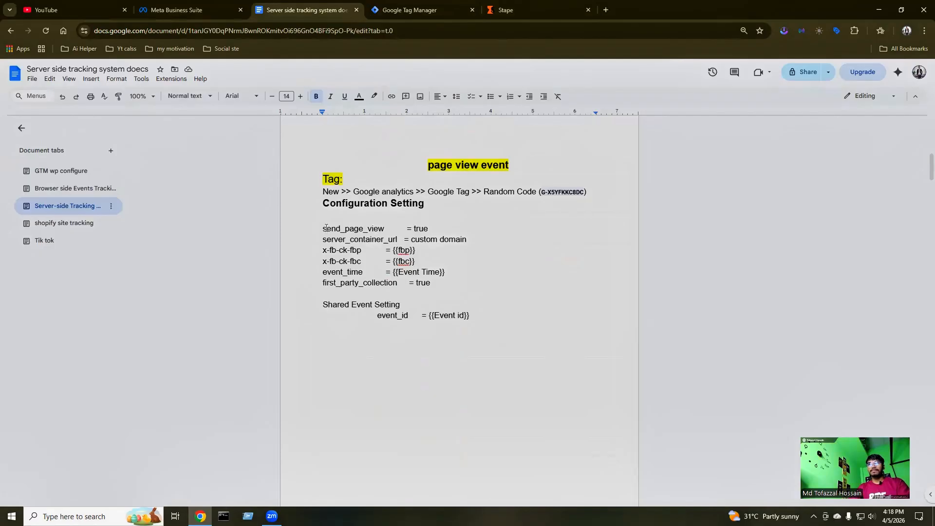
{"action": "left_click_drag", "start_coordinate": [322, 229], "coordinate": [385, 229]}
{"action": "key", "text": "ctrl+c"}
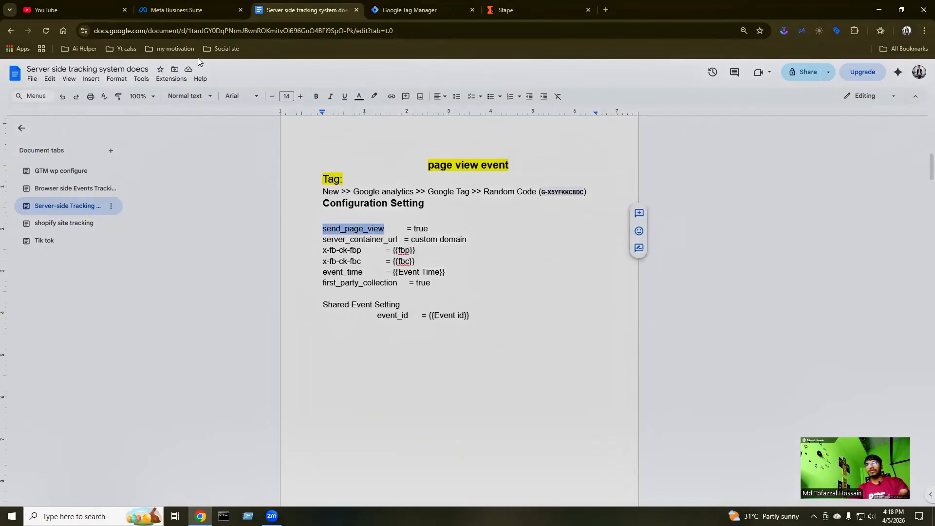
{"action": "left_click", "coordinate": [412, 9]}
{"action": "key", "text": "ctrl+v"}
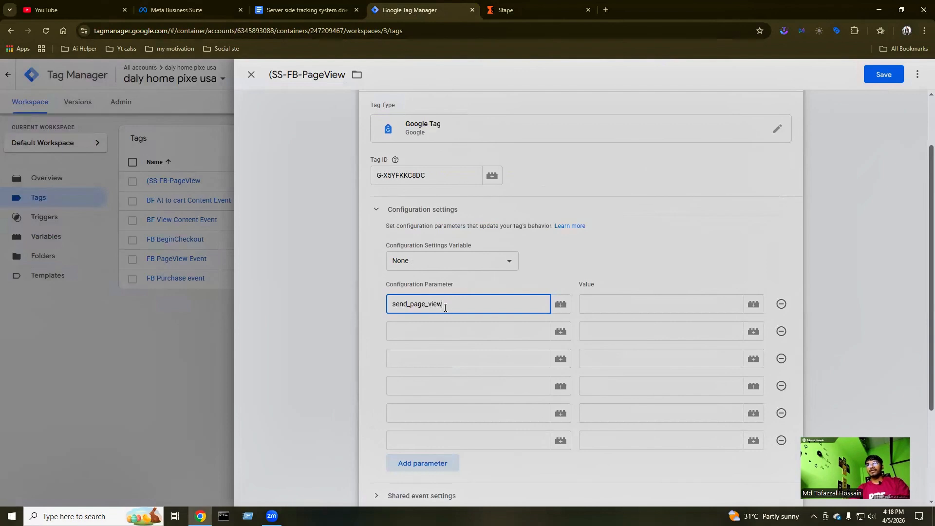
Copy true from the document's send_page_view line and enter it as the send_page_view parameter's value in the page view tag.
{"action": "left_click", "coordinate": [294, 10]}
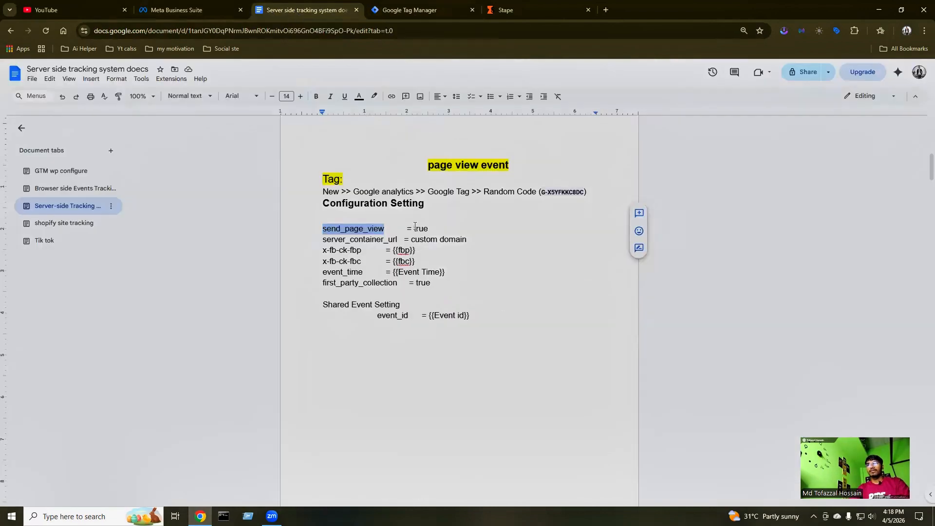
{"action": "left_click_drag", "start_coordinate": [415, 229], "coordinate": [428, 229]}
{"action": "key", "text": "ctrl+c"}
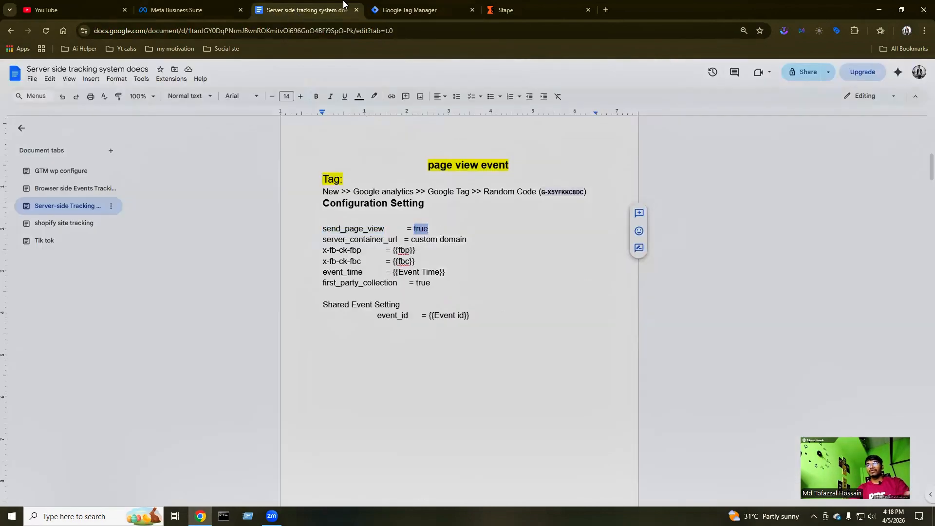
{"action": "left_click", "coordinate": [394, 10]}
{"action": "left_click", "coordinate": [598, 305]}
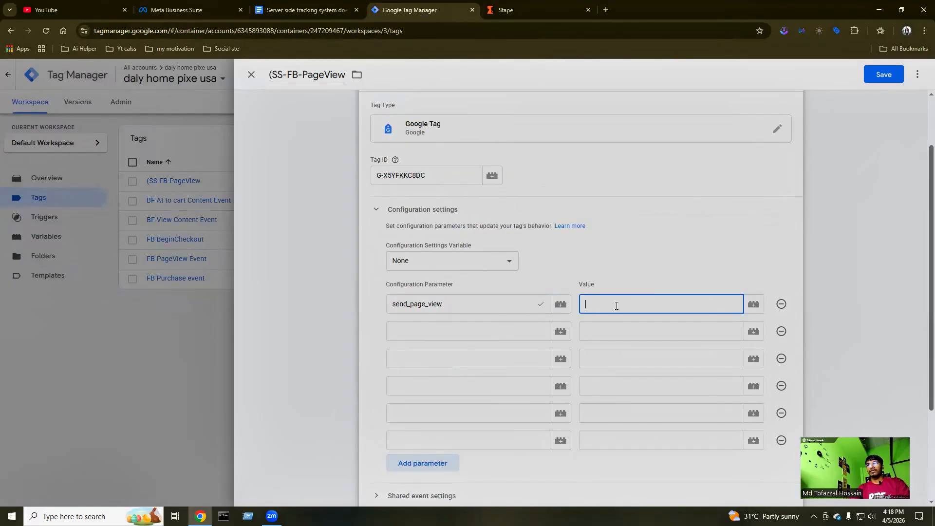
{"action": "key", "text": "ctrl+v"}
Copy server_container_url from the document and enter it as the second configuration parameter's name in the tag.
{"action": "left_click", "coordinate": [460, 331]}
{"action": "left_click", "coordinate": [276, 6]}
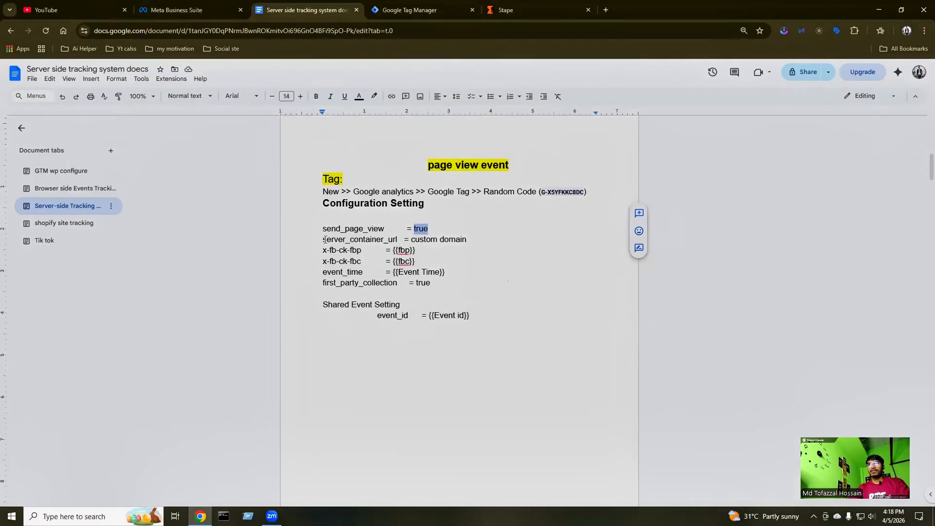
{"action": "left_click_drag", "start_coordinate": [324, 240], "coordinate": [398, 239]}
{"action": "key", "text": "ctrl+c"}
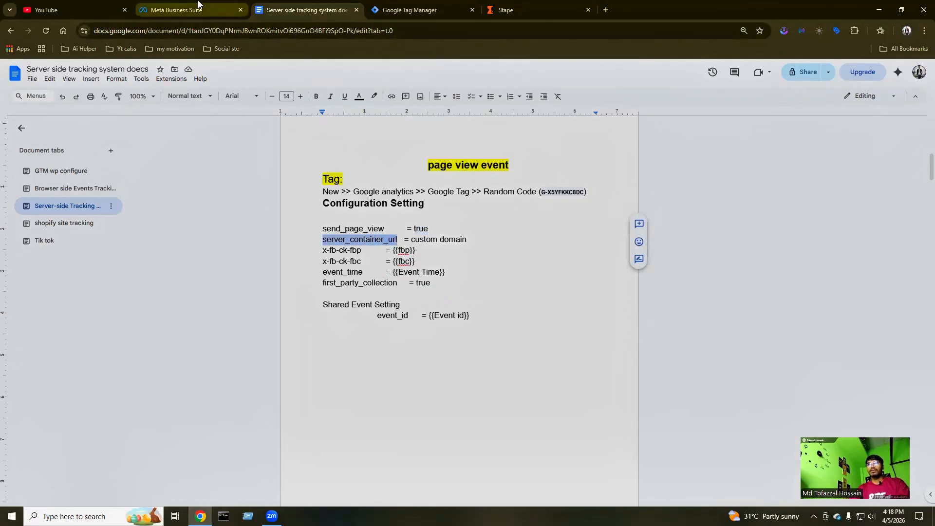
{"action": "left_click", "coordinate": [427, 8]}
{"action": "key", "text": "ctrl+v"}
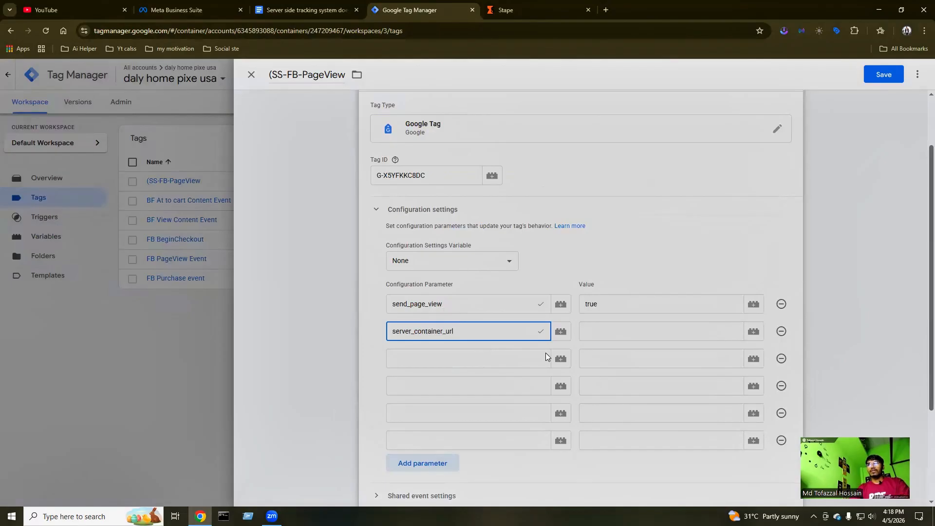
Copy the container's default tagging server URL from Stape and enter it as the server_container_url value in the Tag Manager tag.
{"action": "left_click", "coordinate": [597, 328]}
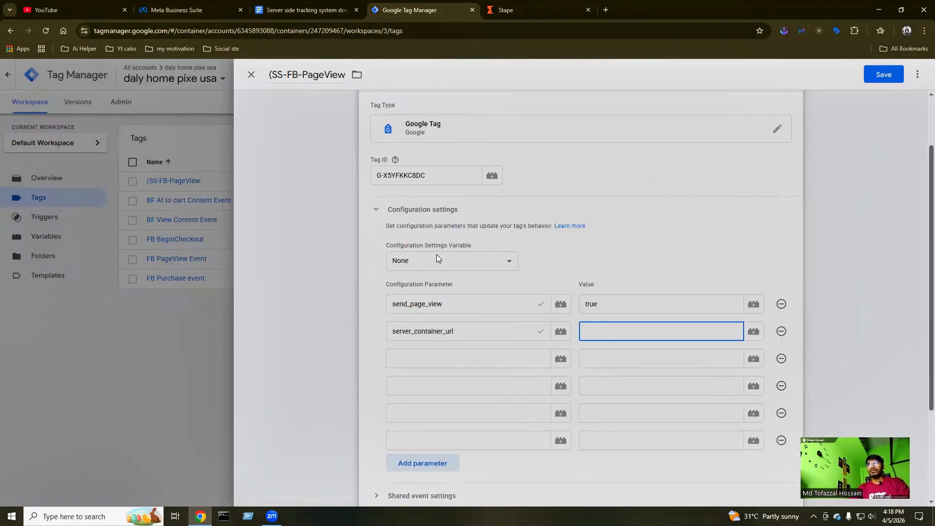
{"action": "left_click", "coordinate": [498, 10]}
{"action": "scroll", "coordinate": [376, 341], "scroll_direction": "down", "scroll_amount": 2}
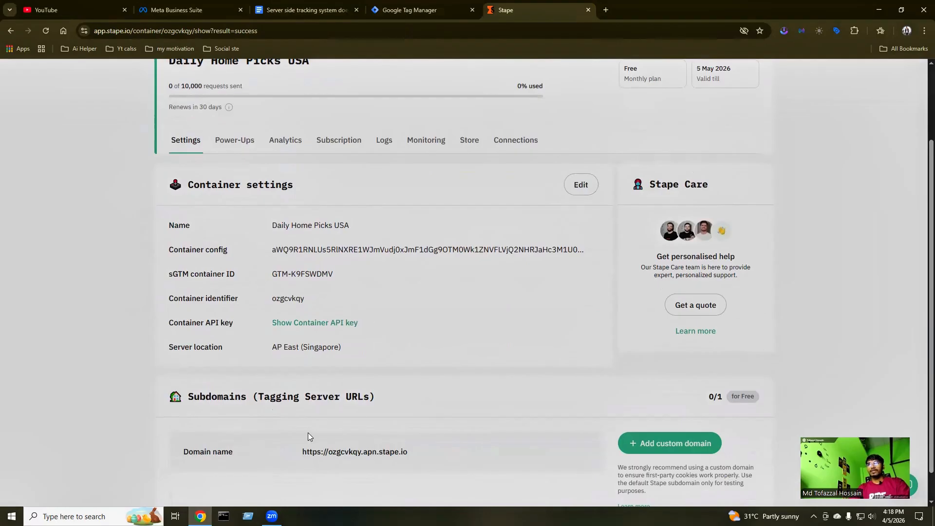
{"action": "scroll", "coordinate": [312, 429], "scroll_direction": "down", "scroll_amount": 1}
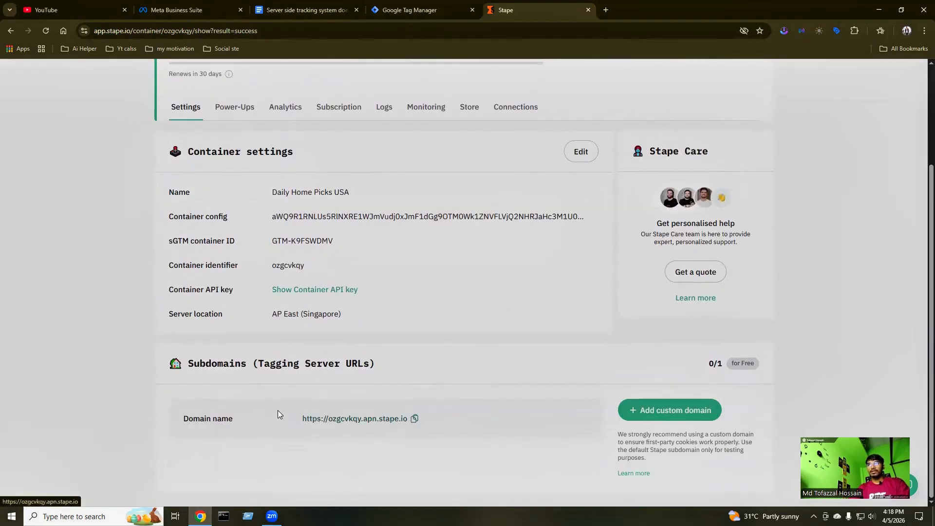
{"action": "left_click", "coordinate": [414, 419]}
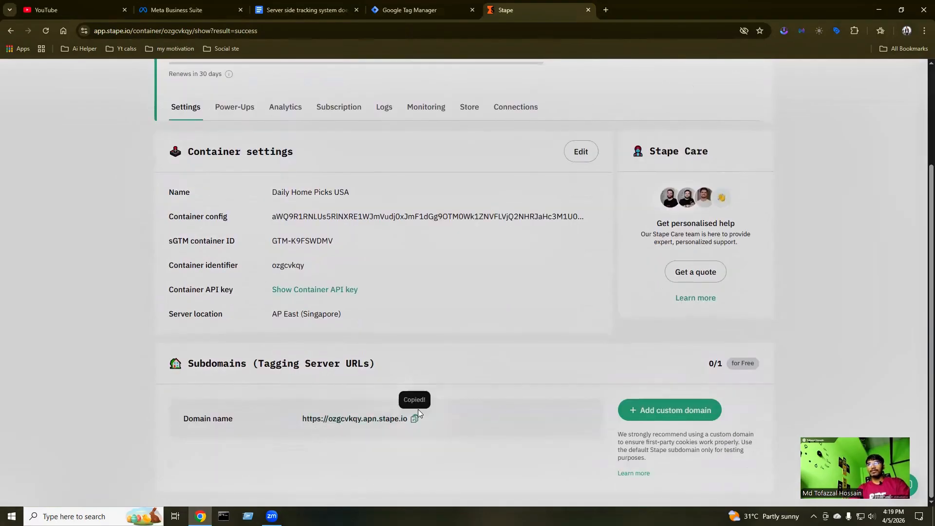
{"action": "left_click", "coordinate": [391, 14]}
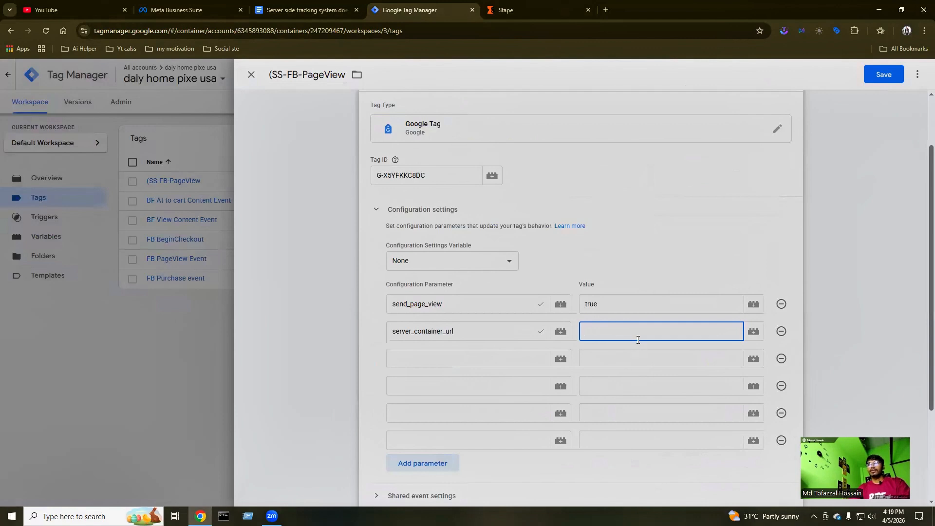
{"action": "key", "text": "ctrl+v"}
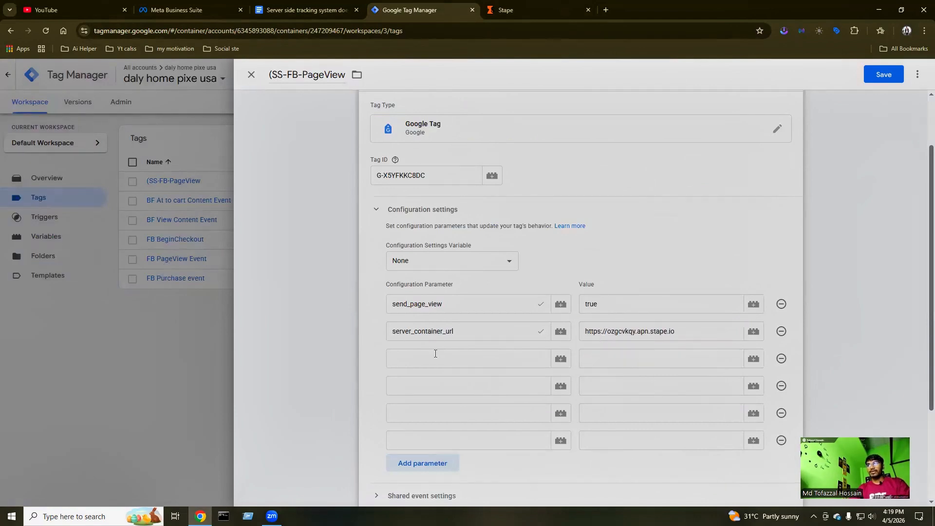
Copy x-fb-ck-fbp and x-fb-ck-fbc from the document and enter them as the third and fourth configuration parameter names.
{"action": "left_click", "coordinate": [435, 354]}
{"action": "left_click", "coordinate": [305, 10]}
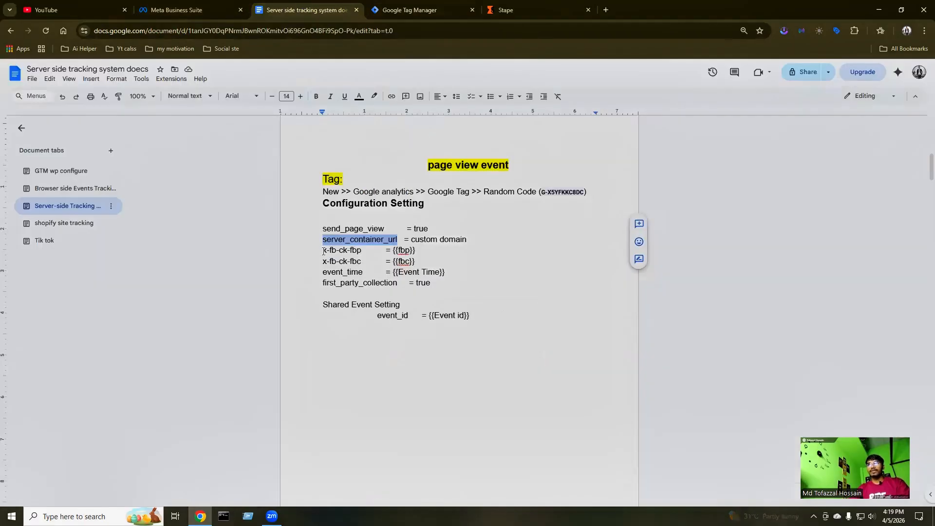
{"action": "left_click_drag", "start_coordinate": [322, 251], "coordinate": [362, 250]}
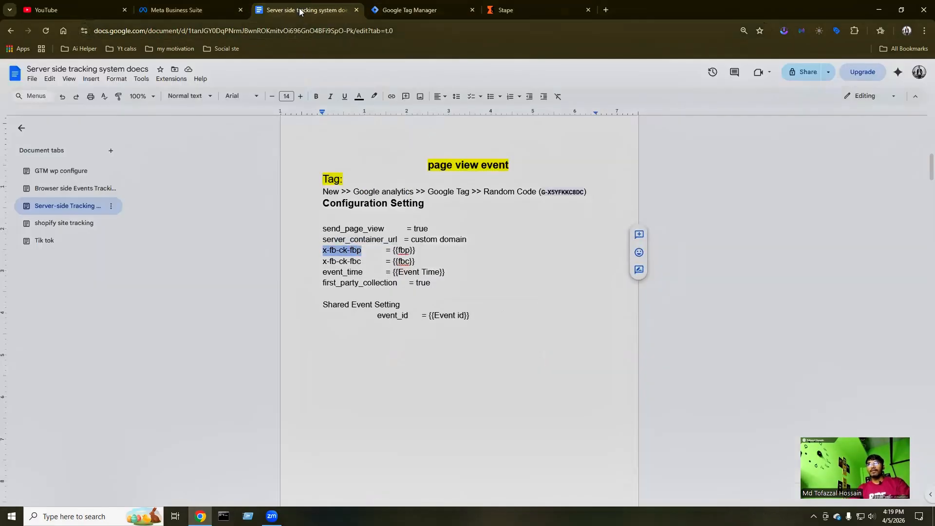
{"action": "left_click", "coordinate": [410, 10]}
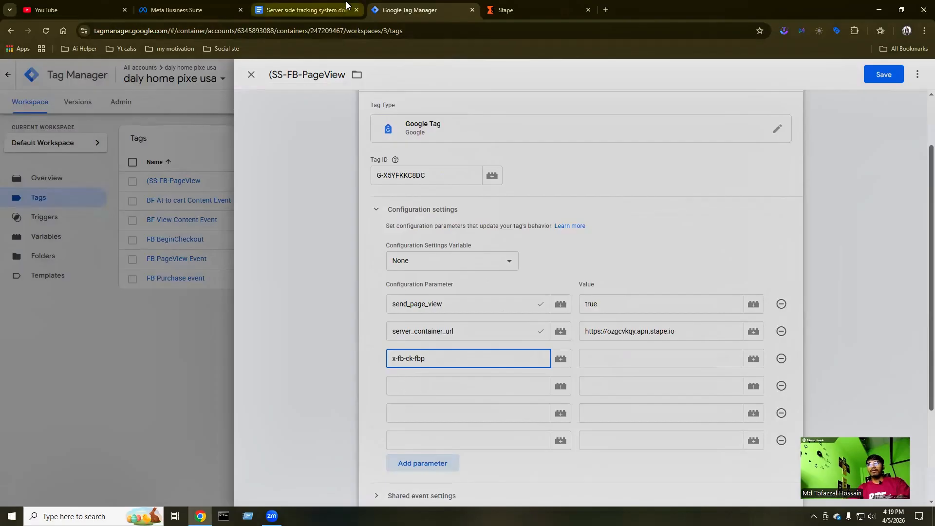
{"action": "left_click", "coordinate": [302, 10]}
{"action": "left_click_drag", "start_coordinate": [325, 262], "coordinate": [361, 261]}
{"action": "left_click", "coordinate": [385, 6]}
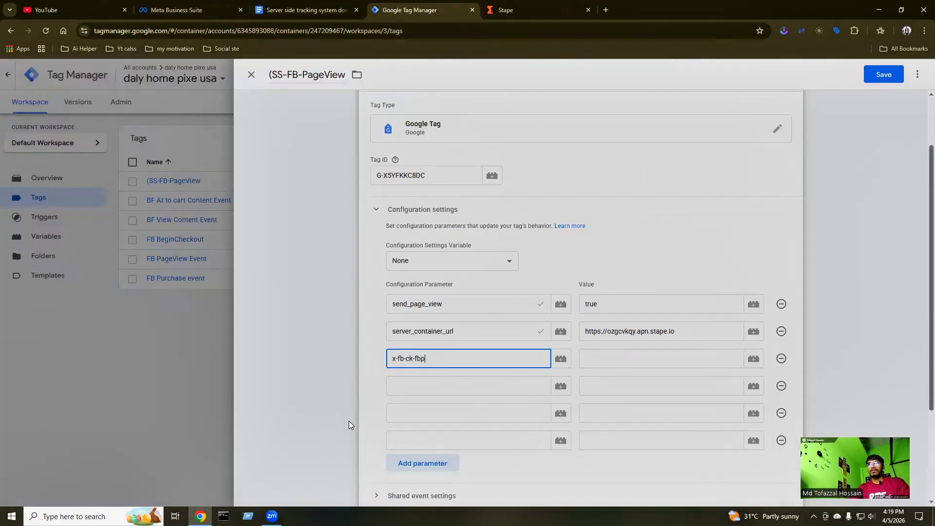
{"action": "left_click", "coordinate": [403, 388]}
{"action": "key", "text": "ctrl+v"}
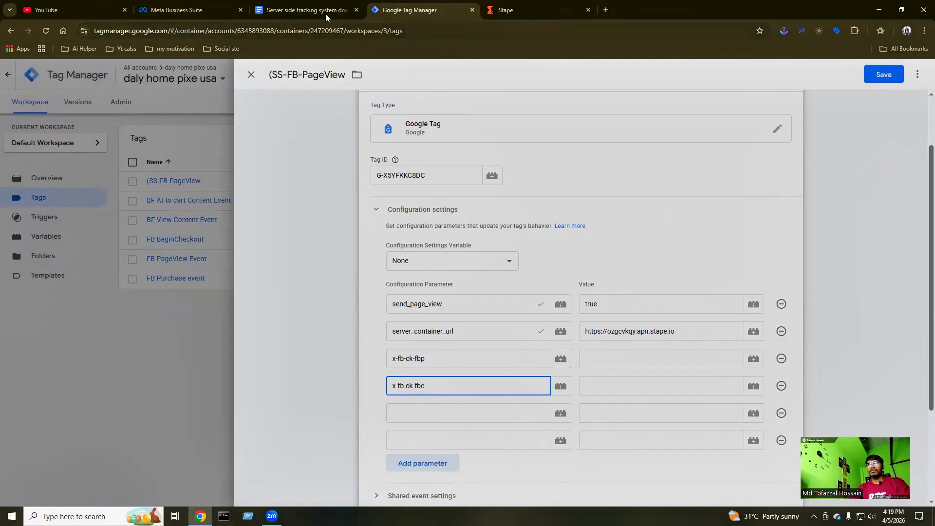
Copy event_time from the document and enter it as the fifth configuration parameter's name.
{"action": "left_click", "coordinate": [306, 9]}
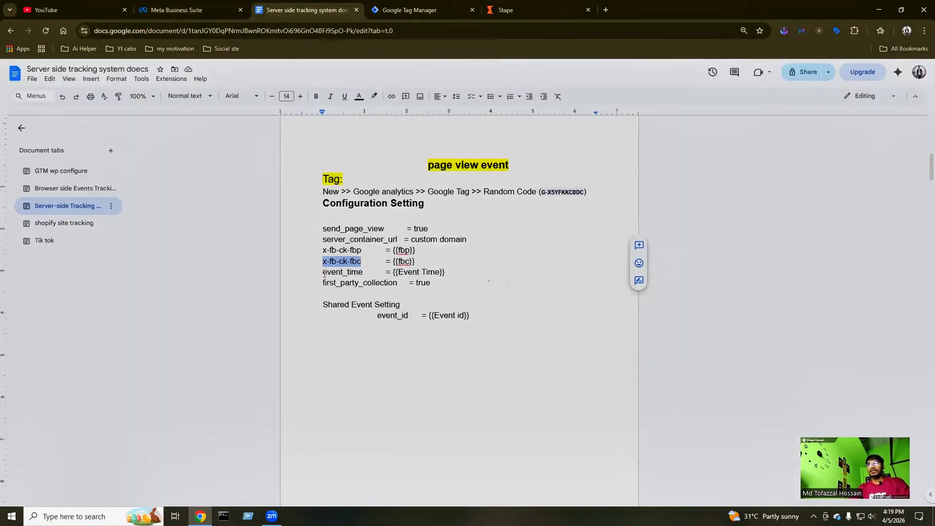
{"action": "left_click_drag", "start_coordinate": [323, 273], "coordinate": [363, 272]}
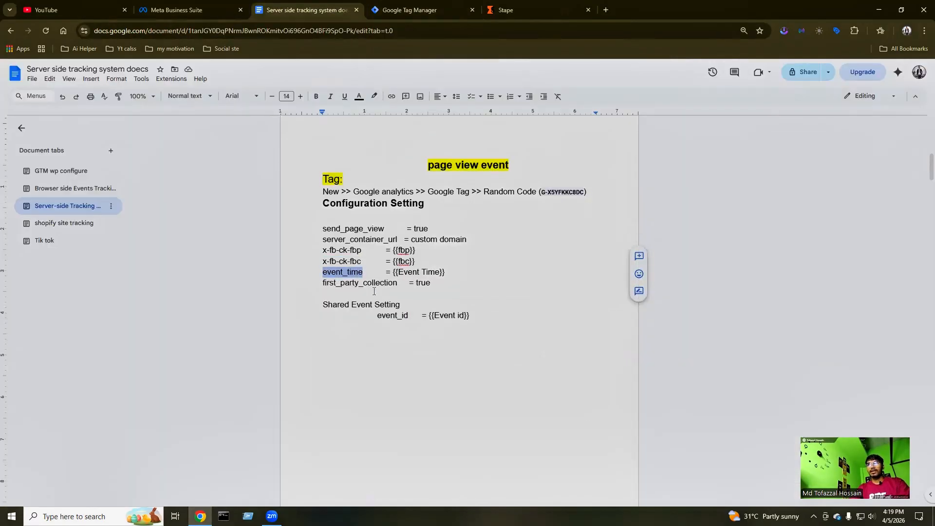
{"action": "left_click", "coordinate": [409, 10]}
{"action": "left_click", "coordinate": [423, 413]}
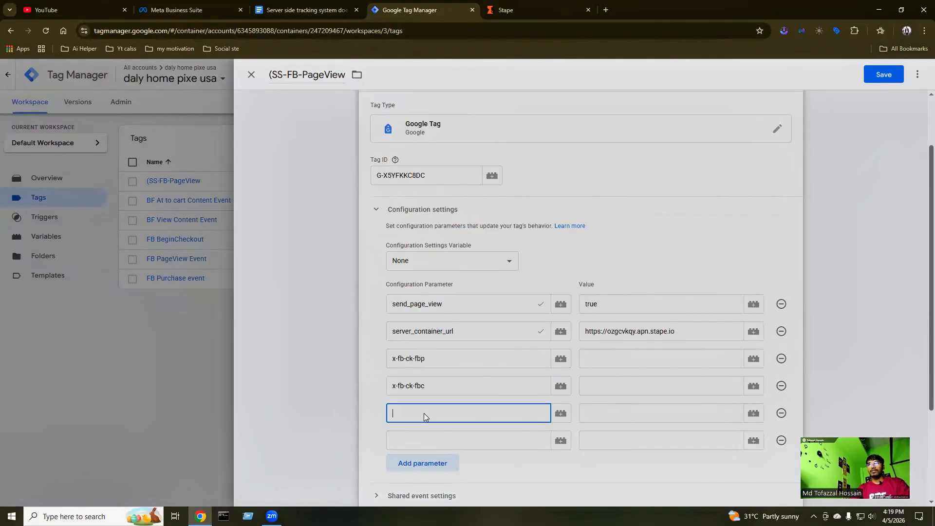
{"action": "key", "text": "ctrl+v"}
Copy first_party_collection from the document and enter it as the sixth configuration parameter's name.
{"action": "left_click", "coordinate": [302, 11]}
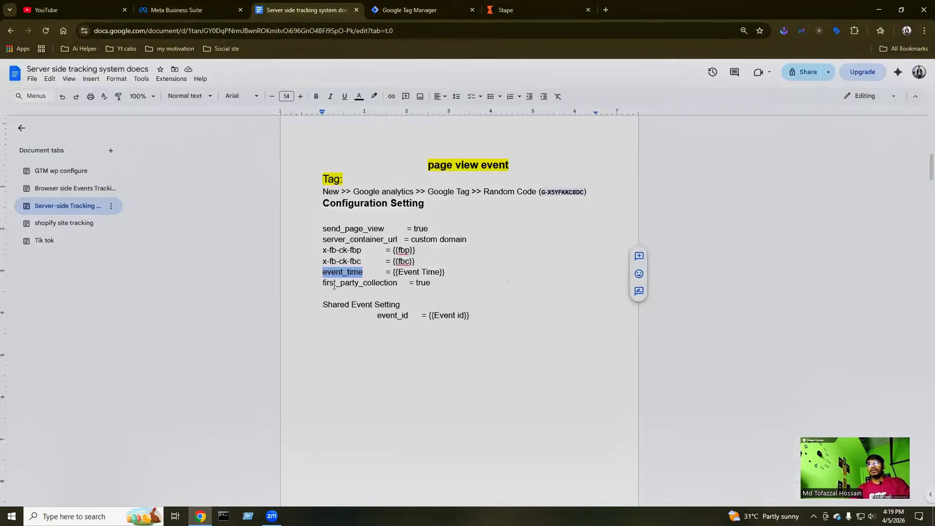
{"action": "left_click_drag", "start_coordinate": [322, 284], "coordinate": [398, 286]}
{"action": "key", "text": "ctrl+c"}
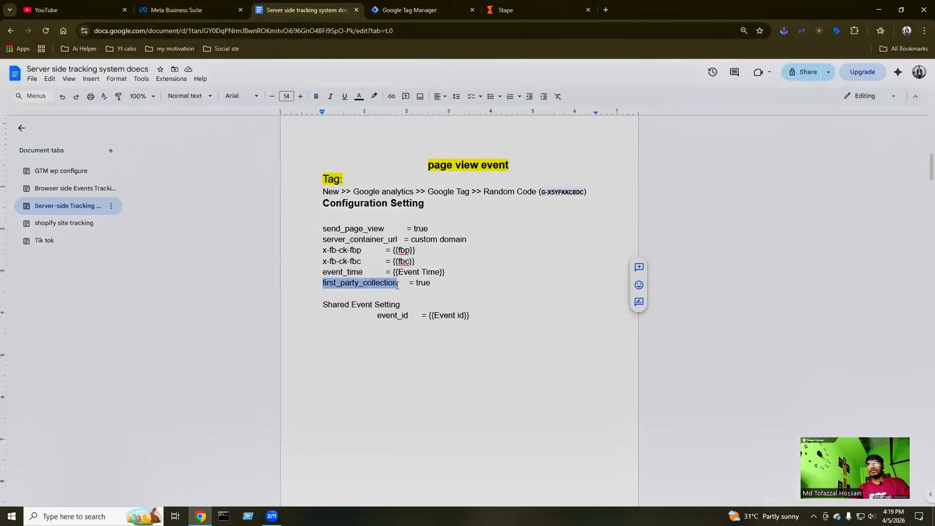
{"action": "left_click", "coordinate": [412, 9]}
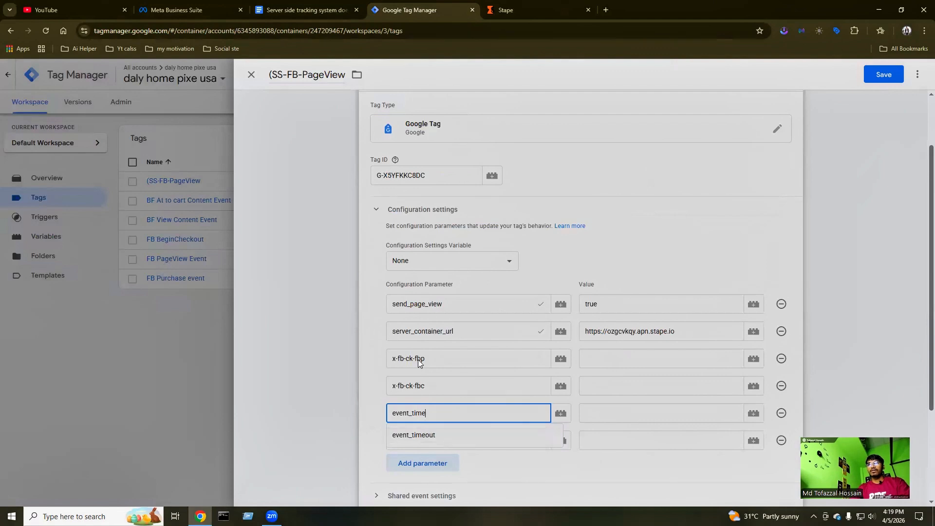
{"action": "scroll", "coordinate": [418, 359], "scroll_direction": "down", "scroll_amount": 2}
{"action": "left_click", "coordinate": [606, 313]}
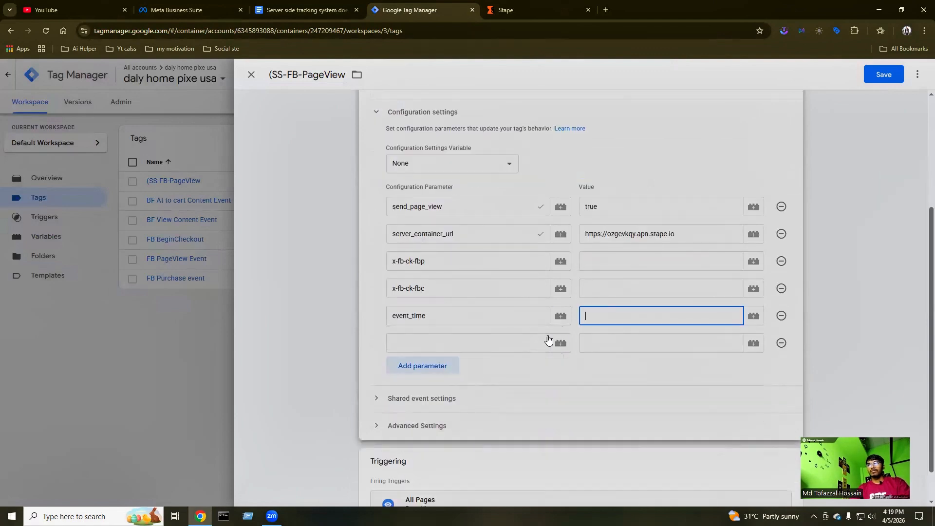
{"action": "left_click", "coordinate": [469, 341]}
{"action": "key", "text": "ctrl+v"}
Add a seventh empty configuration parameter row and check the document's Configuration Setting list for any remaining parameters.
{"action": "left_click", "coordinate": [428, 366]}
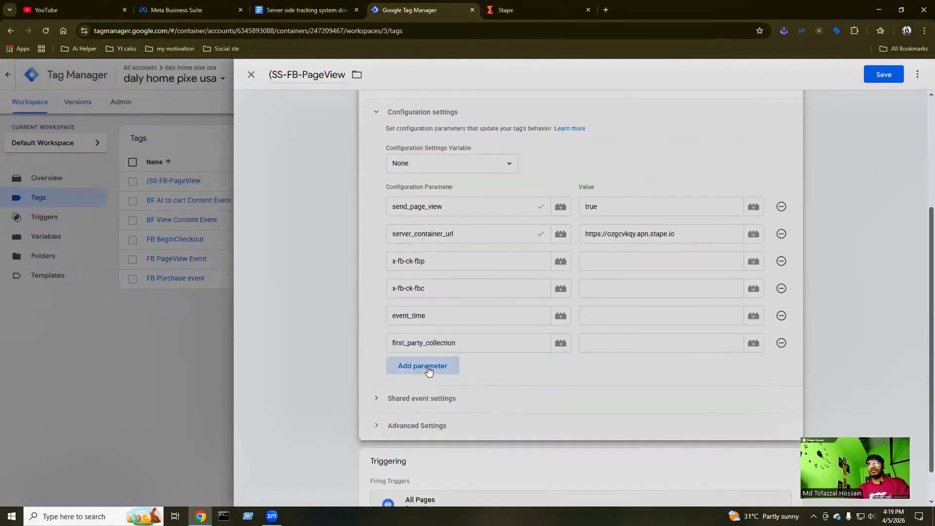
{"action": "scroll", "coordinate": [412, 336], "scroll_direction": "down", "scroll_amount": 1}
{"action": "left_click", "coordinate": [402, 295]}
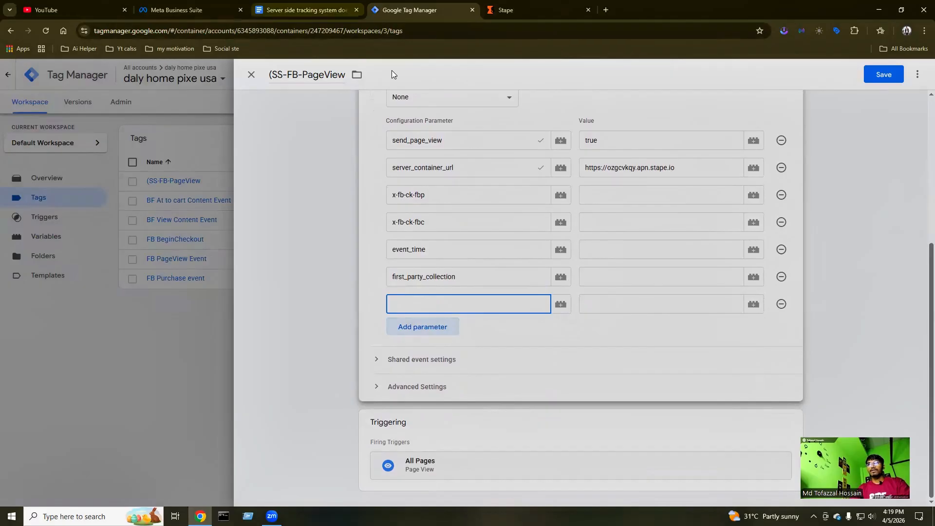
{"action": "left_click", "coordinate": [307, 9]}
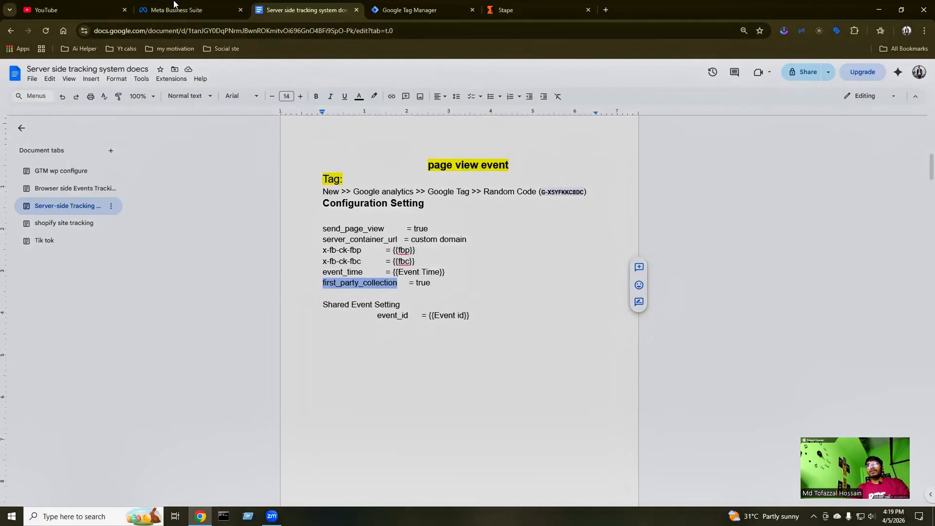
{"action": "left_click", "coordinate": [420, 10]}
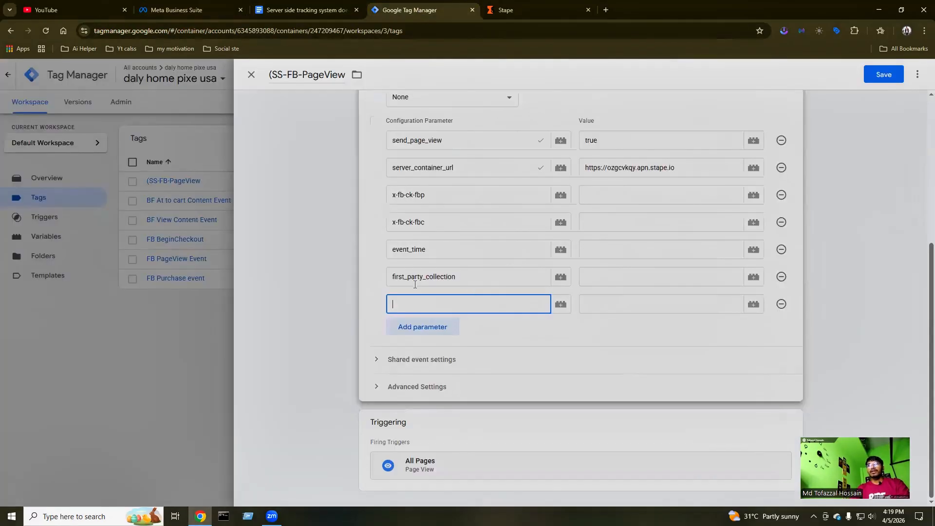
{"action": "scroll", "coordinate": [415, 285], "scroll_direction": "up", "scroll_amount": 1}
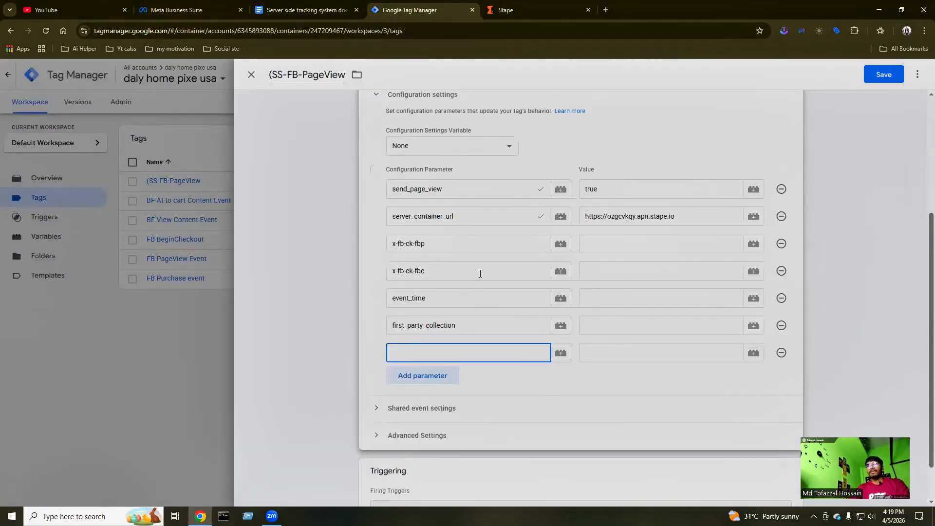
Set the x-fb-ck-fbp parameter's value to the {{First party cookie _fbp}} variable.
{"action": "left_click", "coordinate": [593, 246]}
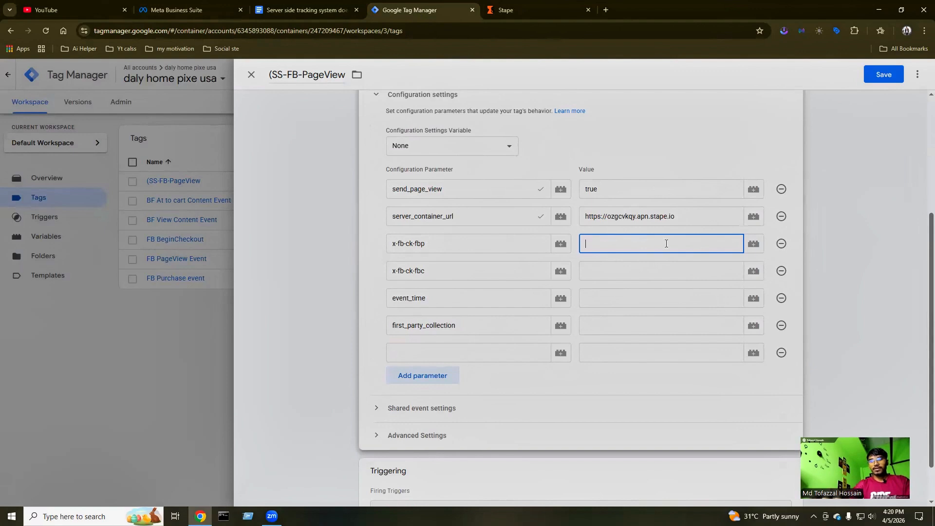
{"action": "type", "text": "{{"}
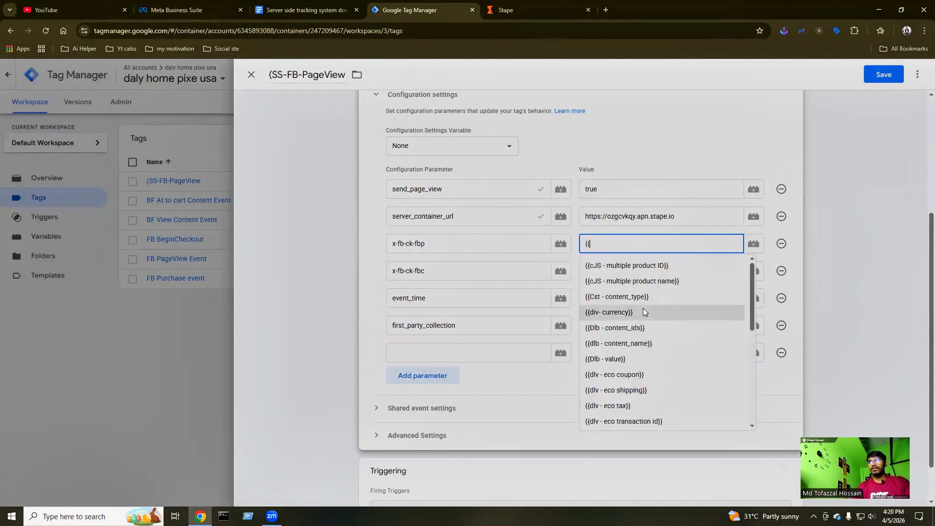
{"action": "scroll", "coordinate": [643, 308], "scroll_direction": "down", "scroll_amount": 1}
{"action": "scroll", "coordinate": [638, 334], "scroll_direction": "up", "scroll_amount": 1}
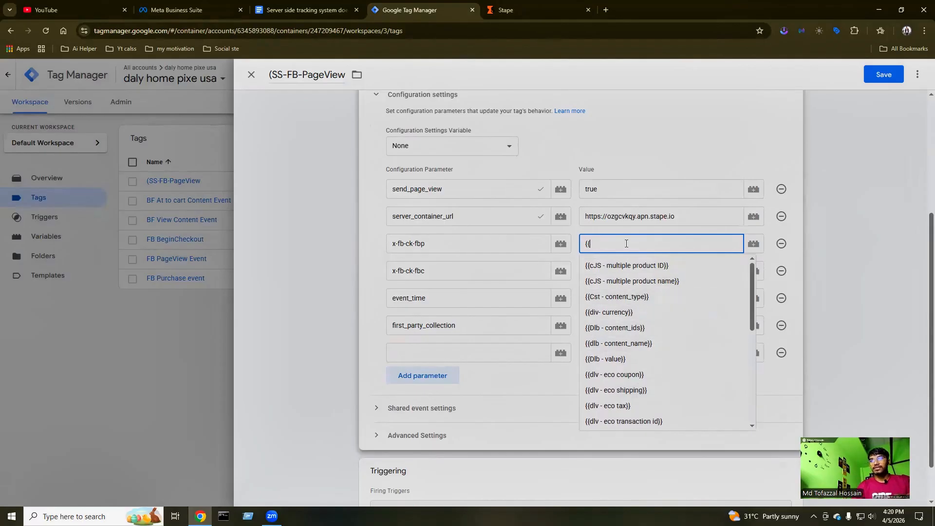
{"action": "type", "text": "fv"}
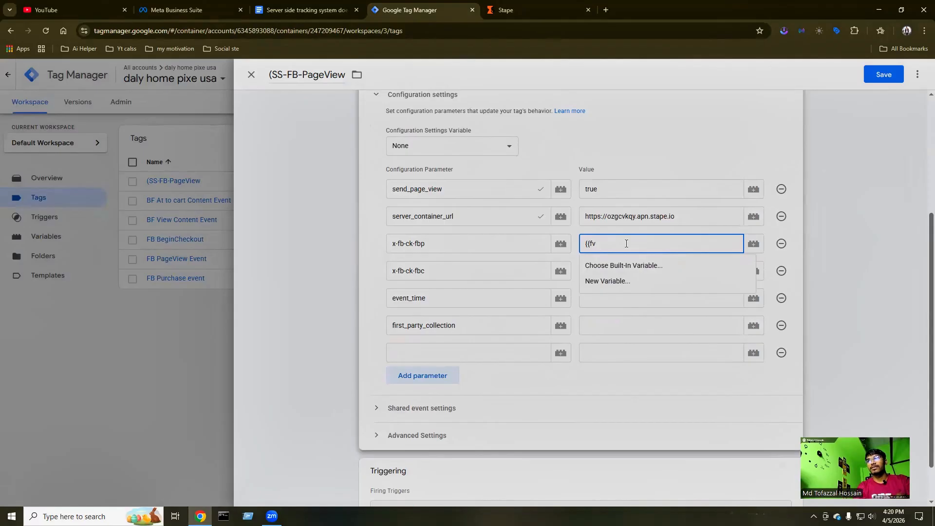
{"action": "key", "text": "BackSpace"}
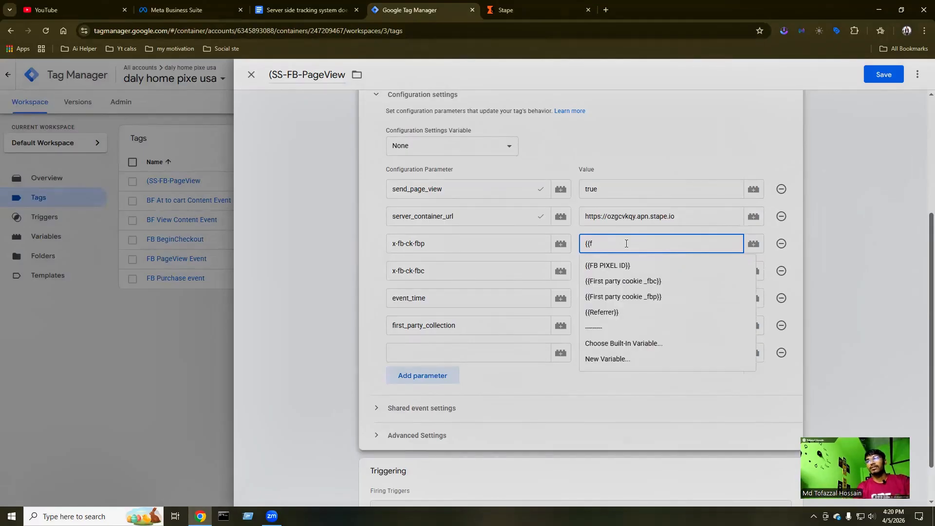
{"action": "type", "text": "bp"}
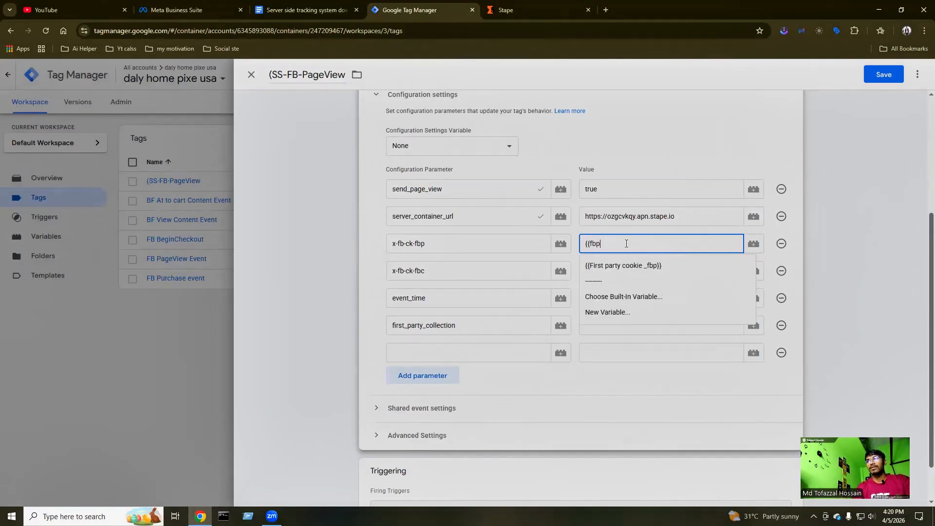
{"action": "left_click", "coordinate": [639, 266]}
Set the x-fb-ck-fbc parameter's value to the {{First party cookie _fbc}} variable.
{"action": "left_click", "coordinate": [621, 273]}
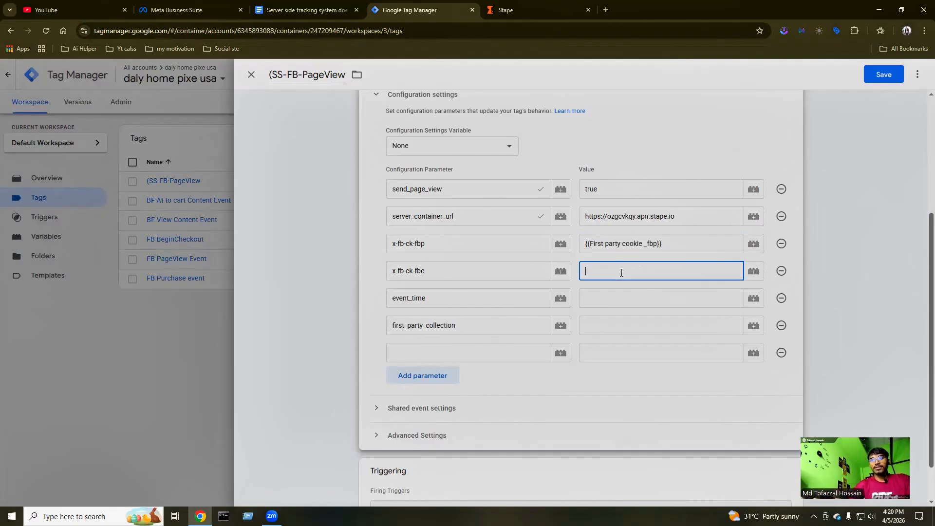
{"action": "type", "text": "{{{"}
{"action": "key", "text": "BackSpace"}
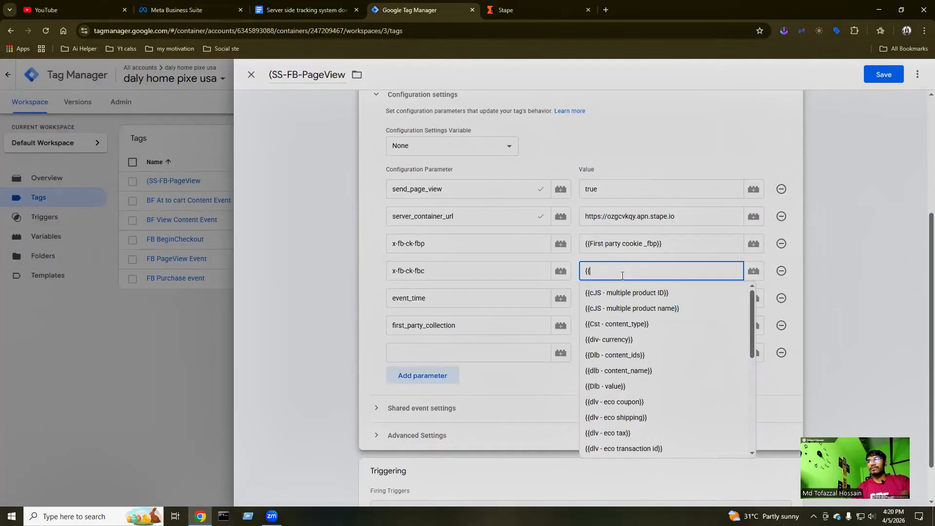
{"action": "type", "text": "b"}
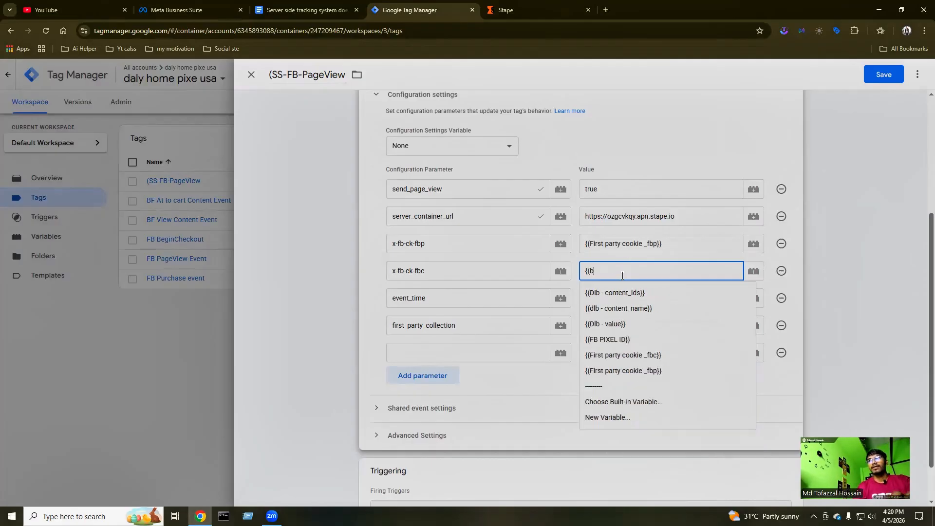
{"action": "key", "text": "BackSpace"}
{"action": "type", "text": "f"}
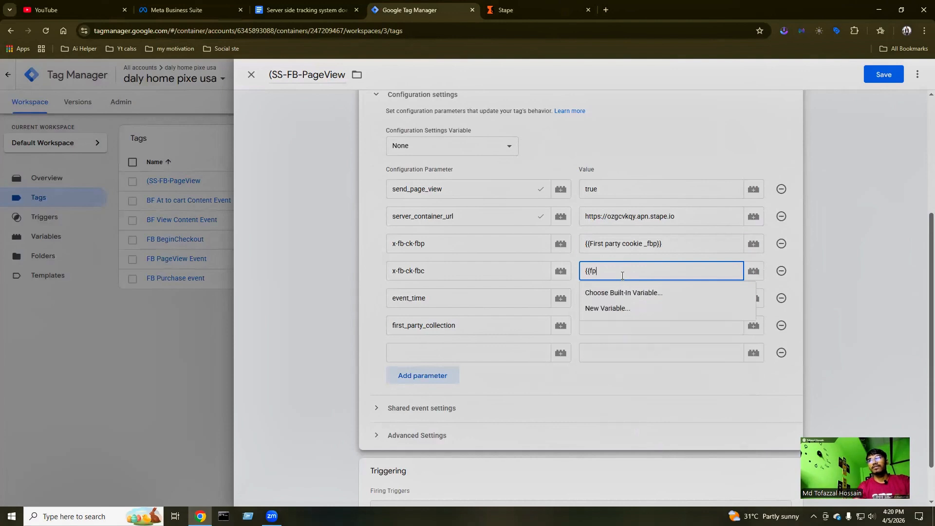
{"action": "type", "text": "bc"}
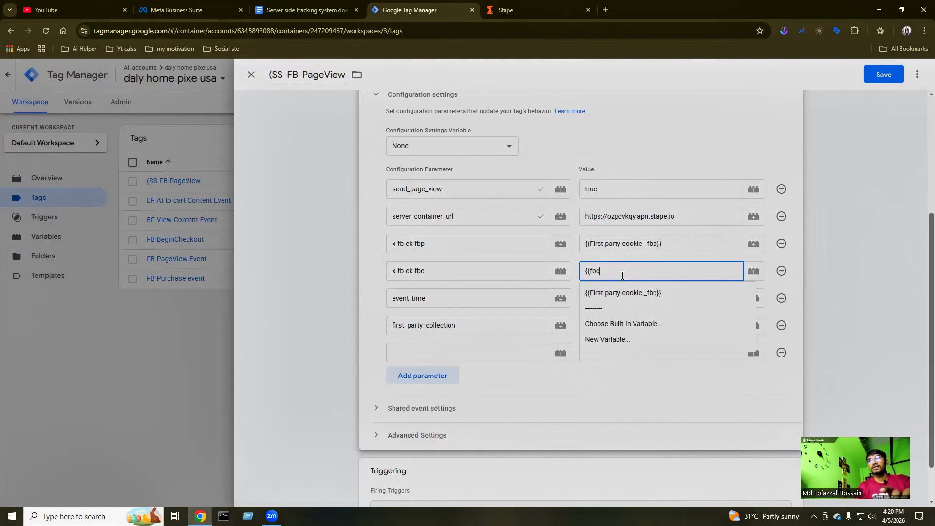
{"action": "left_click", "coordinate": [641, 292]}
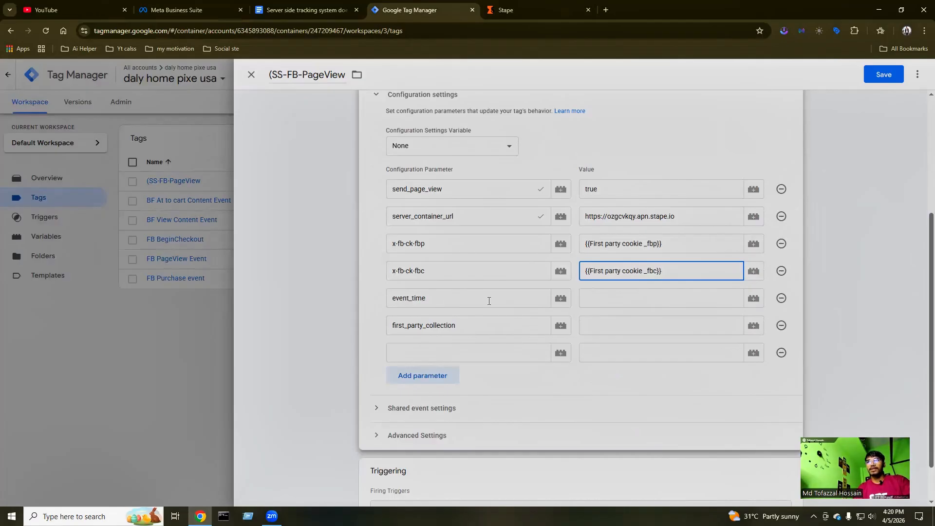
Set the event_time parameter's value to only the {{dlv Event id}} variable, without stray characters before it.
{"action": "left_click", "coordinate": [610, 301]}
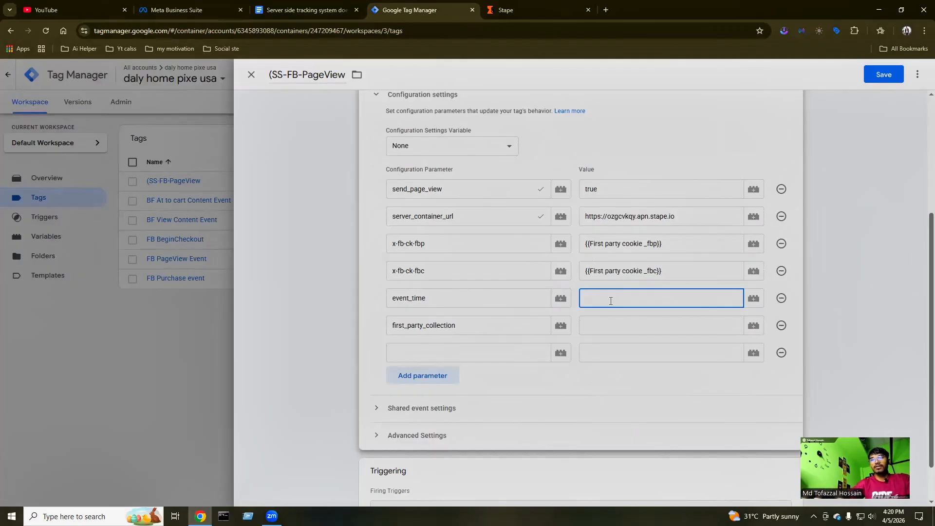
{"action": "type", "text": "{{"}
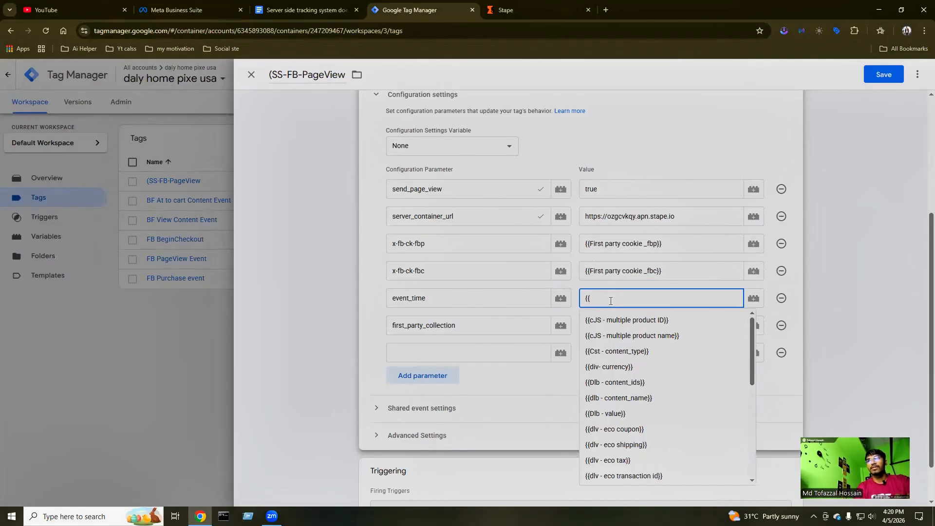
{"action": "type", "text": "ev"}
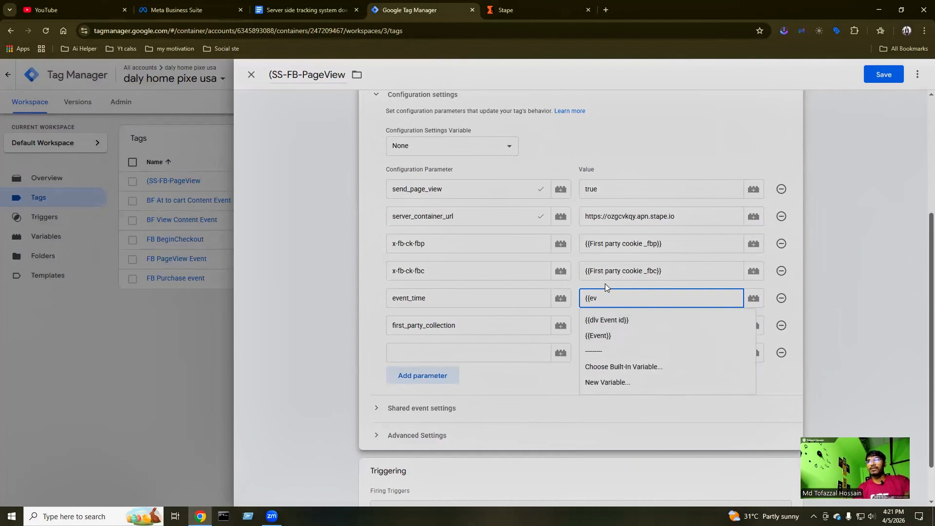
{"action": "left_click", "coordinate": [754, 299]}
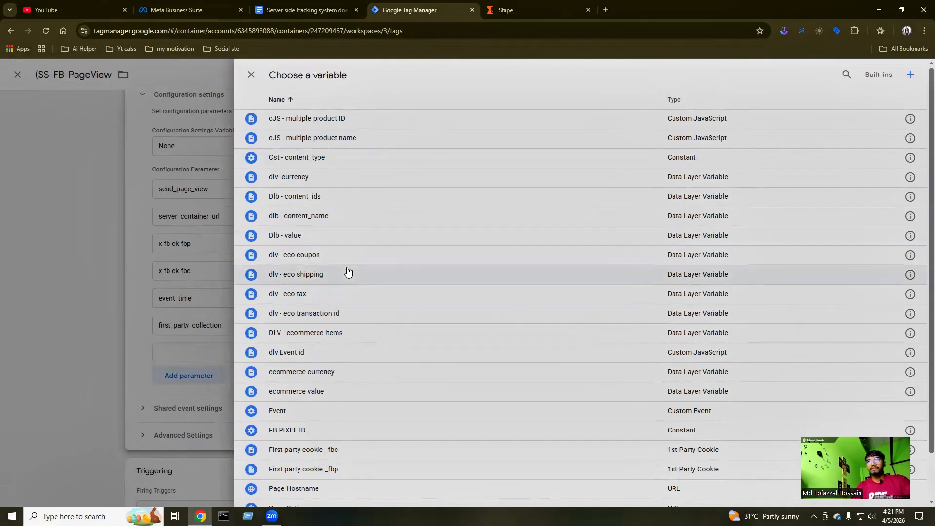
{"action": "scroll", "coordinate": [361, 286], "scroll_direction": "down", "scroll_amount": 1}
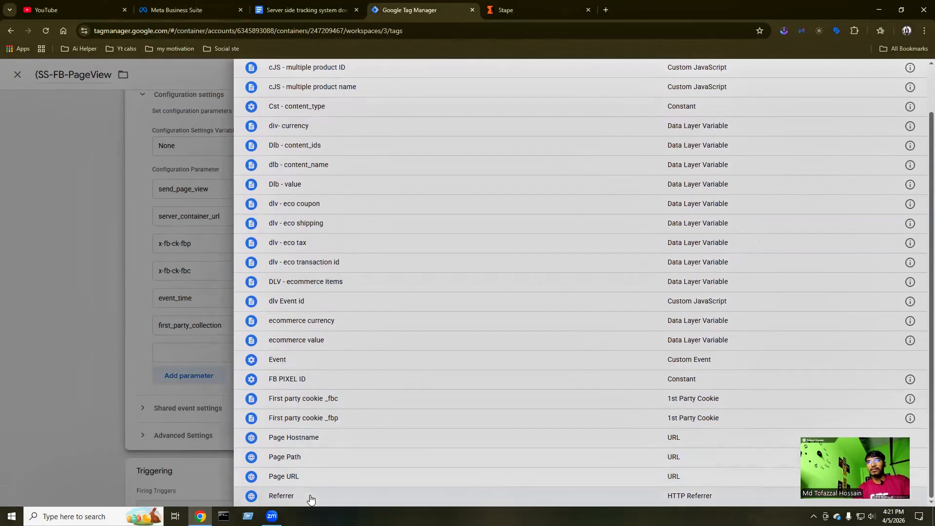
{"action": "scroll", "coordinate": [309, 496], "scroll_direction": "up", "scroll_amount": 1}
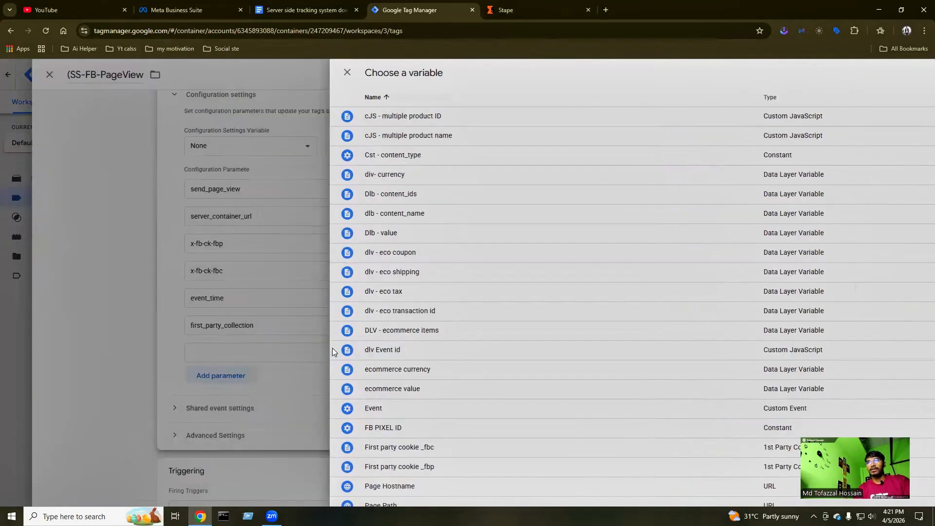
{"action": "left_click", "coordinate": [332, 349]}
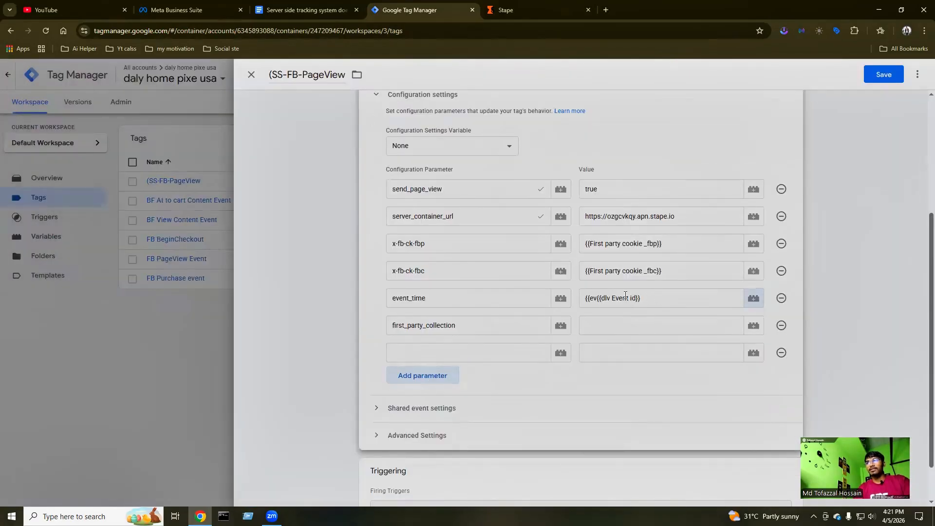
{"action": "left_click_drag", "start_coordinate": [660, 298], "coordinate": [559, 297]}
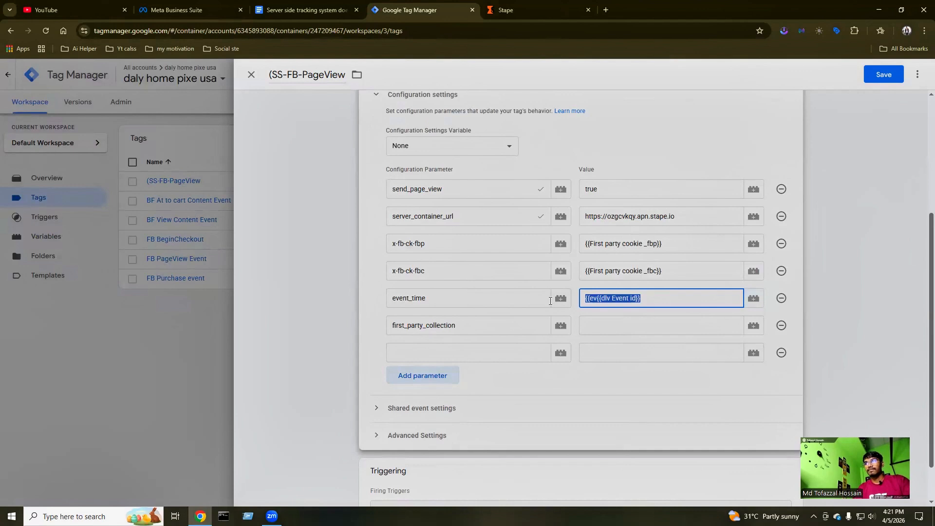
{"action": "left_click", "coordinate": [598, 302]}
{"action": "key", "text": "BackSpace"}
{"action": "key", "text": "BackSpace"}
{"action": "key", "text": "BackSpace"}
{"action": "key", "text": "BackSpace"}
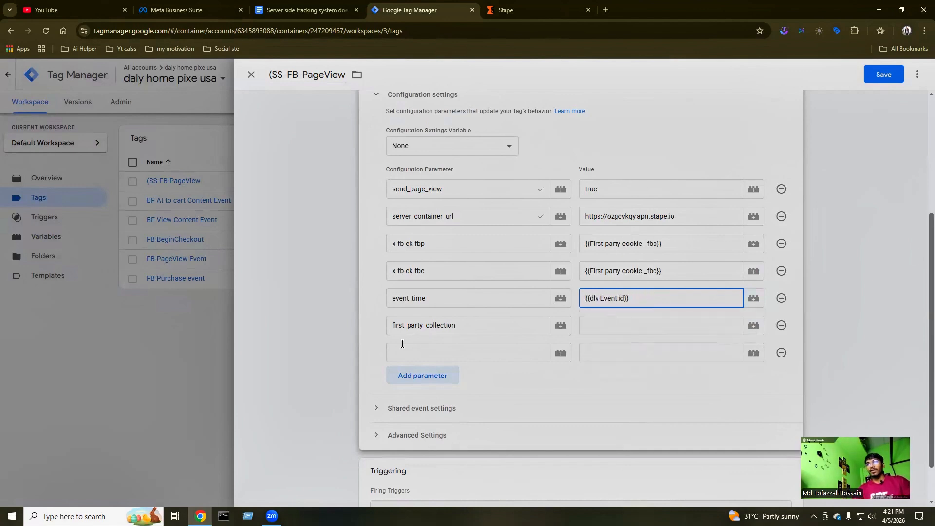
Copy true from the document as the first_party_collection value and remove the empty seventh parameter row.
{"action": "left_click", "coordinate": [594, 325]}
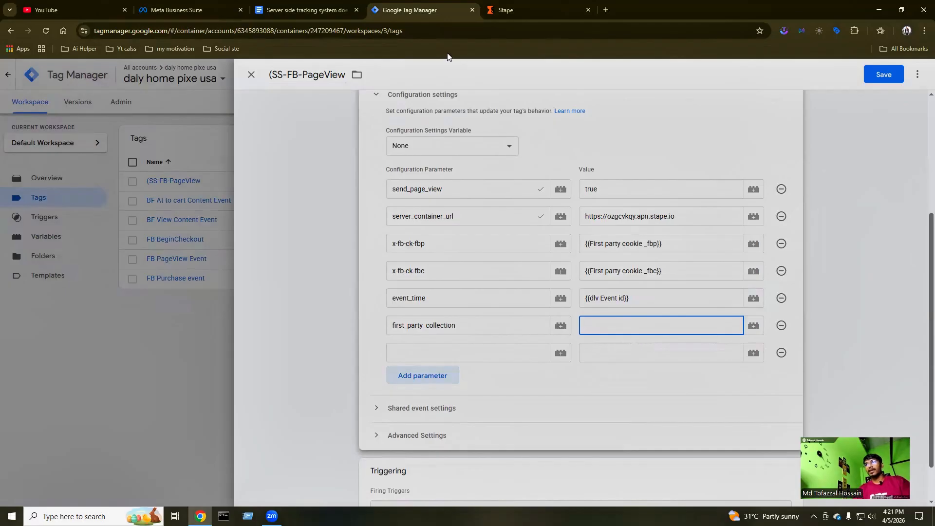
{"action": "left_click", "coordinate": [325, 7]}
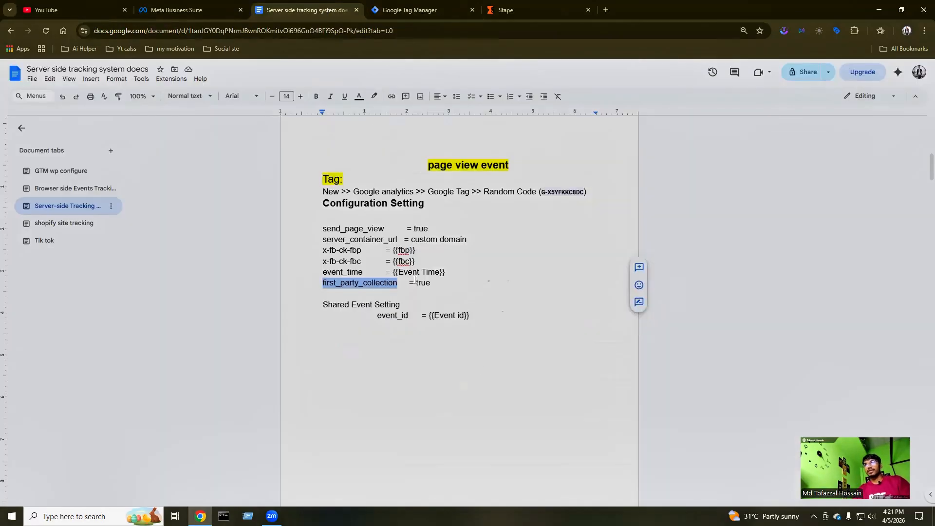
{"action": "left_click_drag", "start_coordinate": [417, 283], "coordinate": [432, 284]}
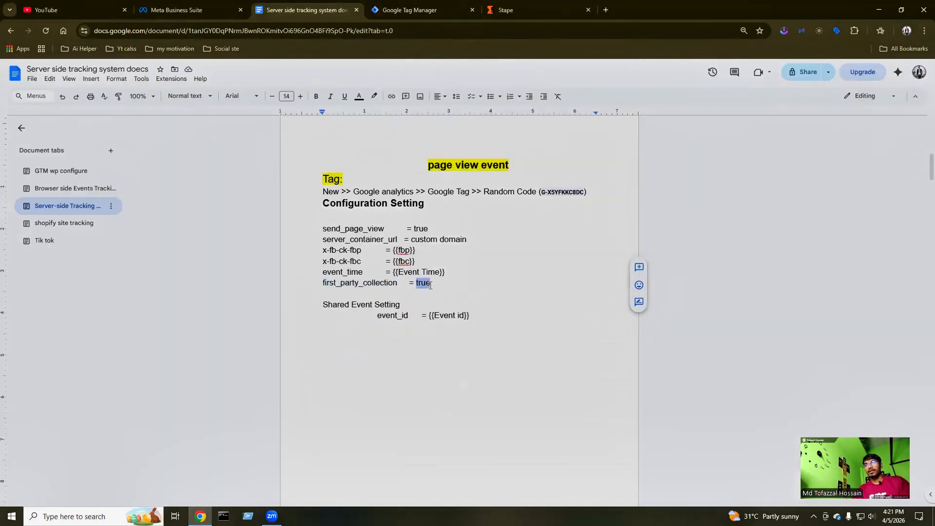
{"action": "left_click", "coordinate": [409, 8]}
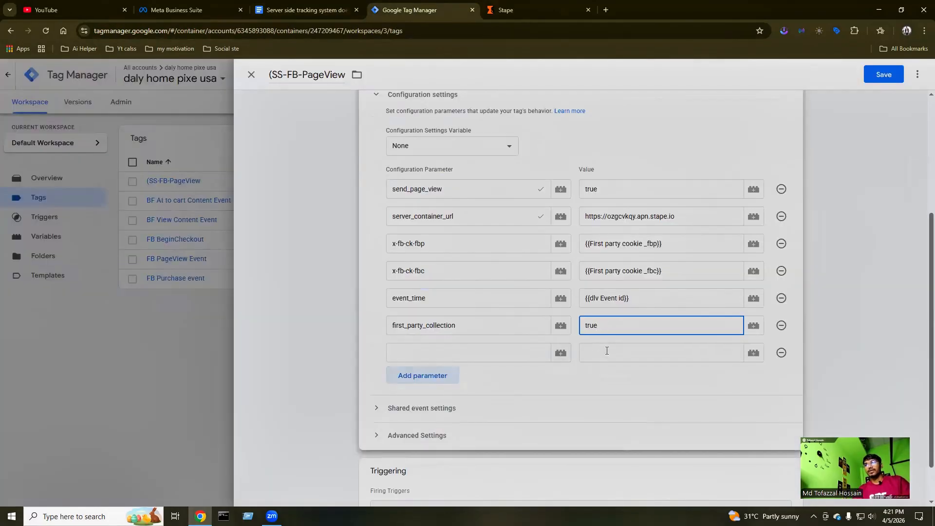
{"action": "left_click", "coordinate": [781, 353]}
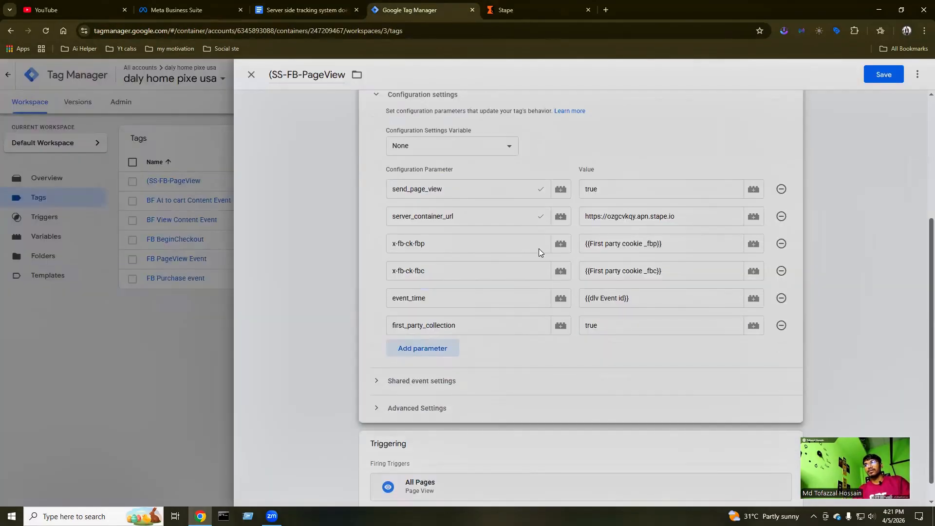
Review the configuration parameters, then expand Shared event settings and add an empty event parameter row.
{"action": "scroll", "coordinate": [533, 244], "scroll_direction": "up", "scroll_amount": 2}
{"action": "scroll", "coordinate": [473, 252], "scroll_direction": "down", "scroll_amount": 1}
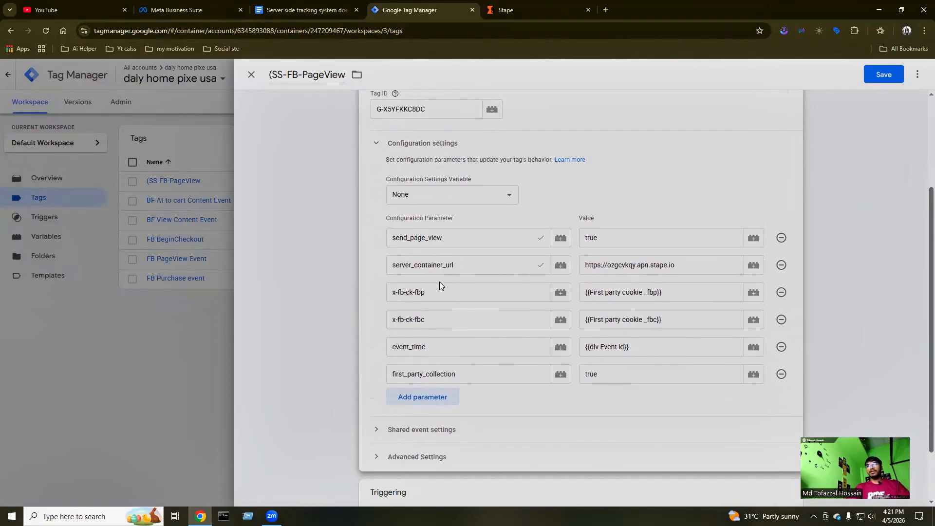
{"action": "scroll", "coordinate": [444, 283], "scroll_direction": "up", "scroll_amount": 2}
{"action": "scroll", "coordinate": [580, 325], "scroll_direction": "down", "scroll_amount": 1}
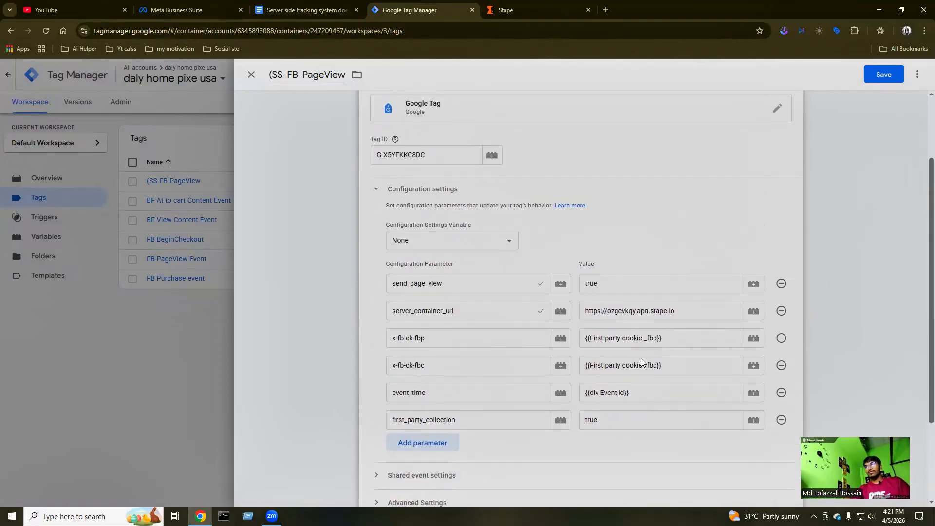
{"action": "scroll", "coordinate": [641, 358], "scroll_direction": "down", "scroll_amount": 2}
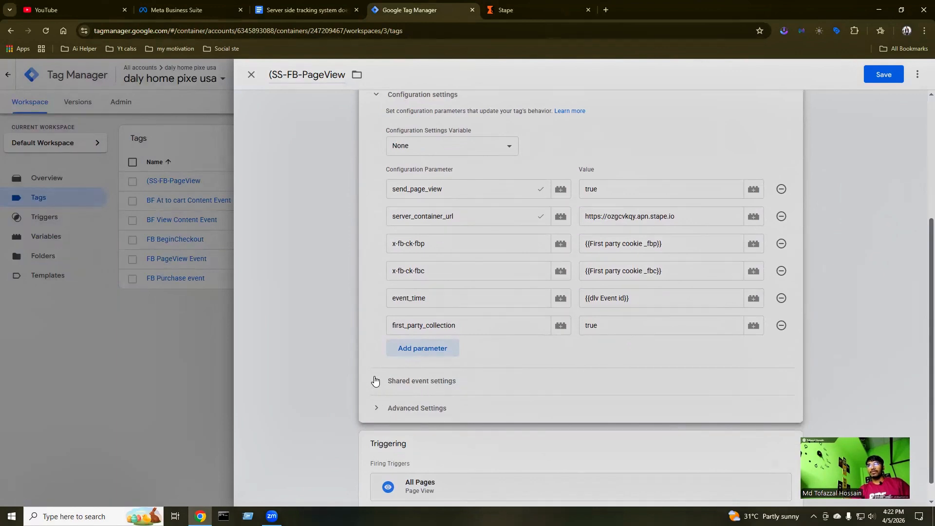
{"action": "left_click", "coordinate": [390, 384]}
{"action": "scroll", "coordinate": [466, 429], "scroll_direction": "down", "scroll_amount": 1}
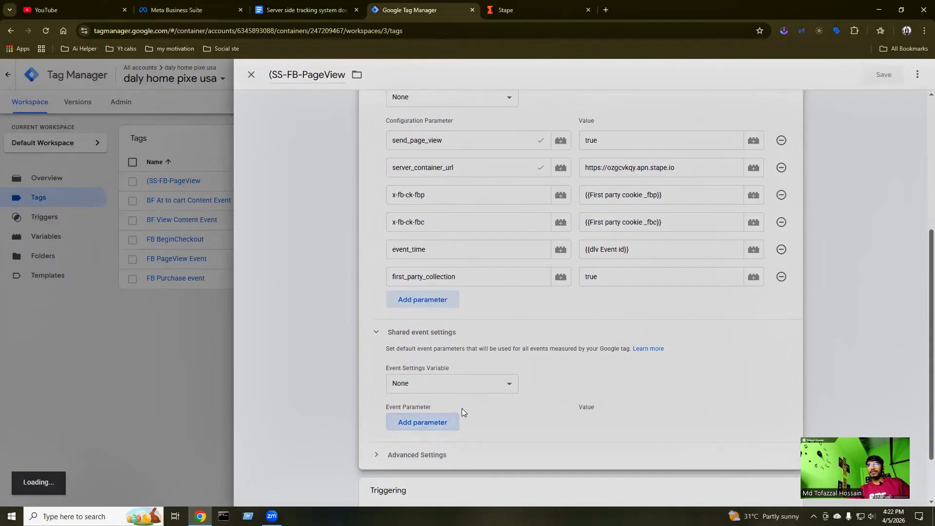
{"action": "left_click", "coordinate": [437, 420]}
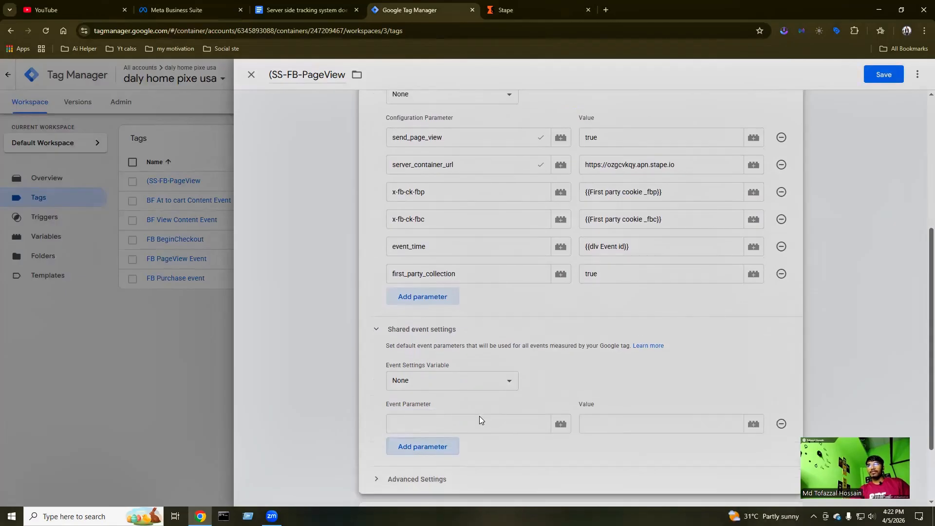
{"action": "scroll", "coordinate": [479, 419], "scroll_direction": "down", "scroll_amount": 1}
{"action": "left_click", "coordinate": [426, 379]}
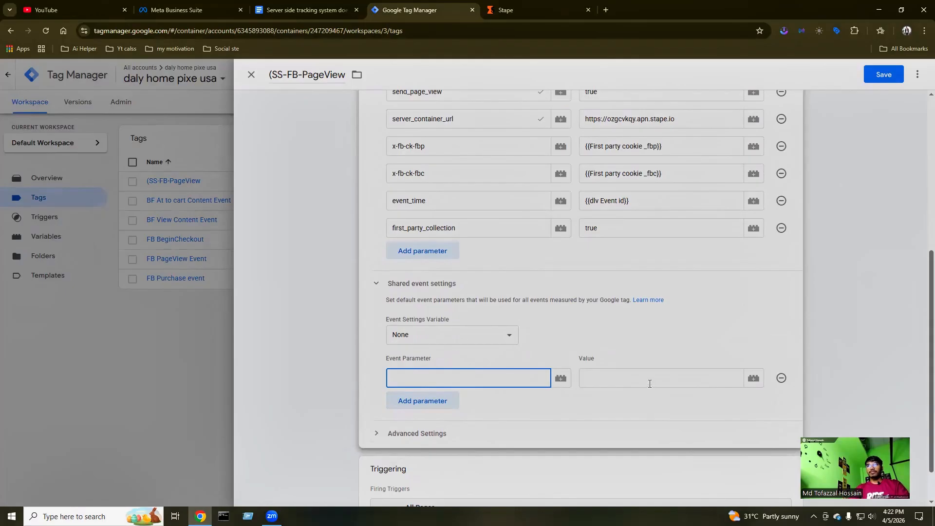
Copy event_id from the document's Shared Event Setting section and enter it as the empty event parameter's name.
{"action": "left_click", "coordinate": [302, 9]}
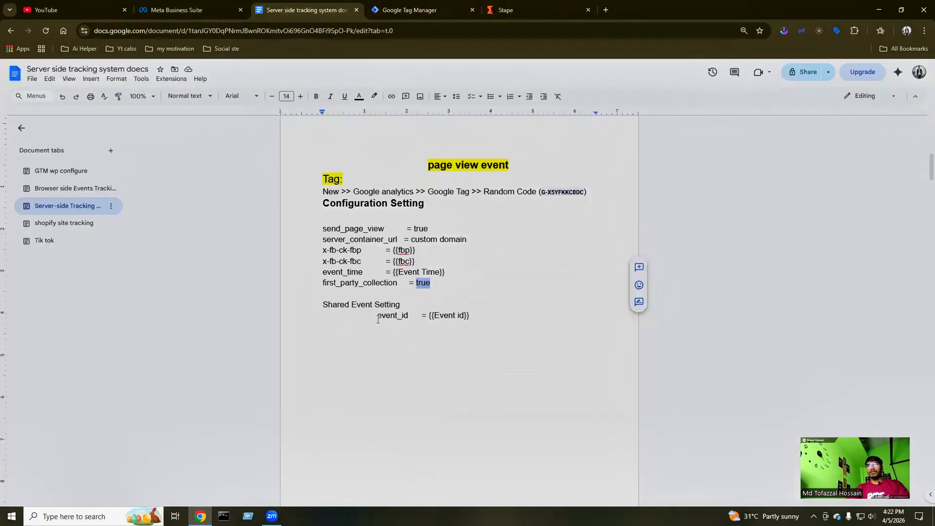
{"action": "left_click_drag", "start_coordinate": [378, 316], "coordinate": [408, 316]}
{"action": "key", "text": "ctrl+c"}
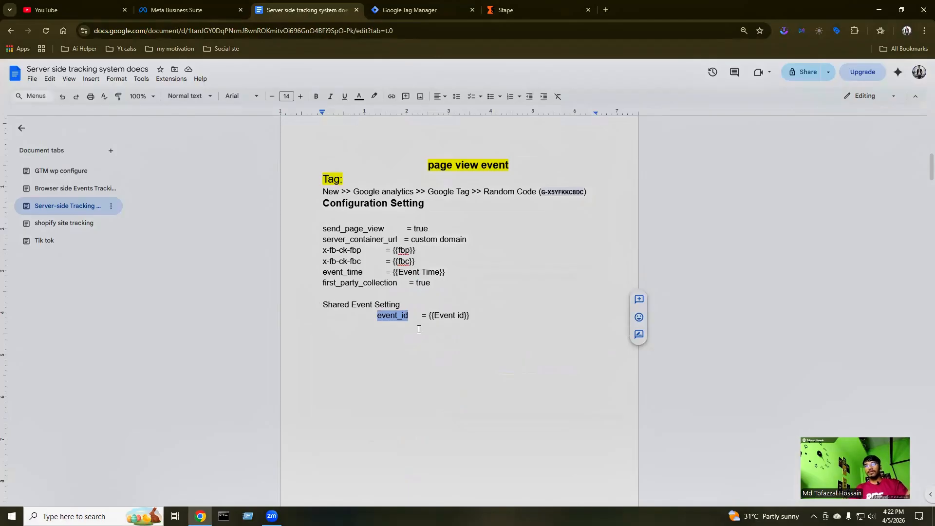
{"action": "left_click", "coordinate": [409, 10]}
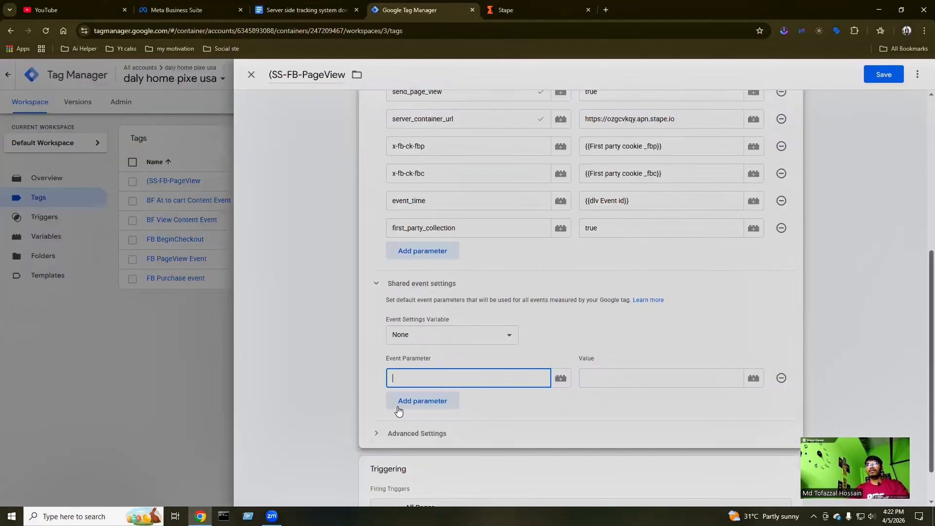
{"action": "key", "text": "ctrl+v"}
Set the event_id parameter's value to the built-in {{Event}} variable.
{"action": "left_click", "coordinate": [591, 376]}
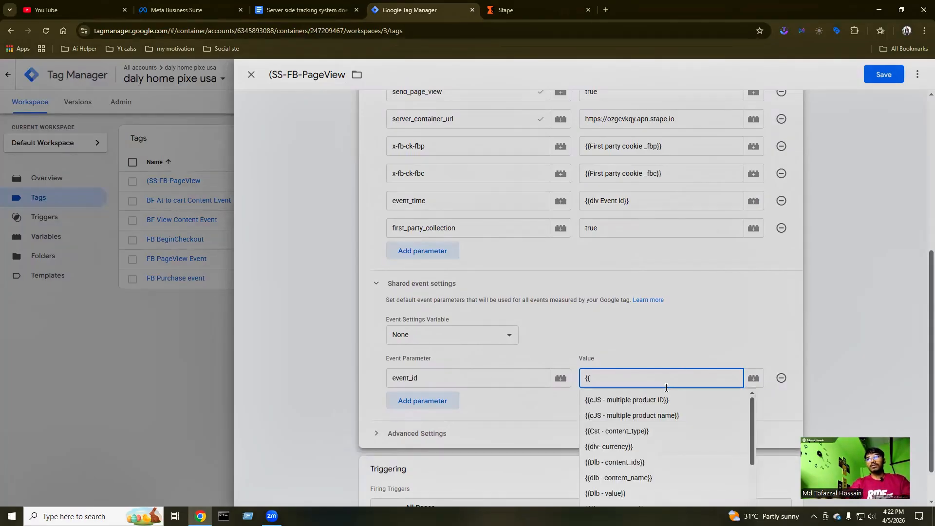
{"action": "type", "text": "e"}
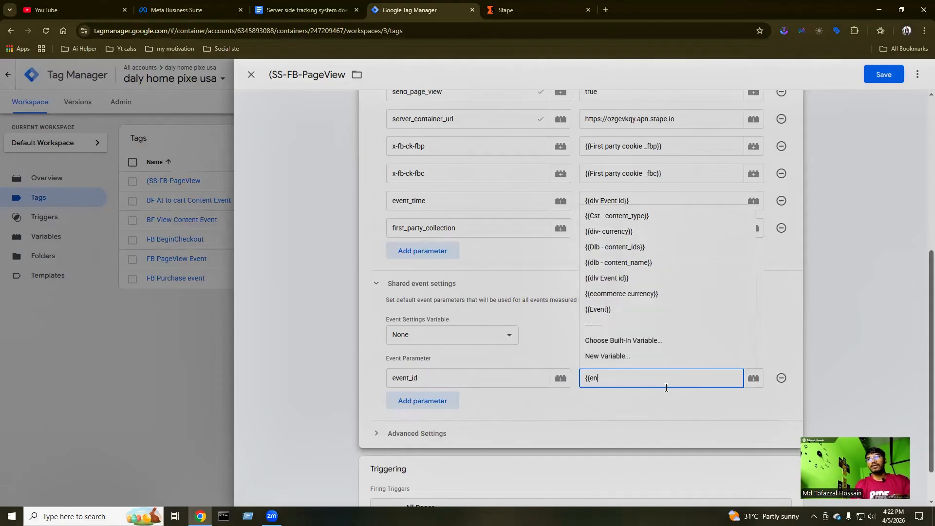
{"action": "type", "text": "b"}
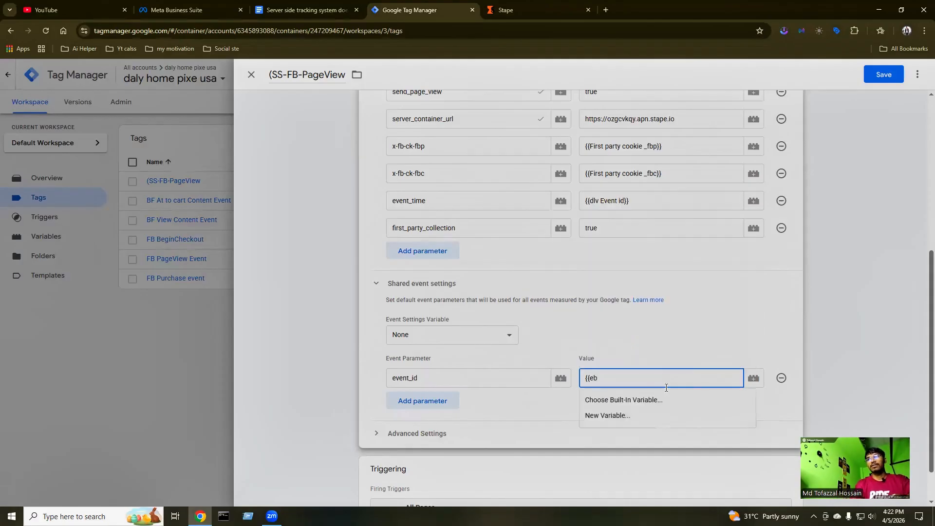
{"action": "key", "text": "BackSpace"}
{"action": "type", "text": "v"}
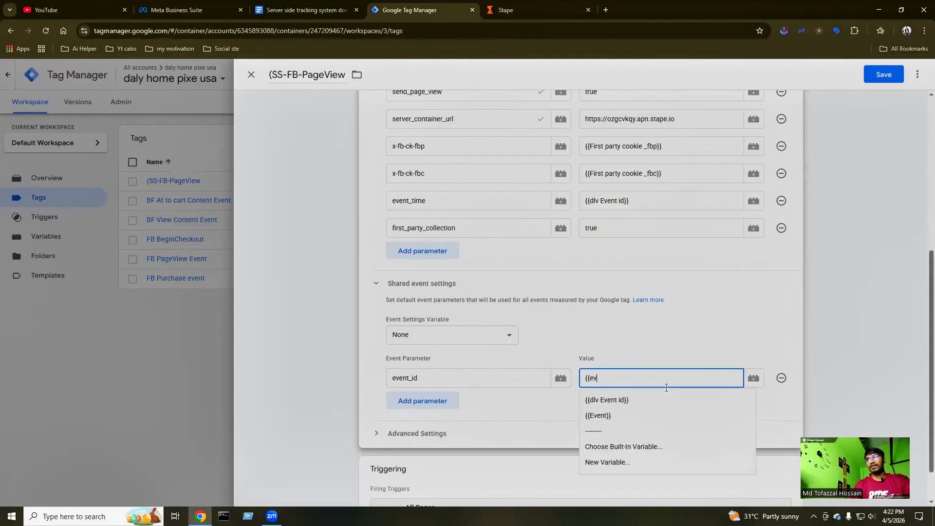
{"action": "left_click", "coordinate": [603, 416]}
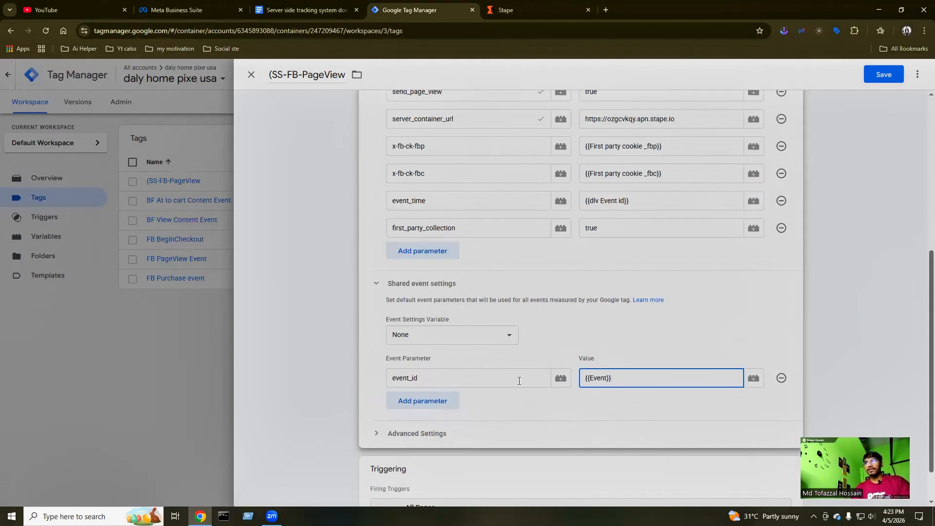
Review the tag's settings, rename it SS-FB-PageView by removing the leading parenthesis, and save it.
{"action": "scroll", "coordinate": [520, 342], "scroll_direction": "up", "scroll_amount": 5}
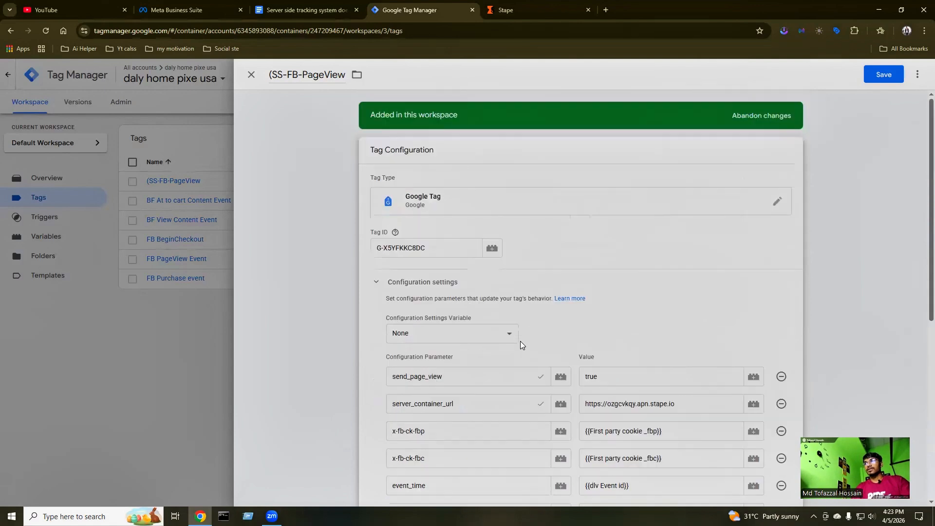
{"action": "scroll", "coordinate": [520, 345], "scroll_direction": "down", "scroll_amount": 7}
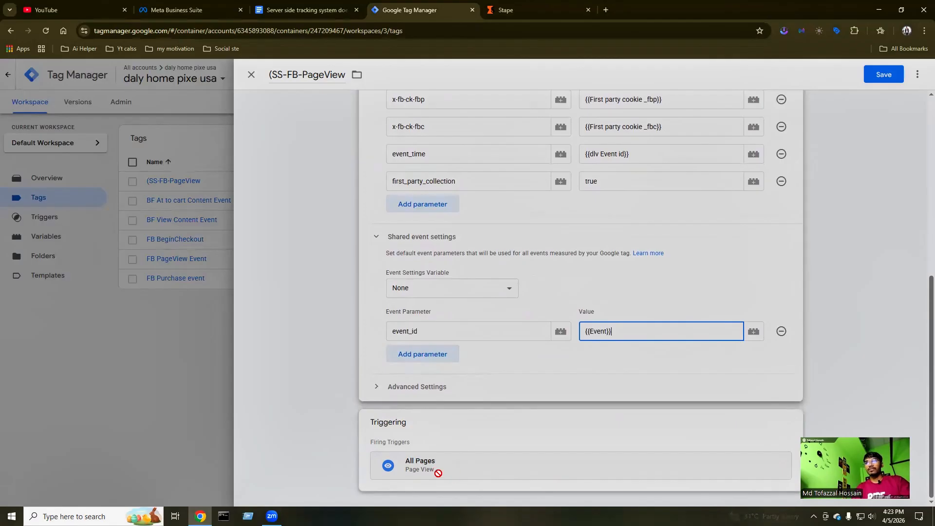
{"action": "scroll", "coordinate": [480, 433], "scroll_direction": "up", "scroll_amount": 7}
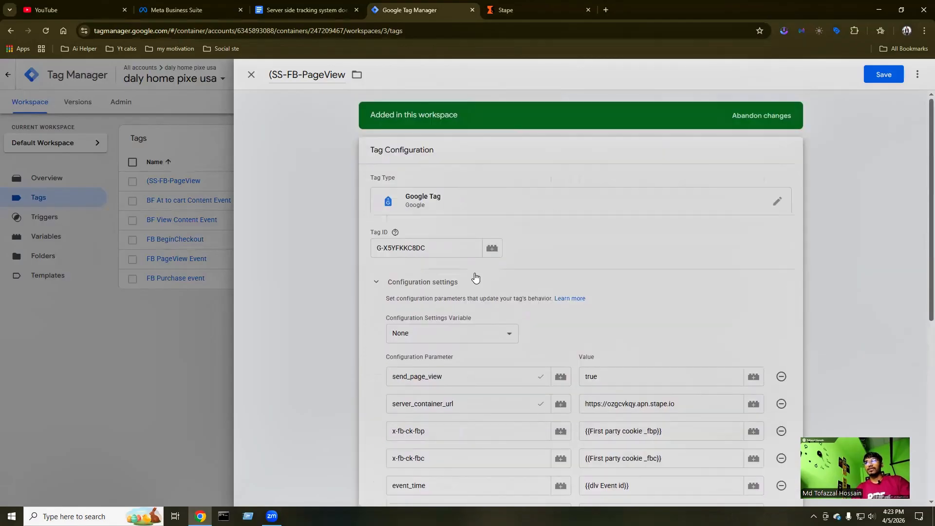
{"action": "left_click", "coordinate": [274, 76]}
{"action": "key", "text": "BackSpace"}
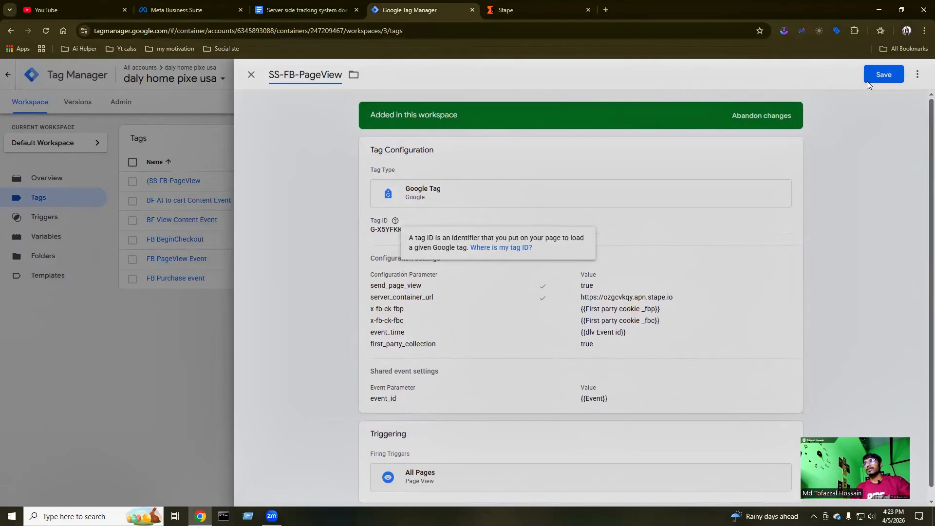
{"action": "left_click", "coordinate": [887, 72]}
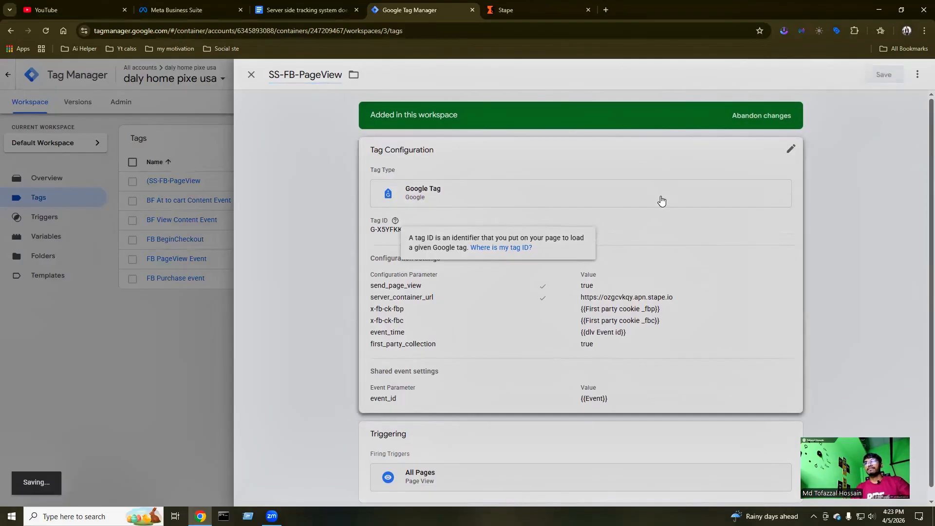
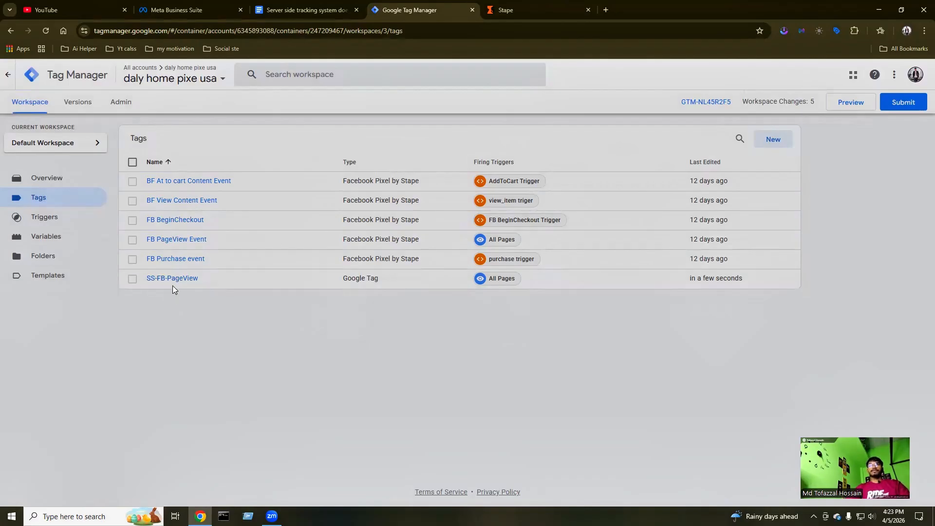
Examine the tag, event parameter and trigger instructions for the view item and add to cart events in the tracking document.
{"action": "left_click", "coordinate": [330, 10]}
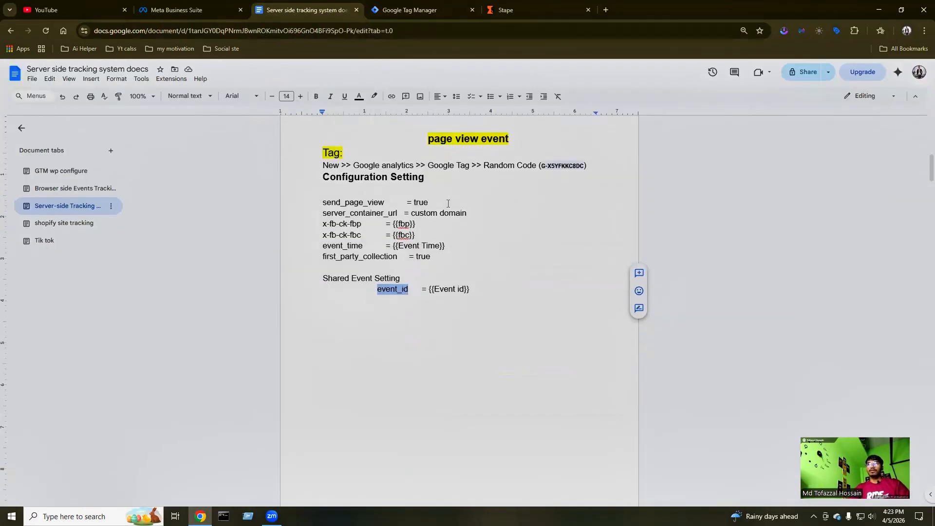
{"action": "scroll", "coordinate": [448, 203], "scroll_direction": "down", "scroll_amount": 1}
{"action": "scroll", "coordinate": [448, 204], "scroll_direction": "down", "scroll_amount": 10}
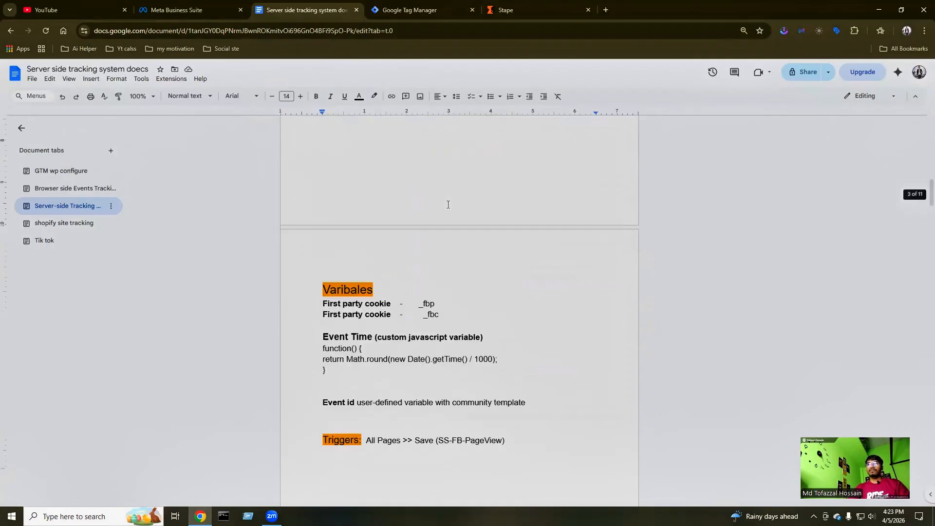
{"action": "scroll", "coordinate": [448, 203], "scroll_direction": "down", "scroll_amount": 5}
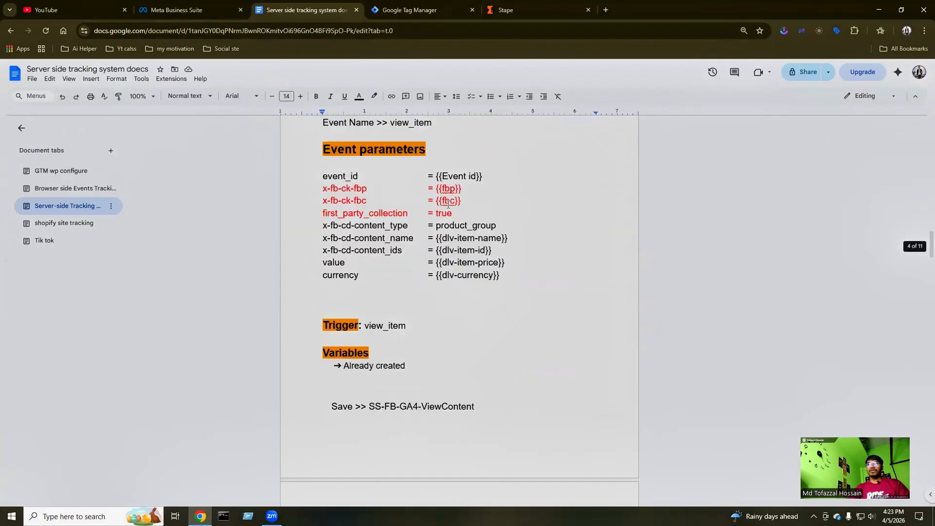
{"action": "scroll", "coordinate": [449, 205], "scroll_direction": "up", "scroll_amount": 3}
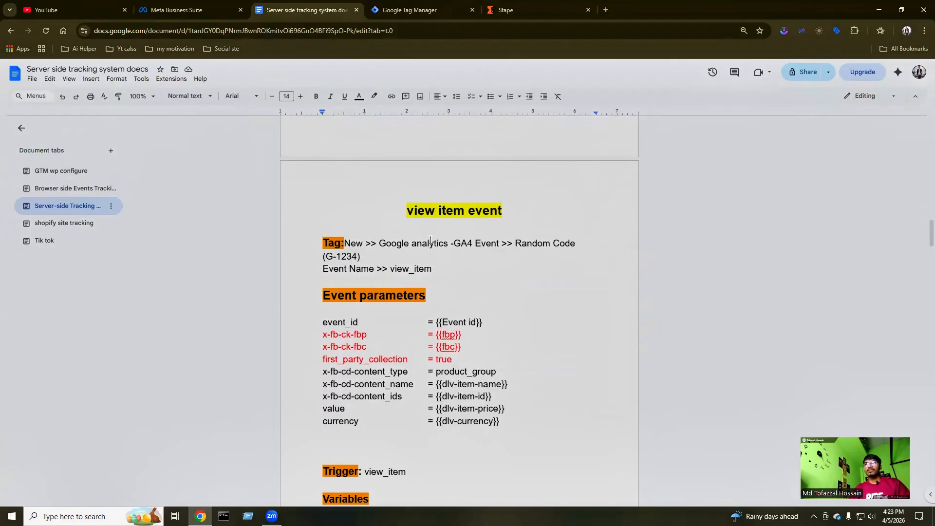
{"action": "scroll", "coordinate": [432, 240], "scroll_direction": "down", "scroll_amount": 1}
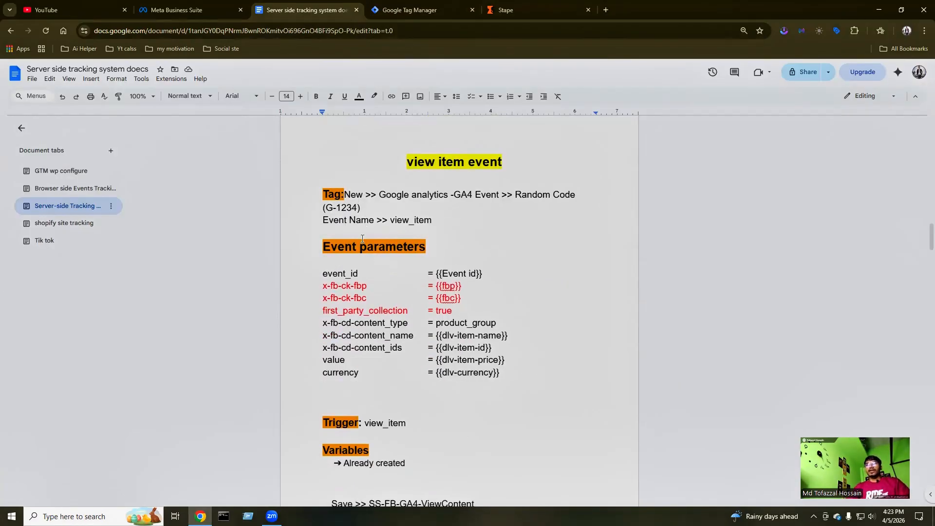
{"action": "scroll", "coordinate": [375, 287], "scroll_direction": "down", "scroll_amount": 4}
{"action": "scroll", "coordinate": [375, 287], "scroll_direction": "down", "scroll_amount": 3}
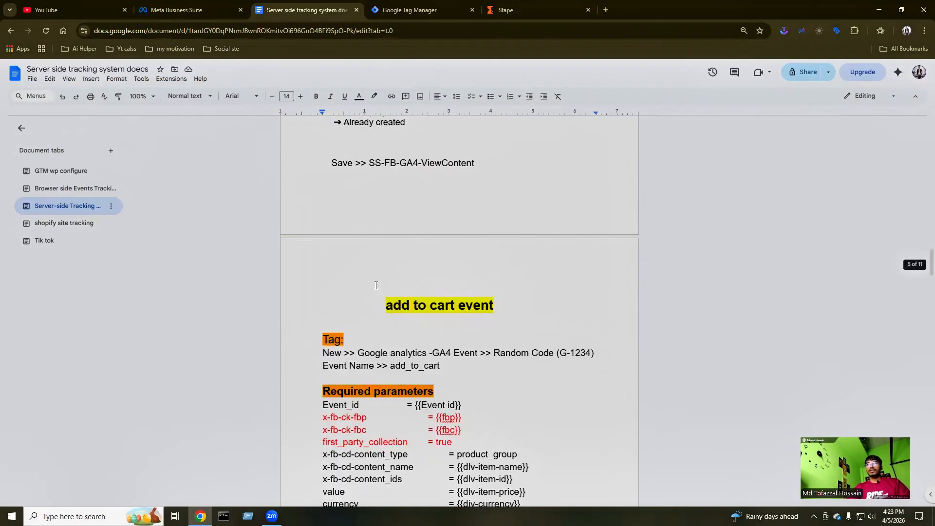
{"action": "scroll", "coordinate": [381, 284], "scroll_direction": "up", "scroll_amount": 4}
{"action": "scroll", "coordinate": [373, 238], "scroll_direction": "up", "scroll_amount": 2}
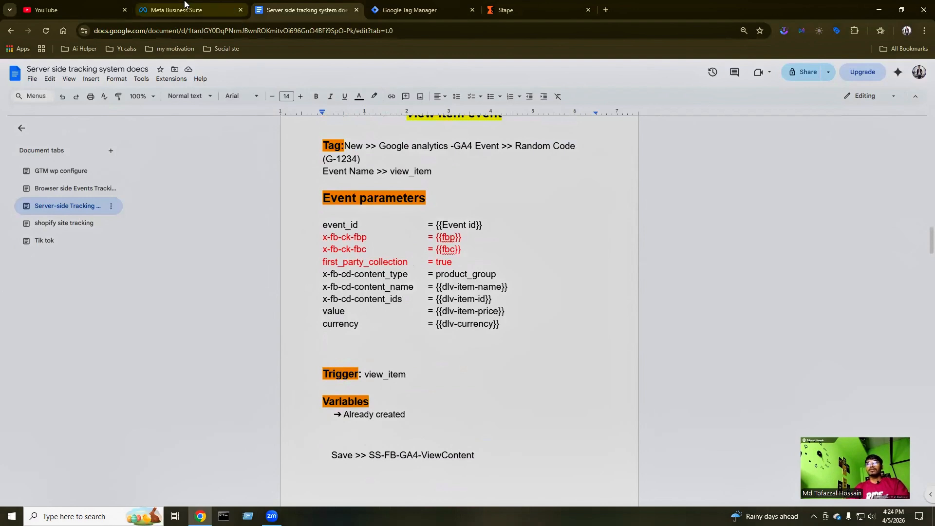
Move the Tag Manager browser tab ahead of the tracking document and start a new user-defined variable.
{"action": "left_click_drag", "start_coordinate": [440, 6], "coordinate": [312, 8]}
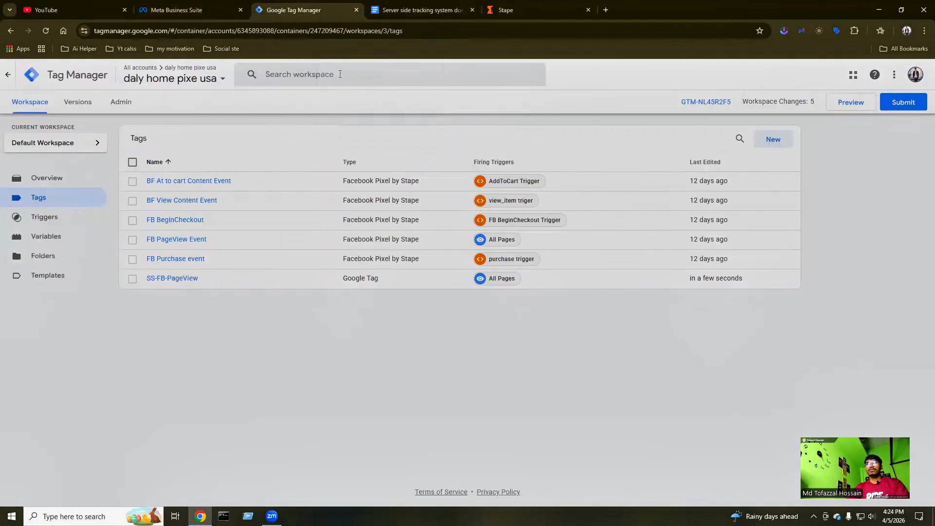
{"action": "left_click", "coordinate": [61, 243]}
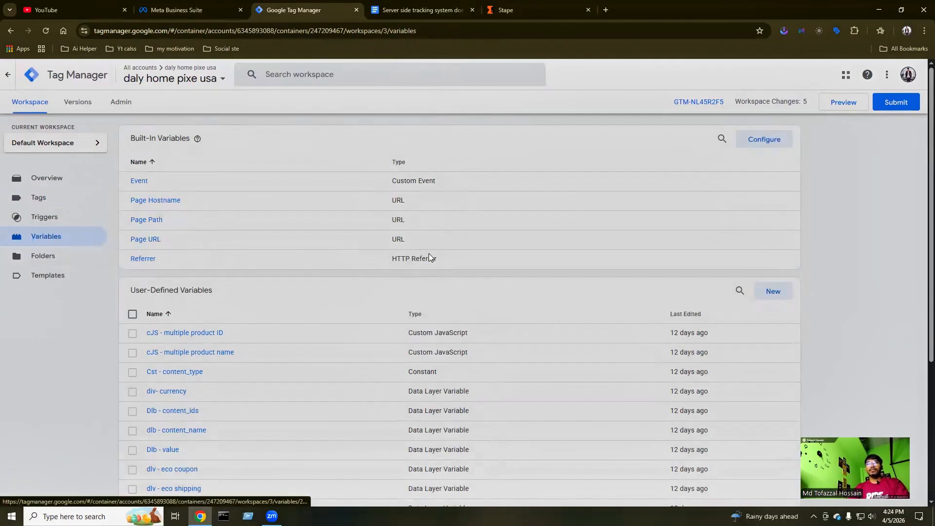
{"action": "left_click", "coordinate": [774, 296]}
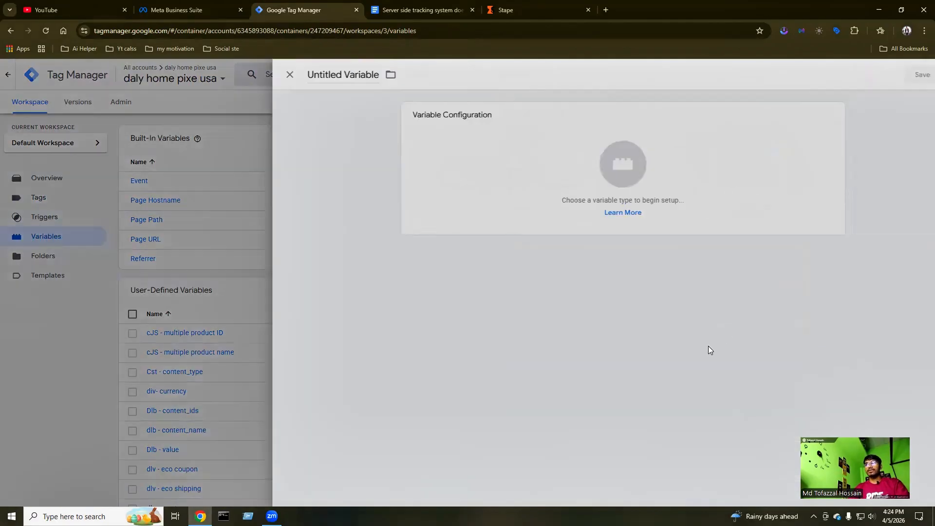
Copy the parameter name first_party_collection from the view item event's parameters in the tracking document.
{"action": "left_click", "coordinate": [404, 6]}
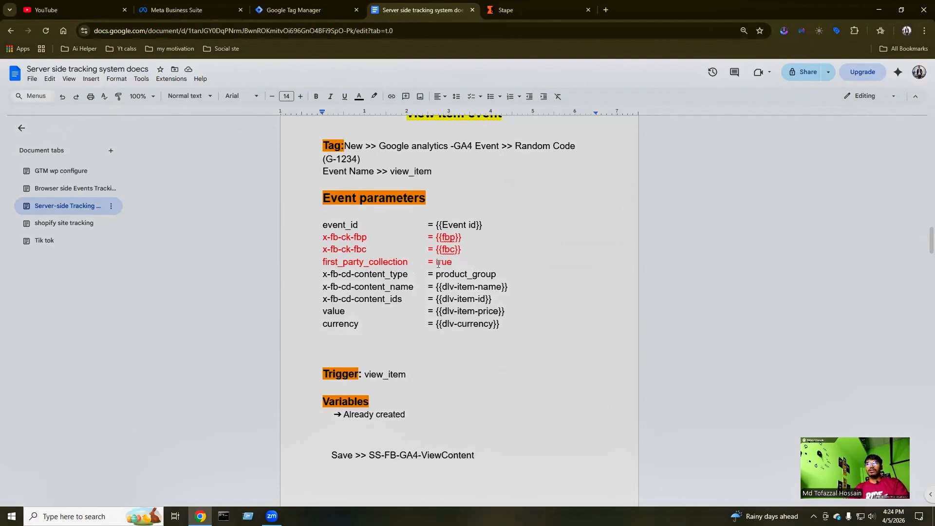
{"action": "left_click_drag", "start_coordinate": [436, 263], "coordinate": [454, 262]}
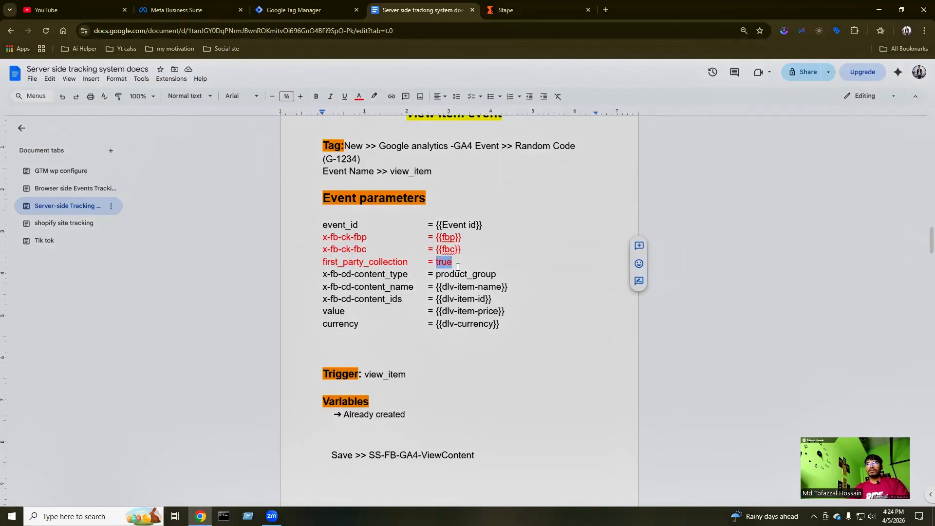
{"action": "left_click", "coordinate": [434, 264]}
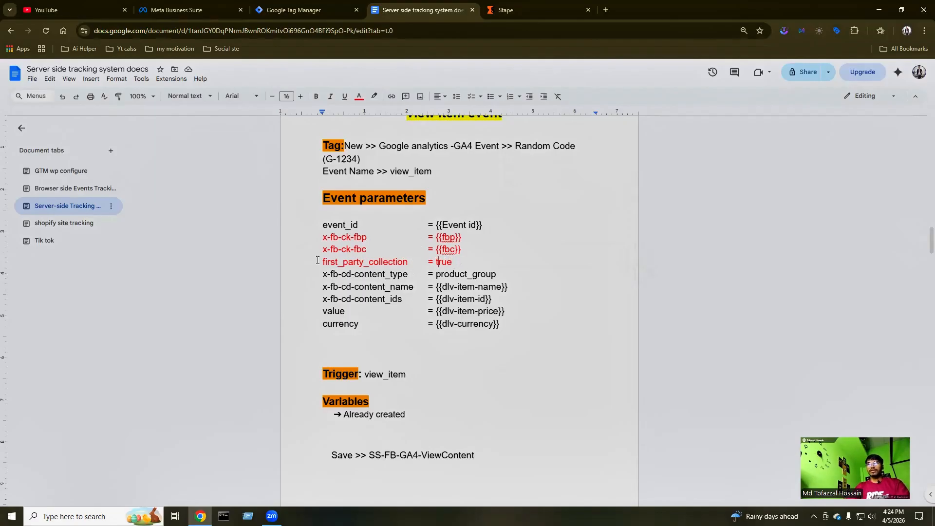
{"action": "left_click_drag", "start_coordinate": [322, 261], "coordinate": [407, 263]}
{"action": "key", "text": "ctrl+c"}
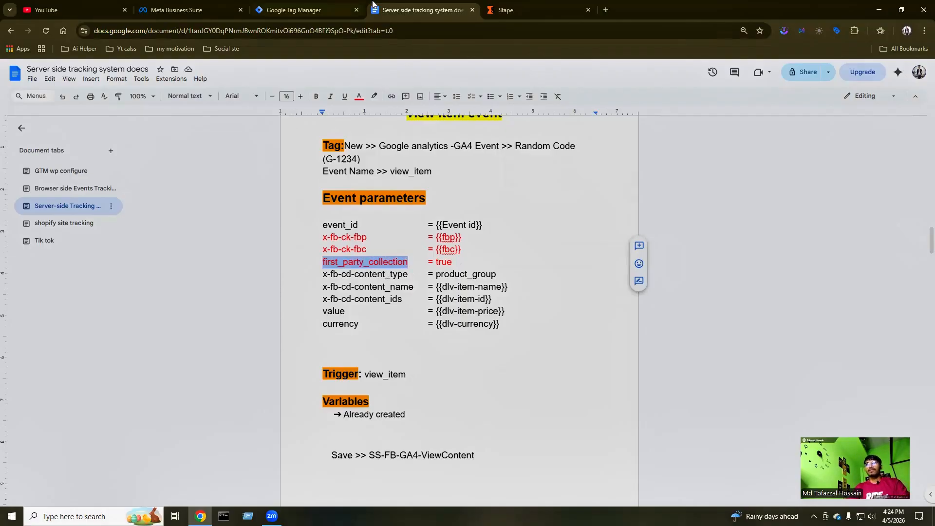
Back in Tag Manager, make the new variable a Constant and name it first_party_collection.
{"action": "left_click", "coordinate": [316, 8]}
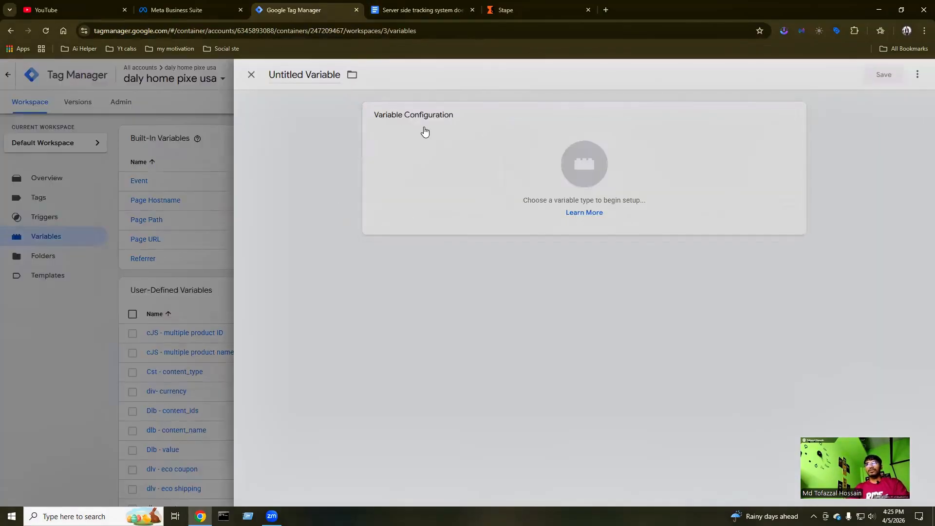
{"action": "left_click", "coordinate": [786, 117]}
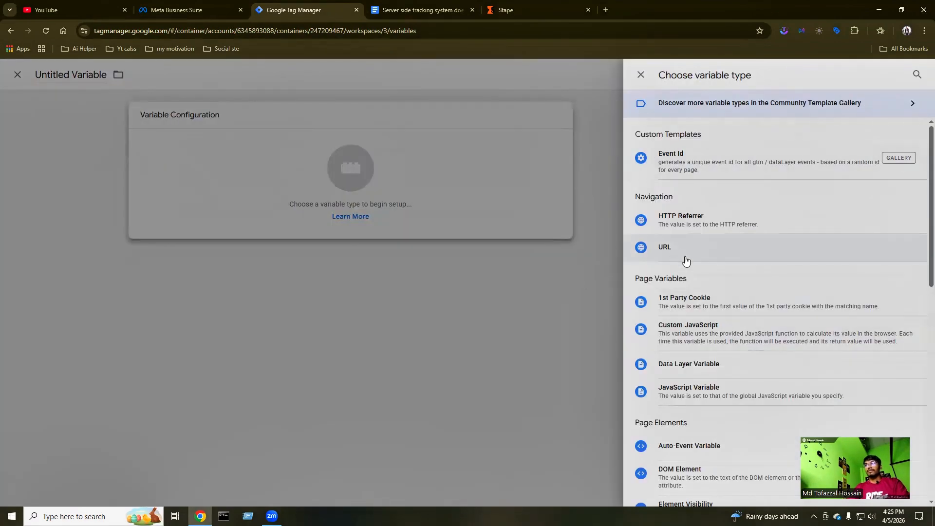
{"action": "scroll", "coordinate": [701, 311], "scroll_direction": "down", "scroll_amount": 1}
{"action": "scroll", "coordinate": [702, 311], "scroll_direction": "down", "scroll_amount": 3}
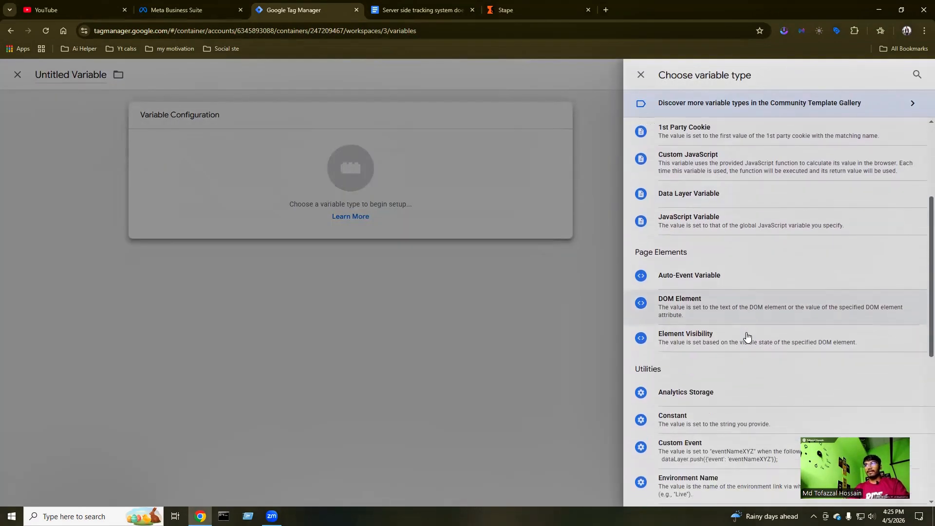
{"action": "scroll", "coordinate": [723, 361], "scroll_direction": "down", "scroll_amount": 1}
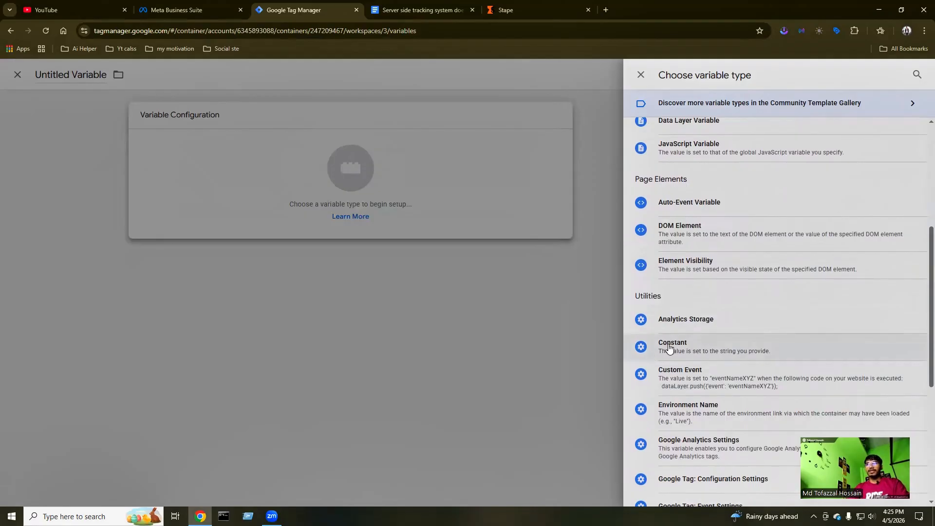
{"action": "left_click", "coordinate": [718, 342]}
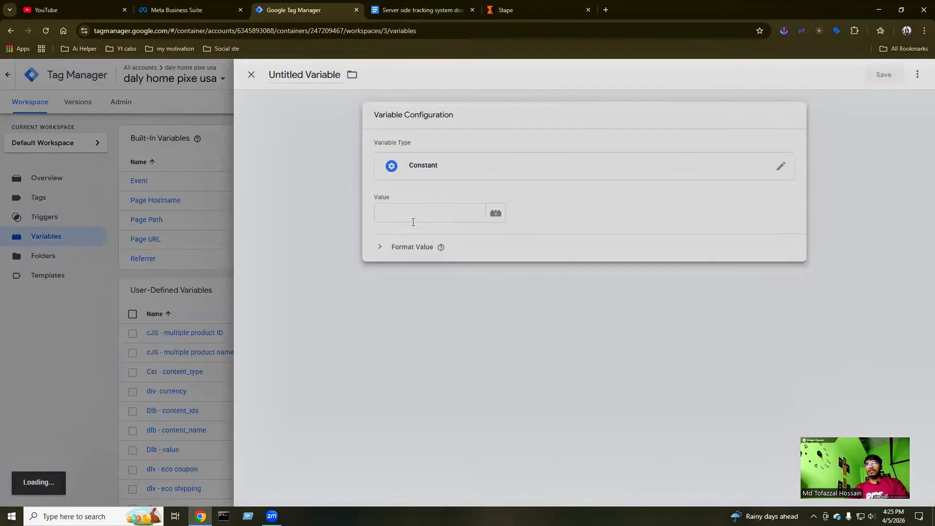
{"action": "left_click", "coordinate": [306, 77]}
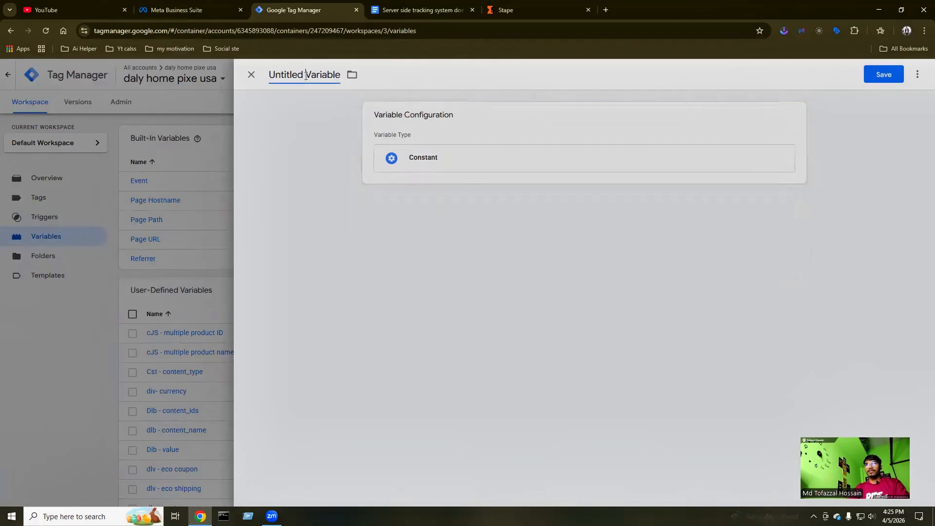
{"action": "triple_click", "coordinate": [306, 77]}
{"action": "key", "text": "ctrl+v"}
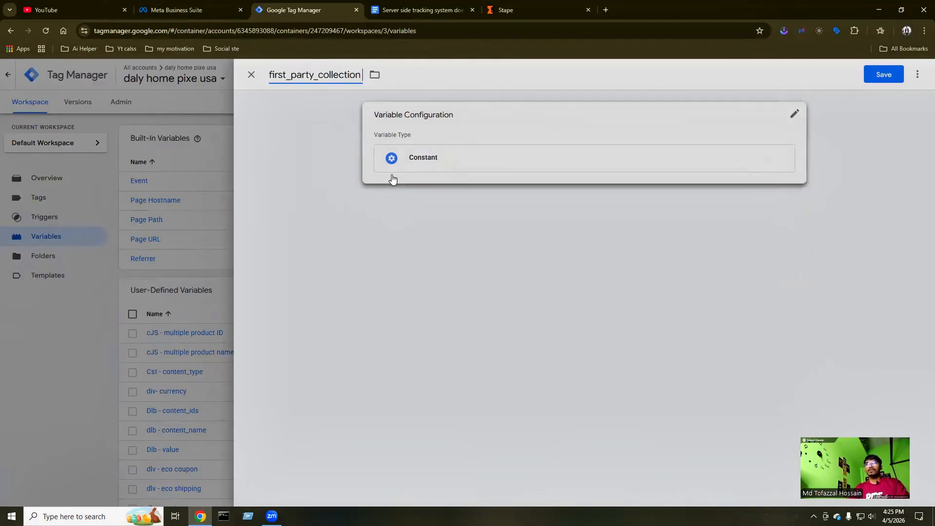
Switch to the tracking document and copy the value true assigned to first_party_collection in the view item event parameters.
{"action": "left_click", "coordinate": [410, 12]}
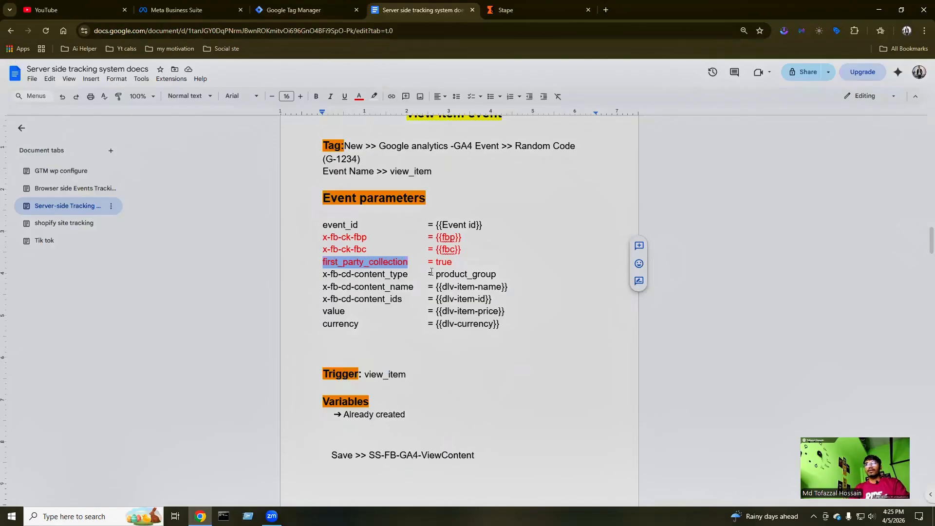
{"action": "left_click_drag", "start_coordinate": [435, 263], "coordinate": [452, 262]}
{"action": "key", "text": "ctrl+c"}
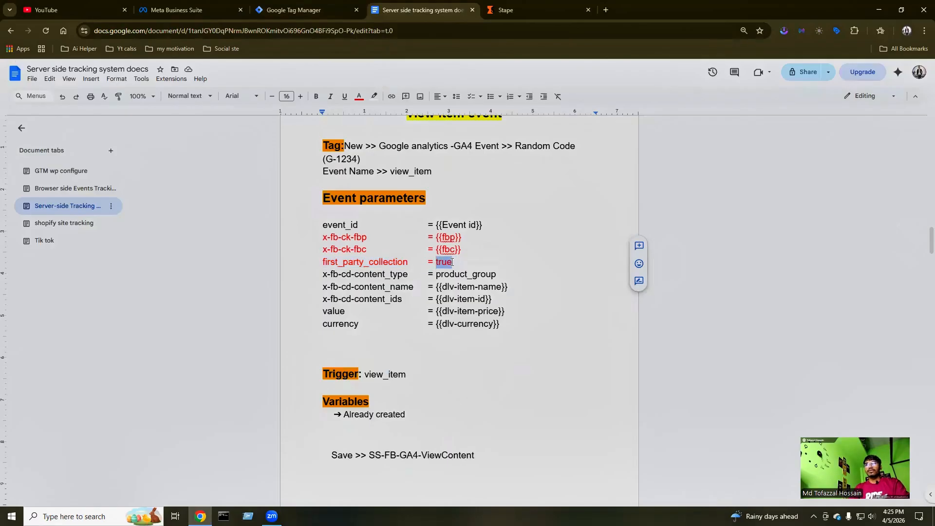
Back in Tag Manager, set the first_party_collection constant's value to true and save the variable.
{"action": "left_click", "coordinate": [306, 10]}
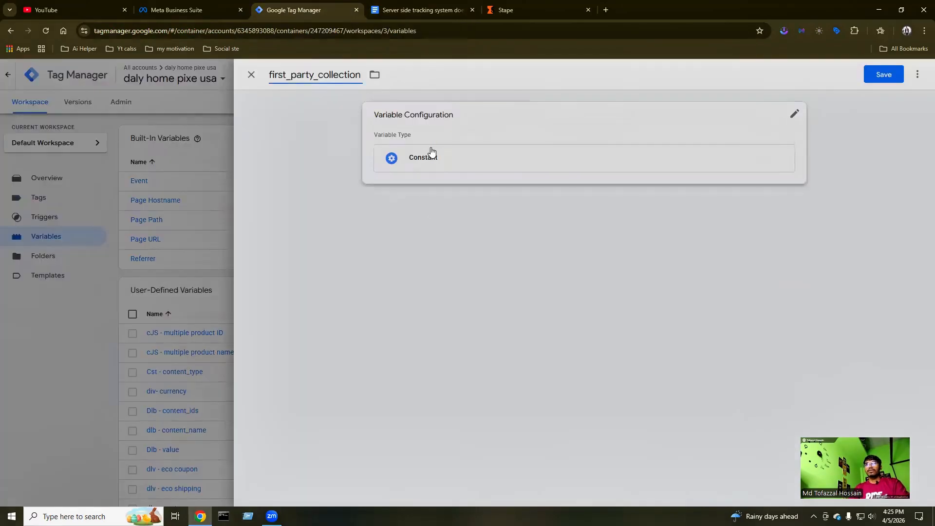
{"action": "left_click", "coordinate": [511, 150]}
{"action": "left_click", "coordinate": [399, 206]}
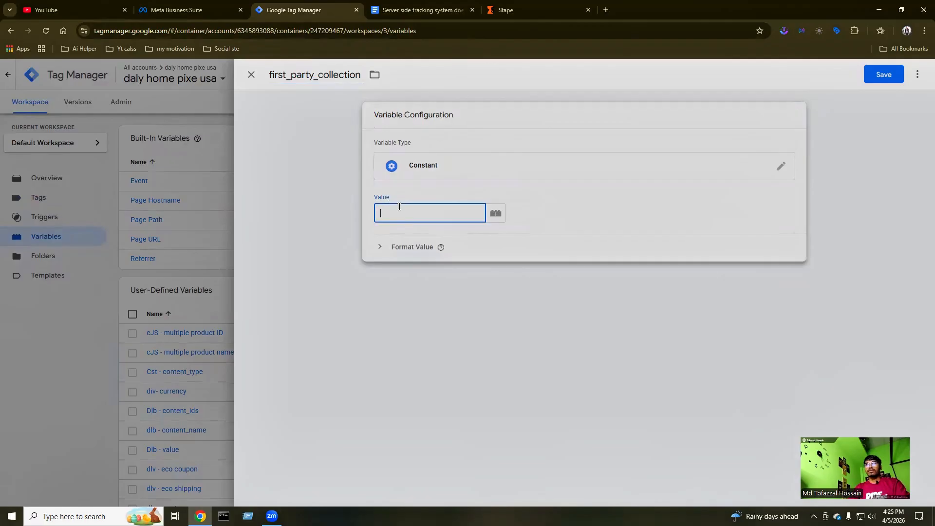
{"action": "key", "text": "ctrl+v"}
{"action": "left_click", "coordinate": [360, 75]}
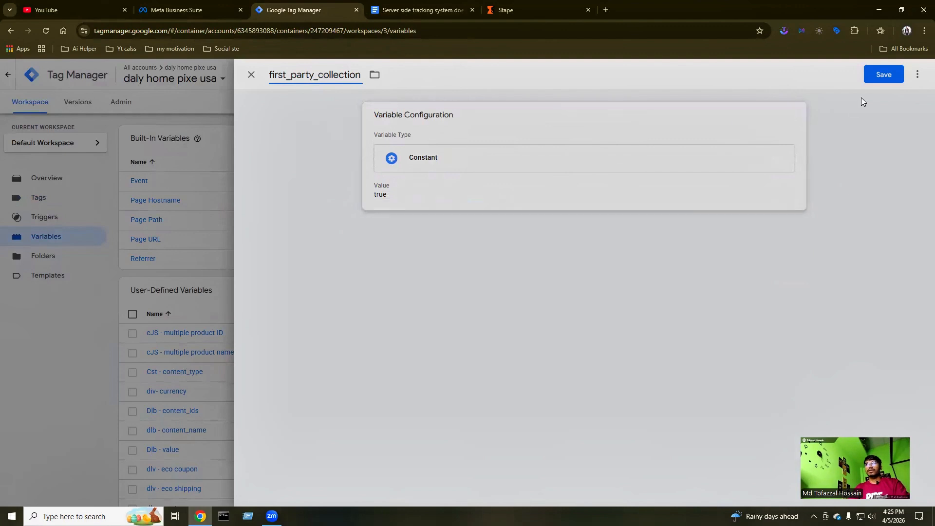
{"action": "left_click", "coordinate": [876, 76]}
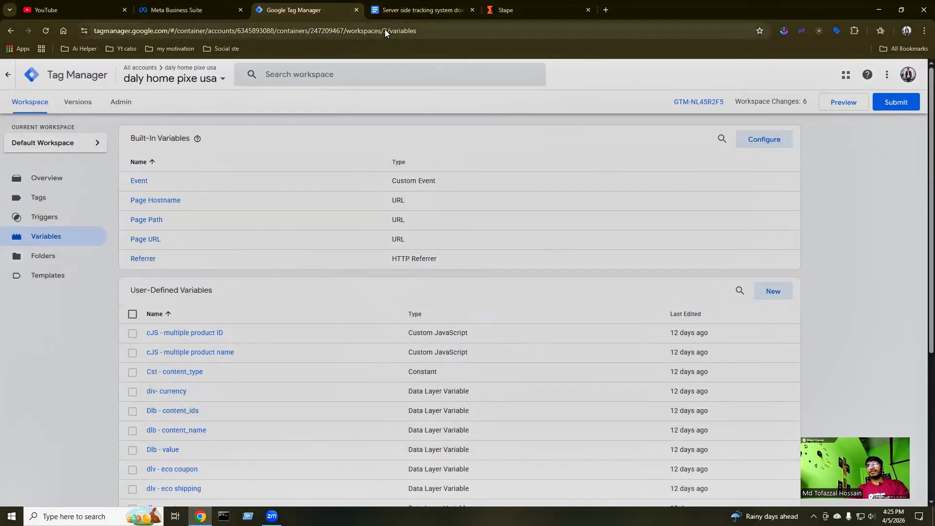
Check the x-fb-cd-content_type parameter in the tracking document and create a new user-defined variable of type Constant in Tag Manager.
{"action": "left_click", "coordinate": [388, 11]}
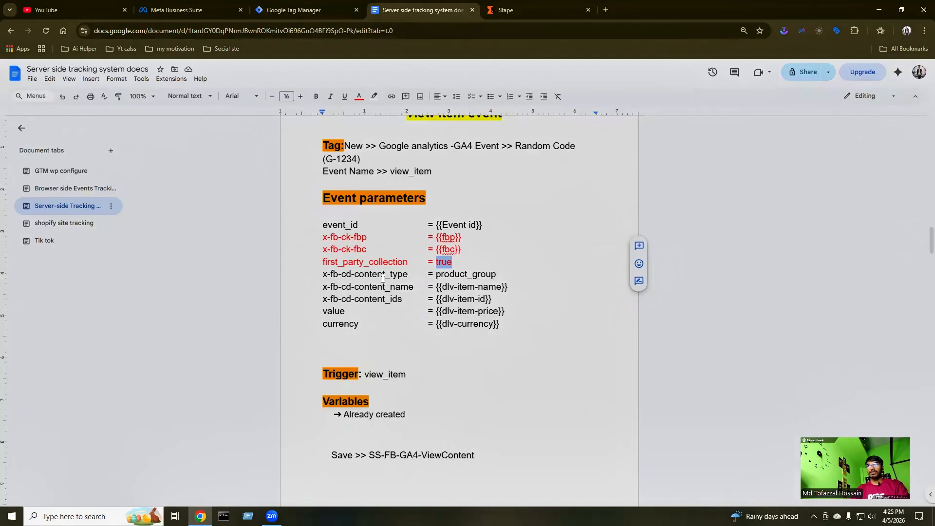
{"action": "left_click_drag", "start_coordinate": [322, 274], "coordinate": [335, 274]}
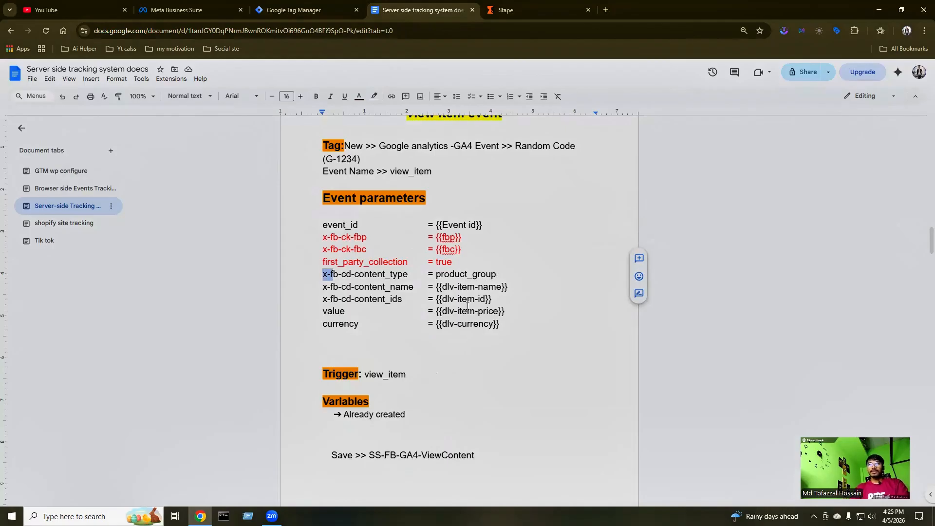
{"action": "left_click", "coordinate": [283, 10]}
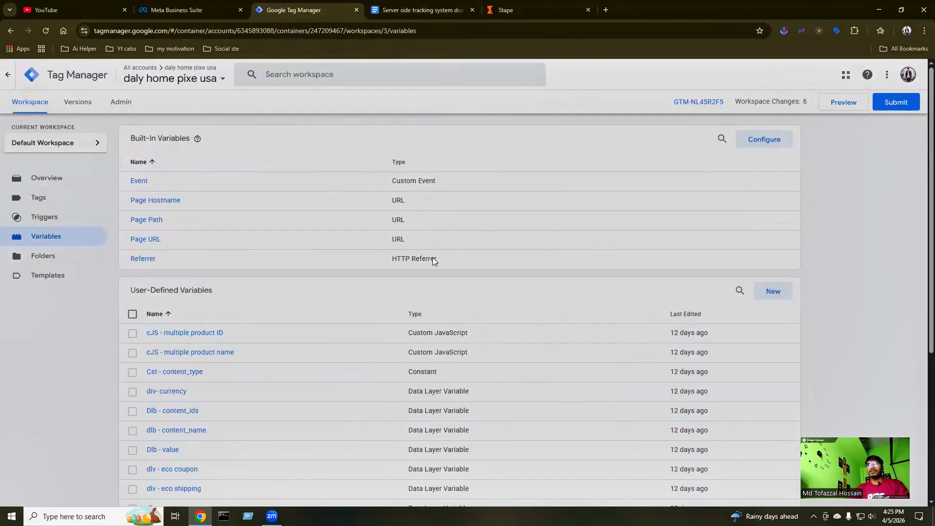
{"action": "left_click", "coordinate": [772, 291]}
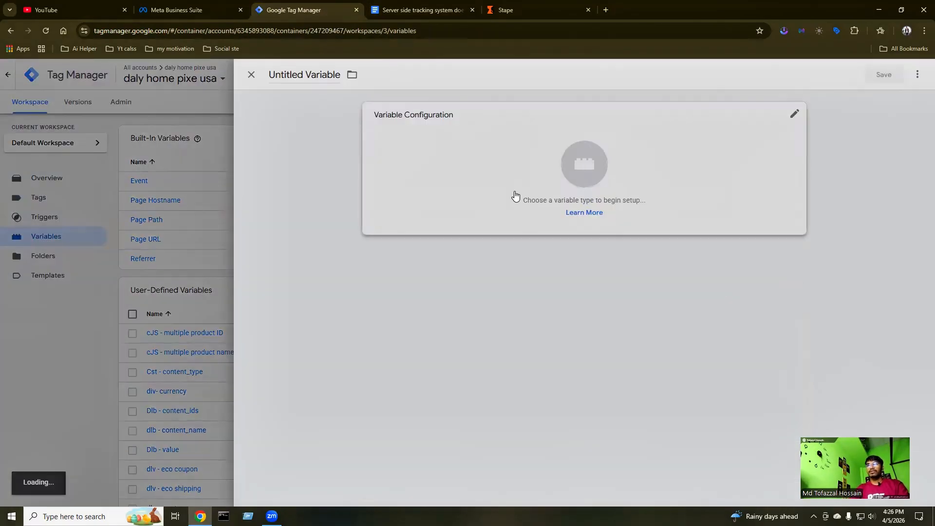
{"action": "left_click", "coordinate": [694, 147]}
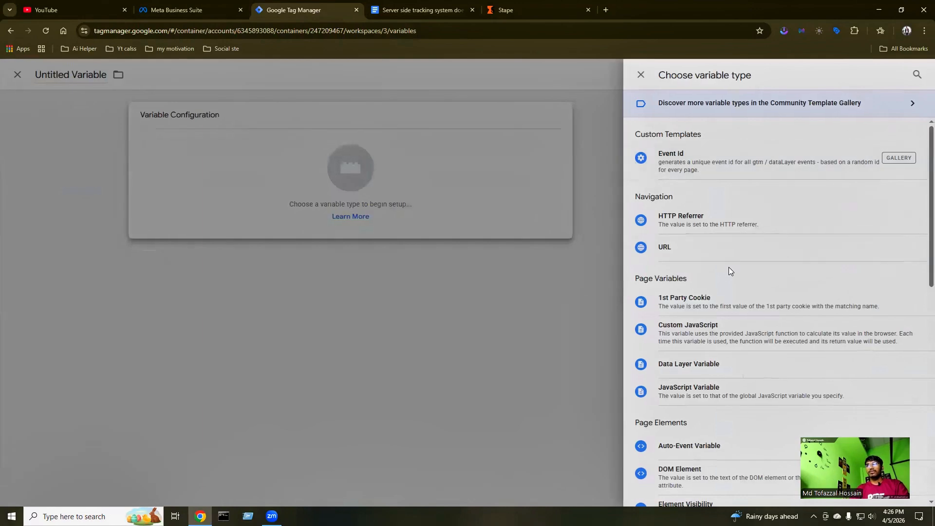
{"action": "scroll", "coordinate": [731, 278], "scroll_direction": "down", "scroll_amount": 2}
{"action": "scroll", "coordinate": [732, 285], "scroll_direction": "down", "scroll_amount": 1}
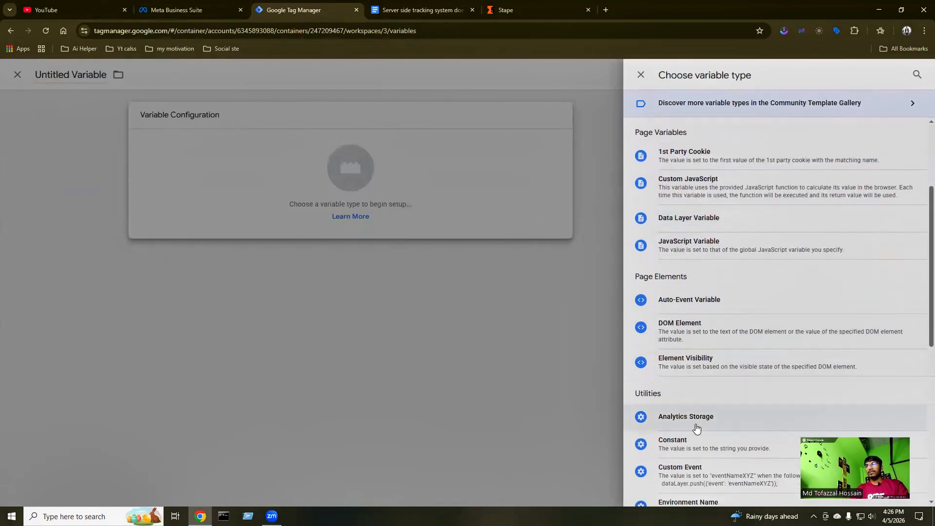
{"action": "left_click", "coordinate": [669, 446]}
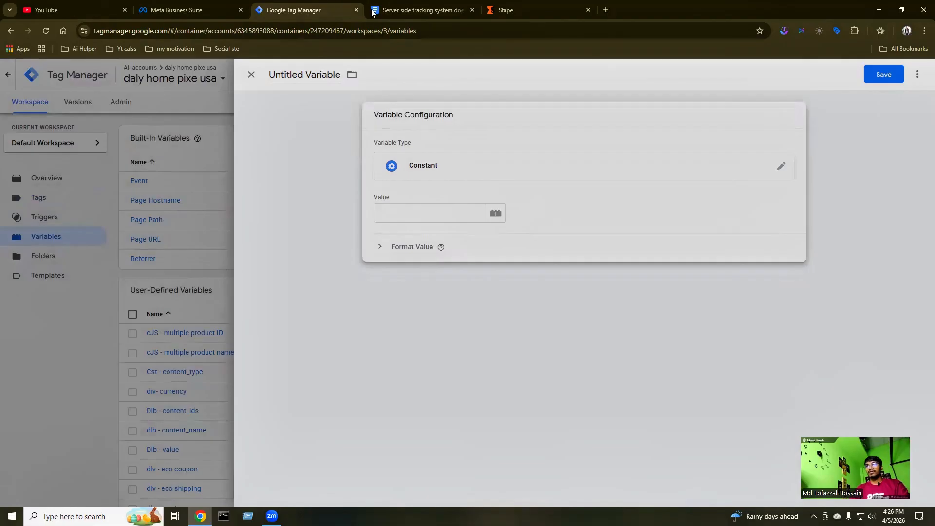
Copy product_group from the tracking document and enter it as the new constant's value in Tag Manager.
{"action": "left_click", "coordinate": [400, 9]}
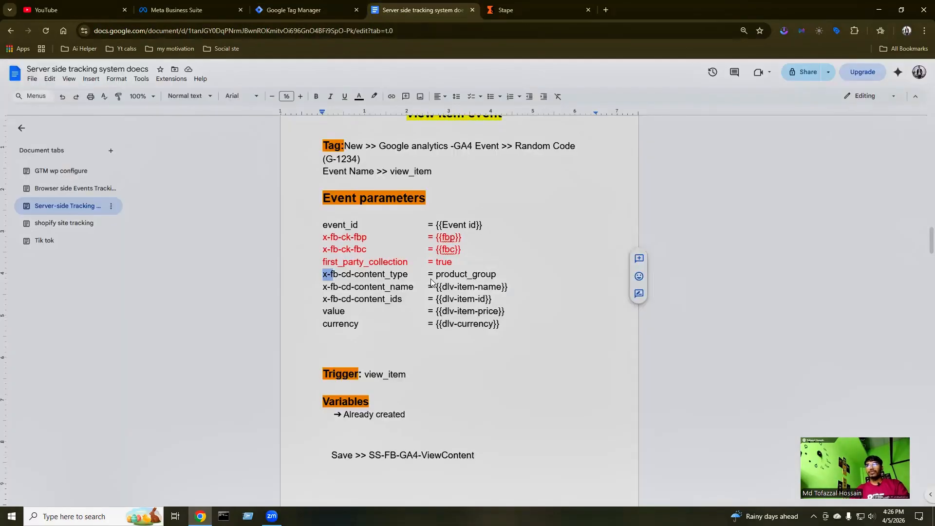
{"action": "left_click_drag", "start_coordinate": [436, 274], "coordinate": [495, 276]}
{"action": "key", "text": "ctrl+c"}
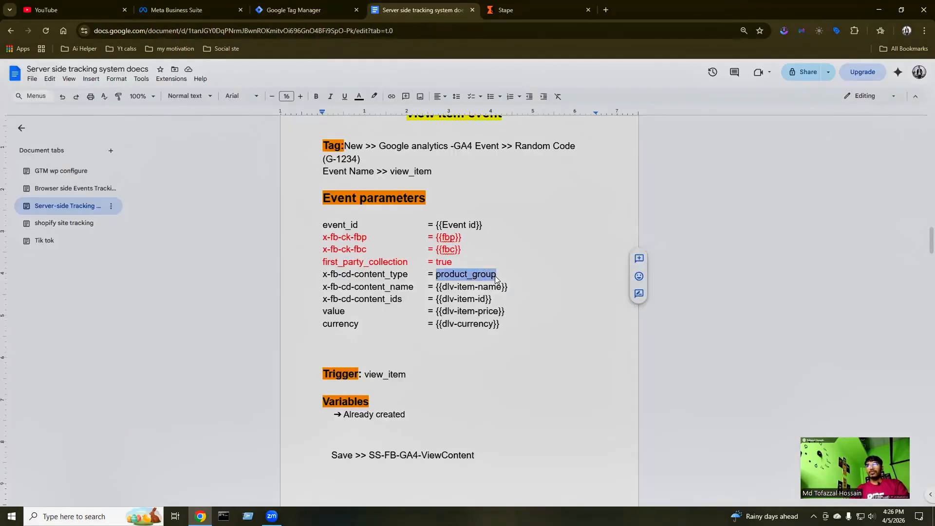
{"action": "left_click", "coordinate": [281, 10]}
{"action": "left_click", "coordinate": [407, 216]}
{"action": "key", "text": "ctrl+v"}
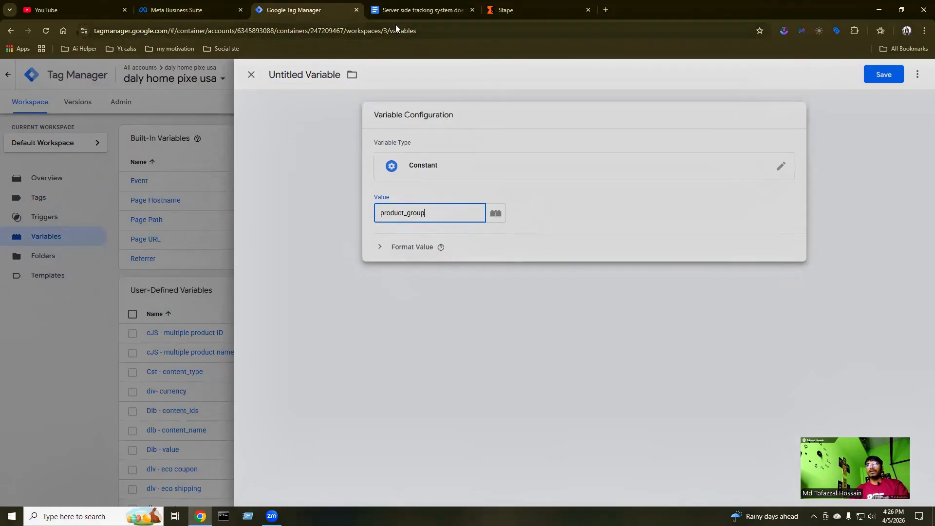
Copy the parameter name x-fb-cd-content_type from the tracking document and use it as the new variable's name in Tag Manager.
{"action": "left_click", "coordinate": [395, 12]}
{"action": "left_click_drag", "start_coordinate": [323, 274], "coordinate": [409, 275]}
{"action": "key", "text": "ctrl+c"}
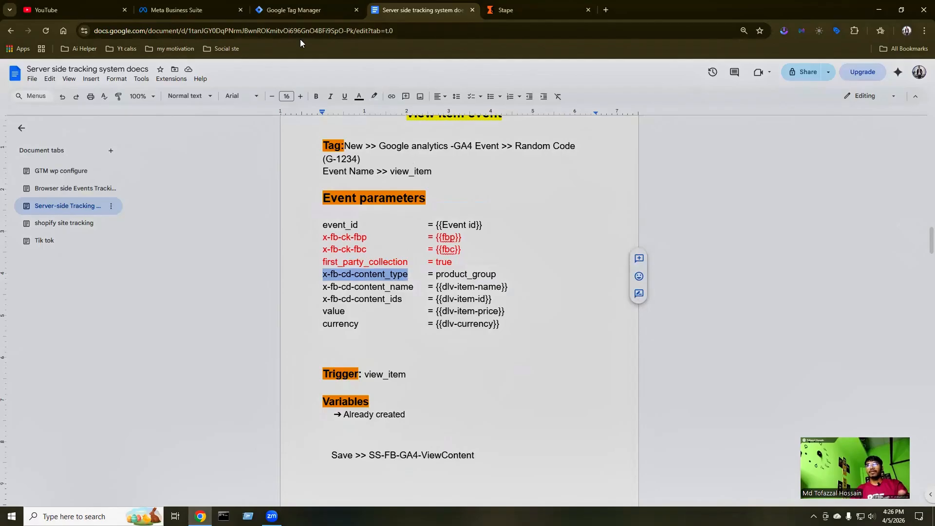
{"action": "left_click", "coordinate": [301, 8]}
{"action": "left_click", "coordinate": [306, 74]}
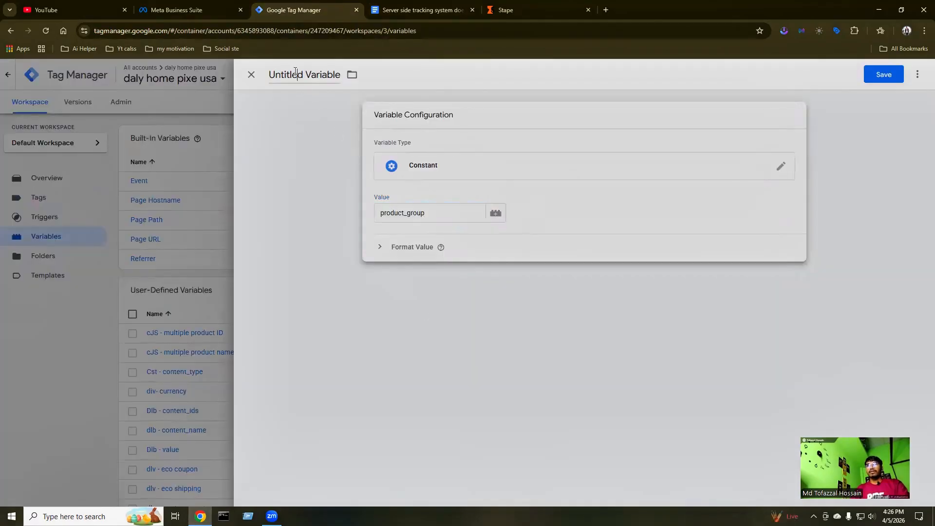
{"action": "key", "text": "ctrl+a"}
{"action": "key", "text": "ctrl+v"}
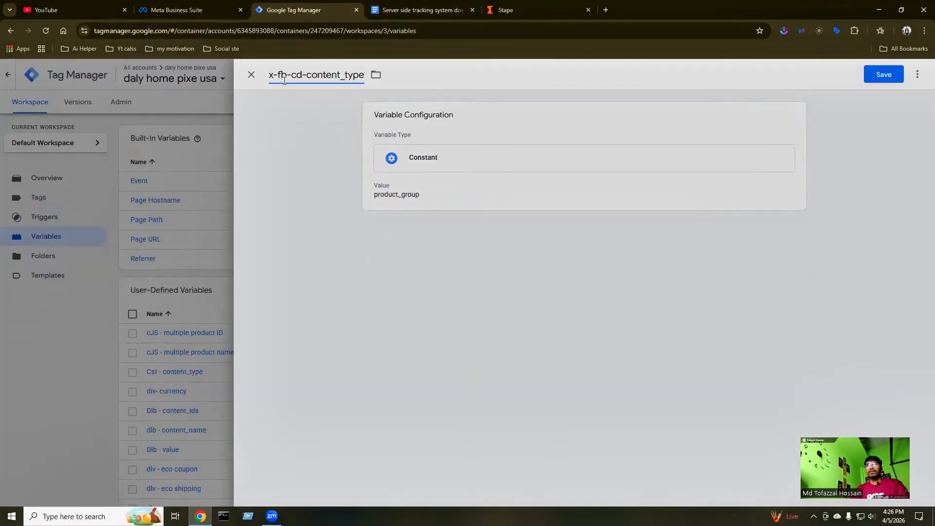
Replace the x-fb-cd- prefix so the variable is named cst content_type, and save it.
{"action": "left_click_drag", "start_coordinate": [307, 76], "coordinate": [251, 74]}
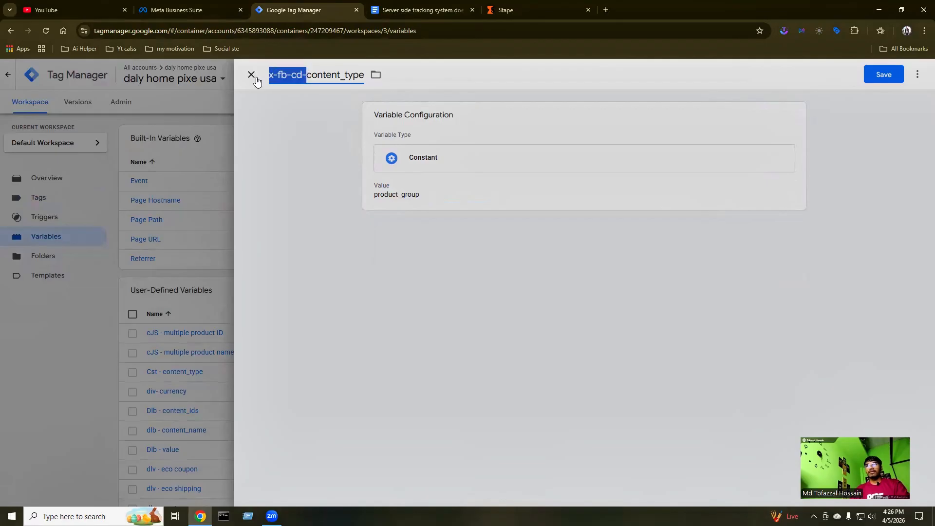
{"action": "key", "text": "BackSpace"}
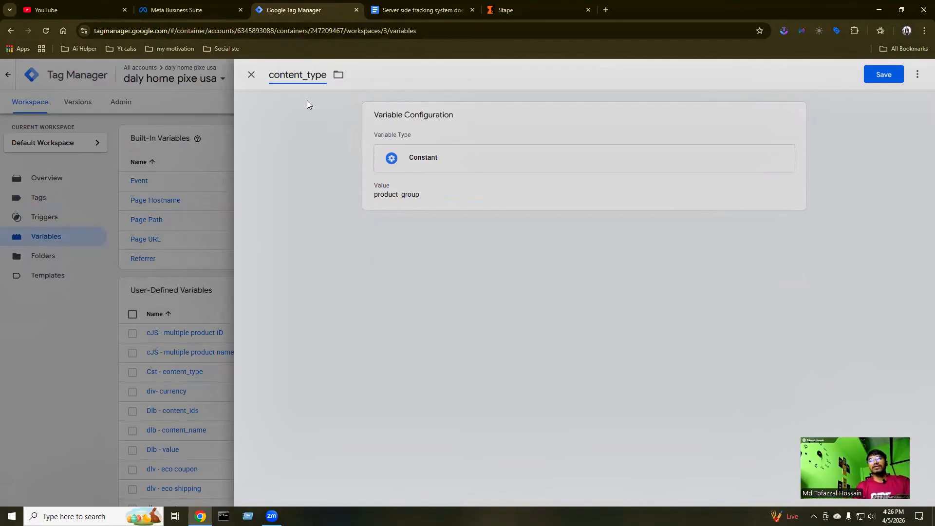
{"action": "type", "text": "cst"}
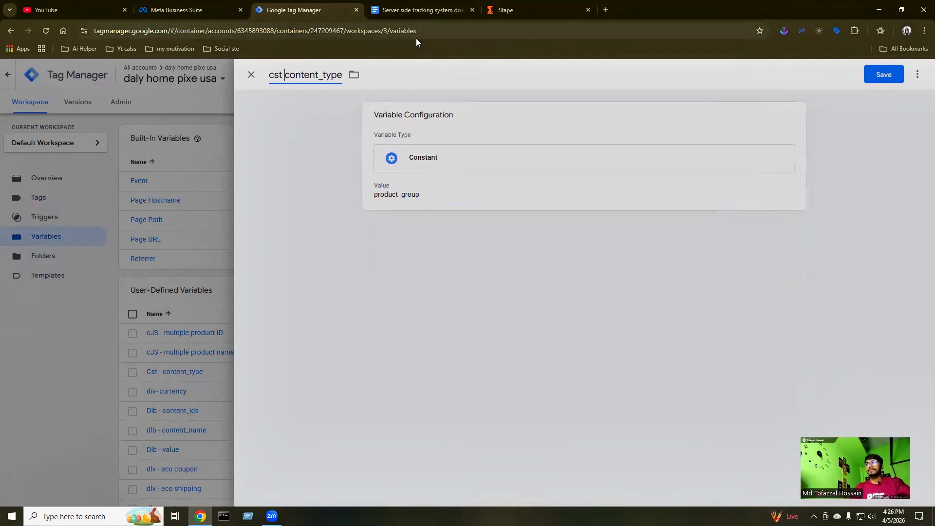
{"action": "left_click", "coordinate": [881, 81]}
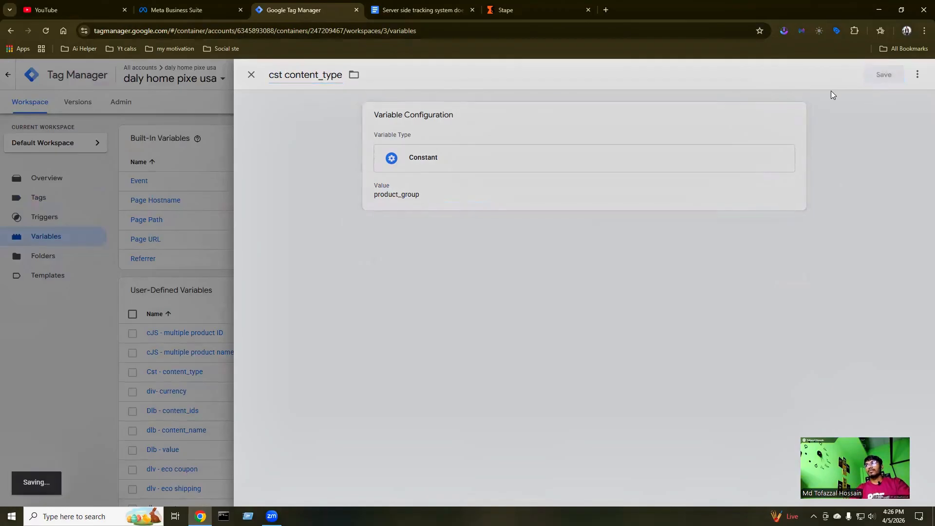
Review the view item event's tag, parameter, trigger and tag name instructions in the tracking document.
{"action": "left_click", "coordinate": [387, 8]}
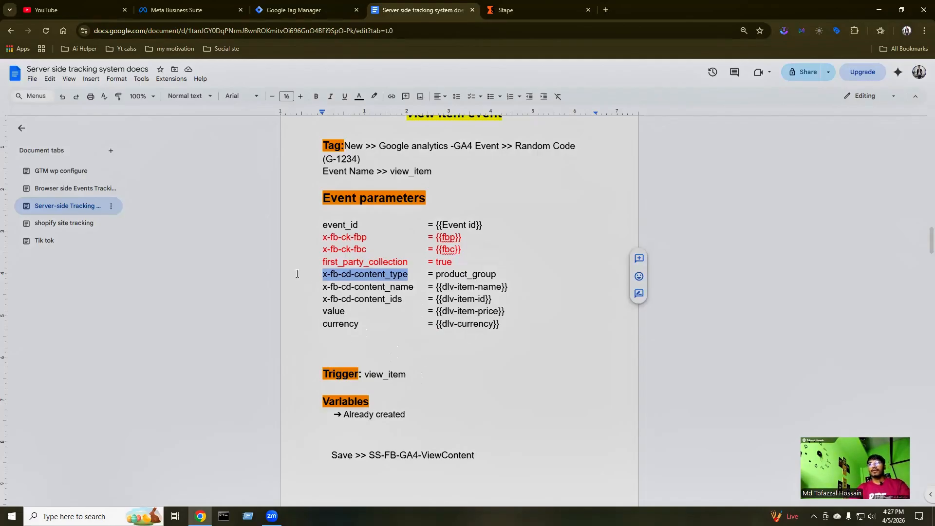
{"action": "scroll", "coordinate": [354, 304], "scroll_direction": "down", "scroll_amount": 1}
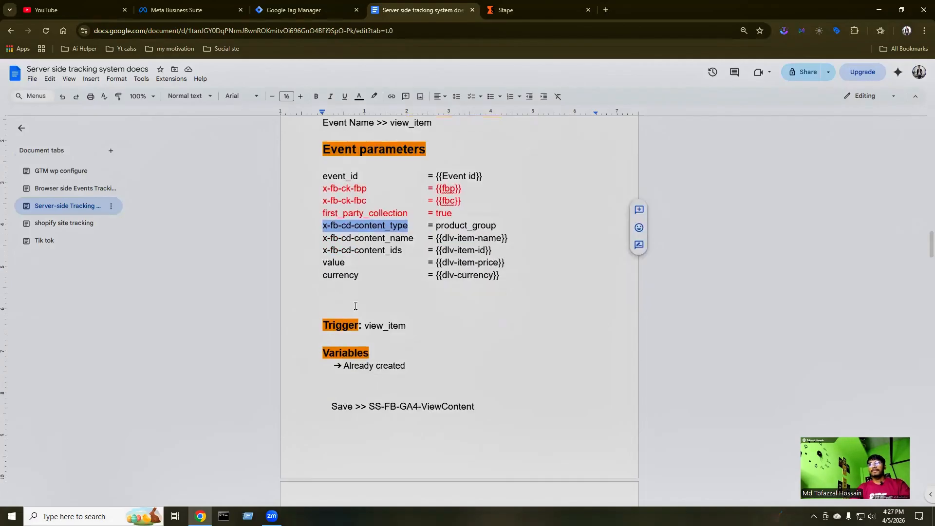
{"action": "scroll", "coordinate": [388, 331], "scroll_direction": "up", "scroll_amount": 3}
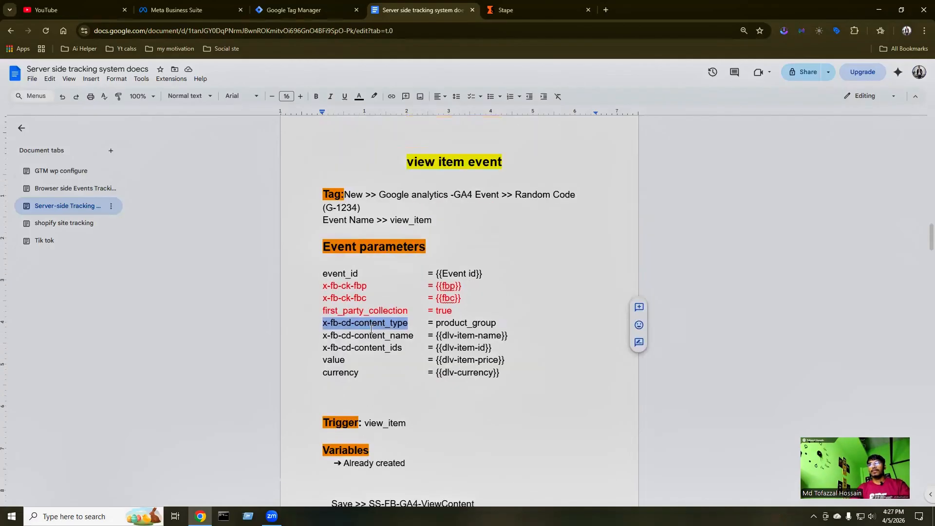
{"action": "scroll", "coordinate": [374, 330], "scroll_direction": "down", "scroll_amount": 2}
{"action": "scroll", "coordinate": [344, 293], "scroll_direction": "up", "scroll_amount": 2}
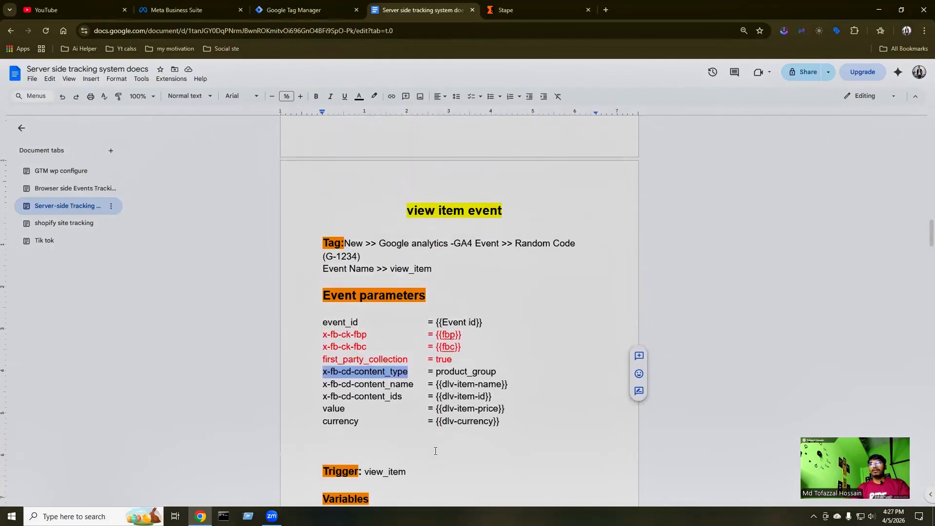
{"action": "scroll", "coordinate": [402, 395], "scroll_direction": "down", "scroll_amount": 3}
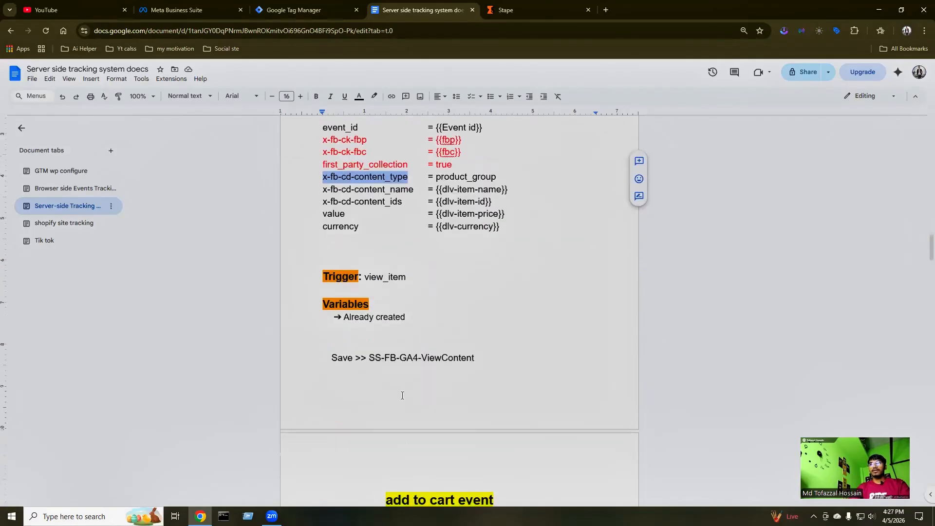
{"action": "scroll", "coordinate": [402, 395], "scroll_direction": "up", "scroll_amount": 1}
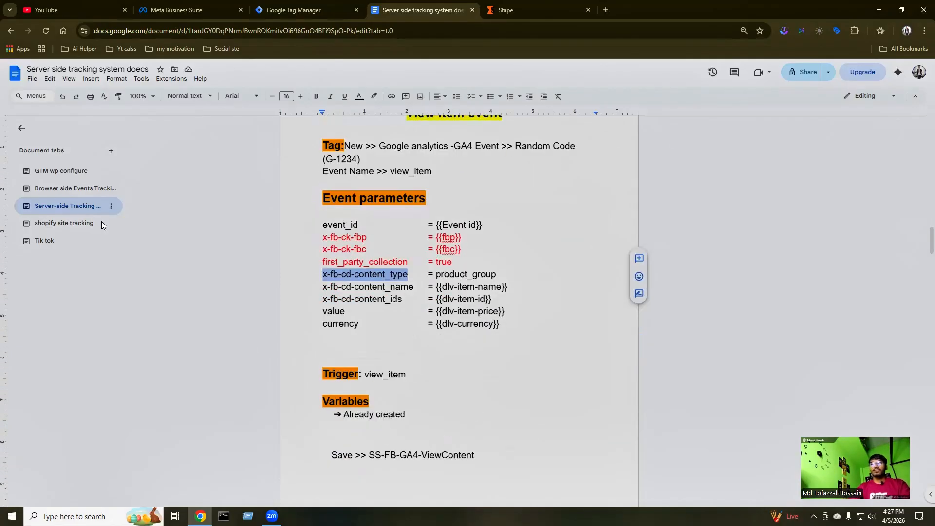
Switch to Tag Manager and create a new tag of type Google Analytics: GA4 Event.
{"action": "left_click", "coordinate": [288, 10]}
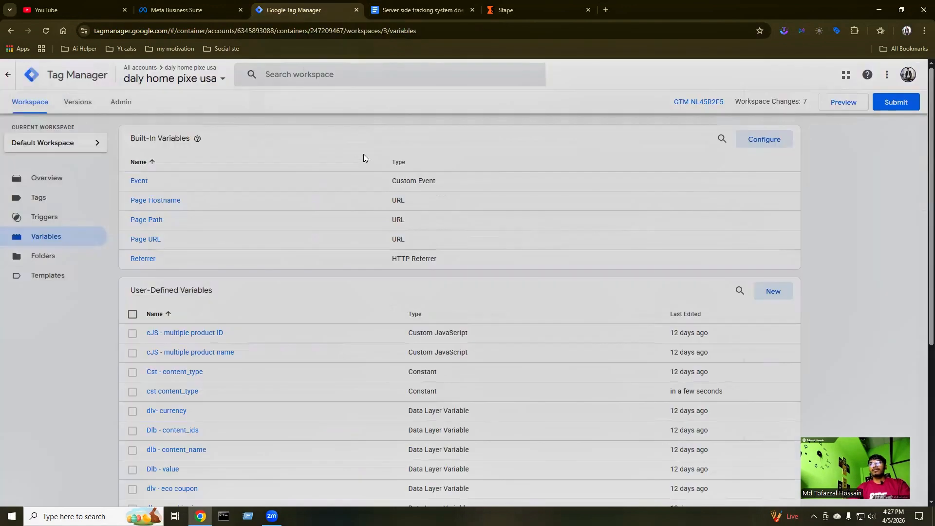
{"action": "left_click", "coordinate": [46, 218]}
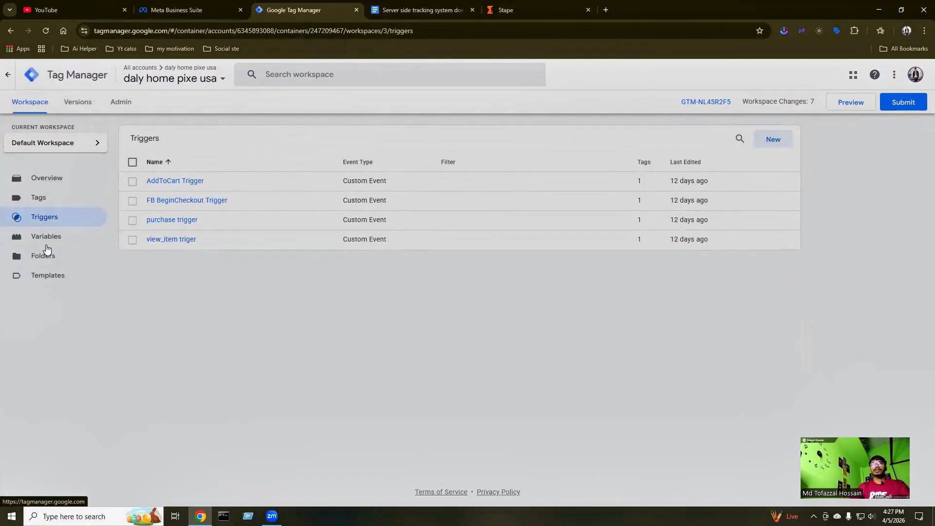
{"action": "left_click", "coordinate": [46, 200]}
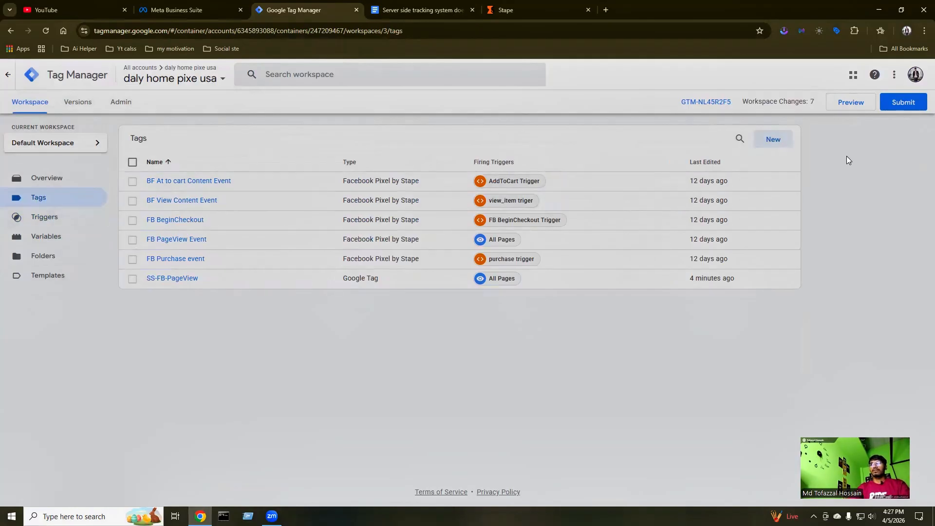
{"action": "left_click", "coordinate": [764, 141]}
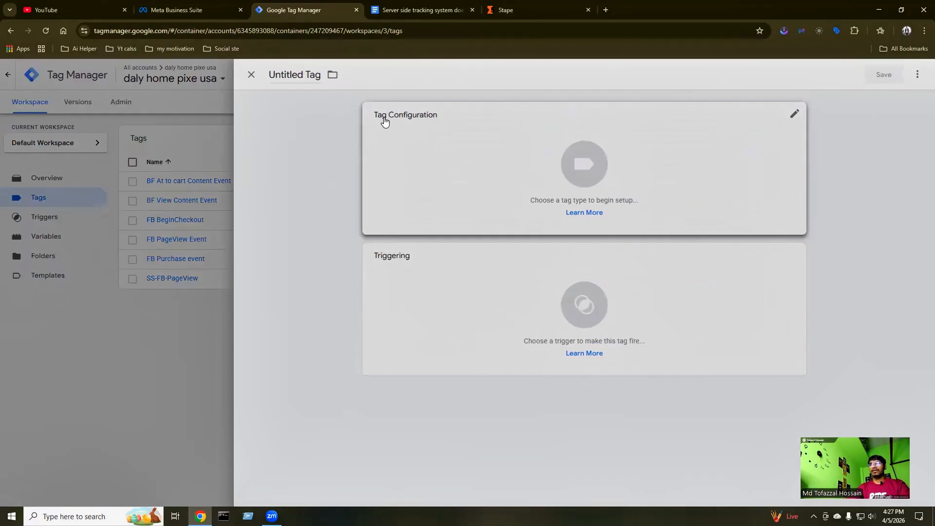
{"action": "left_click", "coordinate": [794, 114]}
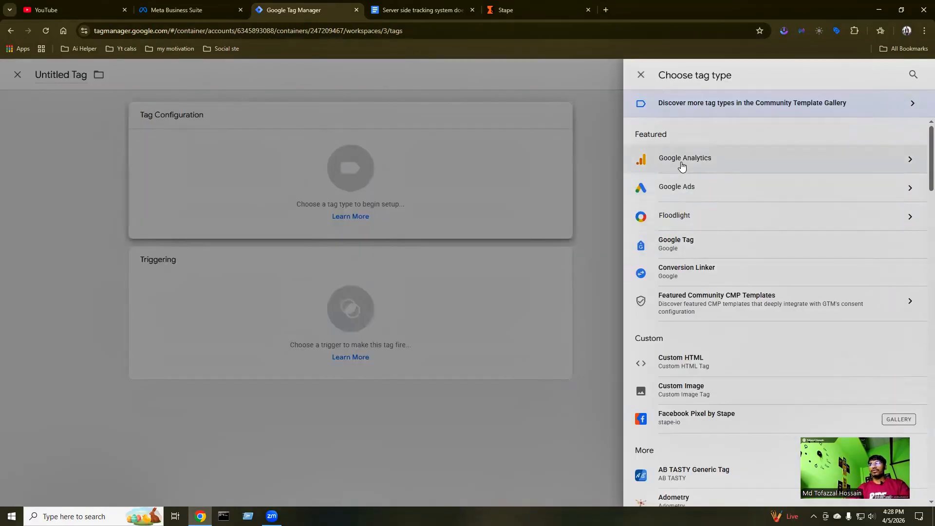
{"action": "left_click", "coordinate": [720, 161]}
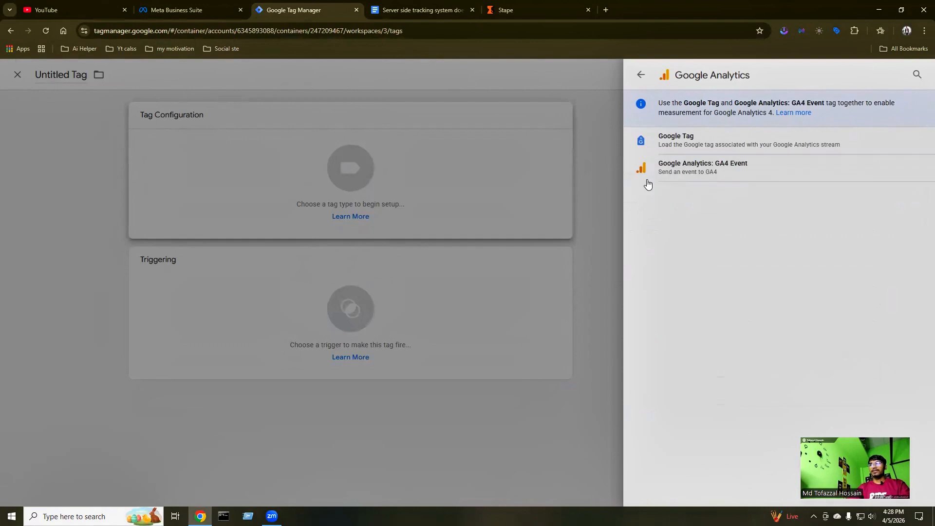
{"action": "left_click", "coordinate": [727, 171]}
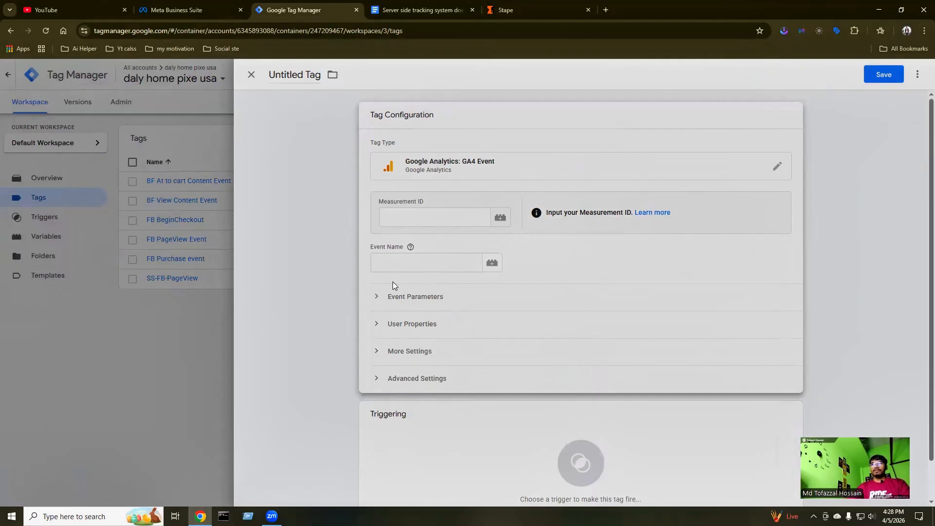
Copy G-X5YFKKC8DC from the page view event section of the tracking document and enter it as the tag's Measurement ID.
{"action": "left_click", "coordinate": [399, 217]}
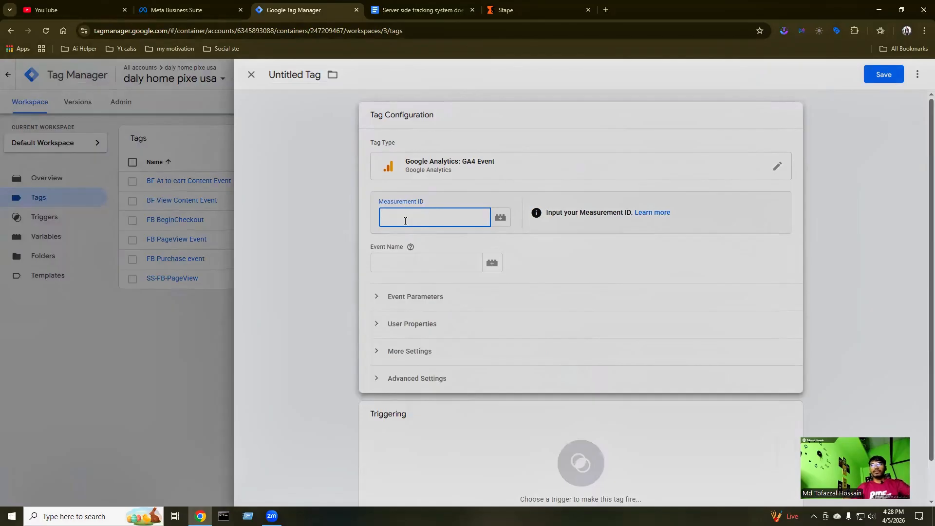
{"action": "left_click", "coordinate": [419, 10]}
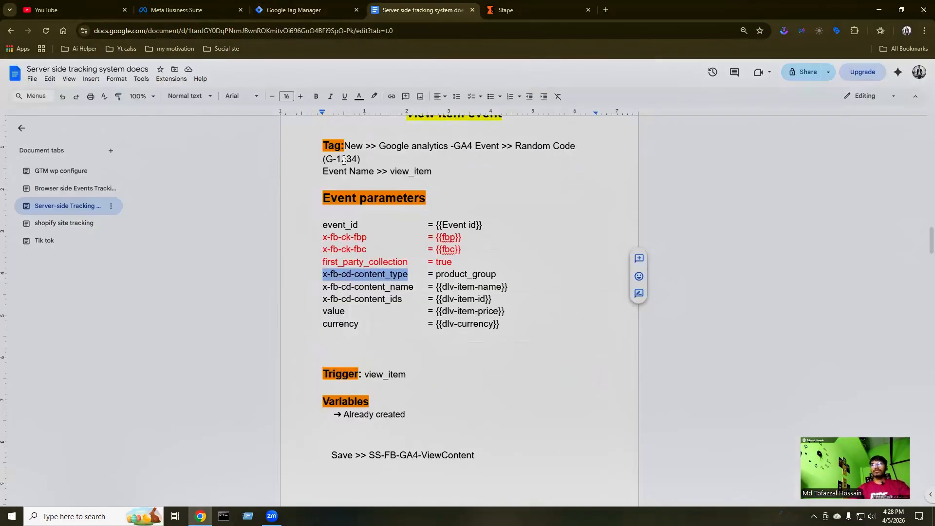
{"action": "left_click_drag", "start_coordinate": [329, 159], "coordinate": [356, 159]}
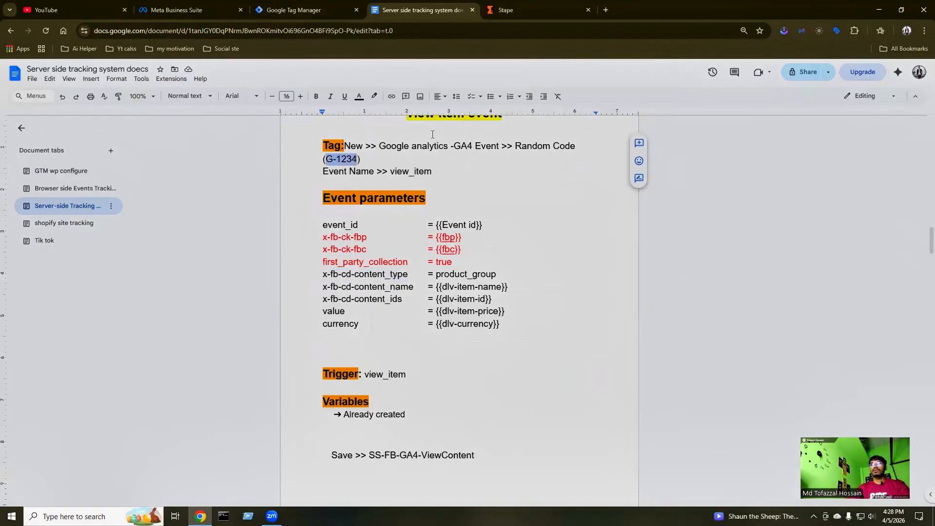
{"action": "scroll", "coordinate": [416, 210], "scroll_direction": "up", "scroll_amount": 15}
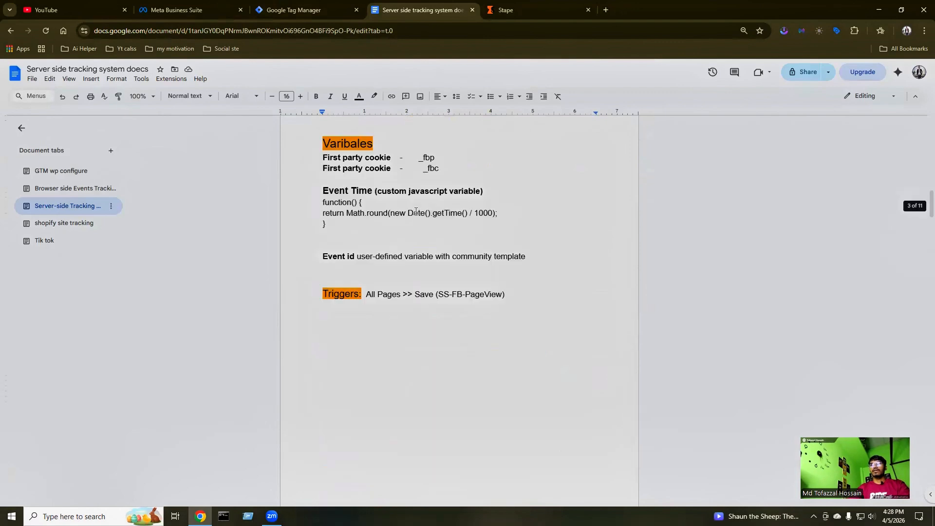
{"action": "scroll", "coordinate": [416, 211], "scroll_direction": "down", "scroll_amount": 15}
{"action": "scroll", "coordinate": [515, 278], "scroll_direction": "up", "scroll_amount": 3}
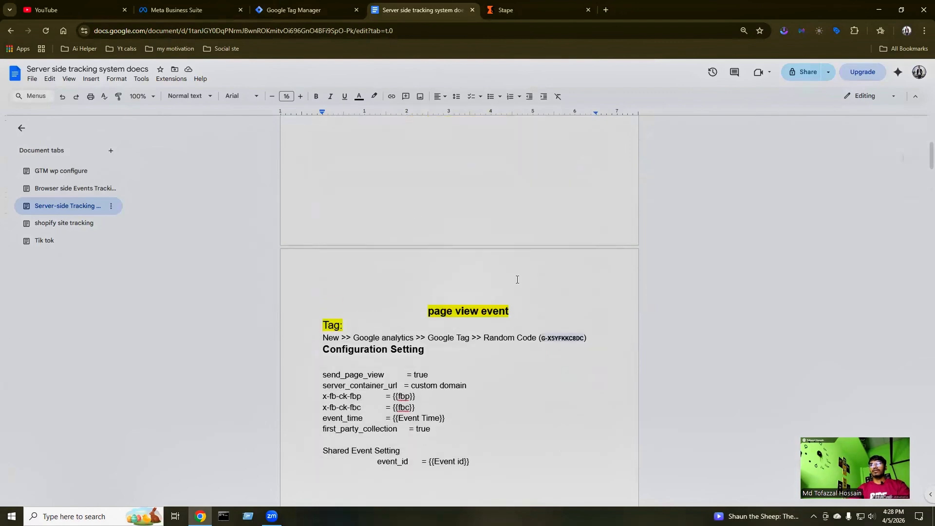
{"action": "scroll", "coordinate": [544, 292], "scroll_direction": "down", "scroll_amount": 1}
{"action": "left_click_drag", "start_coordinate": [542, 290], "coordinate": [585, 289]}
{"action": "key", "text": "ctrl+c"}
{"action": "scroll", "coordinate": [454, 267], "scroll_direction": "down", "scroll_amount": 12}
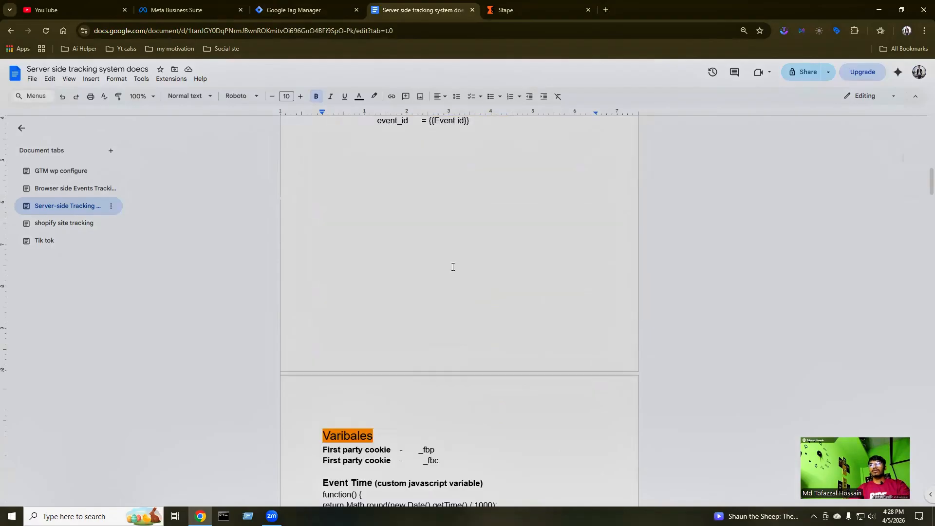
{"action": "scroll", "coordinate": [454, 267], "scroll_direction": "down", "scroll_amount": 6}
{"action": "scroll", "coordinate": [455, 267], "scroll_direction": "down", "scroll_amount": 1}
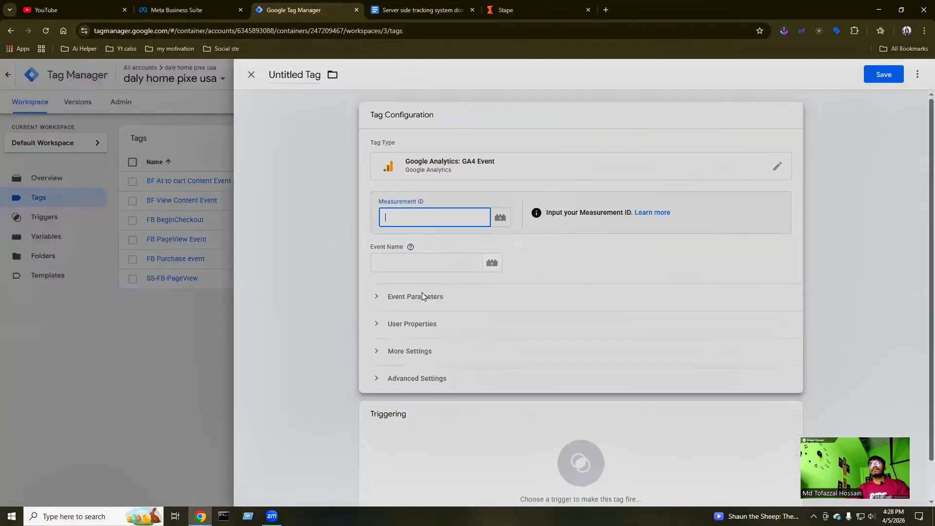
{"action": "left_click", "coordinate": [295, 9]}
{"action": "key", "text": "ctrl+v"}
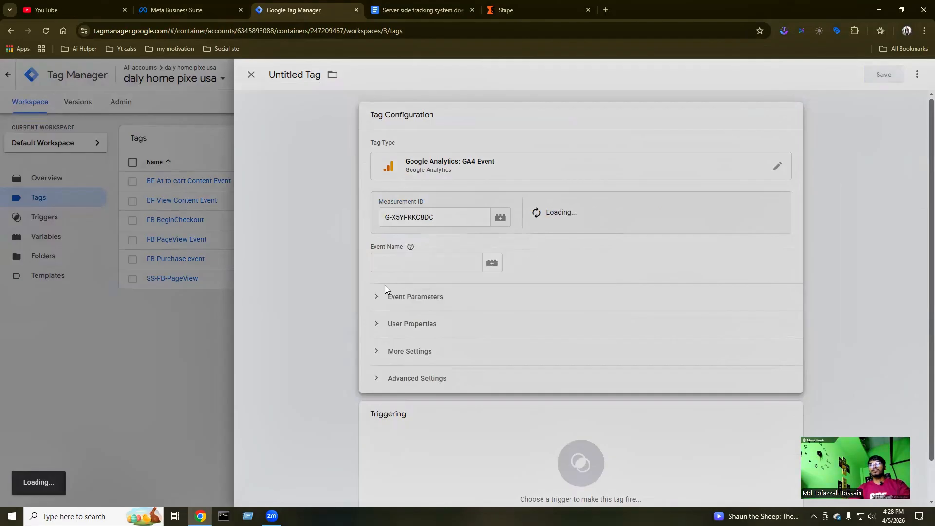
Copy the event name view_item from the tracking document and enter it as the GA4 tag's event name.
{"action": "left_click", "coordinate": [389, 262]}
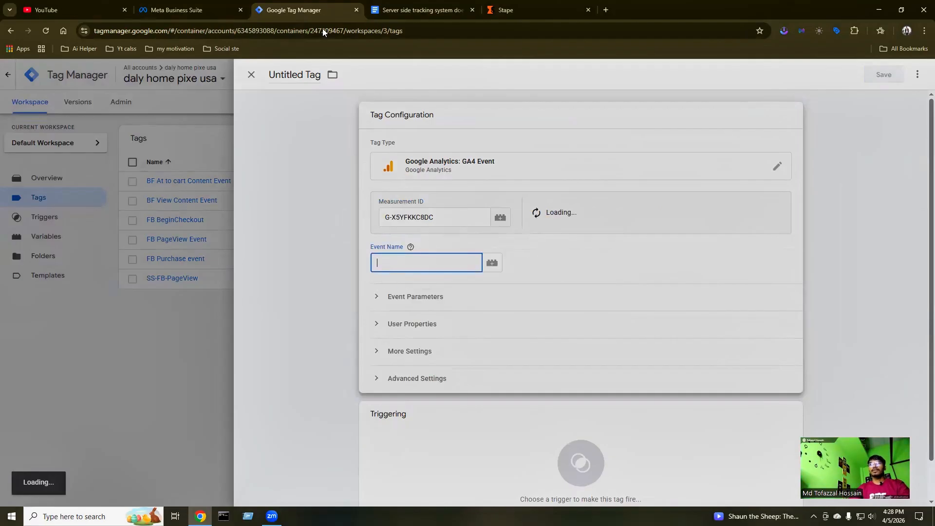
{"action": "left_click", "coordinate": [422, 10]}
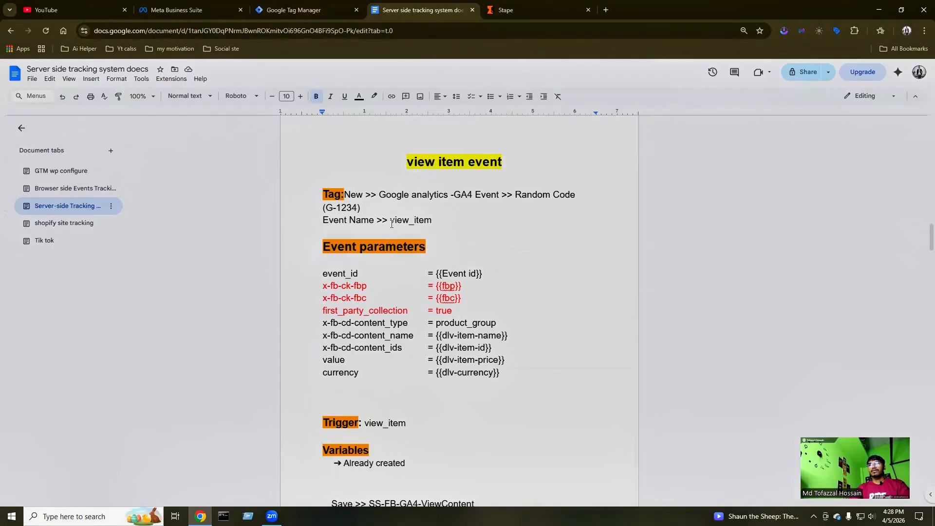
{"action": "left_click_drag", "start_coordinate": [391, 220], "coordinate": [432, 220]}
{"action": "key", "text": "ctrl+c"}
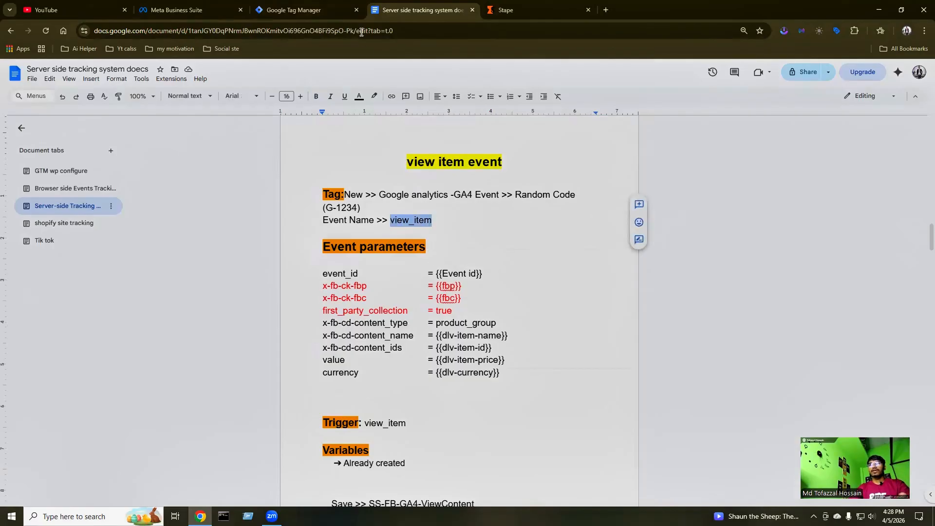
{"action": "left_click", "coordinate": [292, 10]}
{"action": "key", "text": "ctrl+v"}
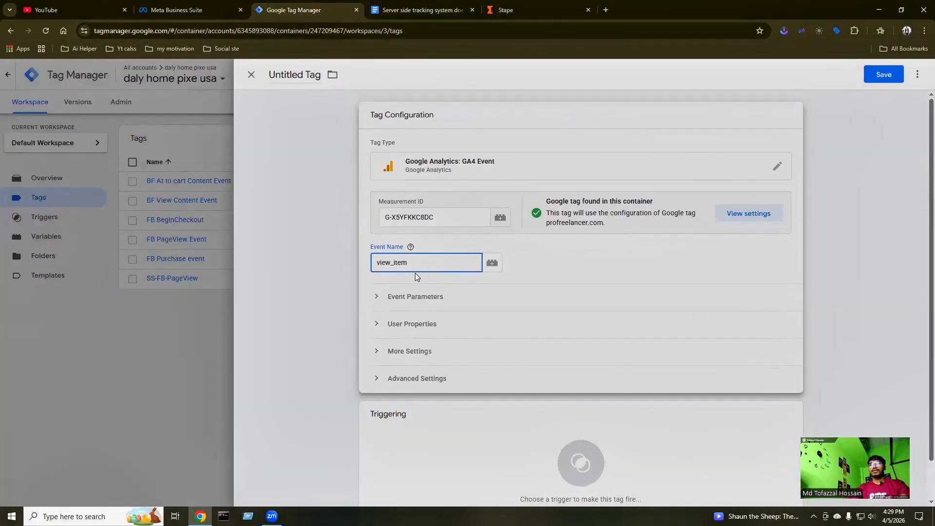
{"action": "left_click", "coordinate": [411, 247]}
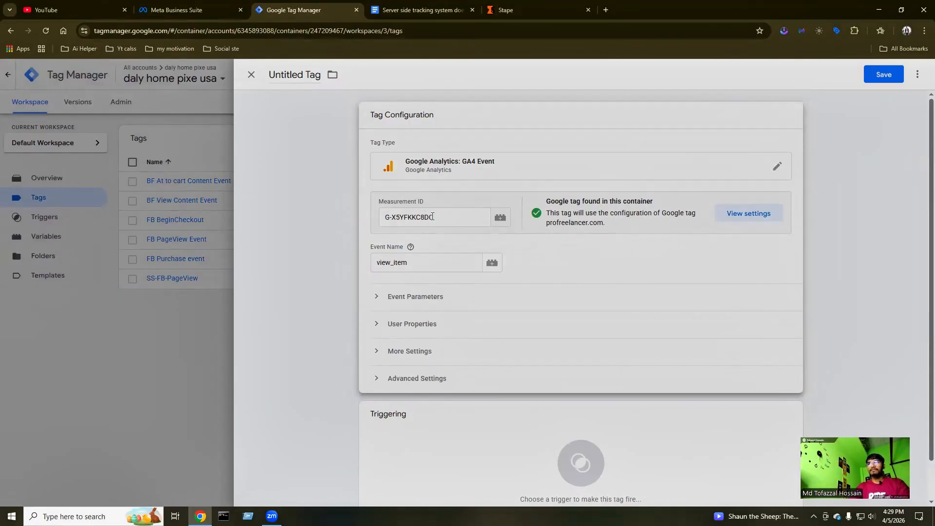
Expand the tag's event parameters and add nine empty parameter rows for the parameters listed in the tracking document.
{"action": "scroll", "coordinate": [524, 365], "scroll_direction": "down", "scroll_amount": 1}
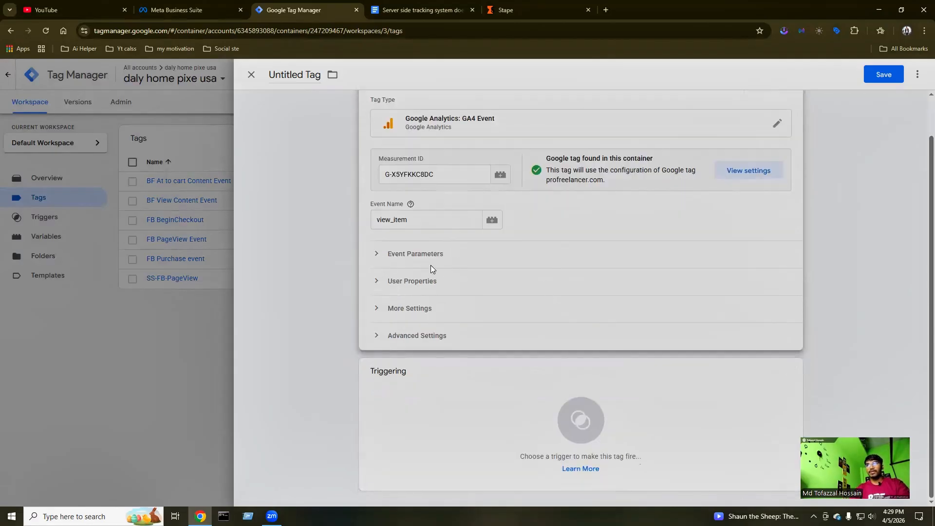
{"action": "left_click", "coordinate": [375, 256]}
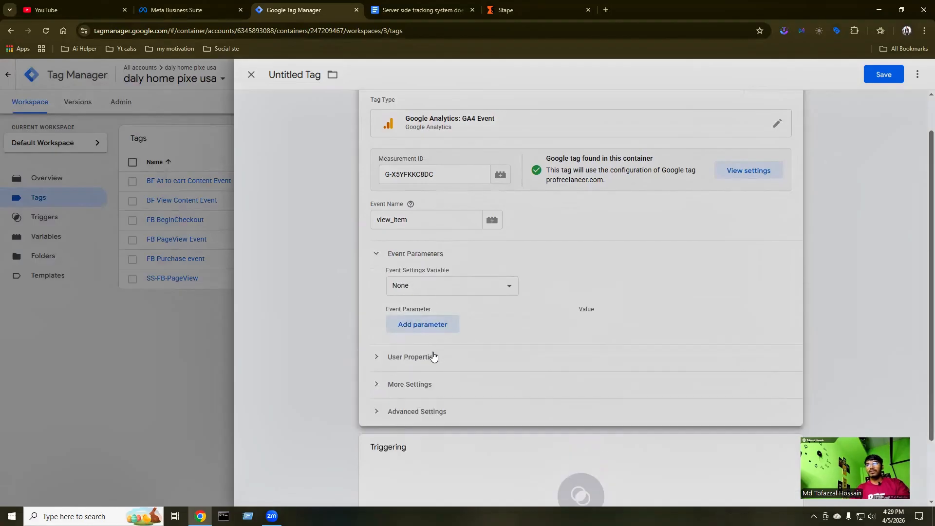
{"action": "left_click", "coordinate": [393, 7]}
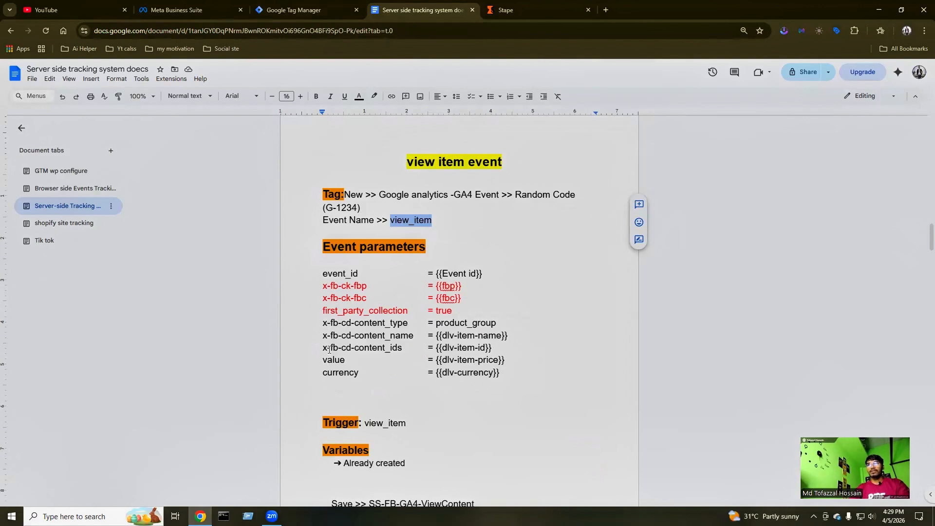
{"action": "left_click", "coordinate": [304, 3]}
{"action": "left_click", "coordinate": [420, 329]}
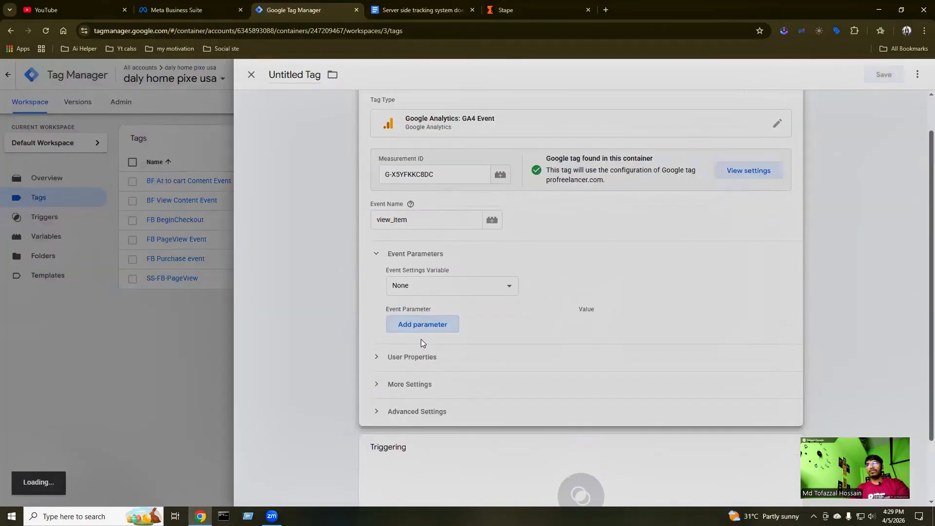
{"action": "scroll", "coordinate": [440, 335], "scroll_direction": "down", "scroll_amount": 2}
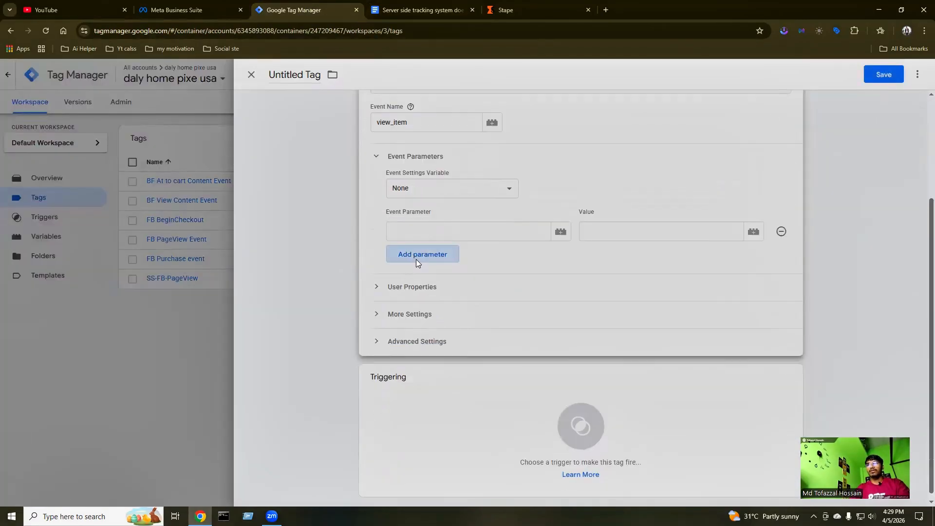
{"action": "left_click", "coordinate": [416, 254]}
{"action": "left_click", "coordinate": [420, 281]}
{"action": "left_click", "coordinate": [418, 312]}
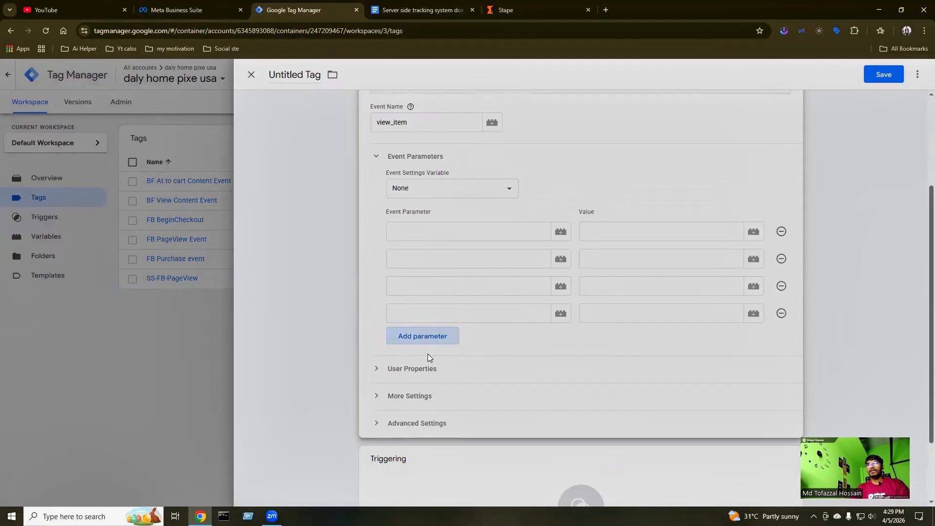
{"action": "left_click", "coordinate": [427, 342]}
{"action": "left_click", "coordinate": [428, 365]}
{"action": "left_click", "coordinate": [431, 393]}
{"action": "left_click", "coordinate": [434, 417]}
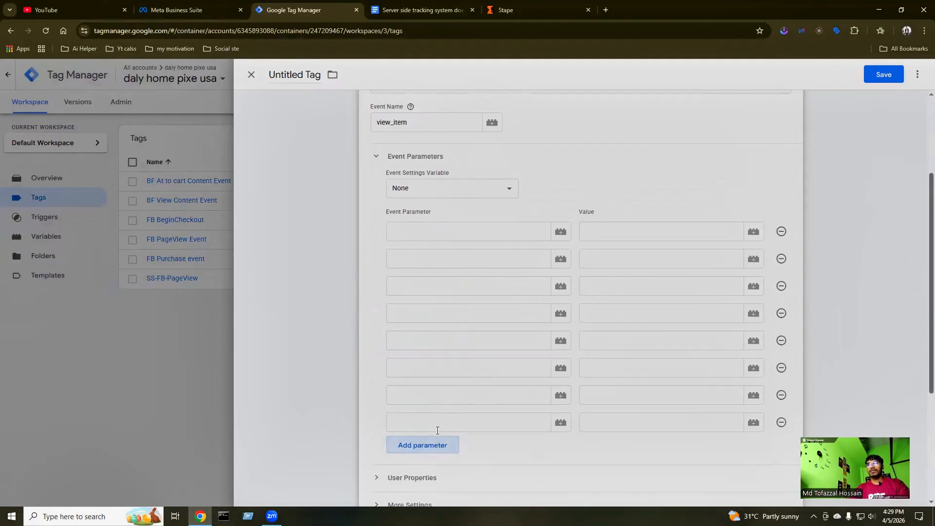
{"action": "left_click", "coordinate": [436, 446]}
{"action": "scroll", "coordinate": [427, 317], "scroll_direction": "down", "scroll_amount": 1}
{"action": "scroll", "coordinate": [422, 236], "scroll_direction": "up", "scroll_amount": 1}
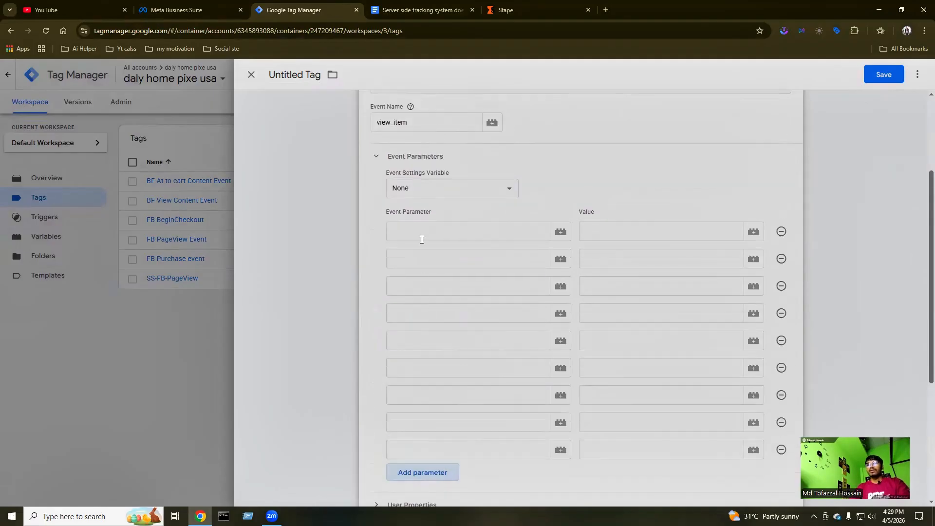
Copy event_id from the tracking document and enter it as the name of the first event parameter.
{"action": "left_click", "coordinate": [419, 232]}
{"action": "left_click", "coordinate": [389, 11]}
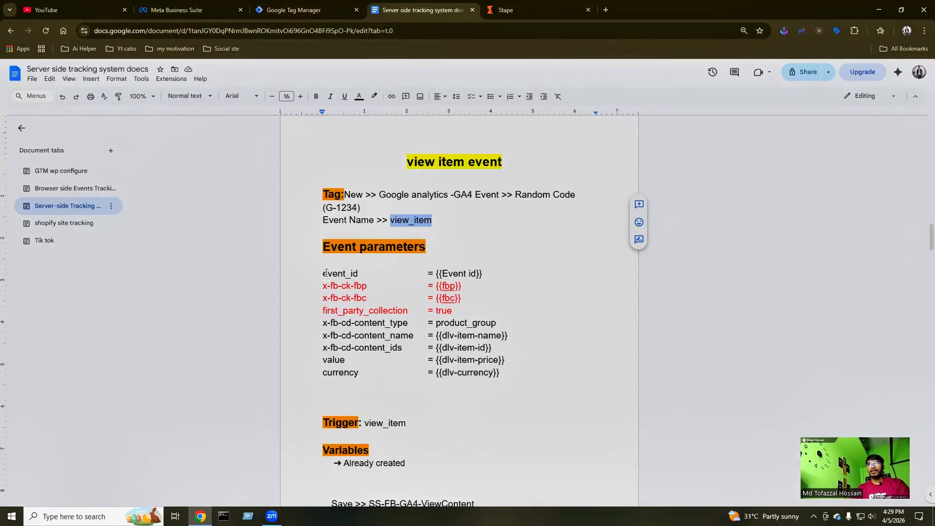
{"action": "left_click_drag", "start_coordinate": [323, 273], "coordinate": [358, 274]}
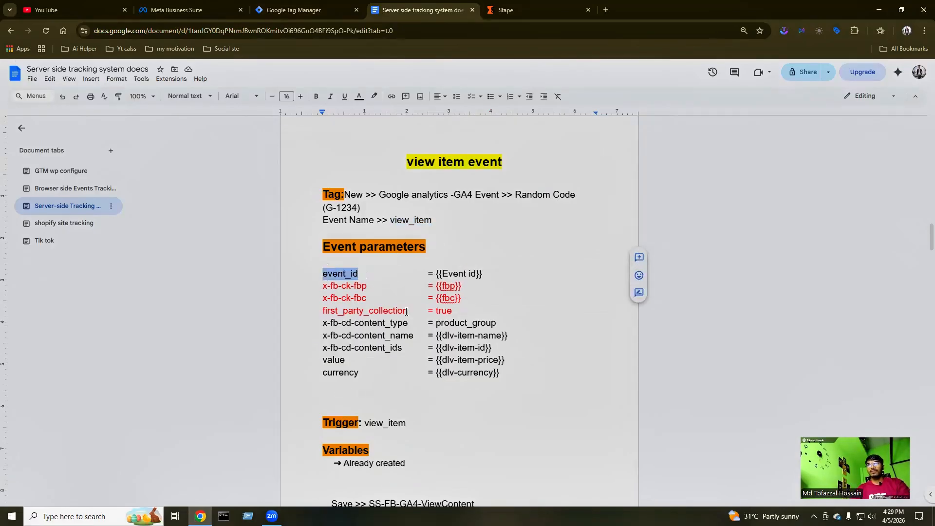
{"action": "key", "text": "ctrl+c"}
{"action": "left_click", "coordinate": [297, 9]}
{"action": "key", "text": "ctrl+v"}
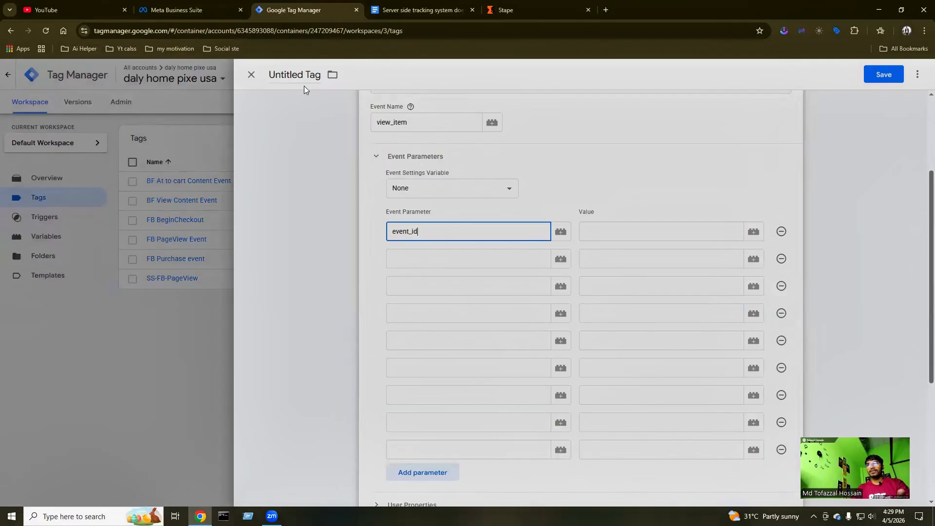
Copy x-fb-ck-fbp from the tracking document and enter it as the name of the second event parameter.
{"action": "left_click", "coordinate": [418, 10]}
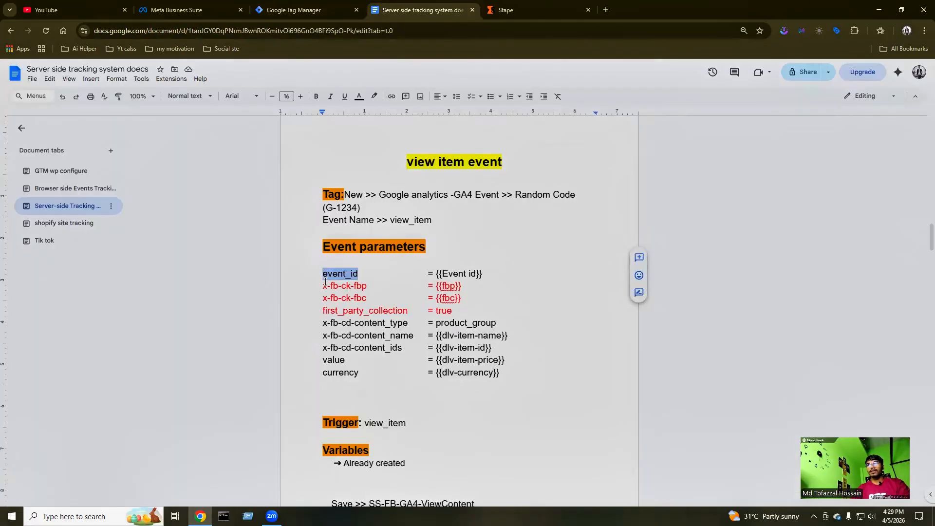
{"action": "left_click_drag", "start_coordinate": [323, 286], "coordinate": [367, 286]}
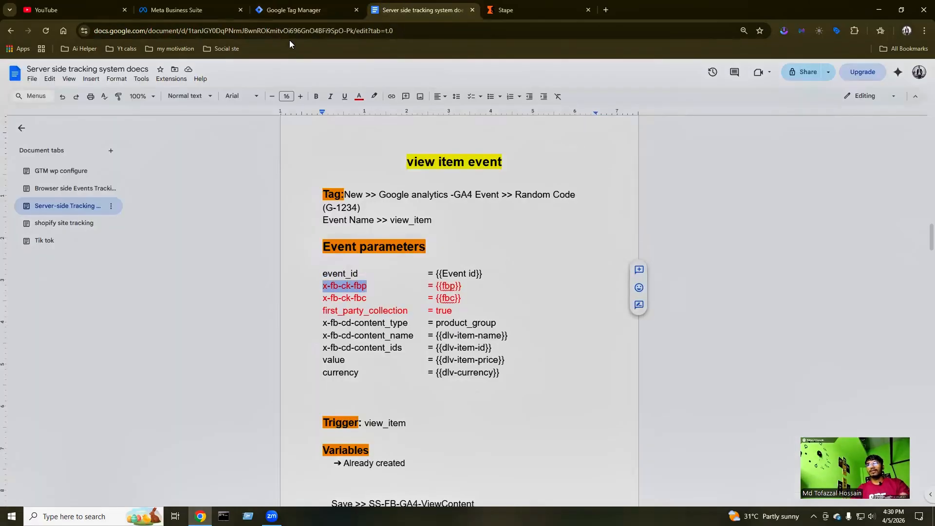
{"action": "key", "text": "ctrl+c"}
{"action": "key", "text": "ctrl+shift+Tab"}
{"action": "left_click", "coordinate": [403, 260]}
{"action": "key", "text": "ctrl+v"}
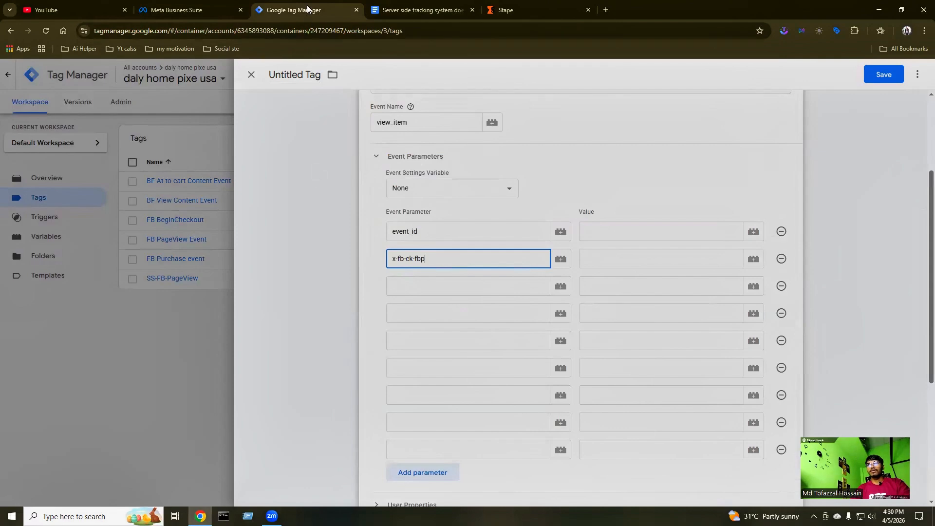
Copy x-fb-ck-fbc from the tracking document and enter it as the name of the third event parameter.
{"action": "key", "text": "ctrl+Tab"}
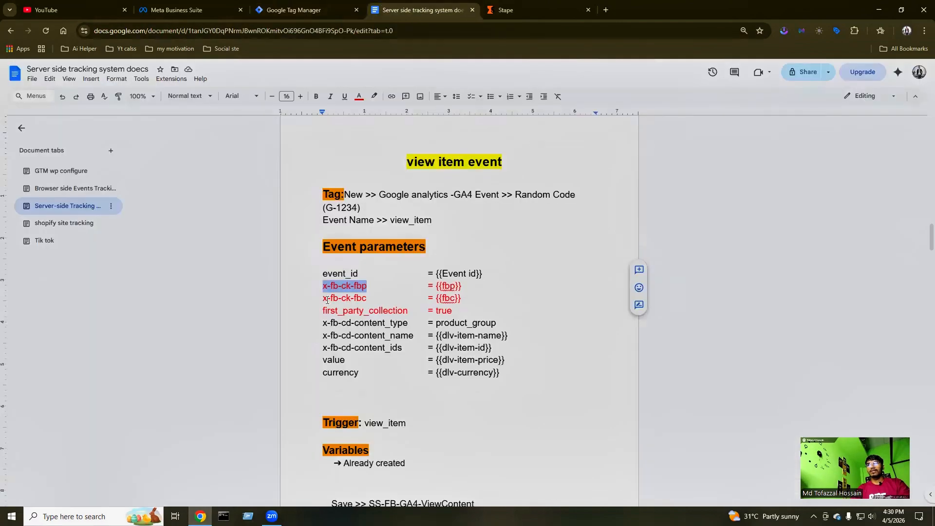
{"action": "left_click_drag", "start_coordinate": [323, 299], "coordinate": [367, 299]}
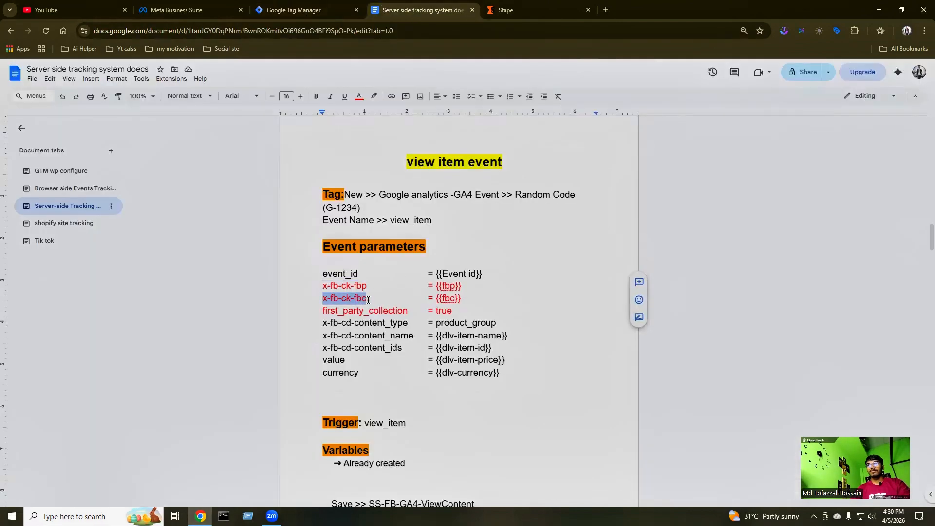
{"action": "key", "text": "ctrl+c"}
{"action": "left_click", "coordinate": [309, 11]}
{"action": "left_click", "coordinate": [404, 286]}
{"action": "key", "text": "ctrl+v"}
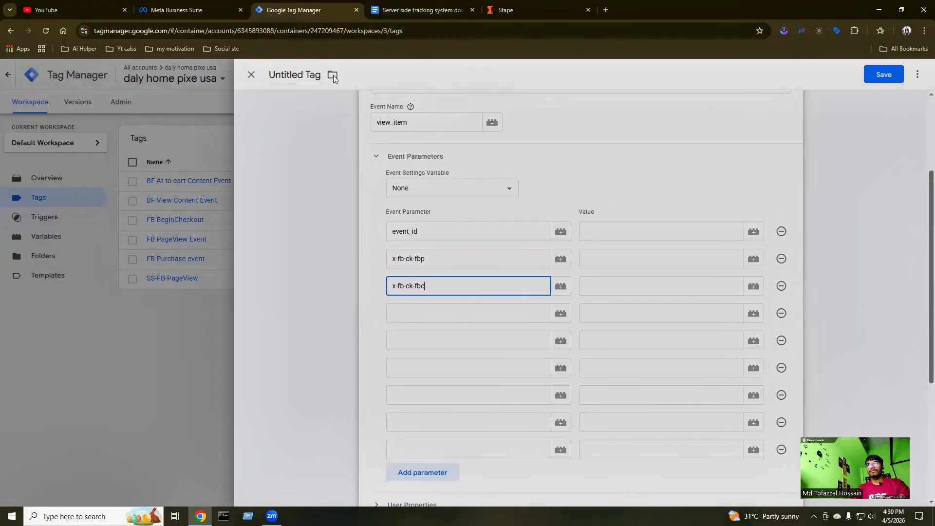
Copy the parameter name first_party_collection from the view item event section of the Google Docs guide into the tag's fourth event parameter row.
{"action": "left_click", "coordinate": [395, 6]}
{"action": "left_click_drag", "start_coordinate": [323, 310], "coordinate": [408, 311]}
{"action": "key", "text": "ctrl+c"}
{"action": "left_click", "coordinate": [313, 9]}
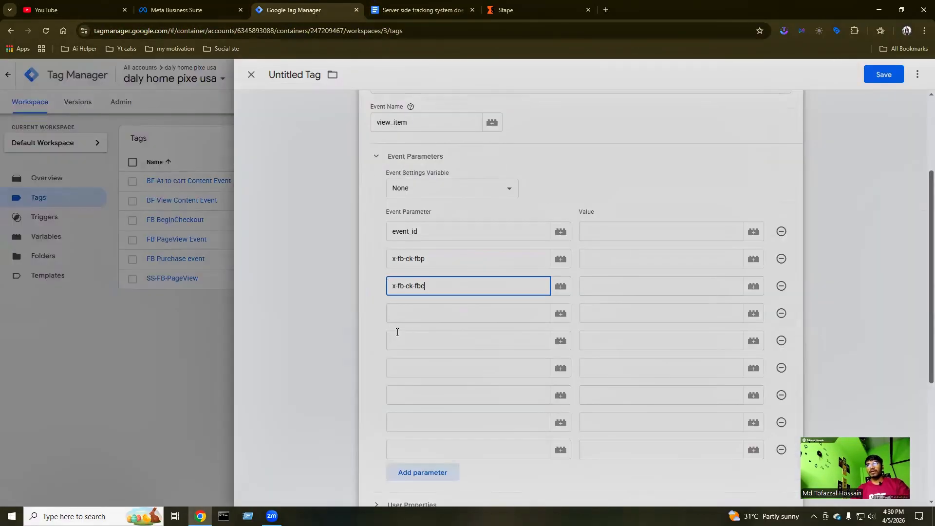
{"action": "left_click", "coordinate": [405, 313]}
{"action": "key", "text": "ctrl+v"}
Copy x-fb-cd-content_type from the guide document into the tag's fifth event parameter name.
{"action": "left_click", "coordinate": [414, 10]}
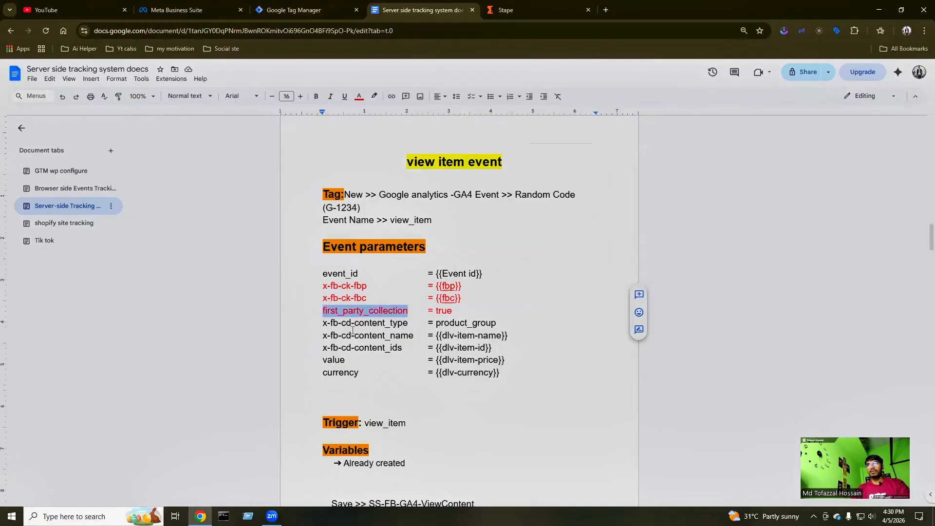
{"action": "left_click_drag", "start_coordinate": [322, 324], "coordinate": [409, 323]}
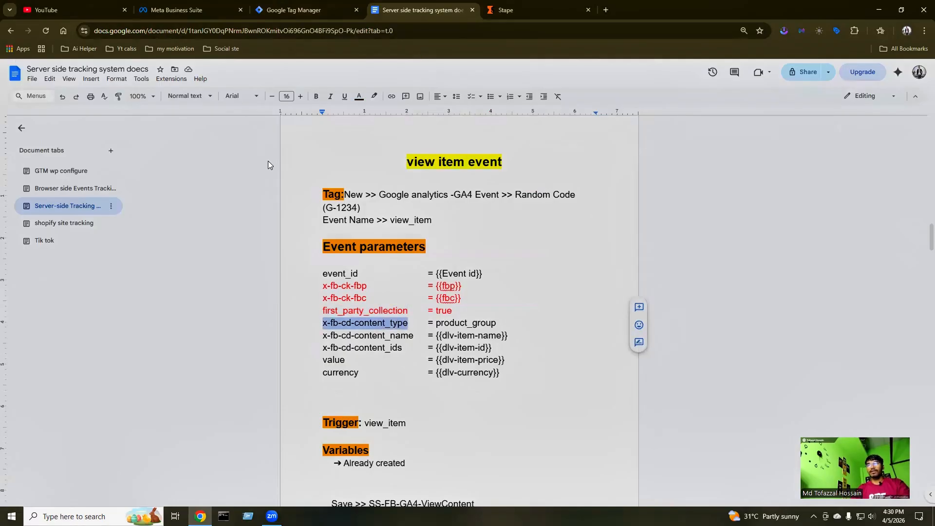
{"action": "key", "text": "ctrl+c"}
{"action": "left_click", "coordinate": [293, 17]}
{"action": "left_click", "coordinate": [387, 344]}
{"action": "key", "text": "ctrl+v"}
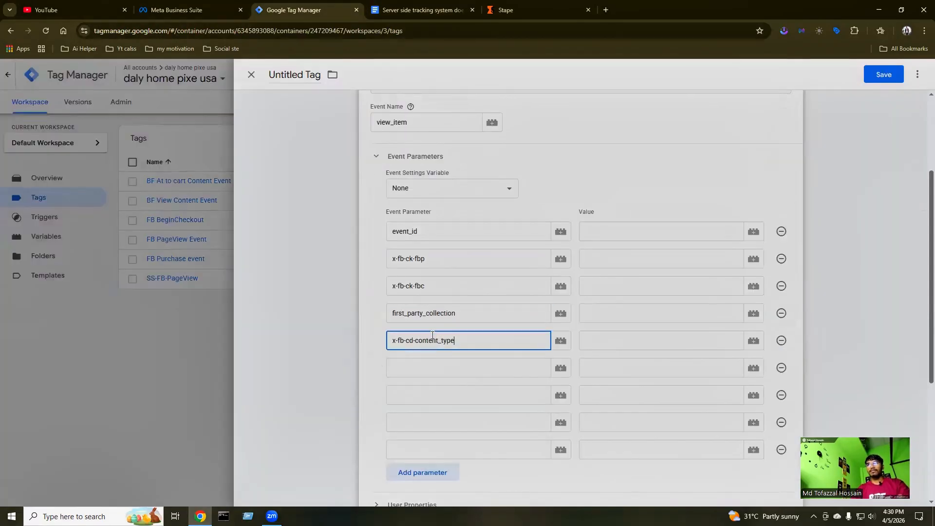
Copy x-fb-cd-content_name from the guide document into the tag's sixth event parameter name.
{"action": "left_click", "coordinate": [410, 9]}
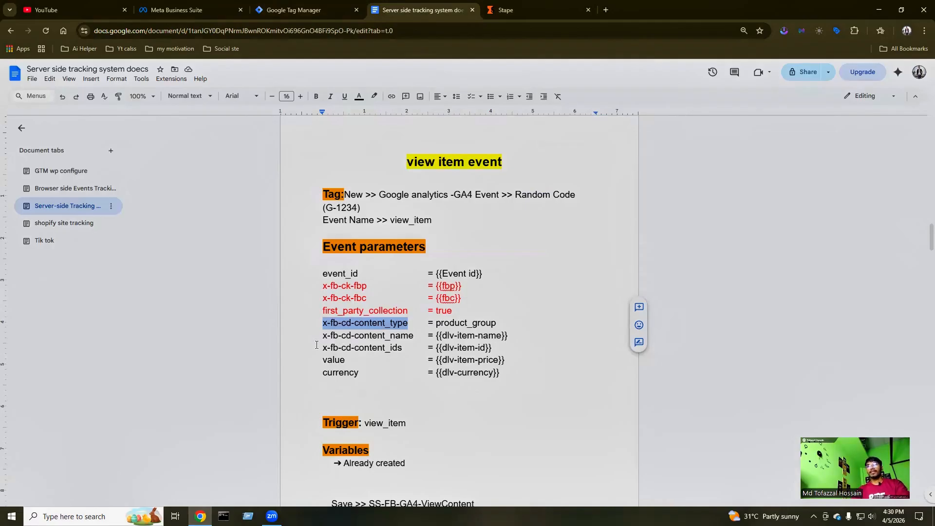
{"action": "left_click_drag", "start_coordinate": [324, 338], "coordinate": [414, 339]}
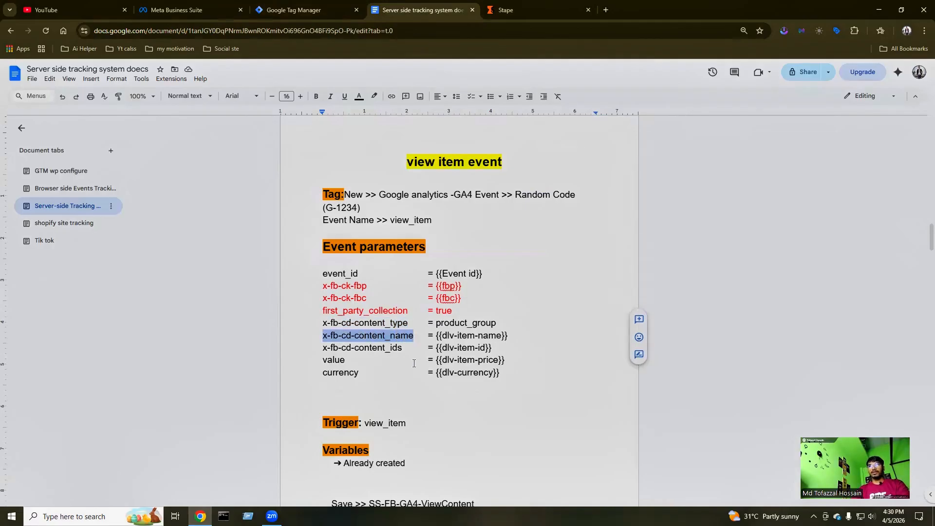
{"action": "key", "text": "ctrl+c"}
{"action": "left_click", "coordinate": [302, 10]}
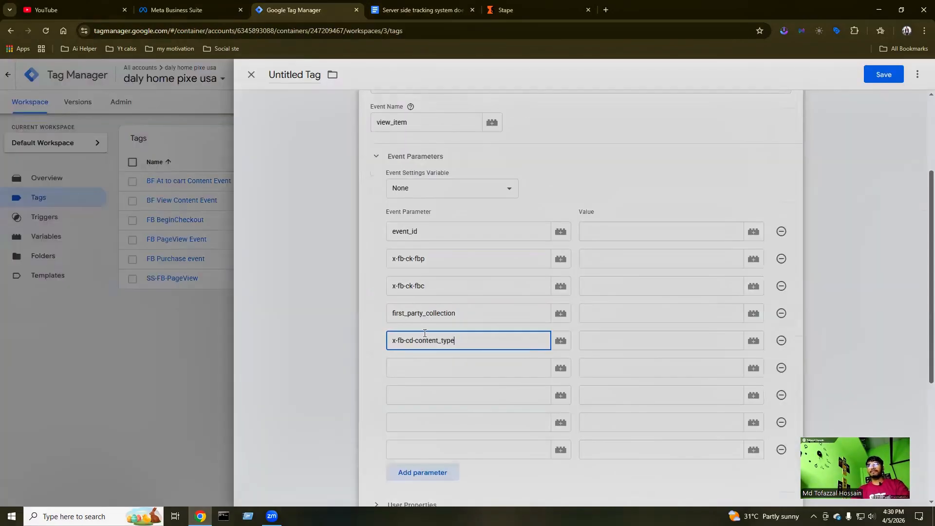
{"action": "left_click", "coordinate": [417, 361]}
{"action": "key", "text": "ctrl+v"}
Copy x-fb-cd-content_ids from the guide document into the tag's seventh event parameter name.
{"action": "left_click", "coordinate": [418, 10]}
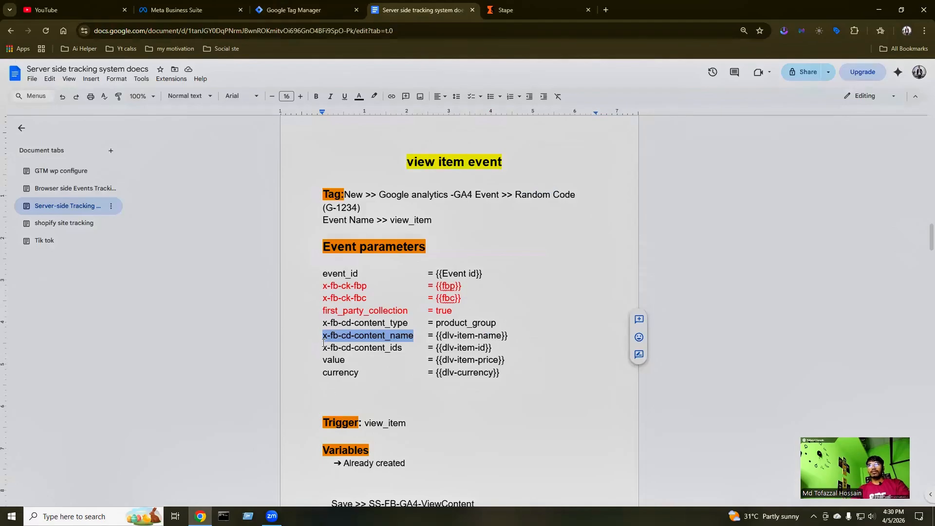
{"action": "left_click_drag", "start_coordinate": [324, 349], "coordinate": [405, 350]}
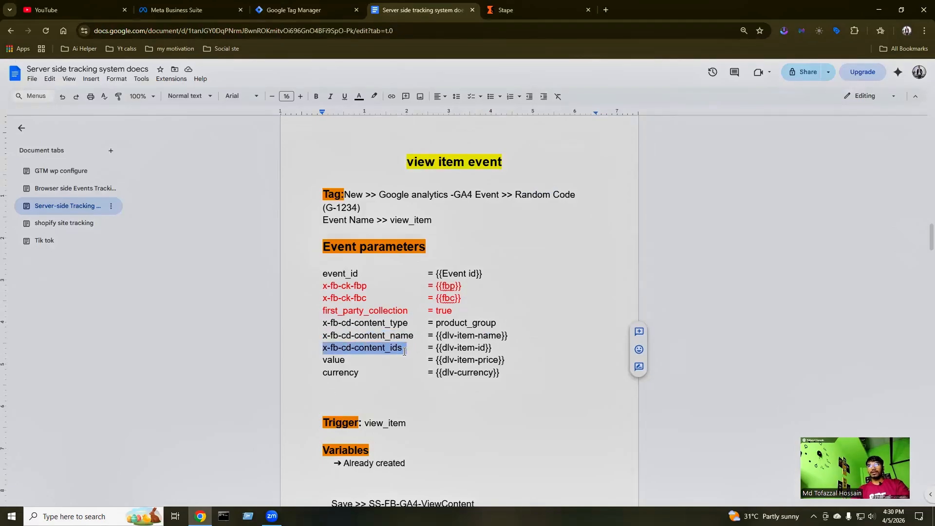
{"action": "left_click", "coordinate": [384, 349]}
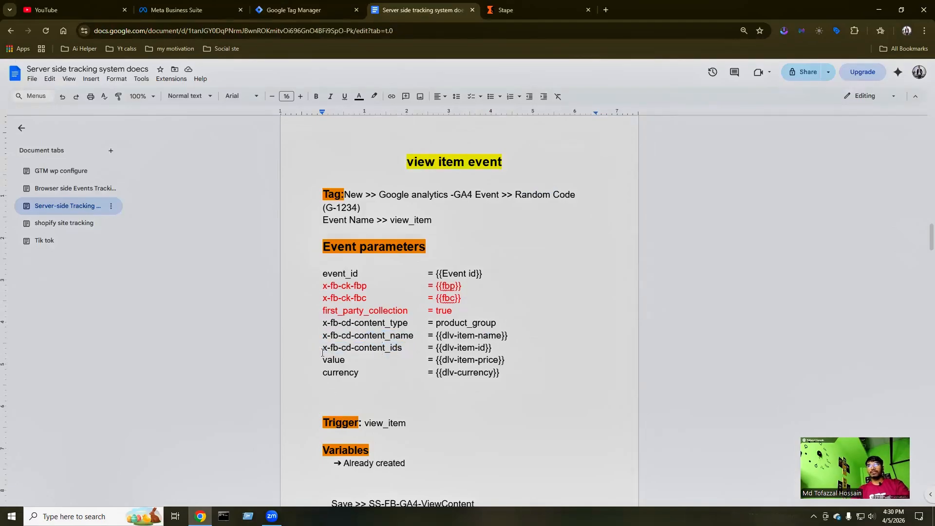
{"action": "left_click_drag", "start_coordinate": [324, 351], "coordinate": [402, 349]}
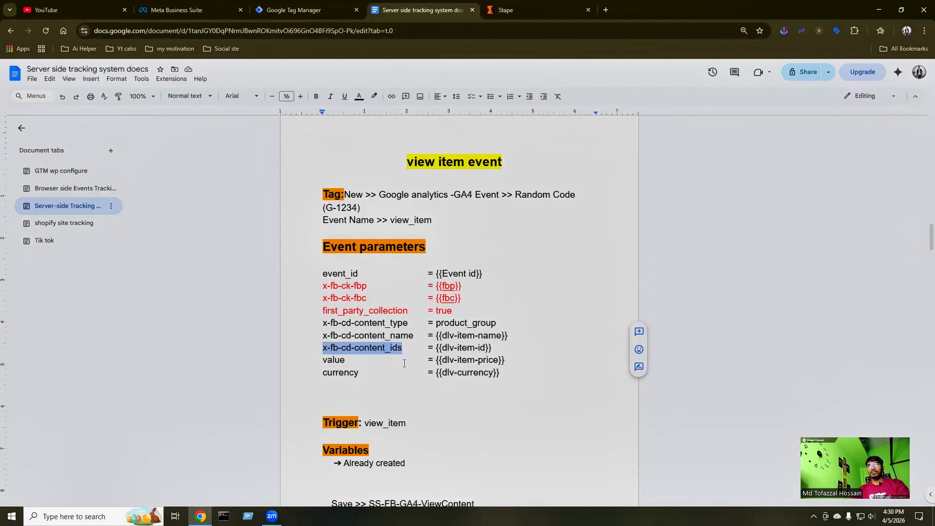
{"action": "left_click", "coordinate": [310, 12]}
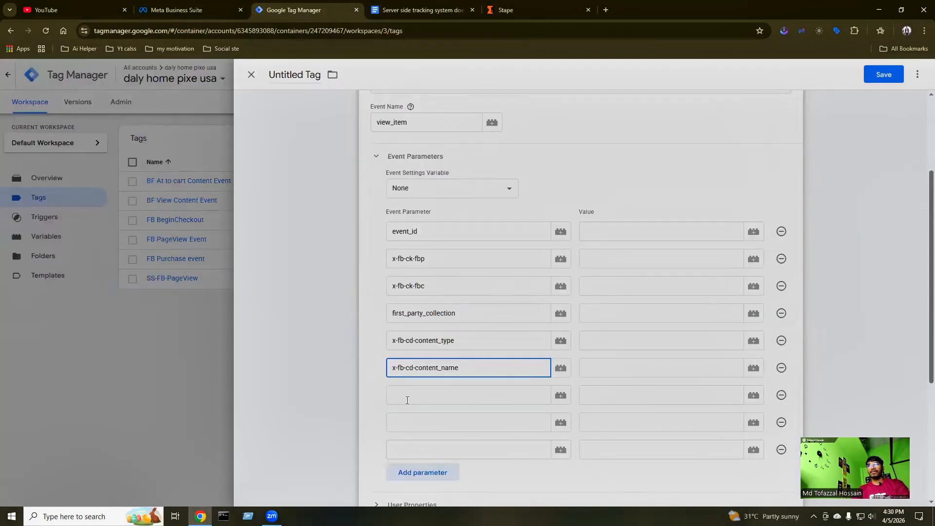
{"action": "left_click", "coordinate": [403, 399]}
{"action": "key", "text": "ctrl+v"}
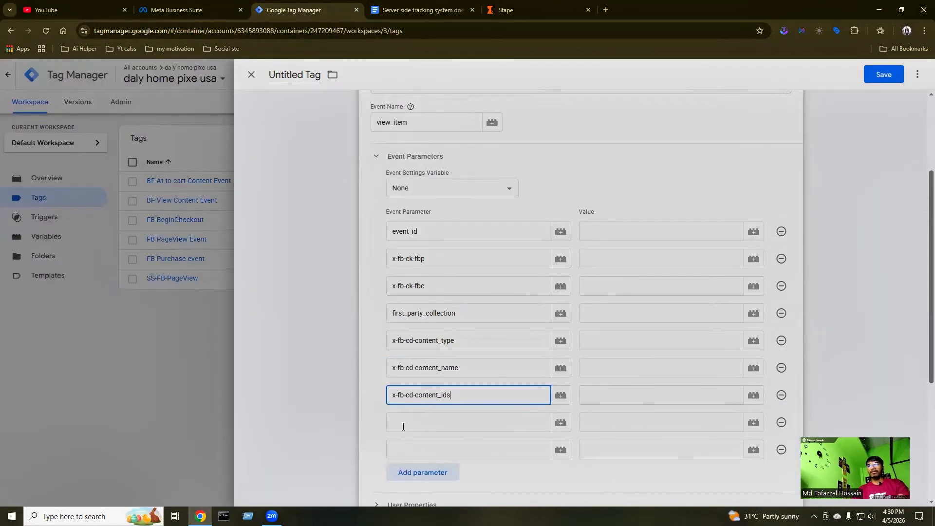
Copy the parameter name value from the guide document into the tag's eighth event parameter row.
{"action": "left_click", "coordinate": [419, 9]}
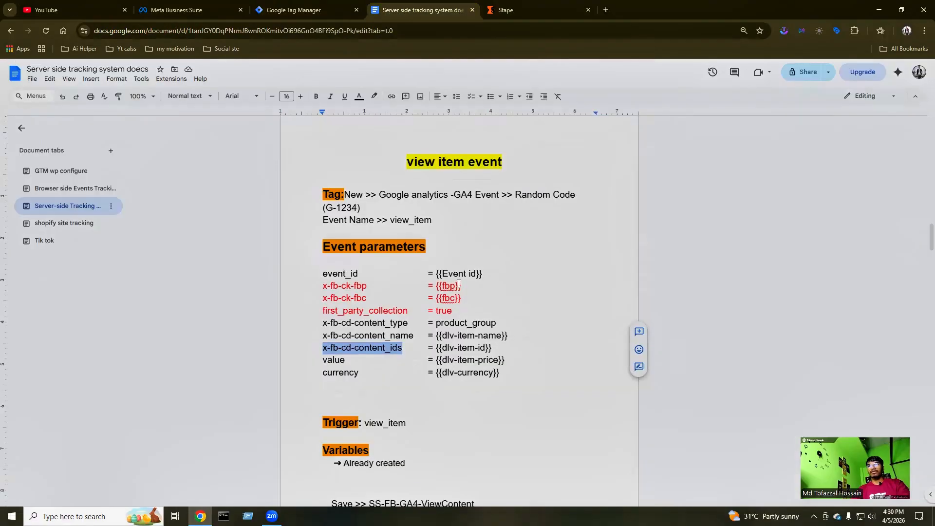
{"action": "left_click_drag", "start_coordinate": [323, 312], "coordinate": [349, 313]}
{"action": "key", "text": "ctrl+c"}
{"action": "left_click", "coordinate": [336, 12]}
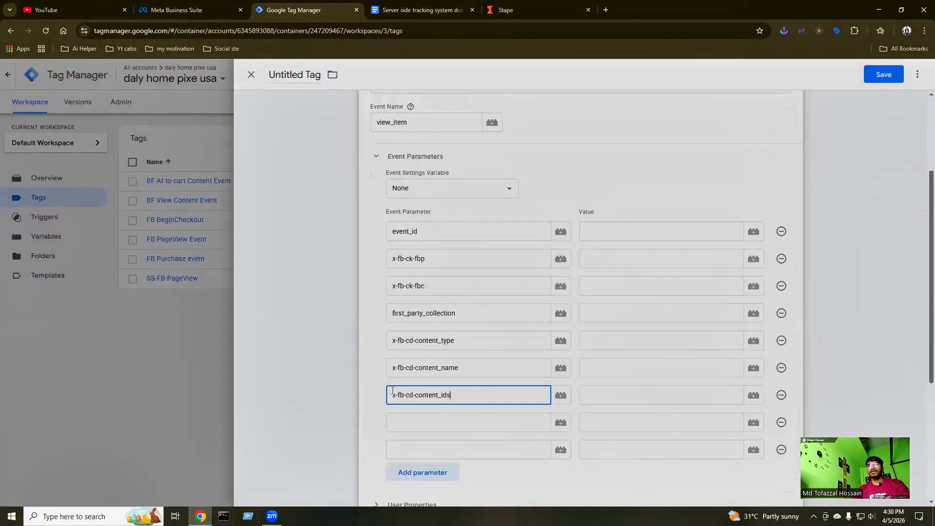
{"action": "left_click", "coordinate": [406, 419]}
{"action": "key", "text": "ctrl+v"}
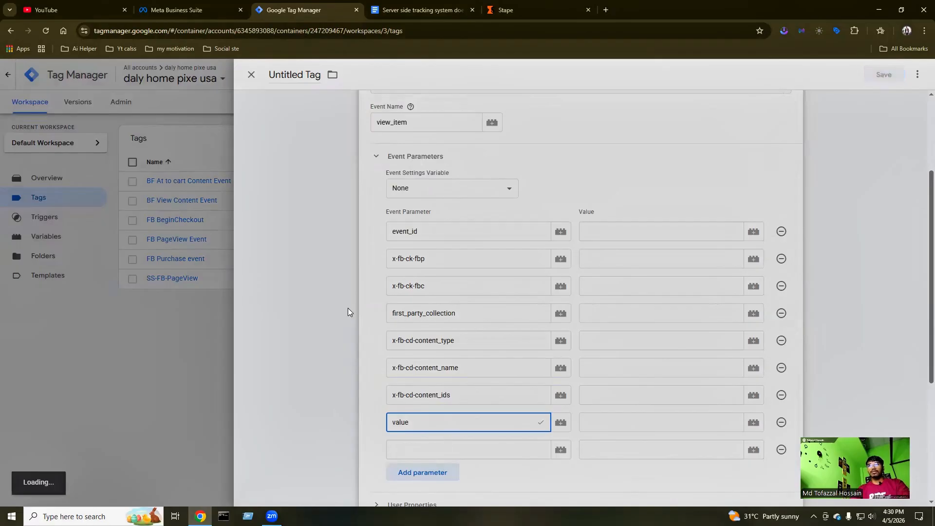
Copy the parameter name currency from the guide document into the tag's ninth event parameter row.
{"action": "left_click", "coordinate": [419, 9]}
{"action": "left_click_drag", "start_coordinate": [323, 324], "coordinate": [360, 326]}
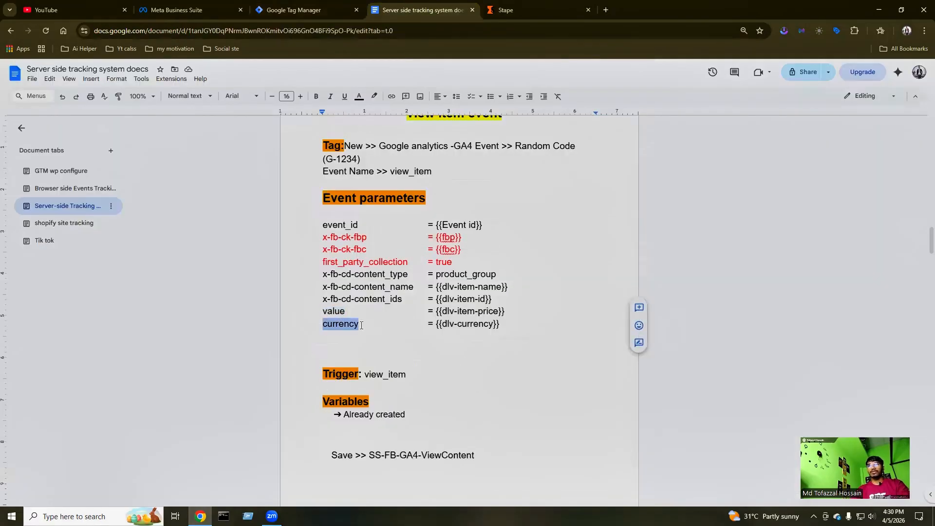
{"action": "left_click", "coordinate": [302, 11]}
{"action": "left_click", "coordinate": [411, 449]}
{"action": "key", "text": "ctrl+v"}
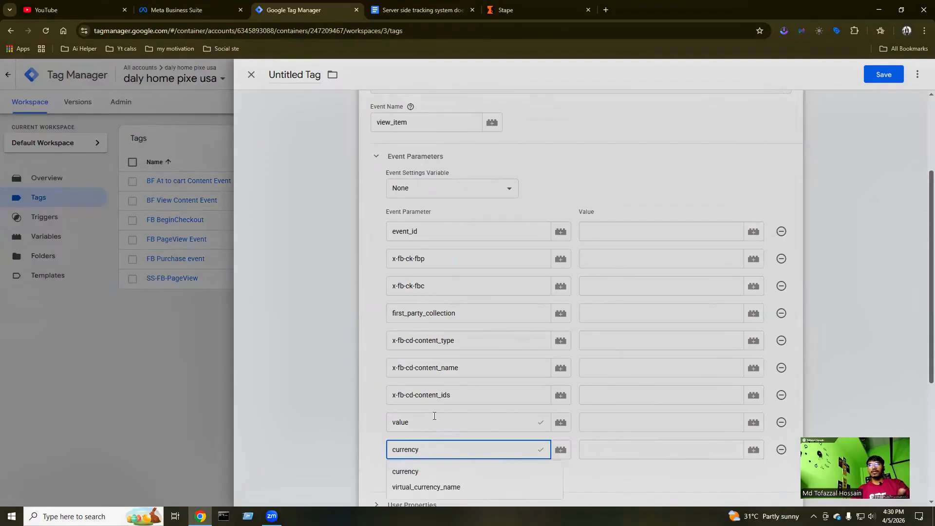
Check the parameter values in the guide document and assign the Event variable as the value of the tag's event_id parameter.
{"action": "scroll", "coordinate": [490, 390], "scroll_direction": "down", "scroll_amount": 2}
{"action": "left_click", "coordinate": [586, 355]}
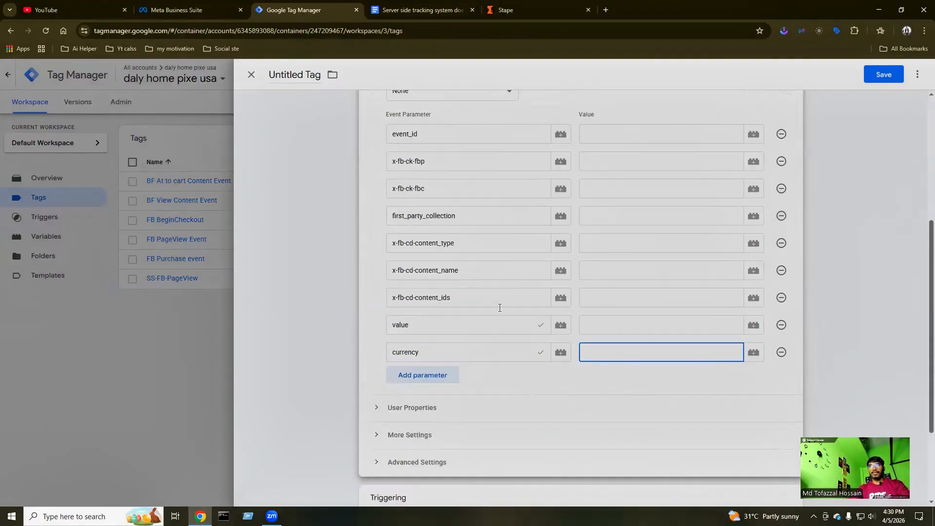
{"action": "left_click", "coordinate": [419, 10]}
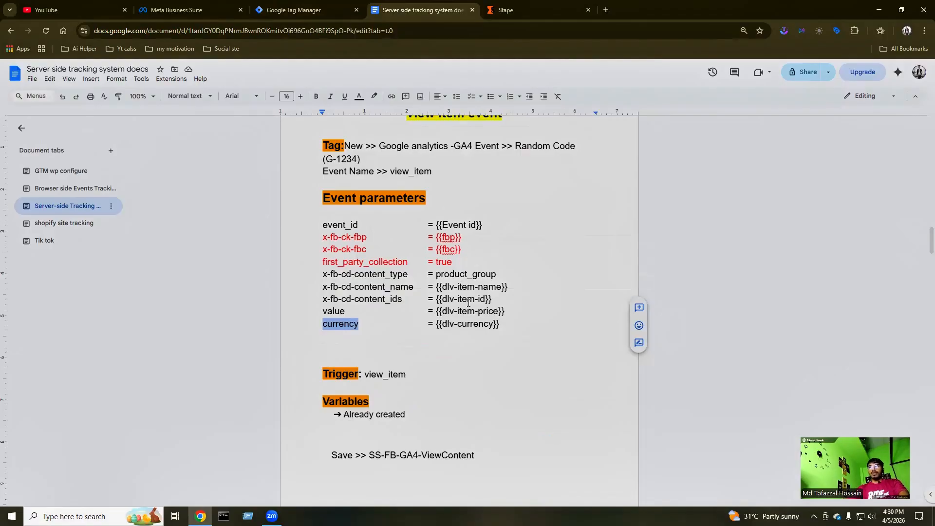
{"action": "left_click", "coordinate": [295, 9]}
{"action": "scroll", "coordinate": [465, 326], "scroll_direction": "up", "scroll_amount": 3}
{"action": "scroll", "coordinate": [349, 183], "scroll_direction": "down", "scroll_amount": 2}
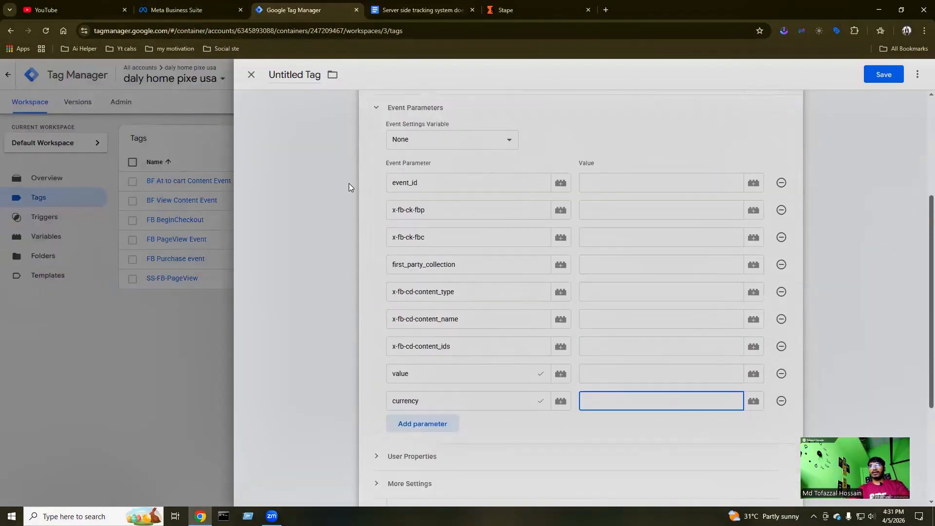
{"action": "left_click", "coordinate": [605, 183]}
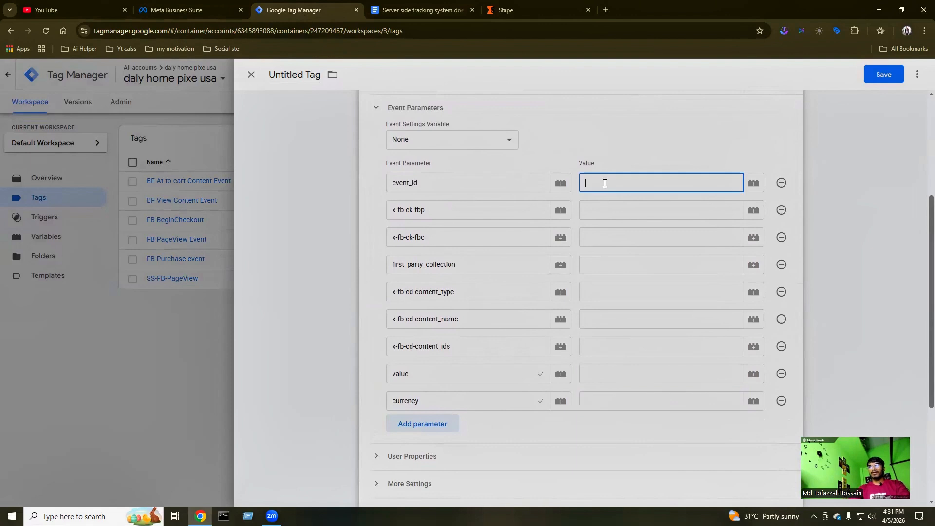
{"action": "left_click", "coordinate": [754, 182]}
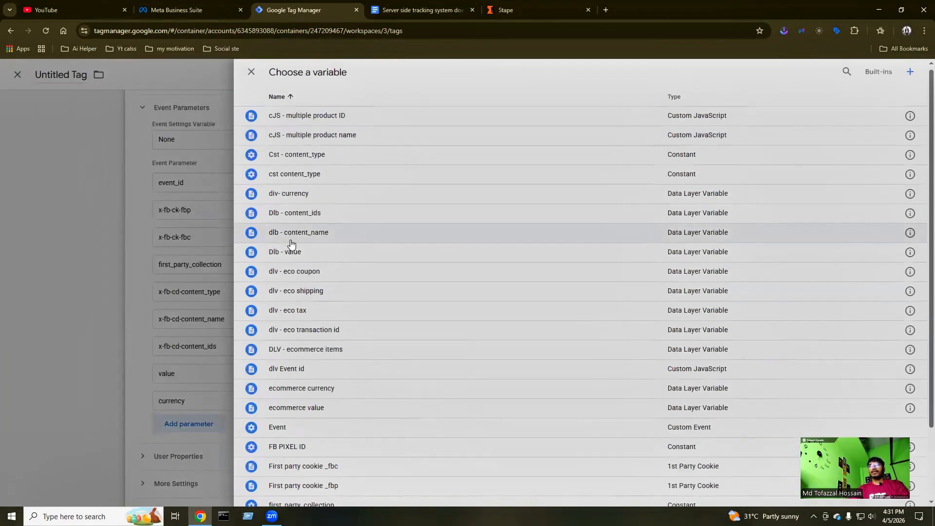
{"action": "scroll", "coordinate": [293, 254], "scroll_direction": "down", "scroll_amount": 2}
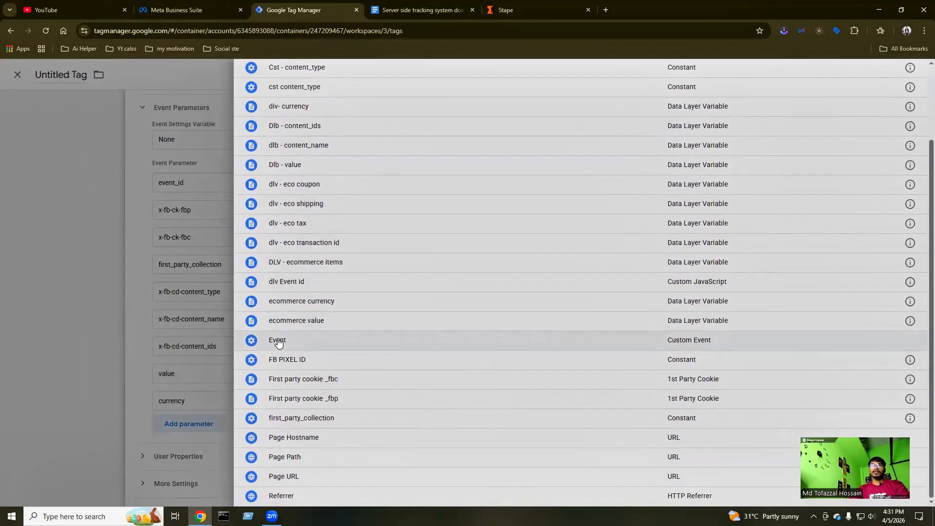
{"action": "left_click", "coordinate": [327, 340]}
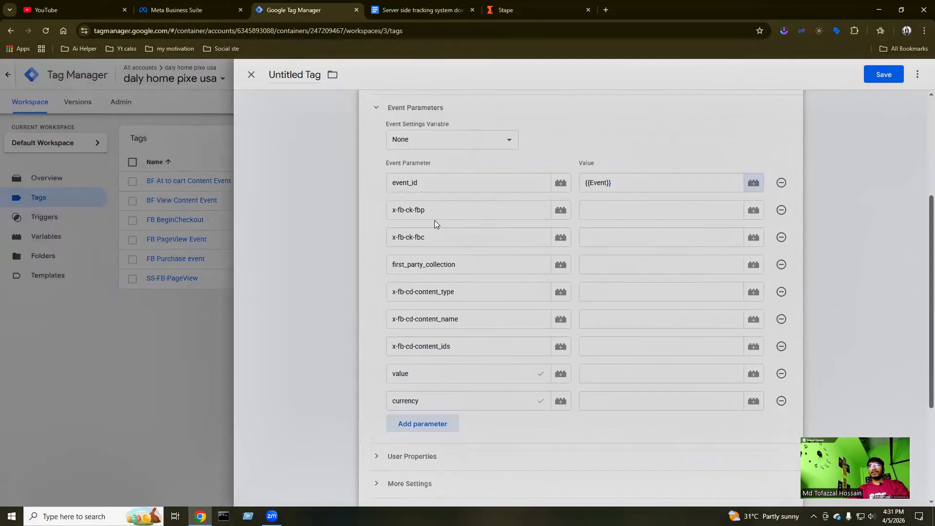
Set the value of the x-fb-ck-fbp parameter to the variable {{First party cookie _fbp}}.
{"action": "left_click", "coordinate": [596, 212]}
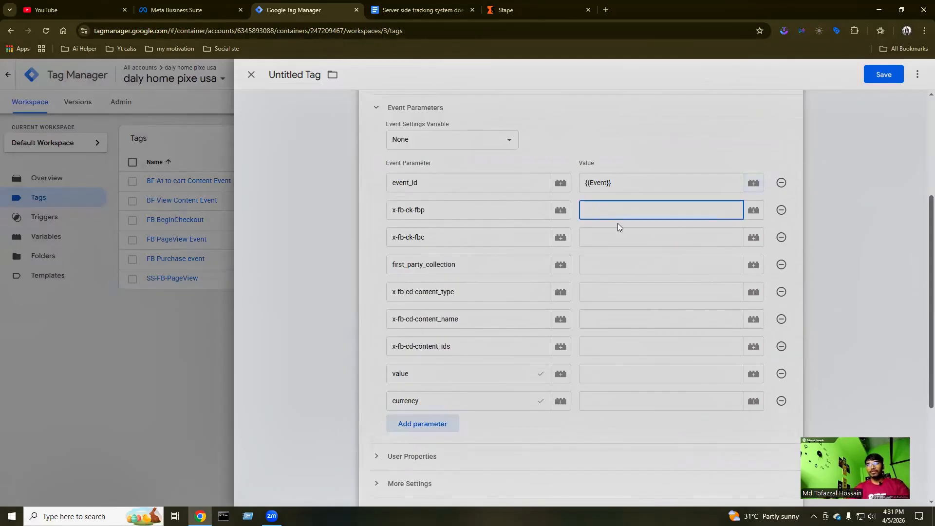
{"action": "type", "text": "{{"}
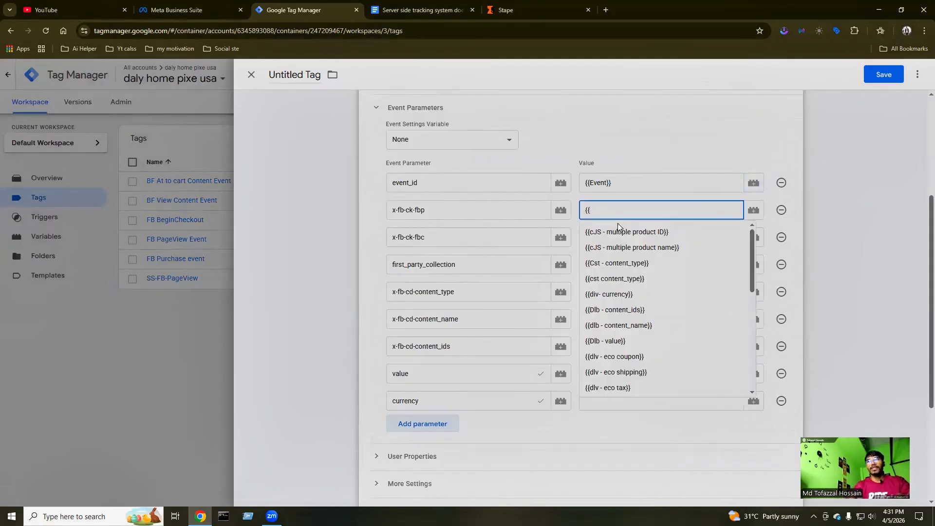
{"action": "type", "text": "f"}
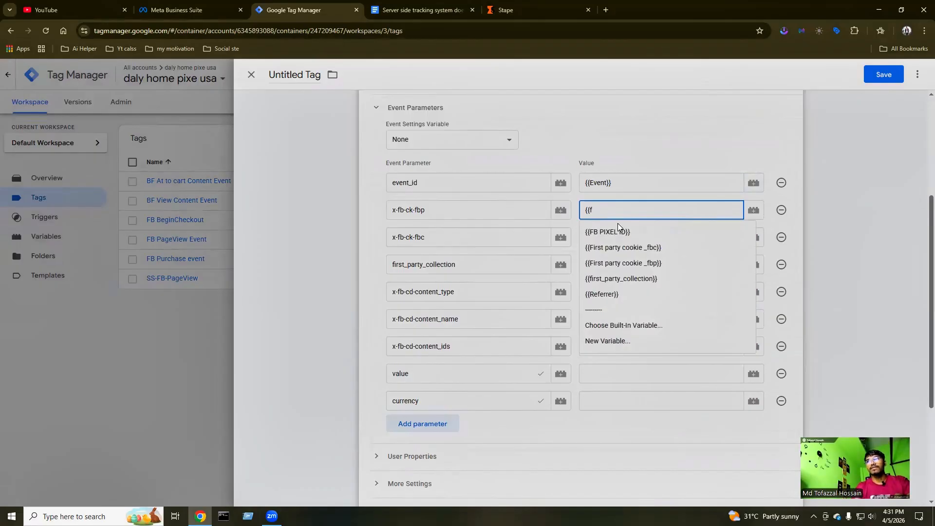
{"action": "type", "text": "bp"}
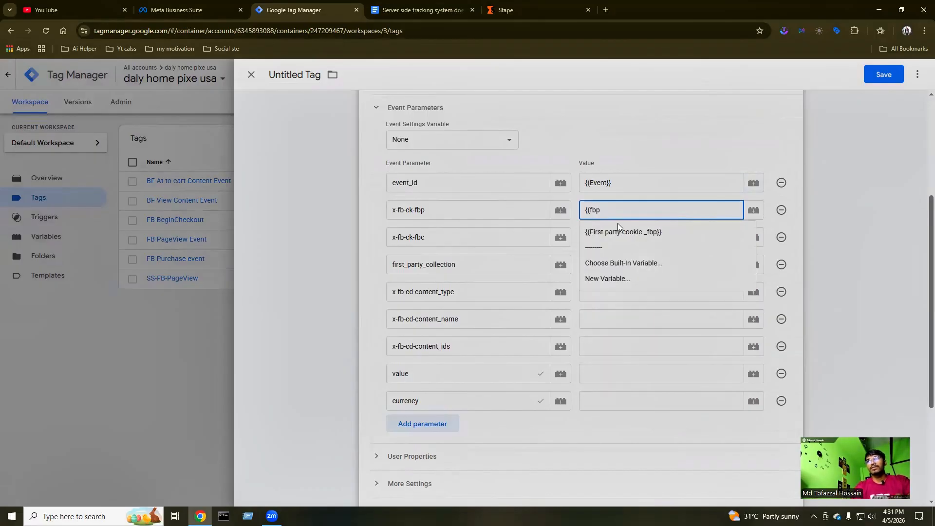
{"action": "left_click", "coordinate": [614, 230]}
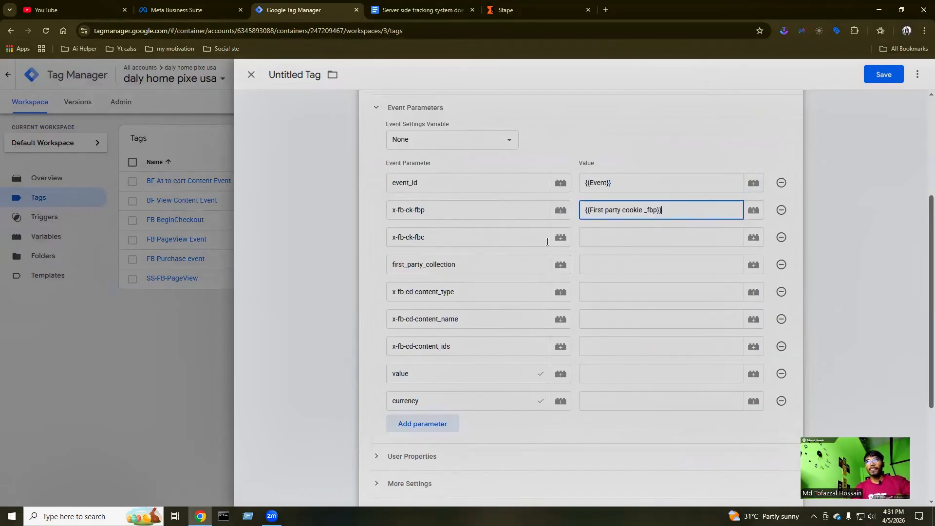
Set the value of the x-fb-ck-fbc parameter to the variable {{First party cookie _fbc}}.
{"action": "left_click", "coordinate": [599, 242]}
{"action": "type", "text": "{{"}
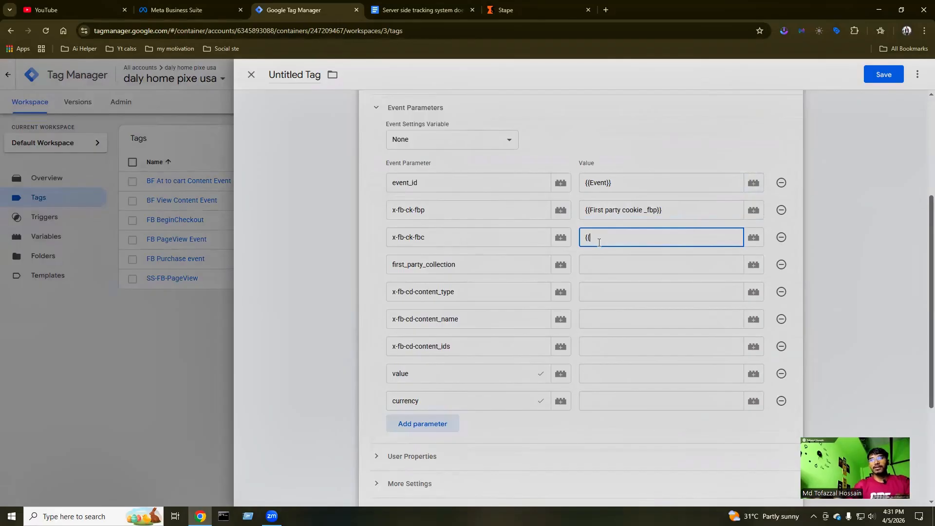
{"action": "type", "text": "f"}
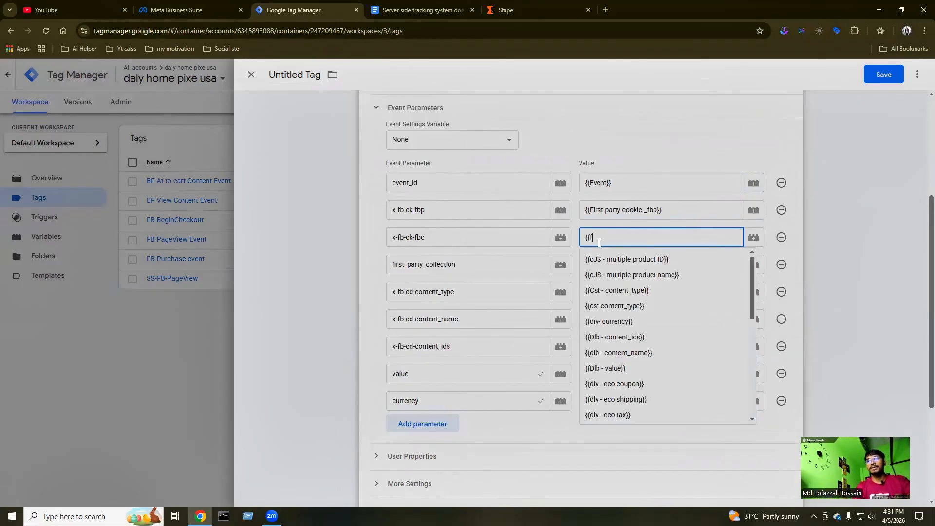
{"action": "type", "text": "bc"}
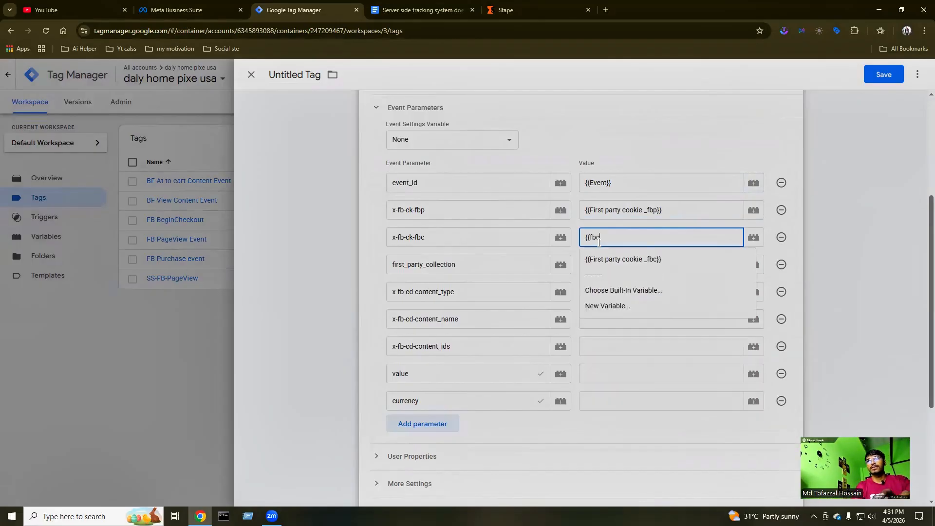
{"action": "left_click", "coordinate": [614, 258]}
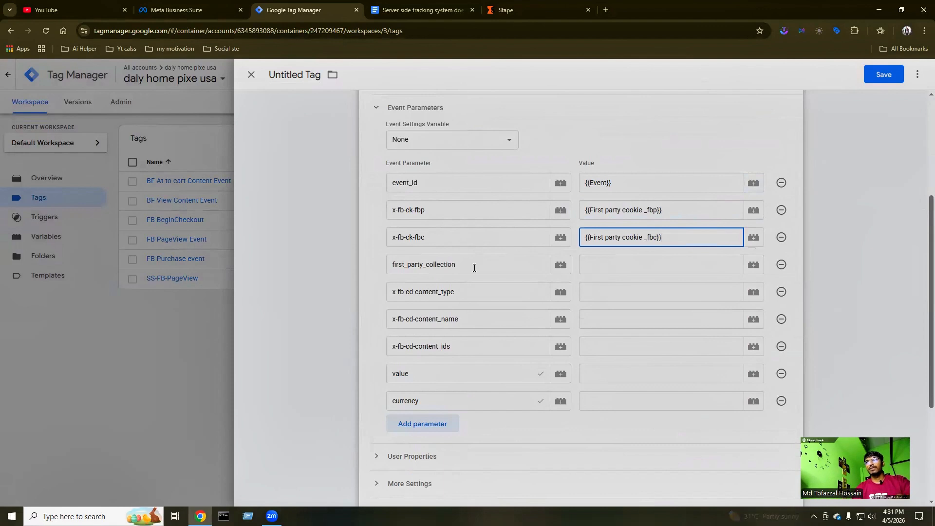
{"action": "left_click", "coordinate": [604, 268]}
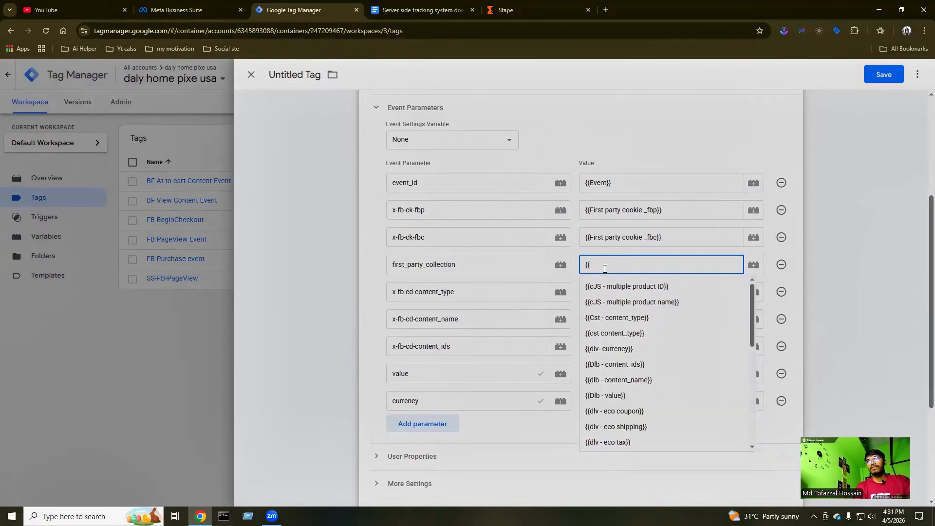
{"action": "type", "text": "t"}
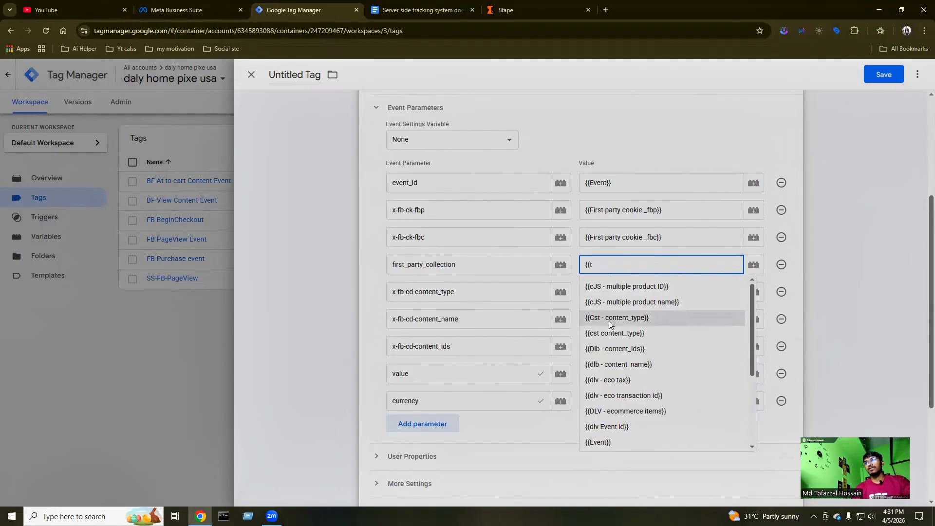
{"action": "left_click", "coordinate": [629, 318]}
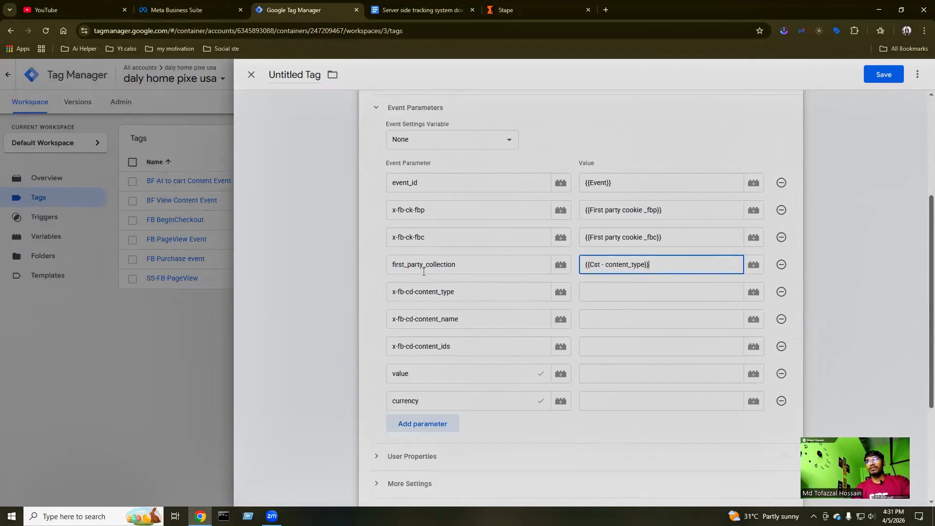
{"action": "key", "text": "ctrl+a"}
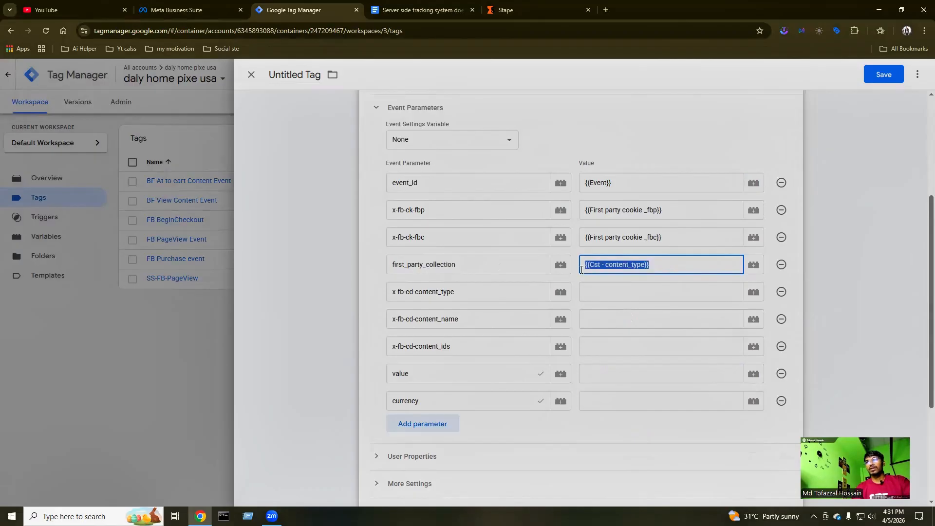
{"action": "key", "text": "BackSpace"}
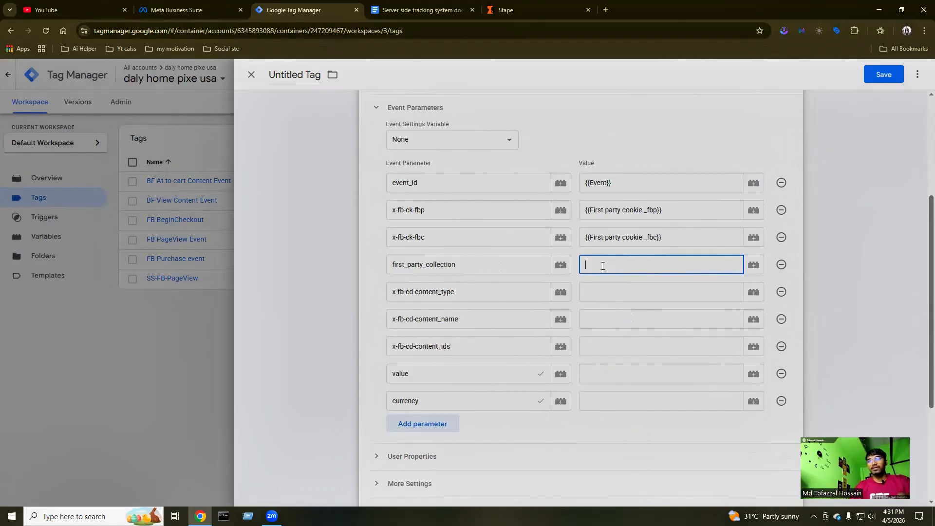
Set the value of the first_party_collection parameter to the variable {{first_party_collection}}.
{"action": "type", "text": "{{"}
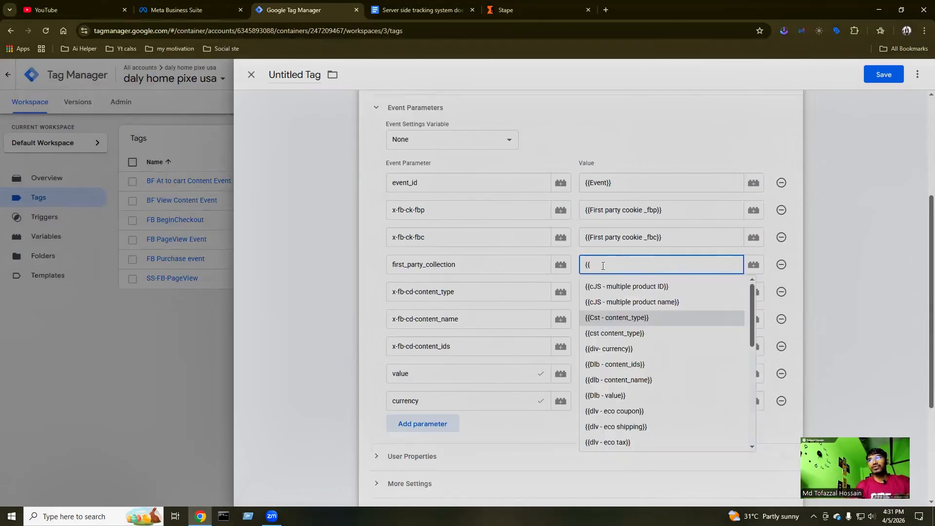
{"action": "type", "text": "tr"}
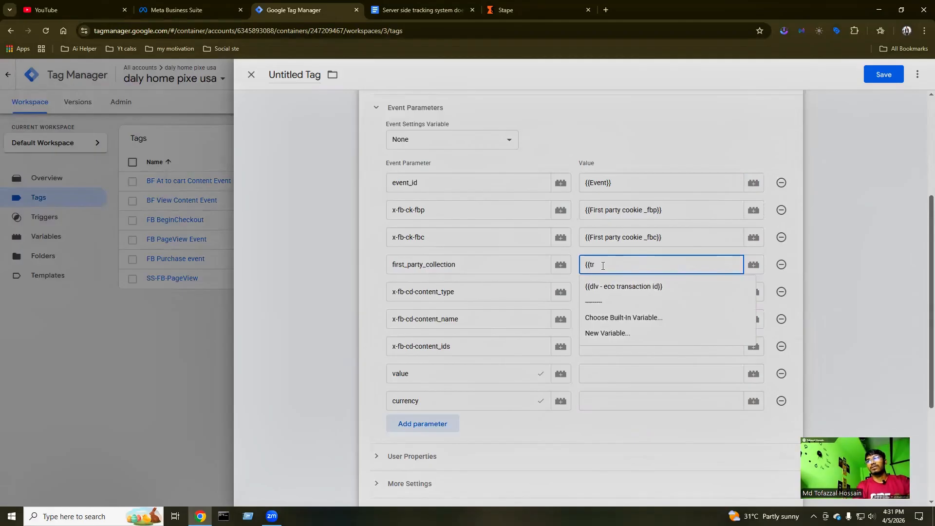
{"action": "key", "text": "BackSpace"}
{"action": "key", "text": "BackSpace"}
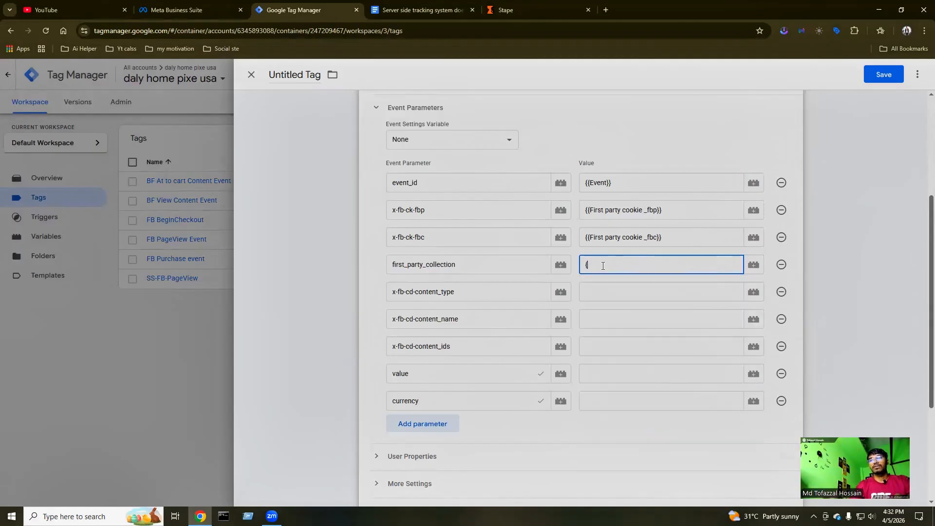
{"action": "type", "text": "{"}
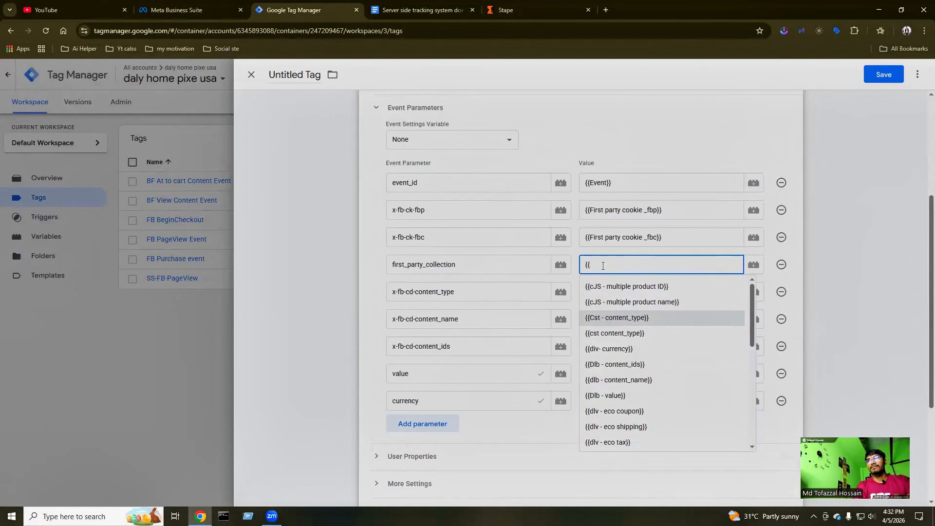
{"action": "type", "text": "co"}
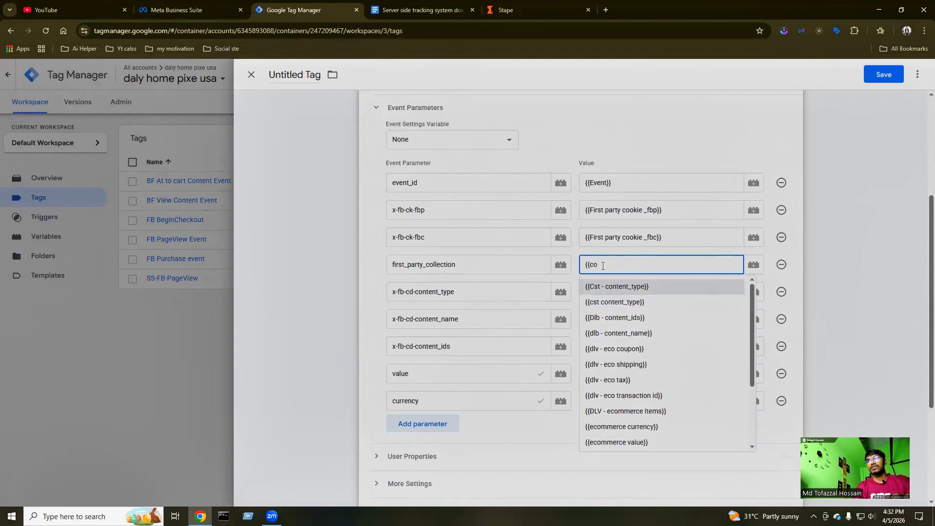
{"action": "type", "text": "l"}
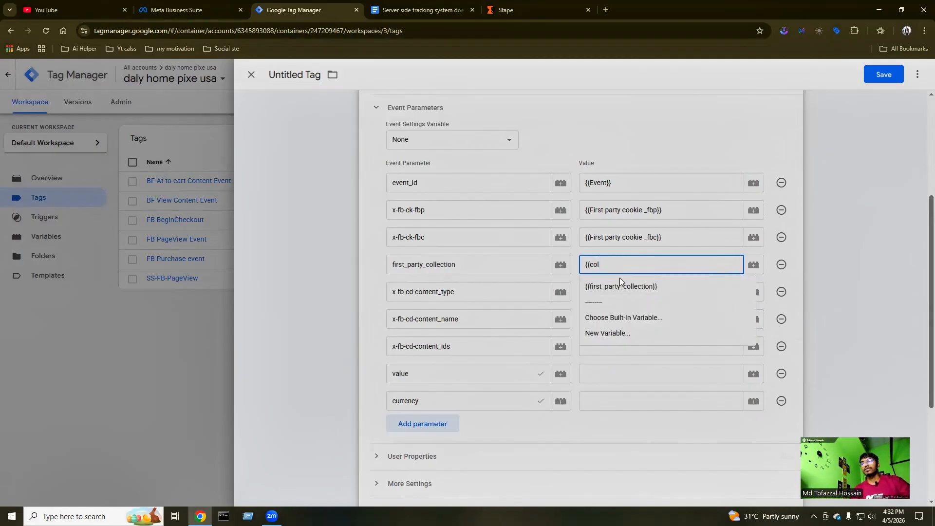
{"action": "left_click", "coordinate": [617, 281]}
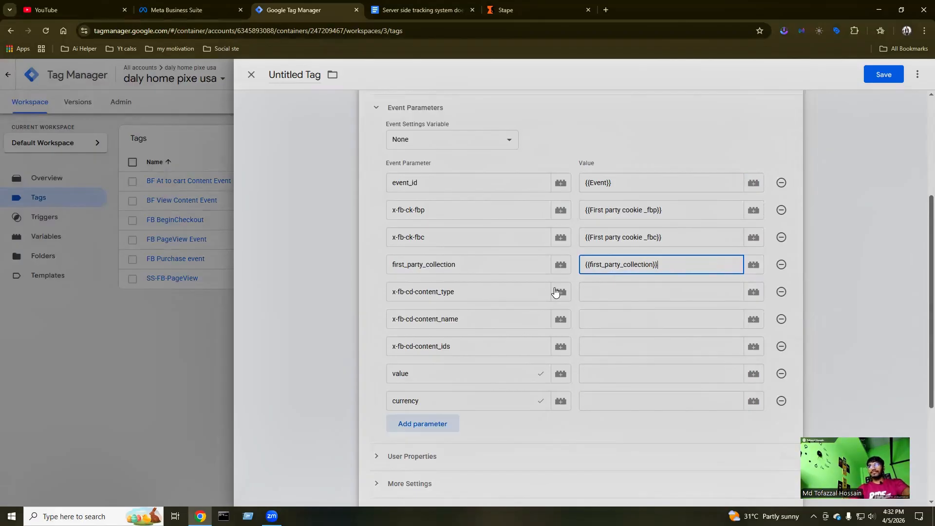
Set the value of the x-fb-cd-content_type parameter to the variable {{Cst - content_type}}.
{"action": "left_click", "coordinate": [607, 296]}
{"action": "type", "text": "{{"}
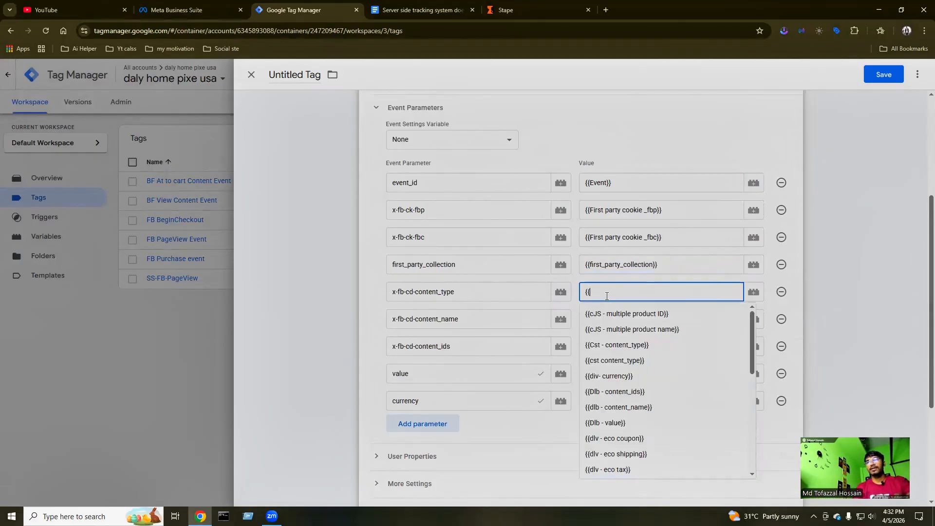
{"action": "type", "text": "typ"}
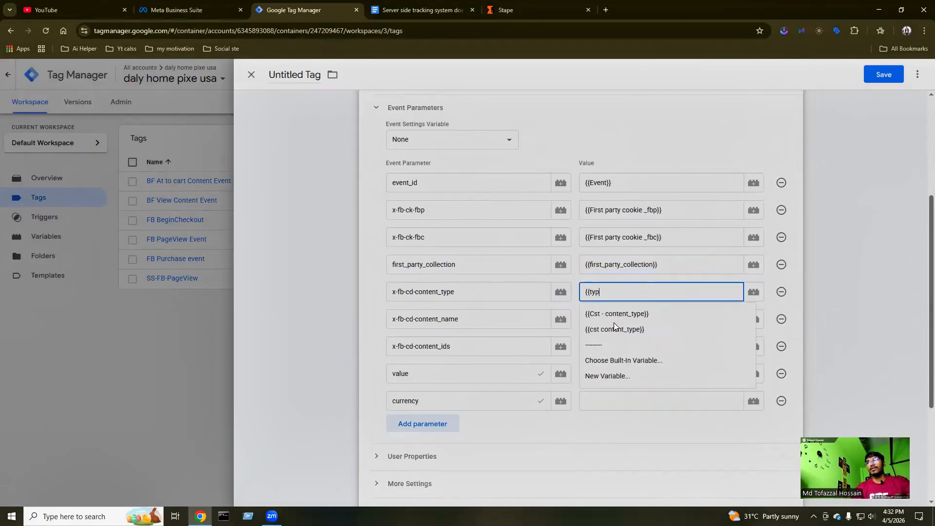
{"action": "left_click", "coordinate": [622, 315]}
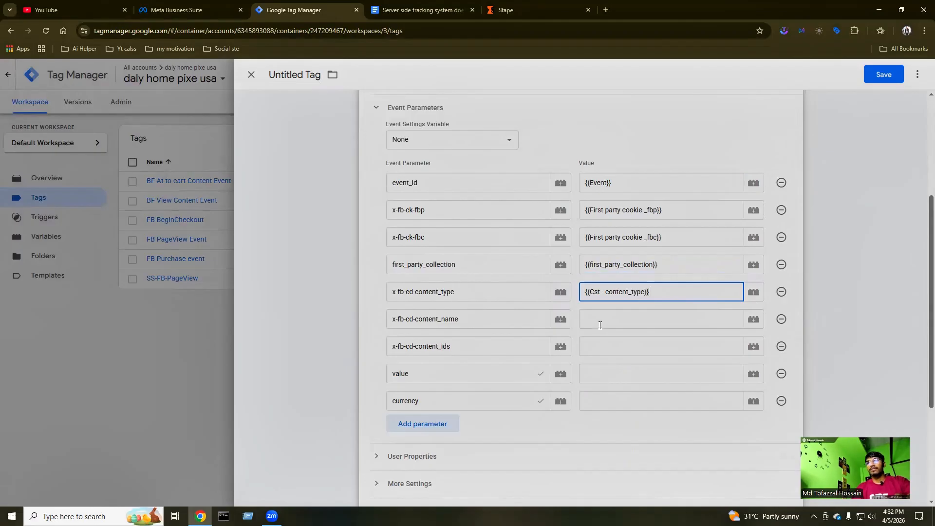
Set the value of the x-fb-cd-content_name parameter to the variable {{dlb - content_name}}.
{"action": "left_click", "coordinate": [601, 322]}
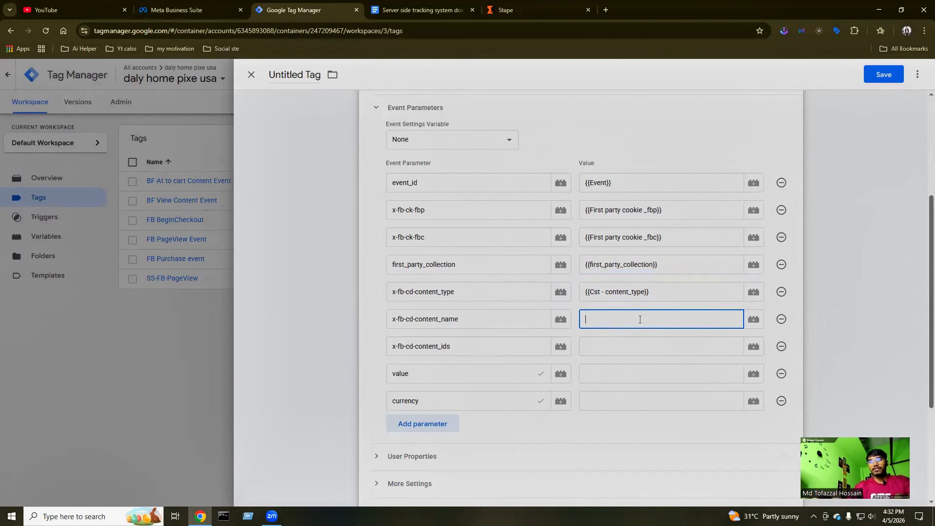
{"action": "type", "text": "{{"}
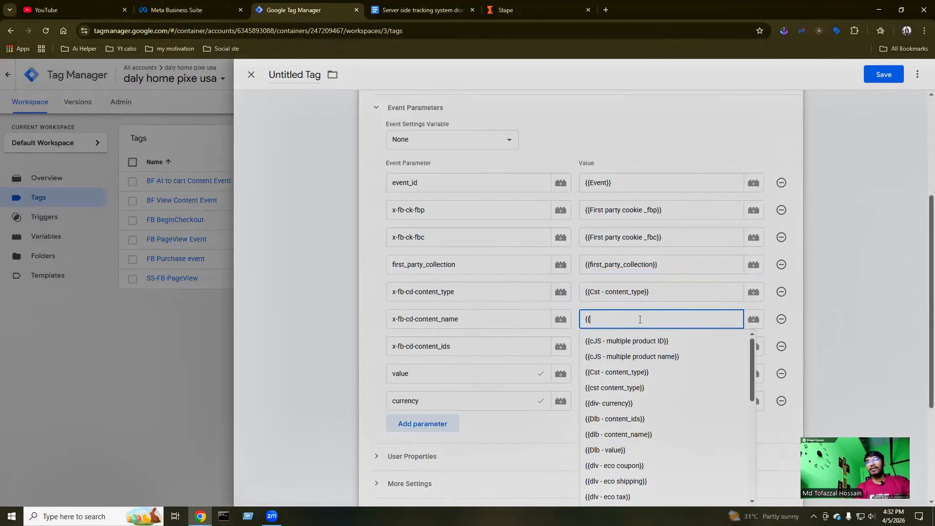
{"action": "type", "text": "name"}
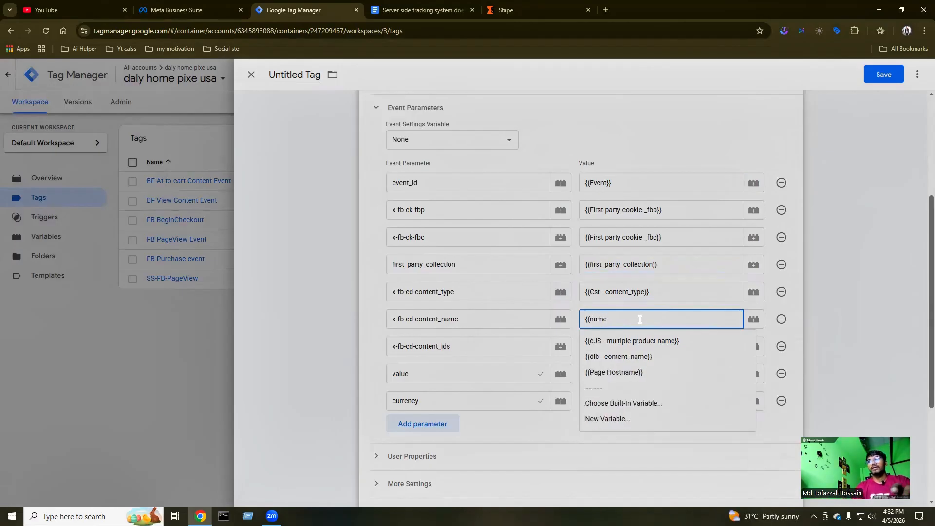
{"action": "left_click", "coordinate": [629, 358]}
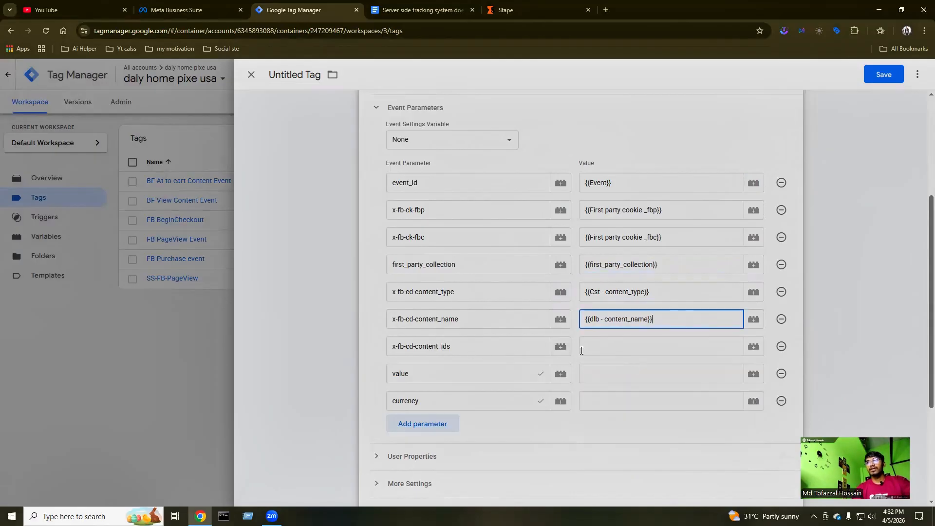
Set the value of the x-fb-cd-content_ids parameter to the variable {{Dlb - content_ids}}.
{"action": "left_click", "coordinate": [591, 351]}
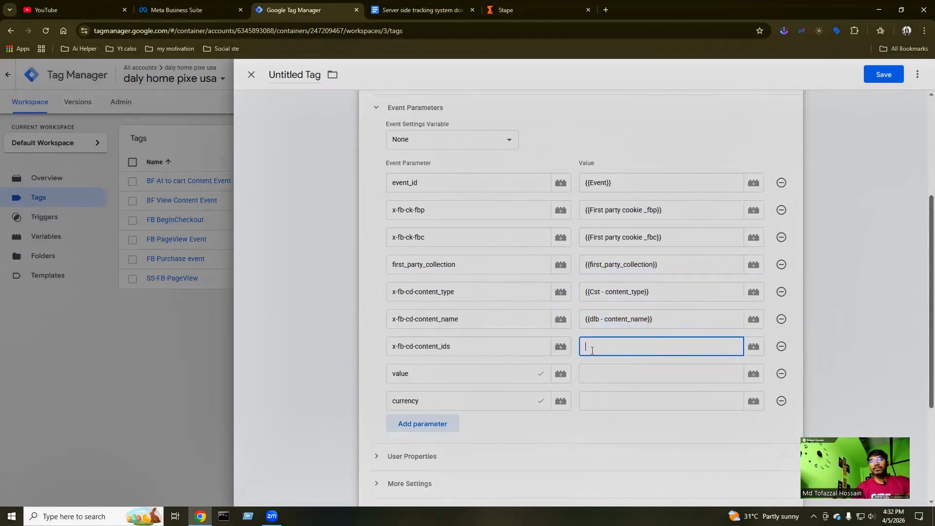
{"action": "type", "text": "{{"}
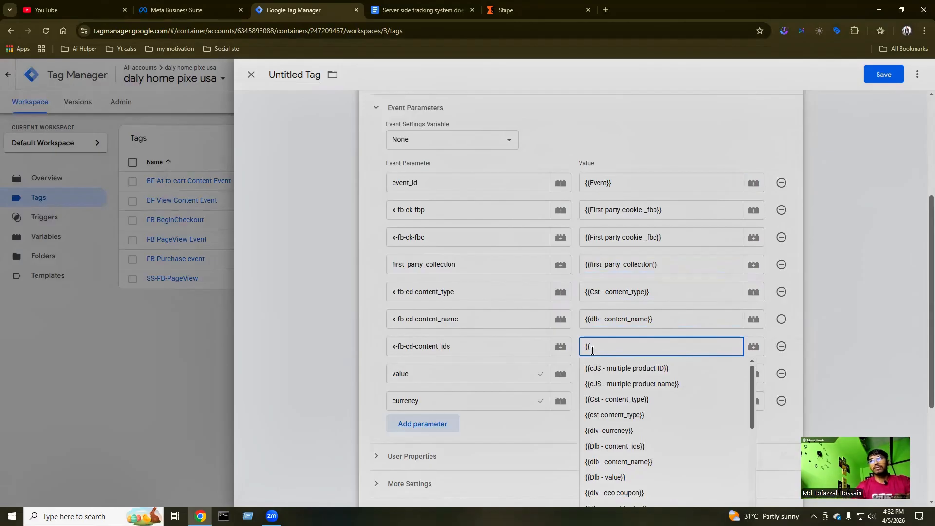
{"action": "type", "text": "d"}
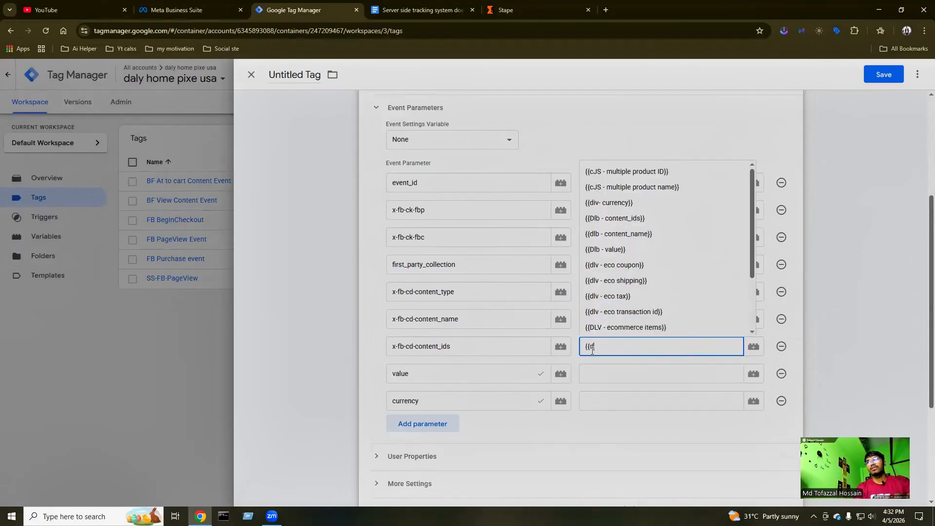
{"action": "key", "text": "BackSpace"}
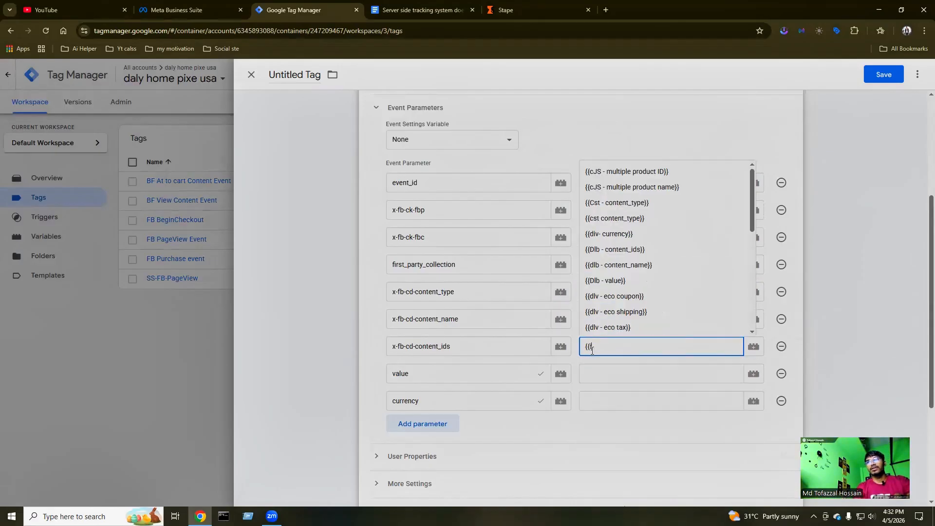
{"action": "type", "text": "ids"}
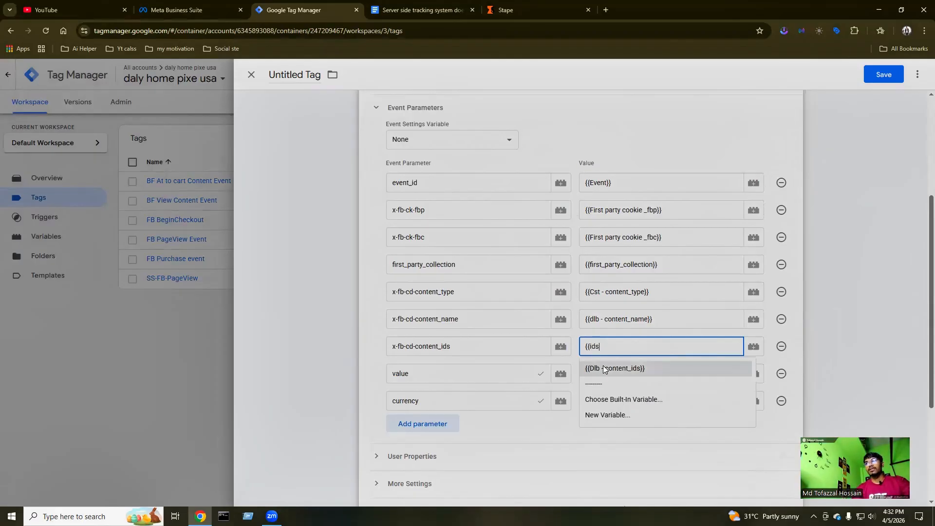
{"action": "left_click", "coordinate": [625, 367]}
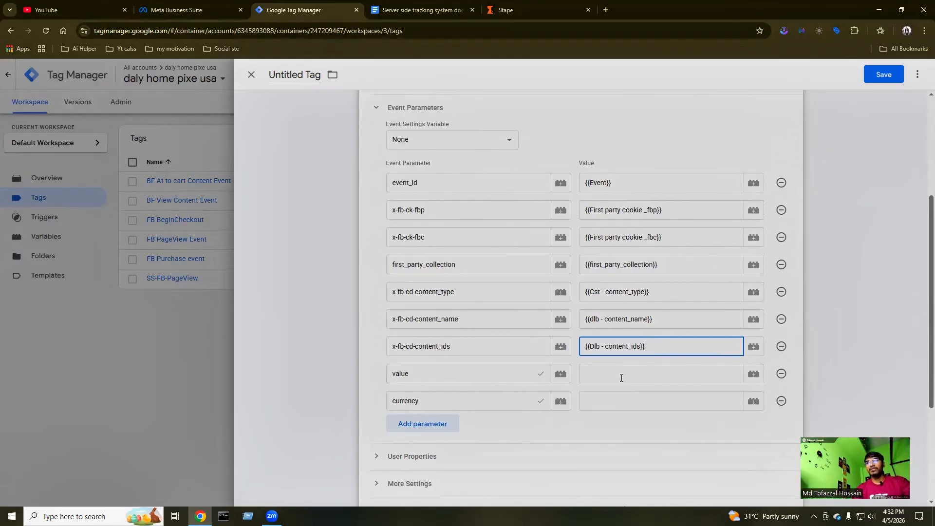
Set the value of the event parameter named value to the variable {{Dlb - value}}.
{"action": "left_click", "coordinate": [622, 378]}
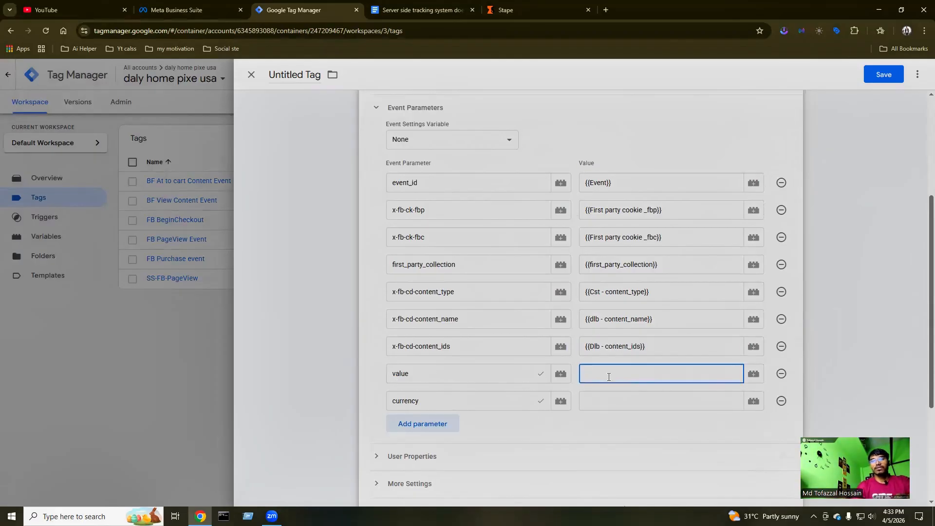
{"action": "type", "text": "{{"}
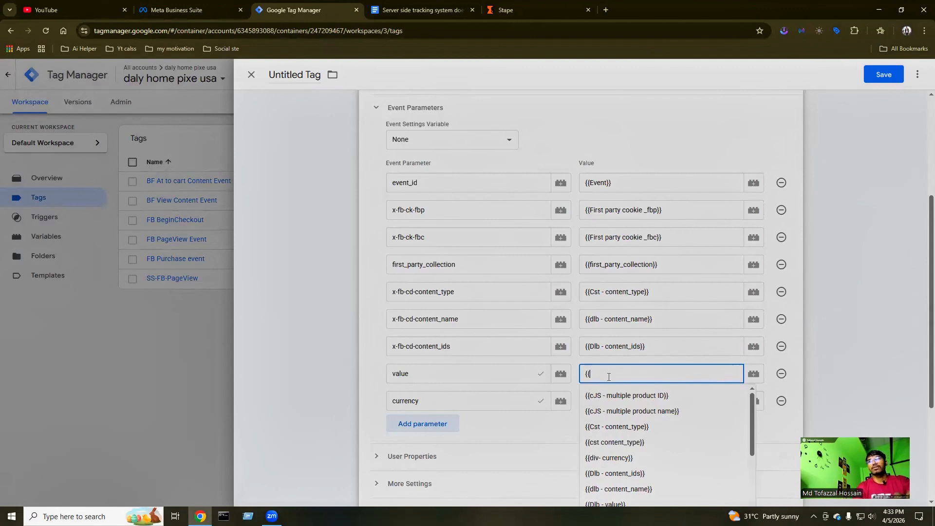
{"action": "type", "text": "valu"}
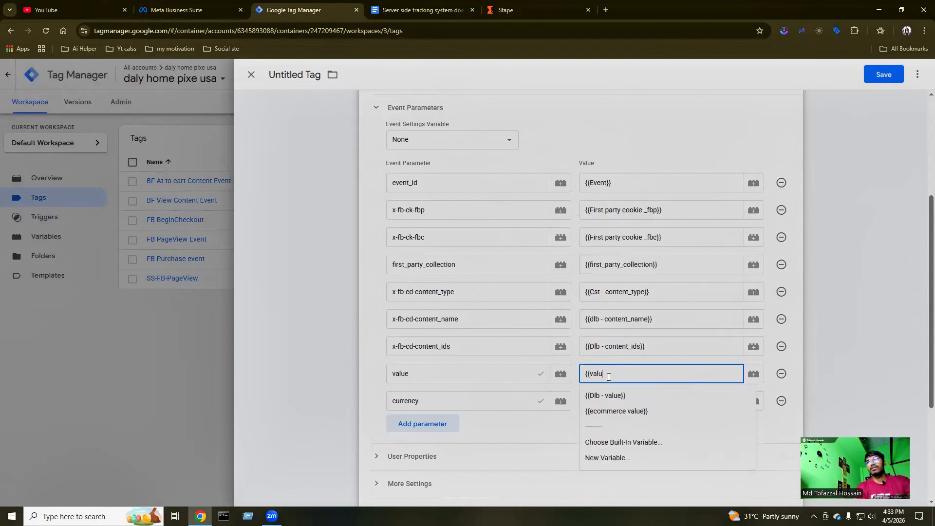
{"action": "left_click", "coordinate": [612, 395]}
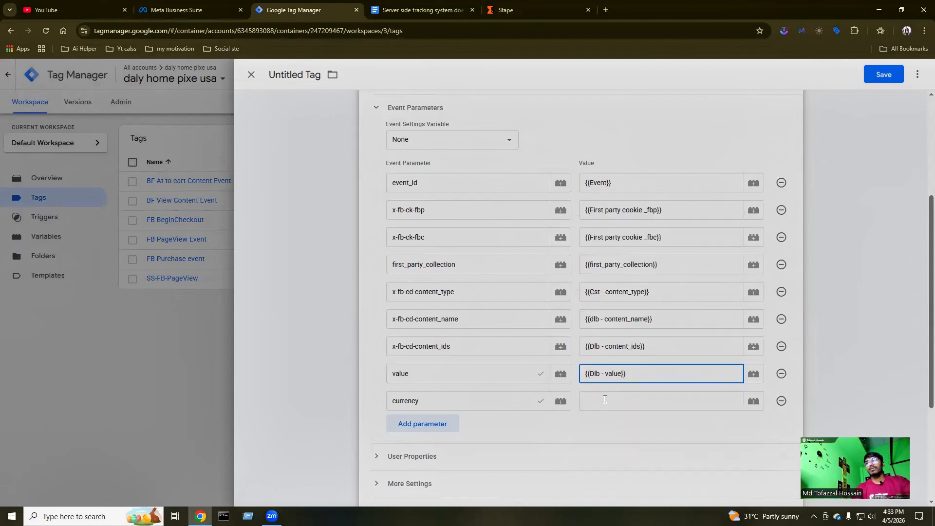
Set the value of the currency event parameter to the variable {{div- currency}}, checking the required value in the tracking guide.
{"action": "left_click", "coordinate": [605, 399]}
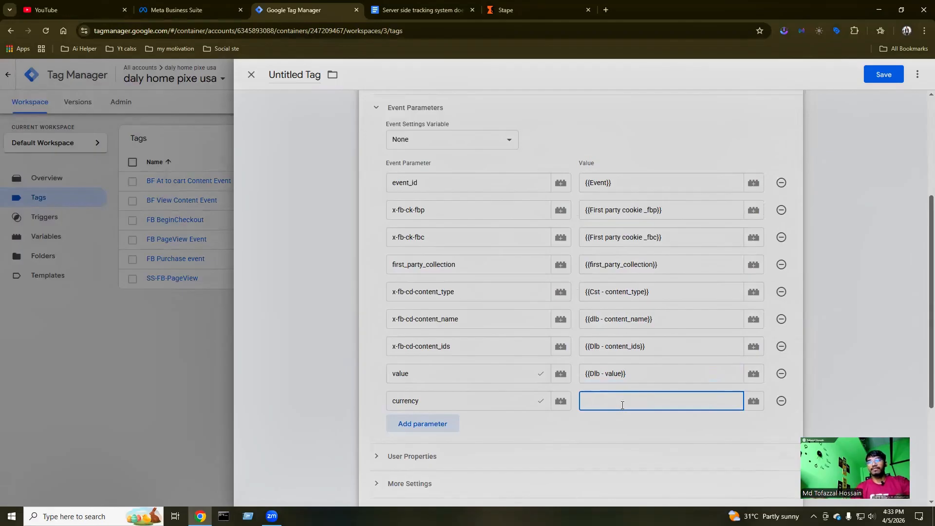
{"action": "type", "text": "{{"}
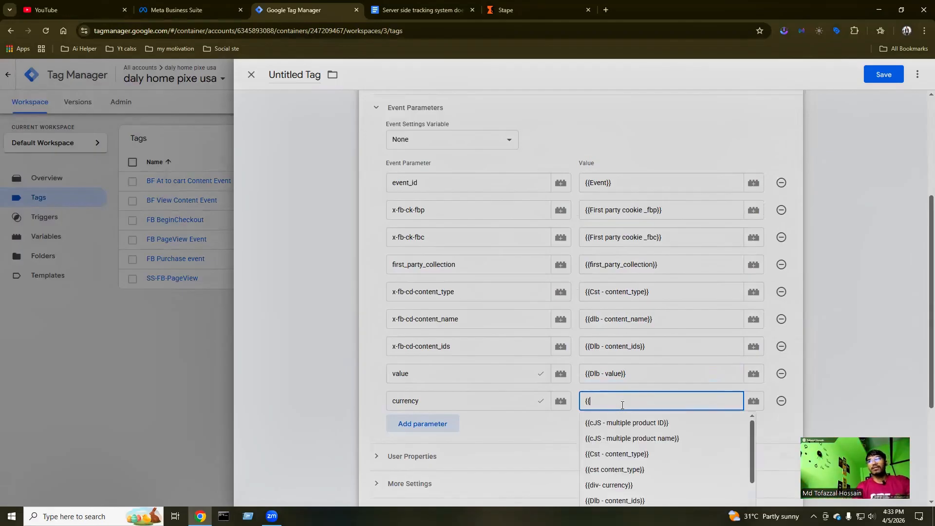
{"action": "type", "text": "cu"}
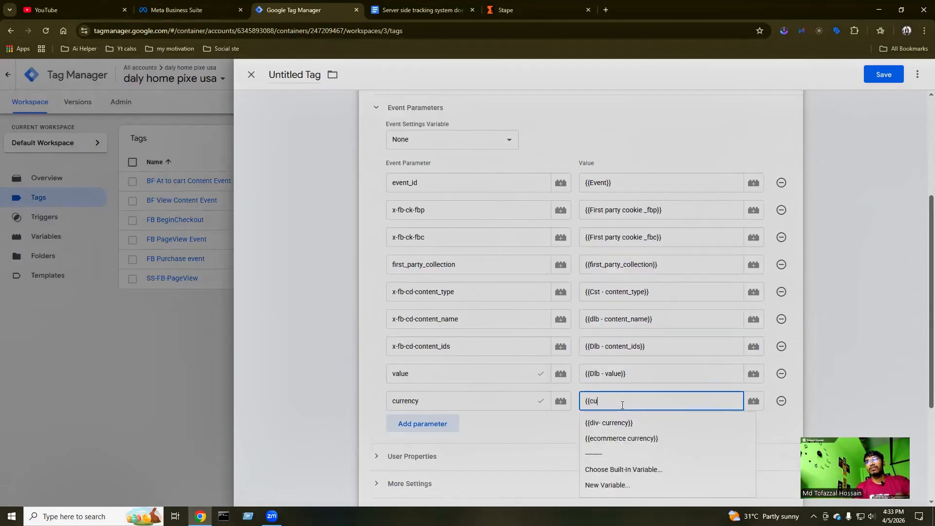
{"action": "type", "text": "rr"}
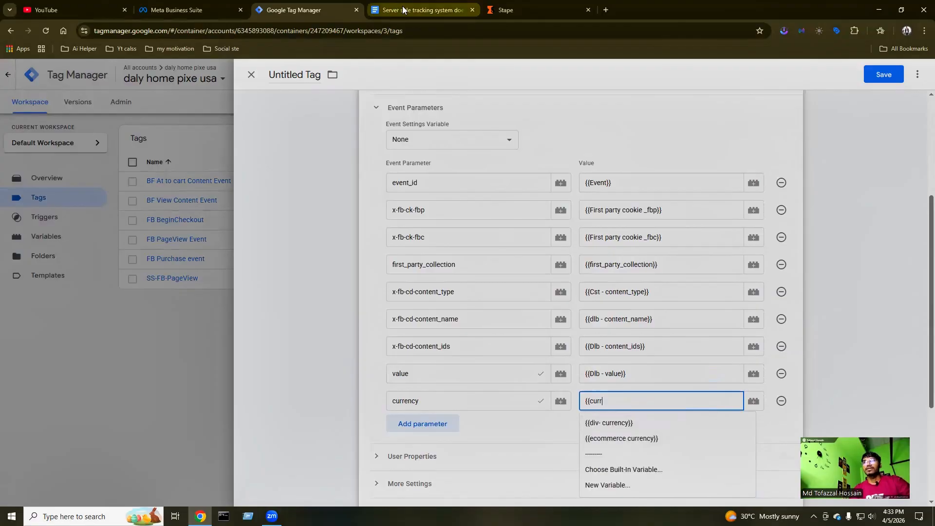
{"action": "left_click", "coordinate": [388, 8]}
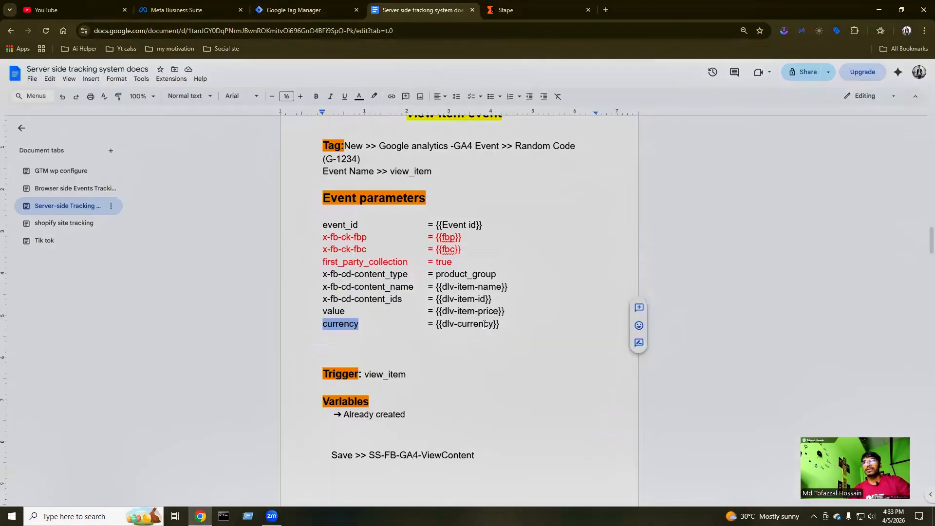
{"action": "left_click", "coordinate": [290, 8]}
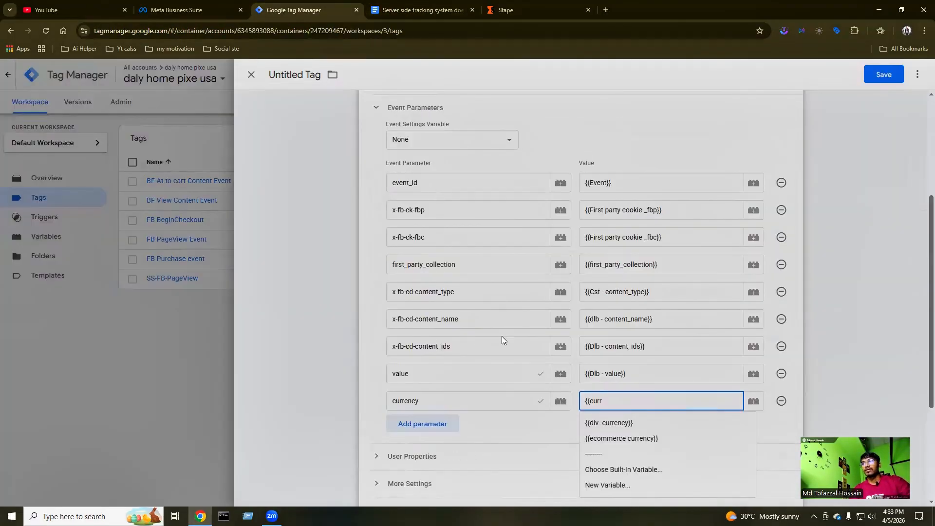
{"action": "left_click", "coordinate": [578, 404]}
{"action": "left_click", "coordinate": [612, 403]}
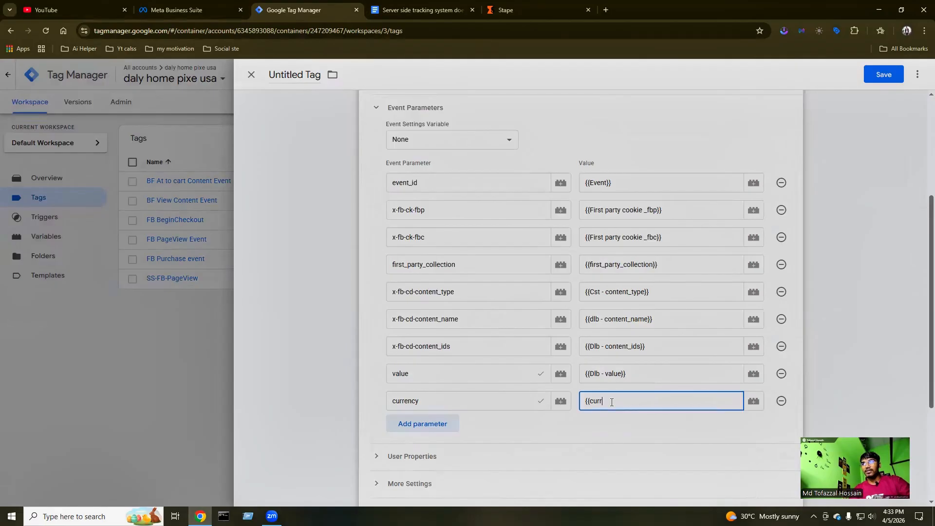
{"action": "key", "text": "BackSpace"}
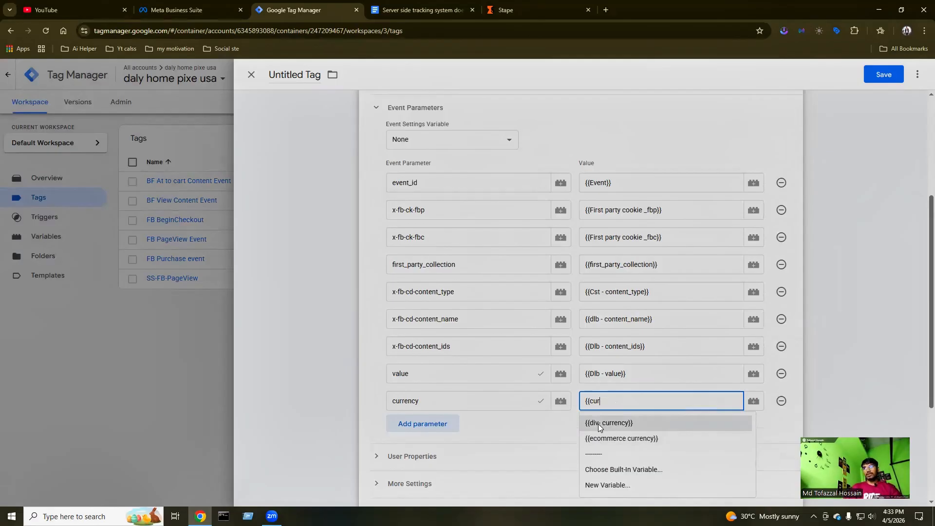
{"action": "left_click", "coordinate": [615, 423]}
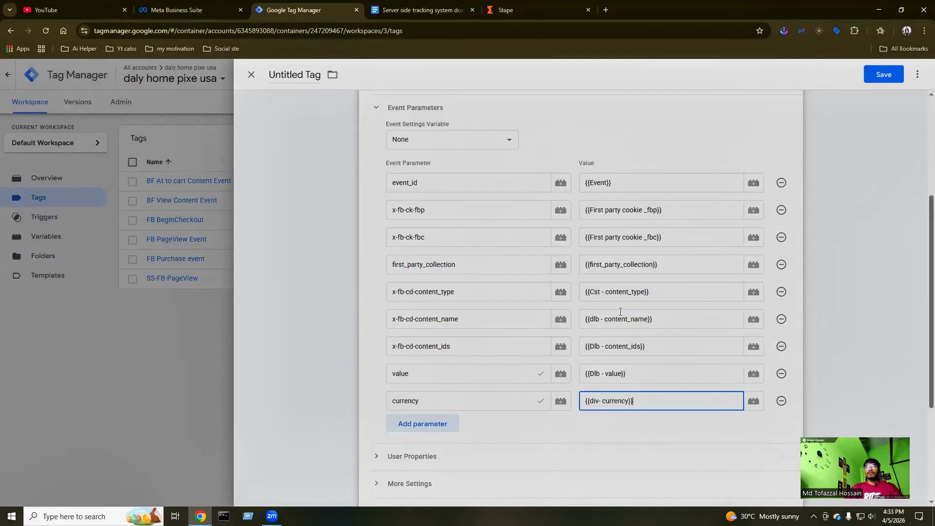
{"action": "scroll", "coordinate": [566, 340], "scroll_direction": "up", "scroll_amount": 1}
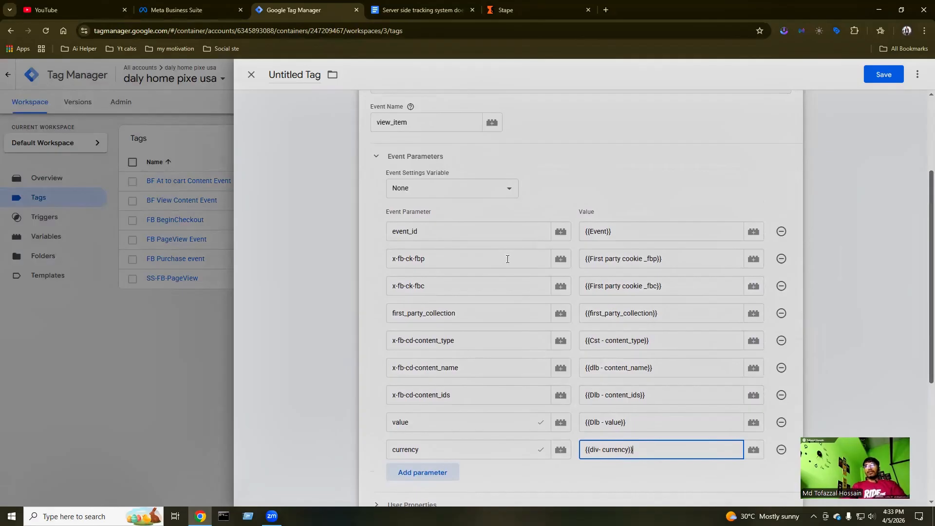
{"action": "scroll", "coordinate": [507, 259], "scroll_direction": "down", "scroll_amount": 1}
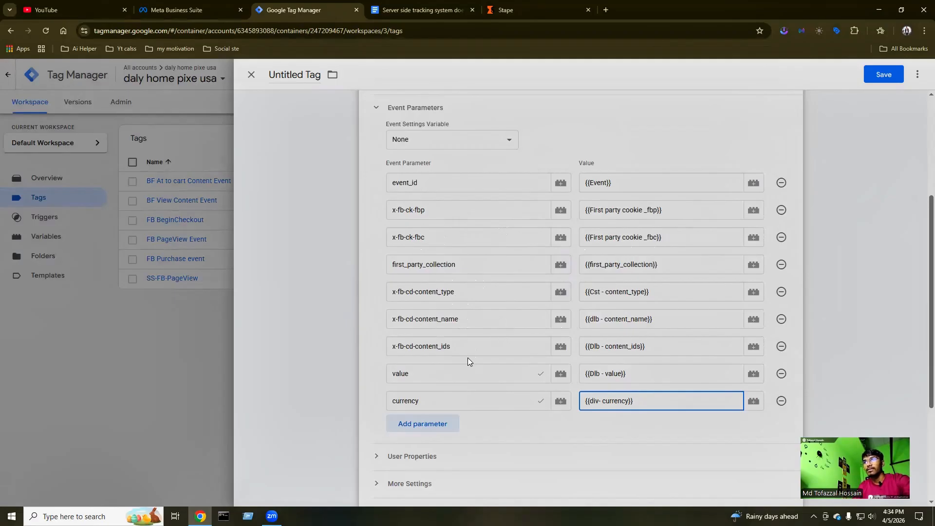
{"action": "left_click", "coordinate": [435, 385]}
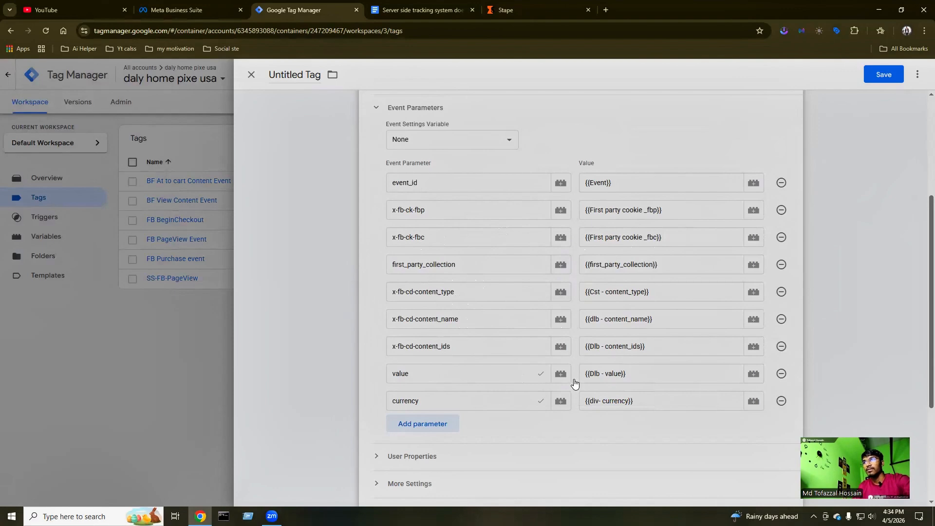
Assign the custom event trigger "view_item triger" as the firing trigger of the GA4 event tag.
{"action": "scroll", "coordinate": [514, 363], "scroll_direction": "down", "scroll_amount": 2}
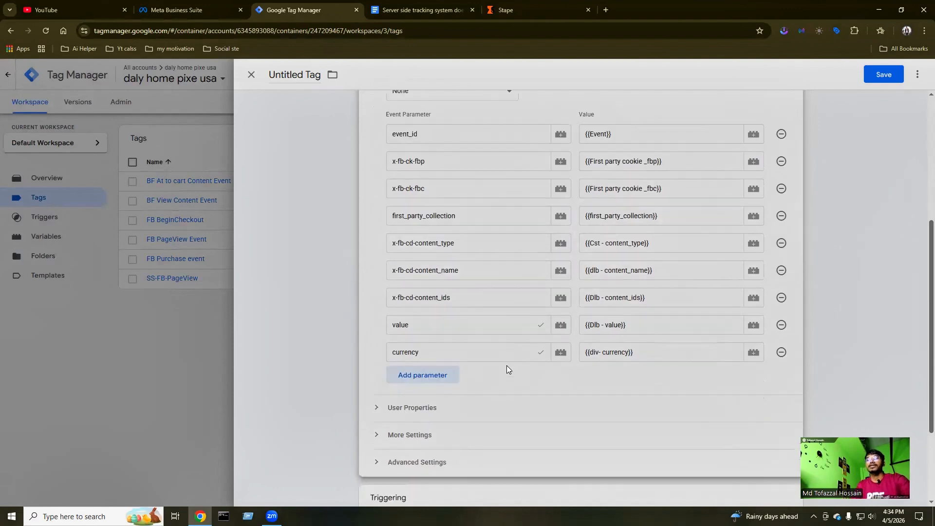
{"action": "scroll", "coordinate": [495, 362], "scroll_direction": "up", "scroll_amount": 6}
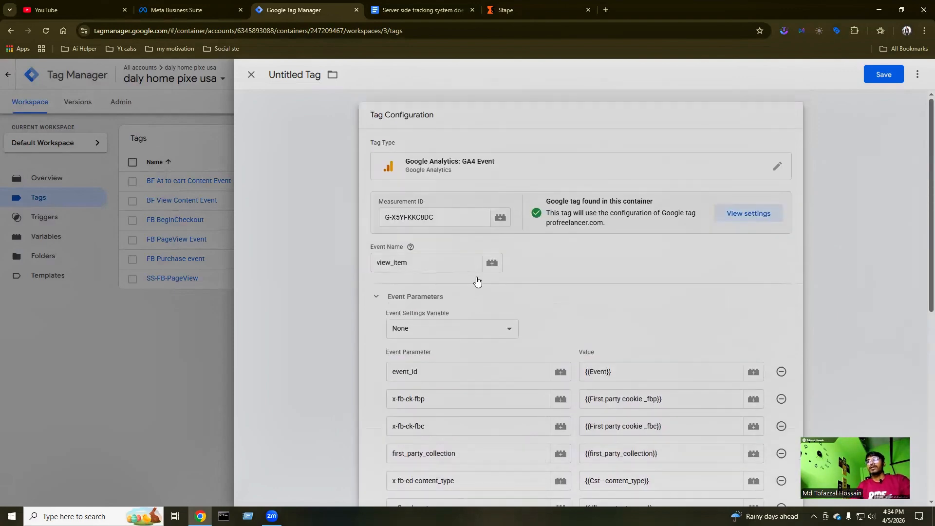
{"action": "scroll", "coordinate": [477, 288], "scroll_direction": "down", "scroll_amount": 6}
{"action": "scroll", "coordinate": [479, 306], "scroll_direction": "down", "scroll_amount": 1}
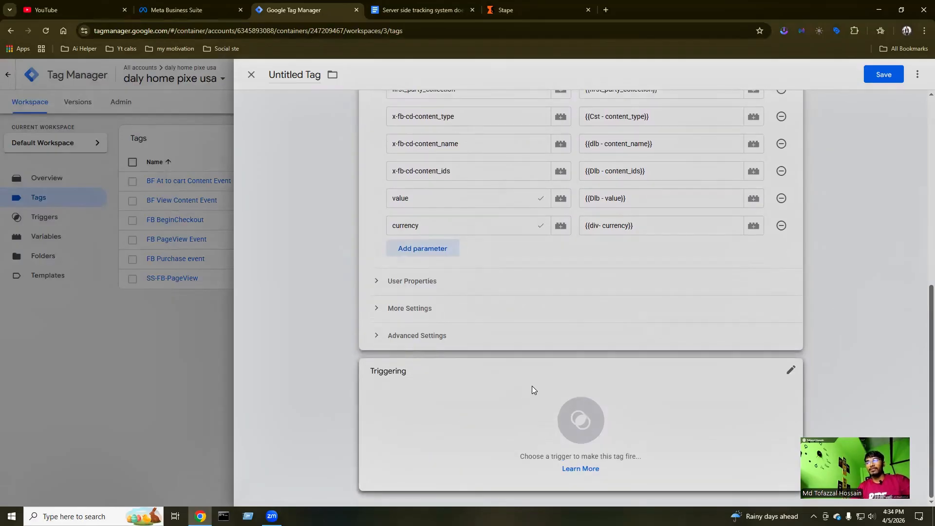
{"action": "left_click", "coordinate": [790, 372]}
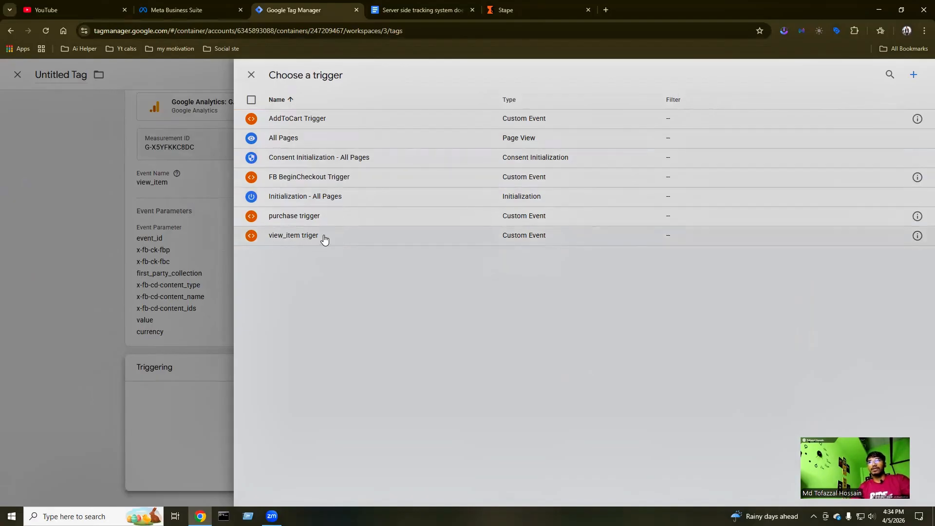
{"action": "left_click", "coordinate": [295, 236]}
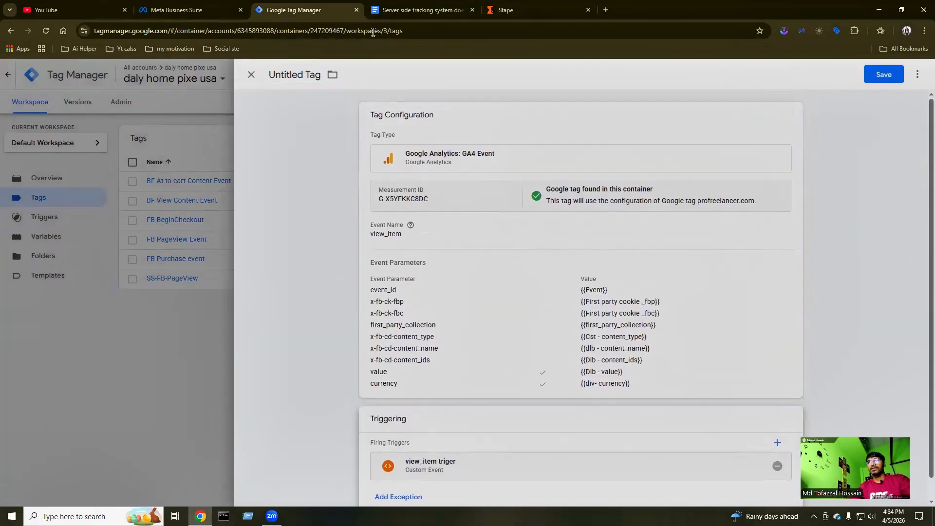
Copy the tag name SS-FB-GA4-ViewContent from the view item event section of the Google Docs tracking guide.
{"action": "left_click", "coordinate": [421, 9]}
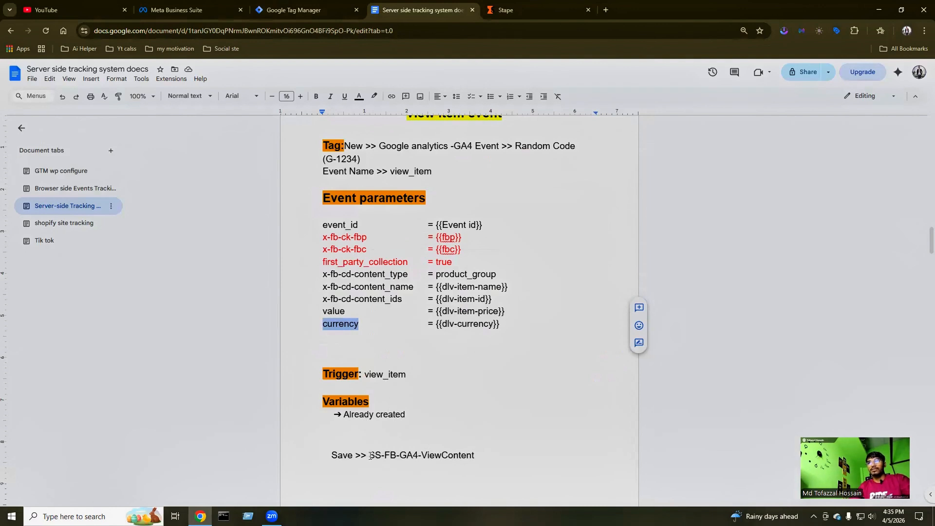
{"action": "left_click_drag", "start_coordinate": [371, 455], "coordinate": [474, 456]}
{"action": "key", "text": "ctrl+c"}
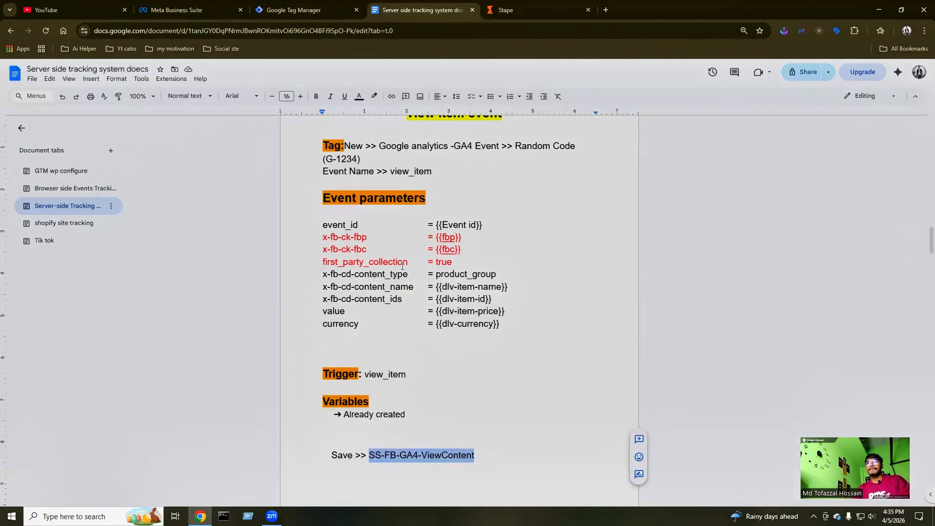
{"action": "scroll", "coordinate": [404, 268], "scroll_direction": "down", "scroll_amount": 5}
{"action": "scroll", "coordinate": [439, 307], "scroll_direction": "up", "scroll_amount": 3}
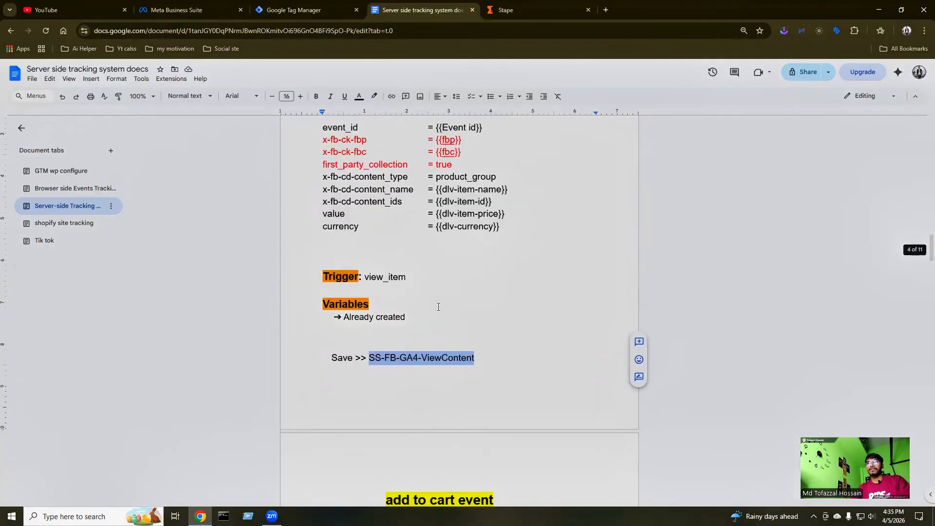
{"action": "scroll", "coordinate": [439, 307], "scroll_direction": "up", "scroll_amount": 3}
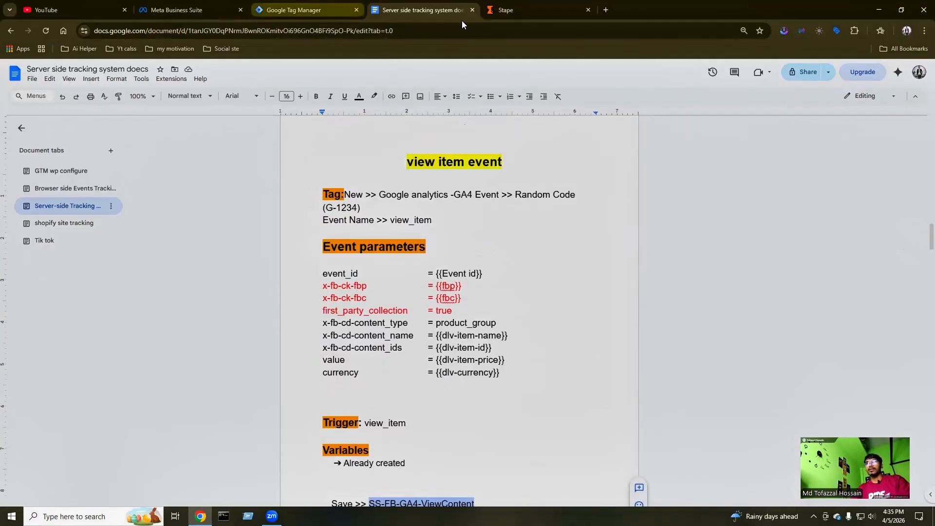
Back in Tag Manager, name the untitled tag SS-FB-GA4-ViewContent and save it.
{"action": "left_click", "coordinate": [315, 11]}
{"action": "scroll", "coordinate": [509, 376], "scroll_direction": "down", "scroll_amount": 1}
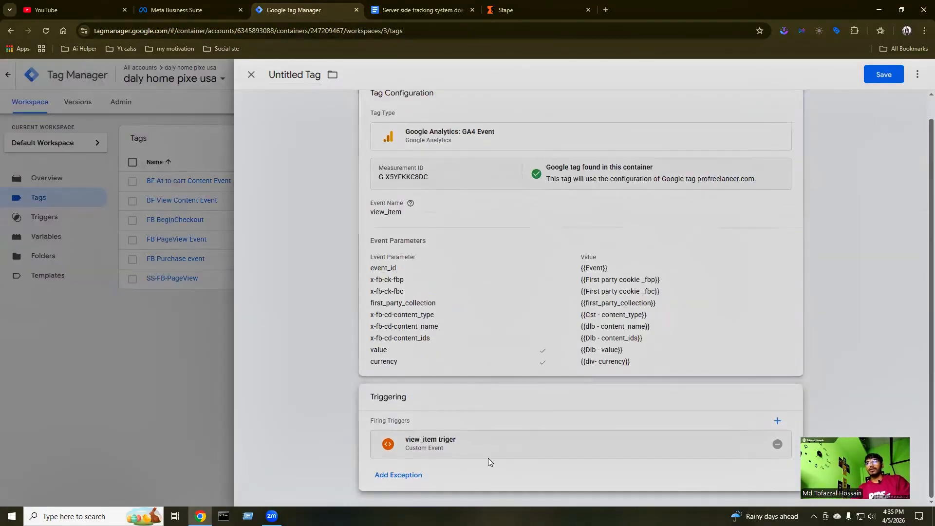
{"action": "scroll", "coordinate": [468, 429], "scroll_direction": "up", "scroll_amount": 1}
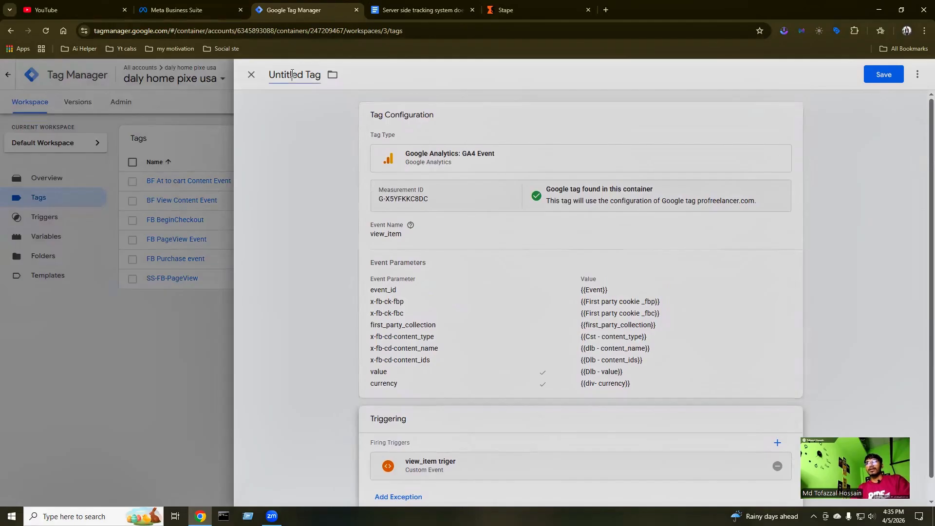
{"action": "left_click", "coordinate": [294, 118]}
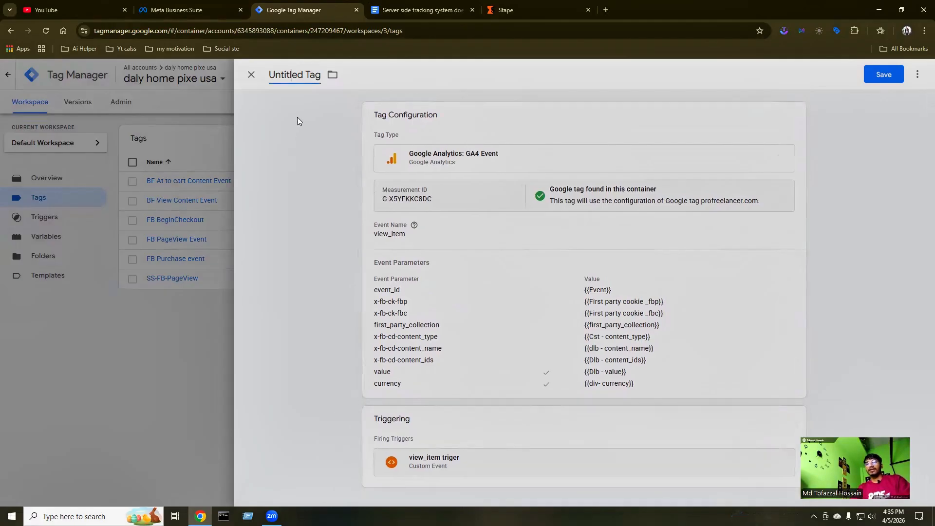
{"action": "key", "text": "ctrl+a"}
{"action": "key", "text": "ctrl+v"}
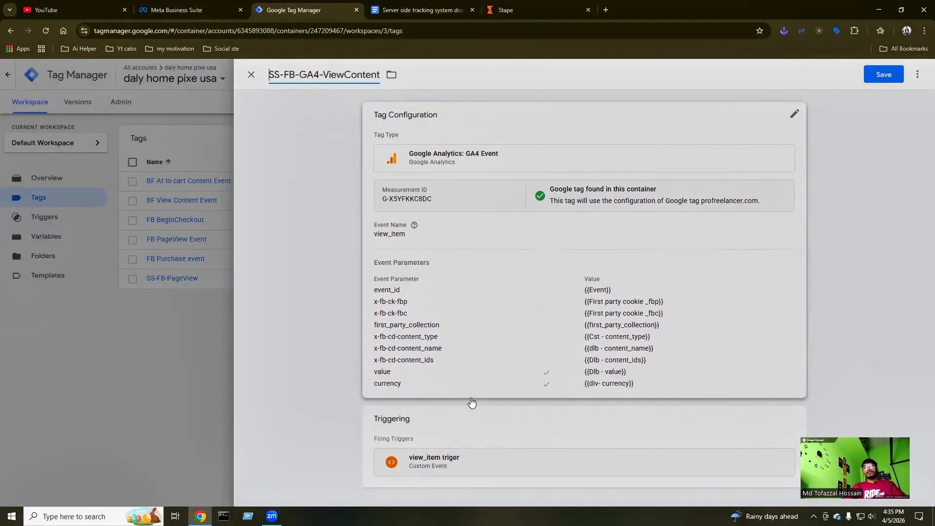
{"action": "left_click", "coordinate": [883, 75]}
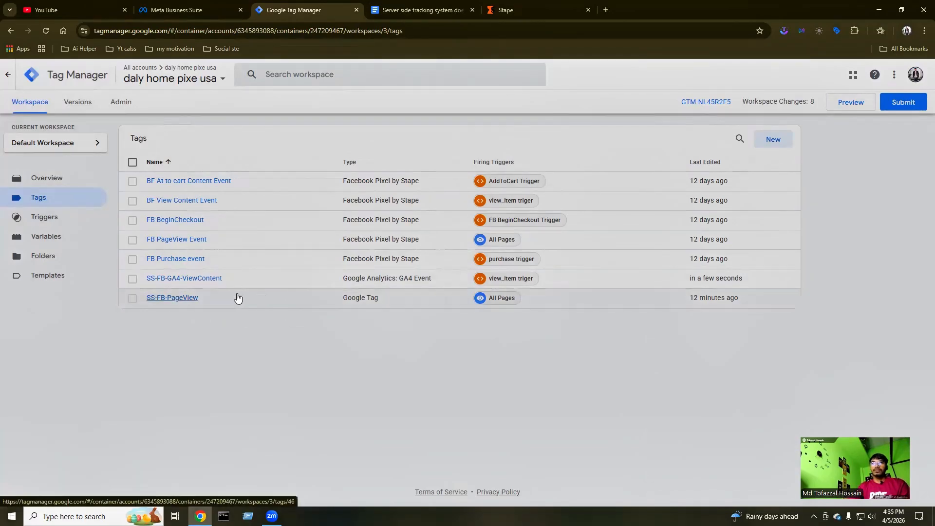
Review the add to cart and begin checkout event sections in the Google Docs guide and compare their parameters with the view item event.
{"action": "left_click", "coordinate": [387, 9]}
{"action": "scroll", "coordinate": [378, 280], "scroll_direction": "down", "scroll_amount": 8}
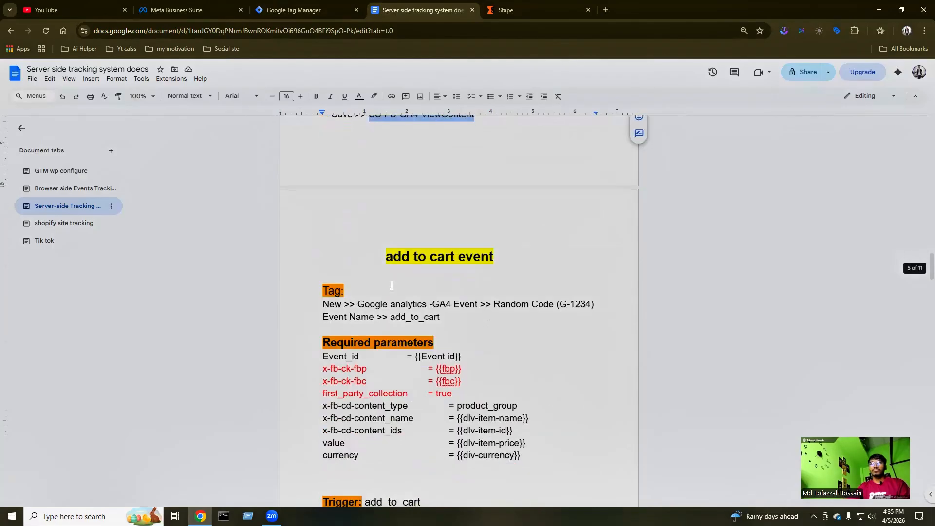
{"action": "scroll", "coordinate": [404, 379], "scroll_direction": "down", "scroll_amount": 4}
{"action": "scroll", "coordinate": [404, 379], "scroll_direction": "down", "scroll_amount": 5}
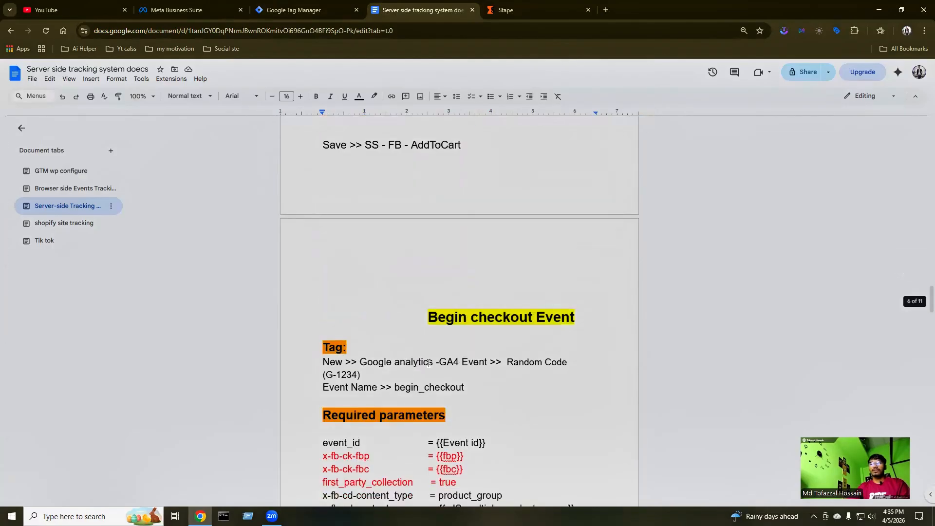
{"action": "scroll", "coordinate": [438, 339], "scroll_direction": "up", "scroll_amount": 9}
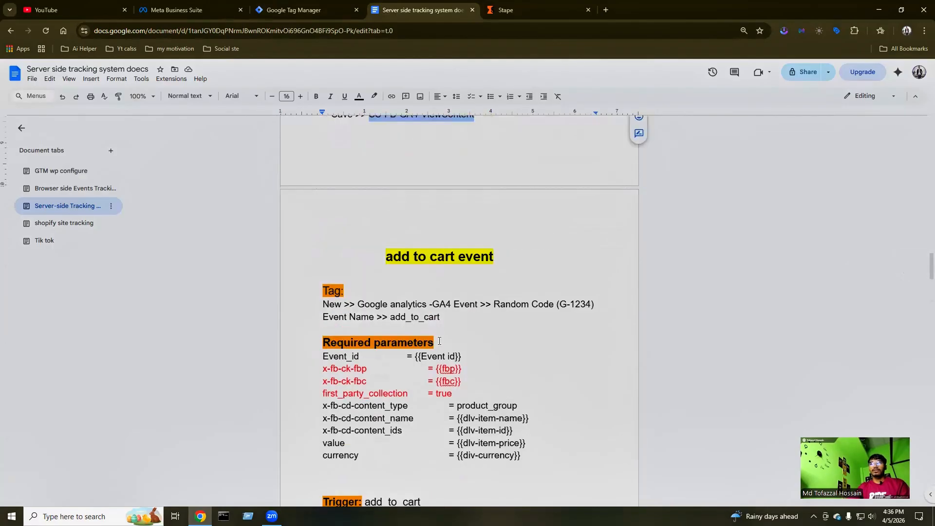
{"action": "scroll", "coordinate": [439, 341], "scroll_direction": "down", "scroll_amount": 3}
{"action": "scroll", "coordinate": [441, 340], "scroll_direction": "down", "scroll_amount": 6}
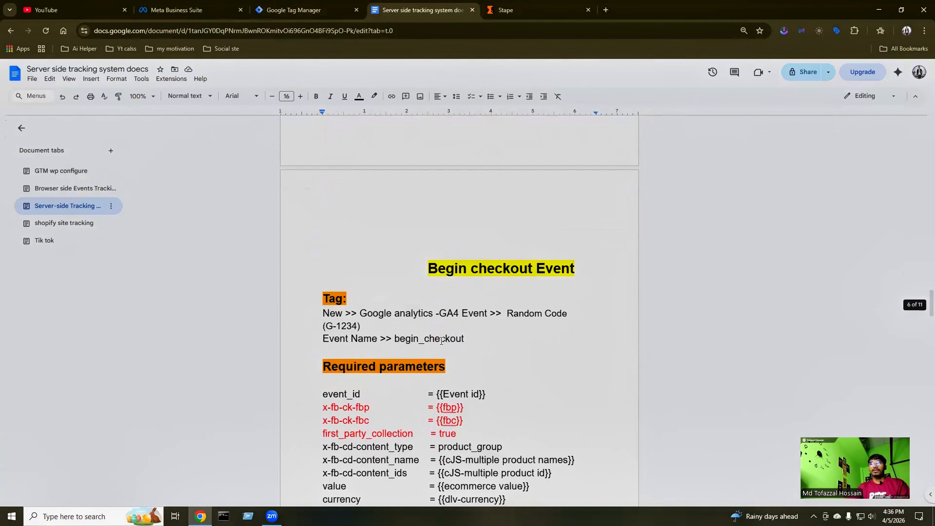
{"action": "scroll", "coordinate": [441, 341], "scroll_direction": "up", "scroll_amount": 4}
{"action": "scroll", "coordinate": [441, 341], "scroll_direction": "up", "scroll_amount": 3}
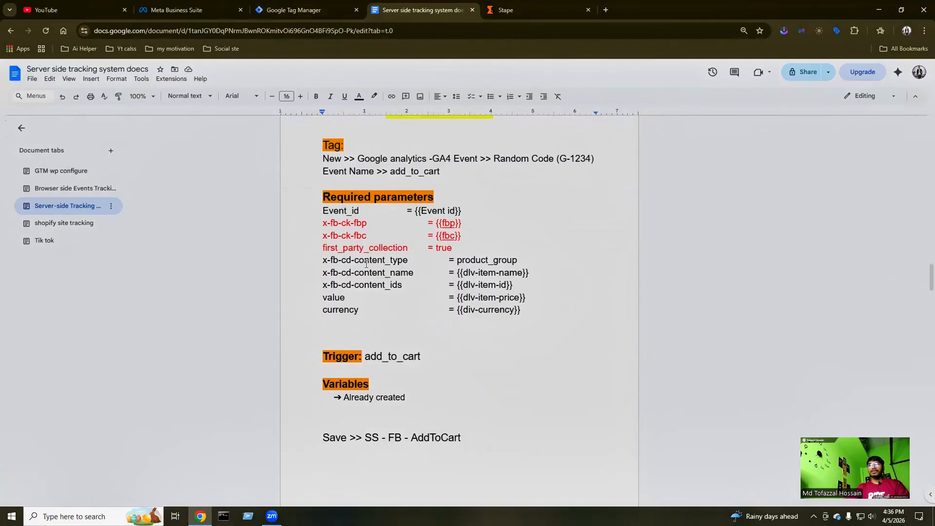
{"action": "scroll", "coordinate": [390, 271], "scroll_direction": "up", "scroll_amount": 5}
{"action": "scroll", "coordinate": [380, 316], "scroll_direction": "down", "scroll_amount": 4}
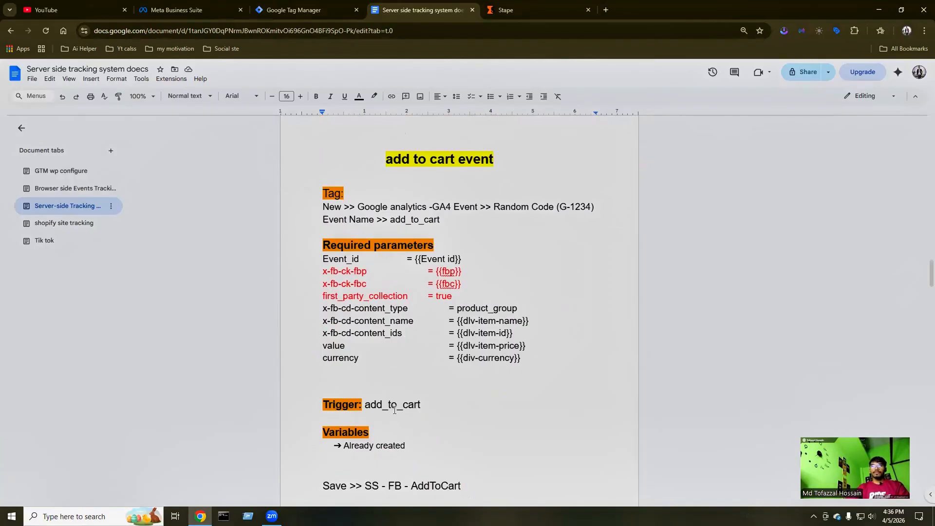
{"action": "scroll", "coordinate": [348, 297], "scroll_direction": "up", "scroll_amount": 2}
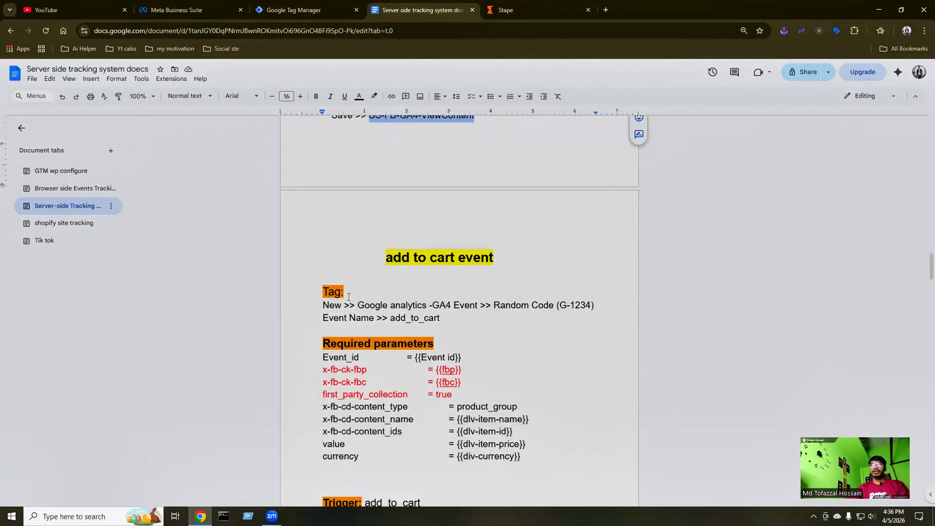
{"action": "scroll", "coordinate": [349, 297], "scroll_direction": "up", "scroll_amount": 7}
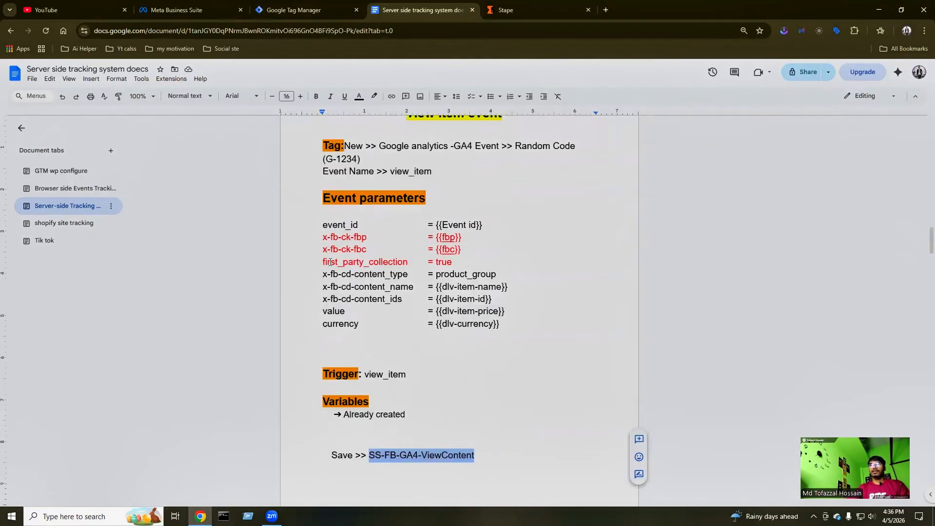
{"action": "scroll", "coordinate": [402, 323], "scroll_direction": "down", "scroll_amount": 9}
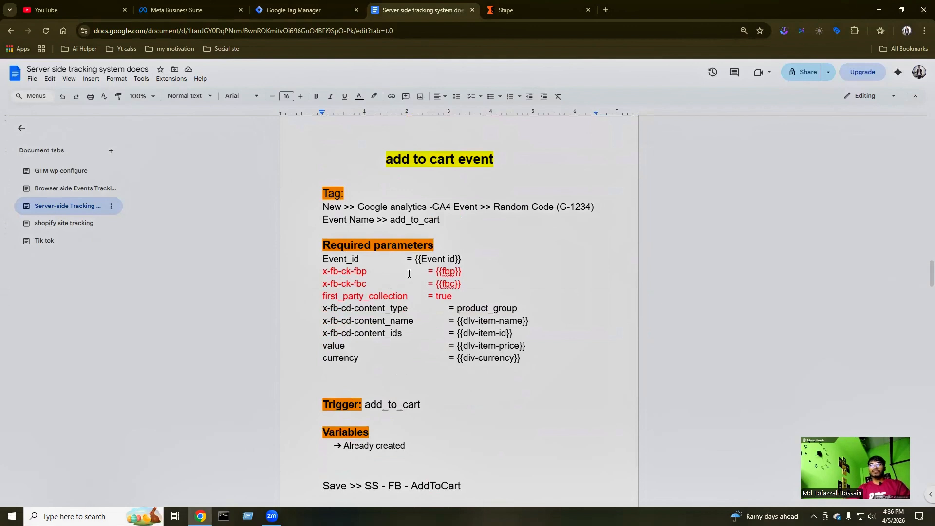
Switch to Tag Manager and make a copy of the SS-FB-GA4-ViewContent tag.
{"action": "left_click", "coordinate": [288, 13]}
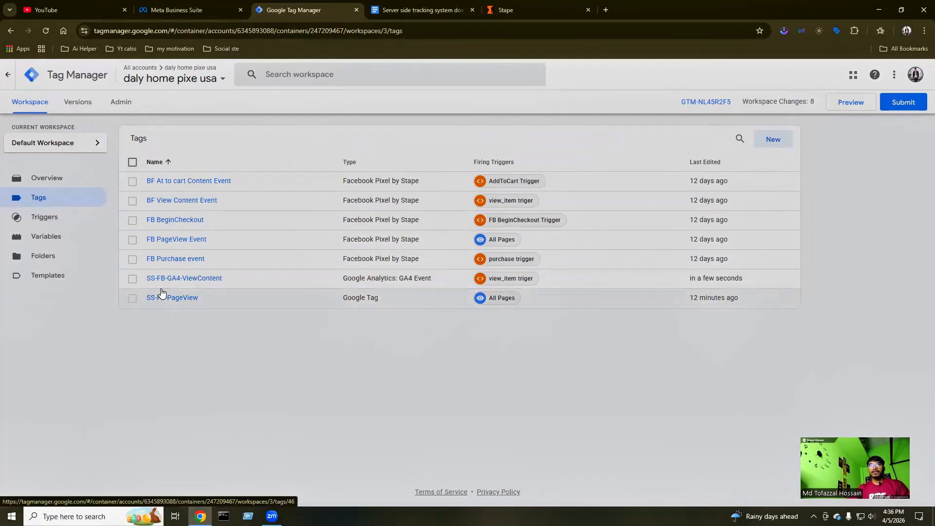
{"action": "left_click", "coordinate": [193, 278]}
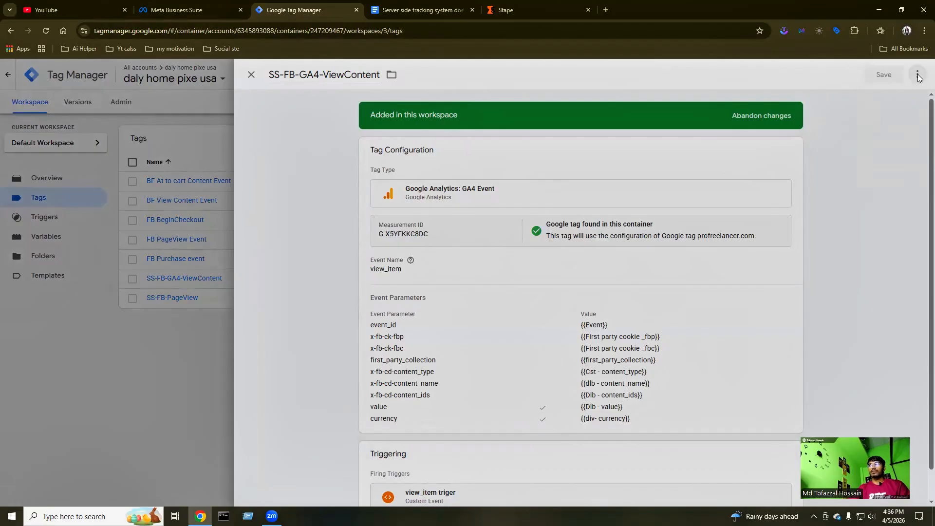
{"action": "left_click", "coordinate": [918, 77]}
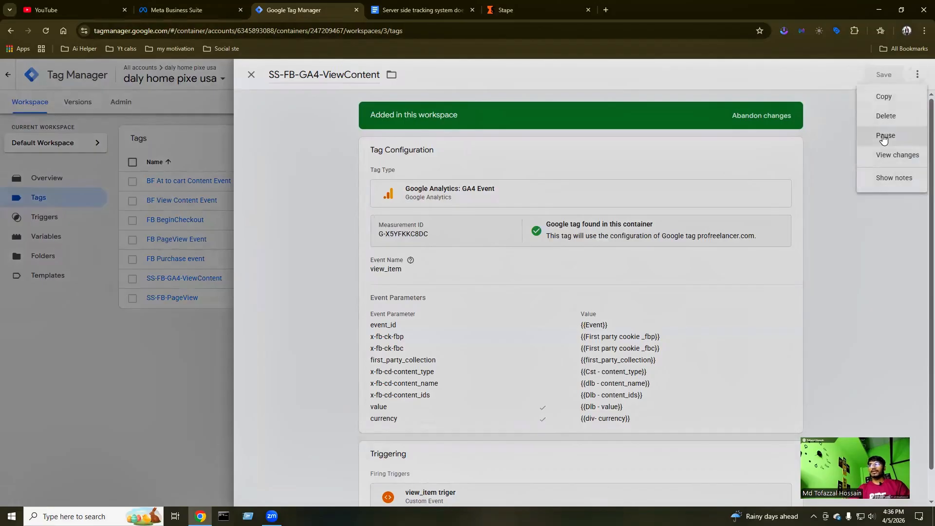
{"action": "left_click", "coordinate": [884, 99]}
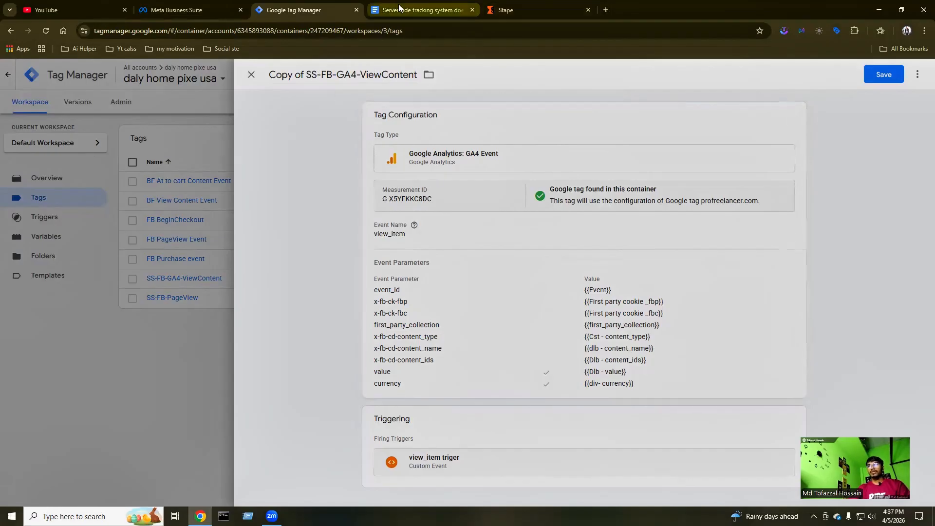
Copy the tag name SS - FB - AddToCart from the add to cart event section of the Google Docs guide.
{"action": "left_click", "coordinate": [422, 10]}
{"action": "scroll", "coordinate": [379, 398], "scroll_direction": "down", "scroll_amount": 1}
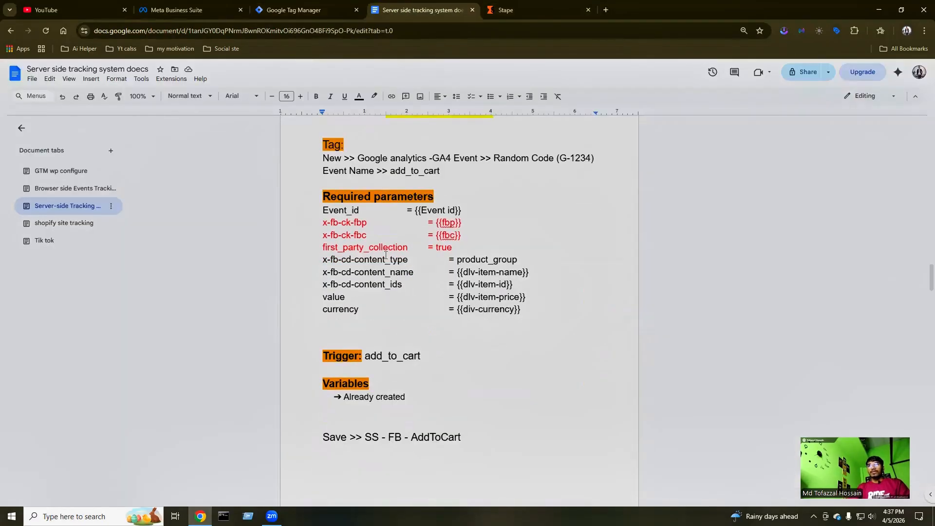
{"action": "scroll", "coordinate": [386, 368], "scroll_direction": "down", "scroll_amount": 1}
{"action": "left_click_drag", "start_coordinate": [365, 388], "coordinate": [462, 395]}
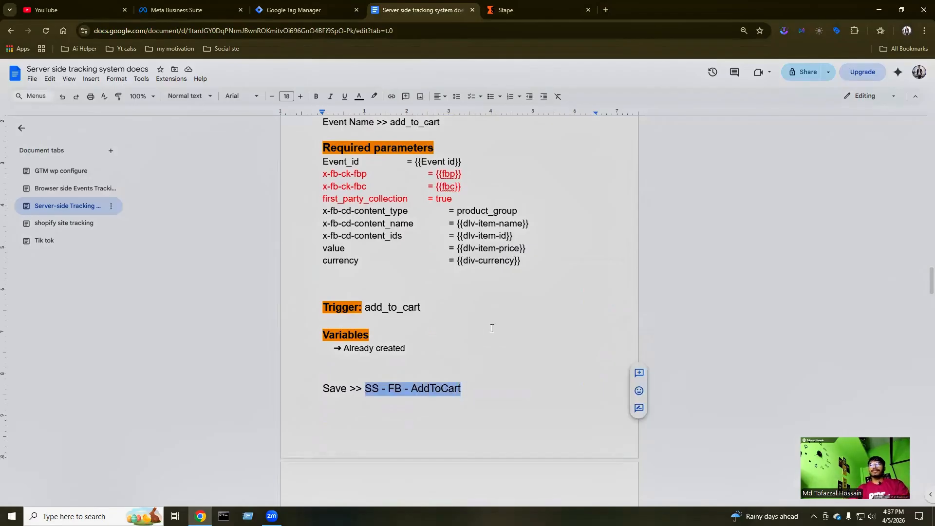
{"action": "scroll", "coordinate": [441, 357], "scroll_direction": "up", "scroll_amount": 1}
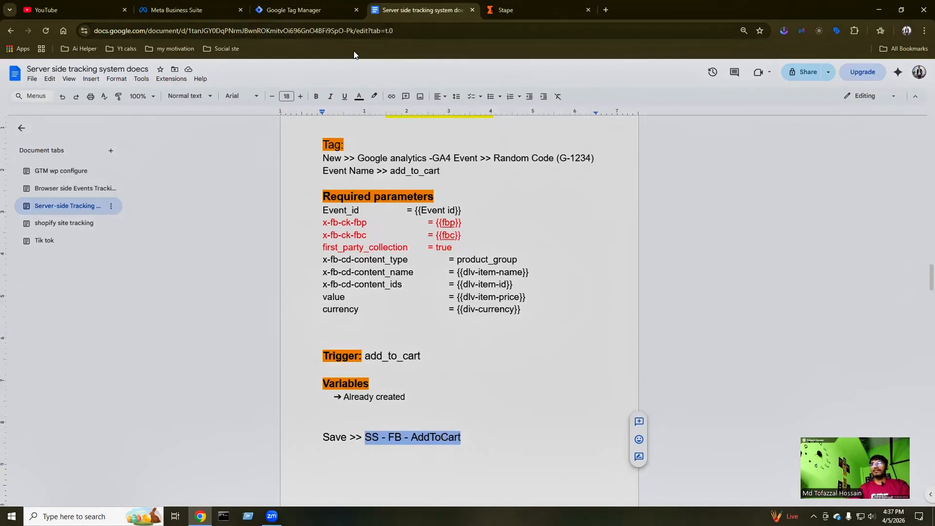
Back in Tag Manager, rename the copied tag as SS - FB - AddToCart.
{"action": "left_click", "coordinate": [275, 4]}
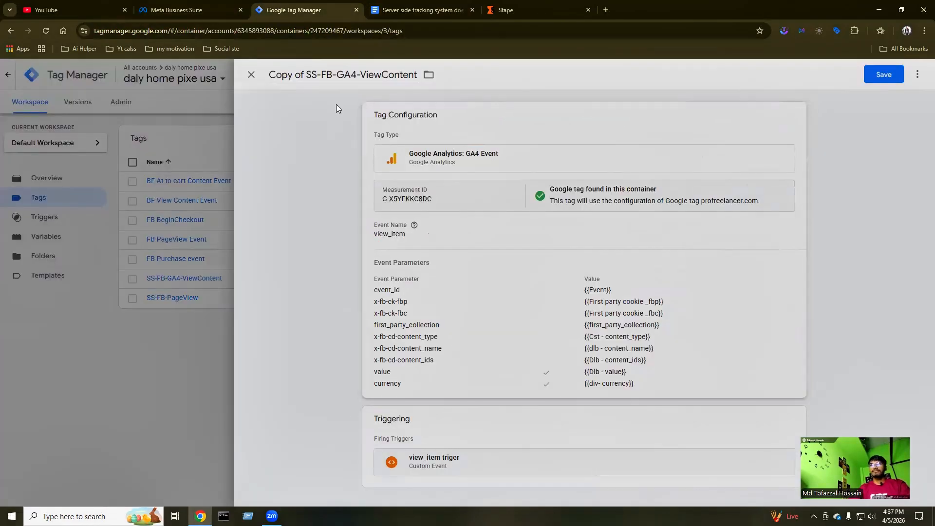
{"action": "key", "text": "ctrl+a"}
{"action": "key", "text": "ctrl+v"}
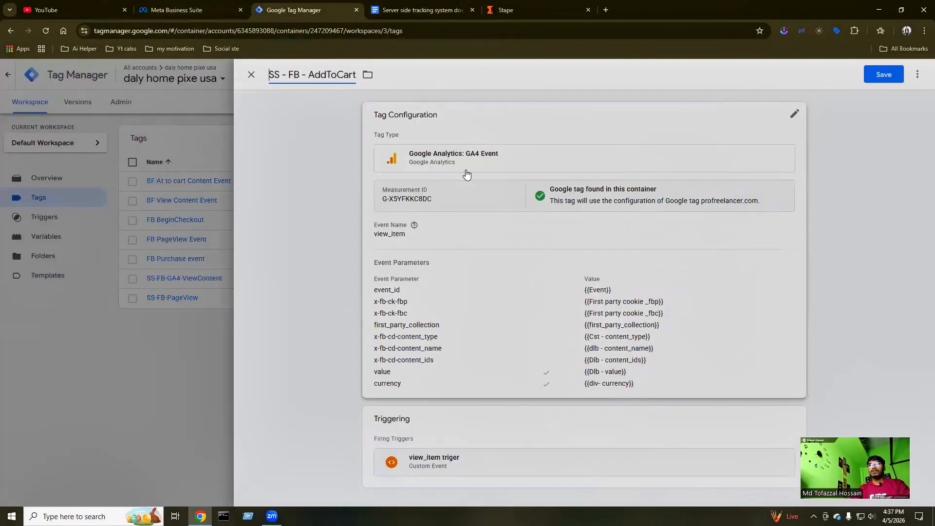
Set the tag's event name to add_to_cart, copying it from the trigger line of the Google Docs guide.
{"action": "left_click", "coordinate": [795, 114]}
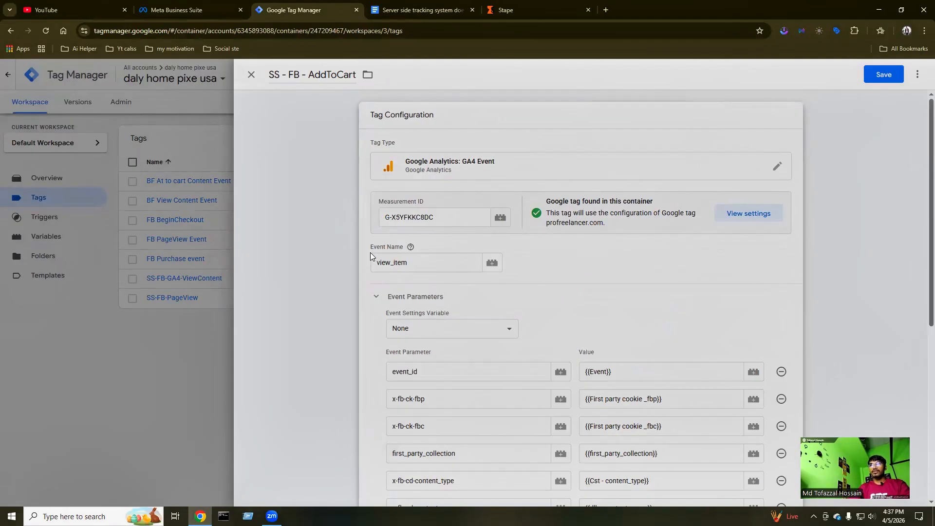
{"action": "left_click_drag", "start_coordinate": [412, 264], "coordinate": [354, 263]}
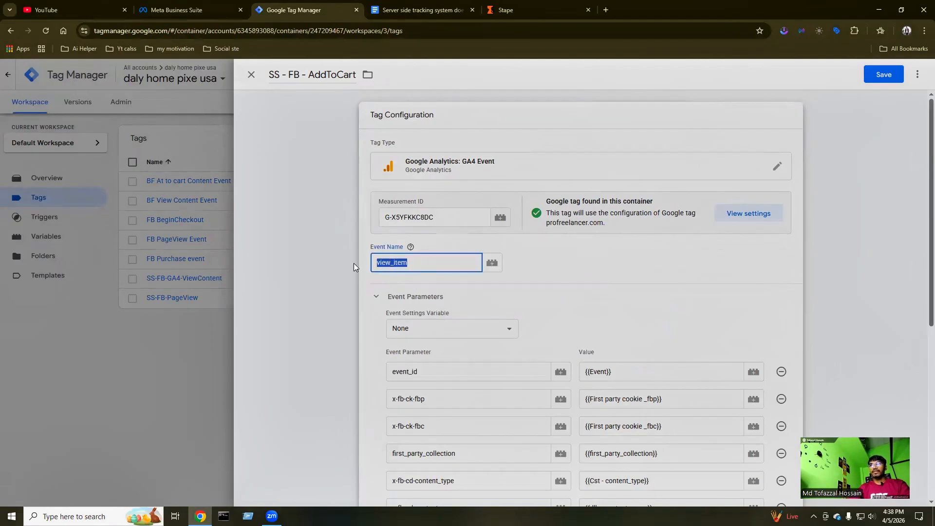
{"action": "left_click", "coordinate": [354, 263]}
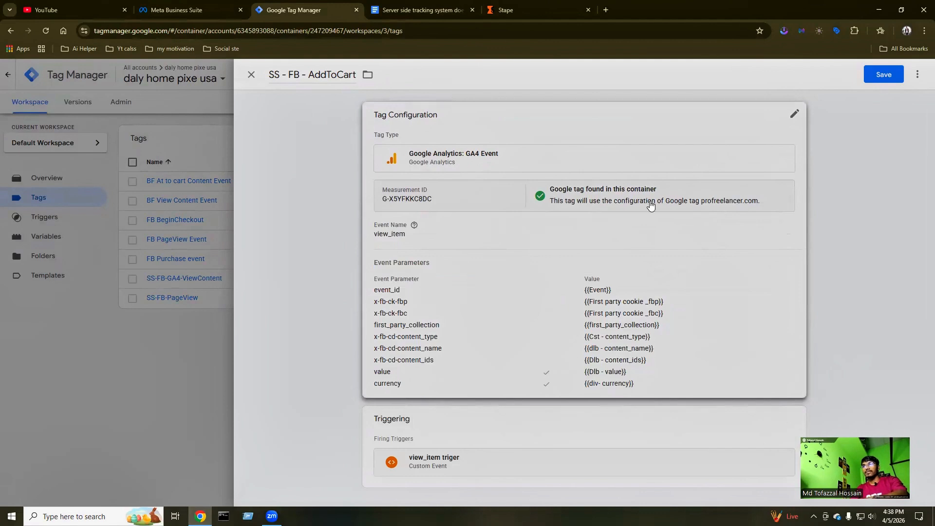
{"action": "left_click", "coordinate": [419, 233]}
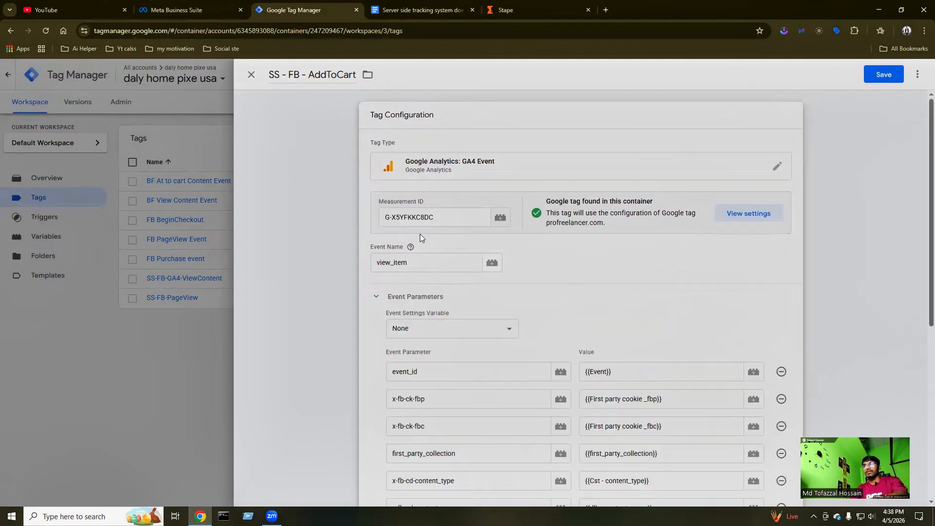
{"action": "left_click", "coordinate": [418, 9]}
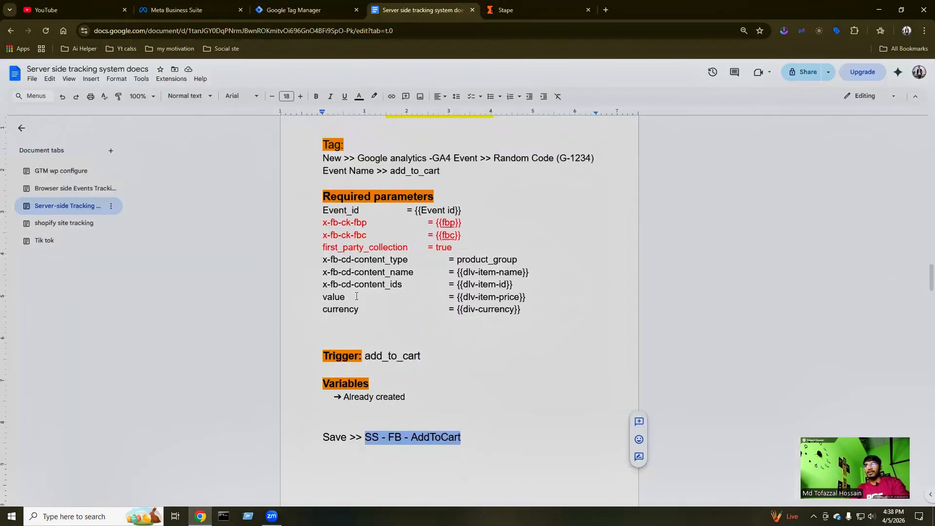
{"action": "left_click_drag", "start_coordinate": [364, 356], "coordinate": [421, 356]}
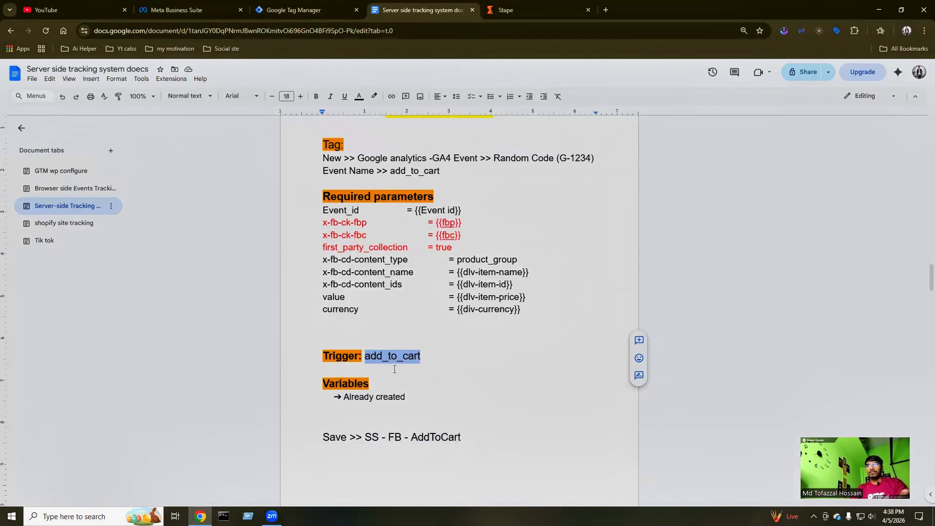
{"action": "left_click", "coordinate": [293, 11]}
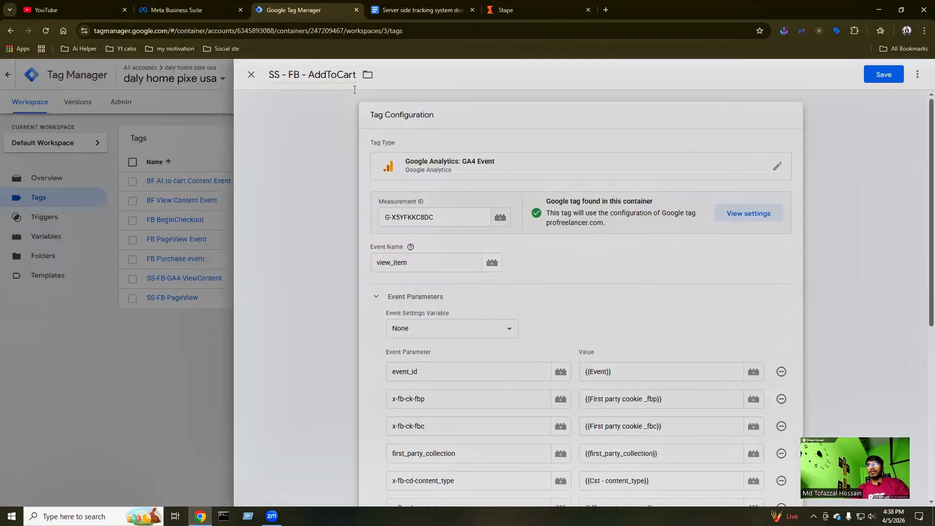
{"action": "left_click", "coordinate": [431, 262]}
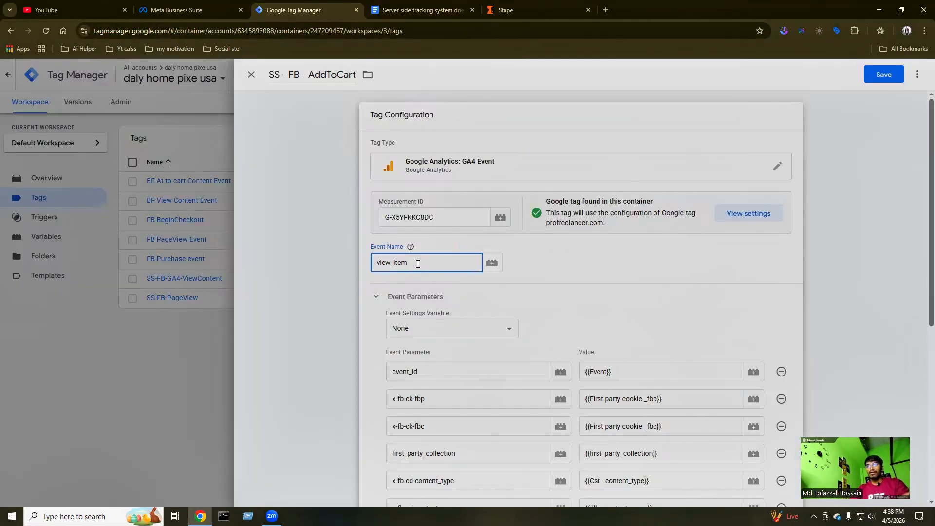
{"action": "key", "text": "ctrl+a"}
{"action": "key", "text": "ctrl+v"}
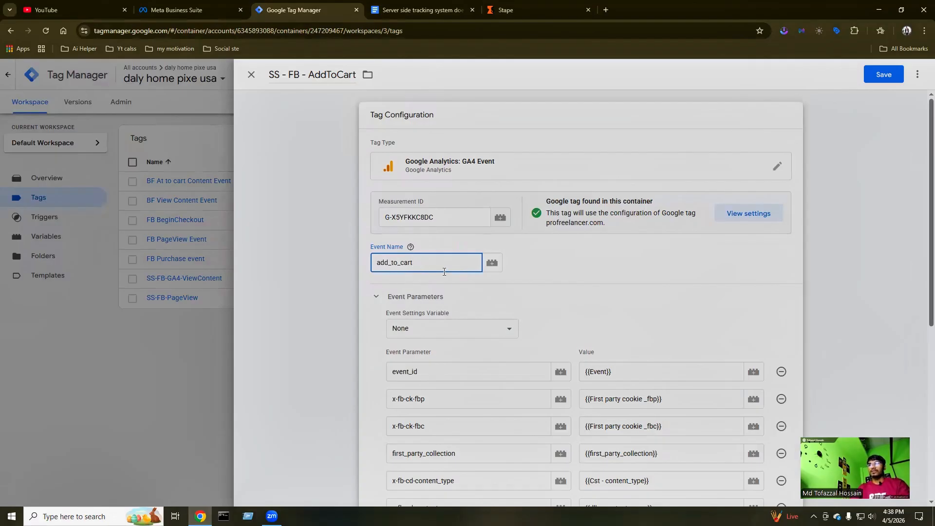
Replace the tag's firing trigger "view_item triger" with the custom event trigger AddToCart Trigger.
{"action": "scroll", "coordinate": [588, 309], "scroll_direction": "down", "scroll_amount": 1}
{"action": "scroll", "coordinate": [574, 288], "scroll_direction": "down", "scroll_amount": 2}
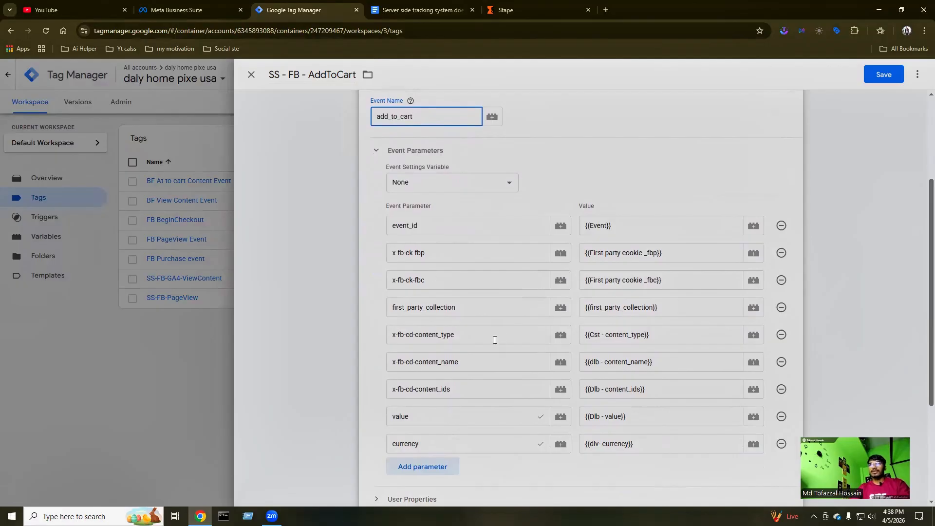
{"action": "scroll", "coordinate": [565, 345], "scroll_direction": "down", "scroll_amount": 1}
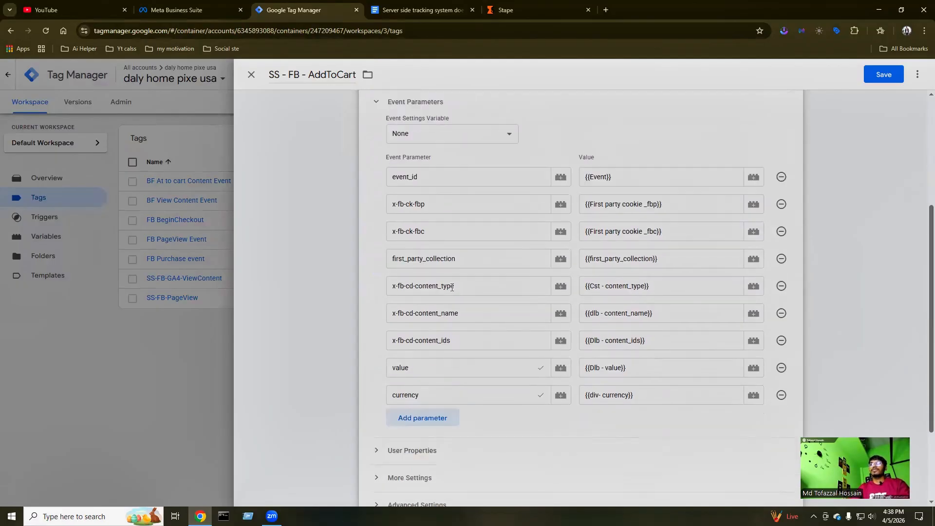
{"action": "scroll", "coordinate": [507, 304], "scroll_direction": "down", "scroll_amount": 1}
{"action": "scroll", "coordinate": [523, 385], "scroll_direction": "down", "scroll_amount": 2}
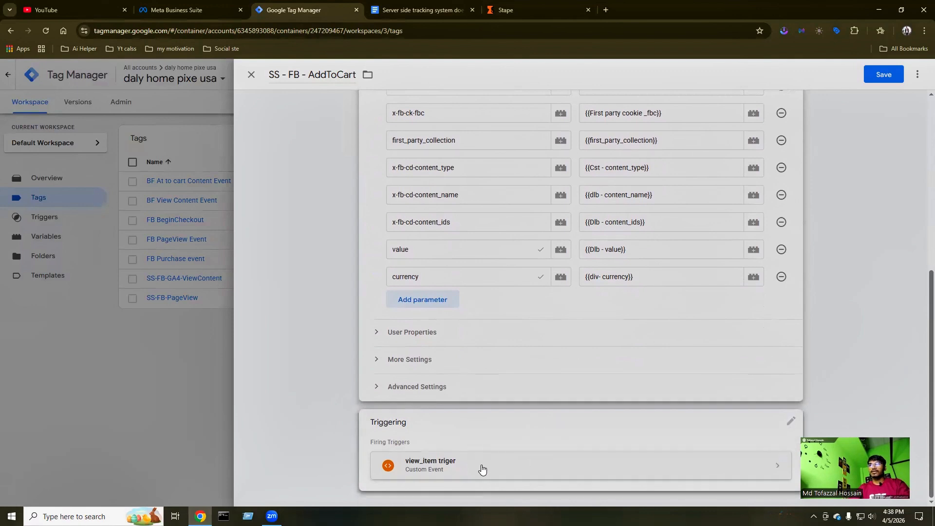
{"action": "left_click", "coordinate": [773, 461]}
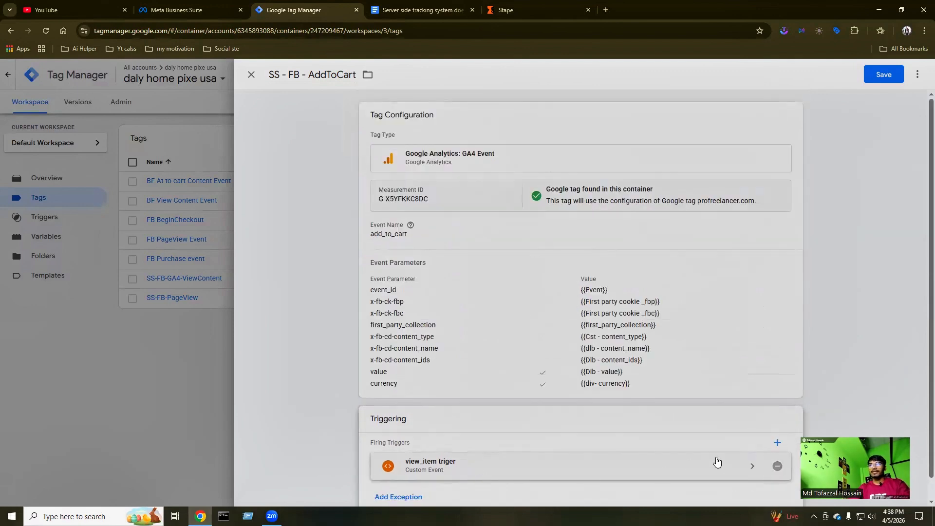
{"action": "left_click", "coordinate": [776, 466]}
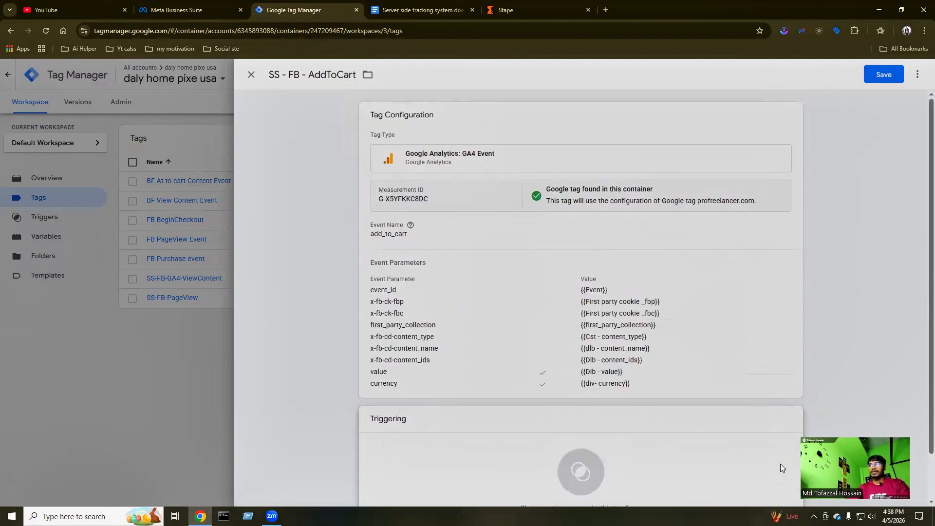
{"action": "left_click", "coordinate": [594, 474]}
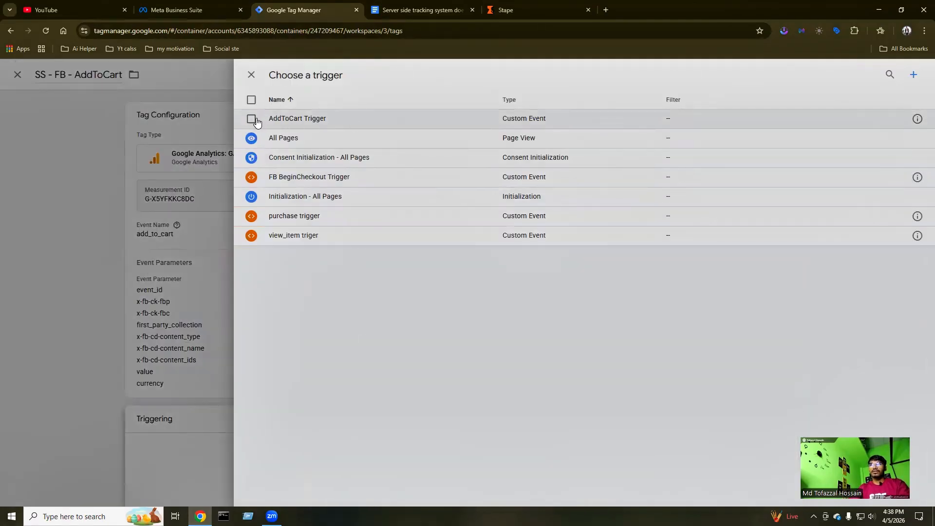
{"action": "left_click", "coordinate": [302, 118]}
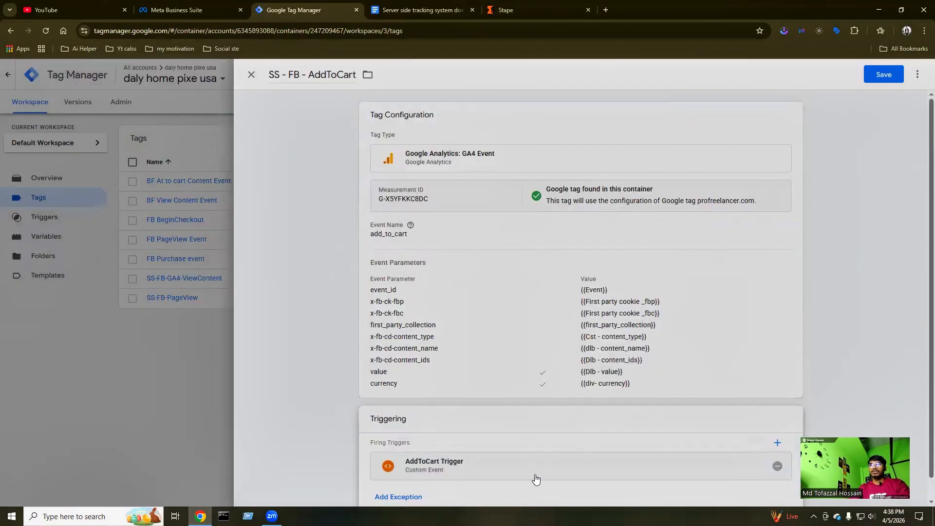
Check the event name, parameters and firing trigger of the SS - FB - AddToCart tag and save it.
{"action": "scroll", "coordinate": [468, 448], "scroll_direction": "up", "scroll_amount": 1}
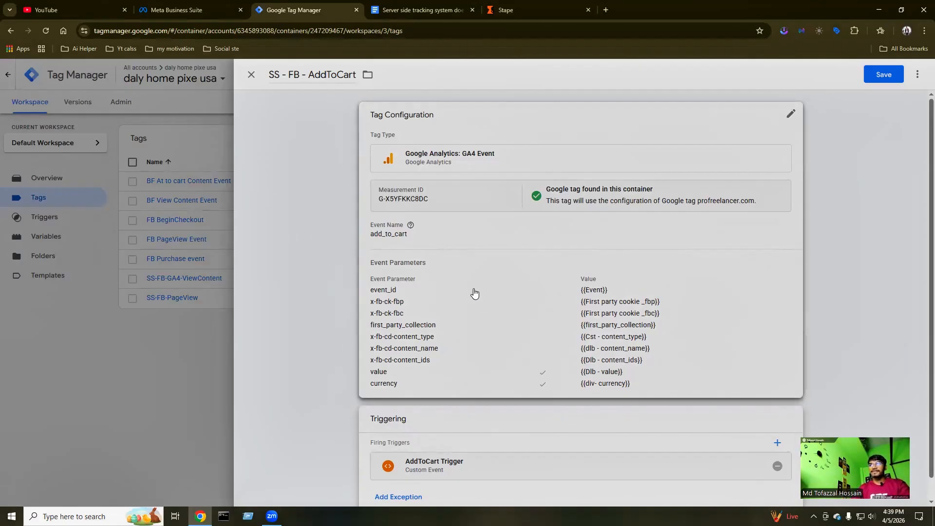
{"action": "scroll", "coordinate": [487, 351], "scroll_direction": "down", "scroll_amount": 1}
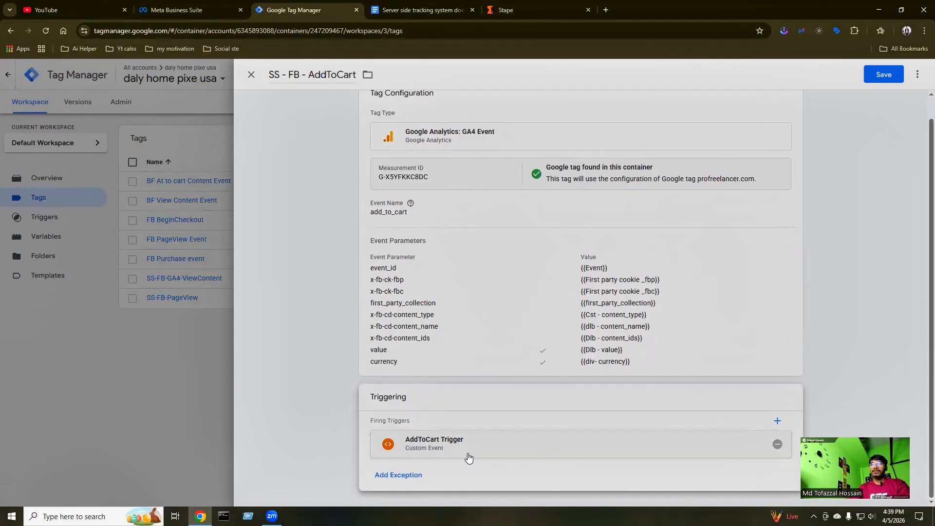
{"action": "scroll", "coordinate": [482, 443], "scroll_direction": "up", "scroll_amount": 1}
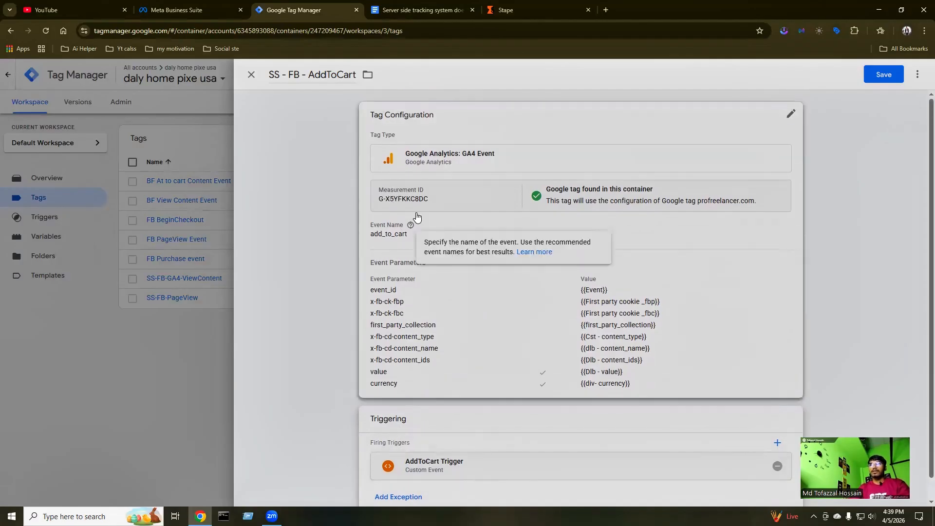
{"action": "scroll", "coordinate": [579, 389], "scroll_direction": "down", "scroll_amount": 1}
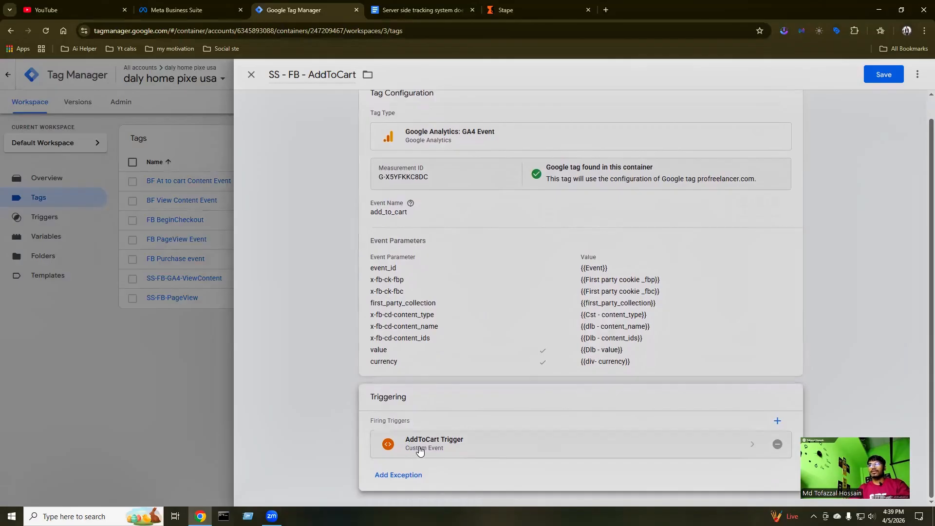
{"action": "scroll", "coordinate": [761, 181], "scroll_direction": "up", "scroll_amount": 1}
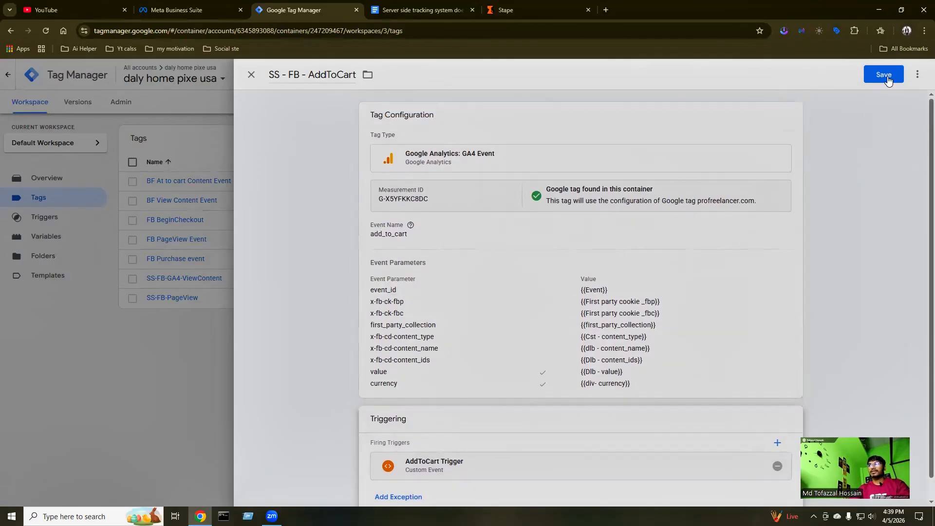
{"action": "left_click", "coordinate": [884, 74]}
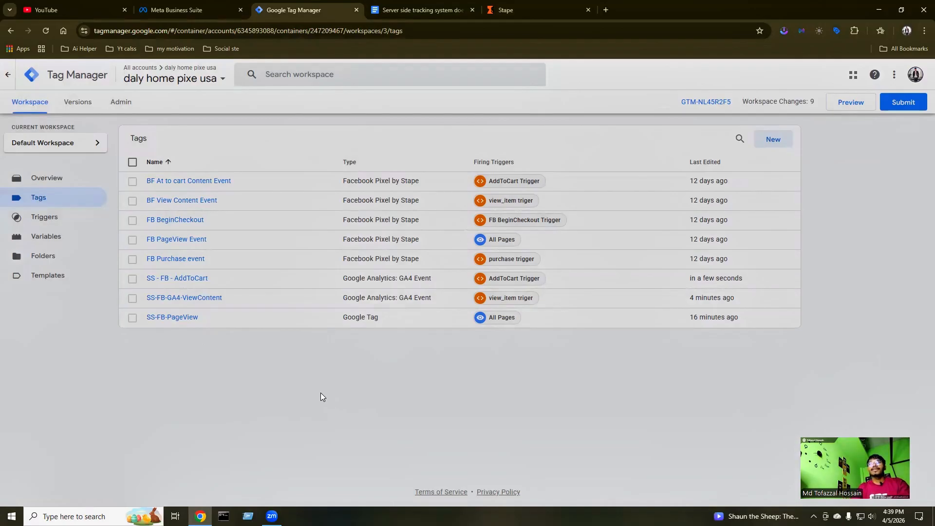
Review the Begin checkout Event section in the Google Docs guide and return to the tag list in Tag Manager.
{"action": "left_click", "coordinate": [422, 9]}
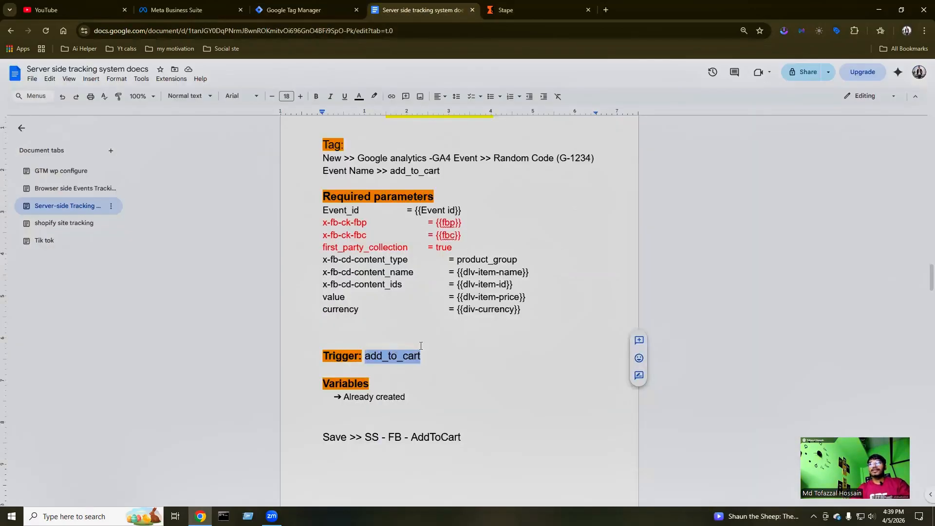
{"action": "scroll", "coordinate": [421, 345], "scroll_direction": "up", "scroll_amount": 3}
{"action": "scroll", "coordinate": [420, 346], "scroll_direction": "down", "scroll_amount": 4}
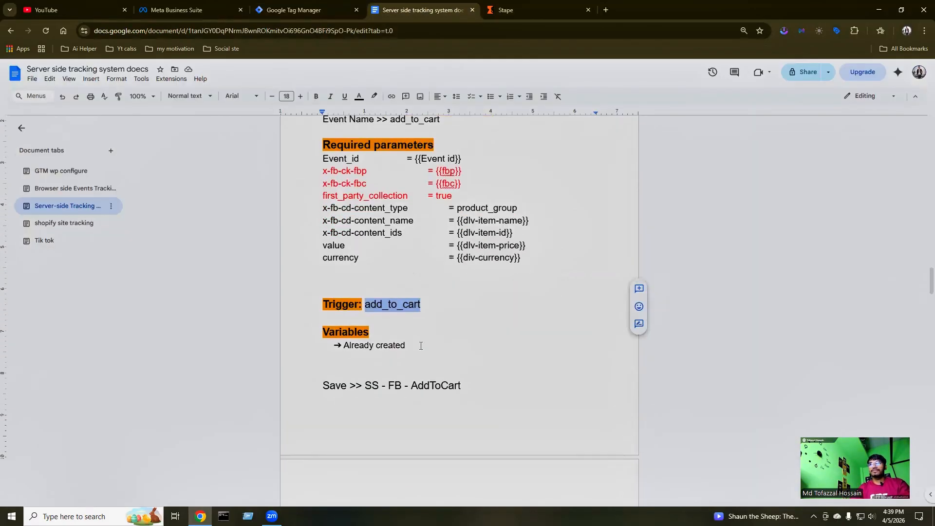
{"action": "scroll", "coordinate": [420, 345], "scroll_direction": "down", "scroll_amount": 6}
{"action": "scroll", "coordinate": [464, 308], "scroll_direction": "down", "scroll_amount": 3}
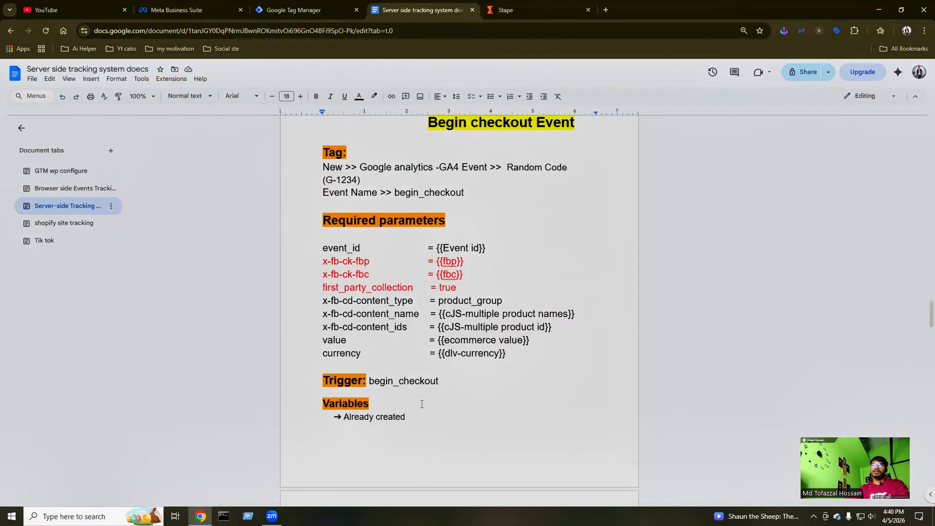
{"action": "left_click", "coordinate": [293, 10]}
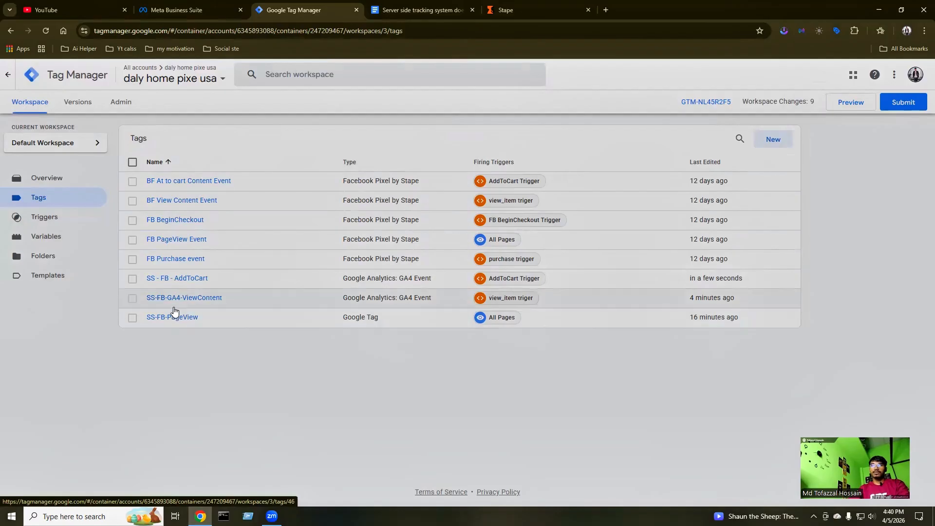
Create a copy of the SS - FB - AddToCart tag.
{"action": "left_click", "coordinate": [190, 278]}
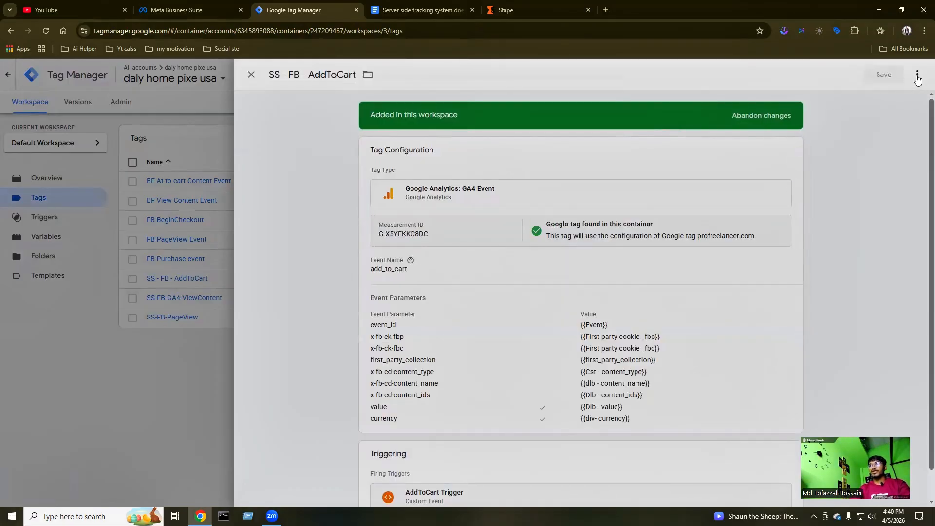
{"action": "left_click", "coordinate": [918, 76]}
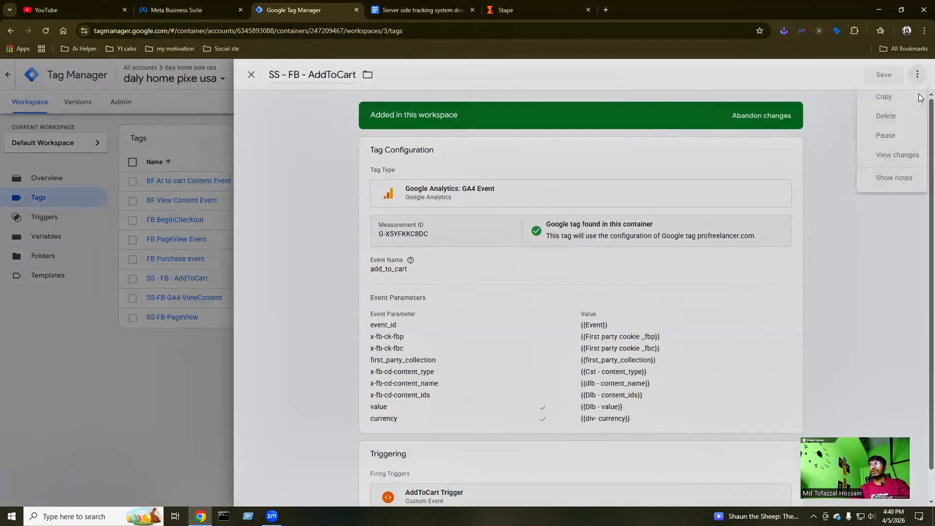
{"action": "left_click", "coordinate": [885, 97]}
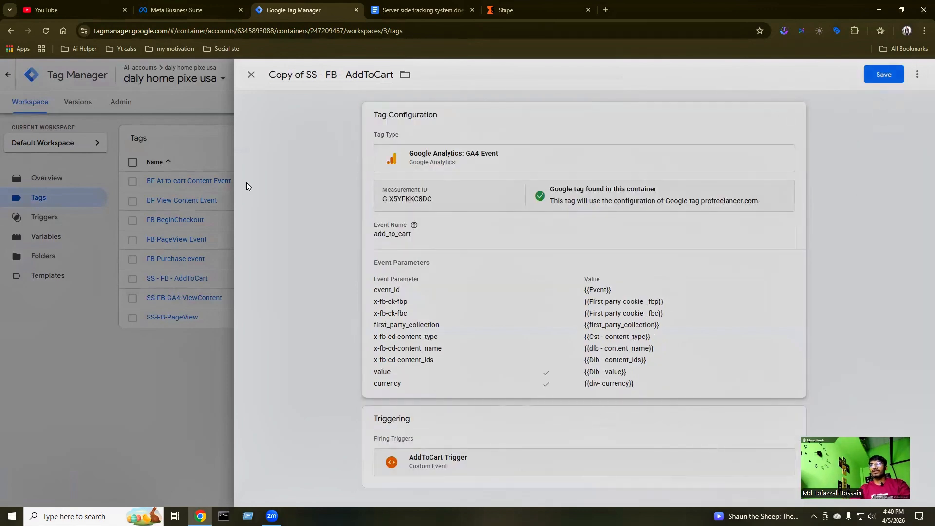
Name the copied tag "SS - FB - Begin Checkout", copying the name from the save line in the Google Docs guide.
{"action": "left_click", "coordinate": [424, 7]}
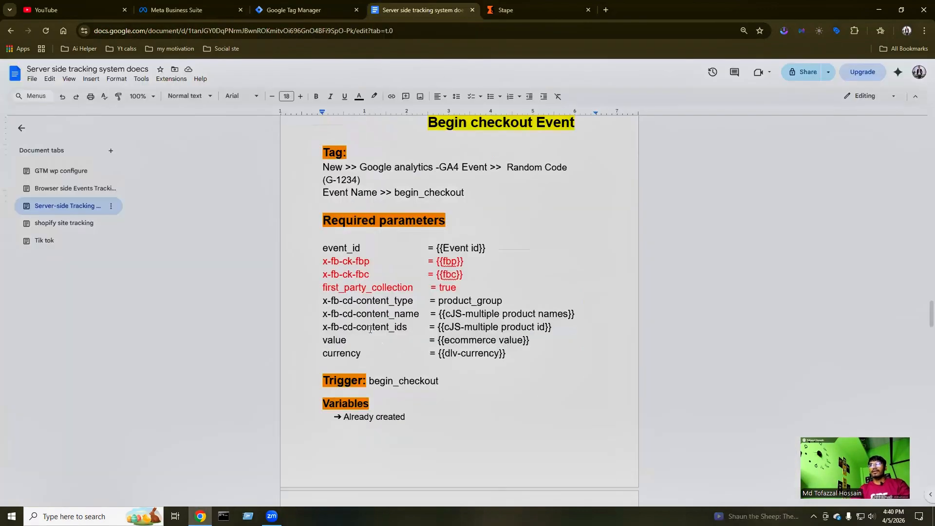
{"action": "scroll", "coordinate": [362, 434], "scroll_direction": "down", "scroll_amount": 3}
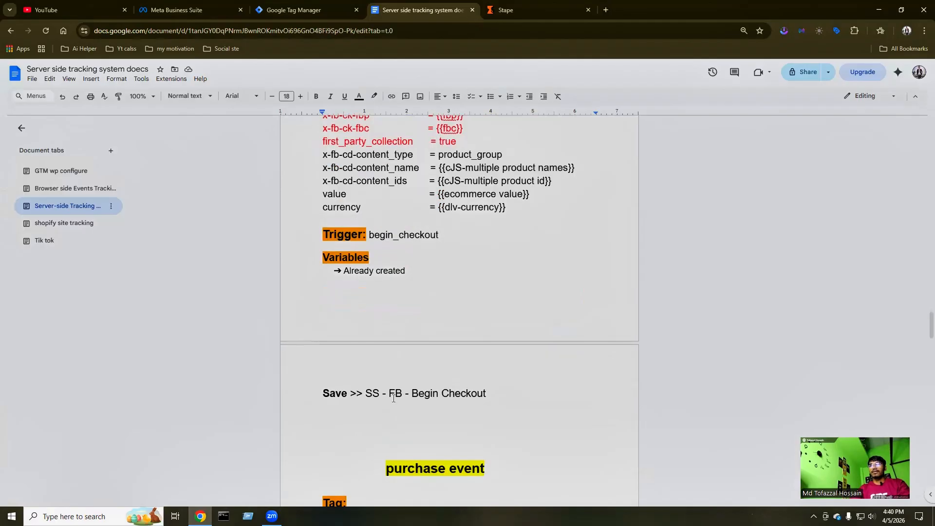
{"action": "left_click_drag", "start_coordinate": [366, 394], "coordinate": [487, 394]}
{"action": "key", "text": "ctrl+c"}
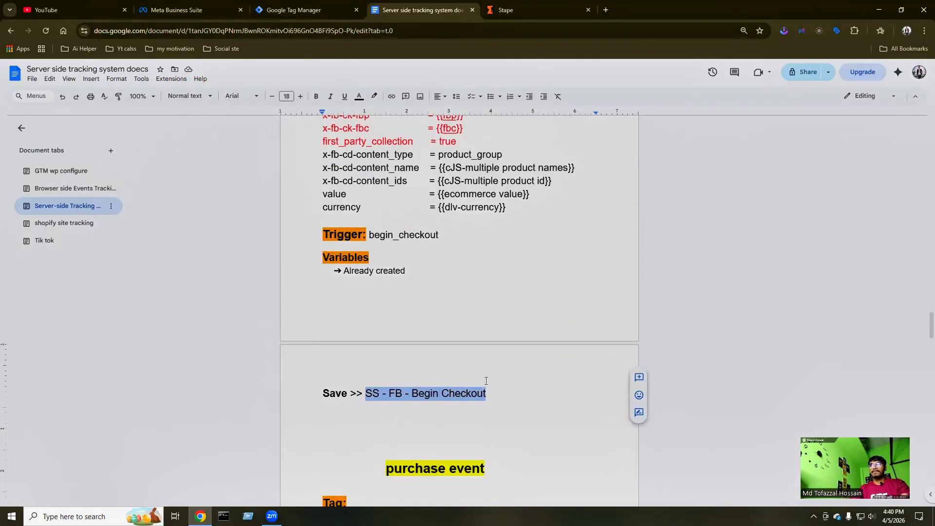
{"action": "left_click", "coordinate": [312, 10]}
{"action": "left_click", "coordinate": [301, 77]}
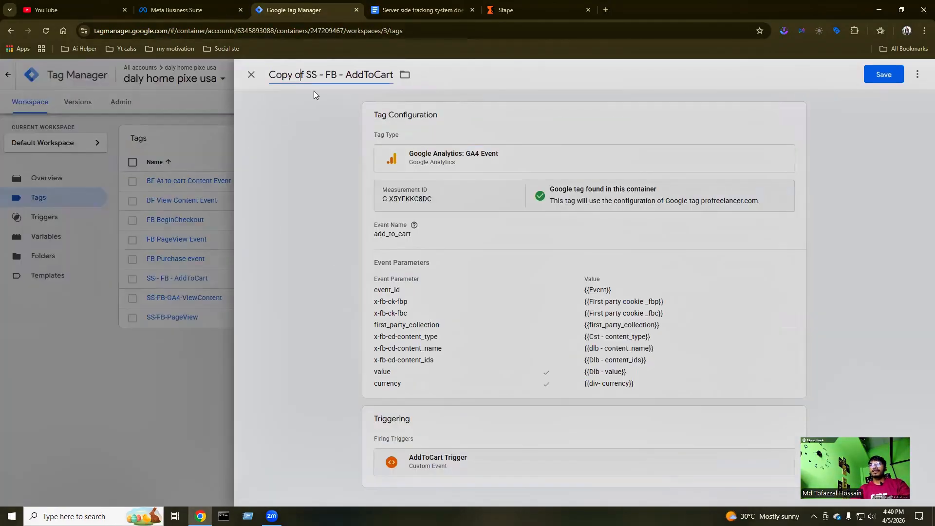
{"action": "key", "text": "ctrl+a"}
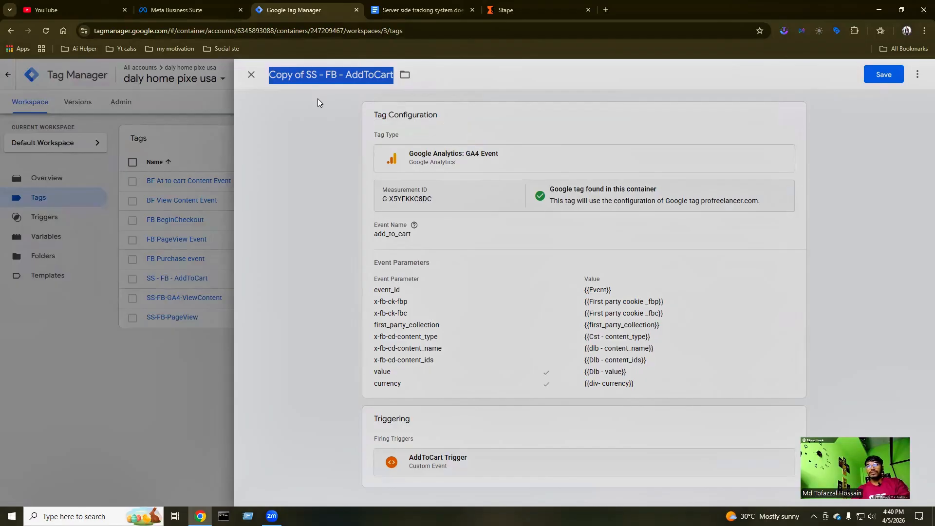
{"action": "key", "text": "ctrl+v"}
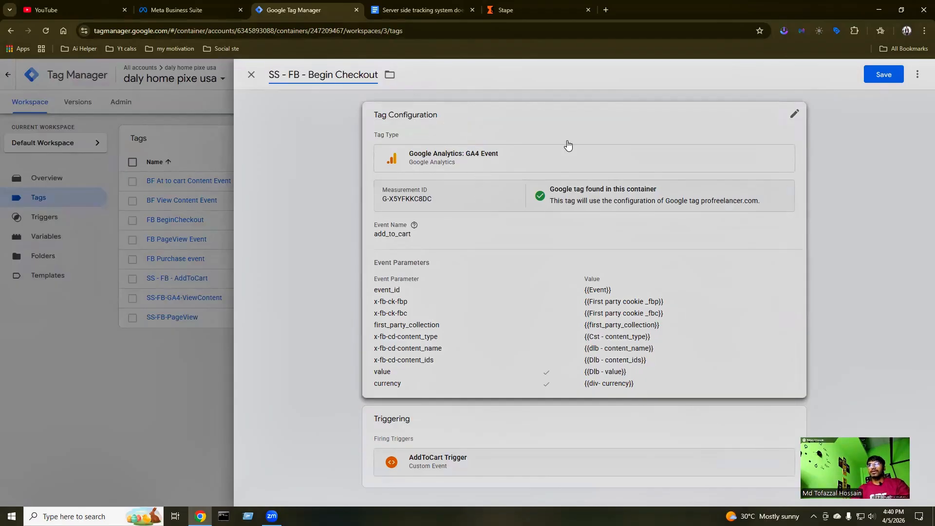
Set the tag's event name to begin_checkout, copying it from the trigger line of the Google Docs guide.
{"action": "left_click", "coordinate": [404, 11]}
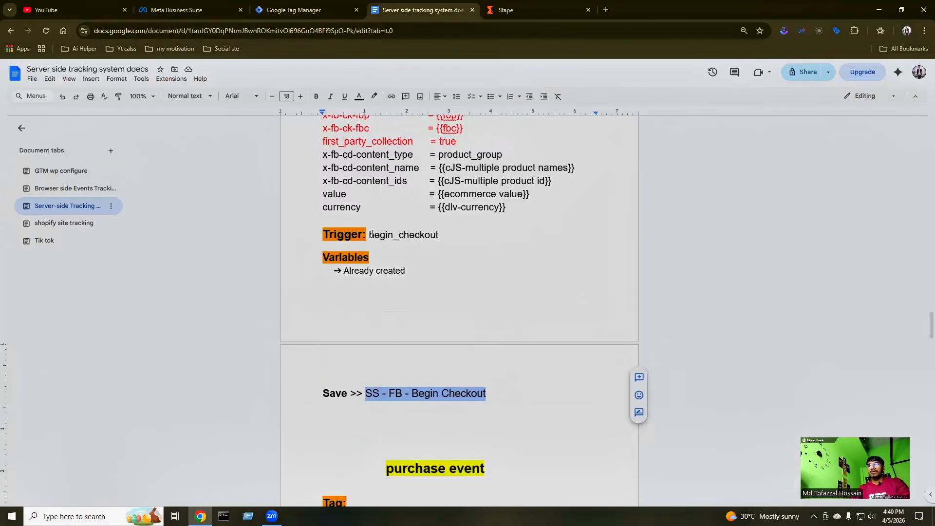
{"action": "left_click_drag", "start_coordinate": [371, 235], "coordinate": [447, 236]}
{"action": "key", "text": "ctrl+c"}
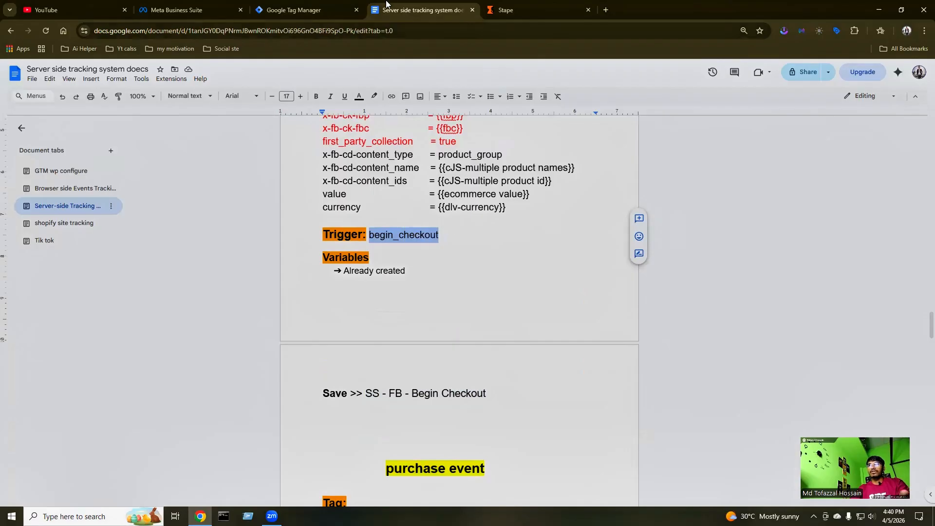
{"action": "left_click", "coordinate": [289, 10]}
{"action": "left_click", "coordinate": [774, 155]}
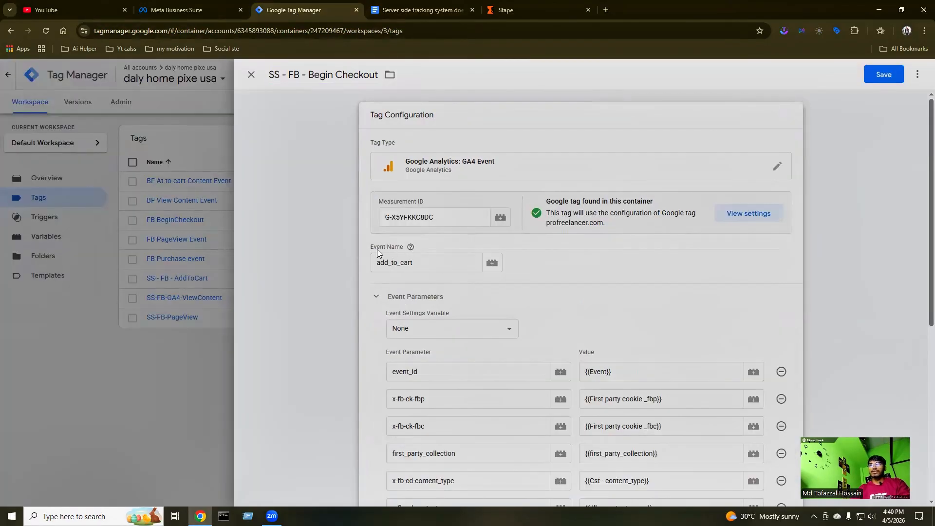
{"action": "left_click", "coordinate": [423, 264]}
{"action": "left_click_drag", "start_coordinate": [422, 263], "coordinate": [365, 262]}
{"action": "key", "text": "ctrl+v"}
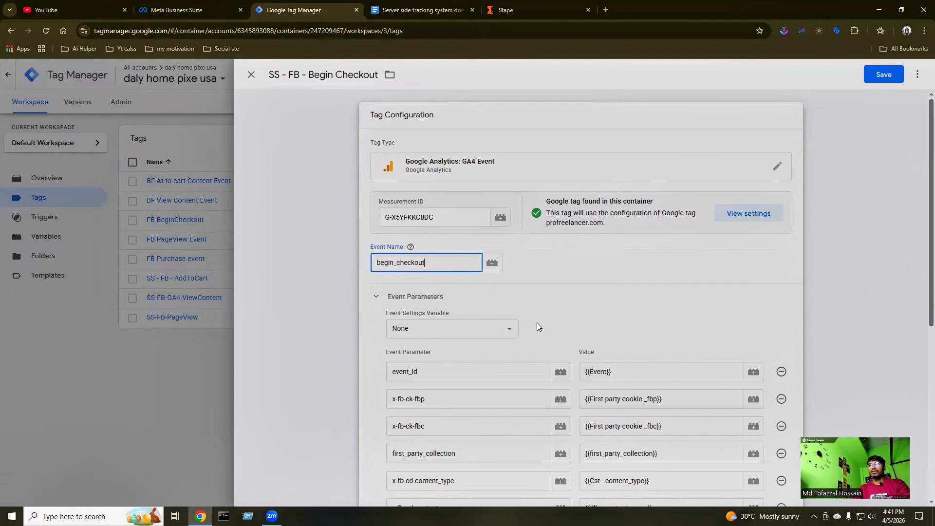
Replace the tag's firing trigger AddToCart Trigger with the custom event trigger FB BeginCheckout Trigger and save the tag.
{"action": "scroll", "coordinate": [427, 191], "scroll_direction": "down", "scroll_amount": 2}
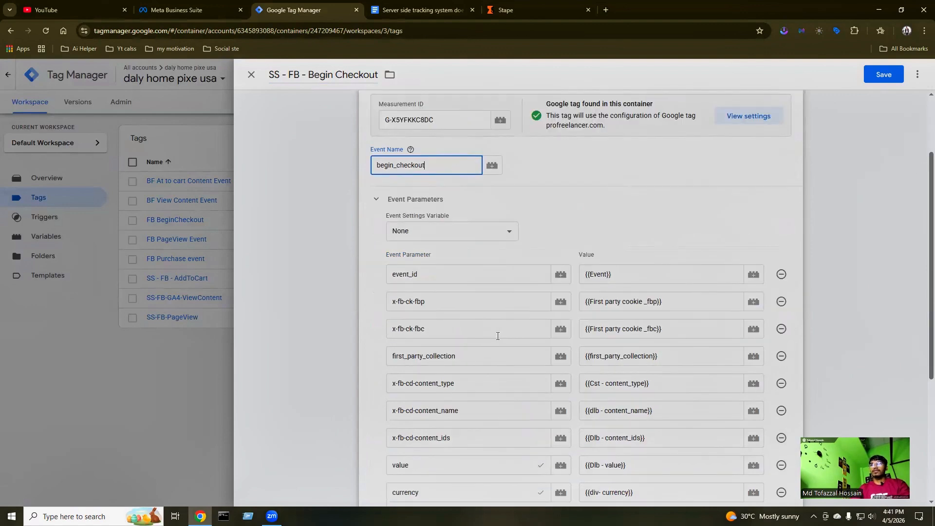
{"action": "scroll", "coordinate": [497, 336], "scroll_direction": "down", "scroll_amount": 4}
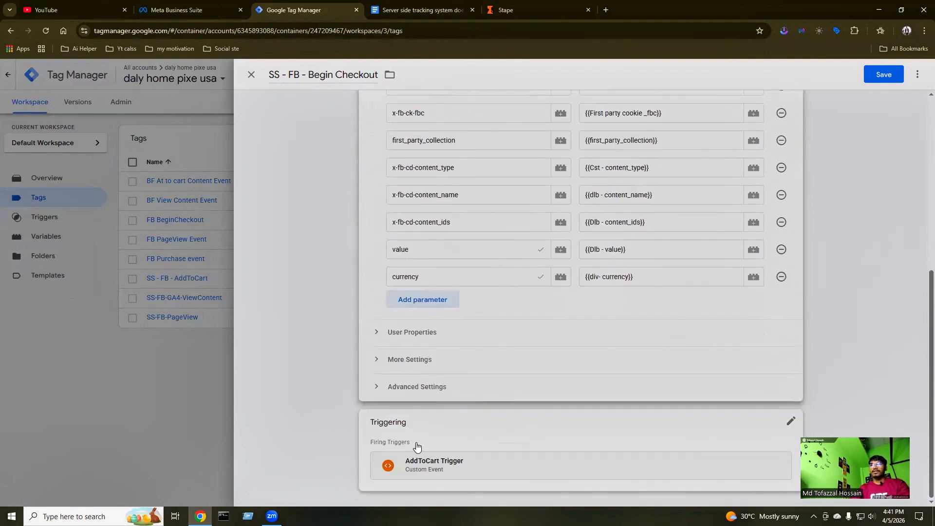
{"action": "left_click", "coordinate": [789, 422]}
{"action": "left_click", "coordinate": [778, 463]}
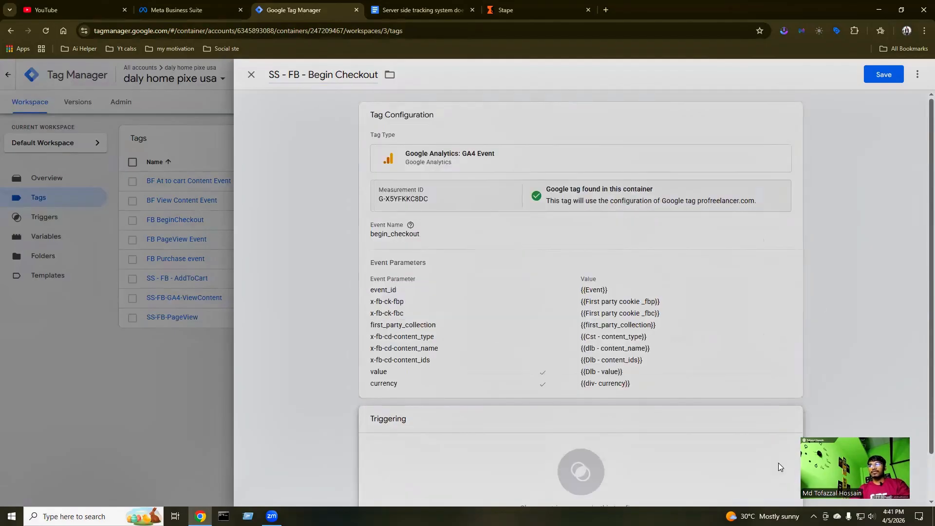
{"action": "left_click", "coordinate": [562, 465]}
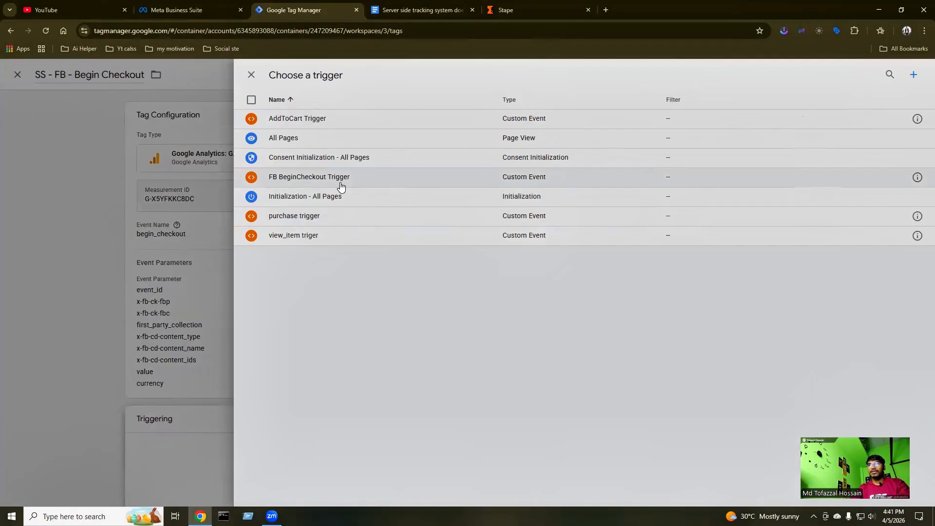
{"action": "left_click", "coordinate": [287, 178]}
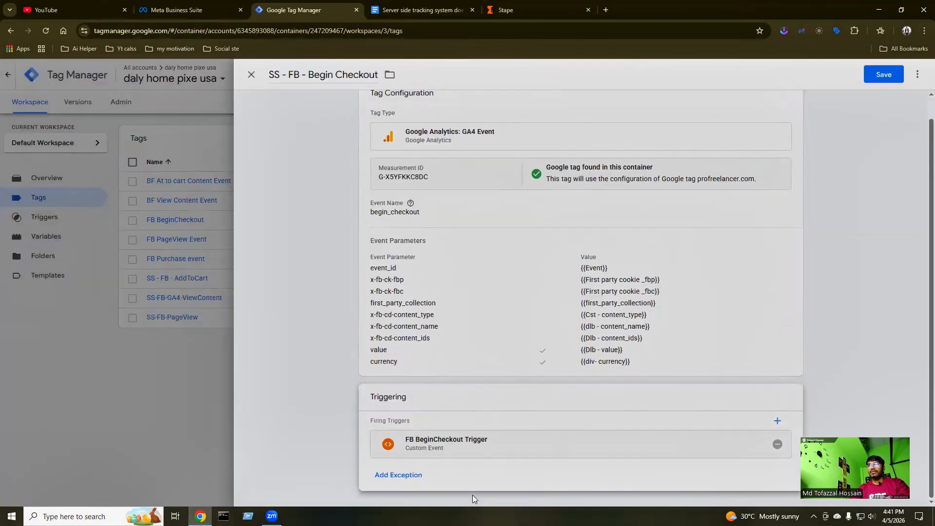
{"action": "scroll", "coordinate": [738, 247], "scroll_direction": "up", "scroll_amount": 1}
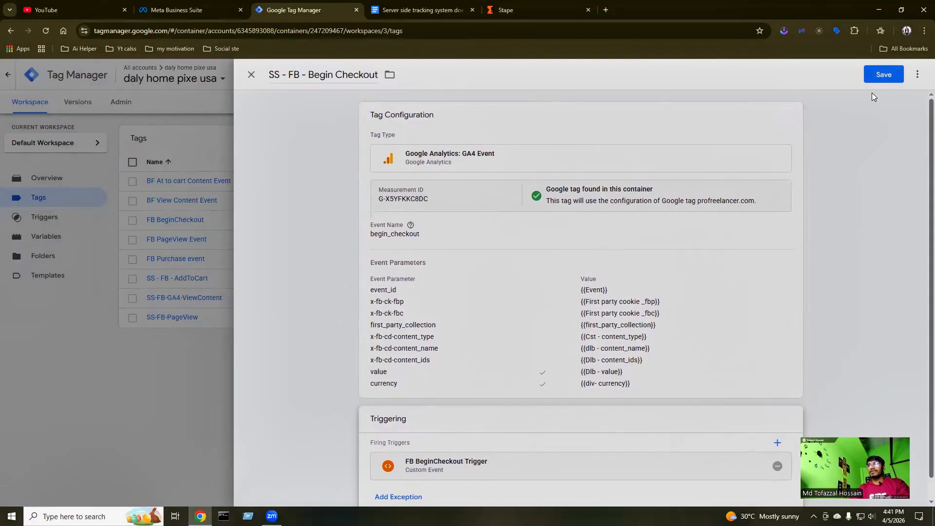
{"action": "left_click", "coordinate": [881, 75]}
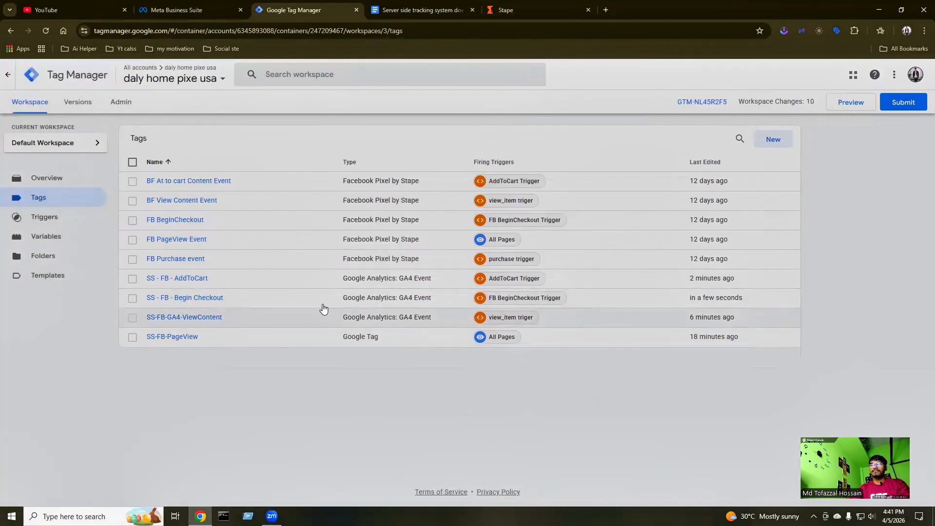
Review the purchase event section in the Google Docs guide, including its tag settings, required parameters, trigger and save name.
{"action": "left_click", "coordinate": [402, 13]}
{"action": "scroll", "coordinate": [431, 338], "scroll_direction": "down", "scroll_amount": 7}
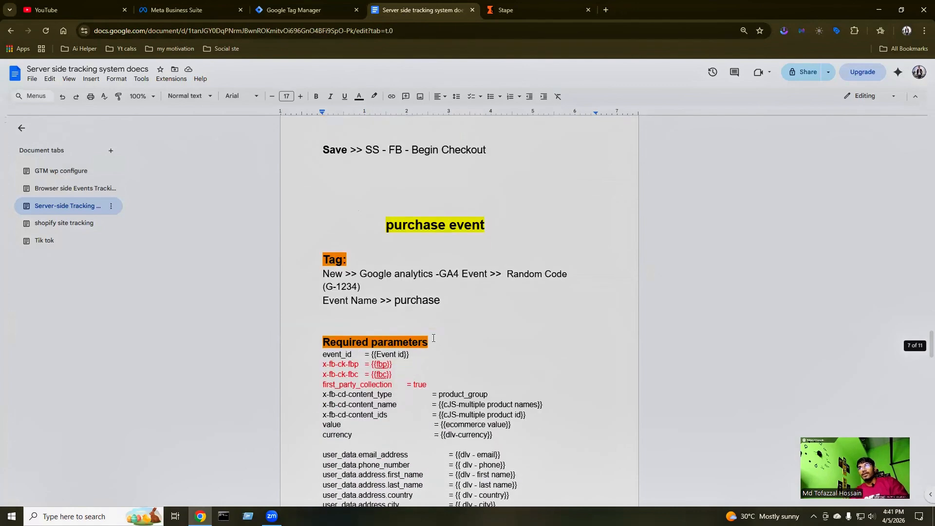
{"action": "scroll", "coordinate": [434, 339], "scroll_direction": "up", "scroll_amount": 1}
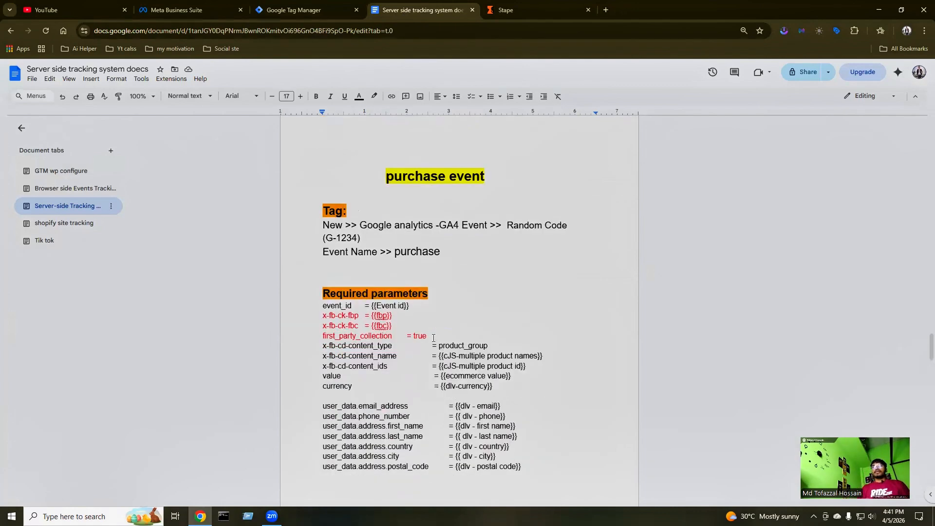
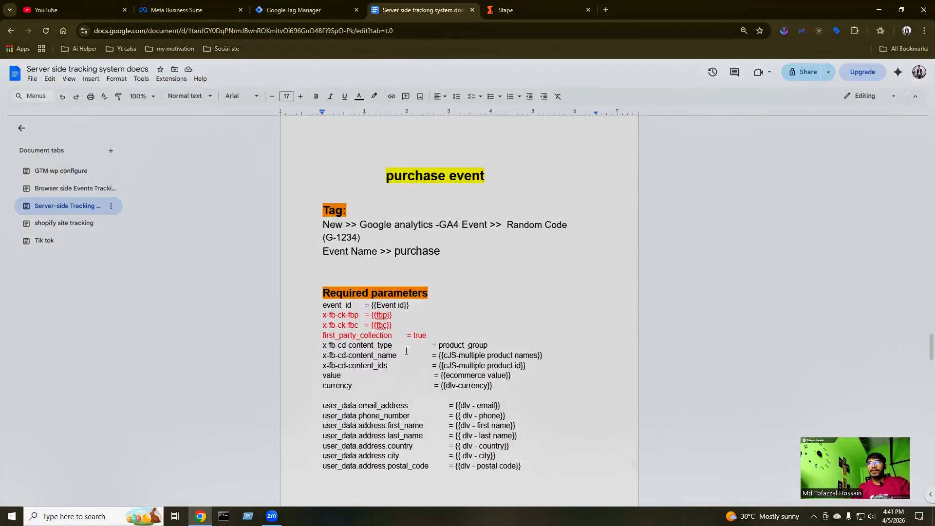
{"action": "scroll", "coordinate": [390, 341], "scroll_direction": "down", "scroll_amount": 2}
{"action": "scroll", "coordinate": [404, 289], "scroll_direction": "up", "scroll_amount": 1}
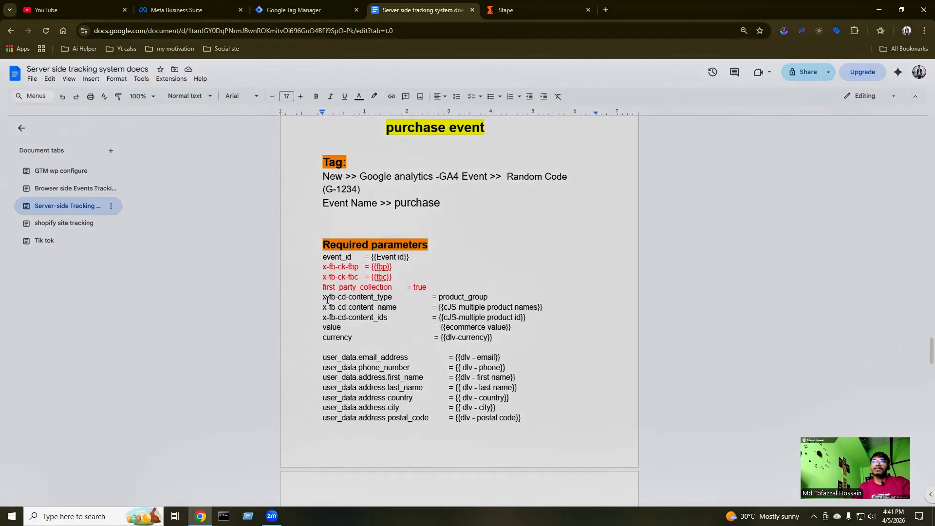
{"action": "scroll", "coordinate": [341, 339], "scroll_direction": "down", "scroll_amount": 4}
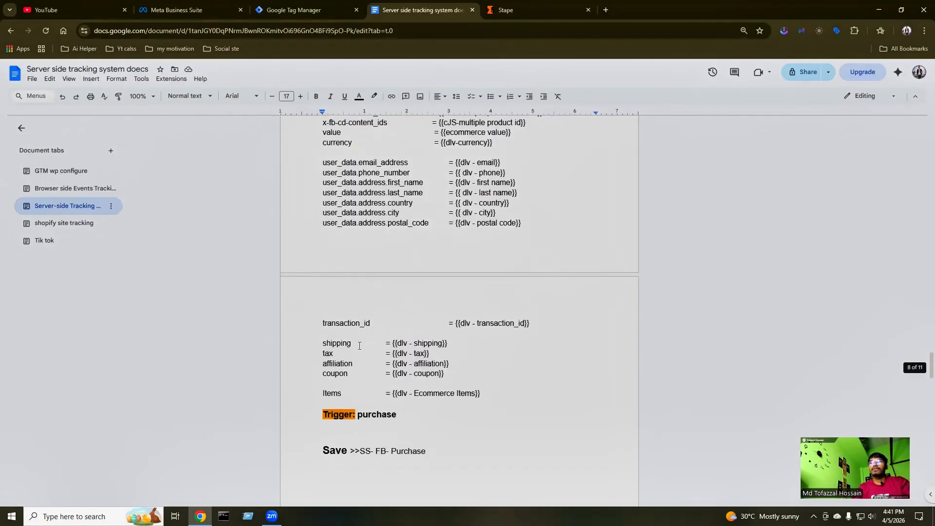
{"action": "scroll", "coordinate": [348, 241], "scroll_direction": "up", "scroll_amount": 2}
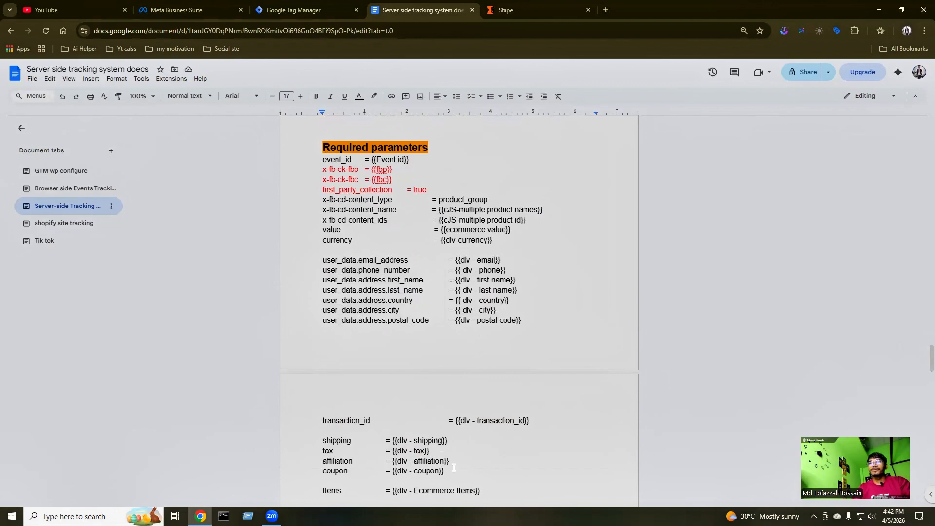
{"action": "scroll", "coordinate": [477, 443], "scroll_direction": "down", "scroll_amount": 1}
{"action": "scroll", "coordinate": [369, 254], "scroll_direction": "up", "scroll_amount": 1}
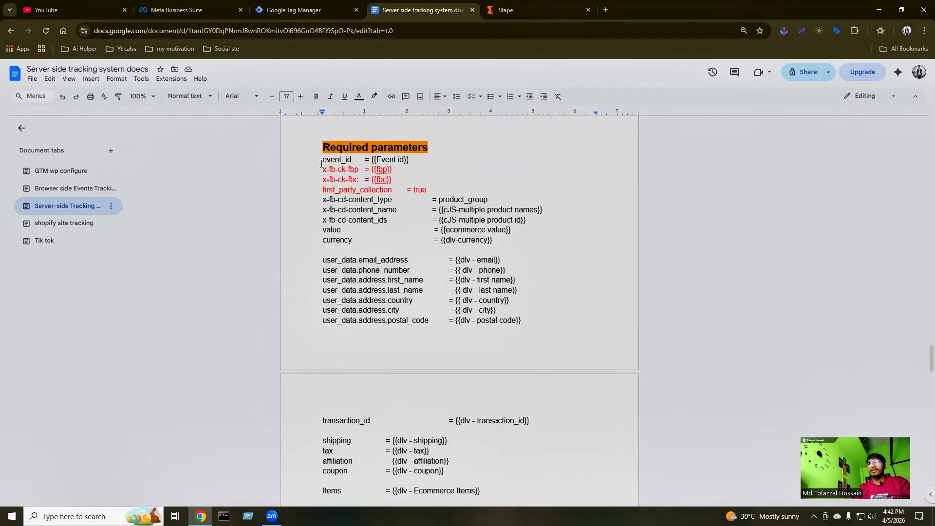
Examine the purchase event's required parameters, from event_id to currency and the user_data fields for email, phone, name and address.
{"action": "left_click_drag", "start_coordinate": [322, 159], "coordinate": [493, 239]}
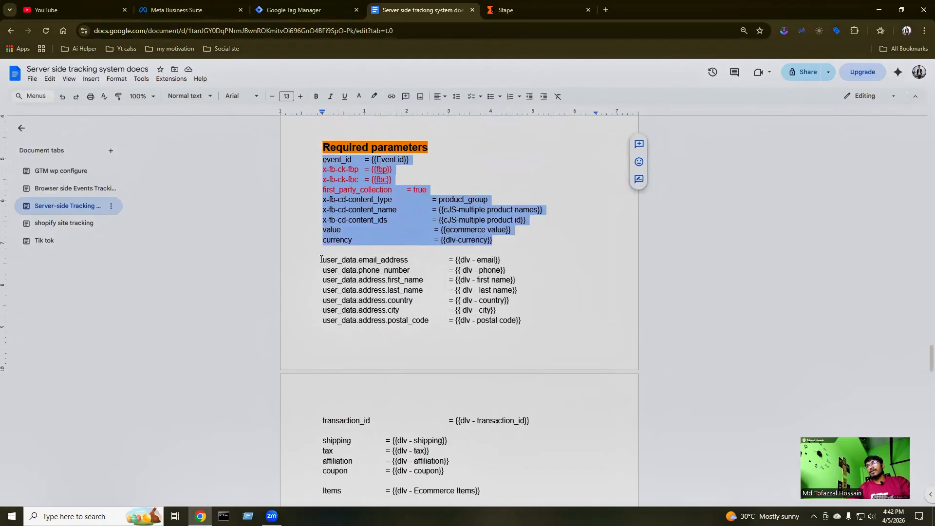
{"action": "left_click_drag", "start_coordinate": [321, 259], "coordinate": [472, 334]}
{"action": "left_click", "coordinate": [554, 310]}
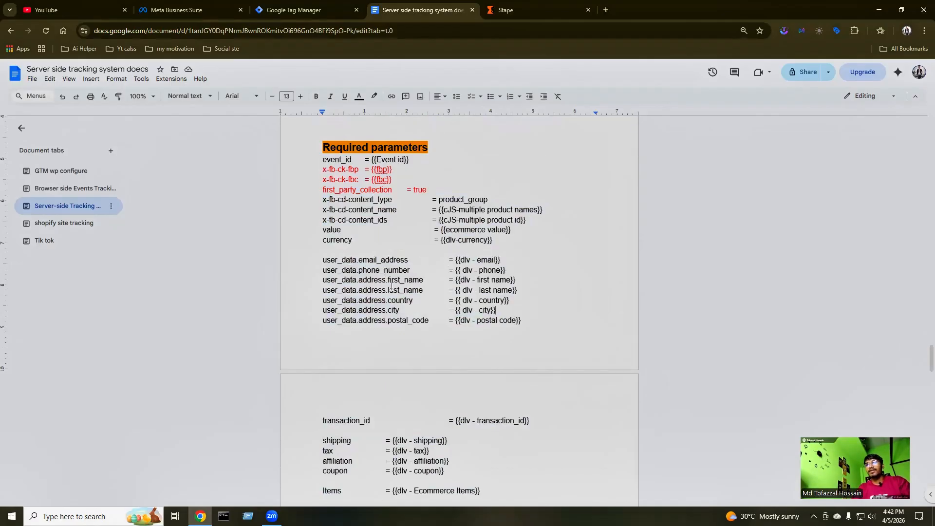
{"action": "left_click_drag", "start_coordinate": [322, 260], "coordinate": [433, 325]}
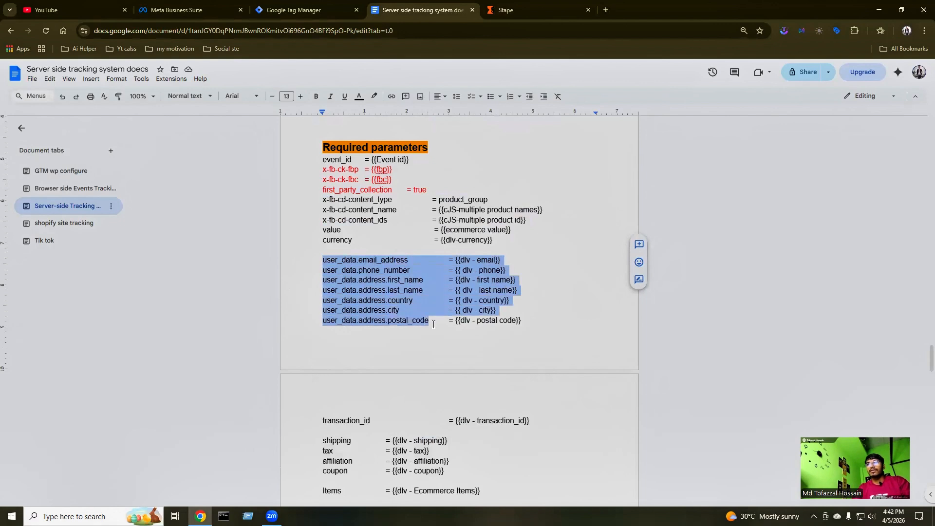
{"action": "left_click", "coordinate": [402, 280]}
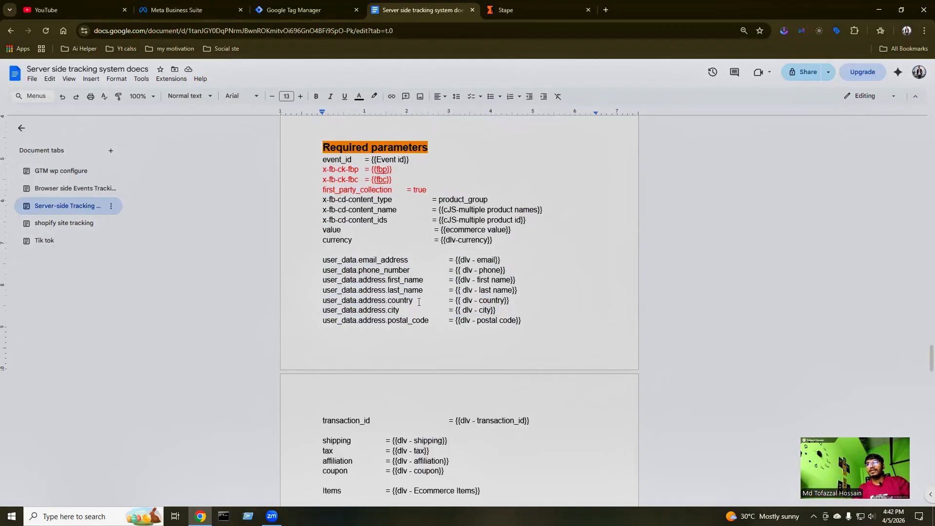
{"action": "key", "text": "Down"}
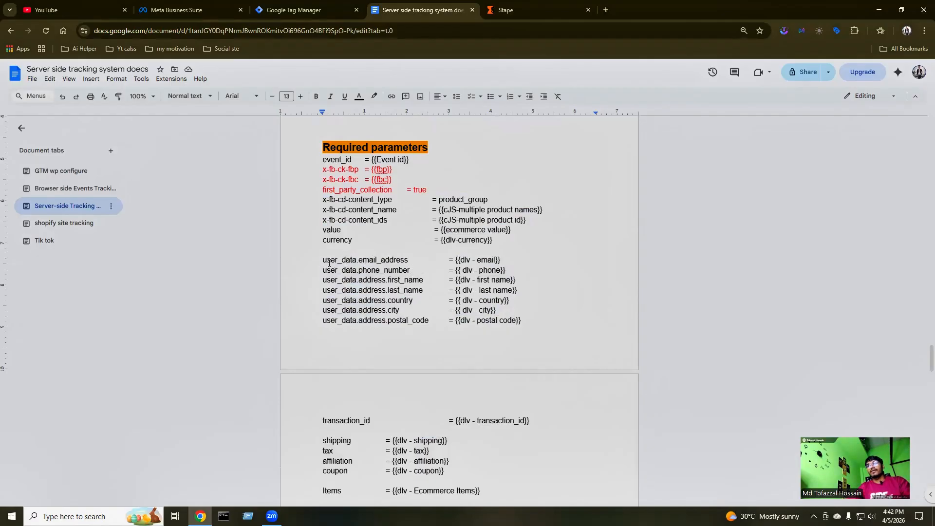
{"action": "left_click_drag", "start_coordinate": [326, 262], "coordinate": [428, 320]}
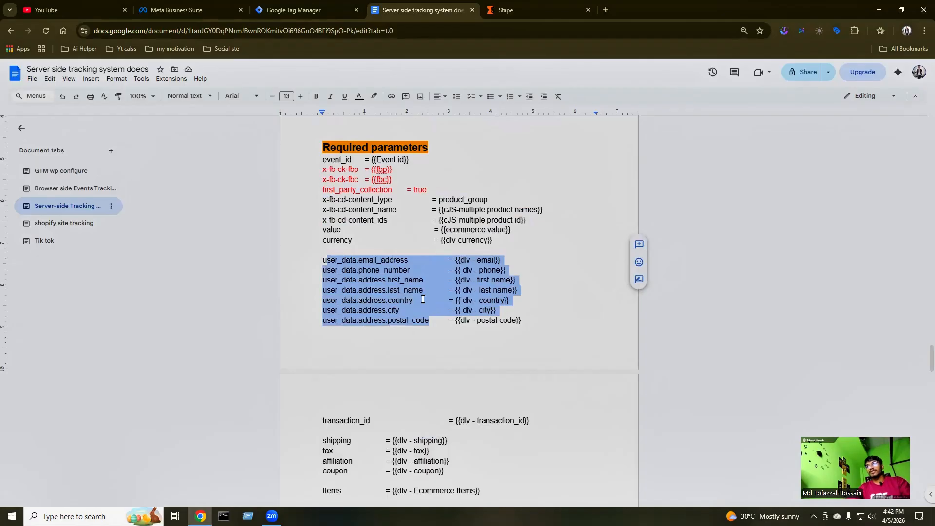
{"action": "left_click", "coordinate": [428, 289]}
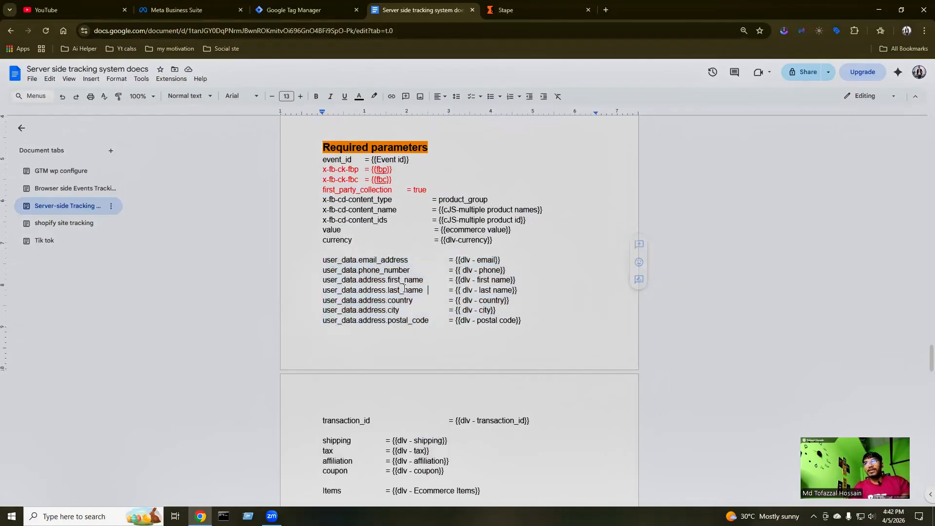
Start a new user-defined variable of type Data Layer Variable in the Google Tag Manager workspace.
{"action": "left_click", "coordinate": [275, 11]}
{"action": "left_click", "coordinate": [40, 238]}
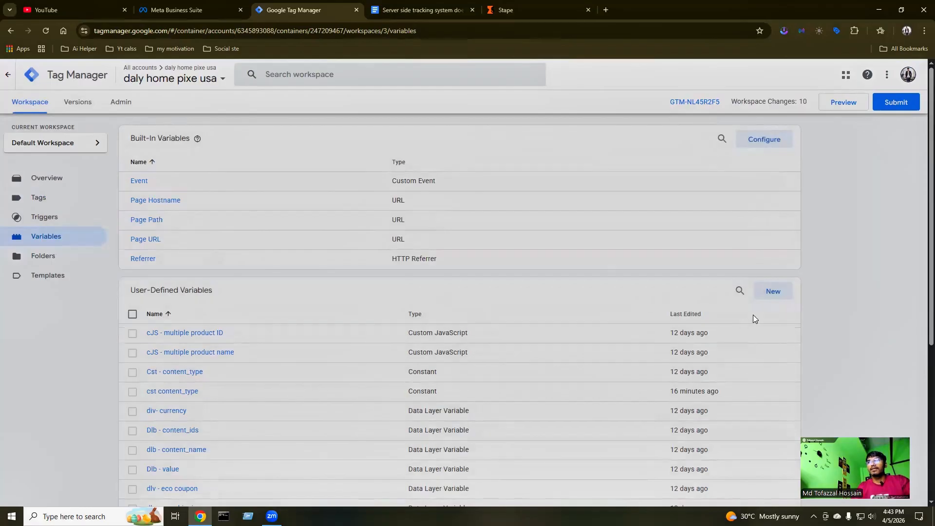
{"action": "left_click", "coordinate": [771, 292]}
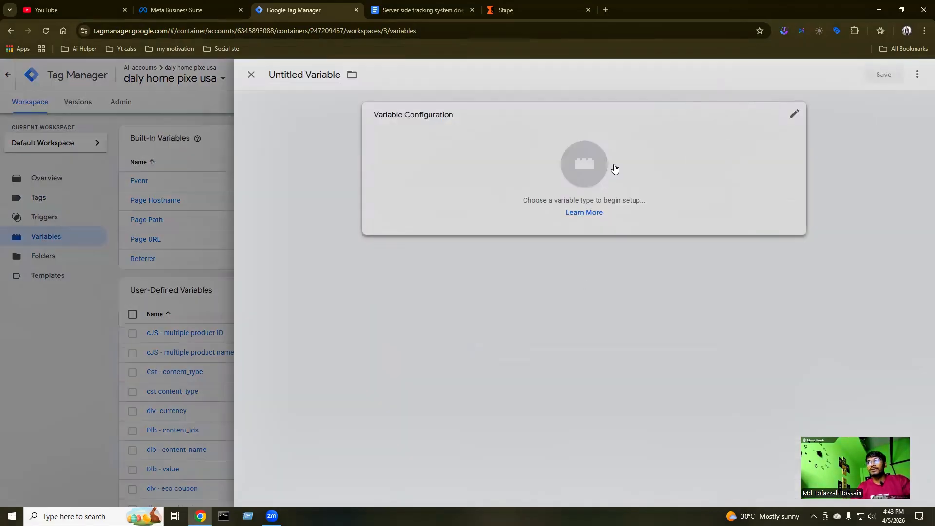
{"action": "left_click", "coordinate": [583, 163]}
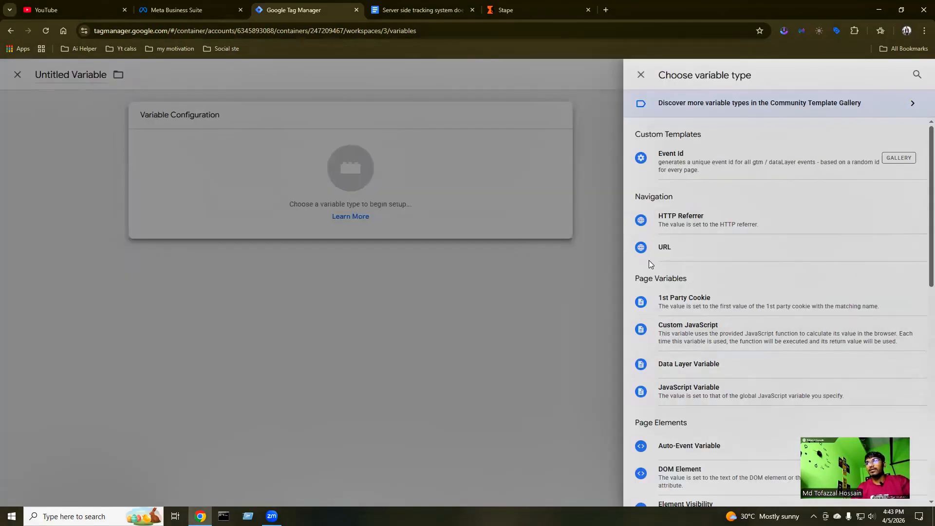
{"action": "scroll", "coordinate": [677, 283], "scroll_direction": "down", "scroll_amount": 3}
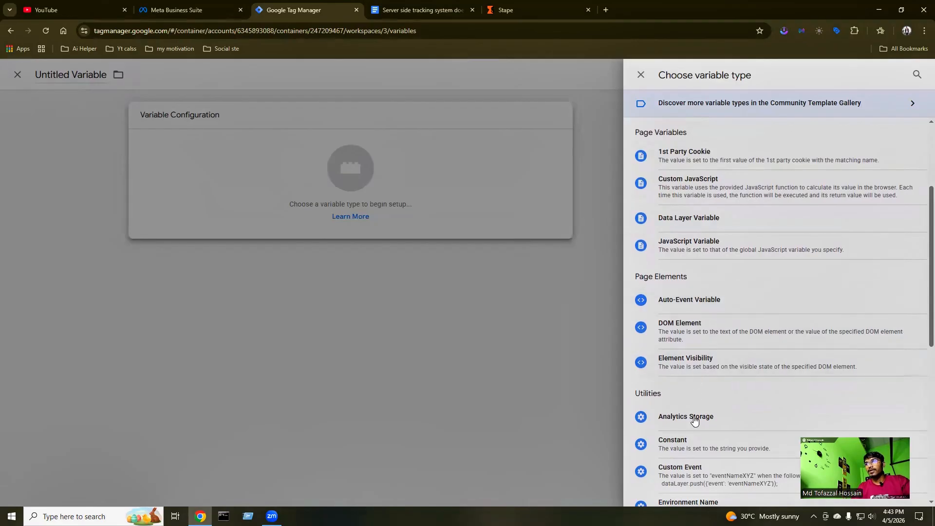
{"action": "scroll", "coordinate": [695, 422], "scroll_direction": "down", "scroll_amount": 2}
{"action": "scroll", "coordinate": [666, 379], "scroll_direction": "up", "scroll_amount": 2}
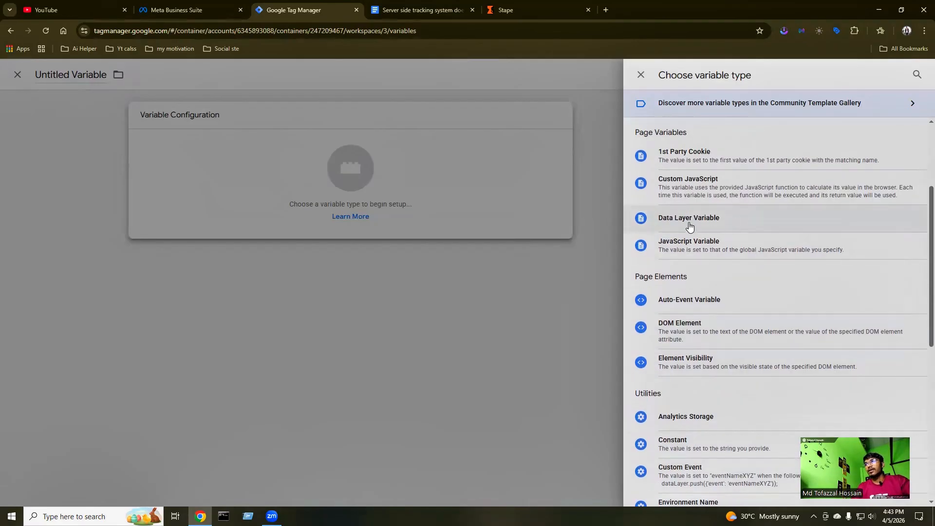
{"action": "left_click", "coordinate": [746, 218]}
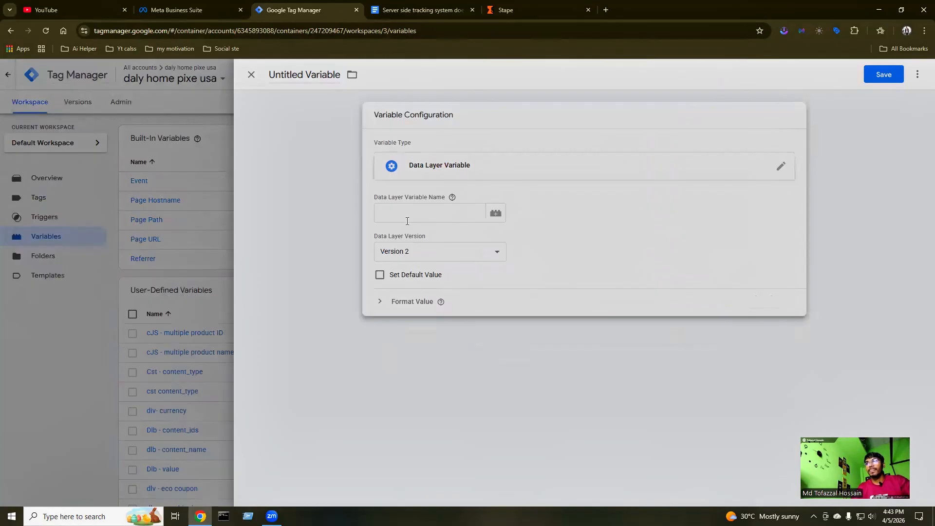
Name the variable "dlv - email", copying the name from the purchase event's user data variables list in the Google Docs guide.
{"action": "left_click", "coordinate": [415, 12]}
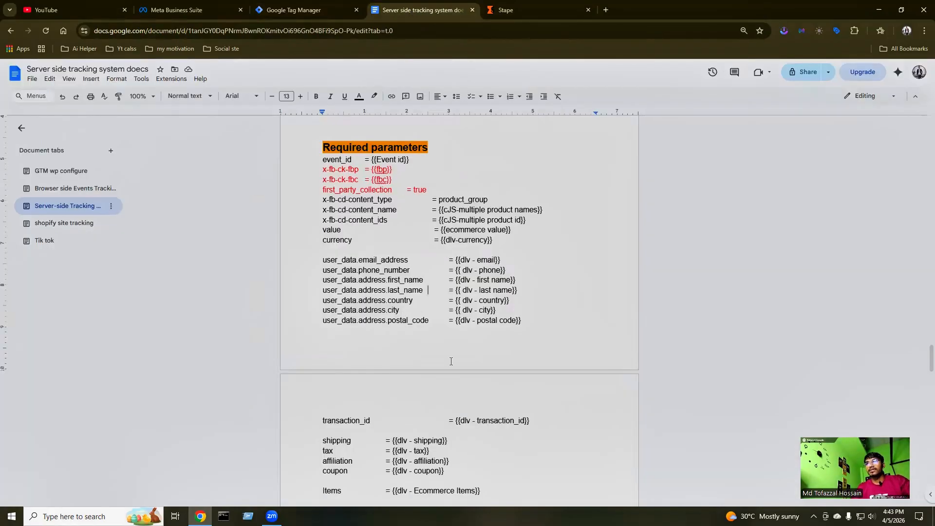
{"action": "scroll", "coordinate": [451, 361], "scroll_direction": "down", "scroll_amount": 15}
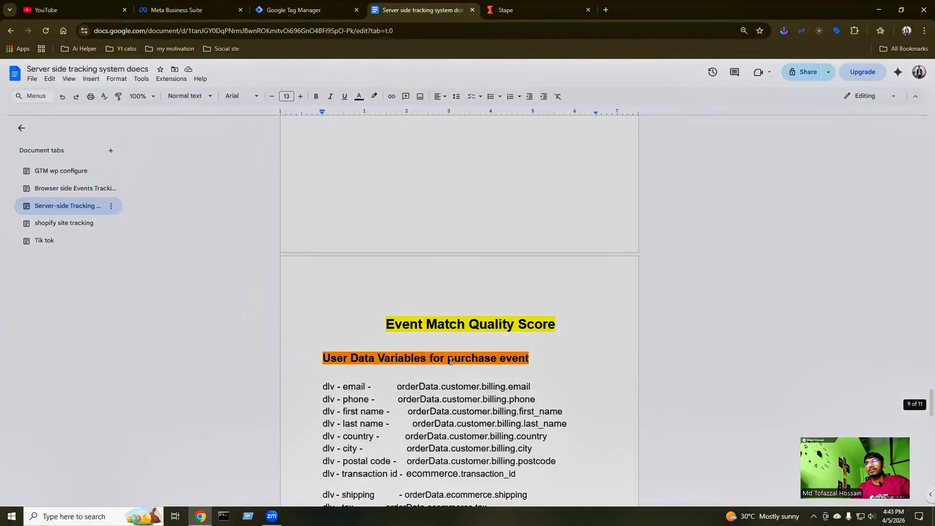
{"action": "scroll", "coordinate": [451, 361], "scroll_direction": "down", "scroll_amount": 6}
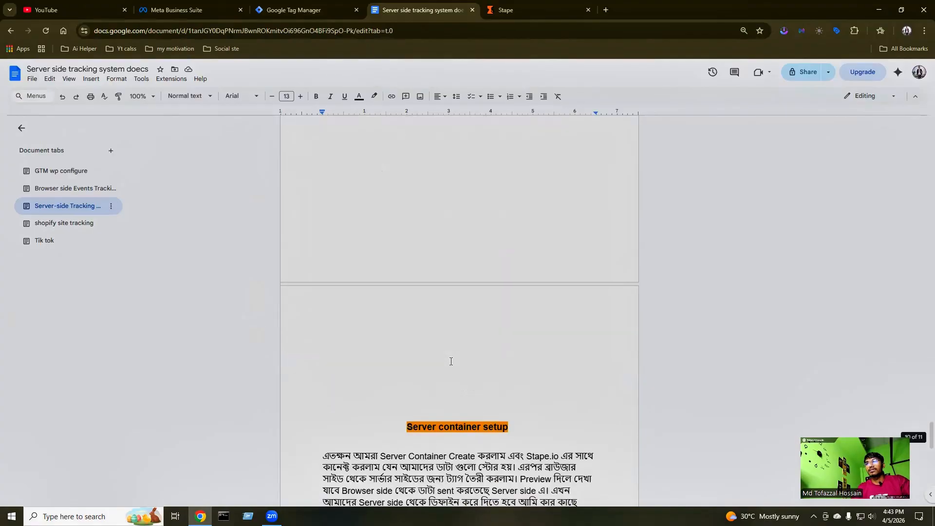
{"action": "scroll", "coordinate": [451, 361], "scroll_direction": "up", "scroll_amount": 6}
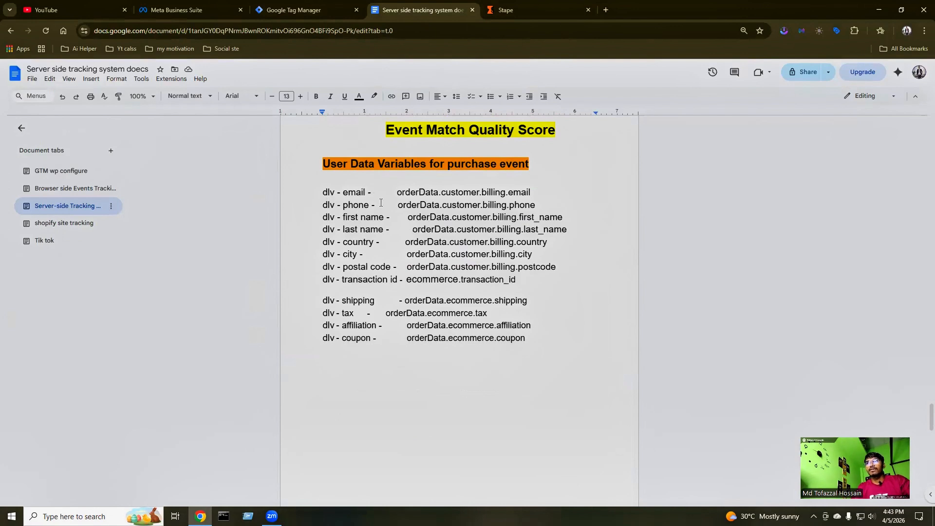
{"action": "left_click_drag", "start_coordinate": [322, 193], "coordinate": [366, 192]}
{"action": "key", "text": "ctrl+c"}
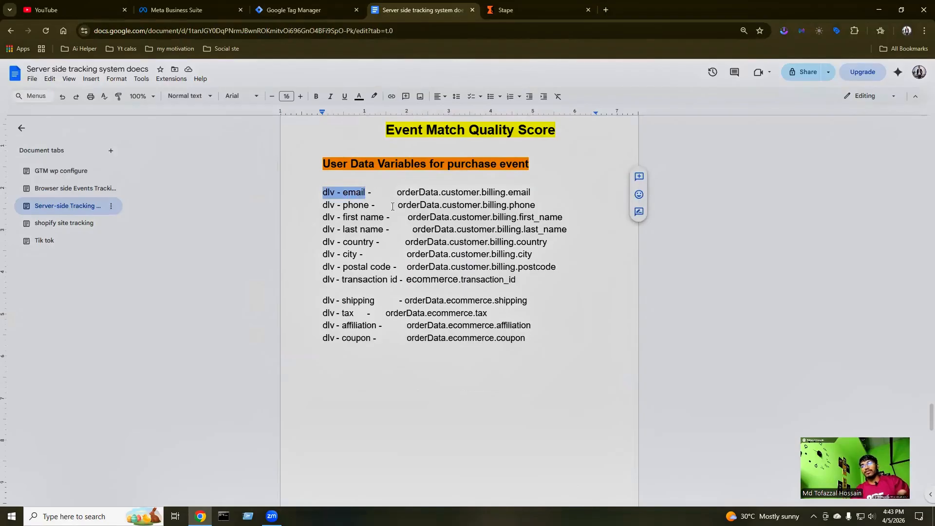
{"action": "key", "text": "ctrl+shift+Tab"}
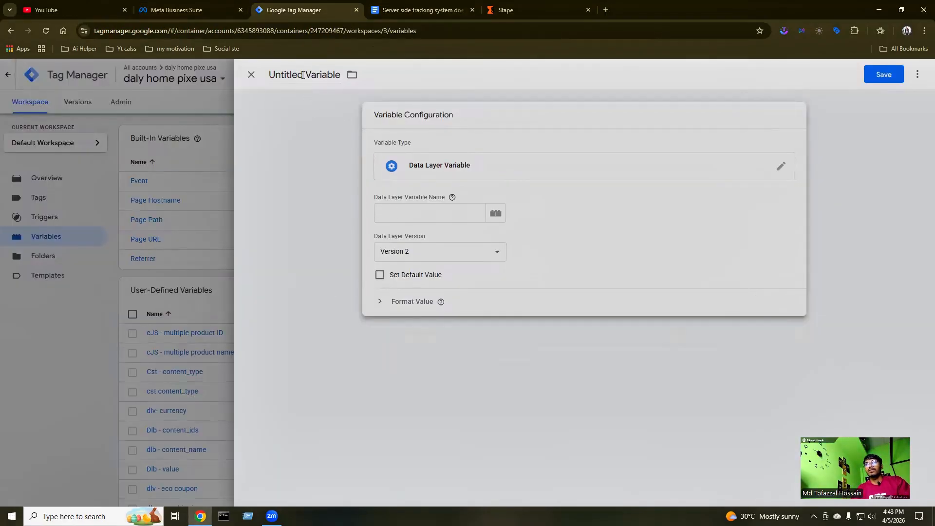
{"action": "left_click", "coordinate": [387, 13]}
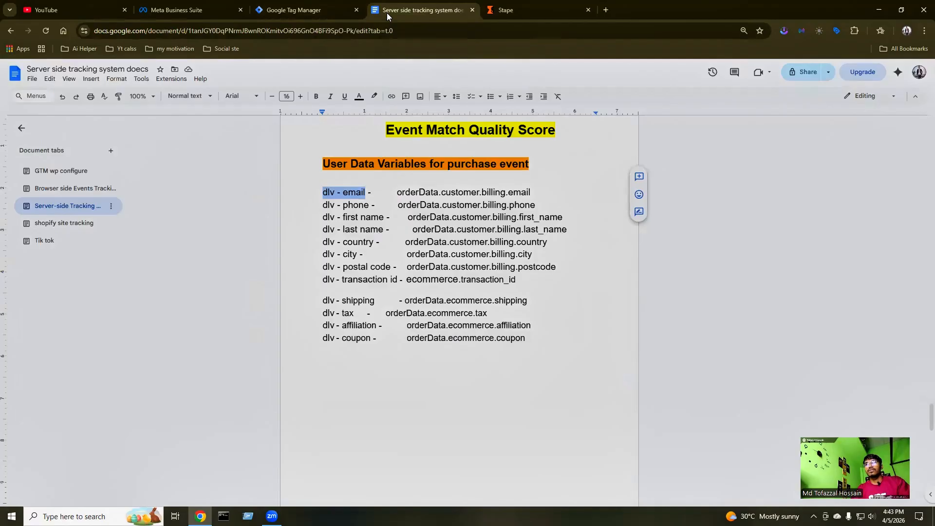
{"action": "left_click", "coordinate": [268, 10]}
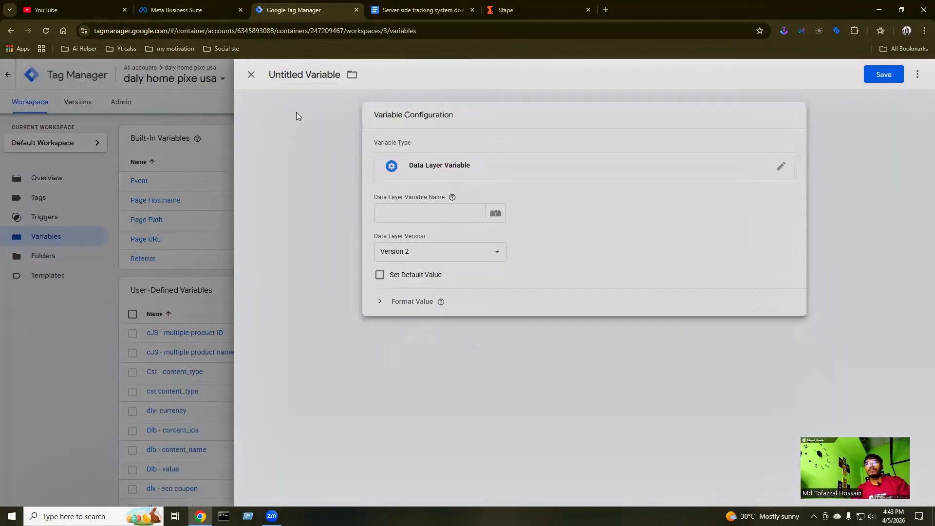
{"action": "left_click", "coordinate": [303, 76]}
{"action": "key", "text": "ctrl+a"}
{"action": "key", "text": "ctrl+v"}
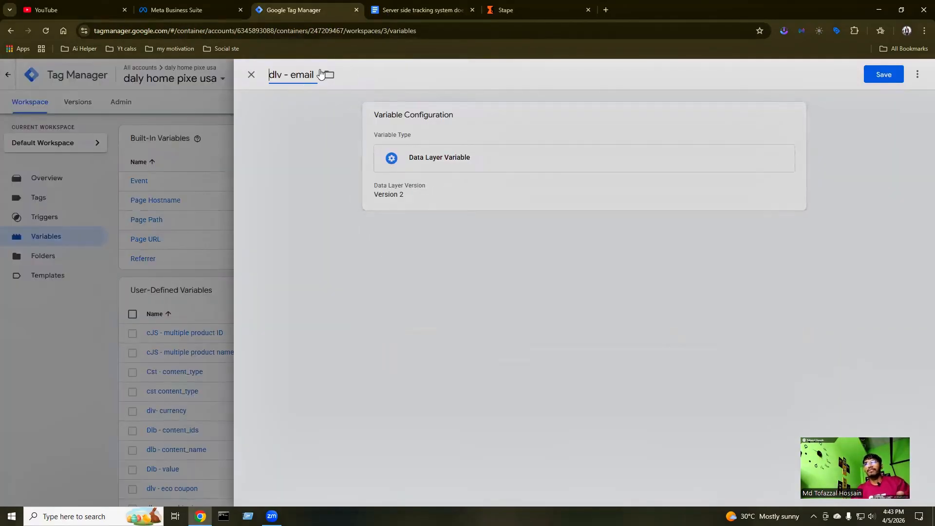
Set the data layer variable name to orderData.customer.billing.email, copied from the Google Docs guide, and save the variable.
{"action": "left_click", "coordinate": [397, 10]}
{"action": "left_click", "coordinate": [398, 192]}
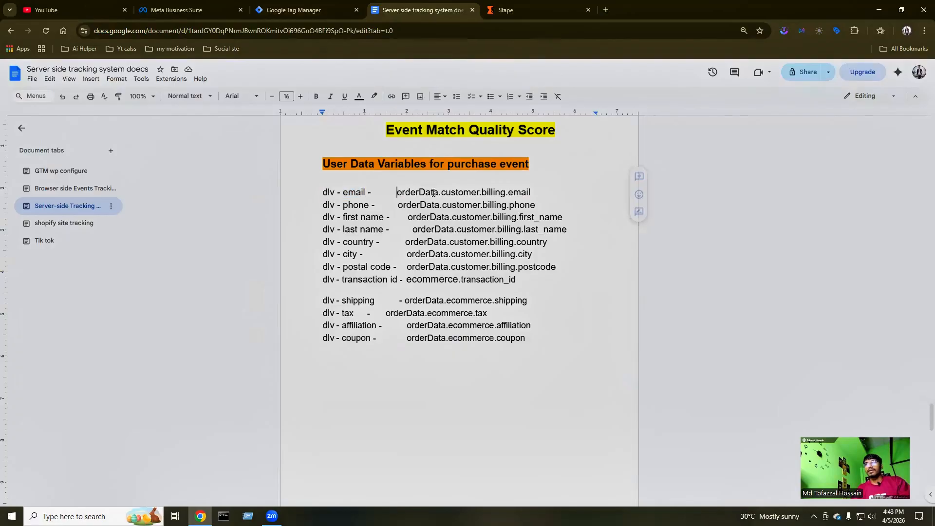
{"action": "left_click_drag", "start_coordinate": [433, 193], "coordinate": [529, 194]}
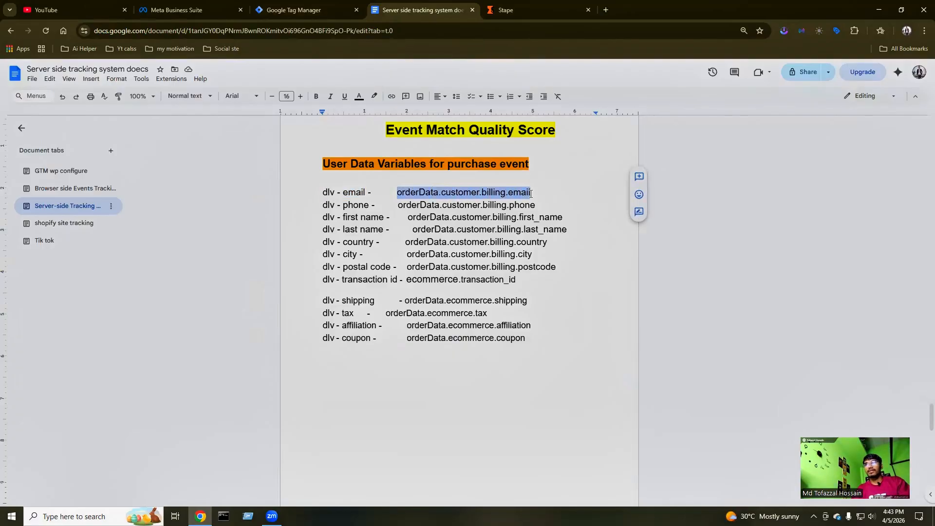
{"action": "left_click", "coordinate": [302, 10]}
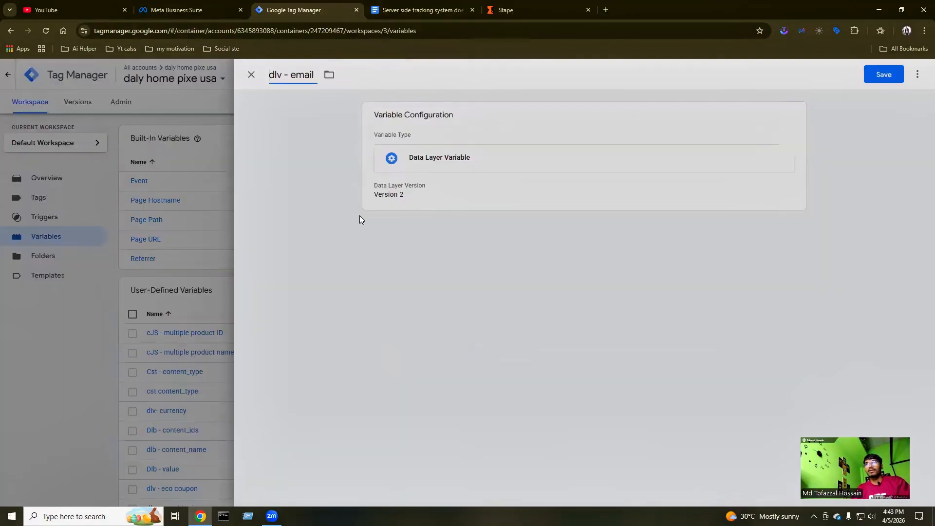
{"action": "left_click", "coordinate": [497, 163]}
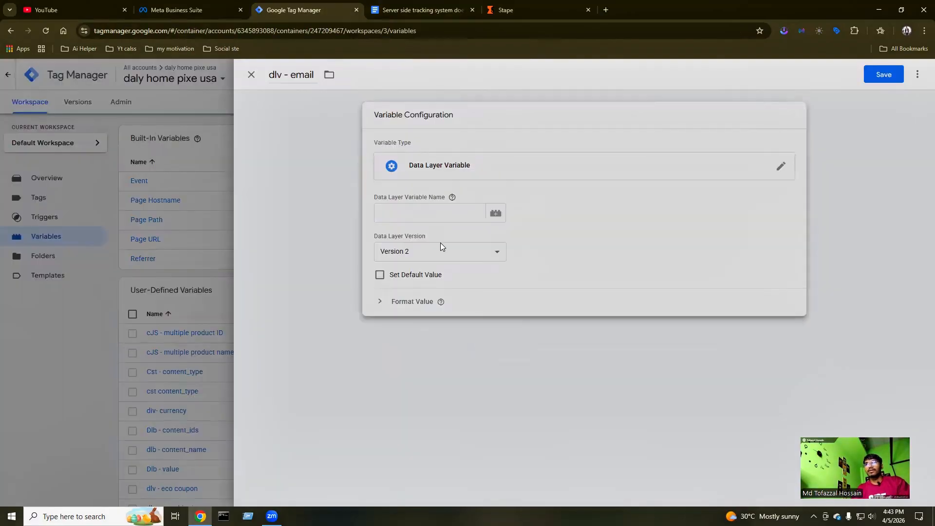
{"action": "left_click", "coordinate": [428, 216]}
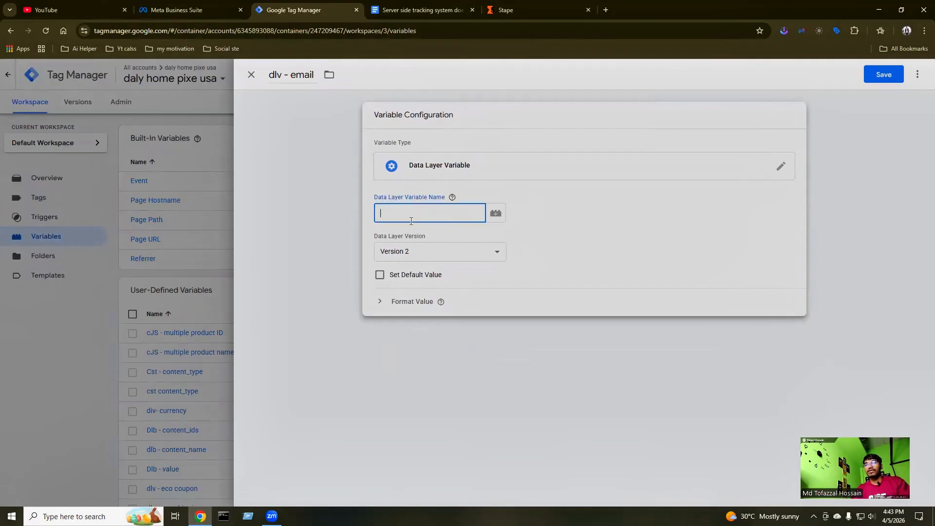
{"action": "type", "text": "orderData.customer.billing.email"}
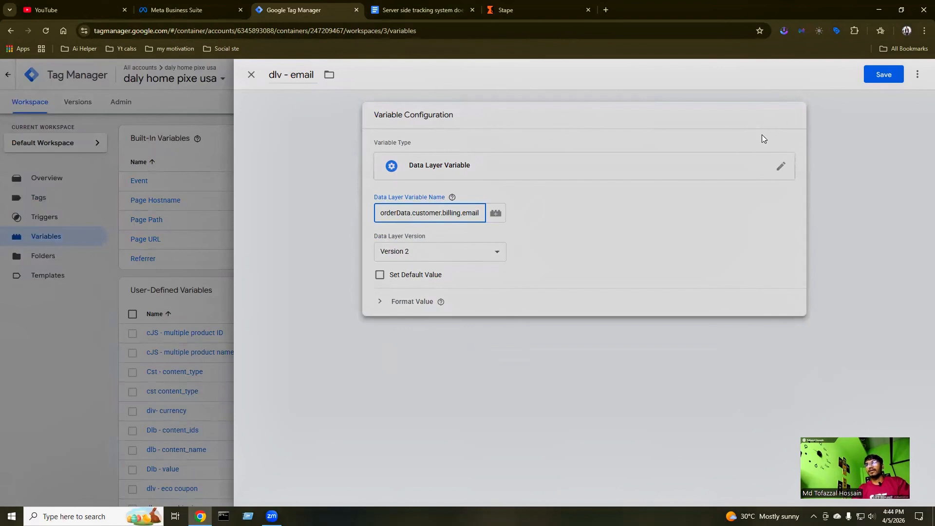
{"action": "left_click", "coordinate": [889, 79]}
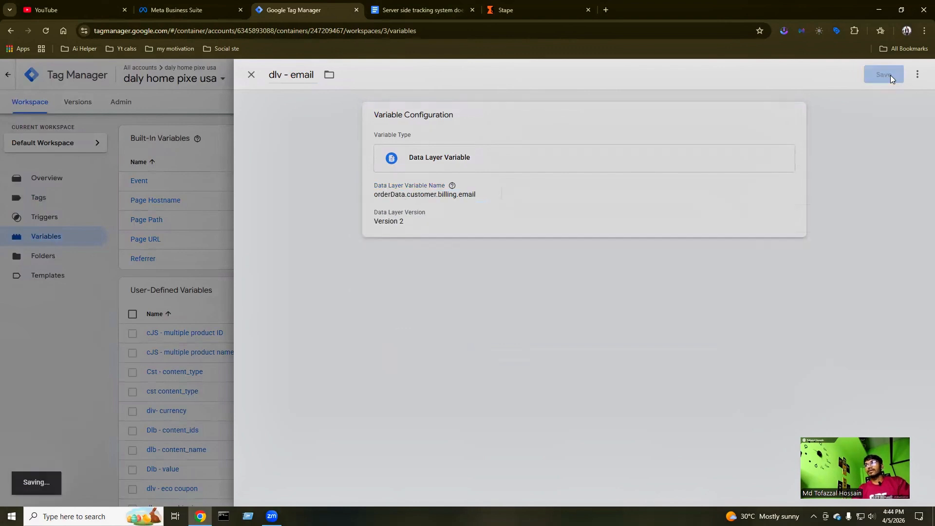
Create another Data Layer Variable with the data layer variable name orderData.customer.billing.phone, copied from the Google Docs guide.
{"action": "left_click", "coordinate": [417, 11]}
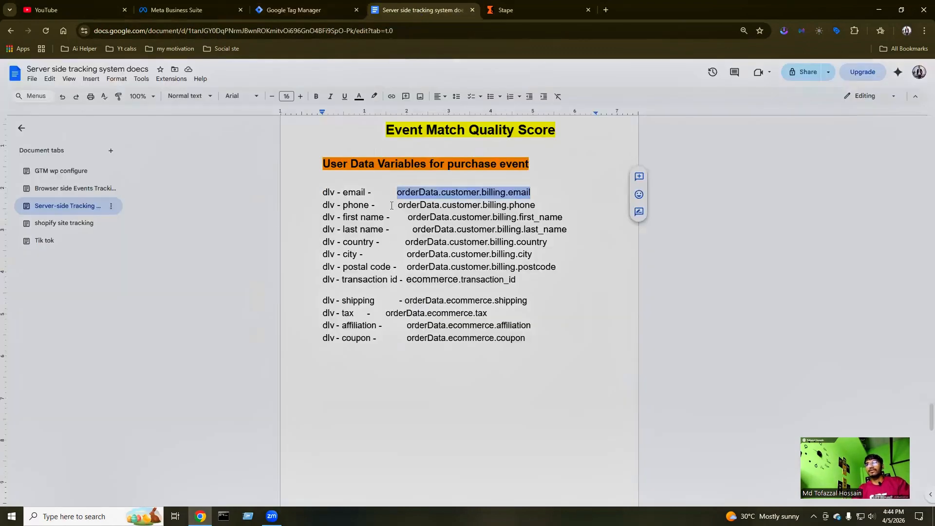
{"action": "left_click_drag", "start_coordinate": [398, 206], "coordinate": [536, 205]}
{"action": "key", "text": "ctrl+c"}
{"action": "left_click", "coordinate": [292, 9]}
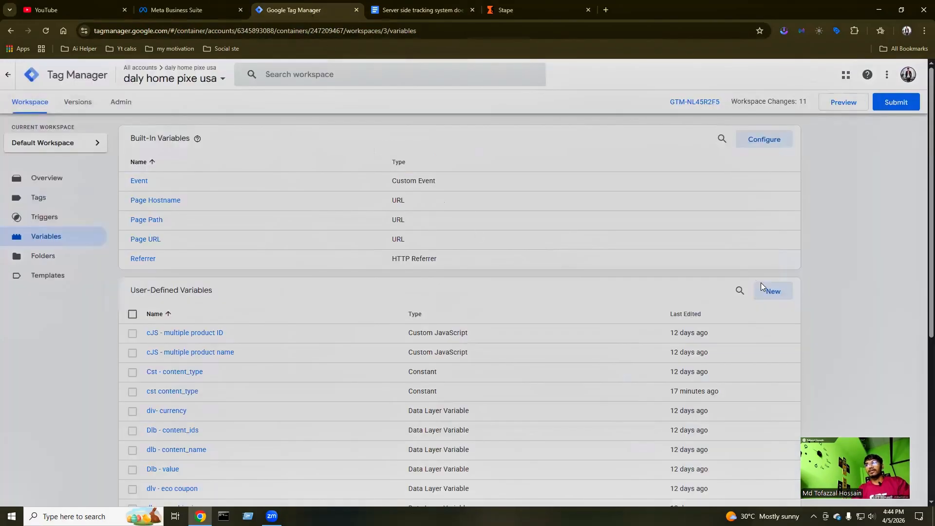
{"action": "left_click", "coordinate": [772, 296]}
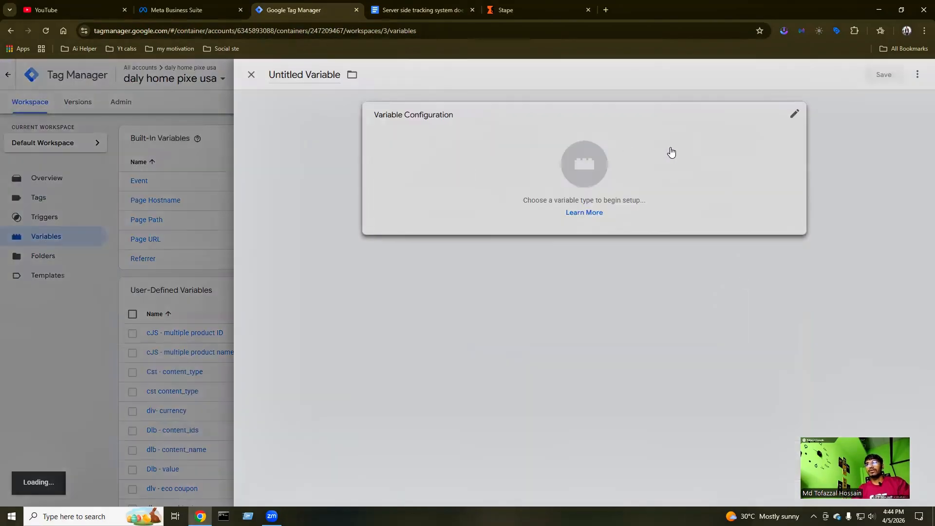
{"action": "left_click", "coordinate": [679, 147]}
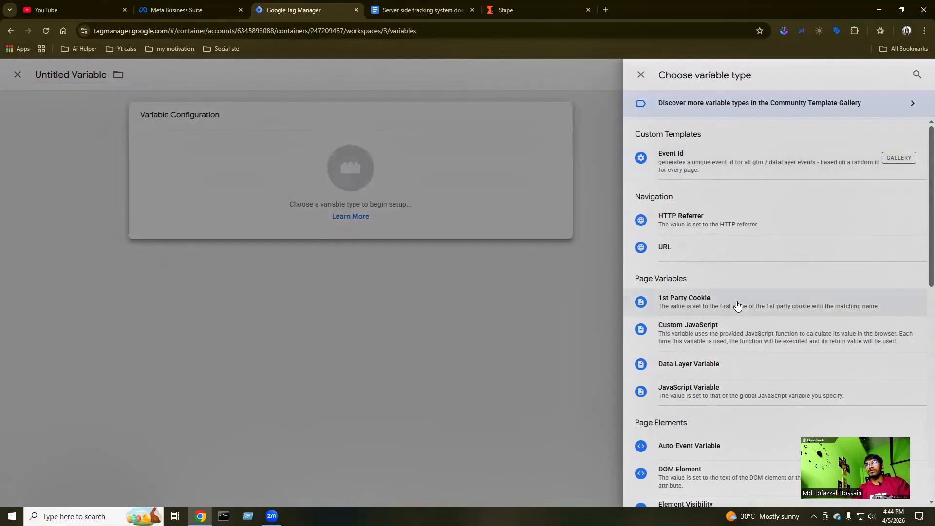
{"action": "left_click", "coordinate": [728, 363]}
{"action": "left_click", "coordinate": [425, 219]}
{"action": "key", "text": "ctrl+v"}
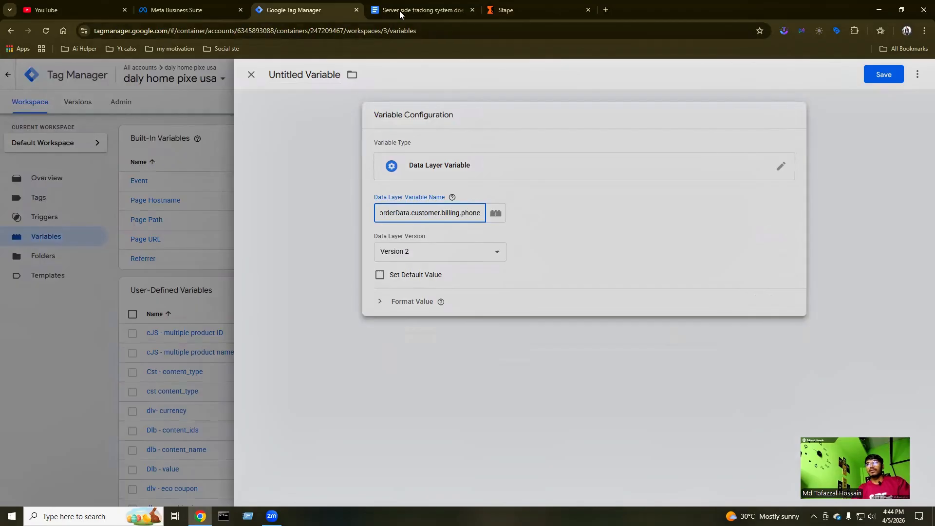
Name the phone variable "dlv - phone" as in the Google Docs guide and save it.
{"action": "left_click", "coordinate": [414, 9]}
{"action": "left_click_drag", "start_coordinate": [324, 205], "coordinate": [369, 206]}
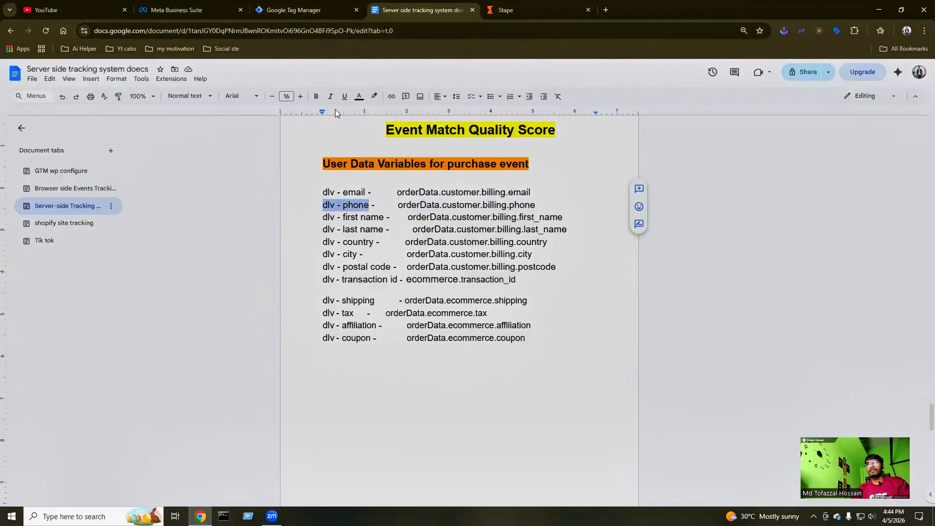
{"action": "left_click", "coordinate": [283, 9]}
{"action": "left_click", "coordinate": [323, 86]}
{"action": "key", "text": "ctrl+a"}
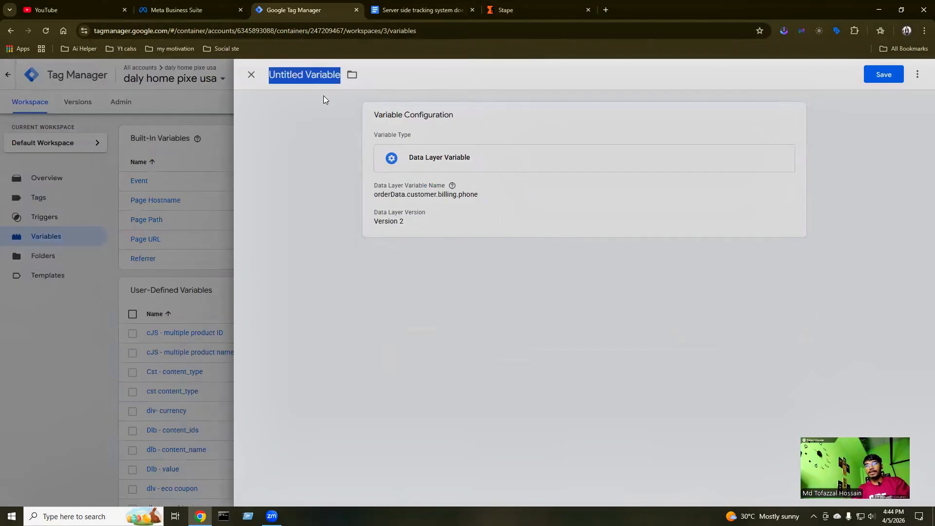
{"action": "type", "text": "dlv - phone"}
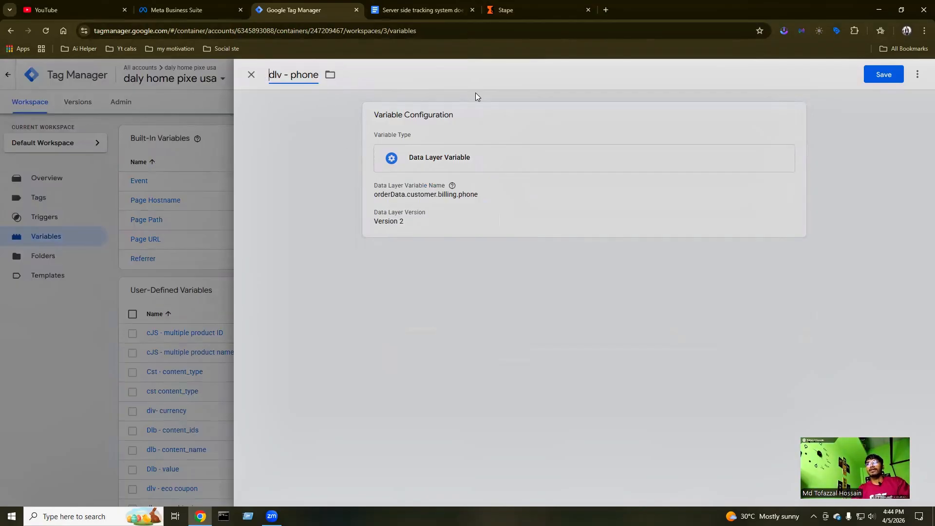
{"action": "left_click", "coordinate": [887, 75]}
Create a new Data Layer Variable with the data layer variable name orderData.customer.billing.first_name, copied from the Google Docs guide.
{"action": "left_click", "coordinate": [422, 9]}
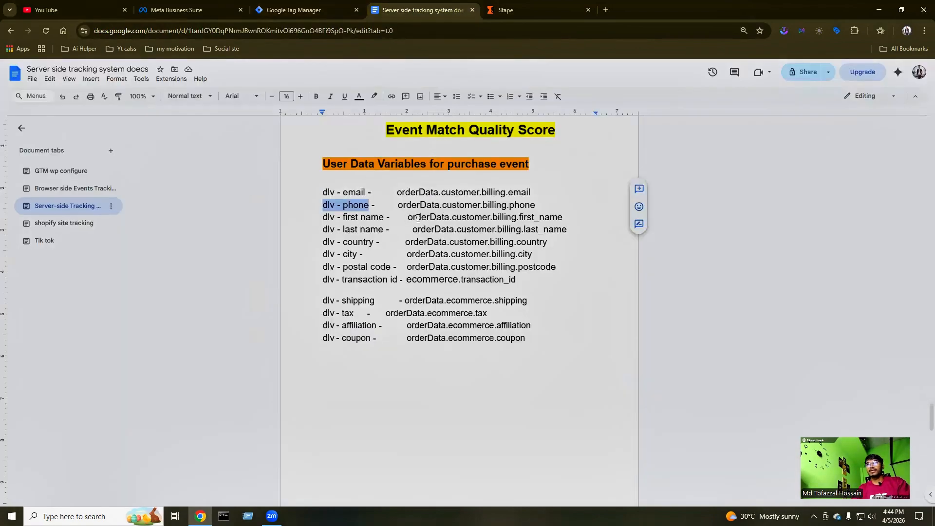
{"action": "left_click_drag", "start_coordinate": [407, 218], "coordinate": [564, 217]}
{"action": "key", "text": "ctrl+c"}
{"action": "left_click", "coordinate": [326, 6]}
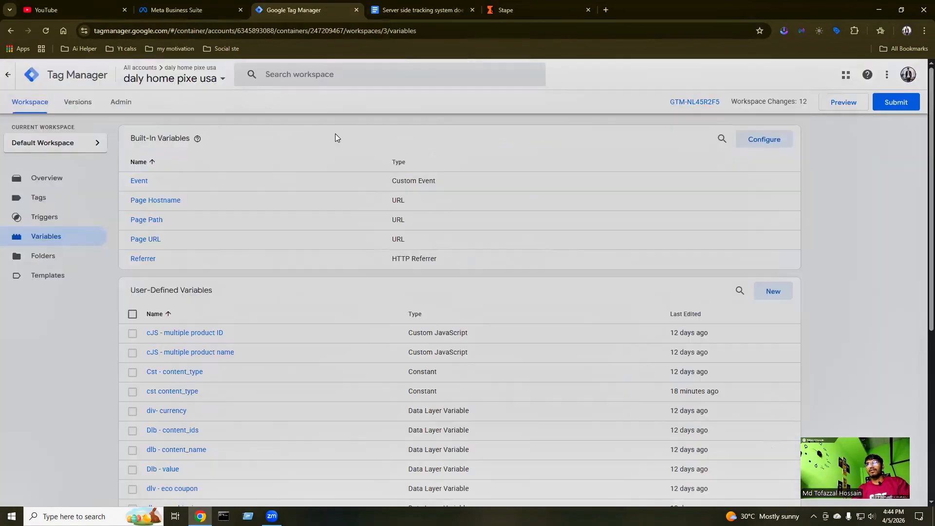
{"action": "left_click", "coordinate": [768, 288]}
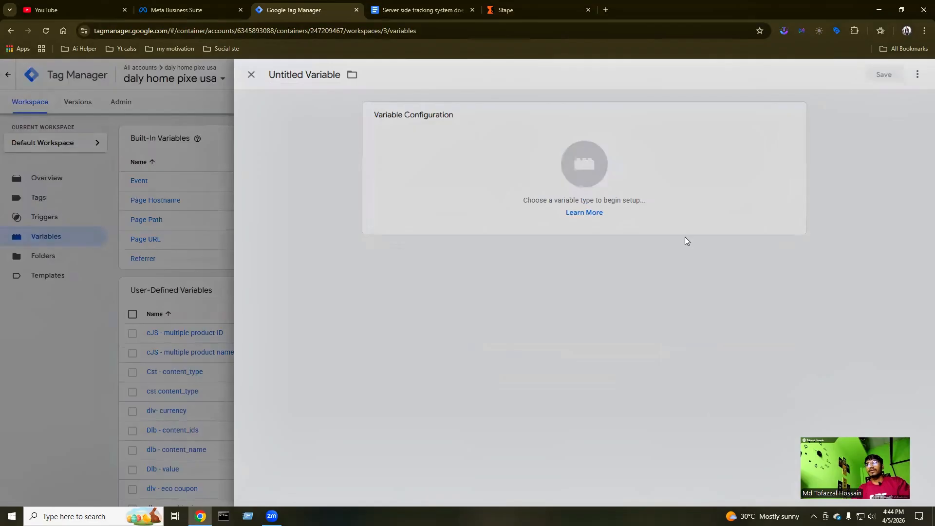
{"action": "left_click", "coordinate": [641, 169]}
{"action": "scroll", "coordinate": [693, 272], "scroll_direction": "down", "scroll_amount": 1}
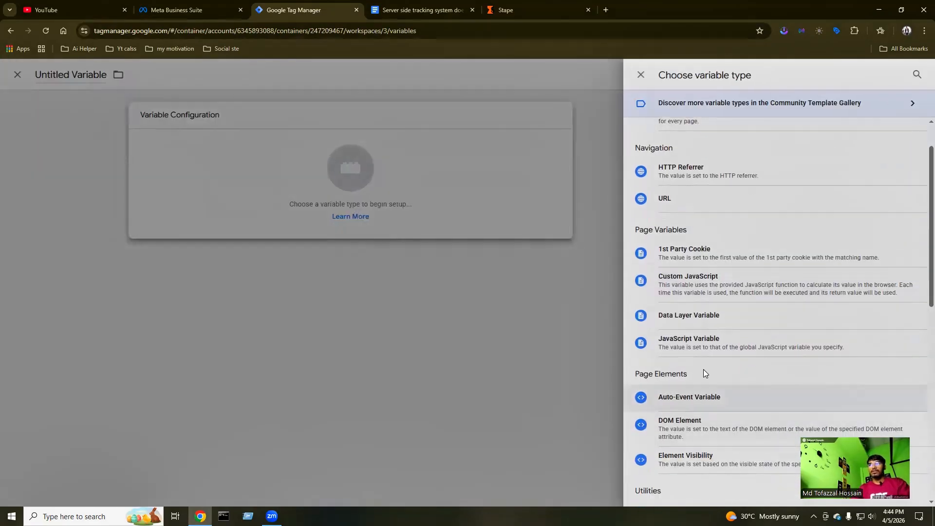
{"action": "left_click", "coordinate": [680, 316]}
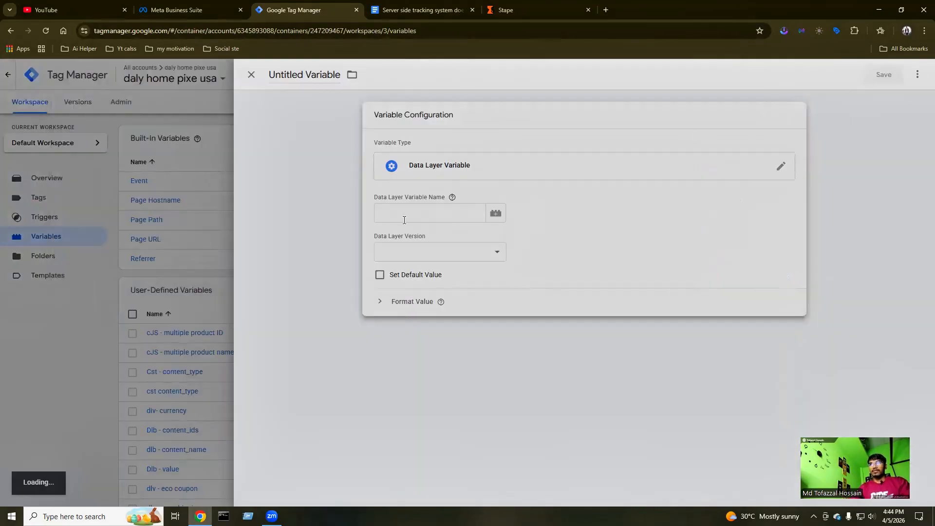
{"action": "key", "text": "ctrl+v"}
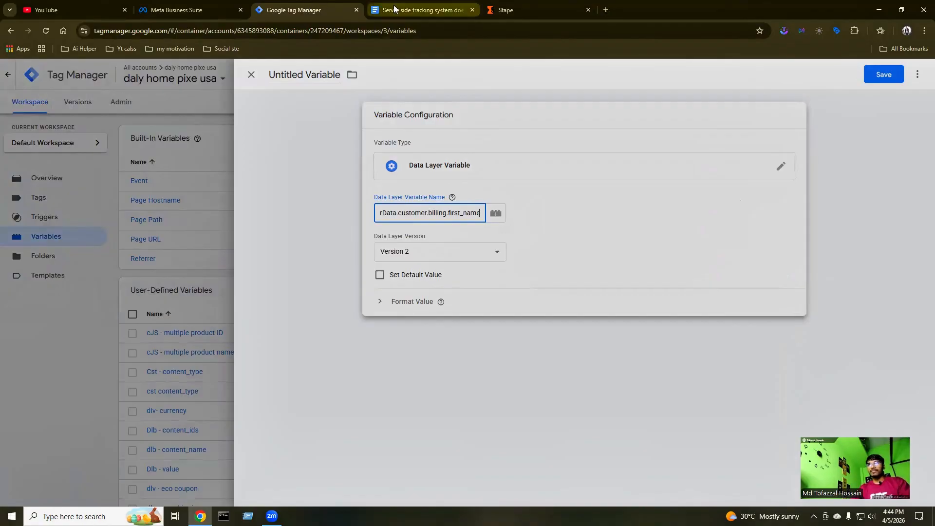
Name the first-name variable "dlv - first name", copied from the Google Docs guide, and save it.
{"action": "left_click", "coordinate": [419, 10]}
{"action": "left_click_drag", "start_coordinate": [321, 216], "coordinate": [390, 216]}
{"action": "key", "text": "ctrl+c"}
{"action": "left_click", "coordinate": [288, 17]}
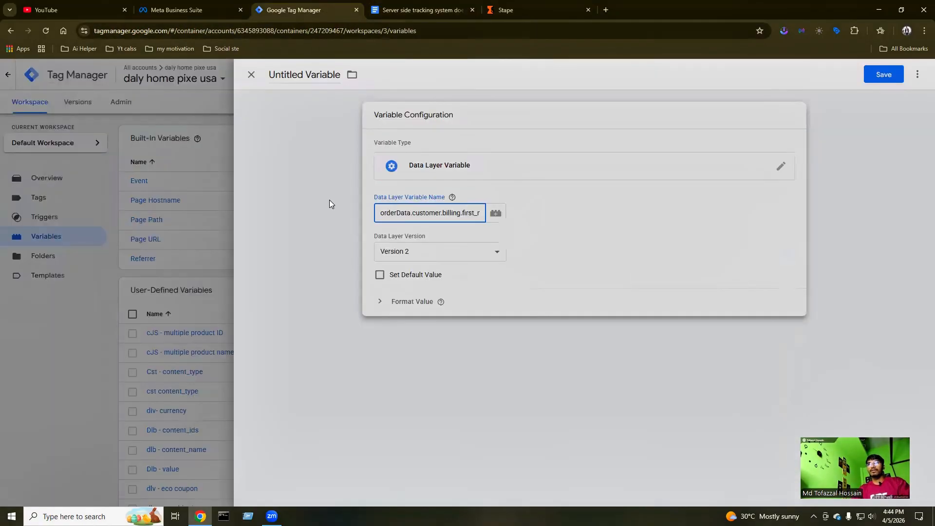
{"action": "left_click", "coordinate": [299, 100]}
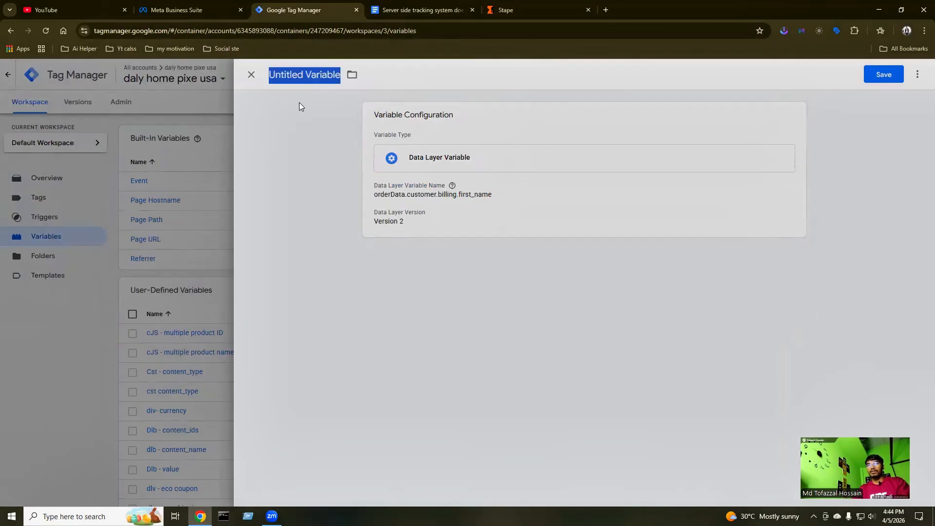
{"action": "key", "text": "ctrl+v"}
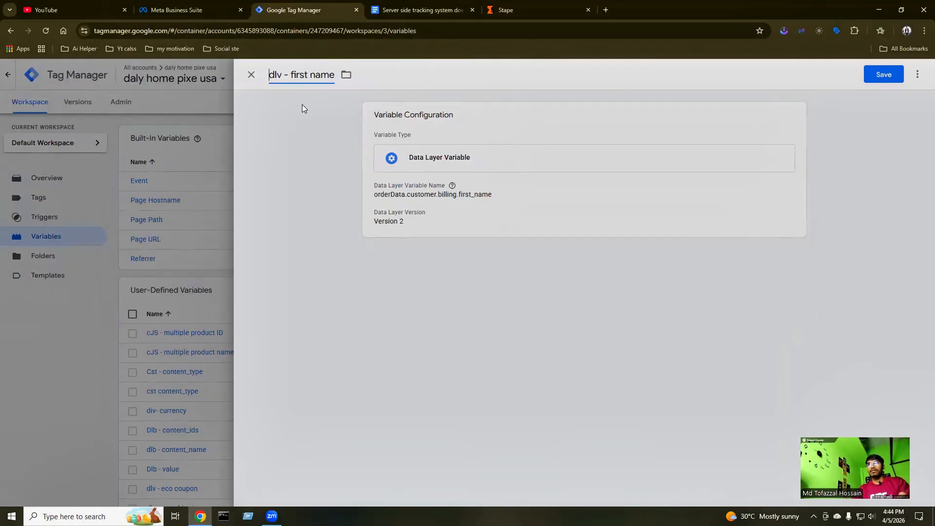
{"action": "left_click", "coordinate": [880, 75]}
Create another Data Layer Variable with the data layer variable name orderData.customer.billing.last_name, copied from the Google Docs guide.
{"action": "left_click", "coordinate": [417, 10]}
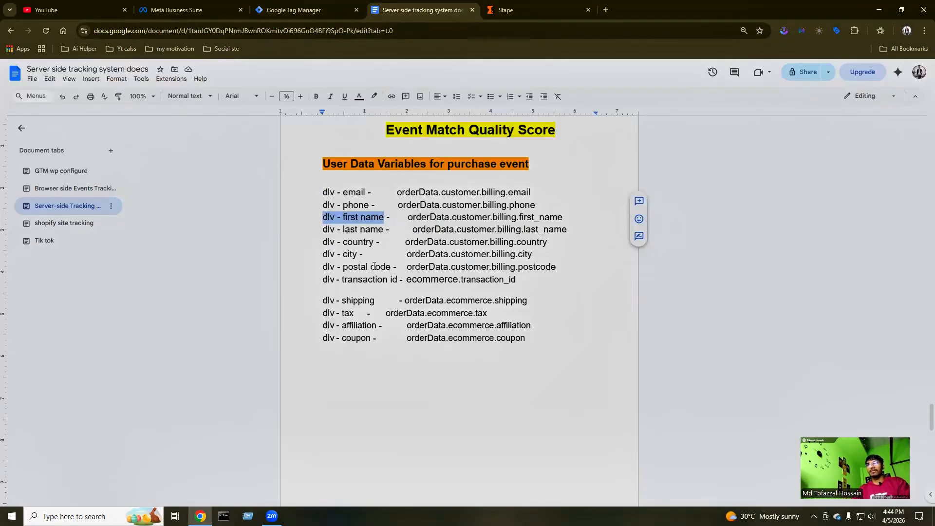
{"action": "left_click_drag", "start_coordinate": [412, 230], "coordinate": [567, 229]}
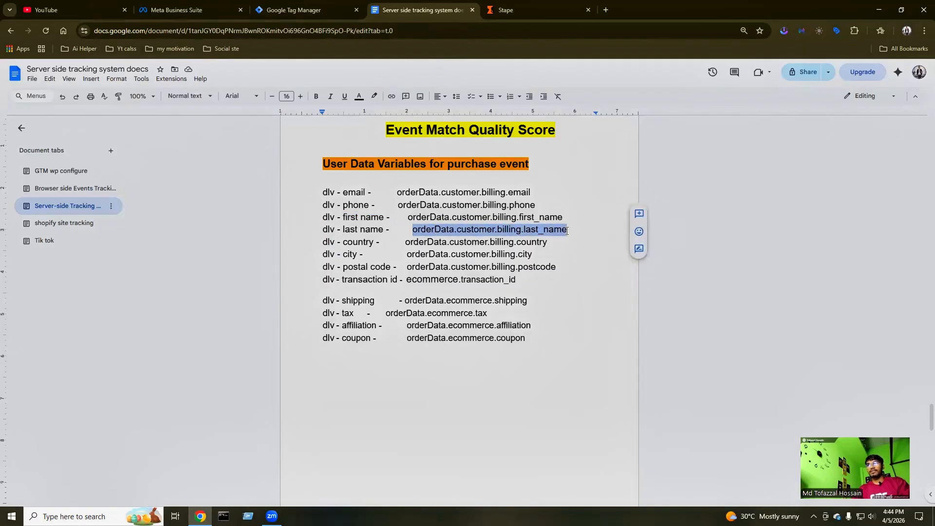
{"action": "left_click", "coordinate": [297, 10]}
{"action": "left_click", "coordinate": [774, 291]}
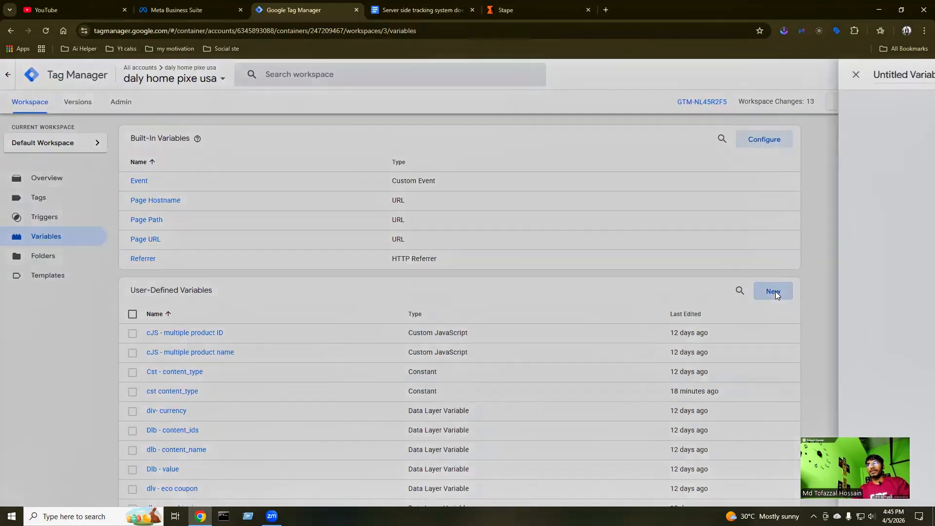
{"action": "left_click", "coordinate": [588, 174]}
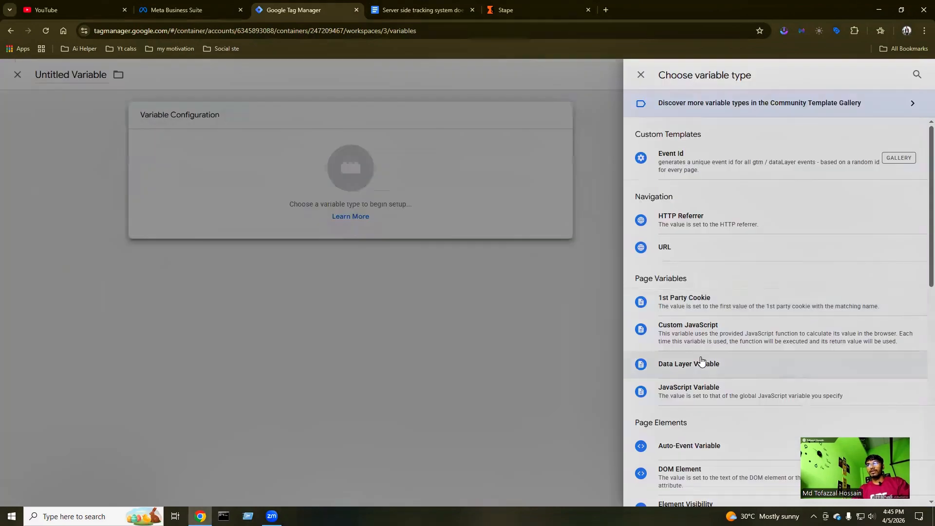
{"action": "left_click", "coordinate": [731, 375]}
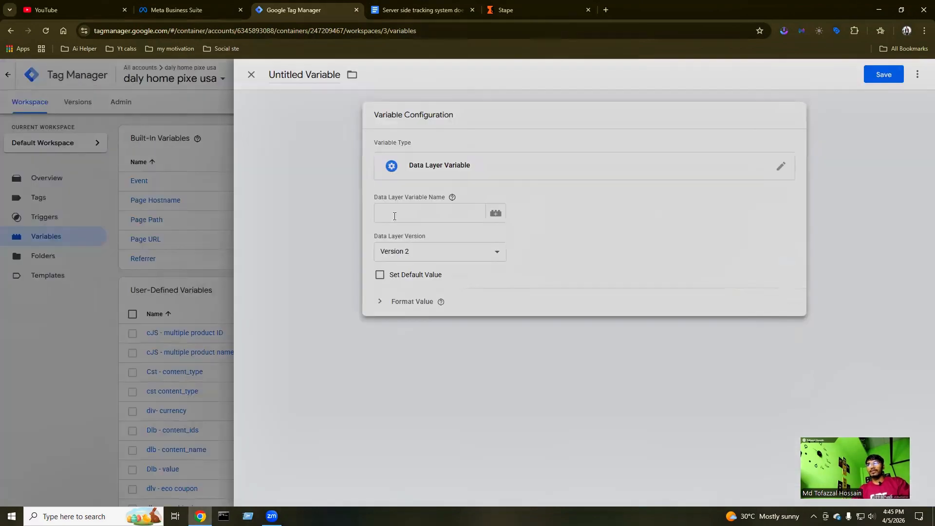
{"action": "key", "text": "ctrl+v"}
Name the last-name variable "dlv - last name", copied from the Google Docs guide, and save it.
{"action": "left_click", "coordinate": [419, 10]}
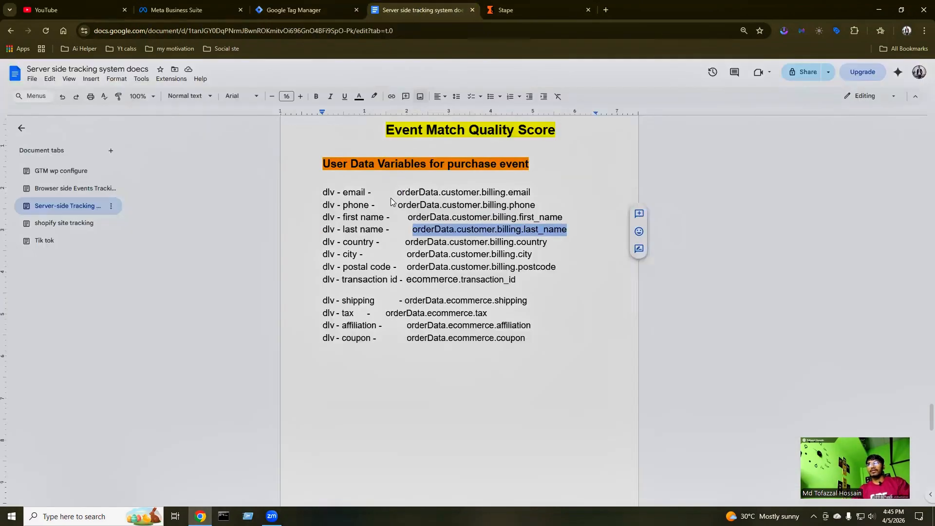
{"action": "left_click_drag", "start_coordinate": [324, 230], "coordinate": [383, 230]}
{"action": "key", "text": "ctrl+c"}
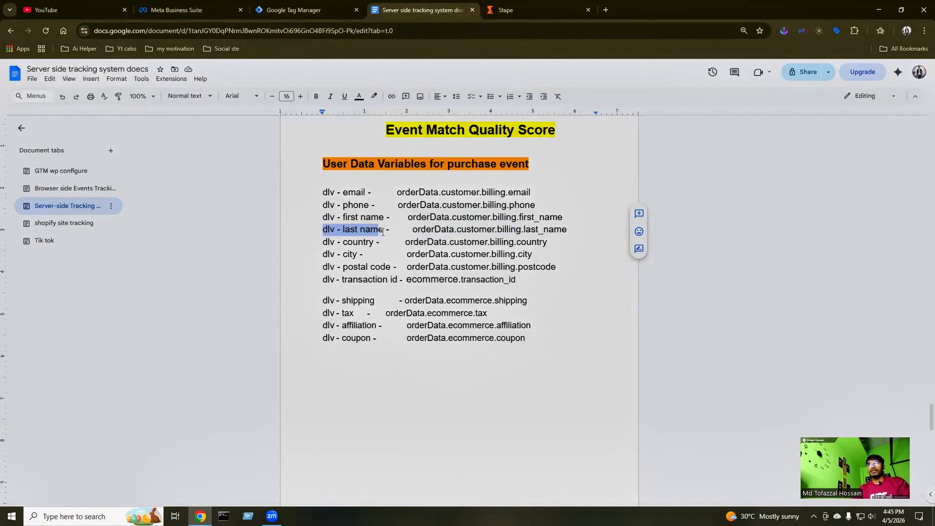
{"action": "left_click", "coordinate": [319, 15]}
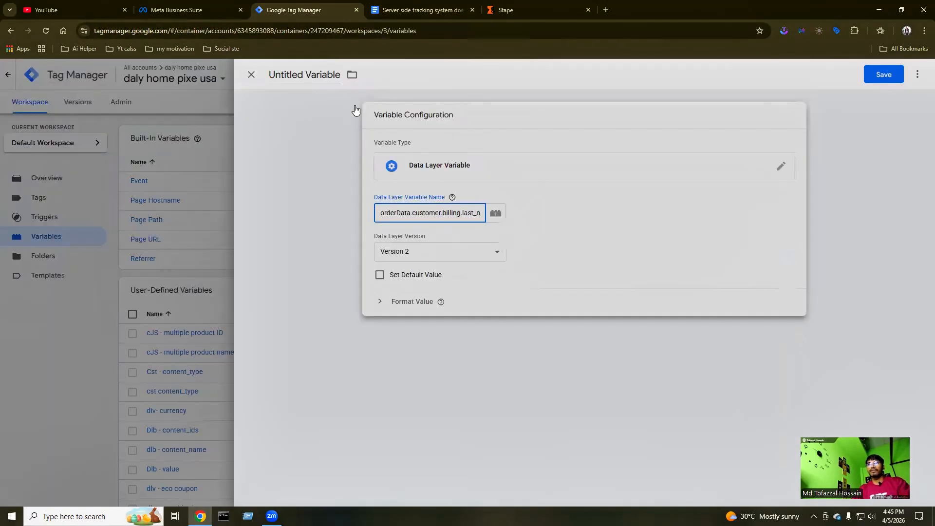
{"action": "left_click", "coordinate": [298, 74]}
{"action": "key", "text": "ctrl+a"}
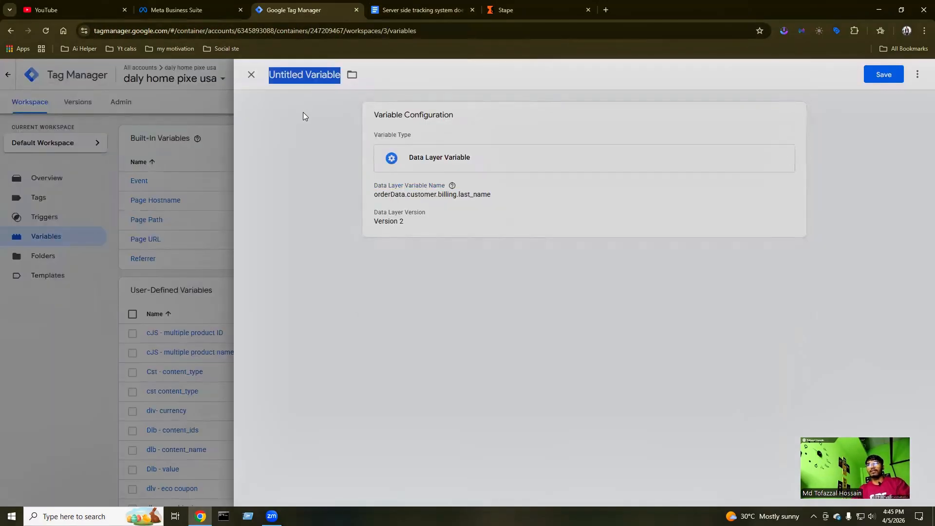
{"action": "key", "text": "ctrl+v"}
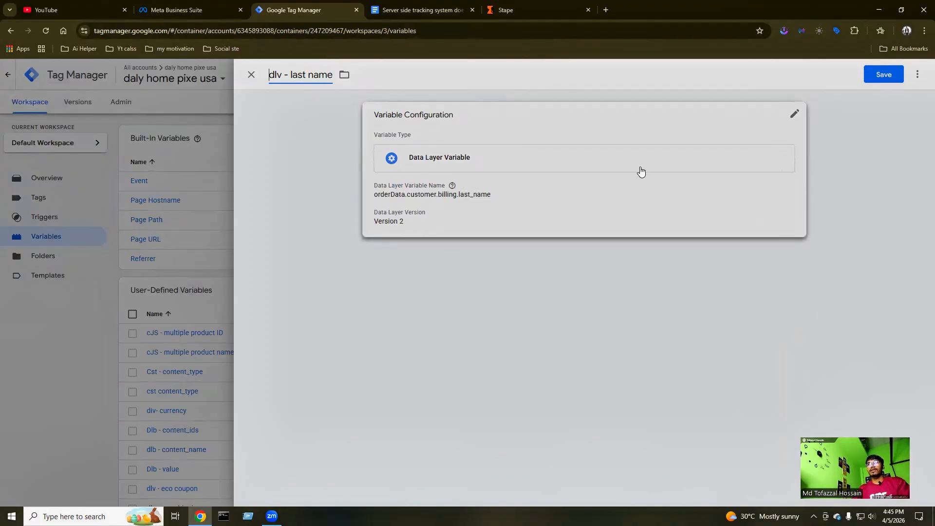
{"action": "left_click", "coordinate": [884, 74]}
Create another Data Layer Variable with the data layer variable name orderData.customer.billing.country, copied from the Google Docs guide.
{"action": "left_click", "coordinate": [406, 6]}
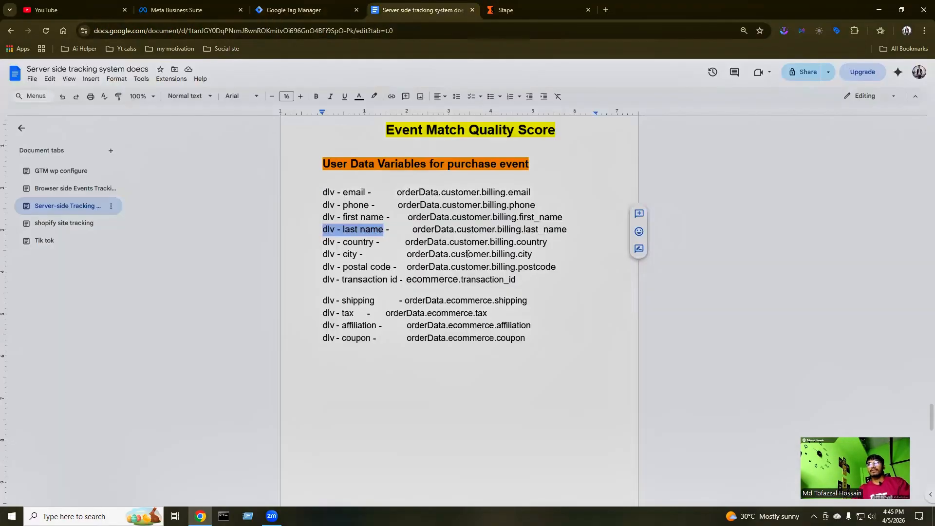
{"action": "left_click_drag", "start_coordinate": [405, 242], "coordinate": [546, 241]}
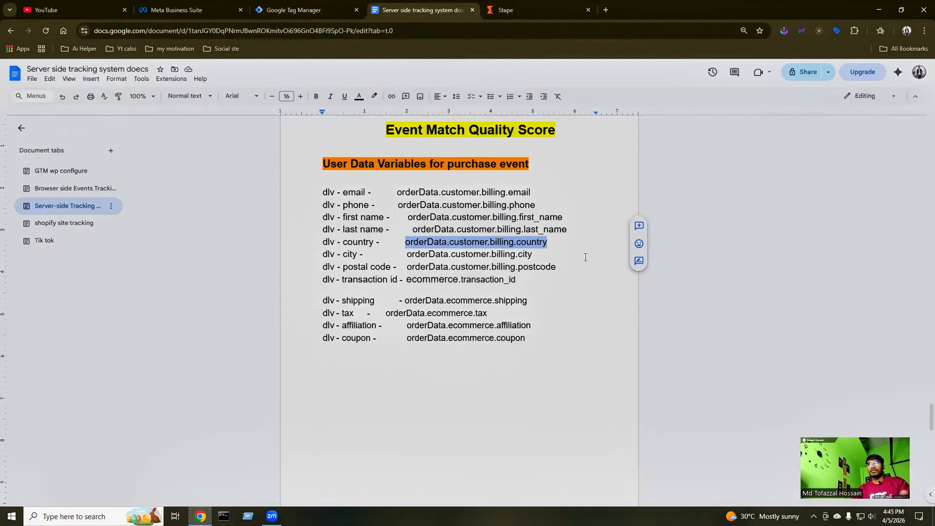
{"action": "left_click", "coordinate": [293, 9]}
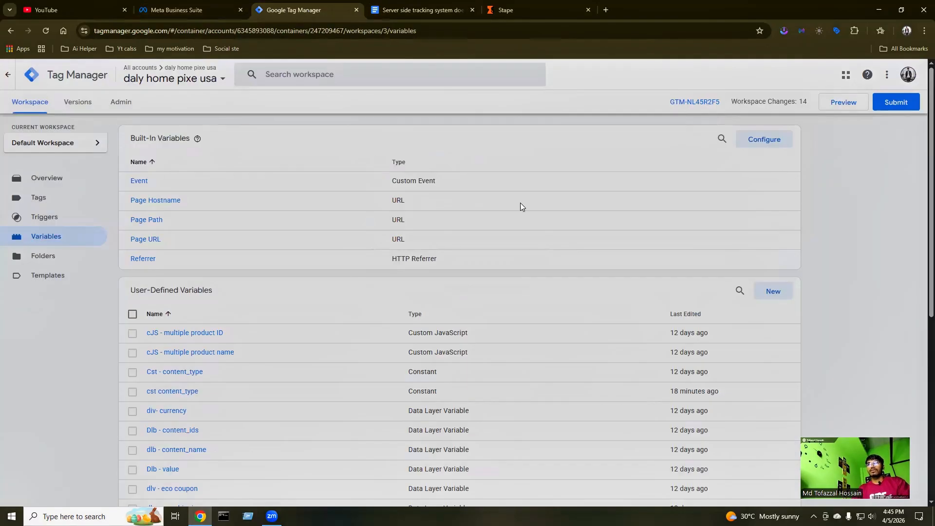
{"action": "left_click", "coordinate": [773, 291]}
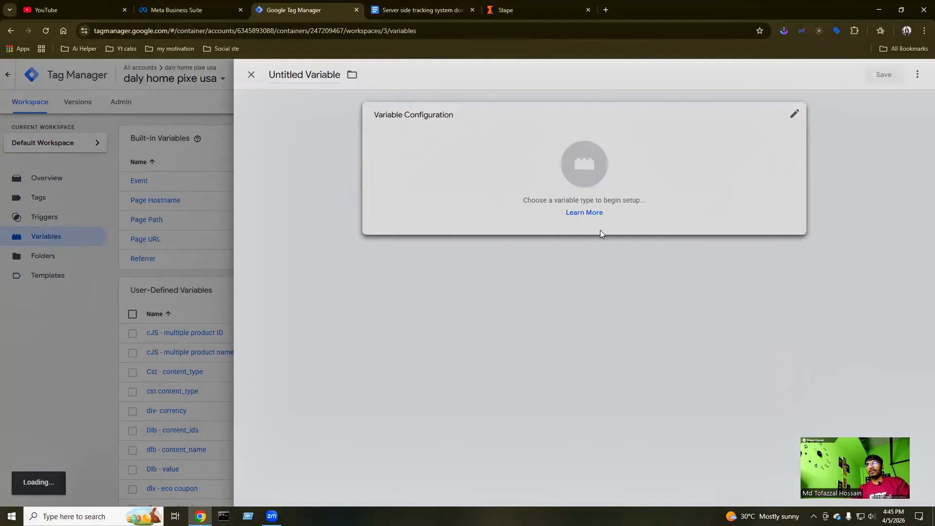
{"action": "left_click", "coordinate": [600, 230]}
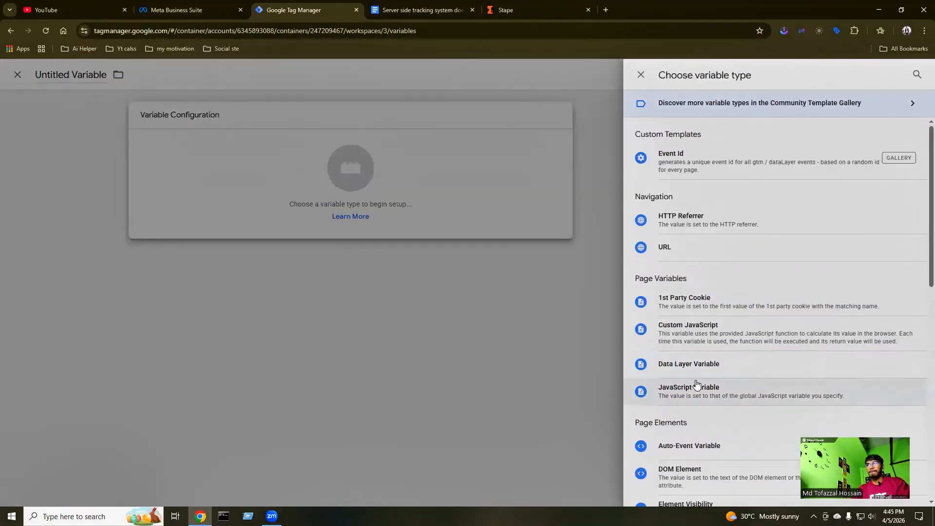
{"action": "left_click", "coordinate": [705, 366]}
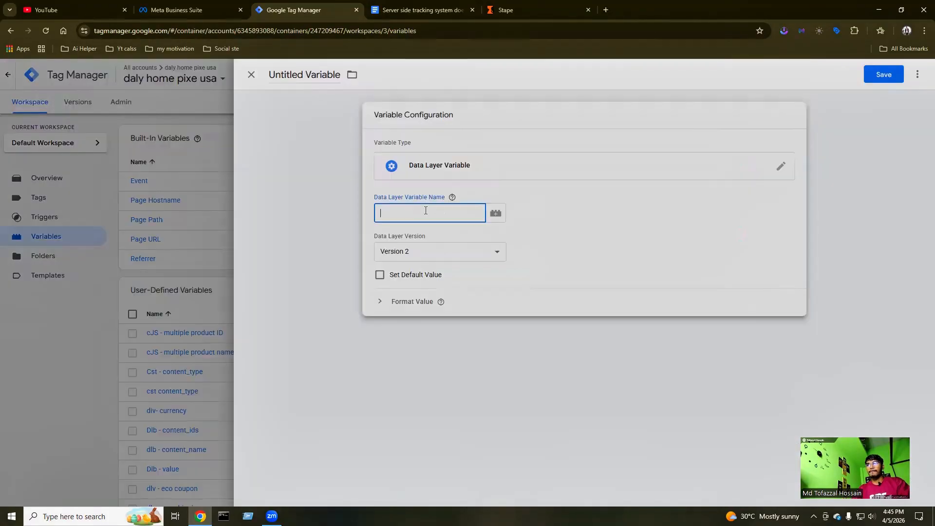
{"action": "key", "text": "ctrl+v"}
Name the country variable "dlv - country", copied from the Google Docs guide, and save it.
{"action": "left_click", "coordinate": [398, 11]}
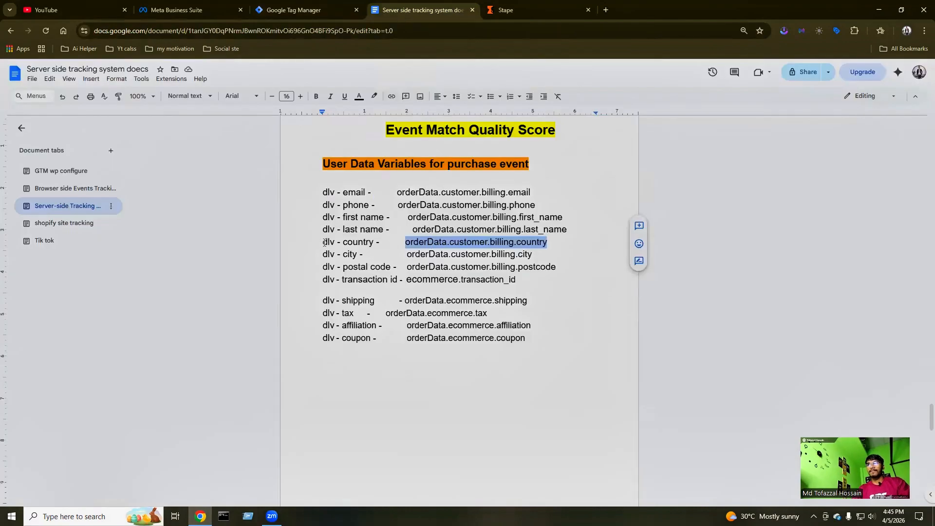
{"action": "left_click_drag", "start_coordinate": [325, 242], "coordinate": [372, 242]}
{"action": "key", "text": "ctrl+c"}
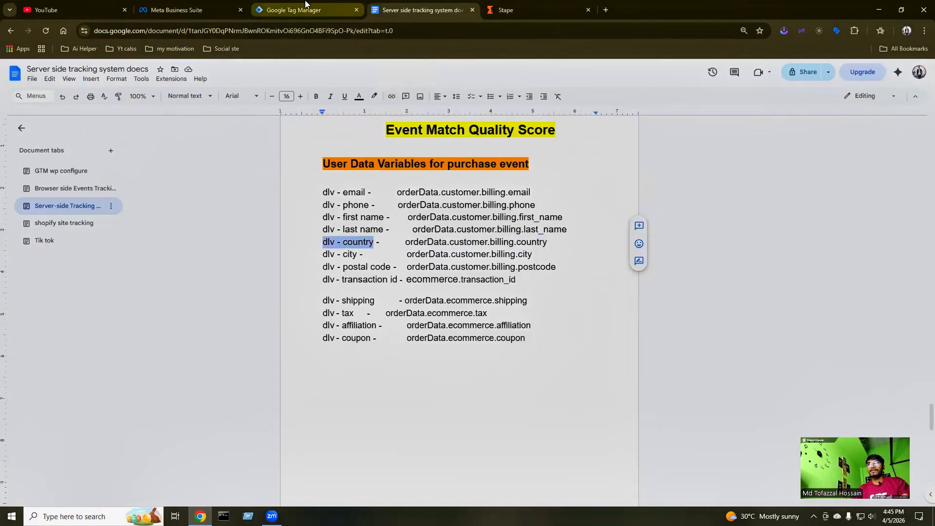
{"action": "left_click", "coordinate": [292, 9]}
{"action": "left_click", "coordinate": [302, 118]}
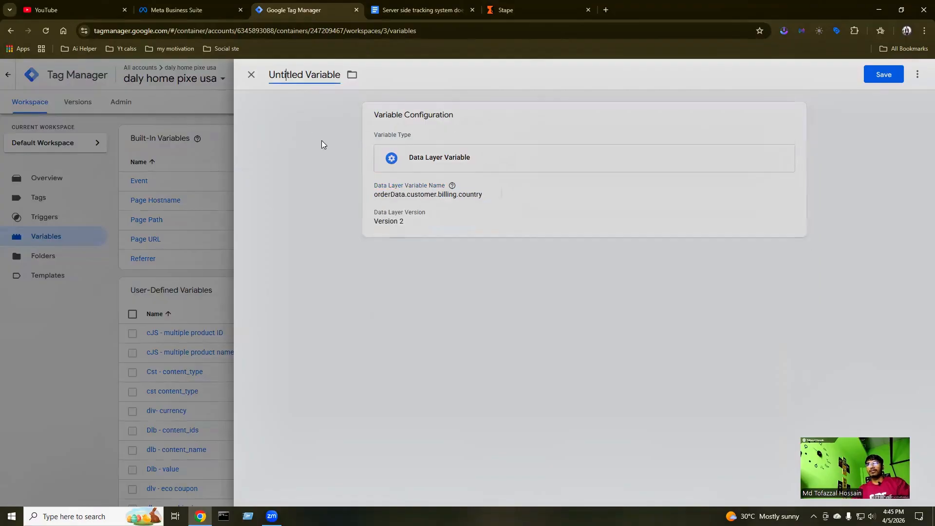
{"action": "key", "text": "ctrl+v"}
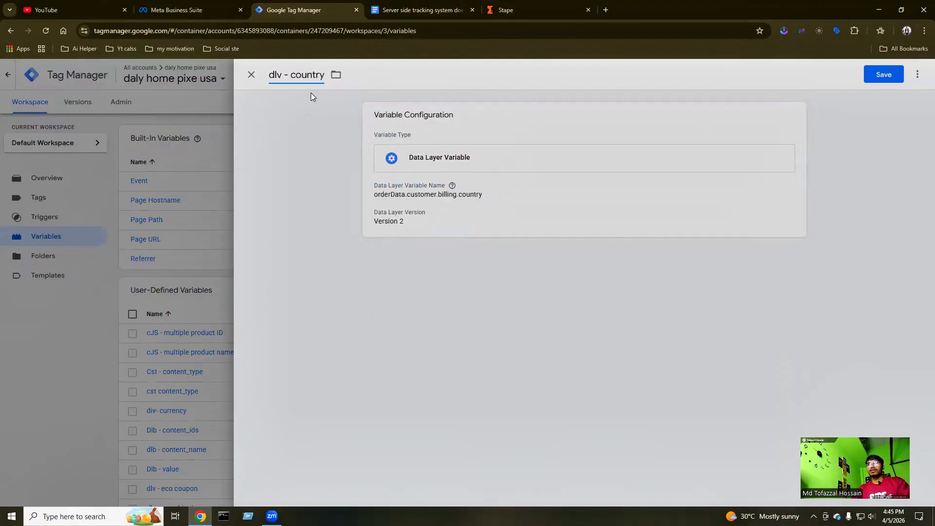
{"action": "left_click", "coordinate": [883, 74]}
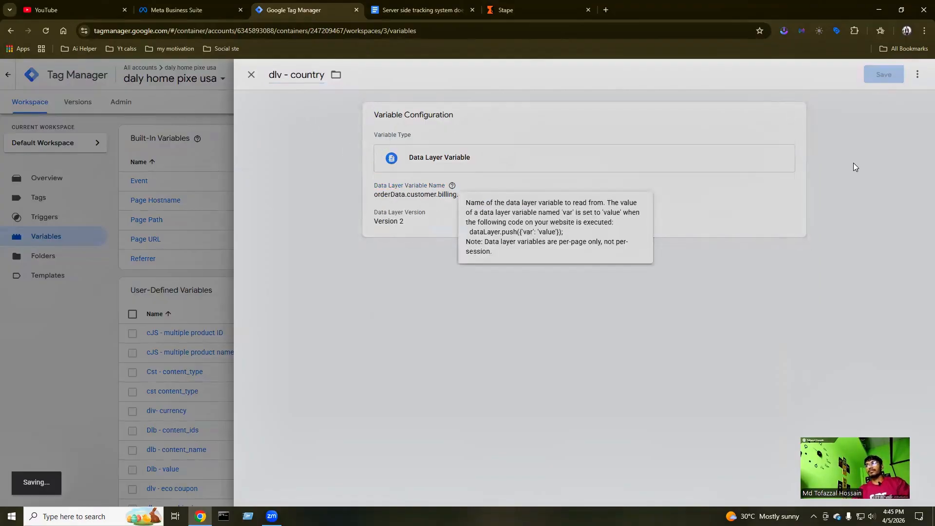
Create another Data Layer Variable with the data layer variable name orderData.customer.billing.city, copied from the Google Docs guide.
{"action": "left_click", "coordinate": [385, 12]}
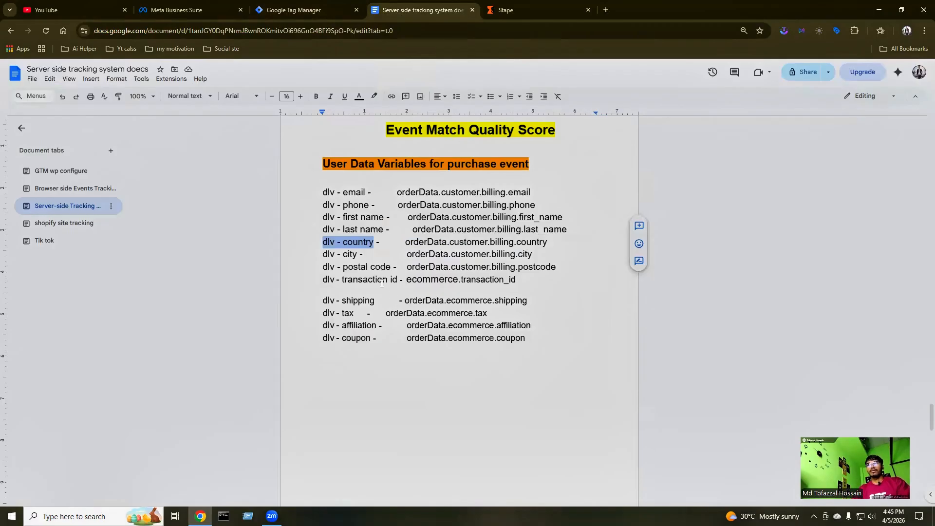
{"action": "left_click_drag", "start_coordinate": [408, 254], "coordinate": [533, 254]}
{"action": "key", "text": "ctrl+c"}
{"action": "left_click", "coordinate": [311, 10]}
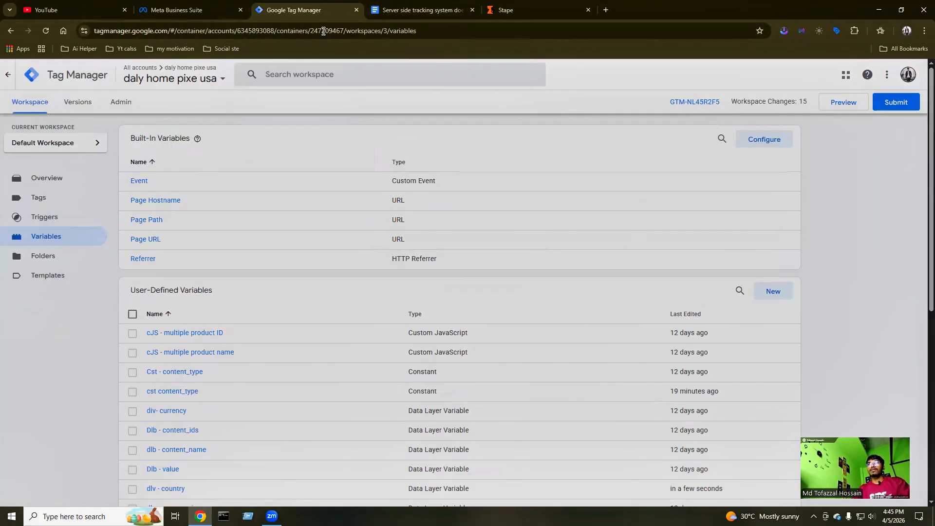
{"action": "left_click", "coordinate": [770, 291]}
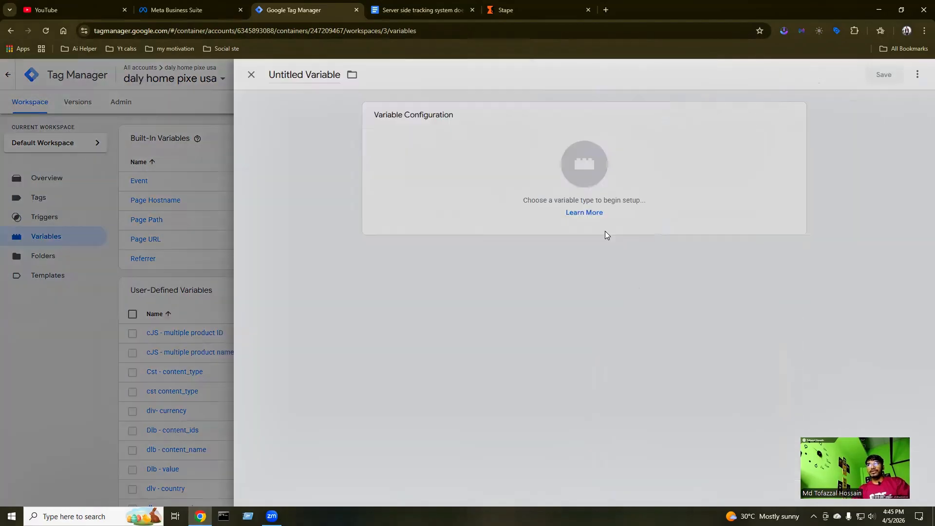
{"action": "left_click", "coordinate": [581, 171]}
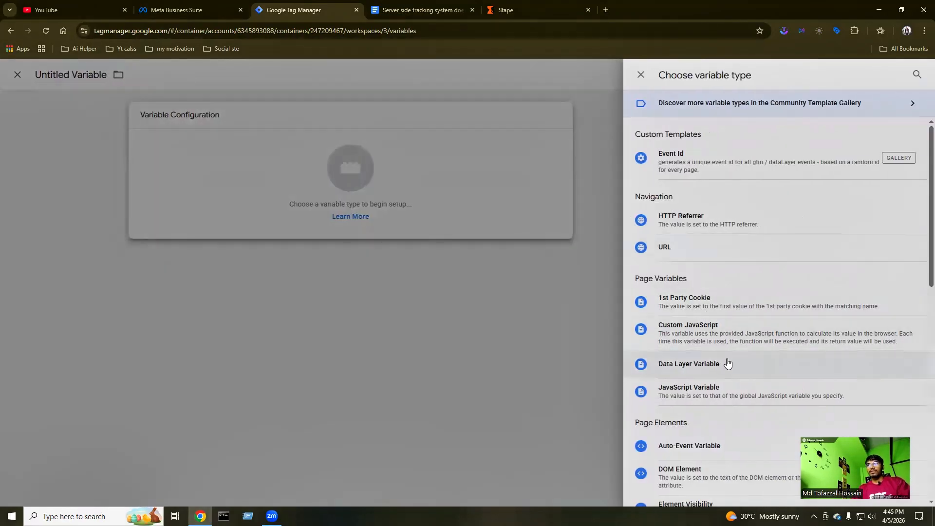
{"action": "left_click", "coordinate": [695, 373]}
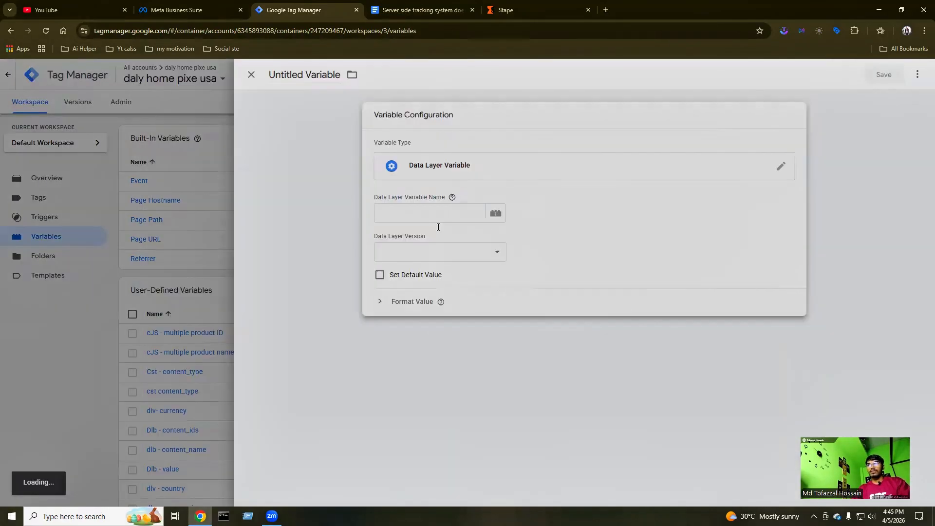
{"action": "left_click", "coordinate": [423, 217]}
{"action": "key", "text": "ctrl+v"}
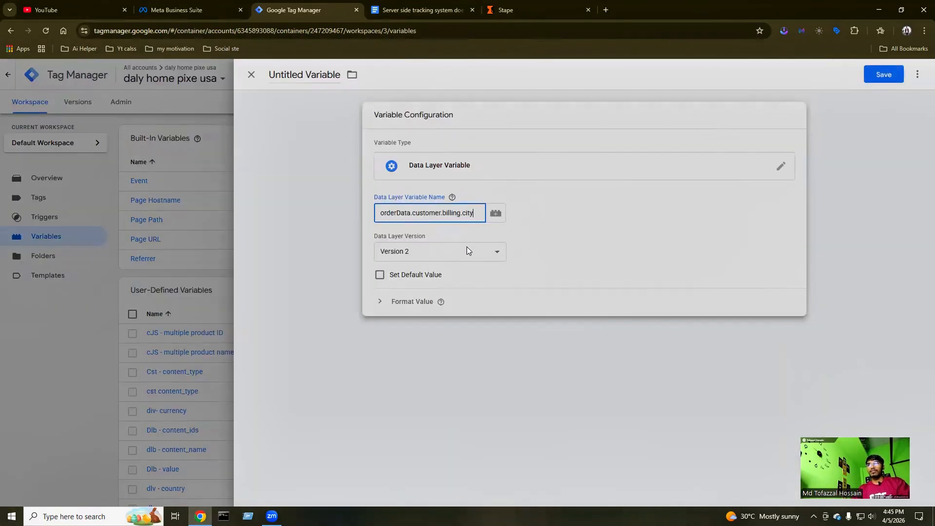
Name the city variable "dlv - city", copied from the Google Docs guide, and save it.
{"action": "left_click", "coordinate": [400, 5]}
{"action": "left_click_drag", "start_coordinate": [322, 254], "coordinate": [358, 254]}
{"action": "key", "text": "ctrl+c"}
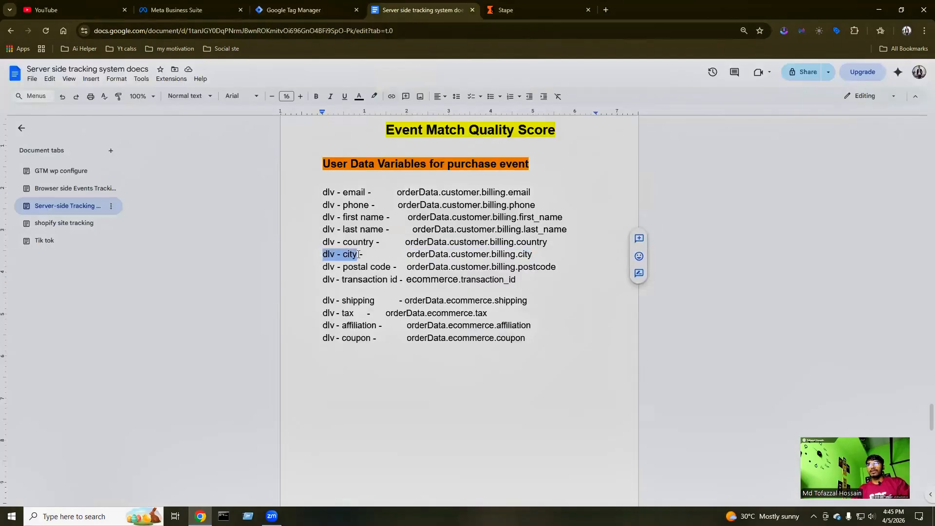
{"action": "left_click", "coordinate": [295, 11]}
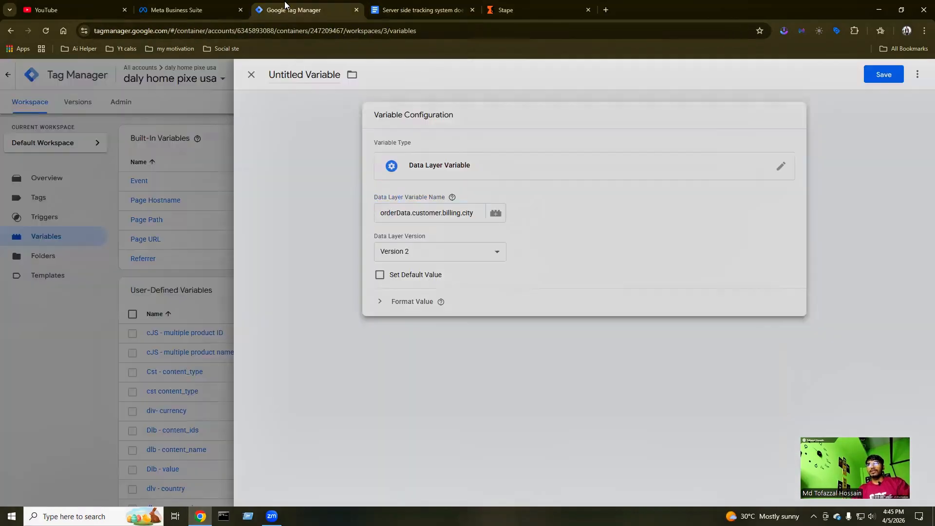
{"action": "left_click", "coordinate": [304, 73]}
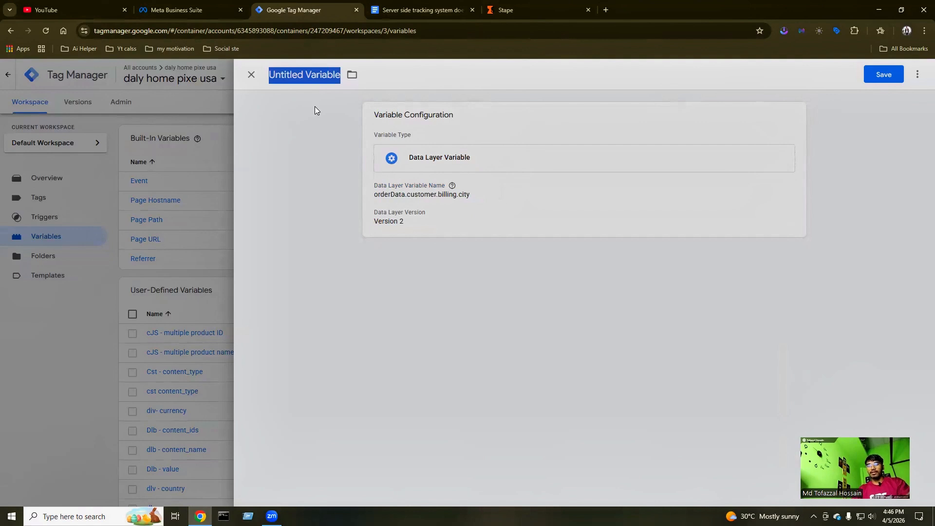
{"action": "key", "text": "ctrl+v"}
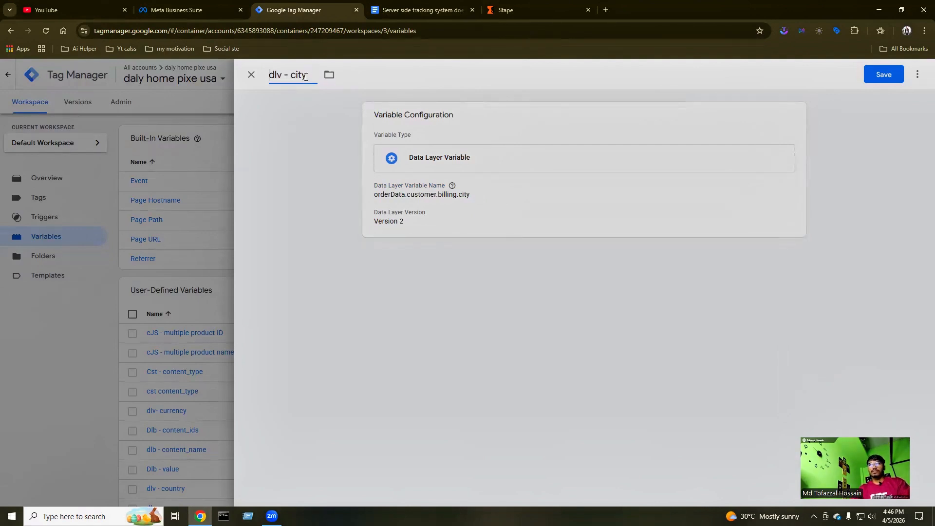
{"action": "left_click", "coordinate": [884, 76]}
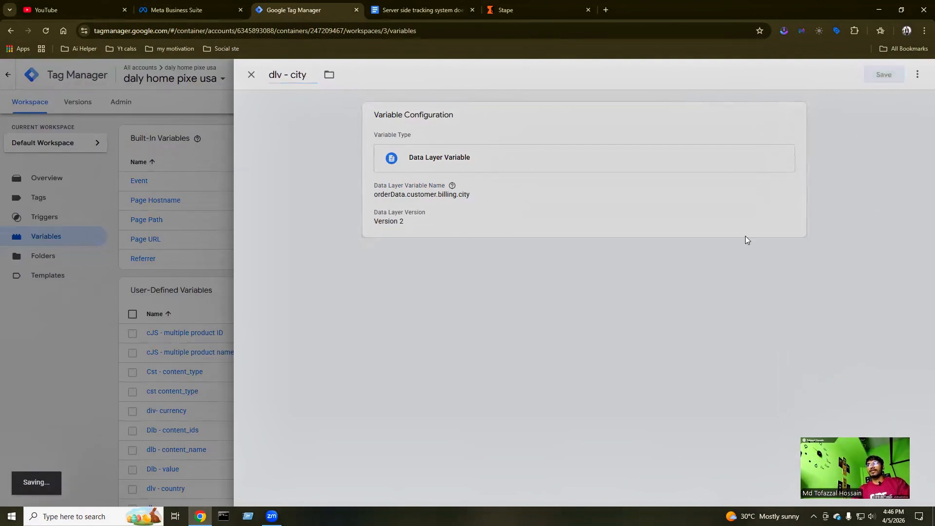
Create another Data Layer Variable with the data layer variable name orderData.customer.billing.postcode, copied from the Google Docs guide.
{"action": "left_click", "coordinate": [403, 4]}
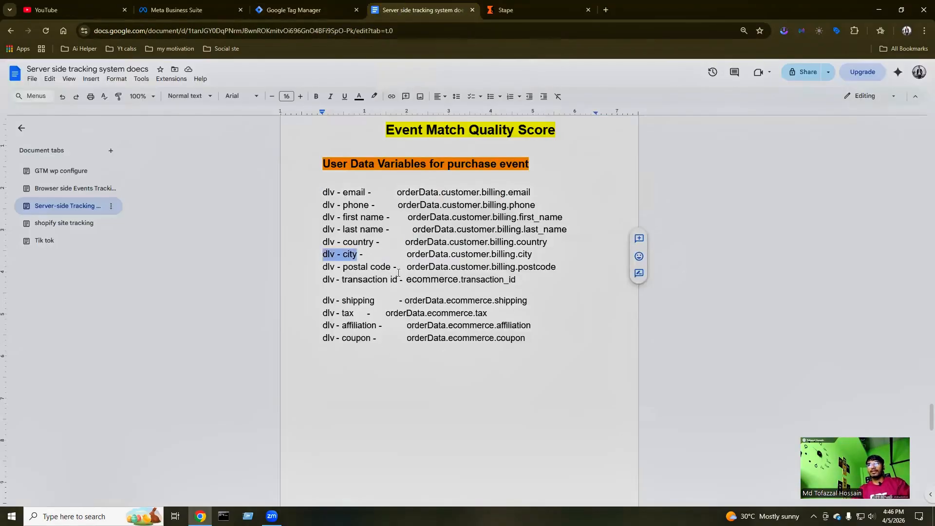
{"action": "left_click_drag", "start_coordinate": [410, 267], "coordinate": [558, 269]}
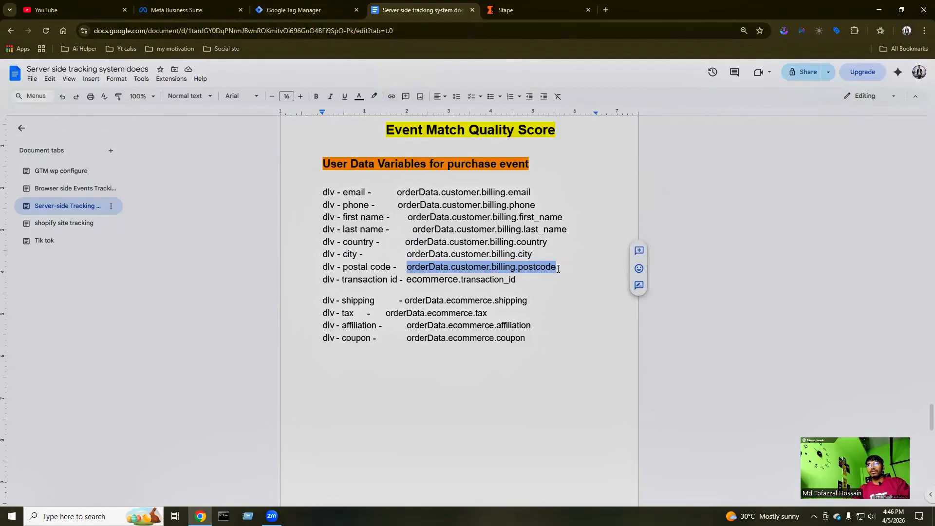
{"action": "left_click", "coordinate": [318, 7]}
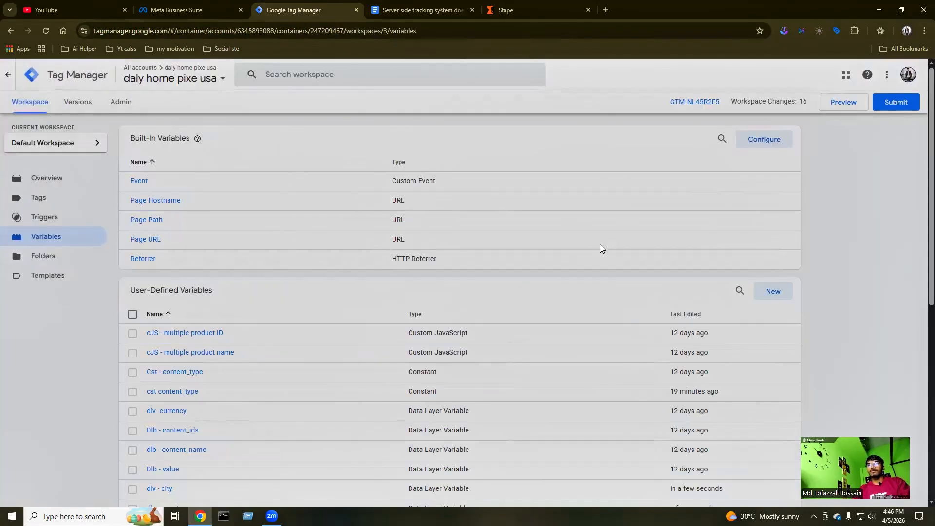
{"action": "left_click", "coordinate": [772, 291]}
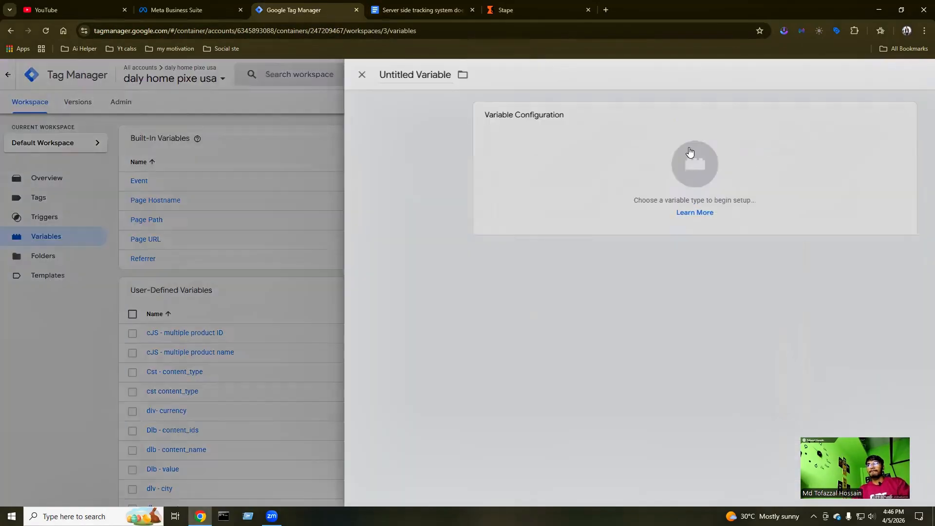
{"action": "left_click", "coordinate": [570, 168]}
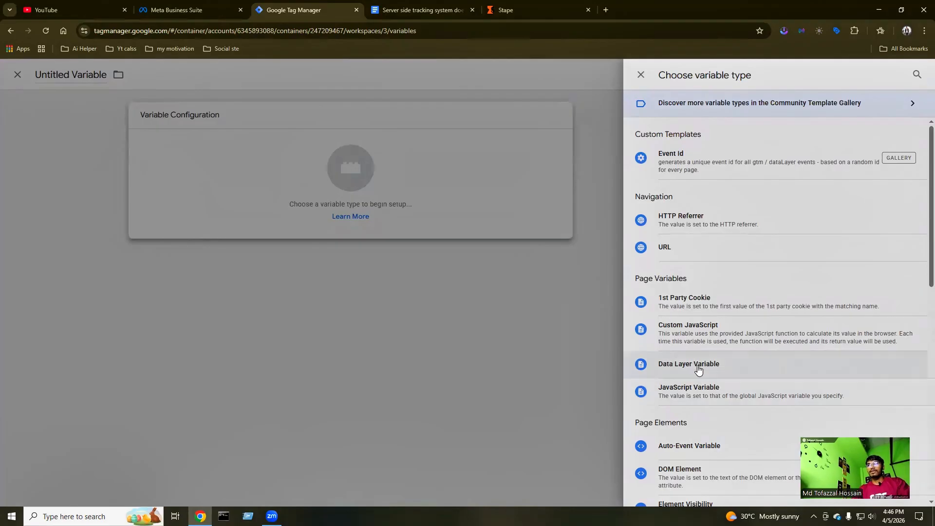
{"action": "left_click", "coordinate": [699, 365]}
{"action": "left_click", "coordinate": [421, 213]}
{"action": "key", "text": "ctrl+v"}
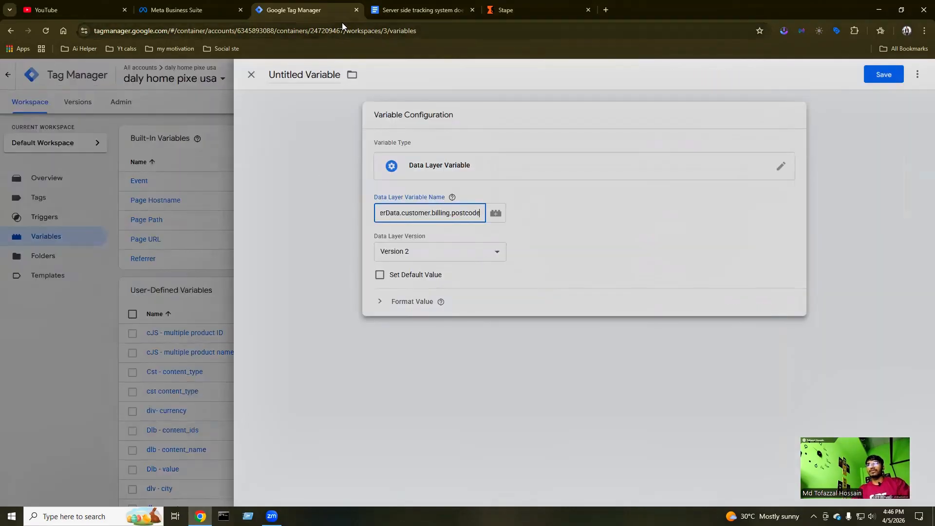
Name the postcode variable "dlv - postal code", copied from the Google Docs guide, and save it.
{"action": "left_click", "coordinate": [417, 10]}
{"action": "left_click_drag", "start_coordinate": [320, 265], "coordinate": [389, 268]}
{"action": "key", "text": "ctrl+c"}
{"action": "key", "text": "ctrl+shift+Tab"}
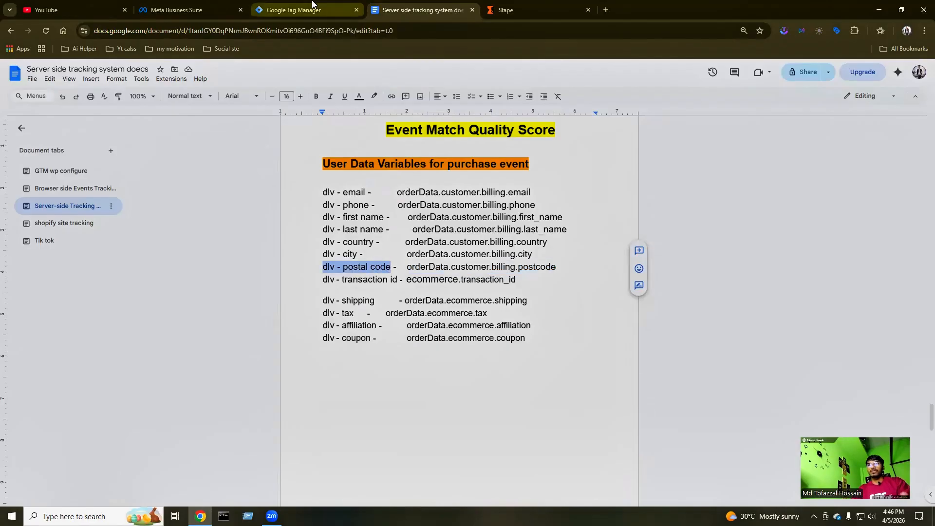
{"action": "left_click", "coordinate": [306, 77]}
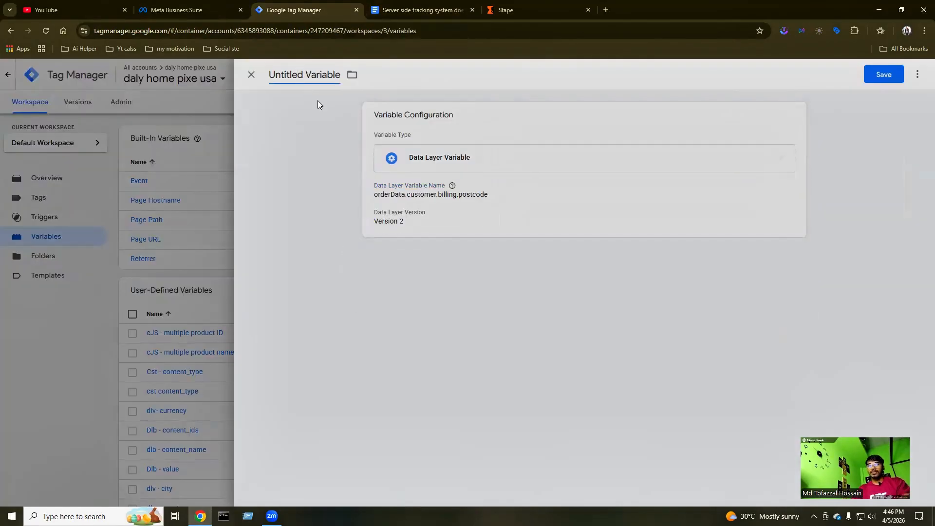
{"action": "key", "text": "ctrl+a"}
{"action": "key", "text": "ctrl+v"}
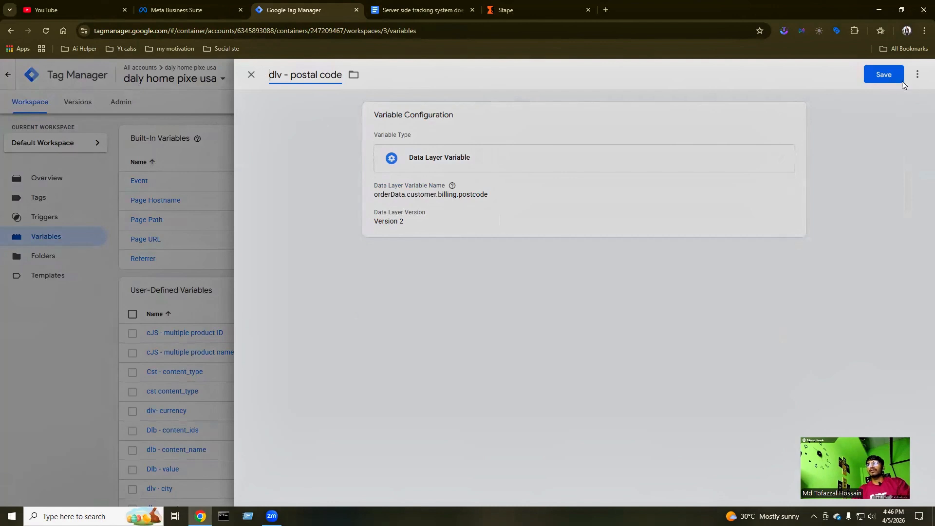
{"action": "left_click", "coordinate": [884, 73]}
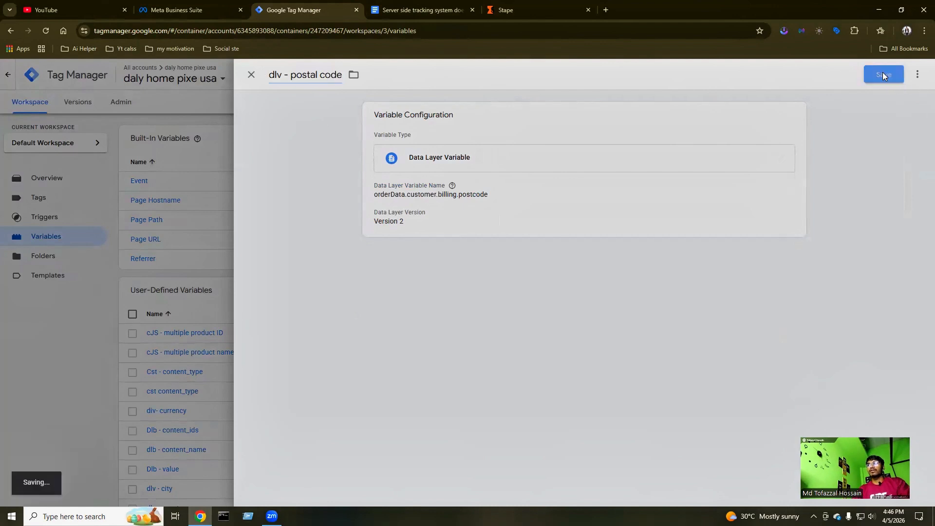
Create another Data Layer Variable with the data layer variable name ecommerce.transaction_id, copied from the Google Docs guide.
{"action": "left_click", "coordinate": [409, 9]}
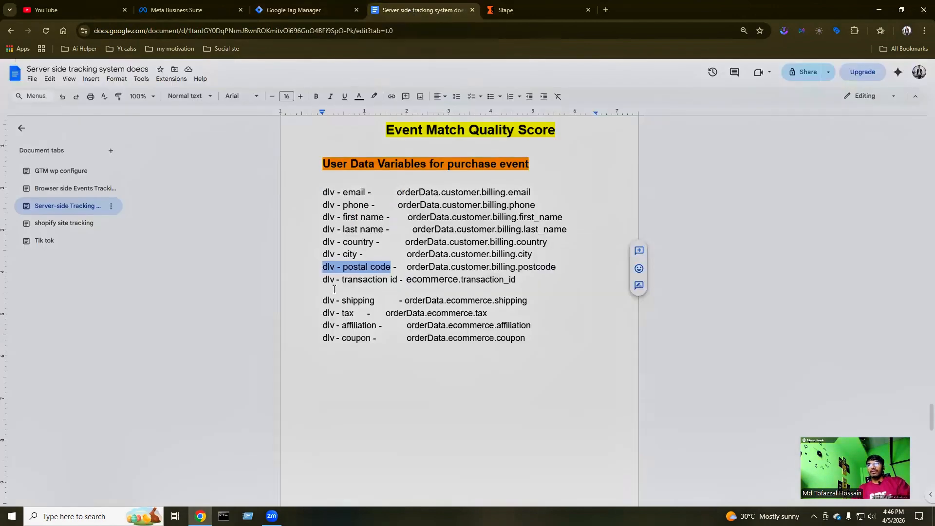
{"action": "left_click_drag", "start_coordinate": [408, 280], "coordinate": [518, 282]}
{"action": "key", "text": "ctrl+c"}
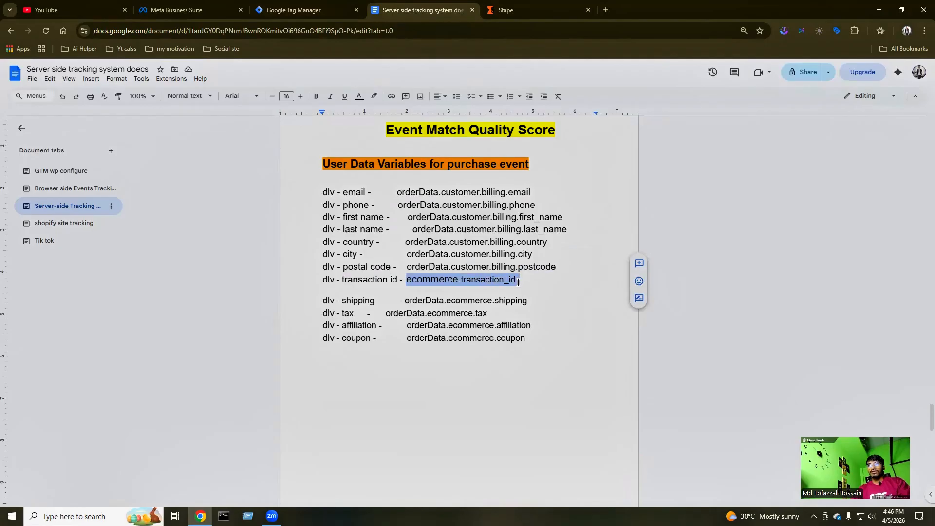
{"action": "left_click", "coordinate": [295, 11]}
{"action": "left_click", "coordinate": [768, 292]}
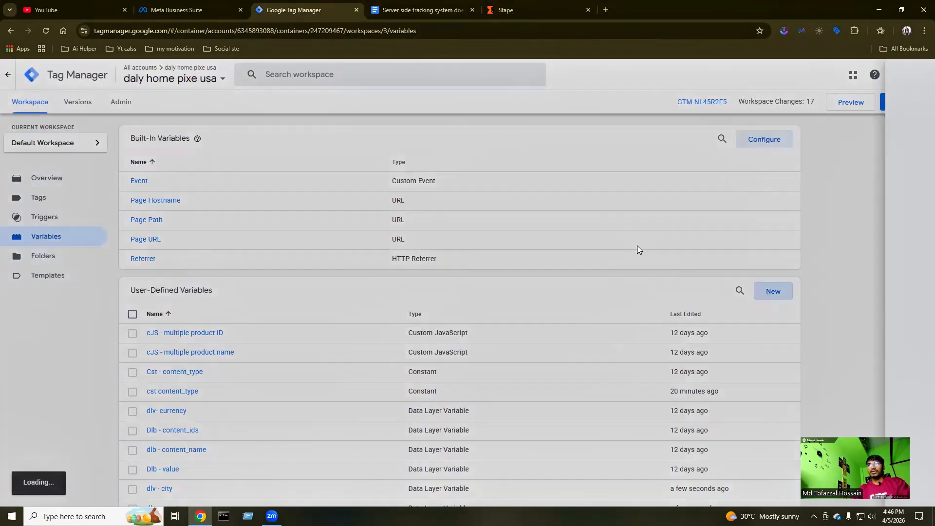
{"action": "left_click", "coordinate": [487, 229]}
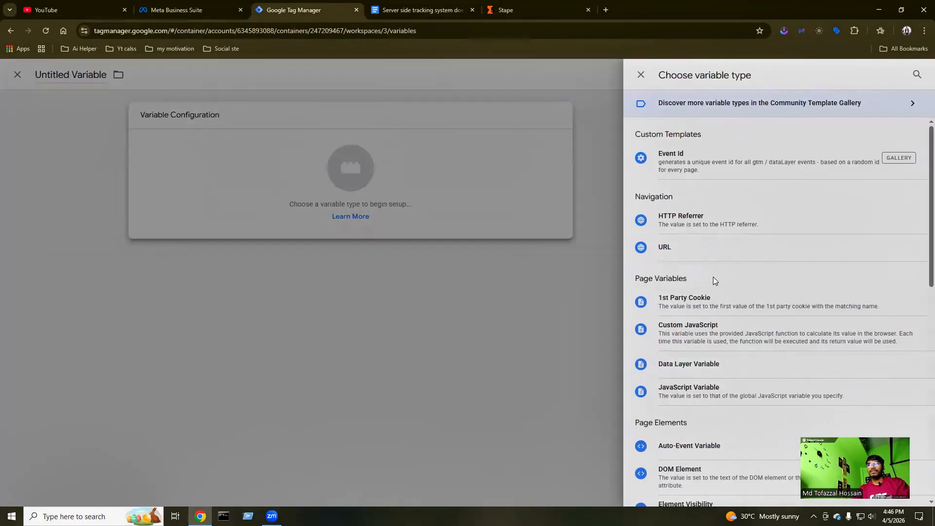
{"action": "left_click", "coordinate": [689, 374]}
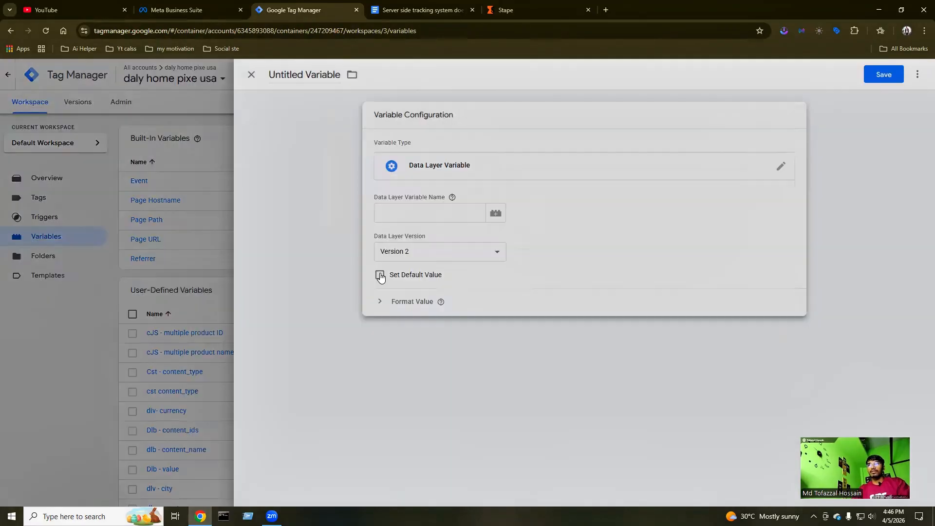
{"action": "key", "text": "ctrl+v"}
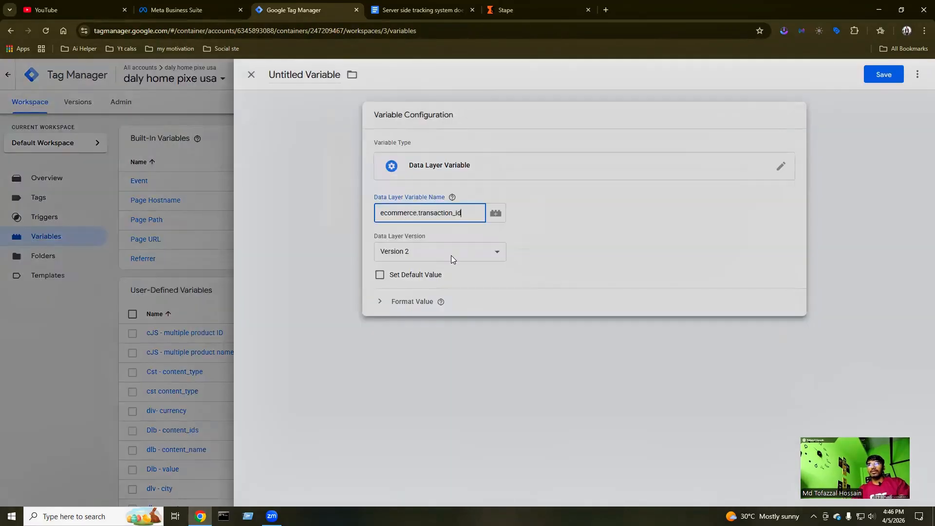
Name the transaction variable "dlv - transaction id", copied from the Google Docs guide, and save it.
{"action": "left_click", "coordinate": [399, 6]}
{"action": "left_click_drag", "start_coordinate": [325, 279], "coordinate": [398, 279]}
{"action": "key", "text": "ctrl+c"}
{"action": "left_click", "coordinate": [306, 6]}
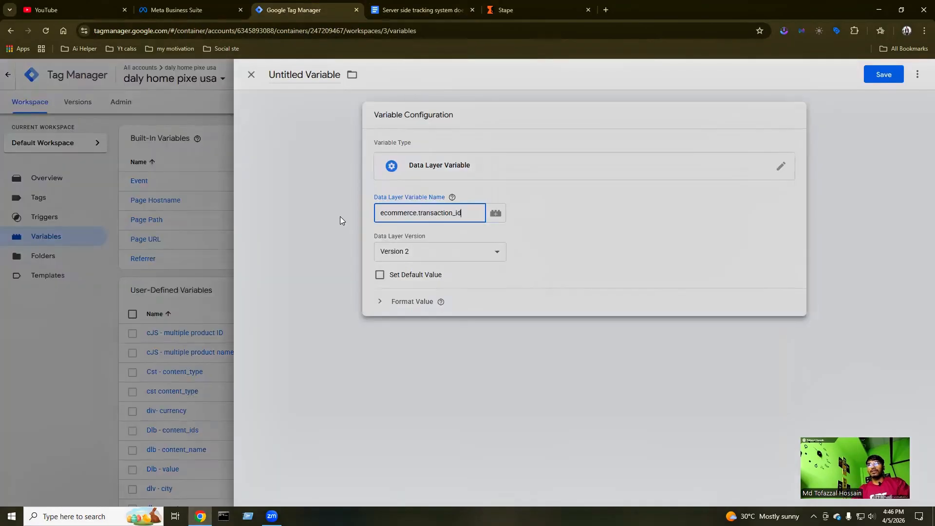
{"action": "left_click", "coordinate": [292, 79]}
{"action": "key", "text": "ctrl+a"}
{"action": "key", "text": "ctrl+v"}
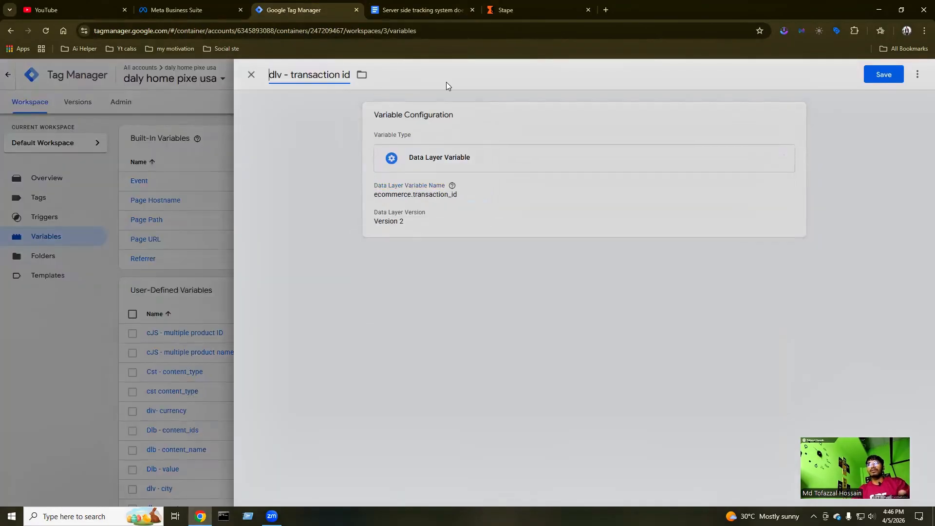
{"action": "left_click", "coordinate": [879, 71]}
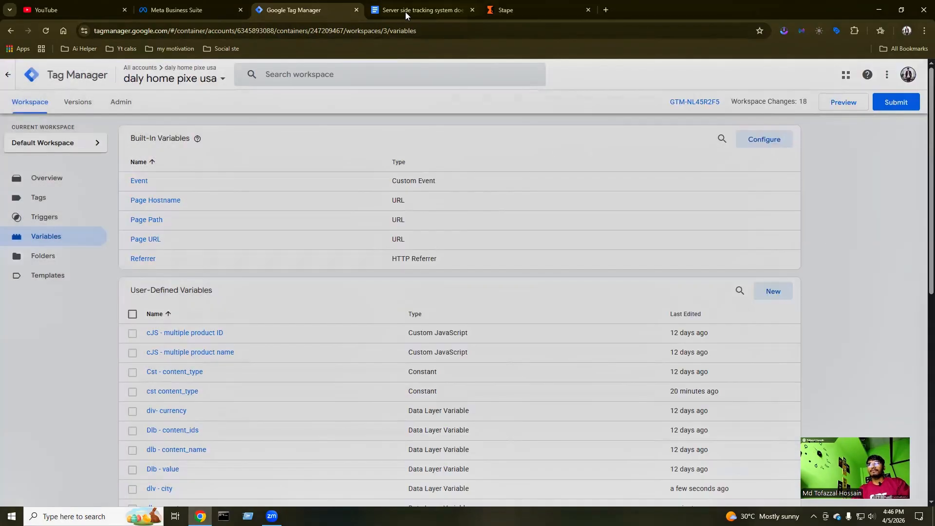
Create another Data Layer Variable with the data layer variable name orderData.ecommerce.shipping, copied from the Google Docs guide.
{"action": "left_click", "coordinate": [405, 10]}
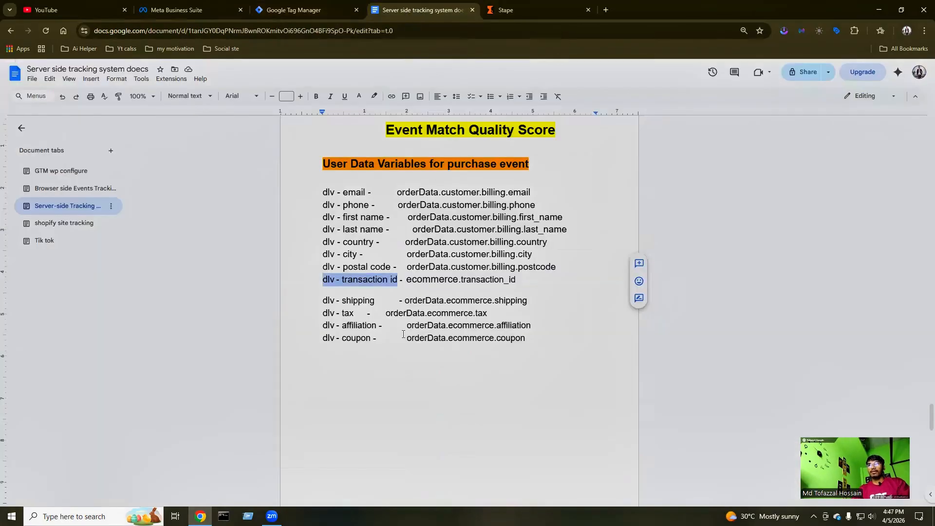
{"action": "left_click_drag", "start_coordinate": [402, 300], "coordinate": [534, 305]}
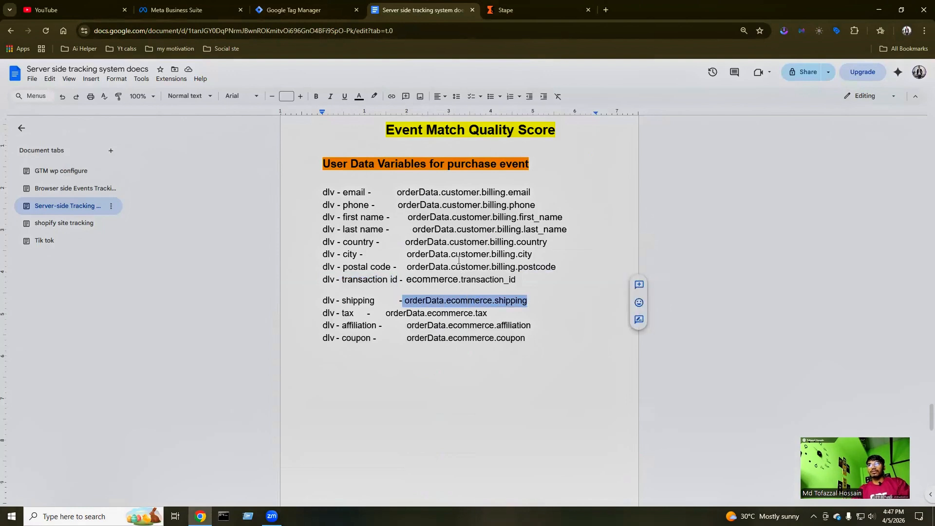
{"action": "left_click_drag", "start_coordinate": [323, 301], "coordinate": [497, 336]}
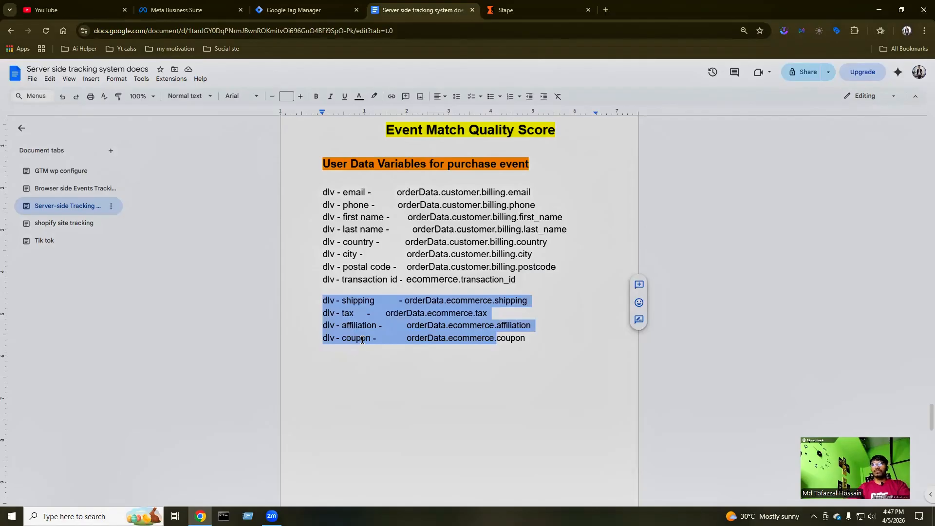
{"action": "left_click", "coordinate": [403, 302]}
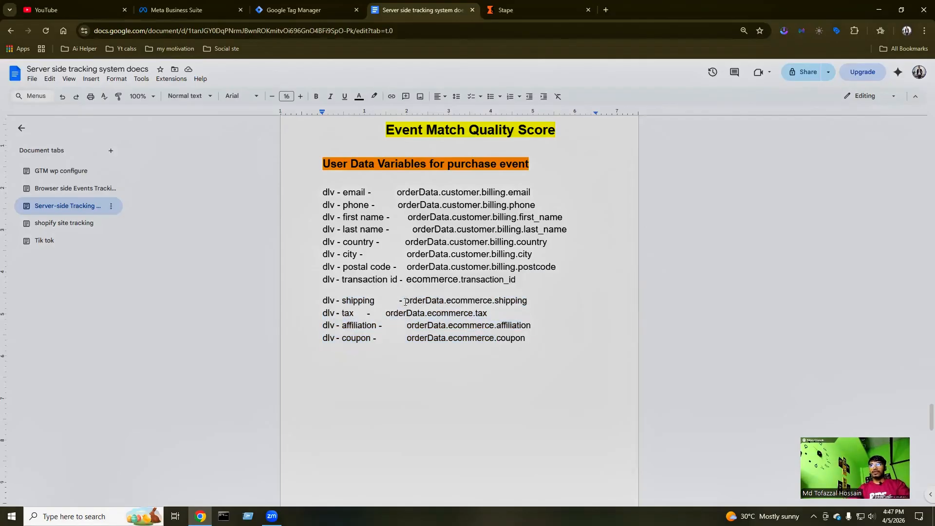
{"action": "left_click_drag", "start_coordinate": [405, 302], "coordinate": [529, 301]}
{"action": "key", "text": "ctrl+c"}
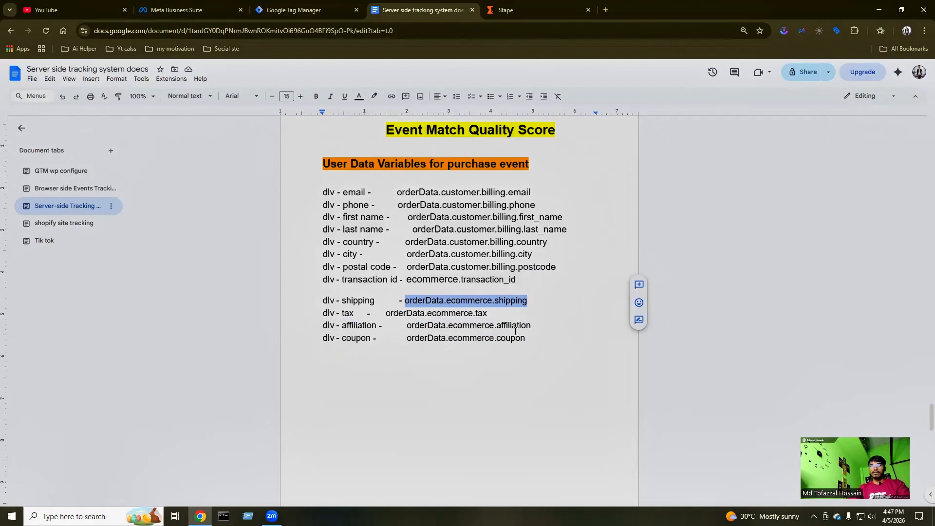
{"action": "key", "text": "ctrl+shift+Tab"}
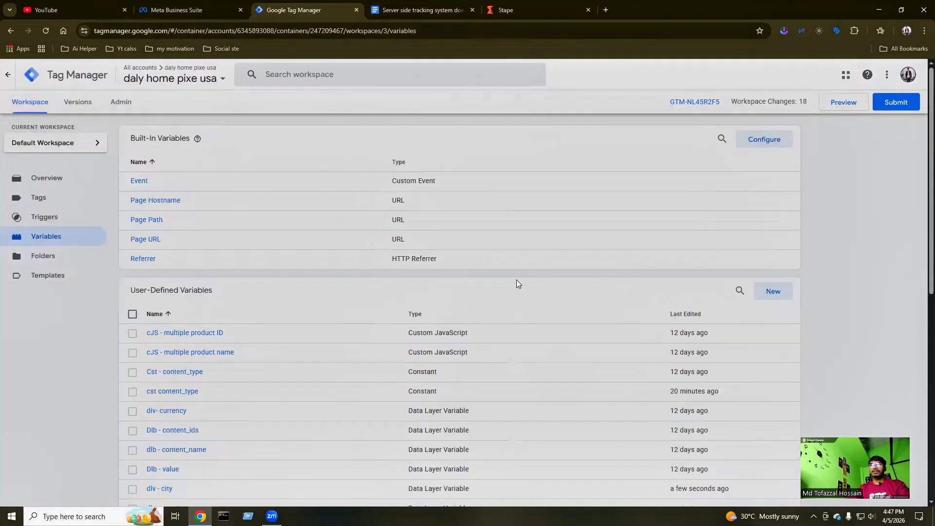
{"action": "left_click", "coordinate": [773, 291]}
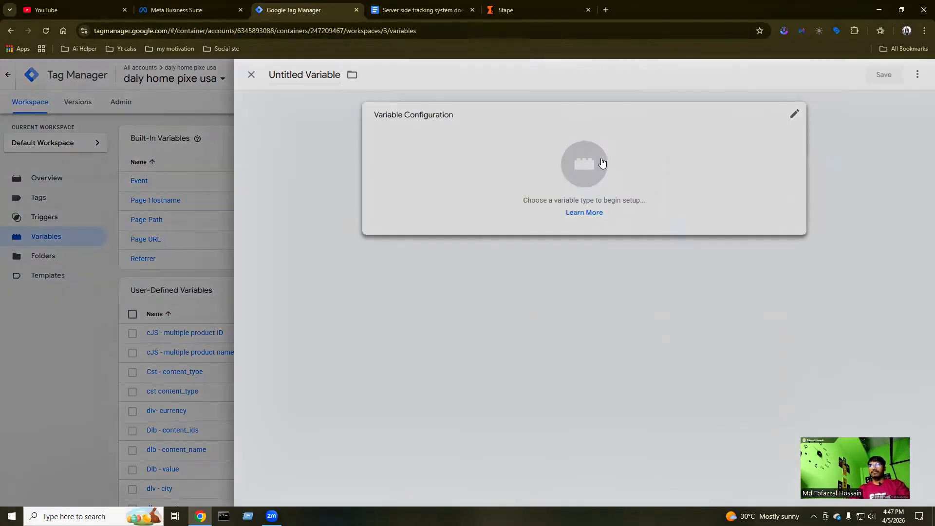
{"action": "left_click", "coordinate": [603, 169]}
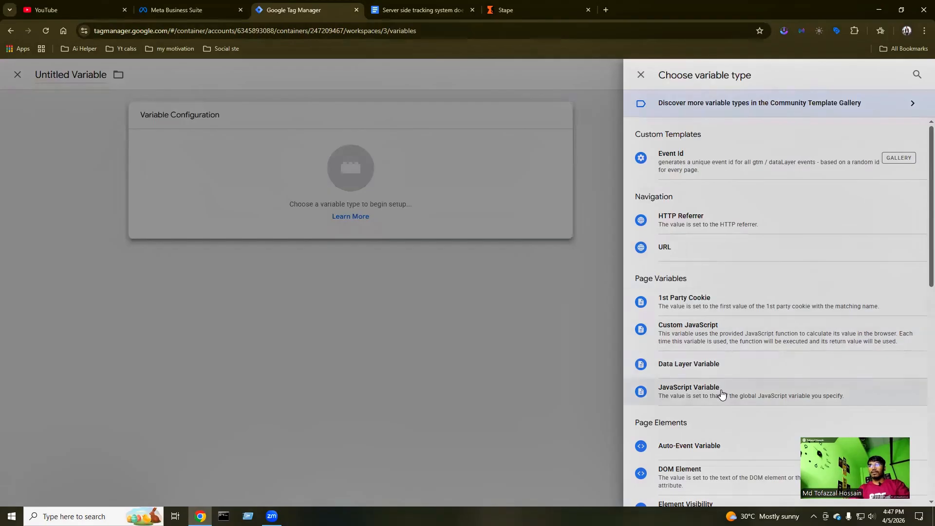
{"action": "scroll", "coordinate": [724, 393], "scroll_direction": "down", "scroll_amount": 2}
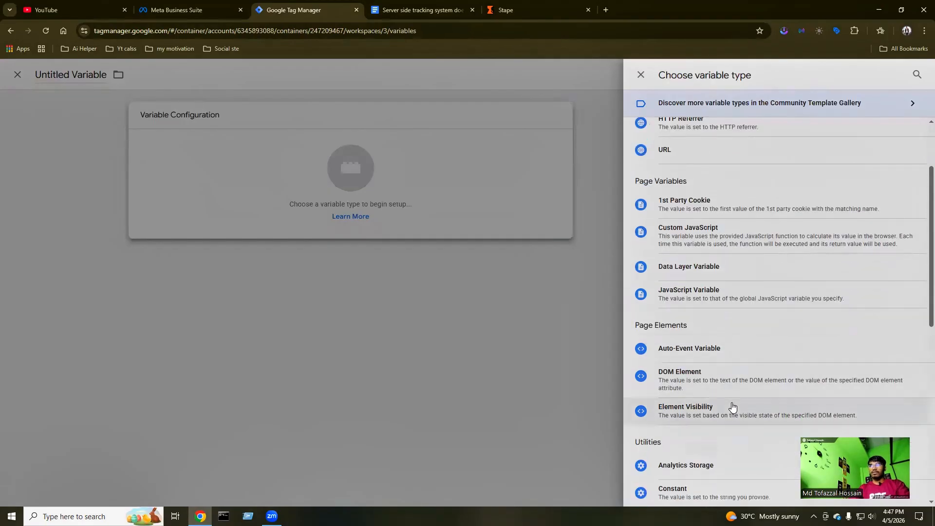
{"action": "left_click", "coordinate": [698, 265]}
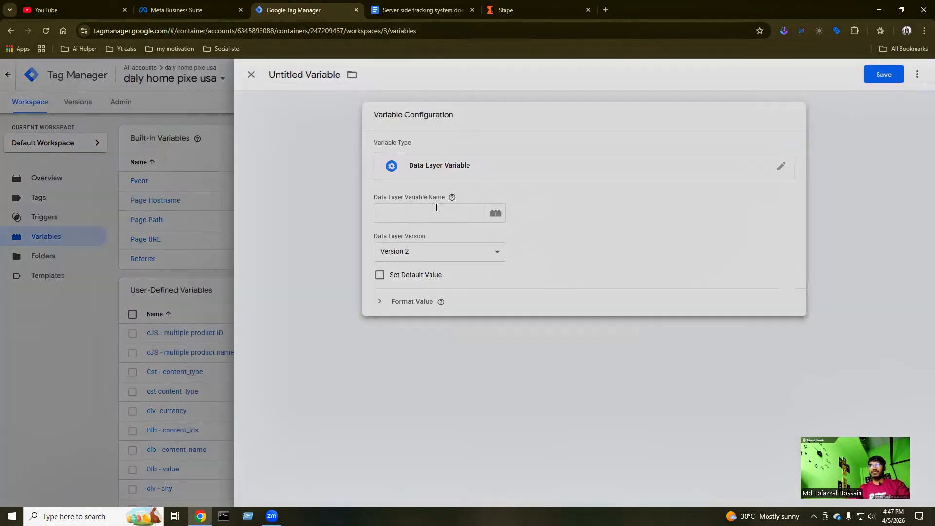
{"action": "key", "text": "ctrl+v"}
Name the shipping variable "dlv - shipping", copied from the Google Docs guide, and save it.
{"action": "left_click", "coordinate": [419, 10]}
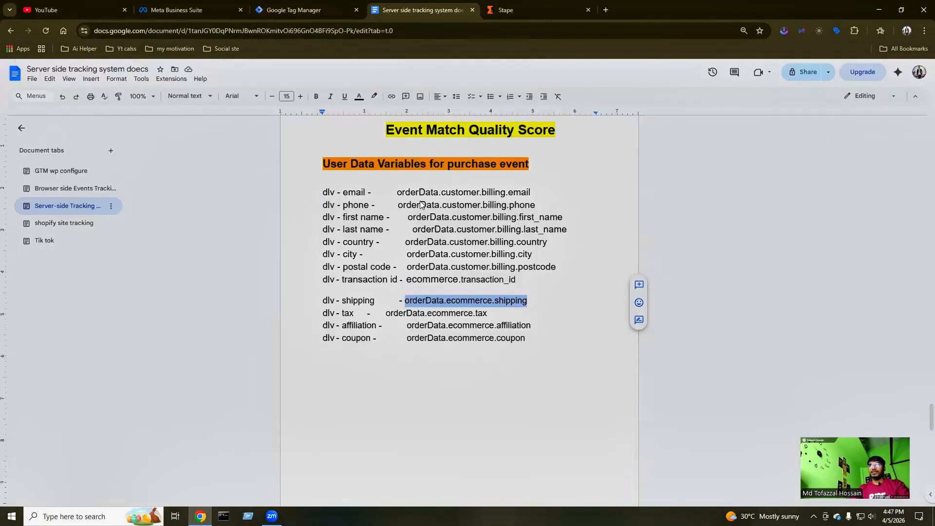
{"action": "left_click_drag", "start_coordinate": [323, 301], "coordinate": [374, 300]}
{"action": "key", "text": "ctrl+c"}
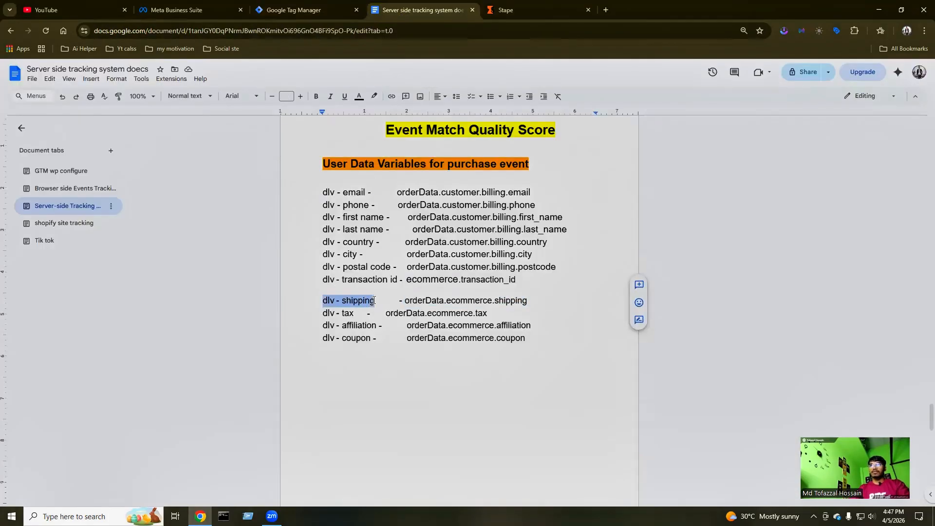
{"action": "left_click", "coordinate": [305, 2]}
{"action": "left_click", "coordinate": [294, 70]}
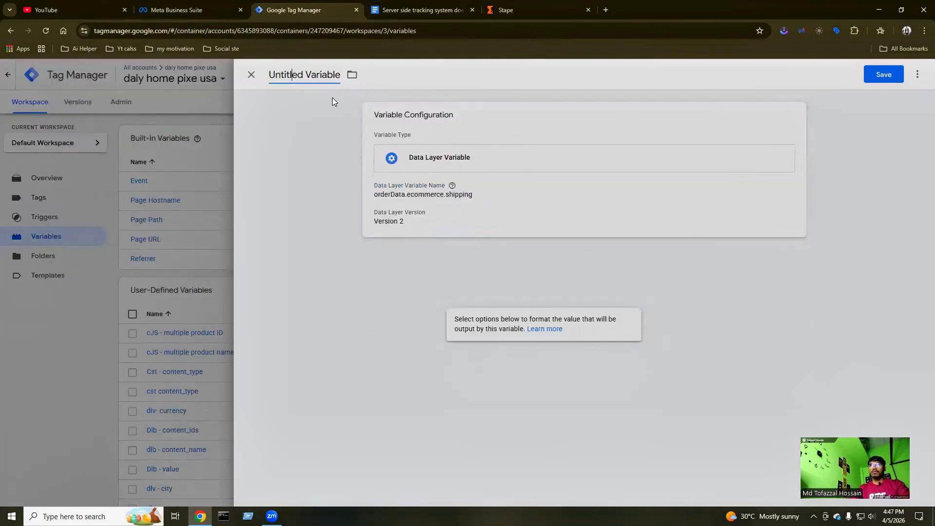
{"action": "key", "text": "ctrl+a"}
{"action": "key", "text": "ctrl+v"}
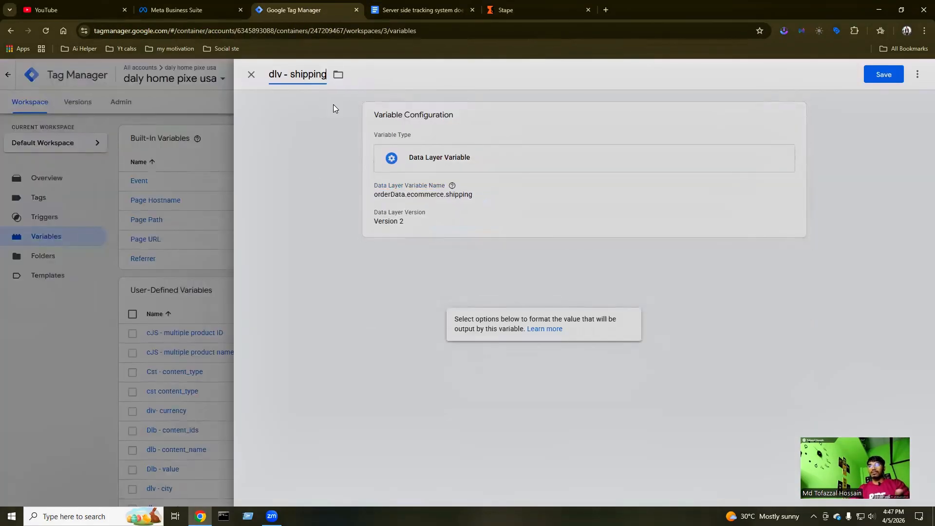
{"action": "left_click", "coordinate": [882, 74]}
Create another Data Layer Variable with the data layer variable name orderData.ecommerce.tax, copied from the Google Docs guide.
{"action": "left_click", "coordinate": [419, 10]}
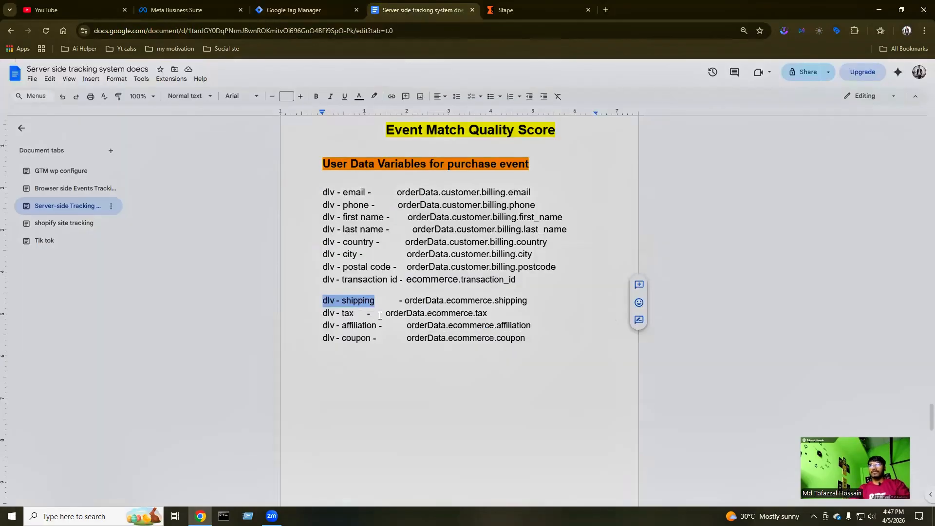
{"action": "left_click_drag", "start_coordinate": [388, 314], "coordinate": [490, 315]}
{"action": "key", "text": "ctrl+c"}
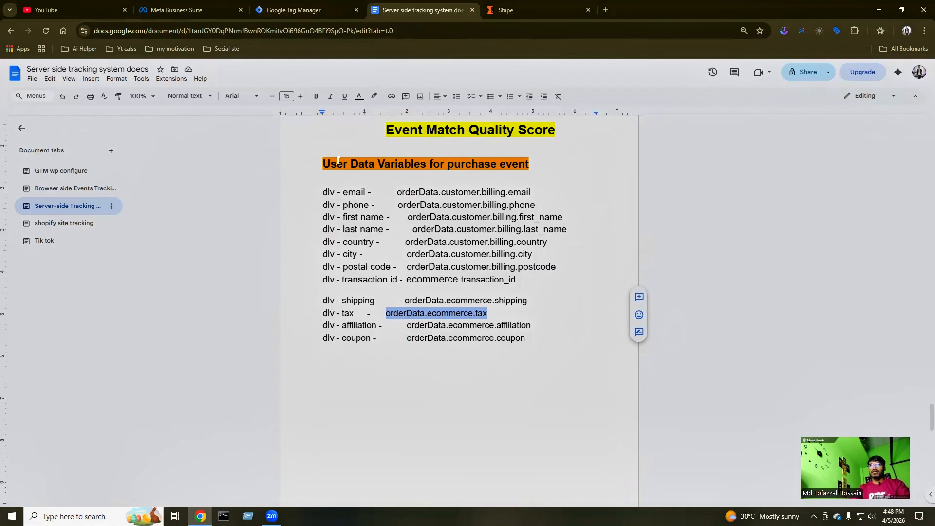
{"action": "left_click", "coordinate": [287, 10]}
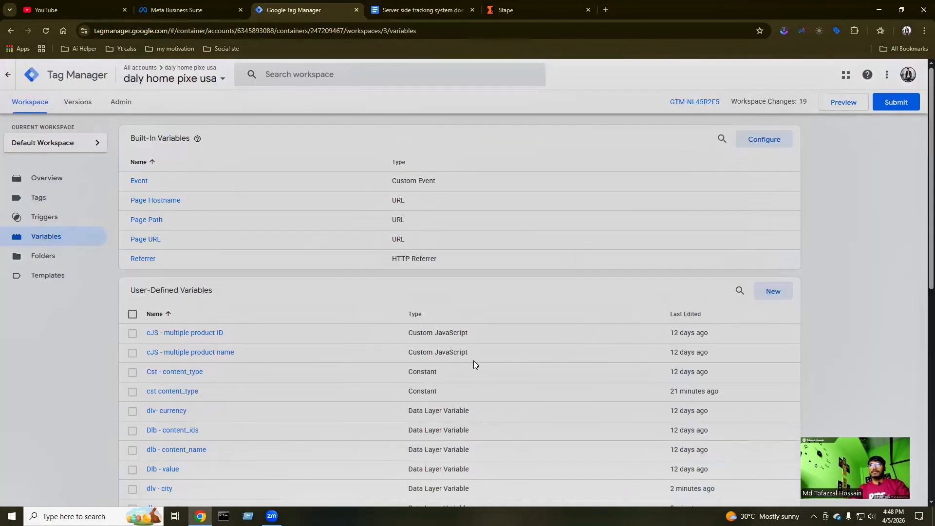
{"action": "left_click", "coordinate": [789, 292]}
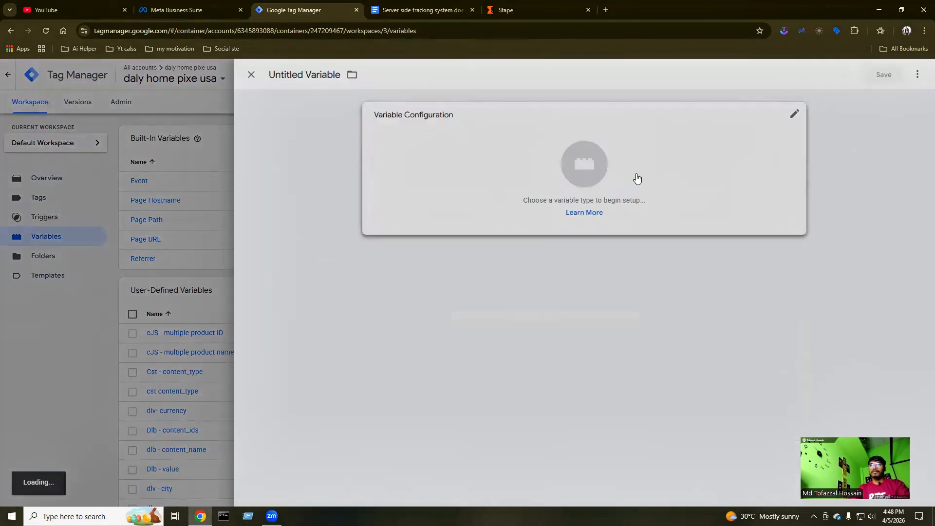
{"action": "left_click", "coordinate": [629, 174]}
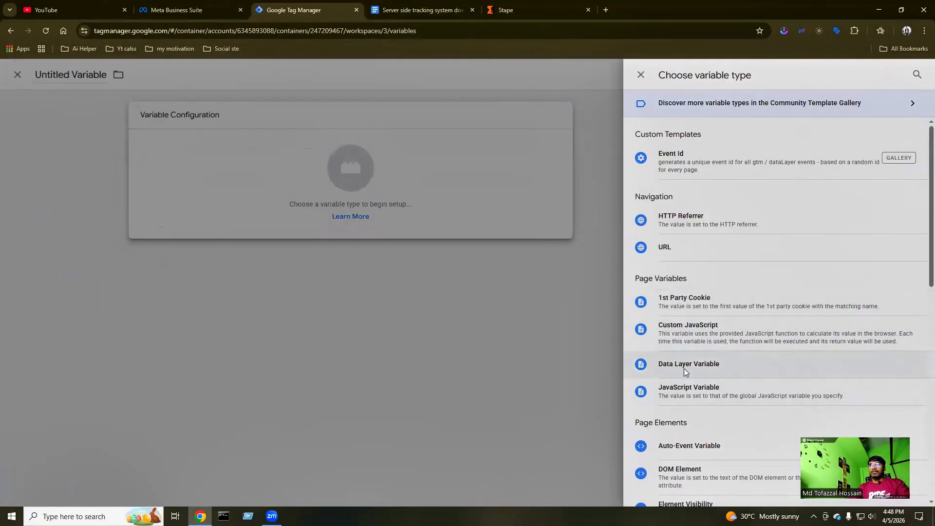
{"action": "left_click", "coordinate": [683, 368]}
{"action": "left_click", "coordinate": [395, 213]}
{"action": "key", "text": "ctrl+v"}
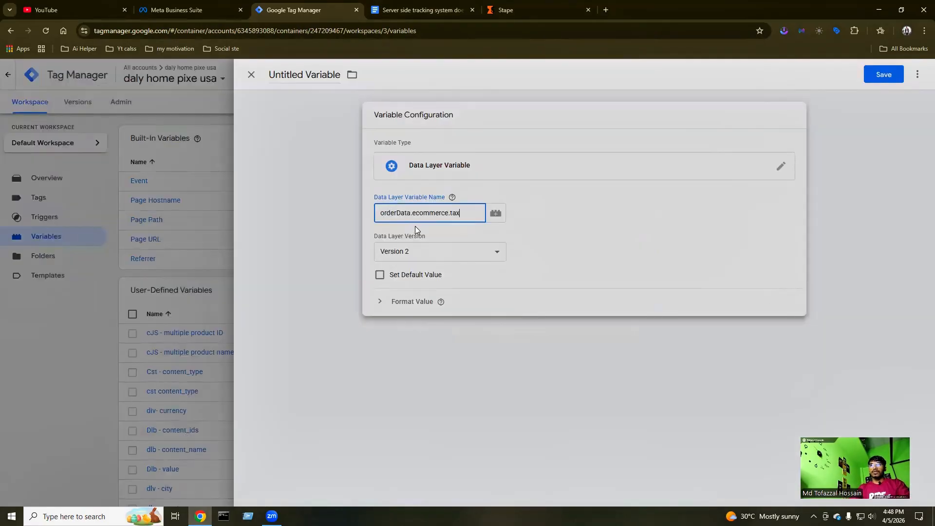
Name the tax variable "dlv - tax", copied from the Google Docs guide, and save it.
{"action": "left_click", "coordinate": [421, 9]}
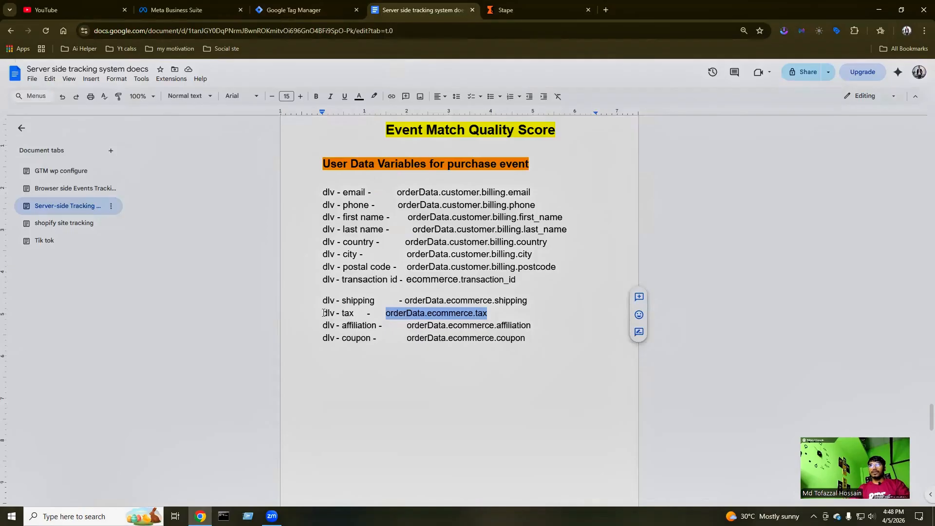
{"action": "left_click_drag", "start_coordinate": [324, 312], "coordinate": [351, 314]}
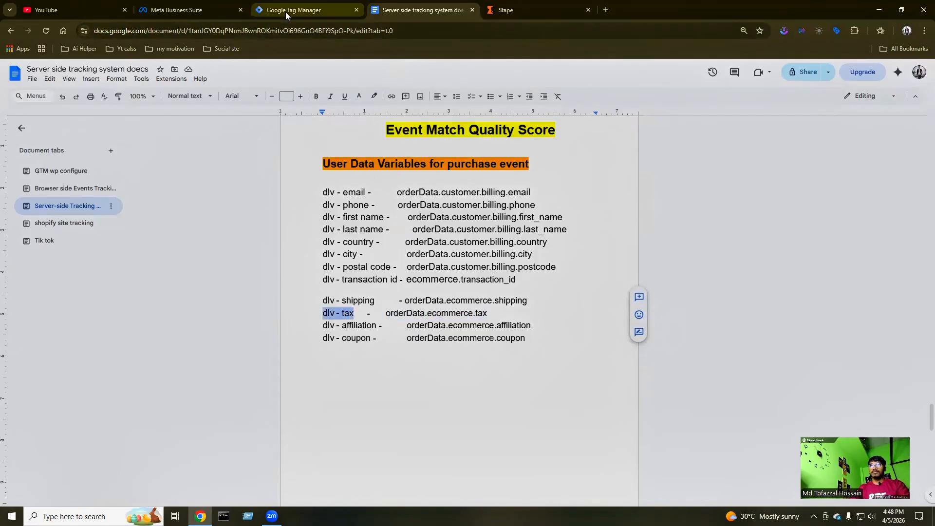
{"action": "left_click", "coordinate": [287, 10]}
{"action": "left_click", "coordinate": [329, 105]}
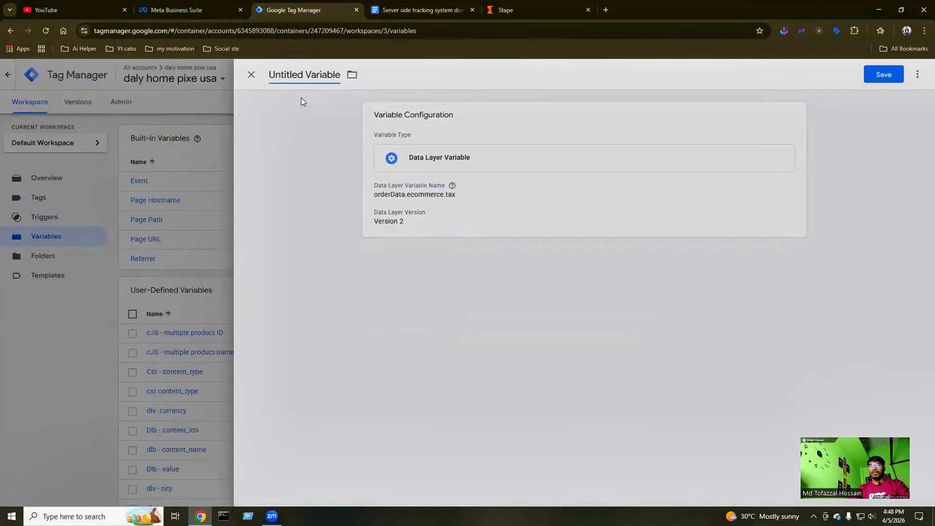
{"action": "type", "text": "dlv - tax"}
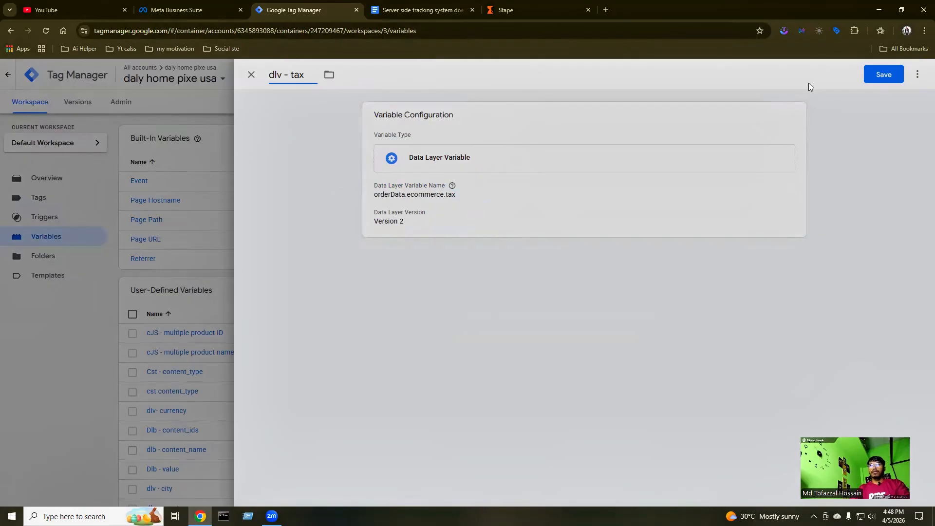
{"action": "left_click", "coordinate": [865, 74]}
Create another Data Layer Variable with the data layer variable name orderData.ecommerce.coupon, copied from the Google Docs guide.
{"action": "left_click", "coordinate": [409, 5]}
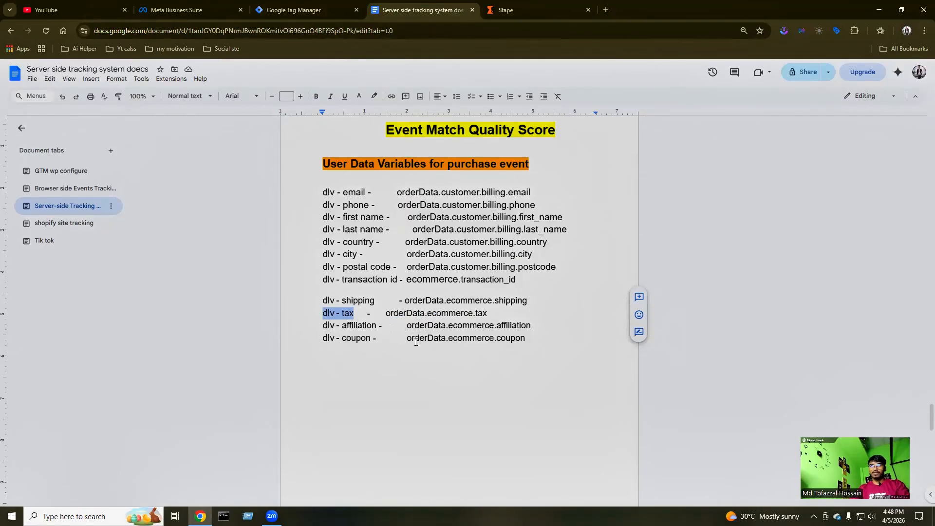
{"action": "left_click_drag", "start_coordinate": [407, 338], "coordinate": [525, 338]}
{"action": "key", "text": "ctrl+c"}
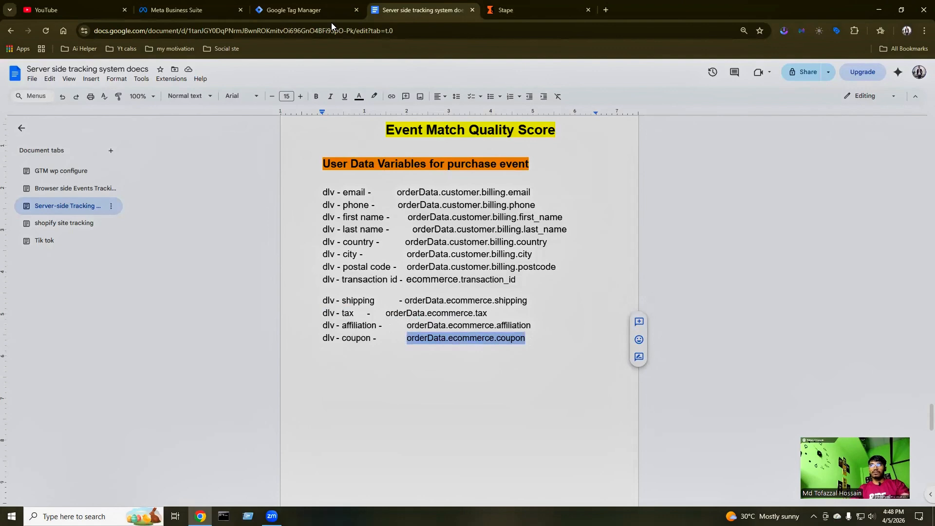
{"action": "left_click", "coordinate": [302, 9]}
{"action": "left_click", "coordinate": [772, 291]}
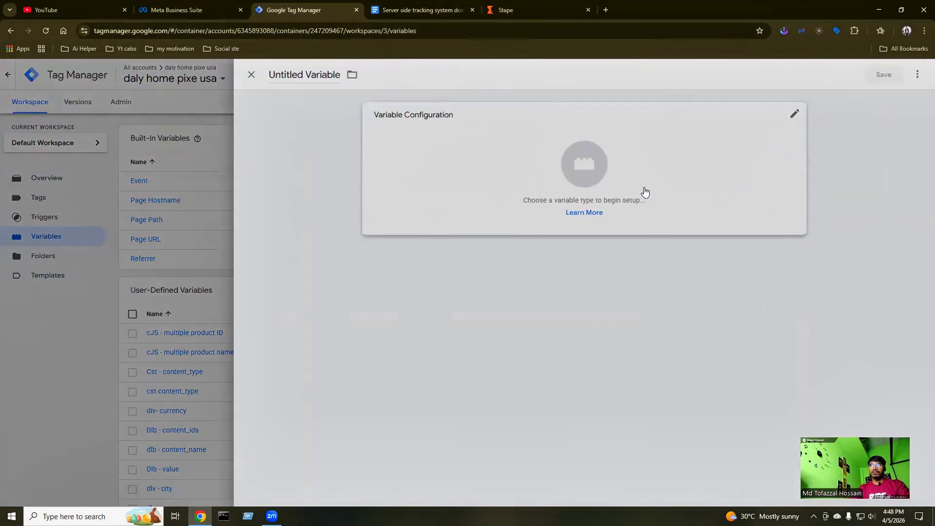
{"action": "left_click", "coordinate": [613, 184]}
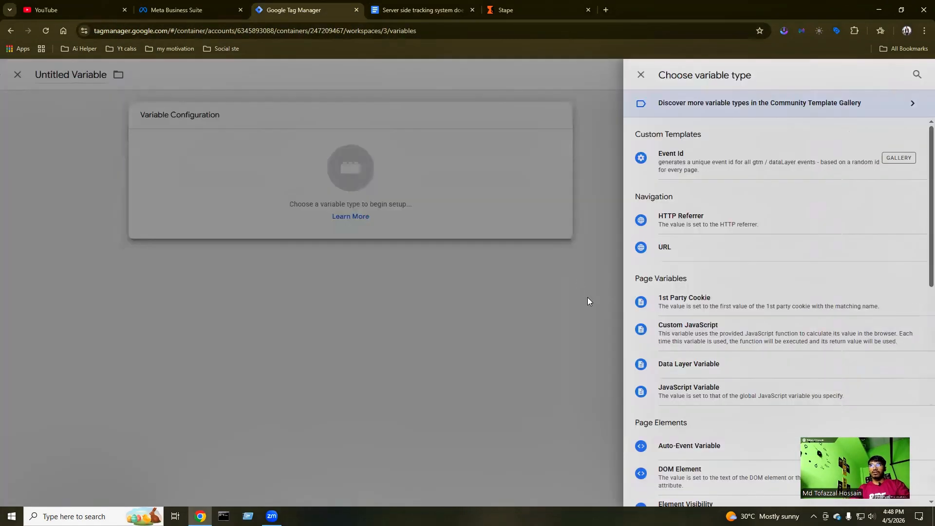
{"action": "left_click", "coordinate": [741, 360]}
{"action": "left_click", "coordinate": [447, 218]}
{"action": "key", "text": "ctrl+v"}
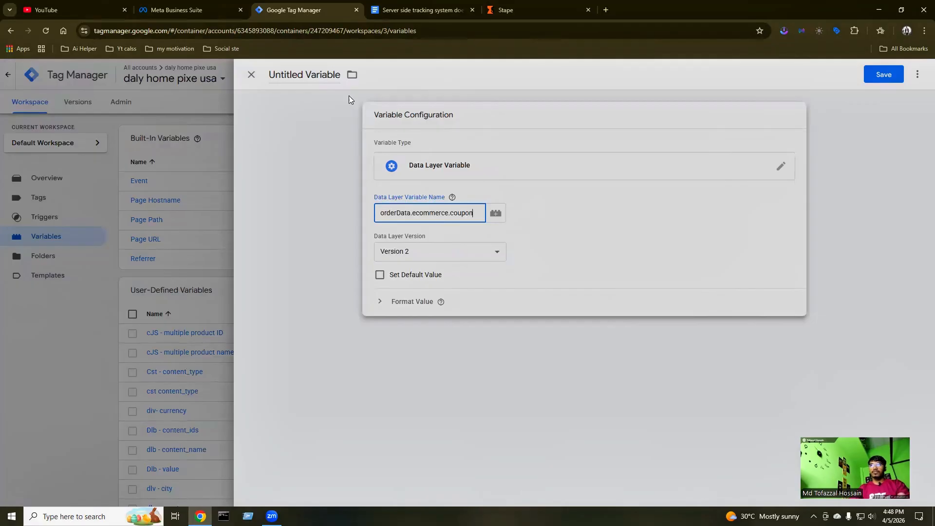
Name the coupon variable "dlv - coupon", copied from the Google Docs guide, save it, and check the user-defined variables list.
{"action": "left_click", "coordinate": [419, 10]}
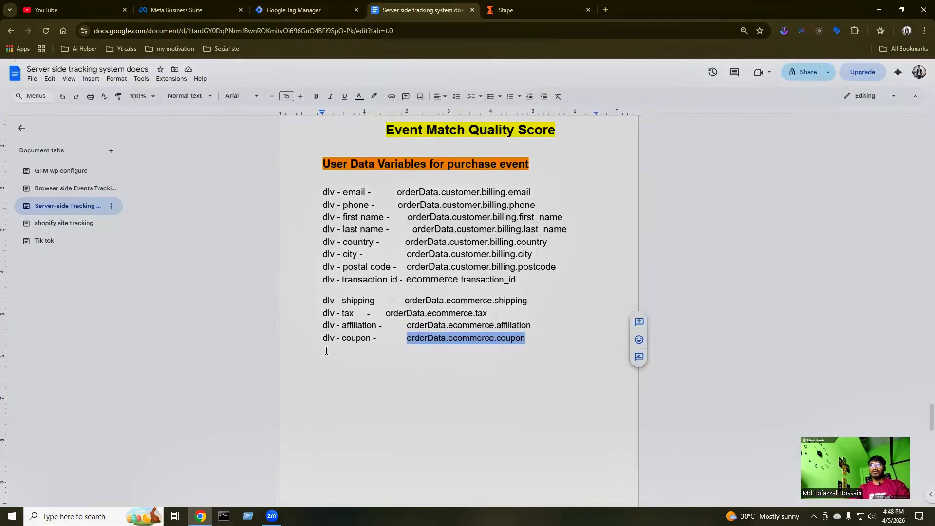
{"action": "left_click_drag", "start_coordinate": [324, 338], "coordinate": [374, 335]}
{"action": "key", "text": "ctrl+c"}
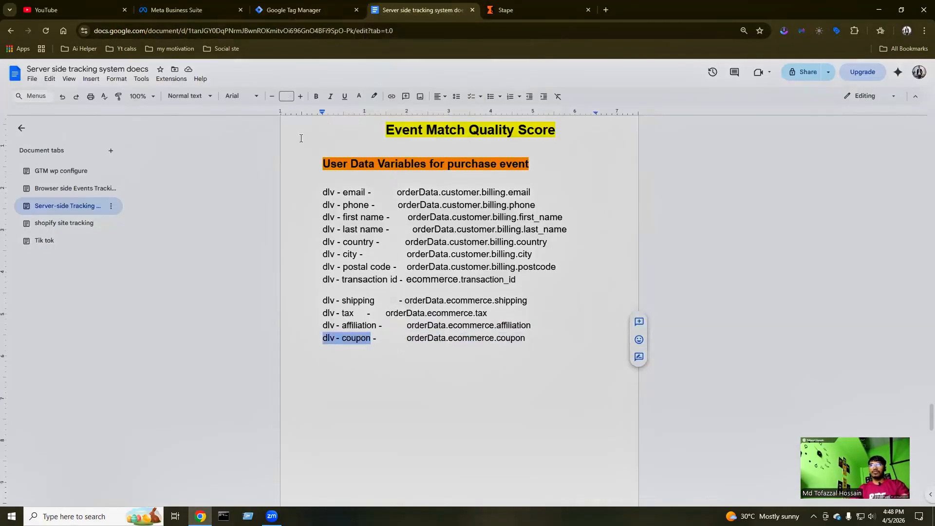
{"action": "left_click", "coordinate": [297, 9]}
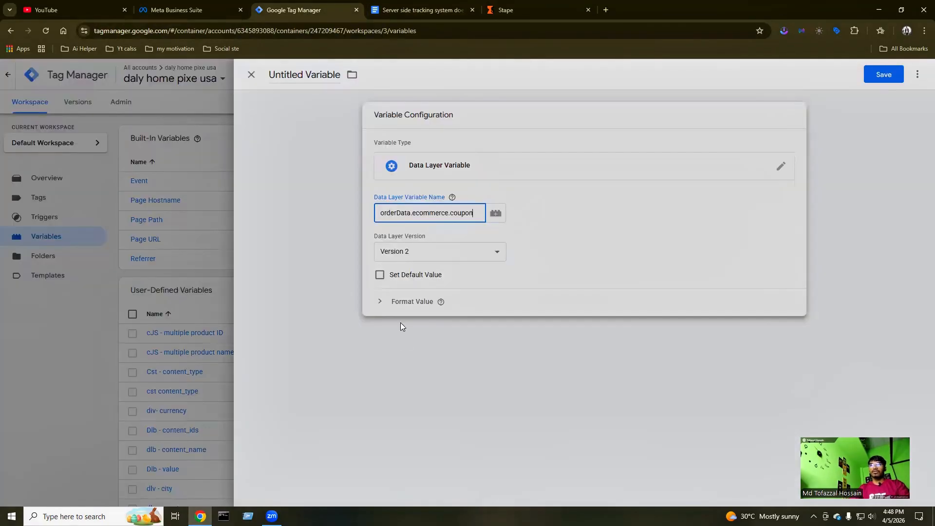
{"action": "left_click", "coordinate": [306, 73]}
{"action": "key", "text": "ctrl+a"}
{"action": "key", "text": "ctrl+v"}
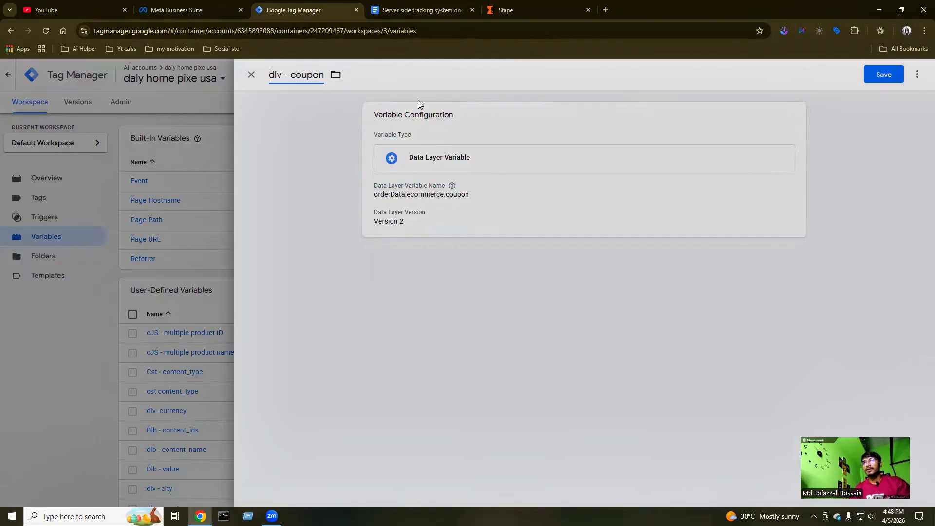
{"action": "left_click", "coordinate": [880, 75]}
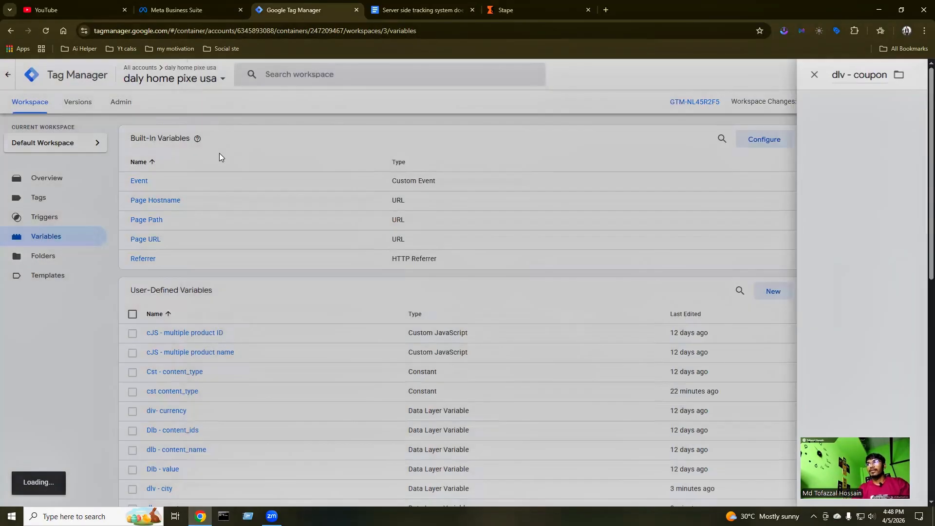
{"action": "scroll", "coordinate": [343, 290], "scroll_direction": "down", "scroll_amount": 9}
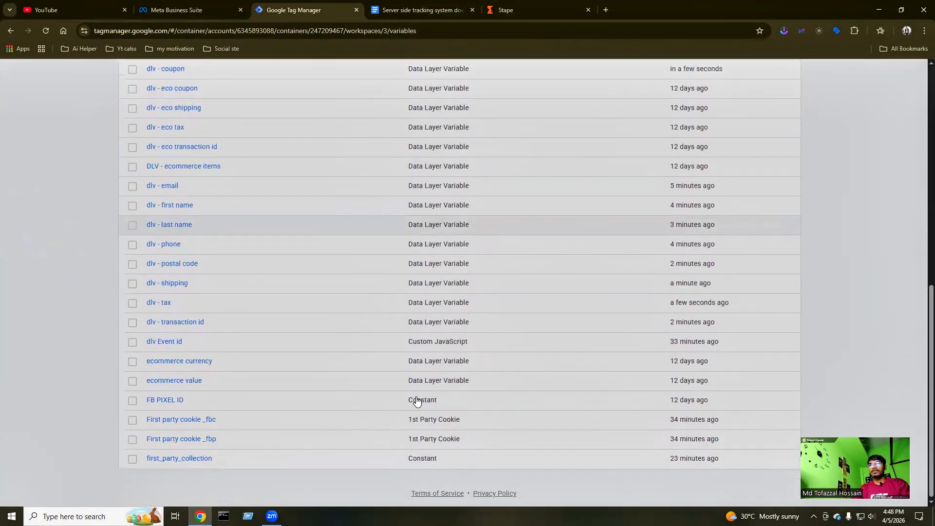
Review the user-defined variables list and the Google Docs guide's purchase event section with its tag settings and required parameters.
{"action": "scroll", "coordinate": [247, 439], "scroll_direction": "up", "scroll_amount": 9}
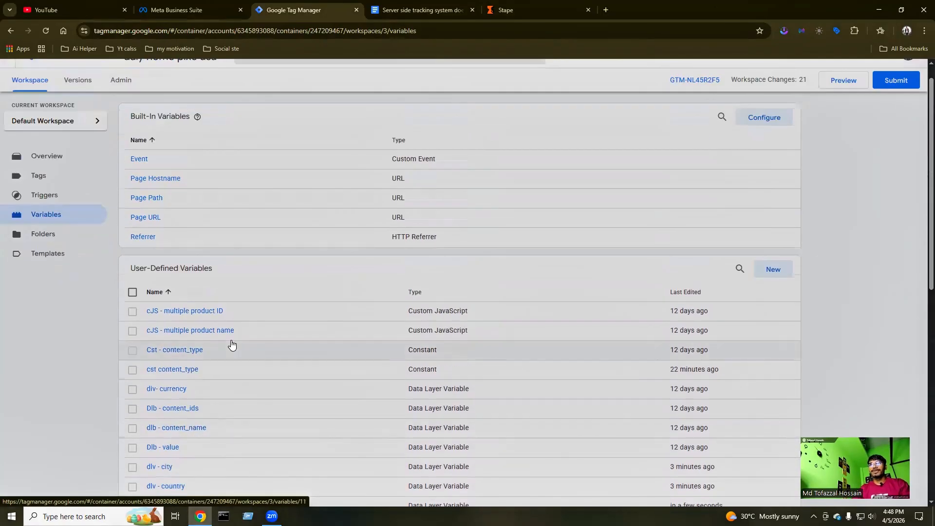
{"action": "scroll", "coordinate": [232, 346], "scroll_direction": "down", "scroll_amount": 3}
{"action": "scroll", "coordinate": [241, 345], "scroll_direction": "down", "scroll_amount": 5}
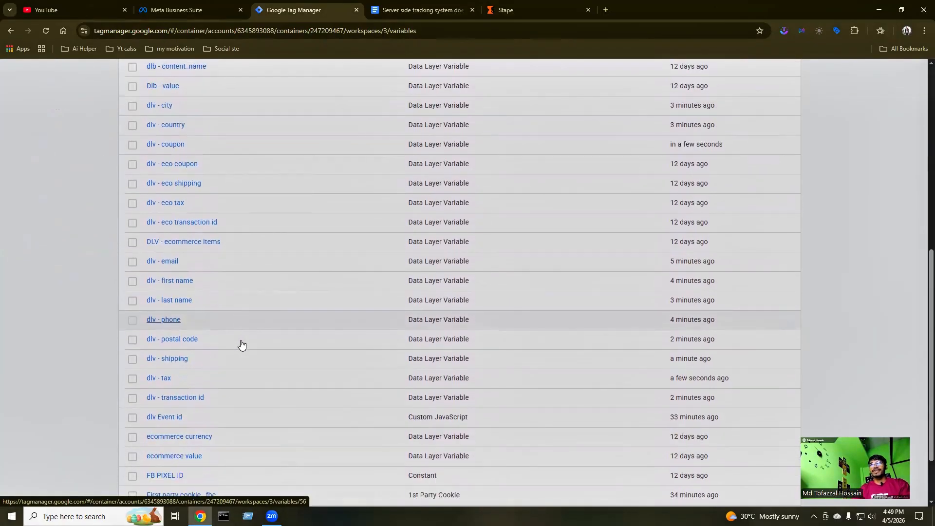
{"action": "scroll", "coordinate": [240, 345], "scroll_direction": "up", "scroll_amount": 9}
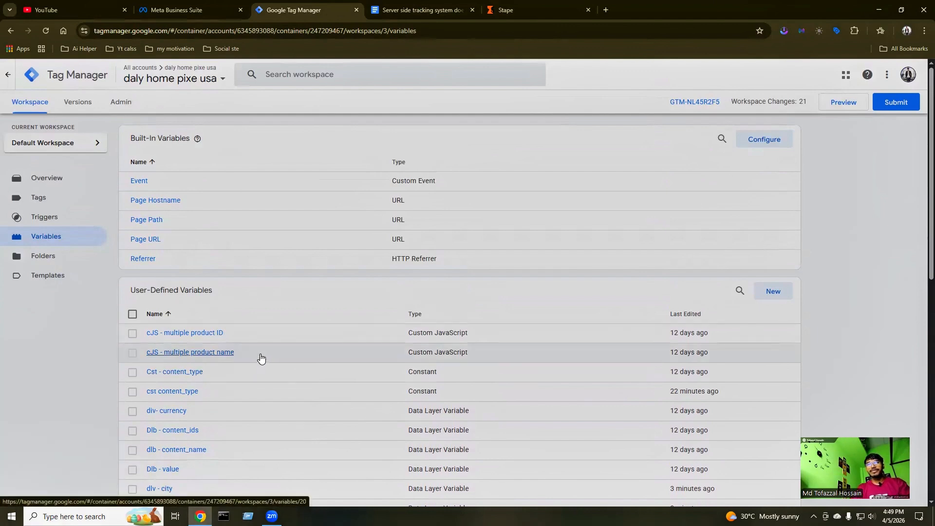
{"action": "left_click", "coordinate": [404, 5]}
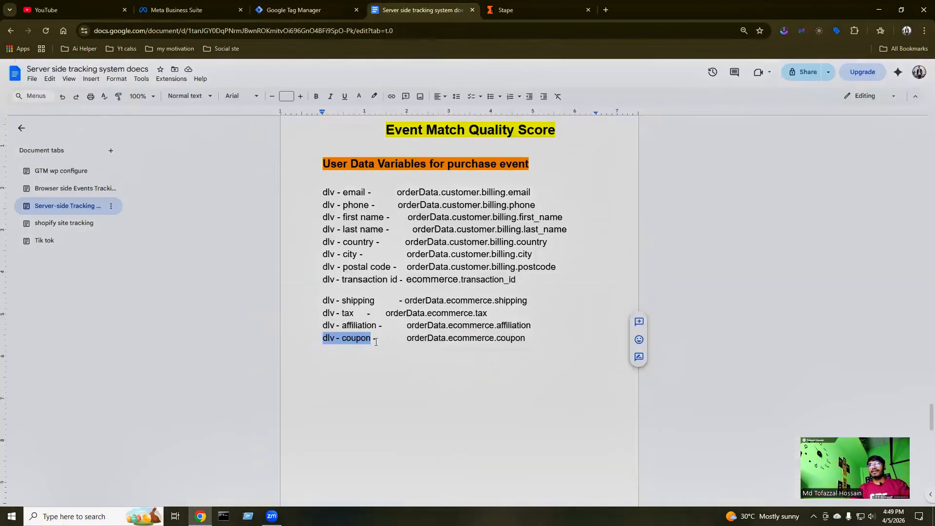
{"action": "scroll", "coordinate": [376, 341], "scroll_direction": "down", "scroll_amount": 4}
{"action": "scroll", "coordinate": [379, 340], "scroll_direction": "up", "scroll_amount": 6}
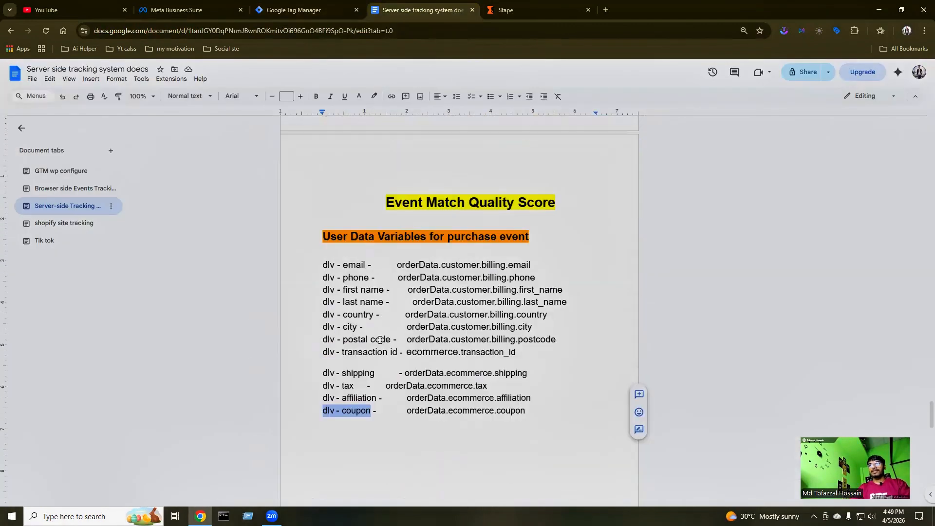
{"action": "scroll", "coordinate": [379, 340], "scroll_direction": "up", "scroll_amount": 2}
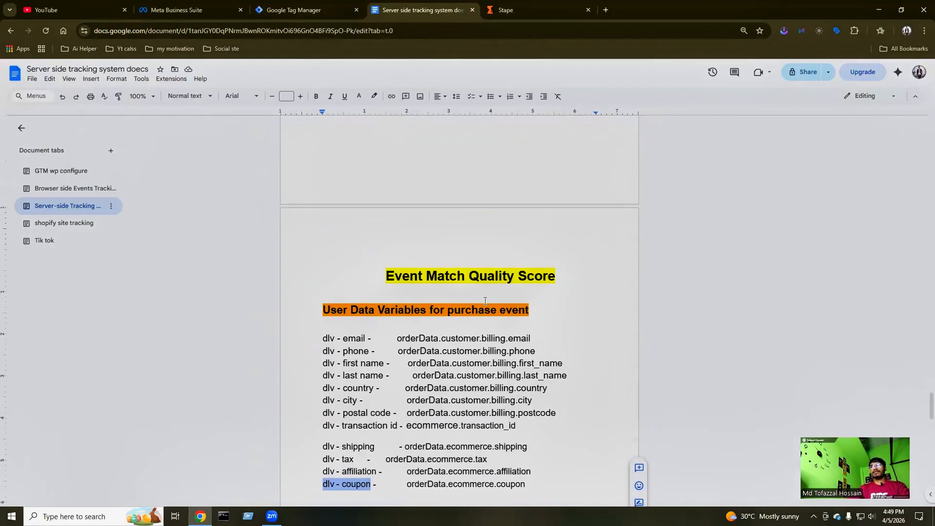
{"action": "scroll", "coordinate": [398, 261], "scroll_direction": "up", "scroll_amount": 7}
{"action": "scroll", "coordinate": [401, 262], "scroll_direction": "up", "scroll_amount": 10}
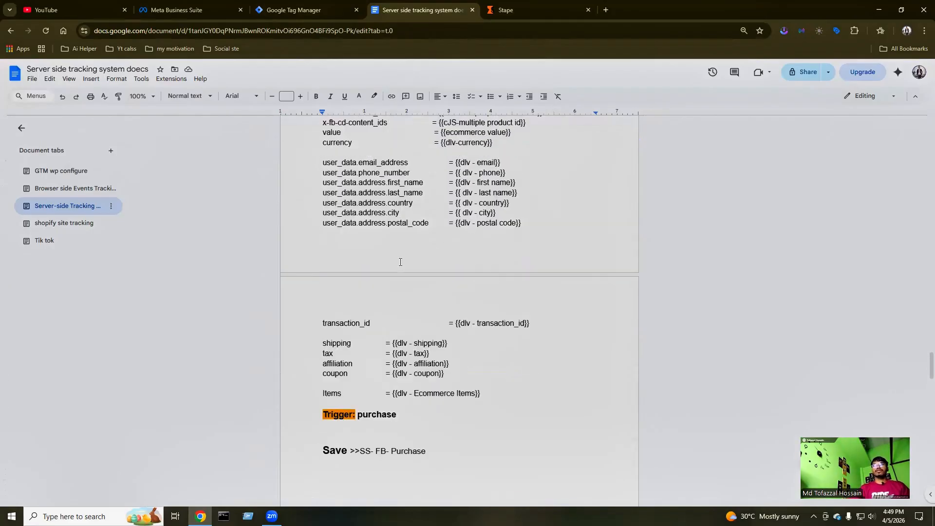
{"action": "scroll", "coordinate": [400, 262], "scroll_direction": "up", "scroll_amount": 2}
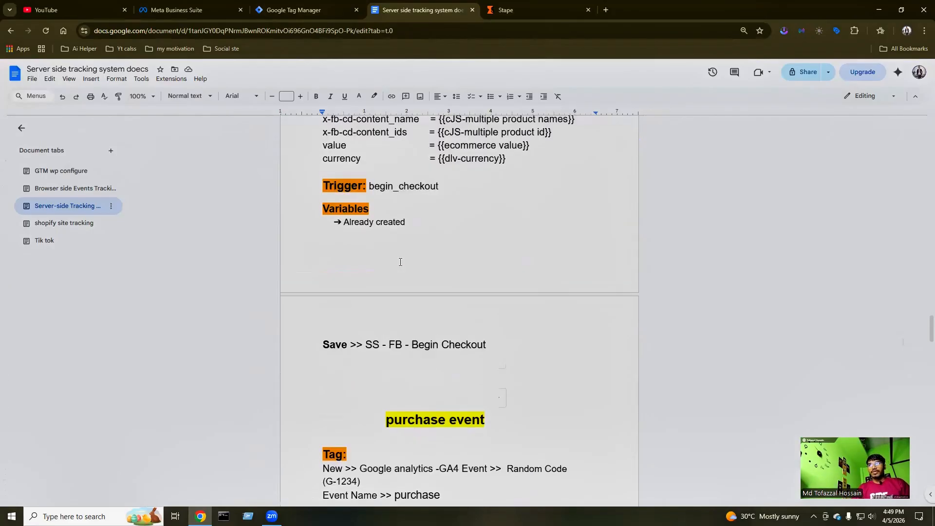
{"action": "scroll", "coordinate": [400, 261], "scroll_direction": "down", "scroll_amount": 3}
{"action": "scroll", "coordinate": [401, 286], "scroll_direction": "down", "scroll_amount": 2}
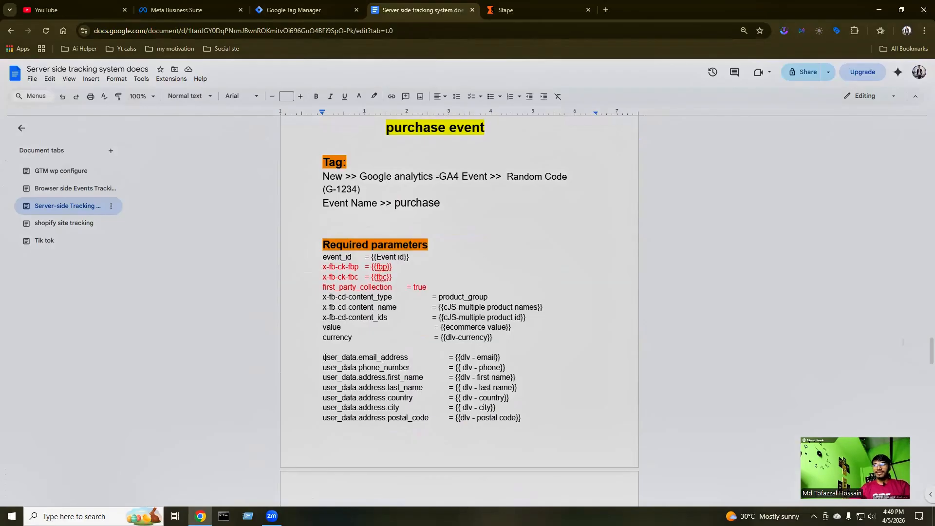
{"action": "left_click_drag", "start_coordinate": [325, 358], "coordinate": [499, 417]}
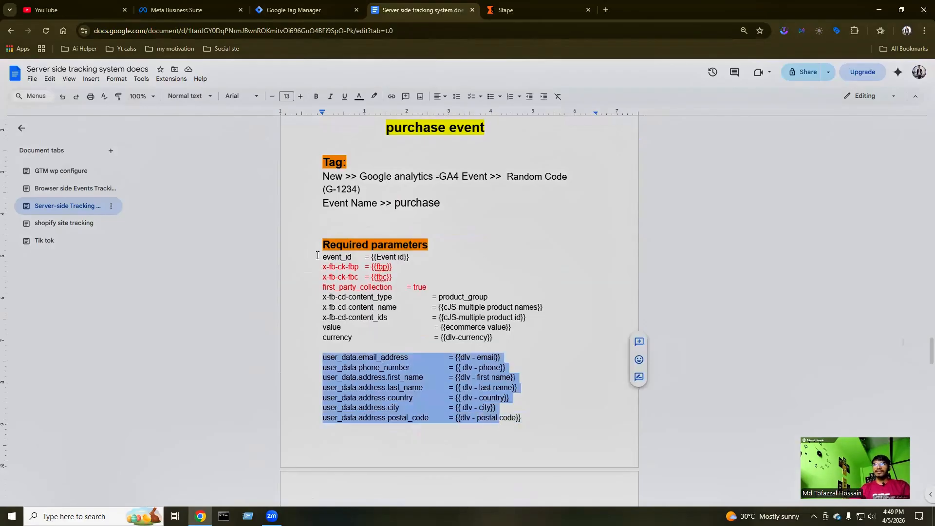
{"action": "left_click_drag", "start_coordinate": [317, 256], "coordinate": [502, 343]}
{"action": "left_click", "coordinate": [536, 371]}
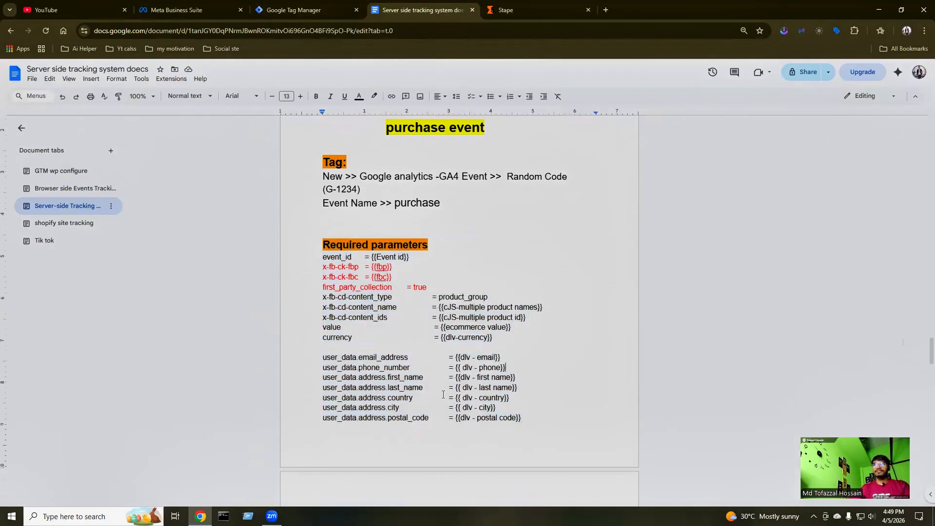
{"action": "scroll", "coordinate": [443, 340], "scroll_direction": "up", "scroll_amount": 5}
Return to Google Tag Manager and make a copy of the SS - FB - Begin Checkout tag.
{"action": "left_click", "coordinate": [288, 9]}
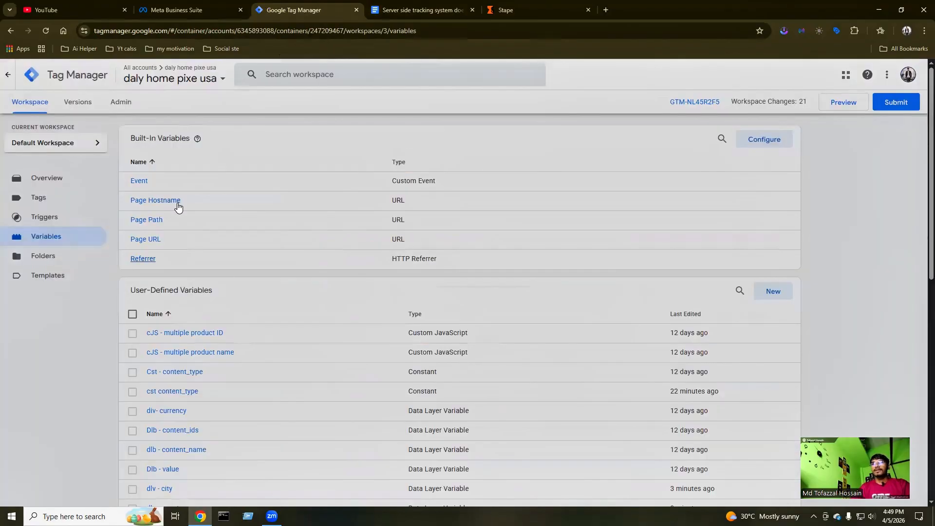
{"action": "left_click", "coordinate": [42, 198]}
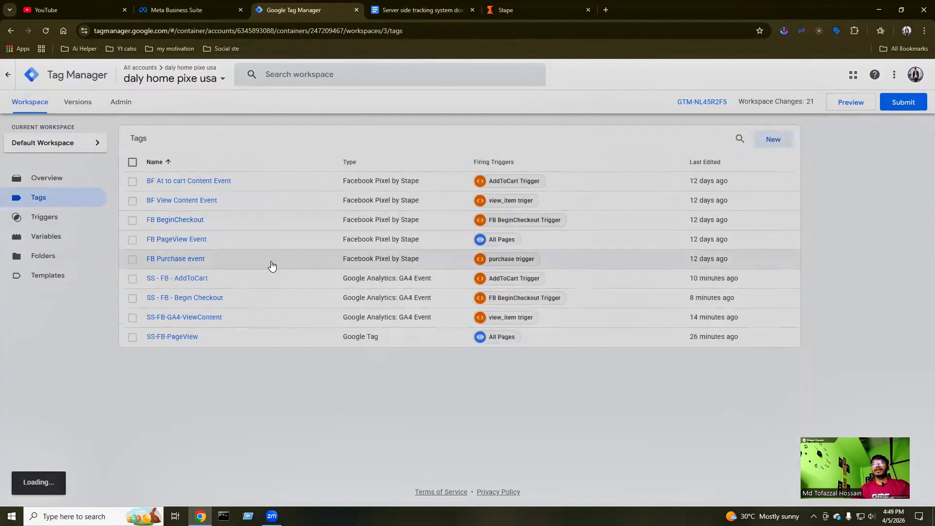
{"action": "left_click", "coordinate": [202, 298]}
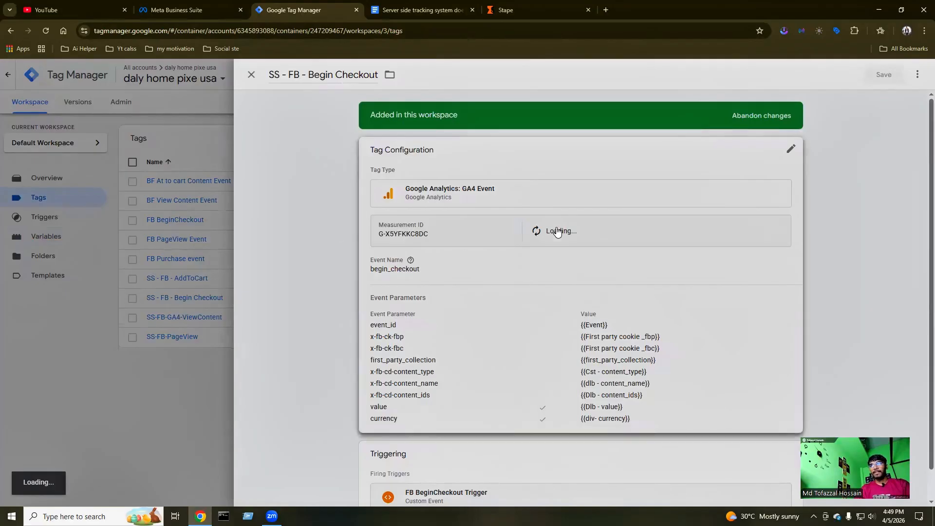
{"action": "left_click", "coordinate": [917, 75]}
{"action": "left_click", "coordinate": [886, 97]}
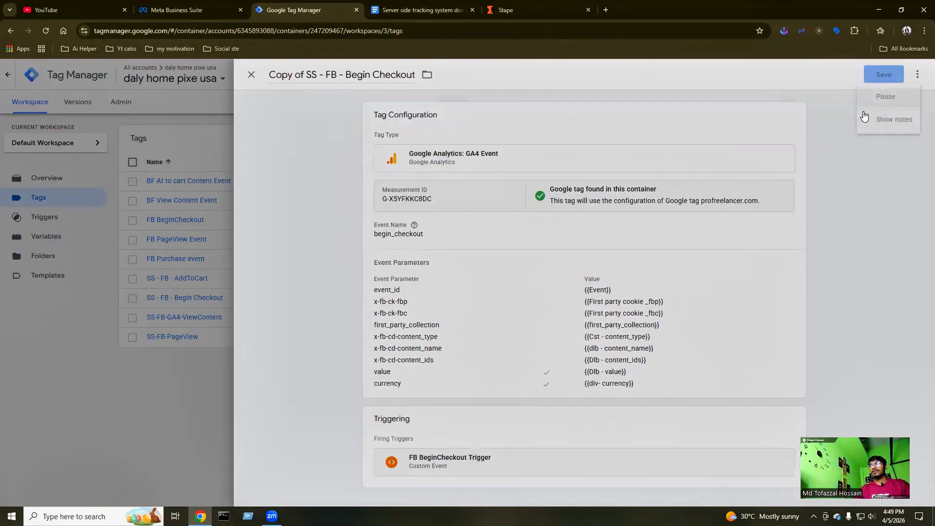
Rename the copied Begin Checkout tag as "SS- FB- Purchase", copied from the Google Docs guide.
{"action": "left_click", "coordinate": [401, 10]}
{"action": "scroll", "coordinate": [395, 291], "scroll_direction": "down", "scroll_amount": 10}
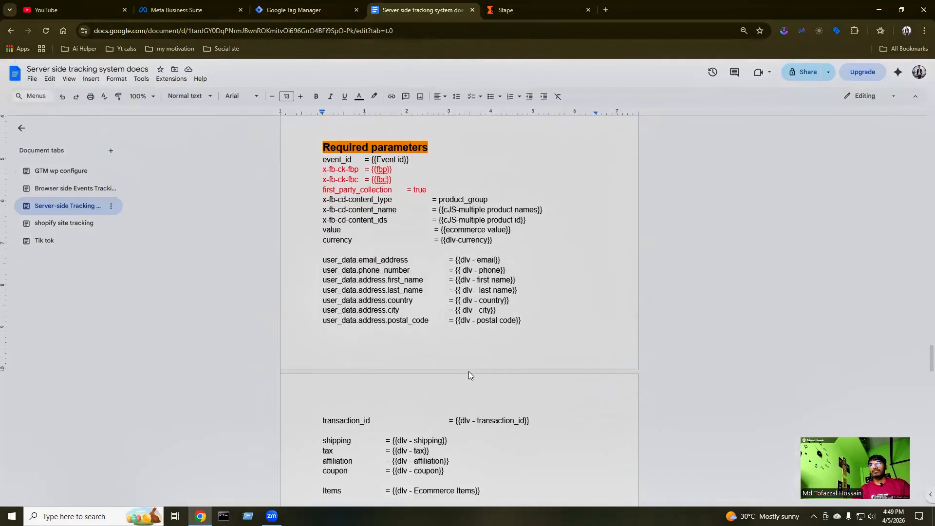
{"action": "left_click_drag", "start_coordinate": [361, 357], "coordinate": [427, 357]}
{"action": "key", "text": "ctrl+c"}
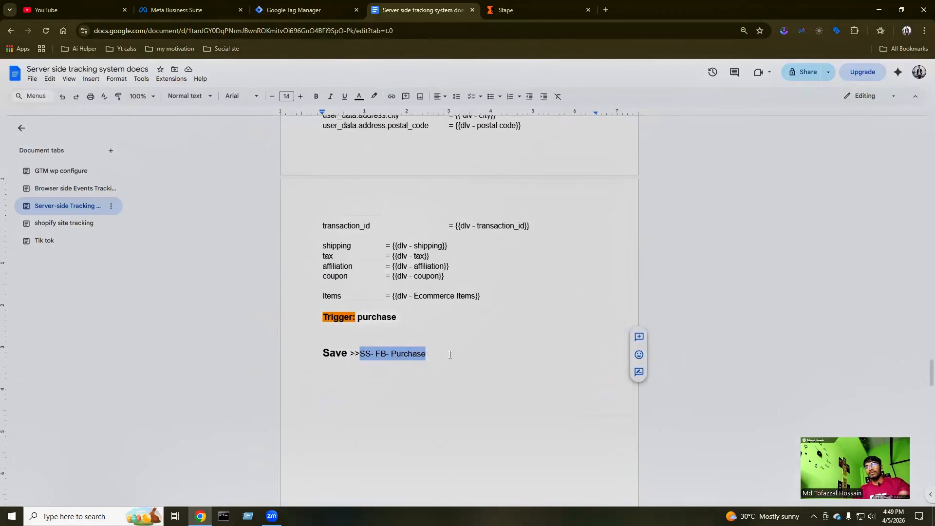
{"action": "left_click", "coordinate": [287, 14]}
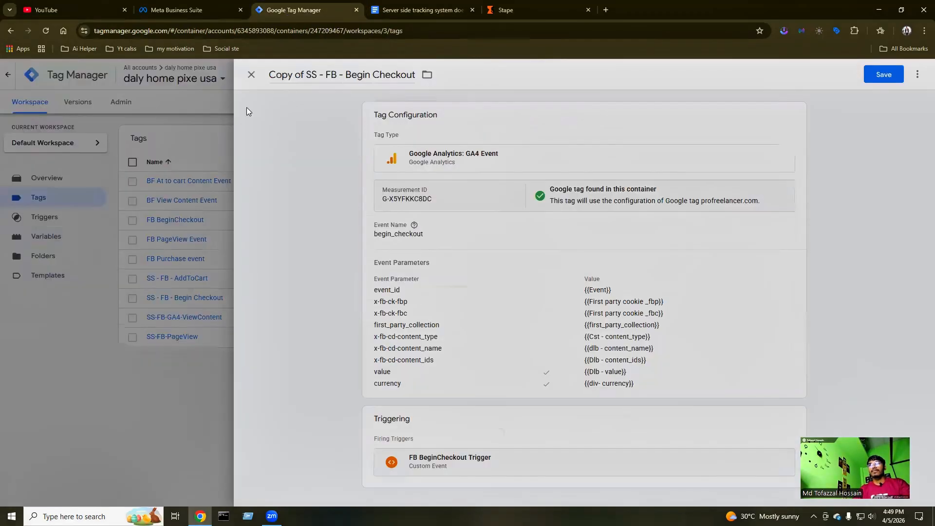
{"action": "left_click", "coordinate": [302, 68]}
{"action": "key", "text": "ctrl+a"}
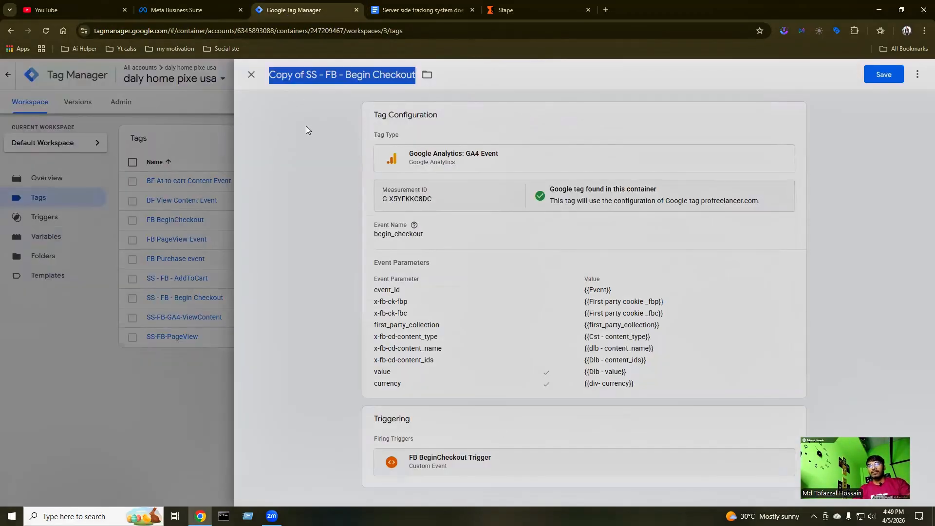
{"action": "key", "text": "ctrl+v"}
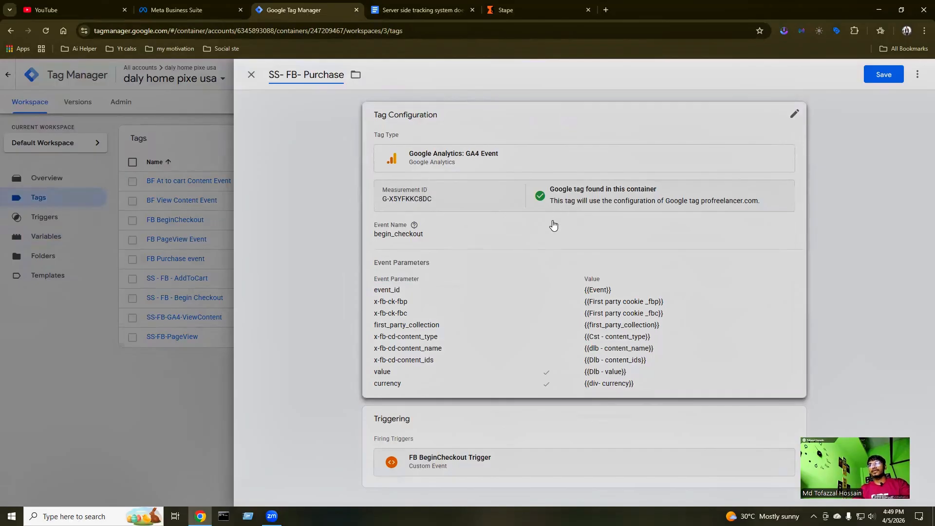
Set the GA4 event name of the SS- FB- Purchase tag to purchase, as given in the Google Docs guide.
{"action": "left_click", "coordinate": [794, 115]}
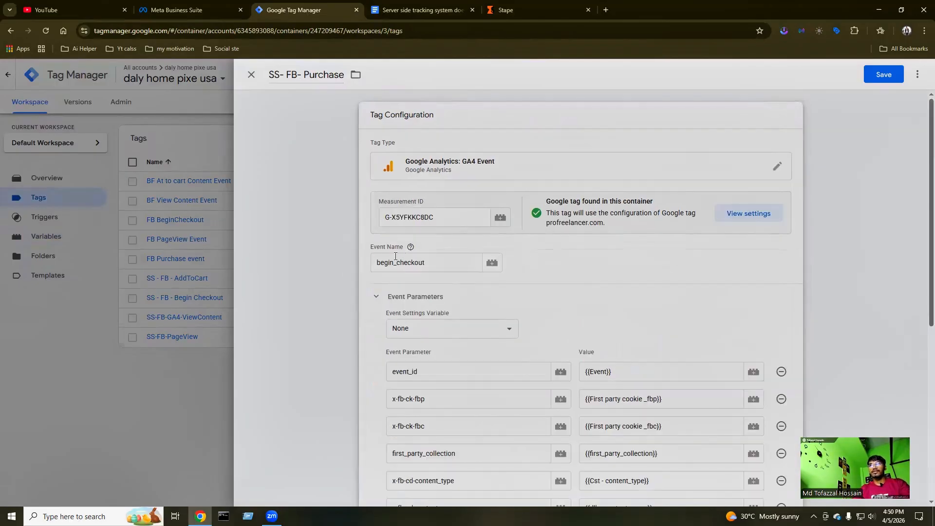
{"action": "left_click", "coordinate": [441, 9]}
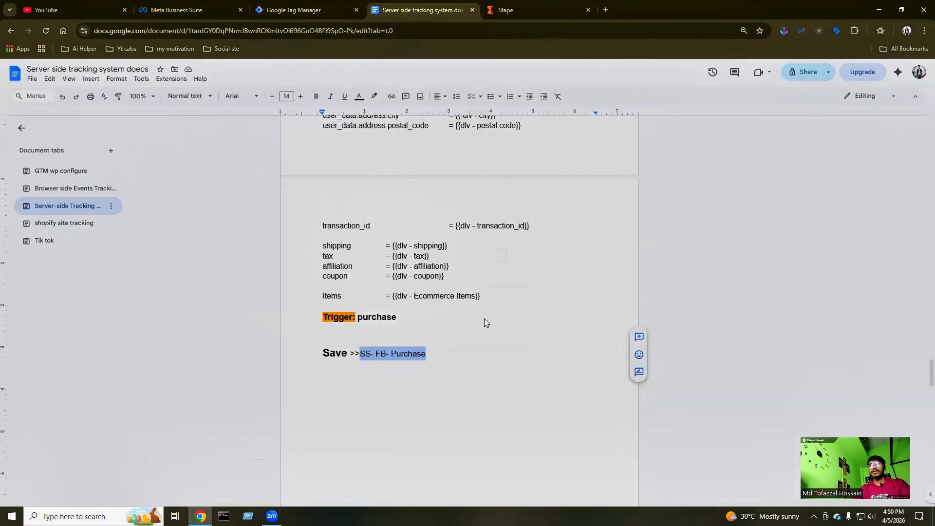
{"action": "left_click_drag", "start_coordinate": [359, 317], "coordinate": [397, 320]}
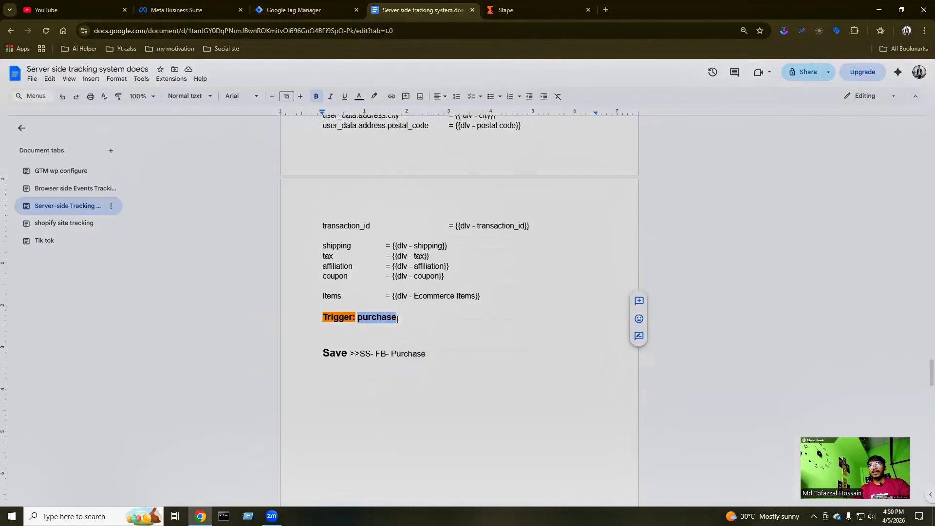
{"action": "left_click", "coordinate": [311, 10]}
{"action": "left_click", "coordinate": [414, 264]}
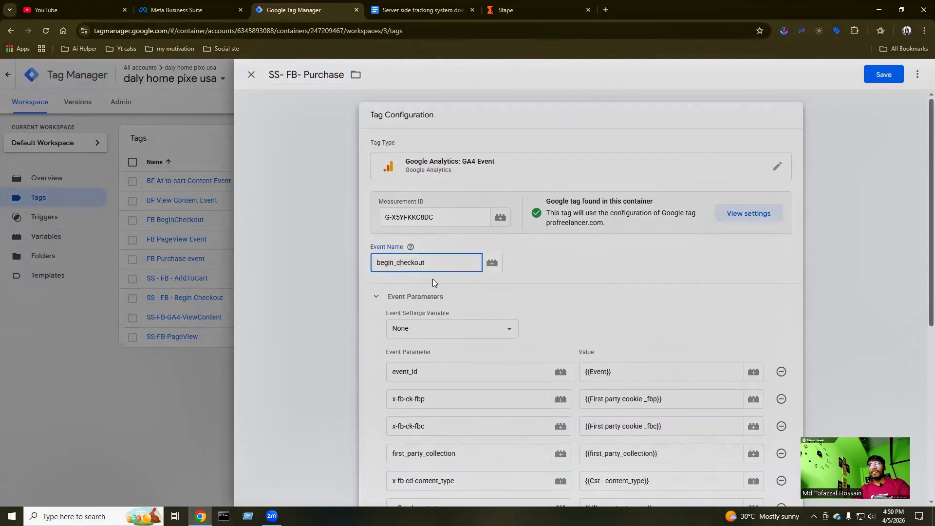
{"action": "key", "text": "ctrl+a"}
{"action": "type", "text": "purchase"}
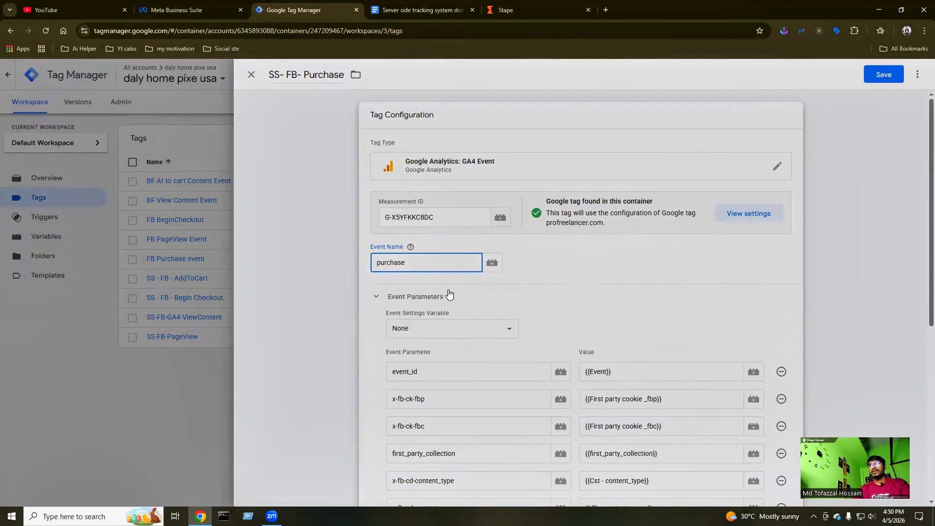
Compare the purchase tag's event parameters with the guide's required parameters, especially the content name and content IDs values.
{"action": "scroll", "coordinate": [480, 272], "scroll_direction": "down", "scroll_amount": 2}
{"action": "scroll", "coordinate": [481, 276], "scroll_direction": "down", "scroll_amount": 1}
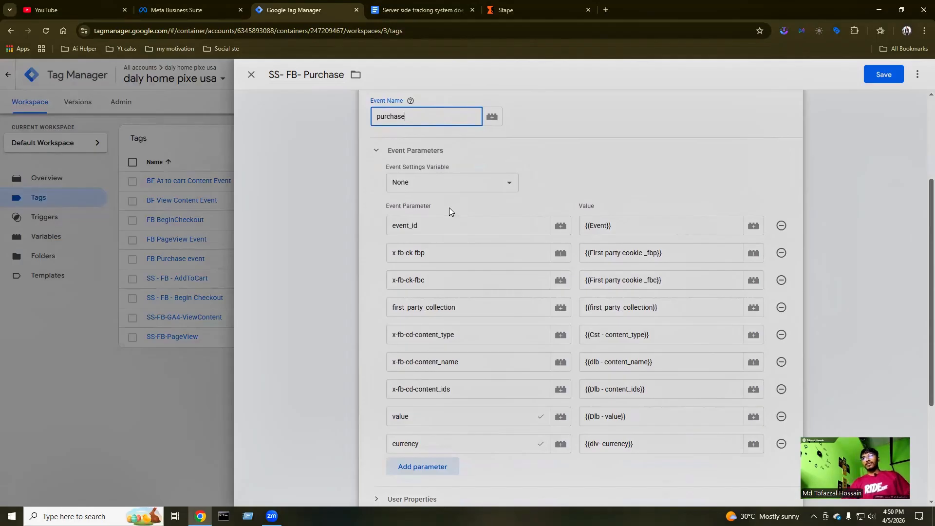
{"action": "left_click", "coordinate": [387, 4]}
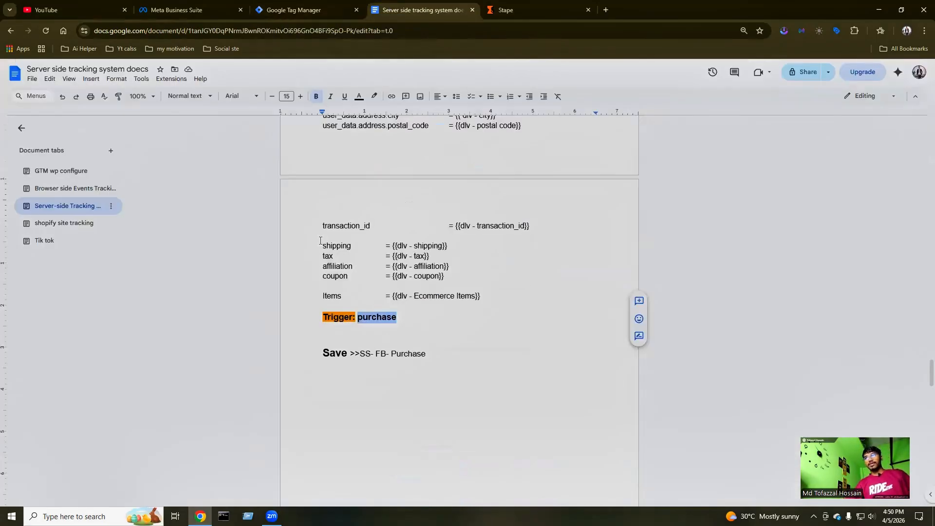
{"action": "scroll", "coordinate": [373, 308], "scroll_direction": "up", "scroll_amount": 3}
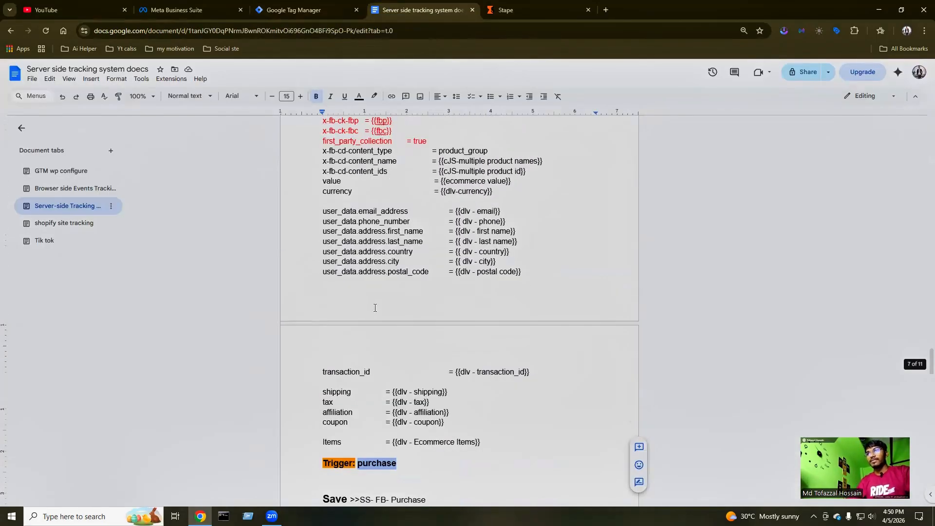
{"action": "scroll", "coordinate": [376, 307], "scroll_direction": "up", "scroll_amount": 4}
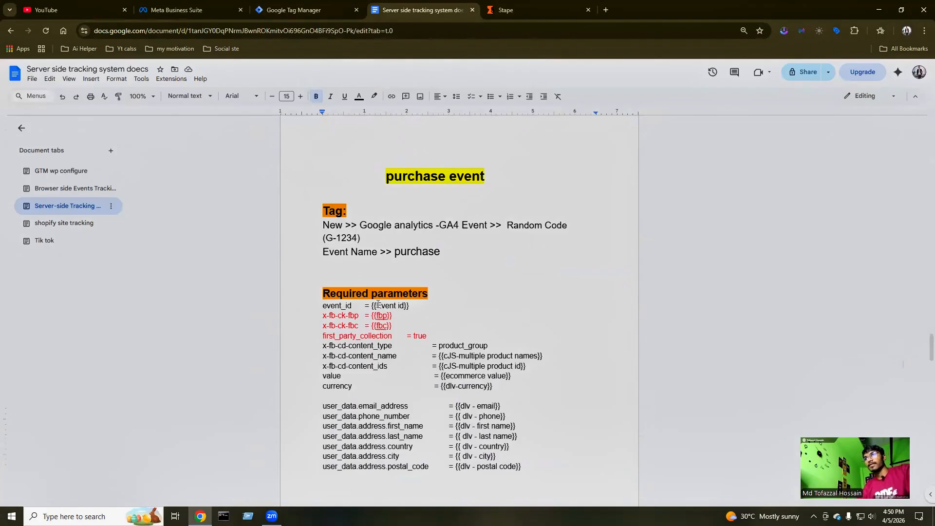
{"action": "scroll", "coordinate": [379, 304], "scroll_direction": "down", "scroll_amount": 2}
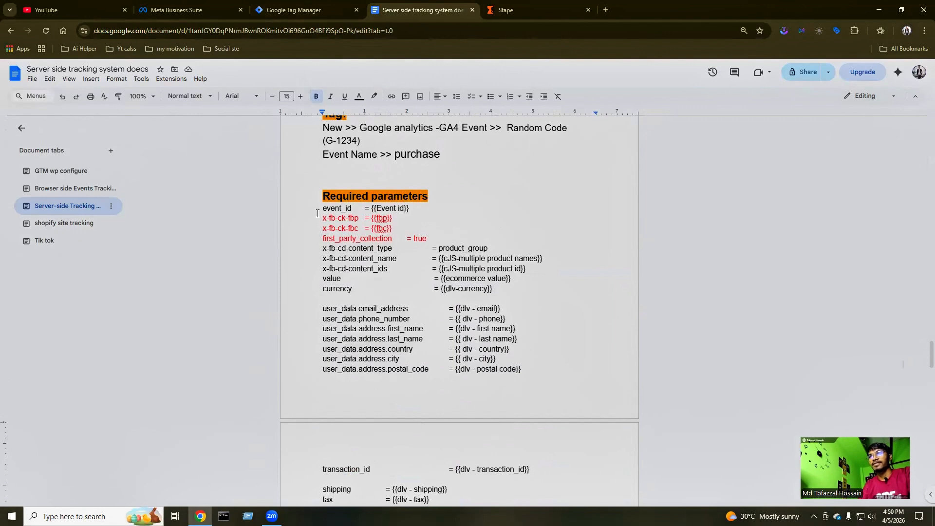
{"action": "left_click_drag", "start_coordinate": [339, 248], "coordinate": [490, 289]}
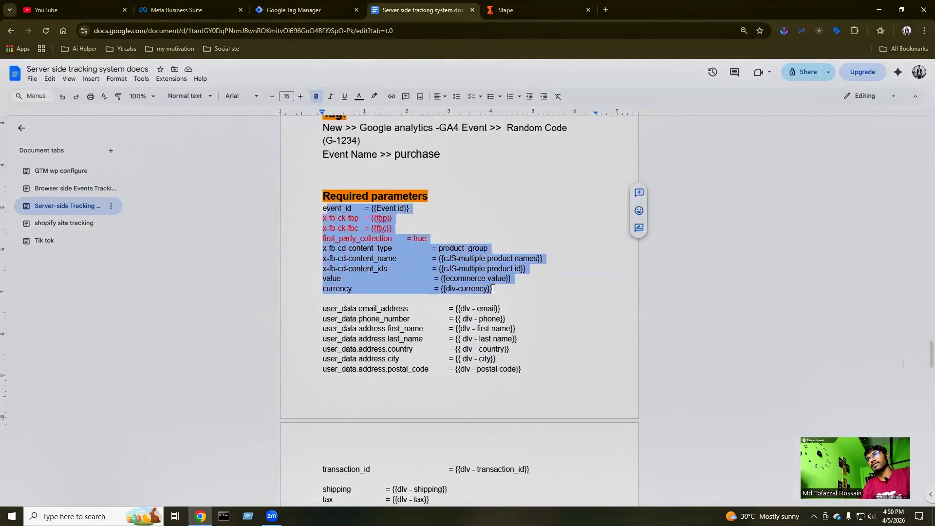
{"action": "left_click", "coordinate": [525, 289]}
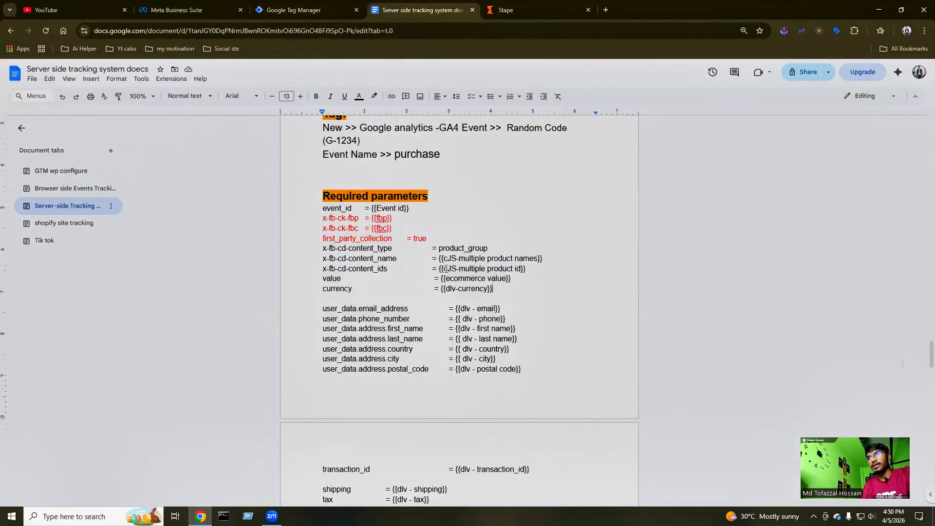
{"action": "left_click_drag", "start_coordinate": [526, 269], "coordinate": [441, 260]}
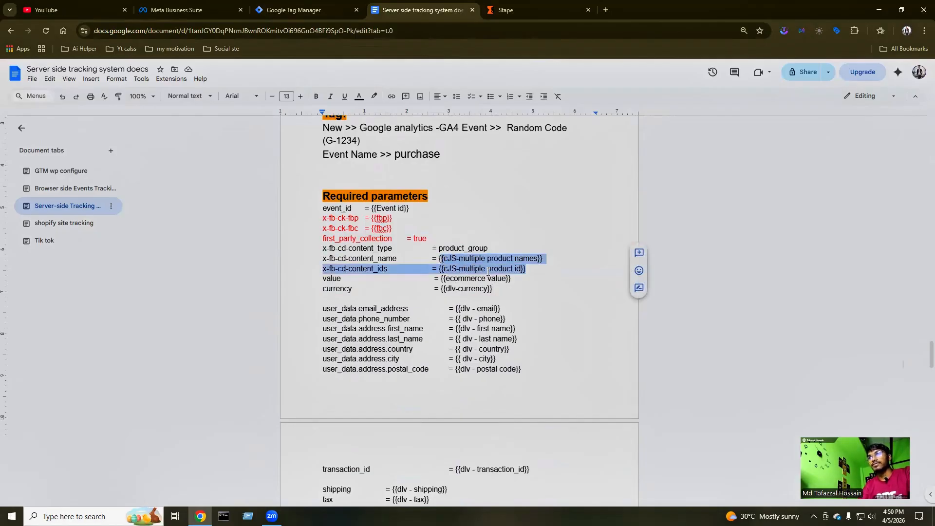
{"action": "left_click", "coordinate": [465, 266]}
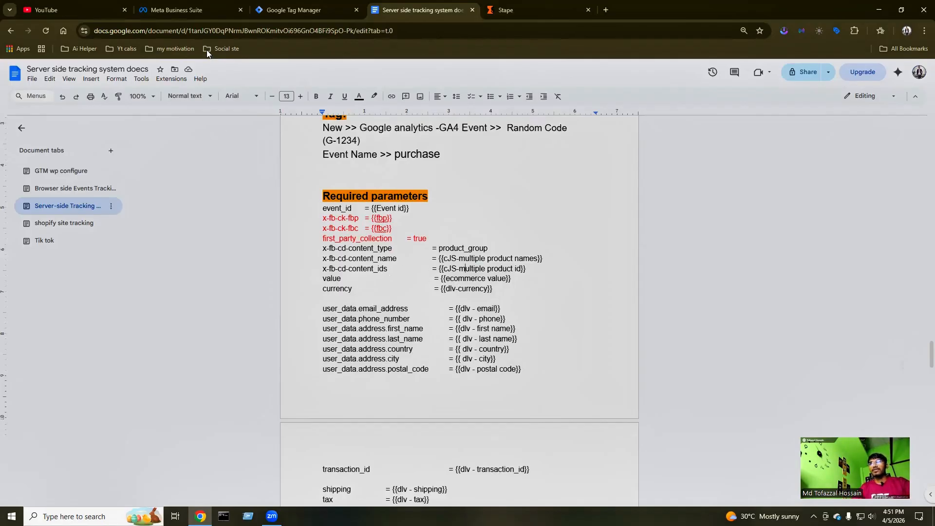
{"action": "left_click", "coordinate": [293, 9]}
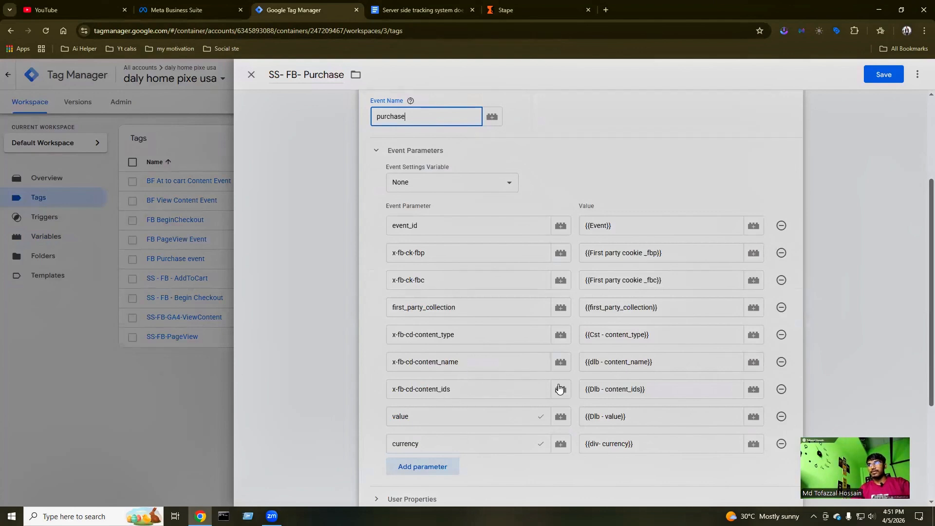
Clear the values of the x-fb-cd-content_name and x-fb-cd-content_ids event parameters.
{"action": "left_click", "coordinate": [532, 387]}
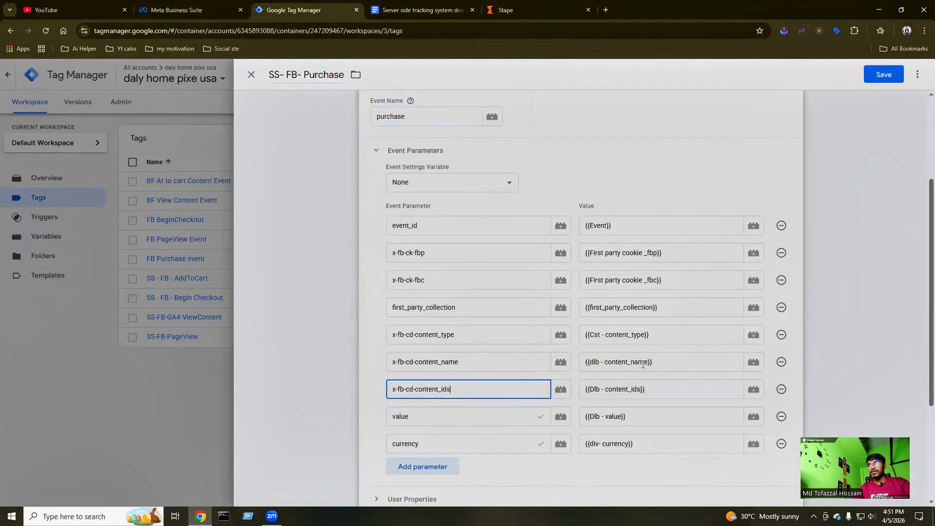
{"action": "left_click", "coordinate": [662, 364]}
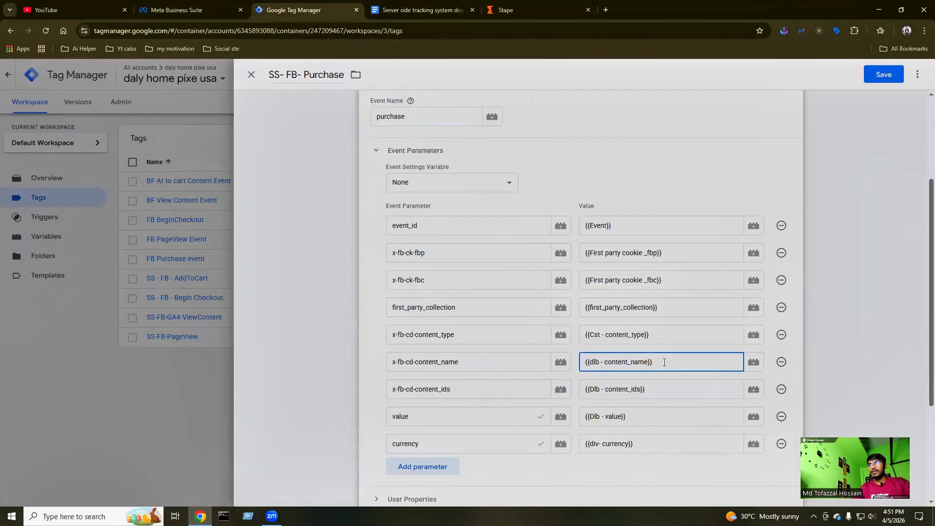
{"action": "left_click_drag", "start_coordinate": [664, 362], "coordinate": [582, 367]}
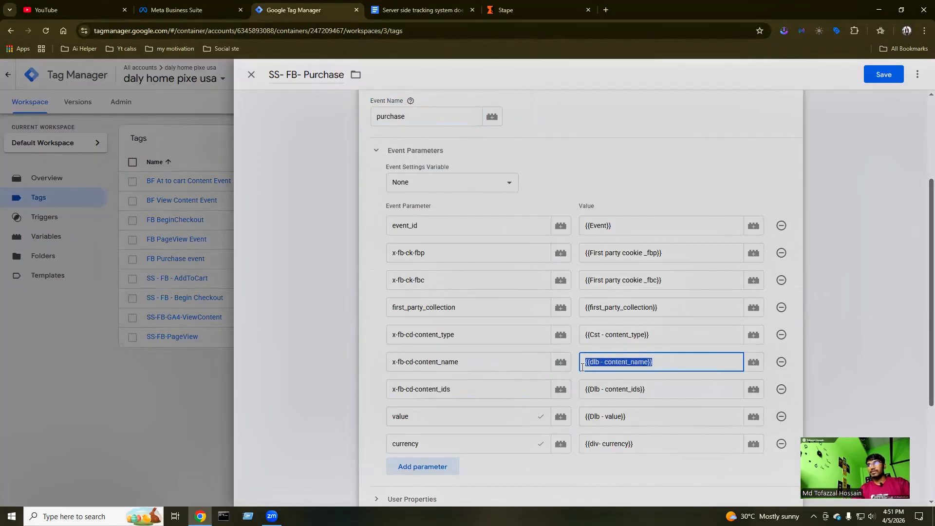
{"action": "key", "text": "BackSpace"}
{"action": "left_click", "coordinate": [653, 389]}
{"action": "left_click_drag", "start_coordinate": [652, 389], "coordinate": [585, 397]}
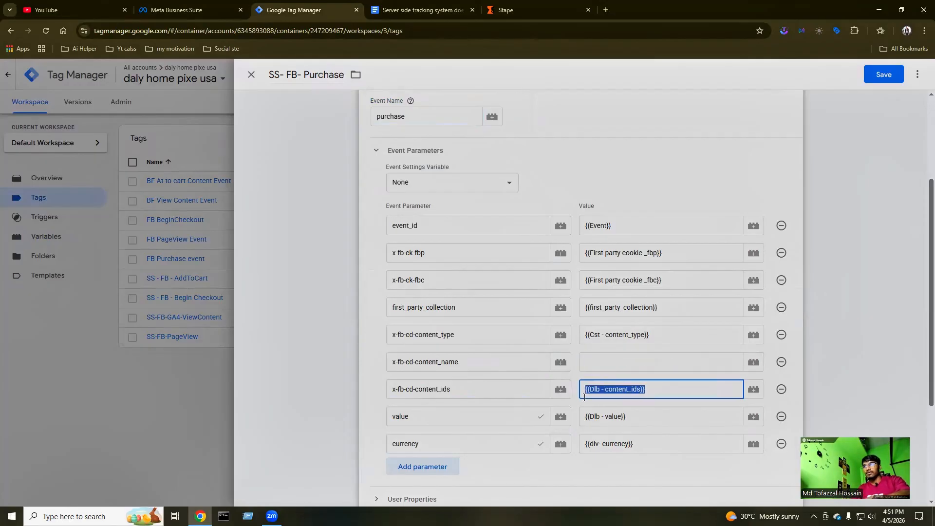
{"action": "key", "text": "BackSpace"}
Set the x-fb-cd-content_name parameter's value to the variable {{cJS - multiple product name}}.
{"action": "left_click", "coordinate": [590, 363]}
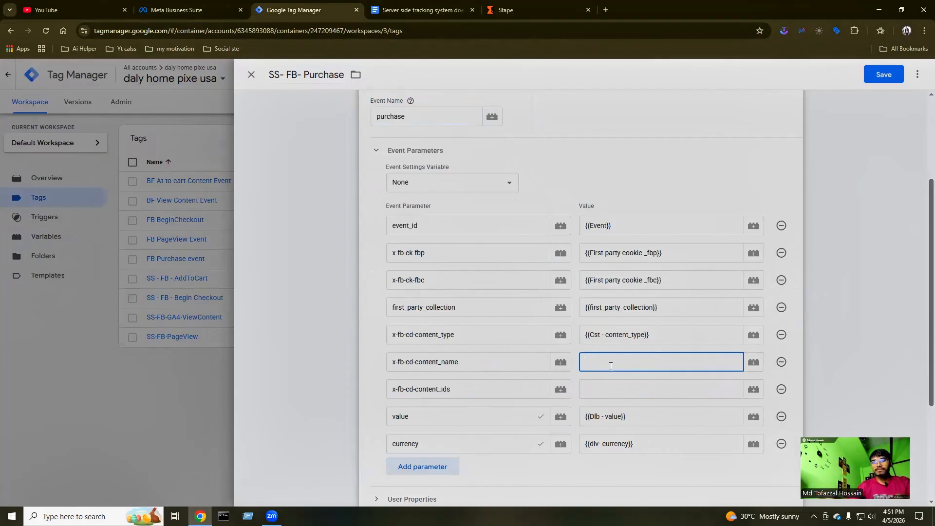
{"action": "type", "text": "{{"}
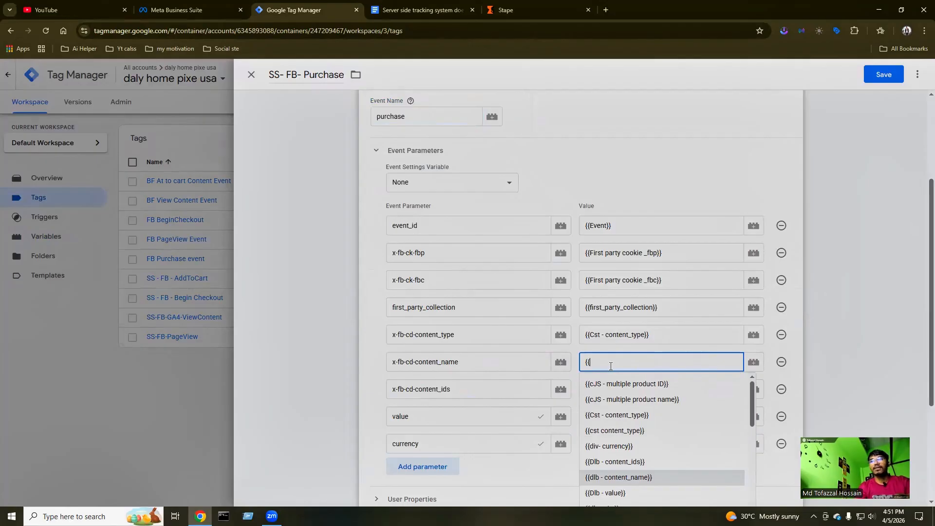
{"action": "type", "text": "c"}
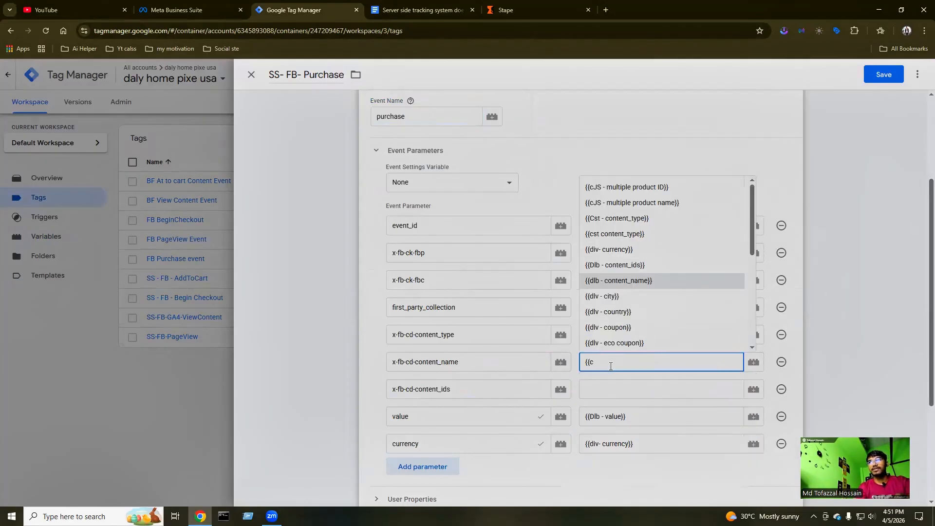
{"action": "type", "text": "js"}
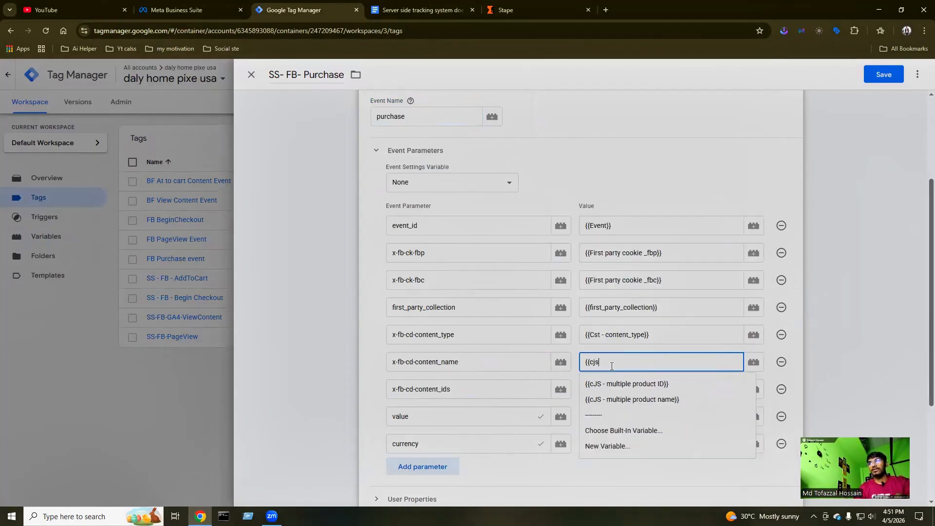
{"action": "left_click", "coordinate": [636, 397]}
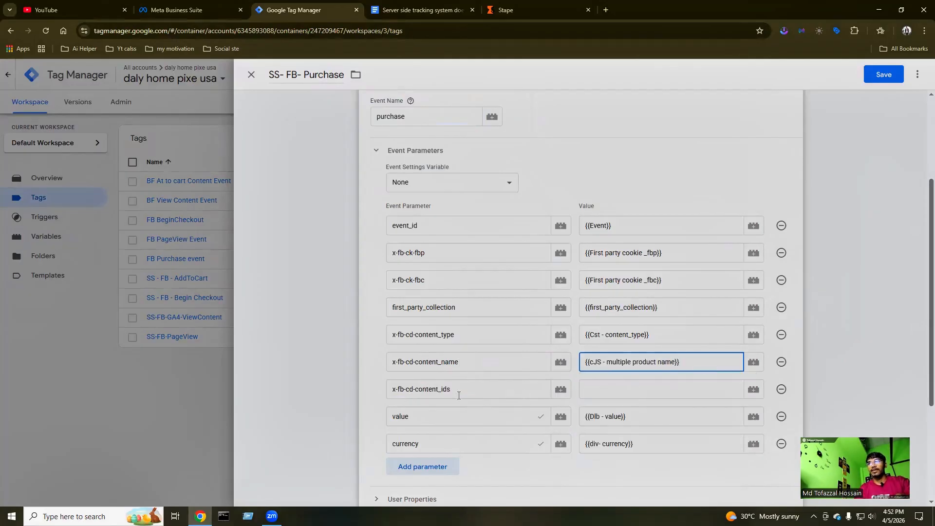
Set the x-fb-cd-content_ids parameter's value to the variable {{cJS - multiple product ID}}.
{"action": "left_click", "coordinate": [598, 393]}
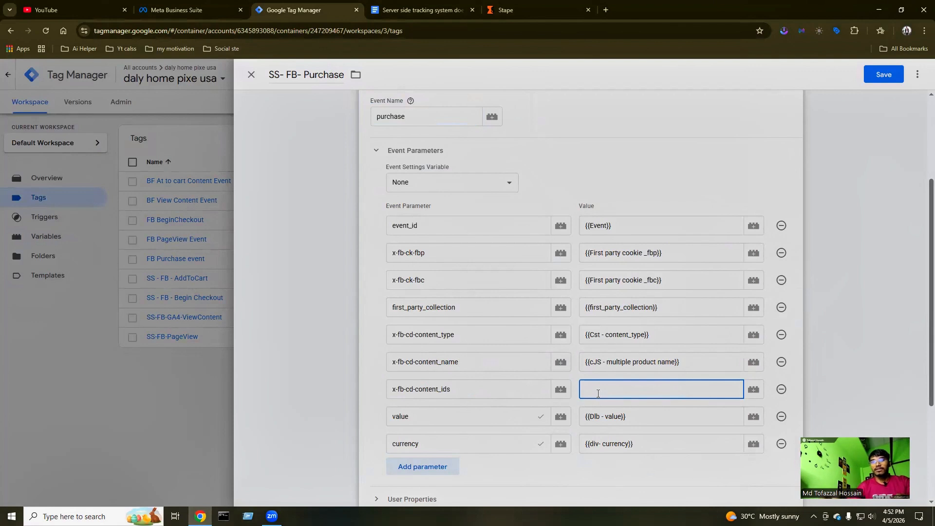
{"action": "type", "text": "{{"}
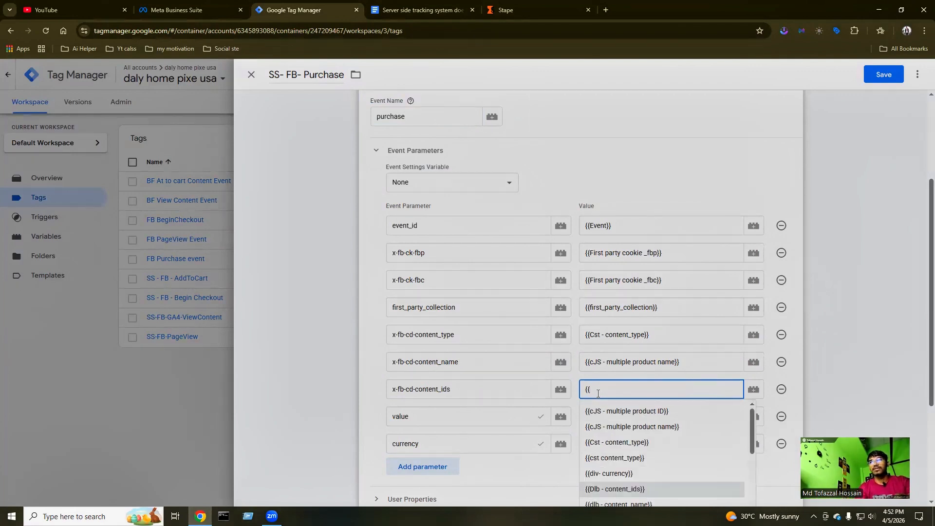
{"action": "type", "text": "cjs"}
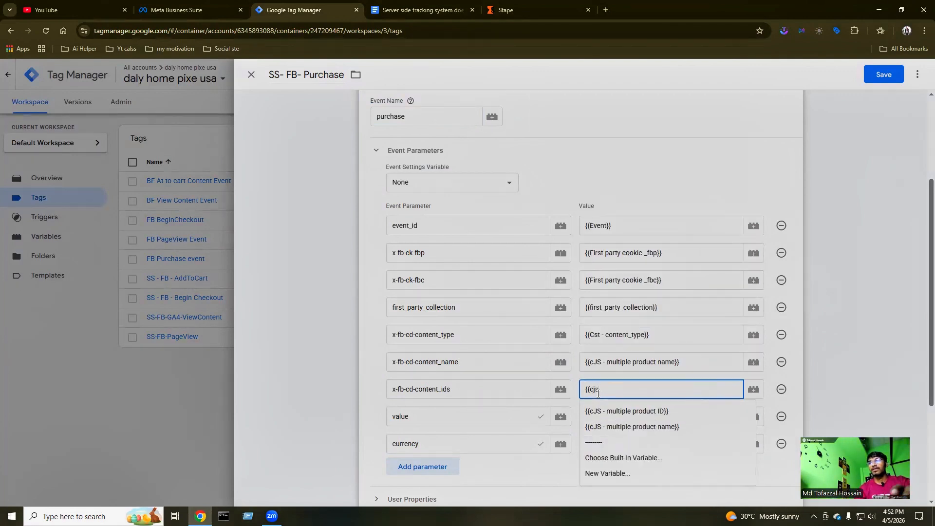
{"action": "left_click", "coordinate": [641, 410]}
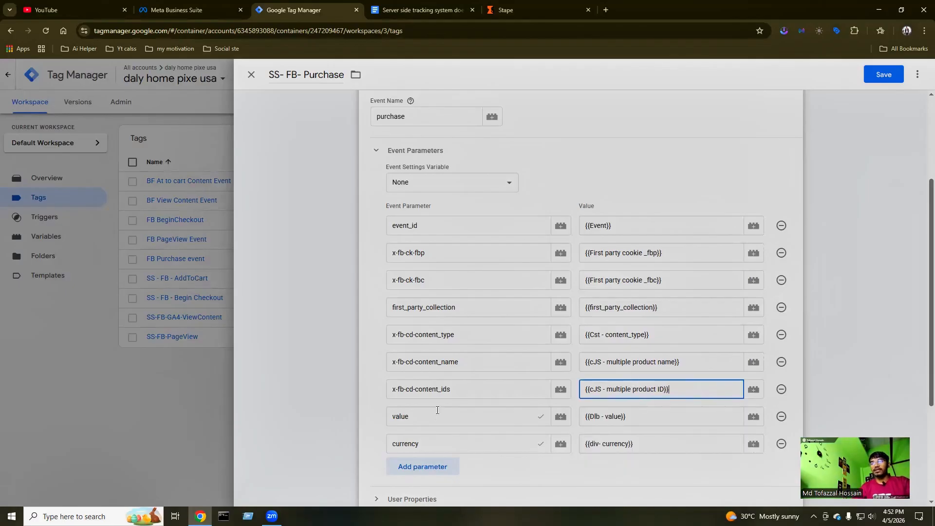
{"action": "left_click", "coordinate": [658, 417]}
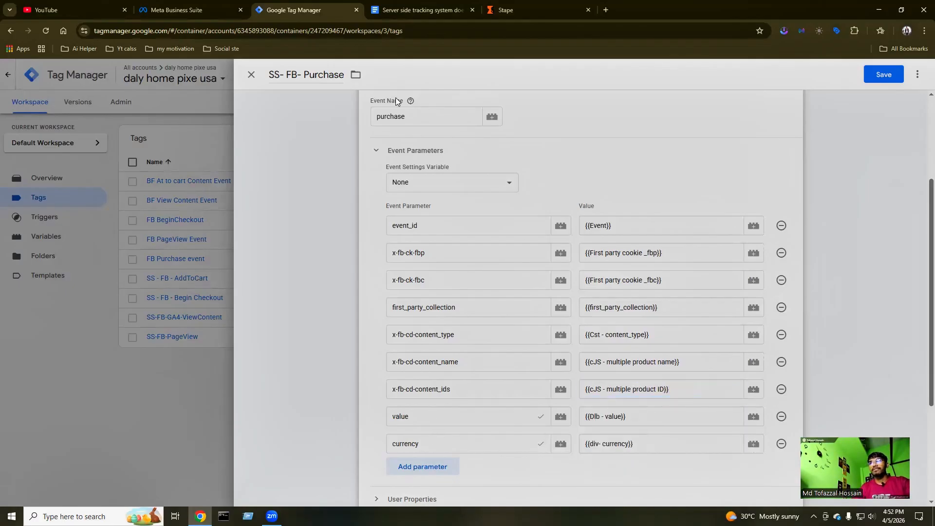
Check the Google Docs guide's value entry and replace the value parameter's variable in Google Tag Manager with {{ecommerce value}}.
{"action": "left_click", "coordinate": [389, 8]}
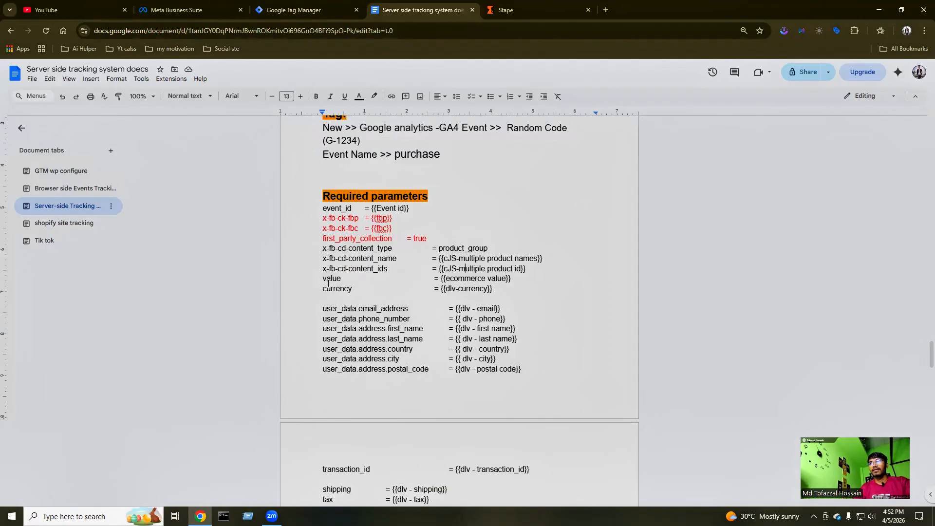
{"action": "left_click", "coordinate": [300, 15]}
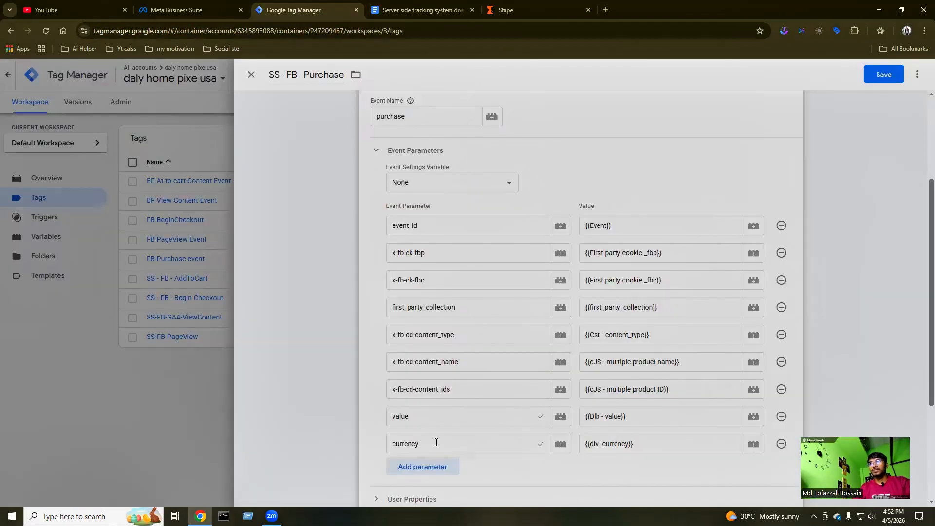
{"action": "scroll", "coordinate": [438, 371], "scroll_direction": "down", "scroll_amount": 3}
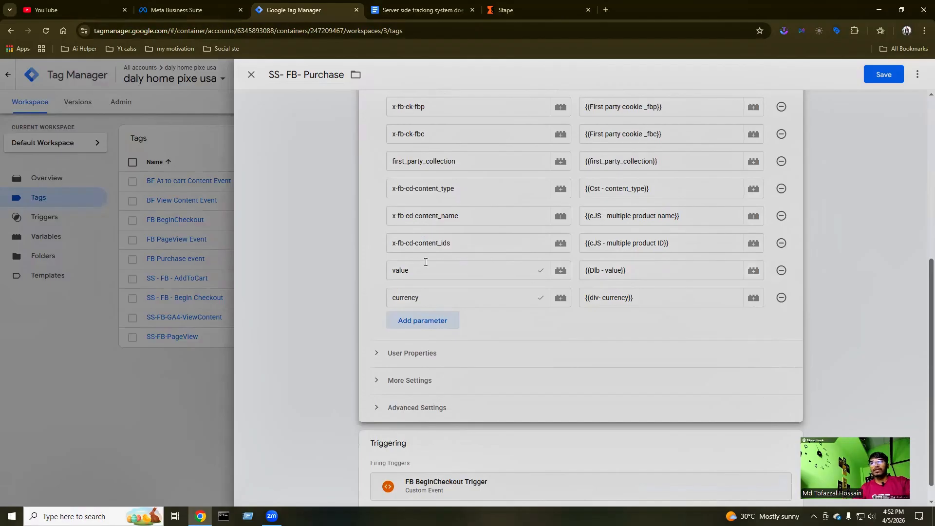
{"action": "left_click_drag", "start_coordinate": [658, 270], "coordinate": [583, 273]}
{"action": "key", "text": "BackSpace"}
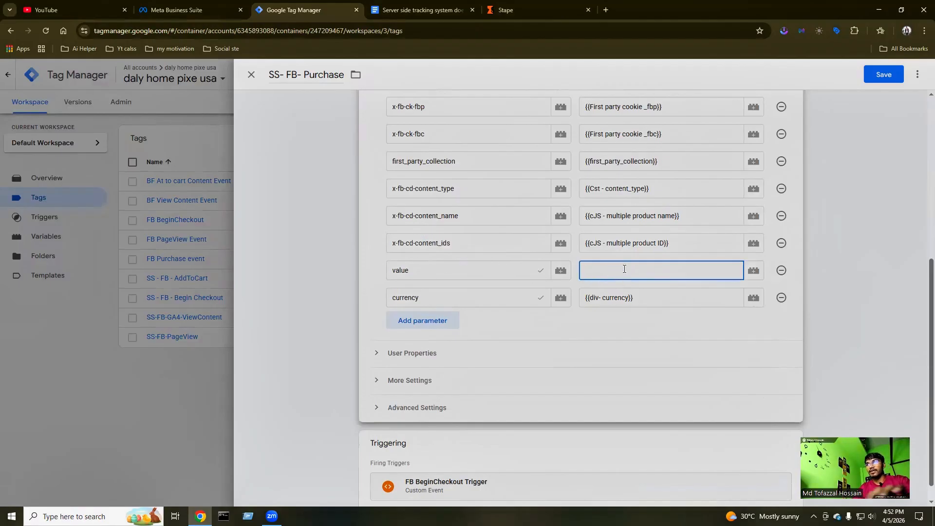
{"action": "type", "text": "{{"}
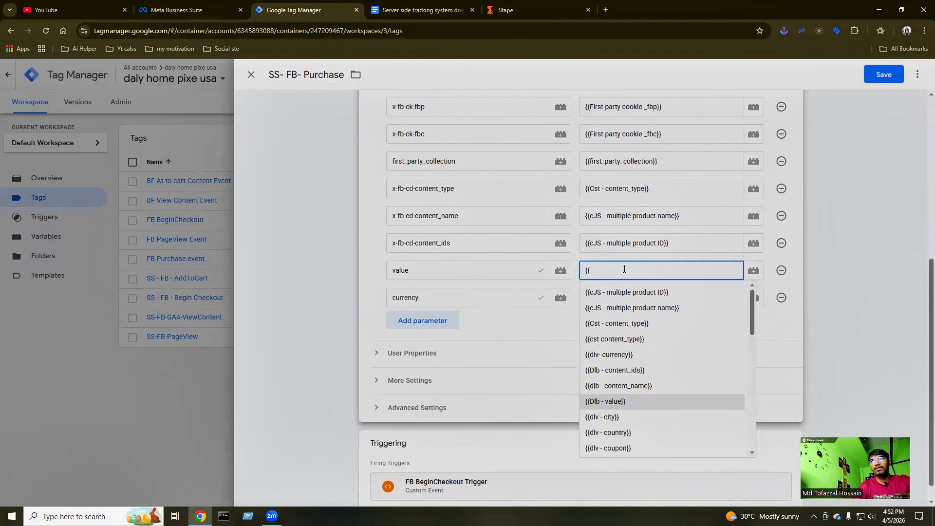
{"action": "type", "text": "val"}
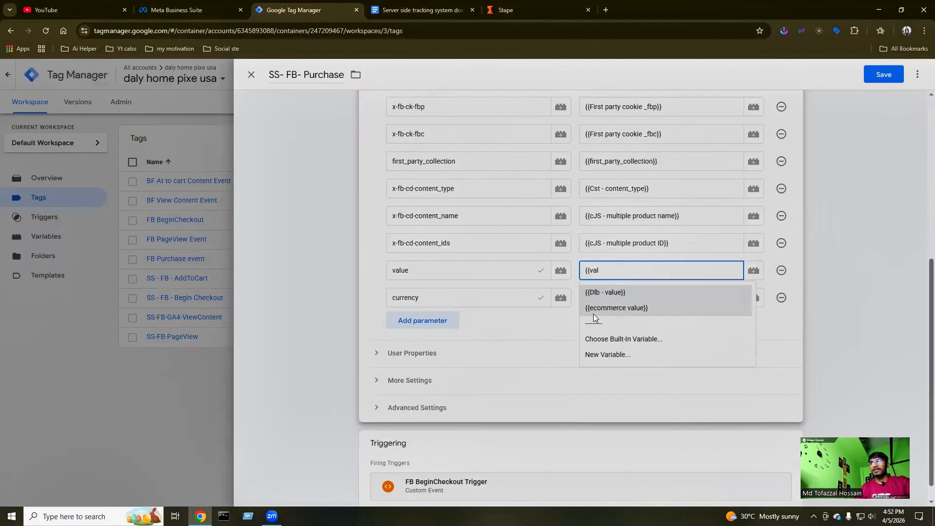
{"action": "left_click", "coordinate": [633, 310]}
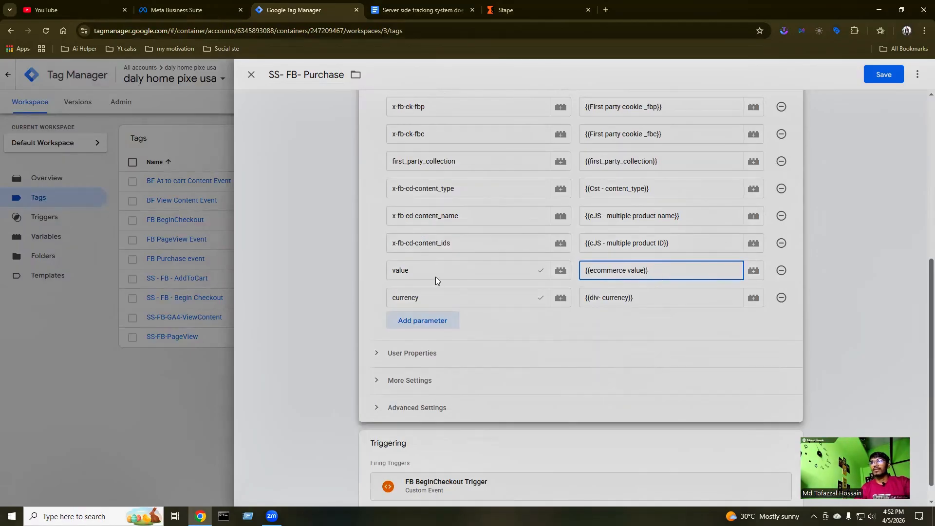
Review the tag's completed event parameters and examine the remaining user_data parameters in the Google Docs guide.
{"action": "scroll", "coordinate": [435, 277], "scroll_direction": "up", "scroll_amount": 2}
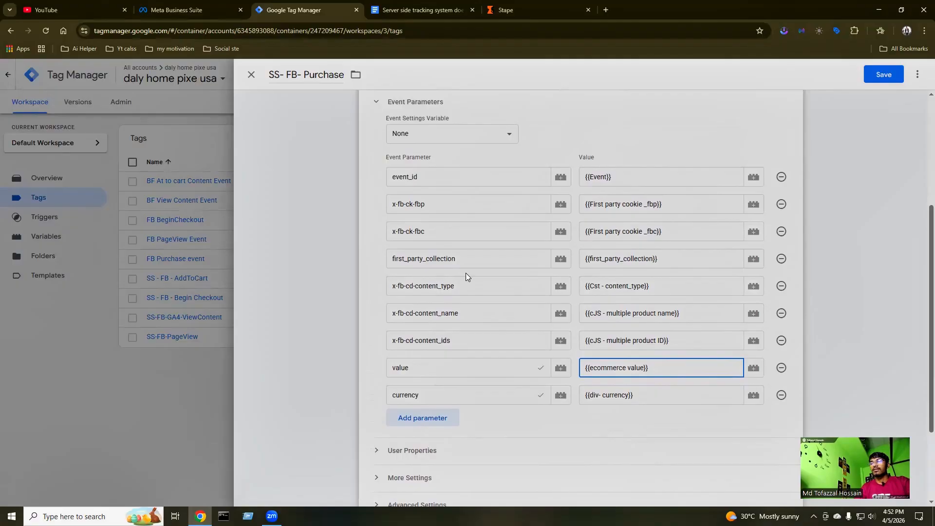
{"action": "scroll", "coordinate": [466, 272], "scroll_direction": "down", "scroll_amount": 2}
{"action": "scroll", "coordinate": [479, 287], "scroll_direction": "up", "scroll_amount": 2}
{"action": "left_click", "coordinate": [458, 381]}
{"action": "scroll", "coordinate": [430, 288], "scroll_direction": "down", "scroll_amount": 2}
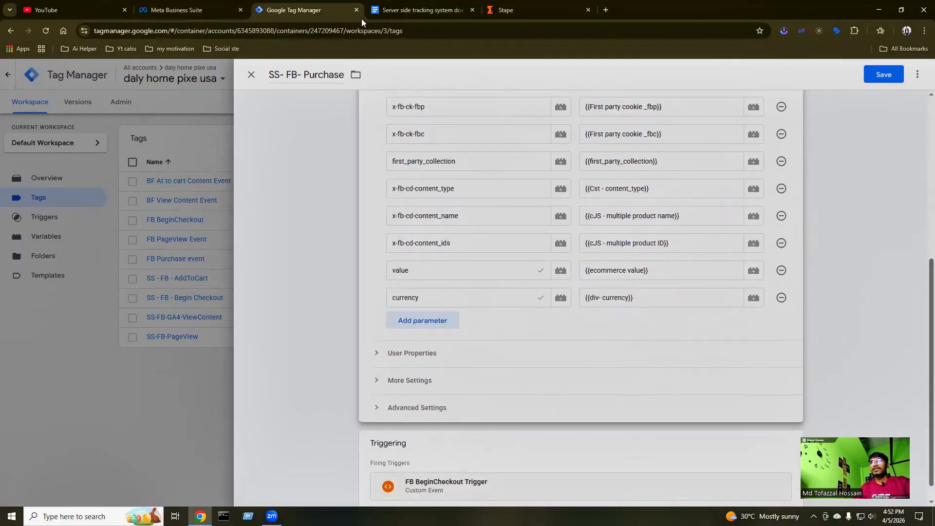
{"action": "left_click", "coordinate": [418, 9]}
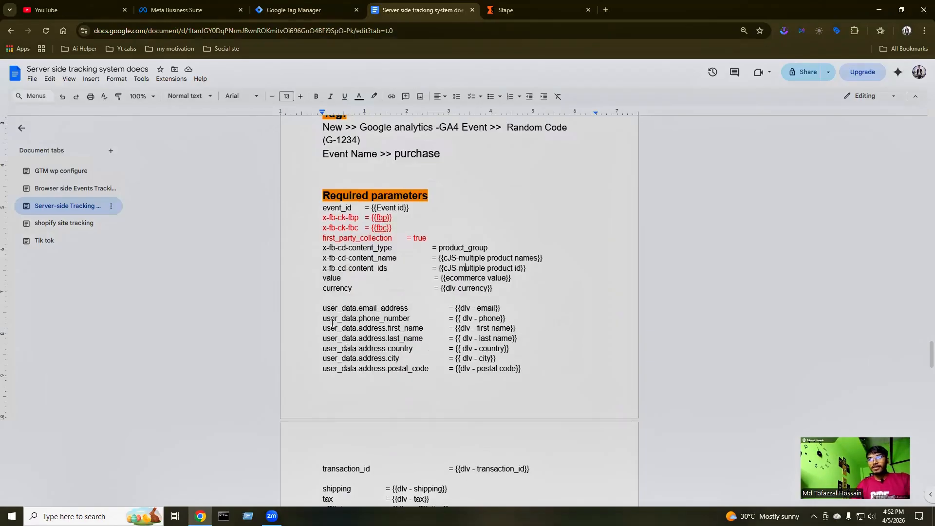
{"action": "scroll", "coordinate": [332, 323], "scroll_direction": "down", "scroll_amount": 1}
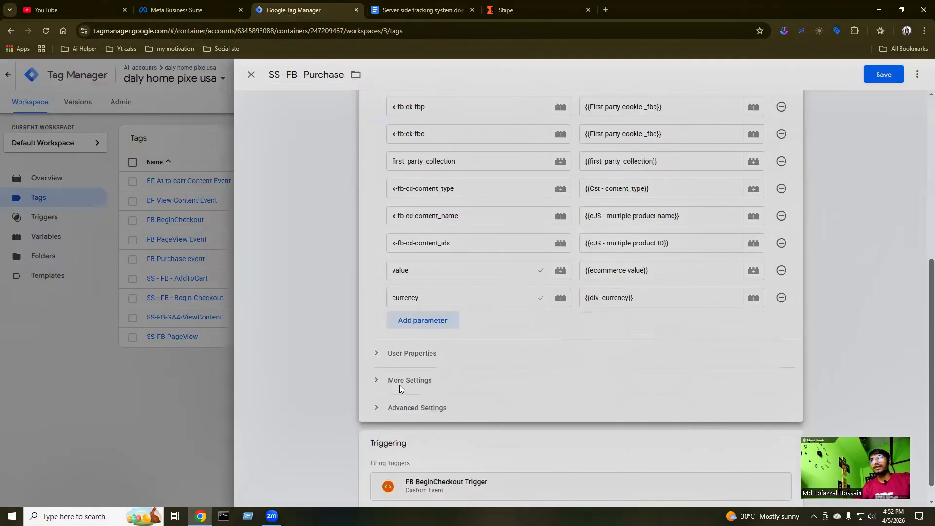
Return to Google Tag Manager and add seven empty event parameter rows below currency.
{"action": "left_click", "coordinate": [293, 10]}
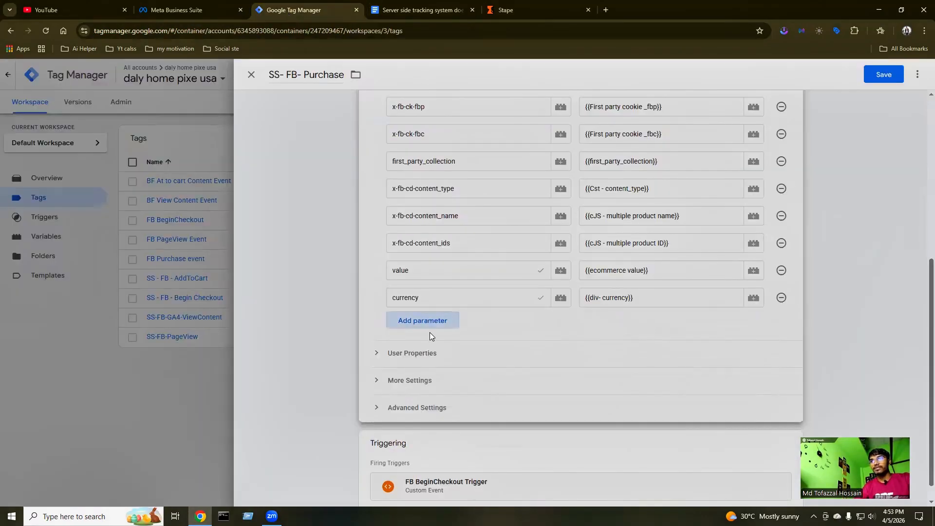
{"action": "left_click", "coordinate": [431, 323]}
{"action": "left_click", "coordinate": [420, 349]}
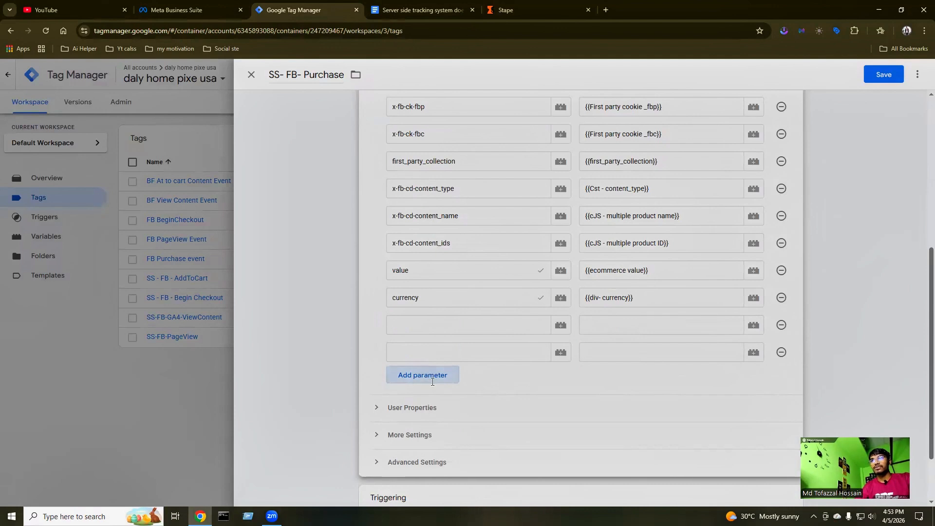
{"action": "left_click", "coordinate": [430, 375]}
{"action": "left_click", "coordinate": [435, 403]}
{"action": "left_click", "coordinate": [440, 431]}
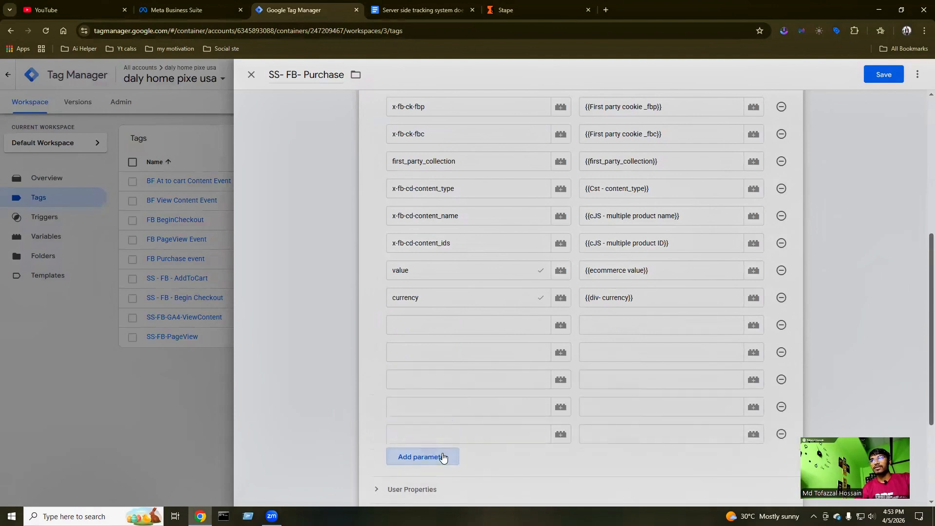
{"action": "left_click", "coordinate": [443, 456]}
{"action": "left_click", "coordinate": [438, 484]}
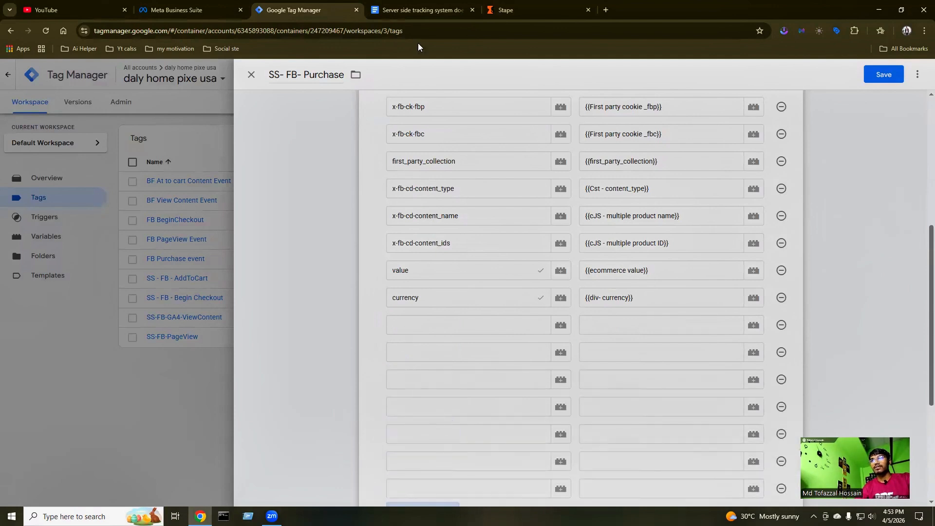
Copy user_data.email_address from the Google Docs guide and enter it as the parameter name in the first empty row in Google Tag Manager.
{"action": "left_click", "coordinate": [418, 9]}
{"action": "left_click_drag", "start_coordinate": [325, 263], "coordinate": [407, 261]}
{"action": "key", "text": "ctrl+c"}
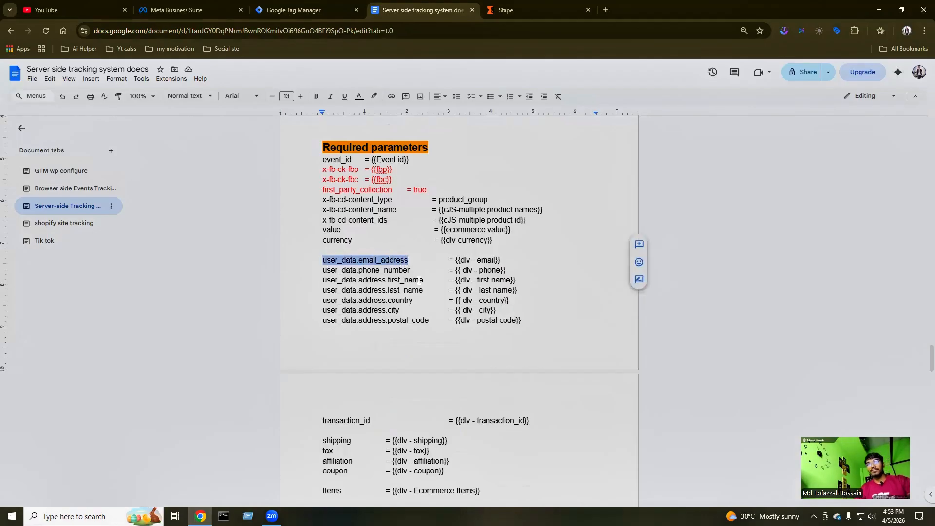
{"action": "left_click", "coordinate": [287, 10]}
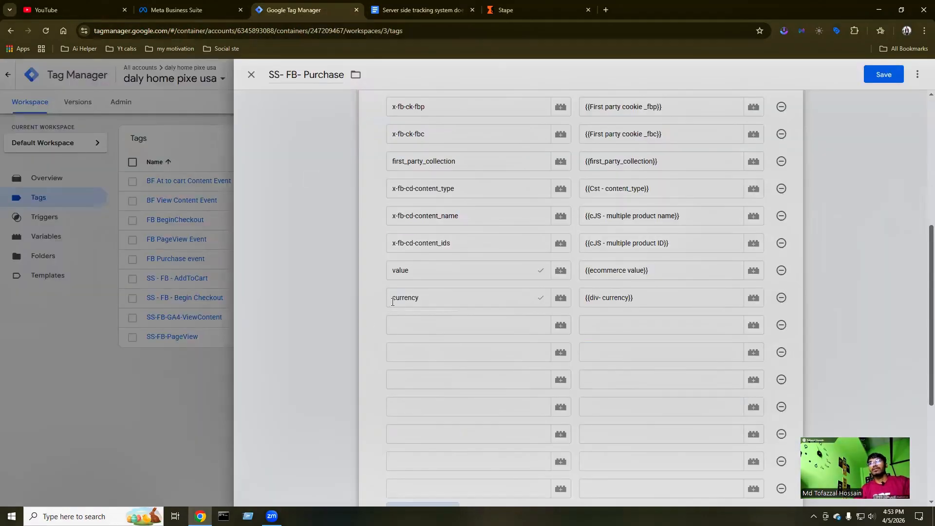
{"action": "left_click", "coordinate": [409, 325]}
{"action": "key", "text": "ctrl+v"}
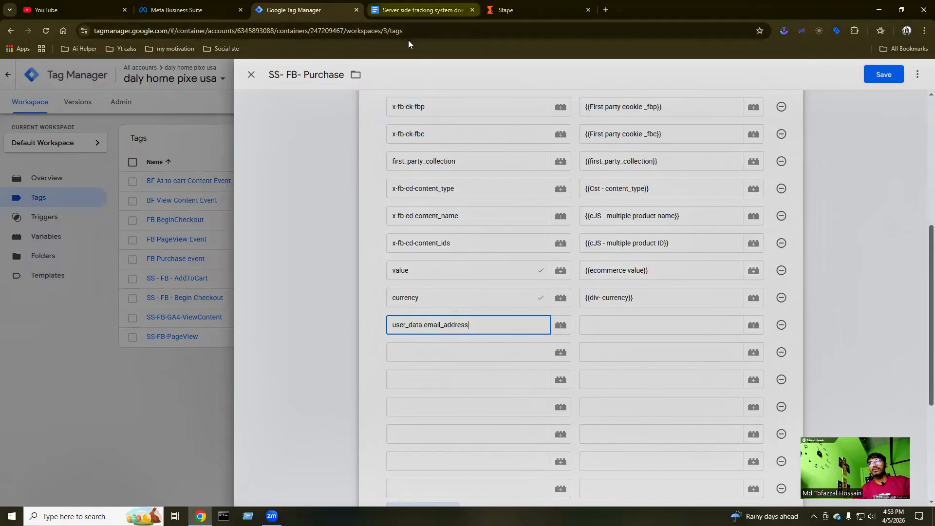
Copy the parameter name user_data.phone_number from the required parameters in the Google Docs guide.
{"action": "left_click", "coordinate": [417, 9]}
{"action": "left_click_drag", "start_coordinate": [327, 271], "coordinate": [413, 273]}
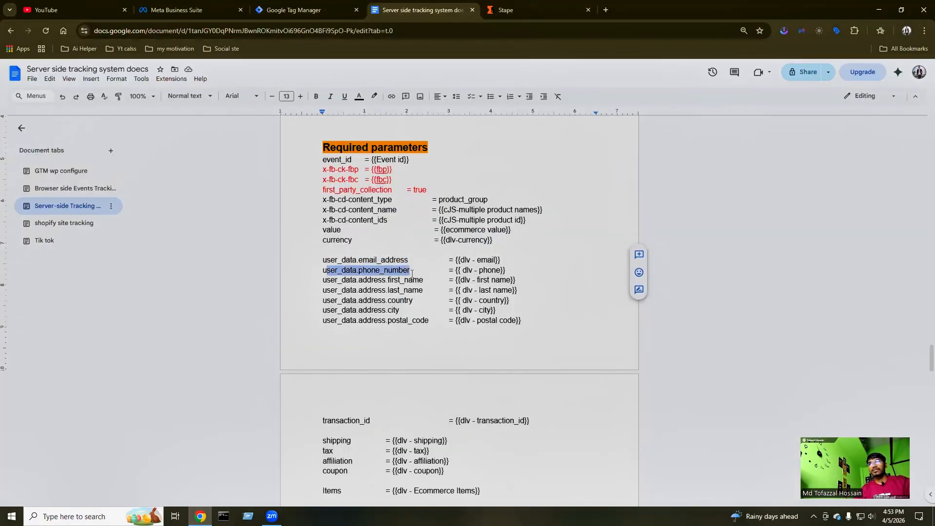
{"action": "left_click", "coordinate": [325, 270]}
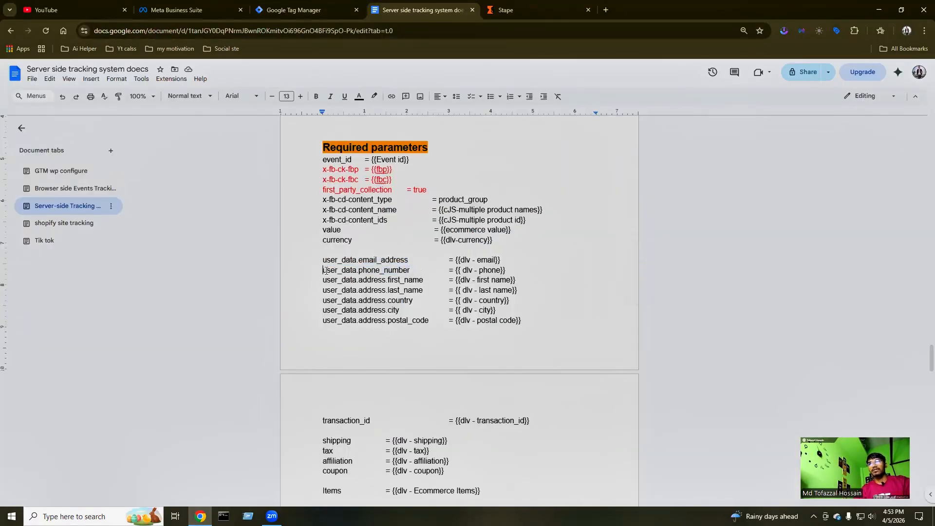
{"action": "left_click_drag", "start_coordinate": [322, 270], "coordinate": [413, 272]}
{"action": "key", "text": "ctrl+c"}
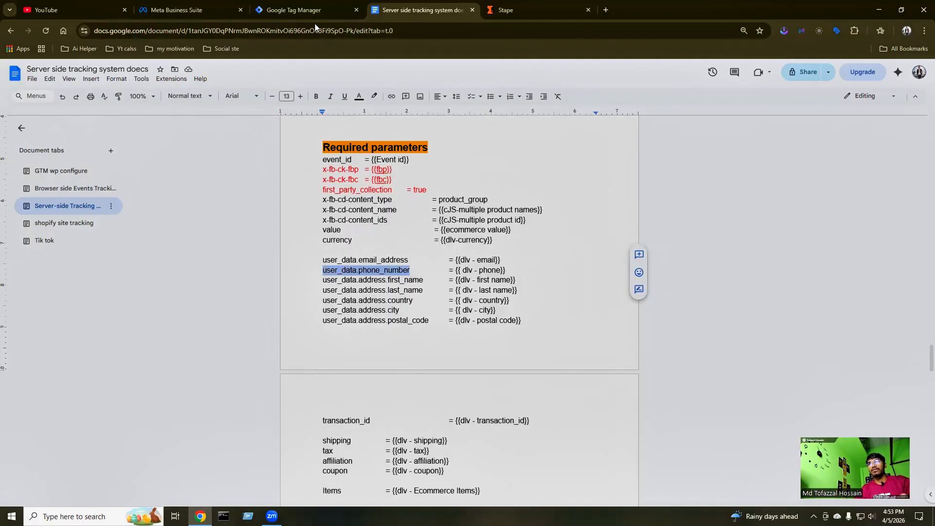
In Google Tag Manager, paste user_data.phone_number as the parameter name below user_data.email_address in the SS- FB- Purchase tag.
{"action": "left_click", "coordinate": [307, 11]}
{"action": "left_click", "coordinate": [416, 350]}
{"action": "key", "text": "ctrl+v"}
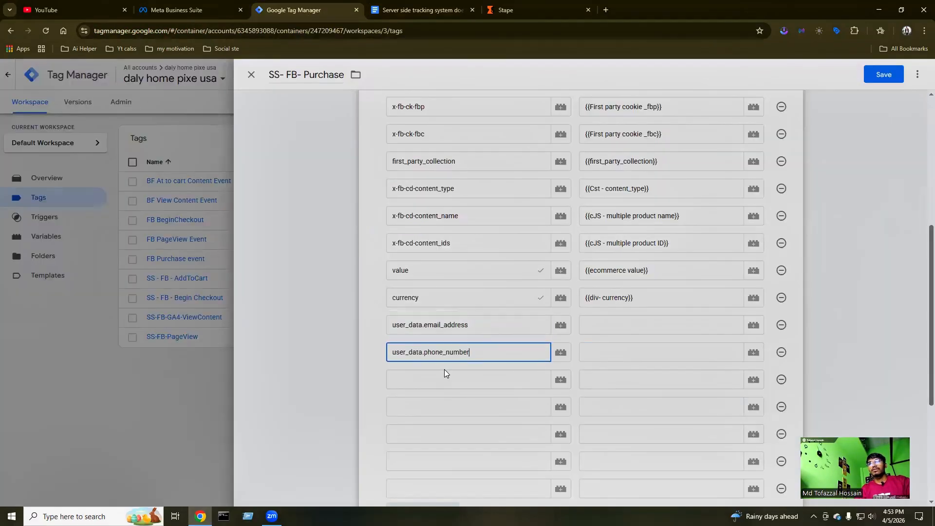
Copy user_data.address.first_name from the tracking document in Google Docs into the next empty parameter name of the Tag Manager purchase tag.
{"action": "left_click", "coordinate": [391, 7]}
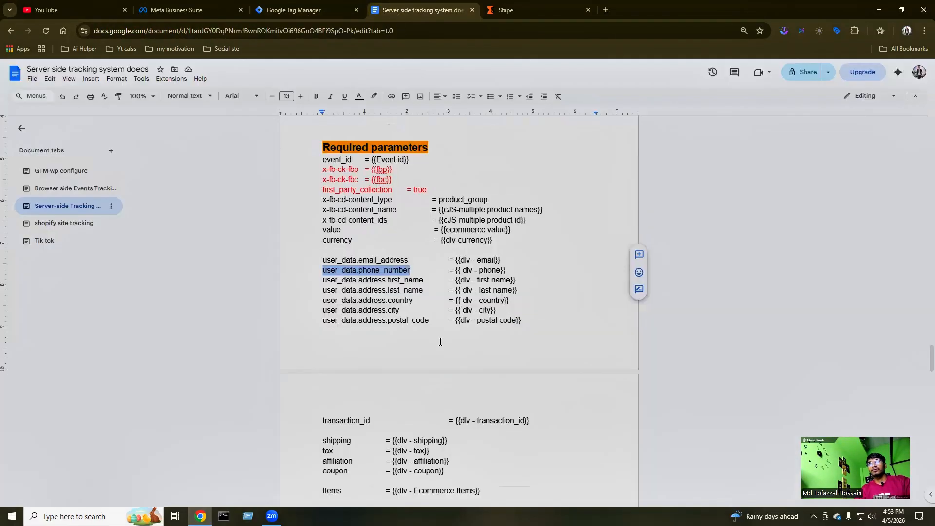
{"action": "left_click", "coordinate": [324, 280]}
{"action": "left_click_drag", "start_coordinate": [364, 282], "coordinate": [424, 283]}
{"action": "key", "text": "ctrl+c"}
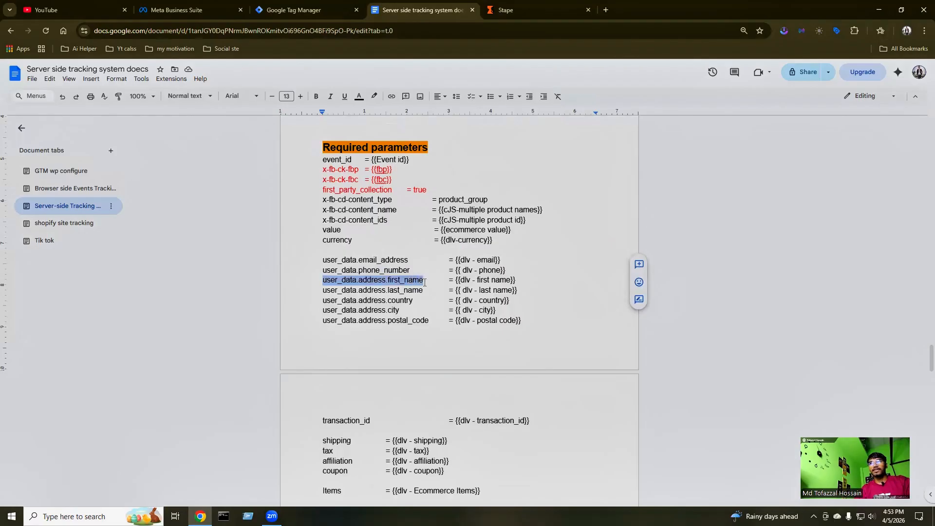
{"action": "left_click", "coordinate": [312, 9]}
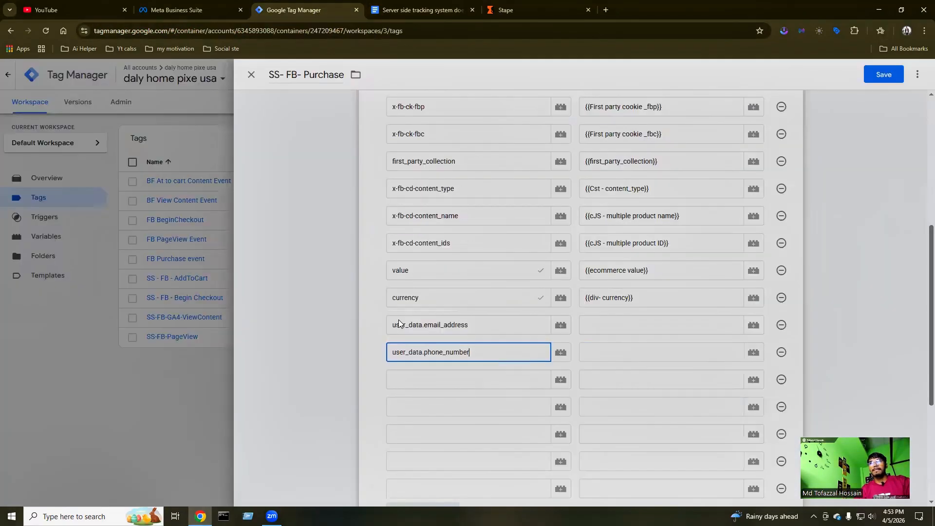
{"action": "left_click", "coordinate": [415, 373]}
{"action": "key", "text": "ctrl+v"}
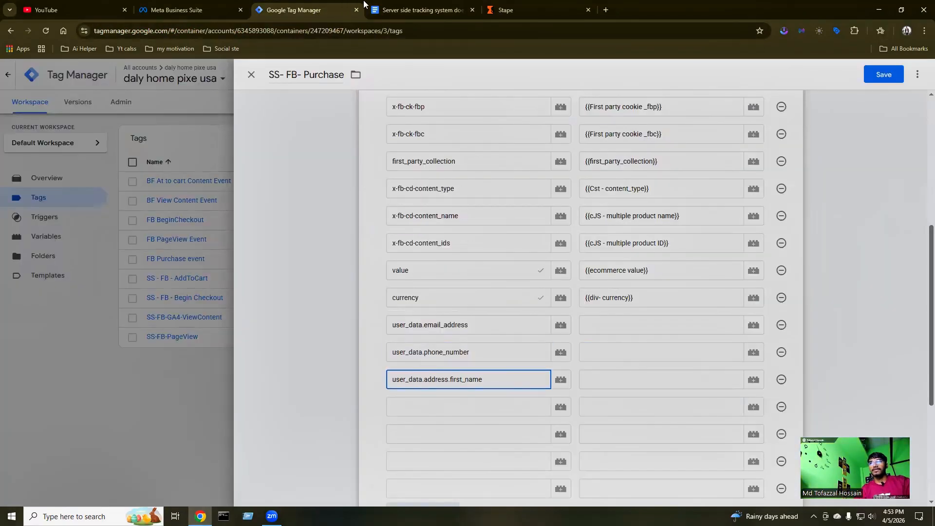
Copy user_data.address.last_name from the Google Docs parameter list into the parameter name below first_name in the Tag Manager tag.
{"action": "left_click", "coordinate": [398, 10]}
{"action": "left_click", "coordinate": [324, 291]}
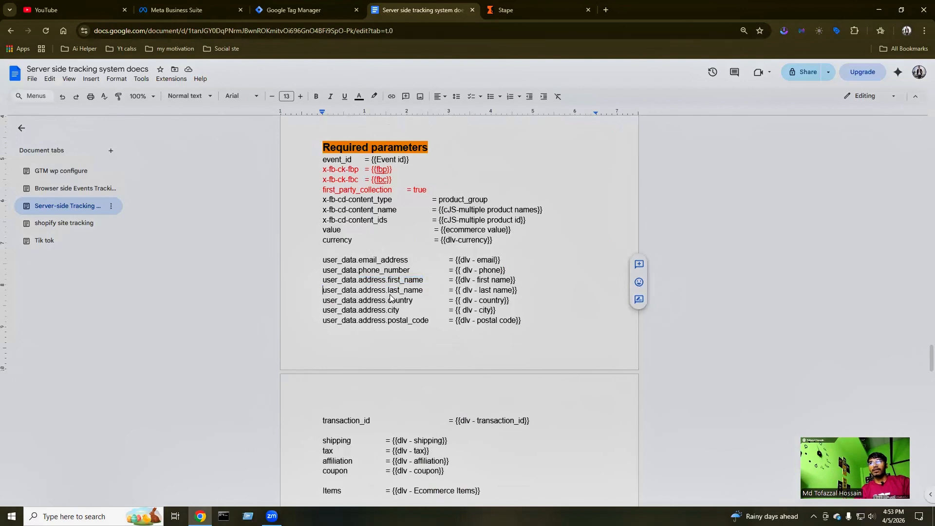
{"action": "left_click", "coordinate": [418, 294], "text": "shift"}
{"action": "key", "text": "ctrl+c"}
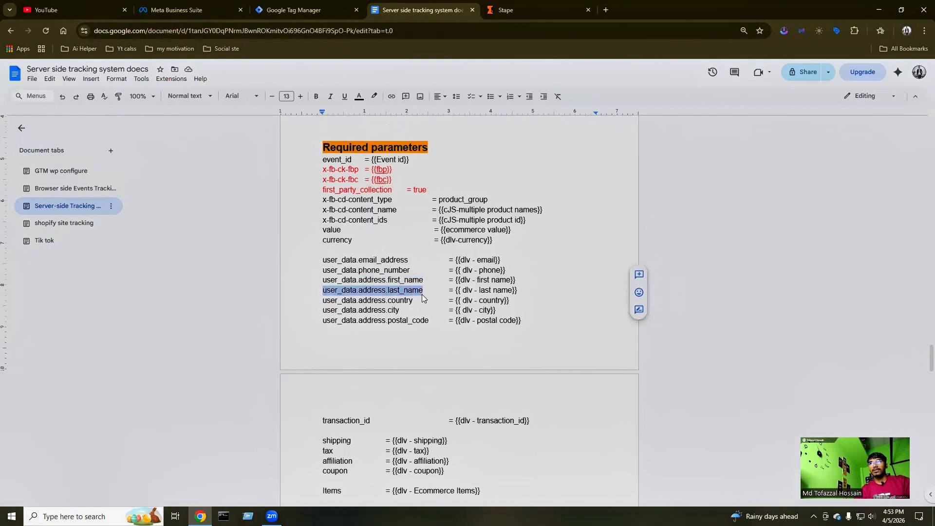
{"action": "left_click", "coordinate": [301, 10]}
{"action": "left_click", "coordinate": [404, 410]}
{"action": "key", "text": "ctrl+v"}
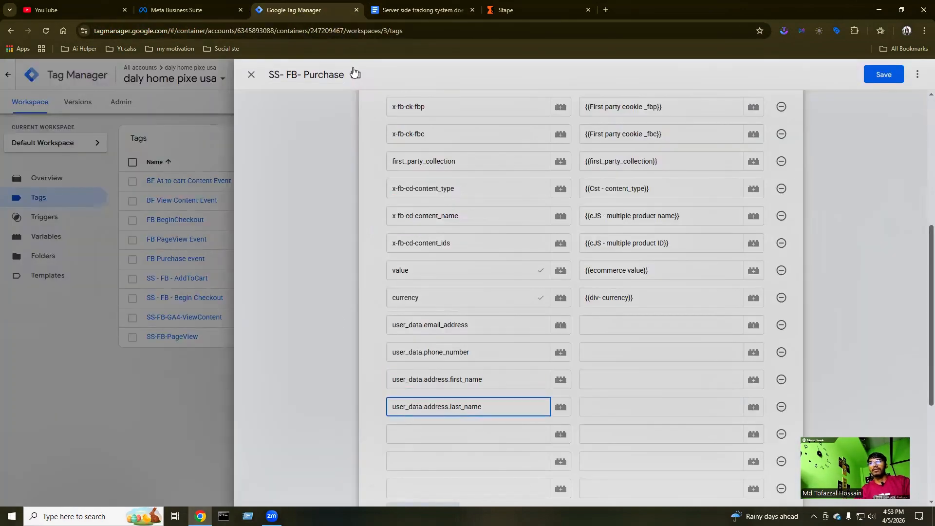
Copy user_data.address.country from the Google Docs parameter list into the parameter name below last_name in the Tag Manager tag.
{"action": "left_click", "coordinate": [393, 11]}
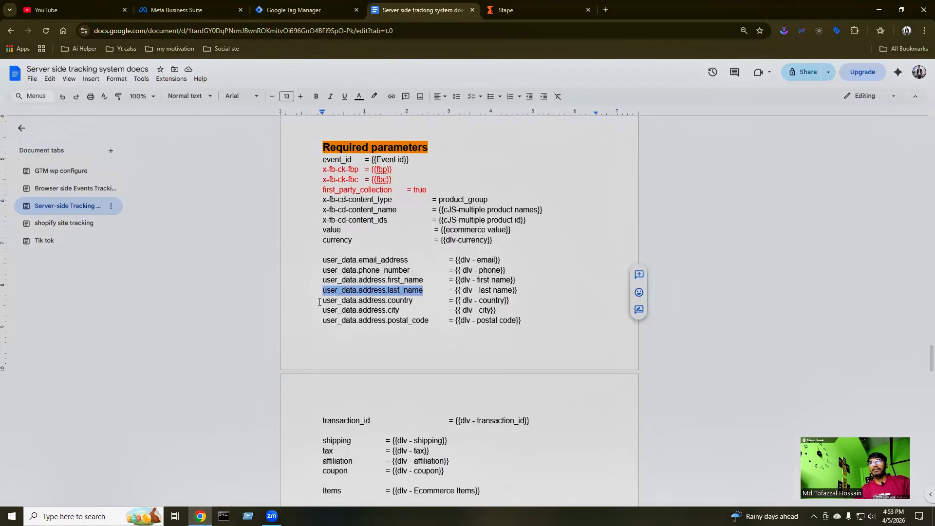
{"action": "left_click_drag", "start_coordinate": [321, 300], "coordinate": [413, 303]}
{"action": "key", "text": "ctrl+c"}
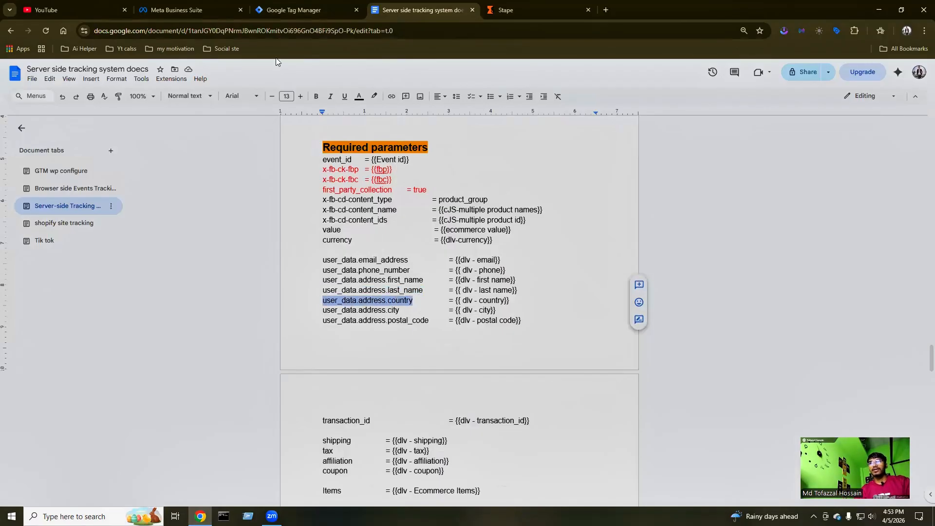
{"action": "left_click", "coordinate": [299, 8]}
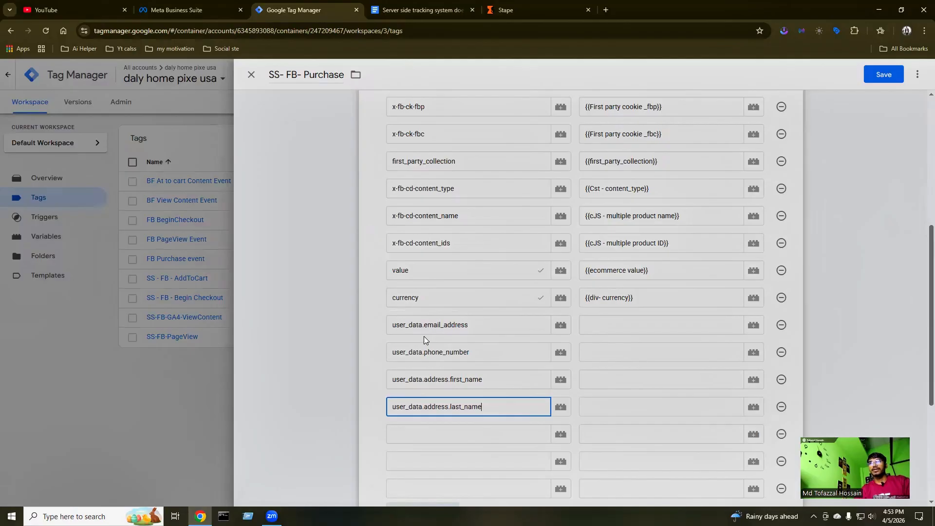
{"action": "left_click", "coordinate": [423, 432]}
{"action": "key", "text": "ctrl+v"}
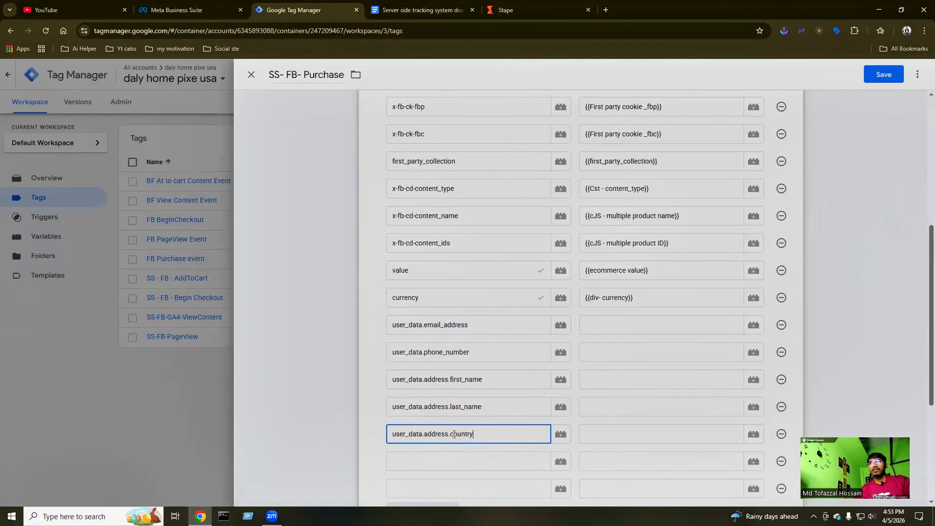
Copy user_data.address.city from the Google Docs parameter list into the parameter name below country in the Tag Manager tag.
{"action": "left_click", "coordinate": [393, 11]}
{"action": "left_click_drag", "start_coordinate": [322, 310], "coordinate": [399, 311]}
{"action": "key", "text": "ctrl+c"}
{"action": "left_click", "coordinate": [298, 9]}
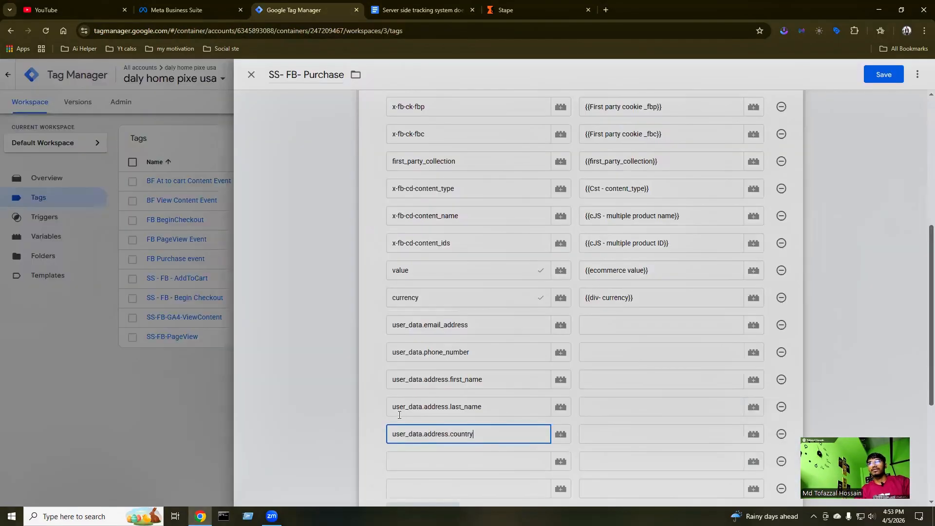
{"action": "left_click", "coordinate": [419, 464]}
{"action": "key", "text": "ctrl+v"}
{"action": "scroll", "coordinate": [405, 428], "scroll_direction": "down", "scroll_amount": 2}
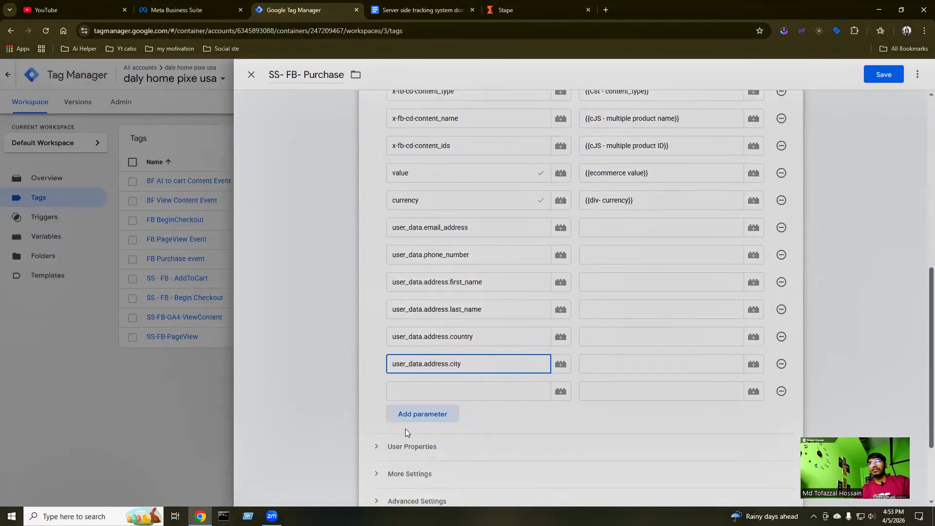
Copy user_data.address.postal_code from the Google Docs parameter list into the last empty parameter name in the Tag Manager tag.
{"action": "left_click", "coordinate": [389, 10]}
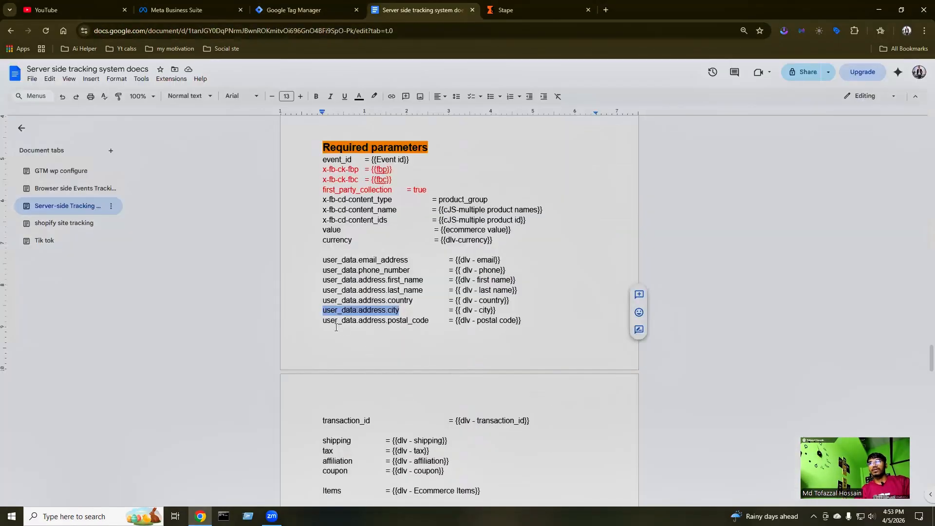
{"action": "left_click_drag", "start_coordinate": [322, 320], "coordinate": [426, 324]}
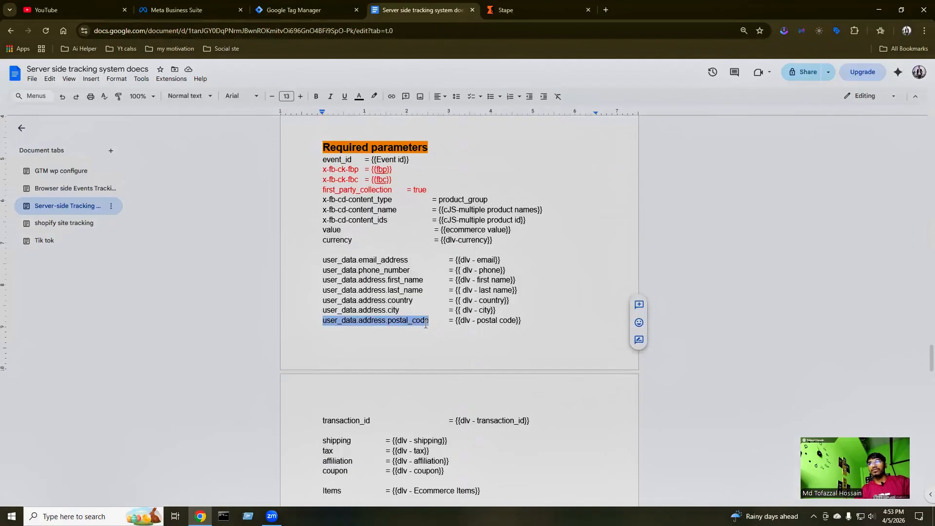
{"action": "left_click", "coordinate": [290, 14]}
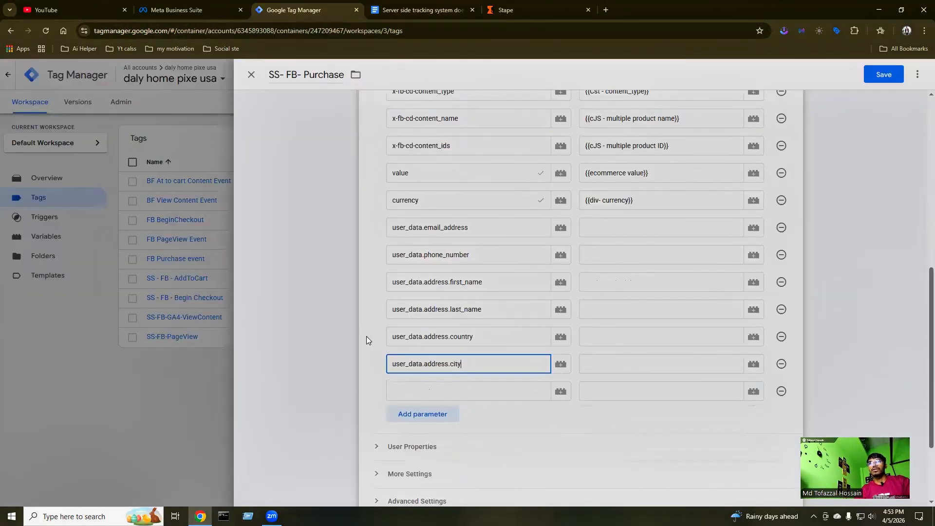
{"action": "left_click", "coordinate": [413, 389]}
{"action": "key", "text": "ctrl+v"}
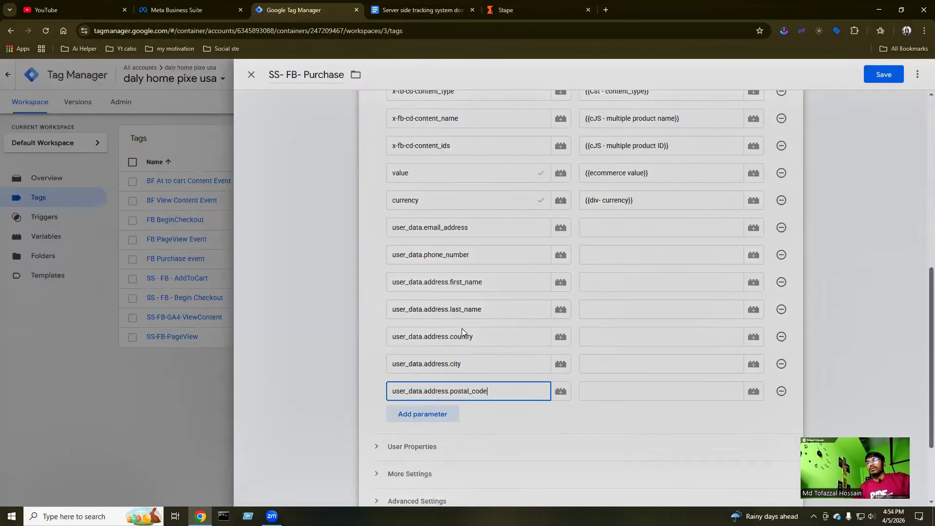
{"action": "scroll", "coordinate": [463, 328], "scroll_direction": "down", "scroll_amount": 1}
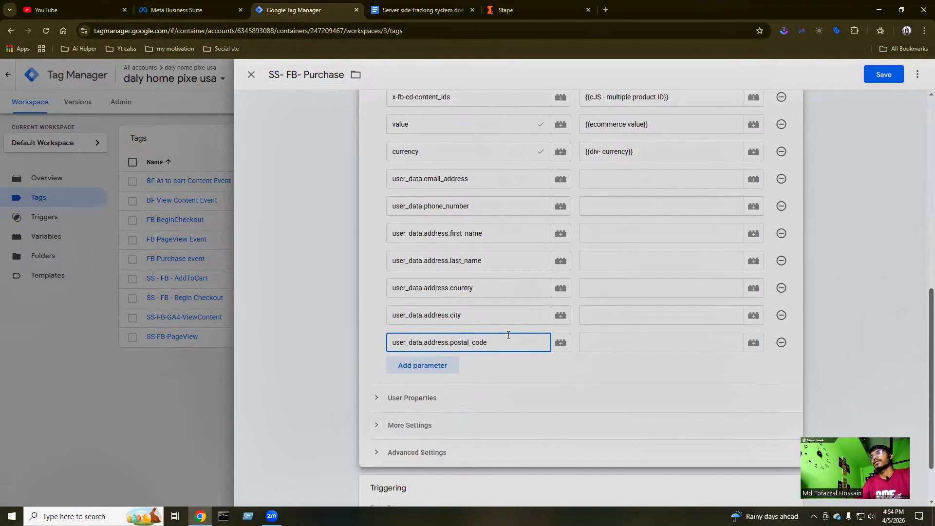
{"action": "scroll", "coordinate": [450, 307], "scroll_direction": "up", "scroll_amount": 1}
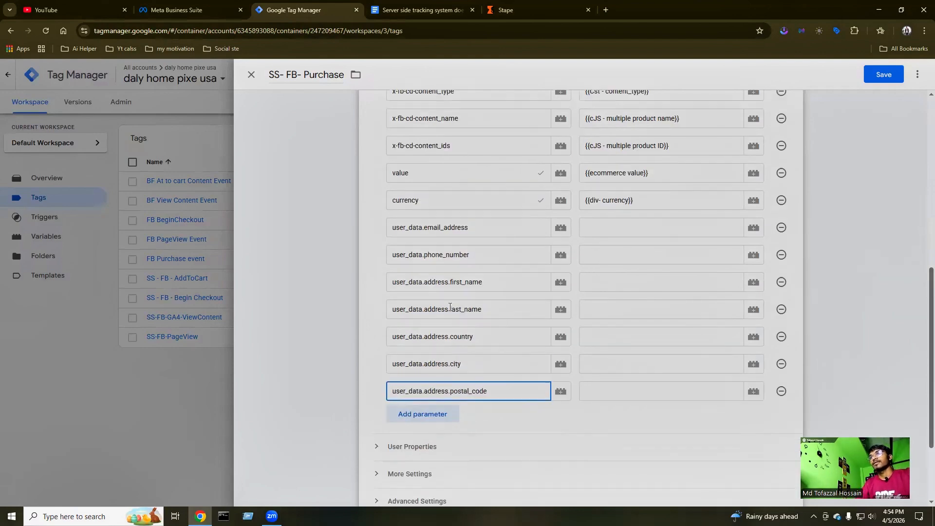
Add a new parameter row to the Tag Manager purchase tag and name it transaction_id, copied from the Google Docs list.
{"action": "left_click", "coordinate": [612, 226]}
{"action": "left_click", "coordinate": [419, 10]}
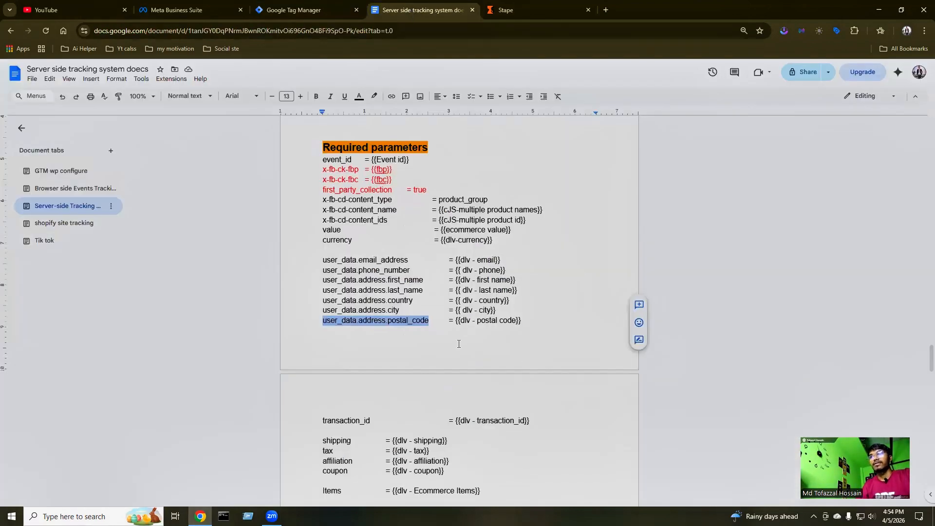
{"action": "scroll", "coordinate": [411, 367], "scroll_direction": "down", "scroll_amount": 2}
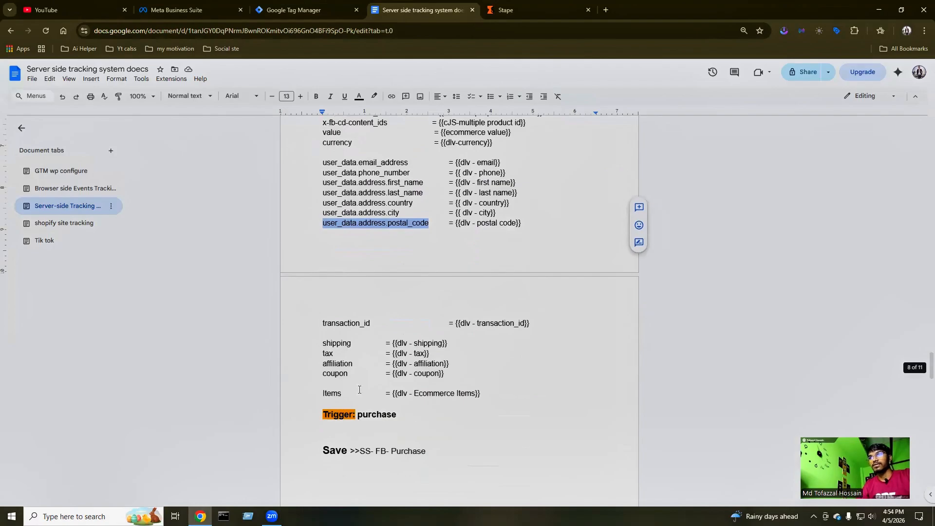
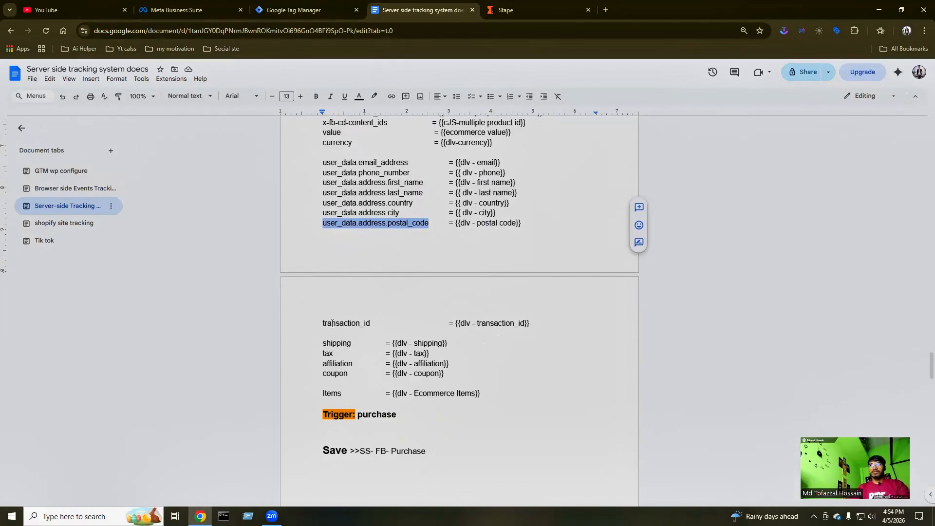
{"action": "left_click_drag", "start_coordinate": [321, 324], "coordinate": [374, 324]}
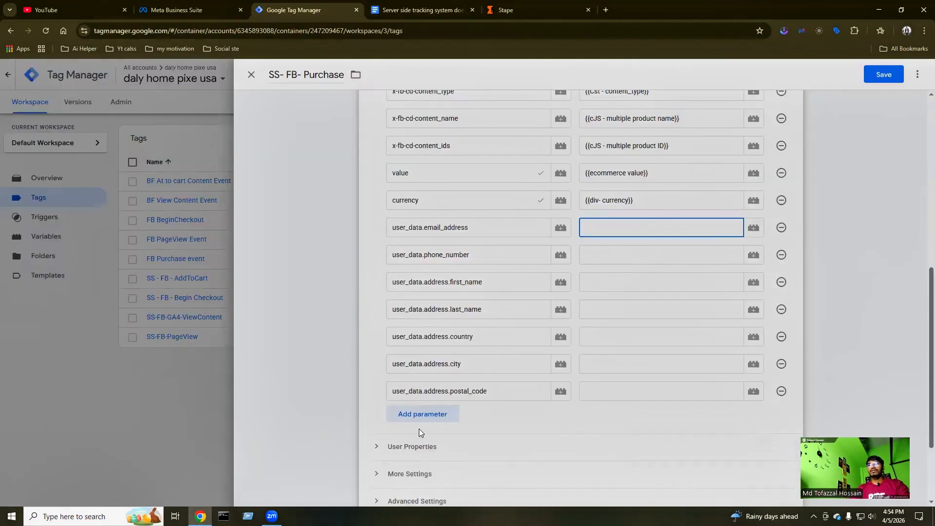
{"action": "left_click", "coordinate": [413, 418]}
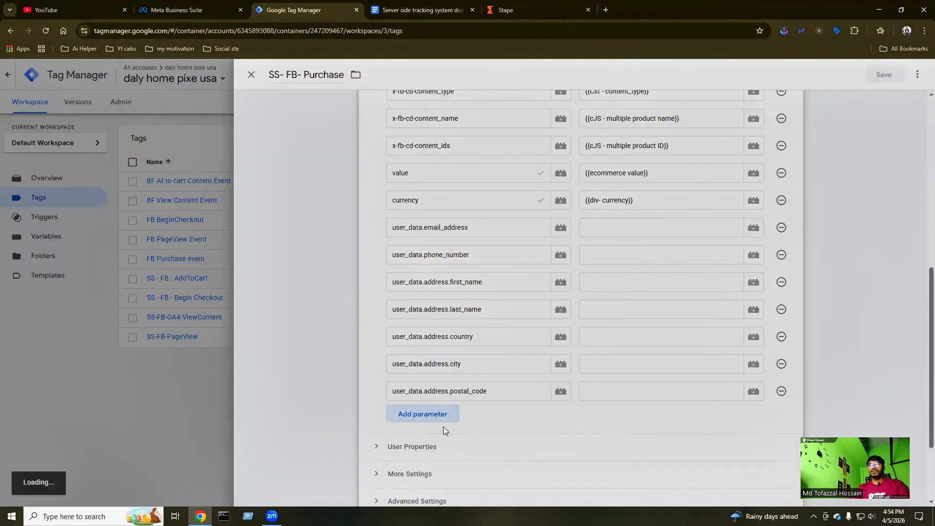
{"action": "left_click", "coordinate": [433, 420]}
{"action": "type", "text": "transaction_id"}
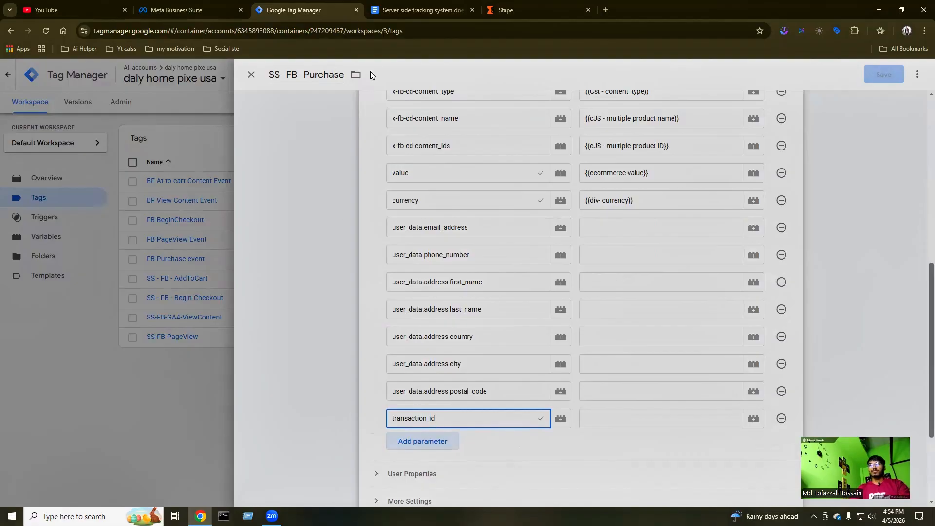
Copy shipping from the Google Docs list and add it as a new parameter name below transaction_id in the Tag Manager tag.
{"action": "left_click", "coordinate": [419, 9]}
{"action": "left_click_drag", "start_coordinate": [323, 343], "coordinate": [353, 344]}
{"action": "key", "text": "ctrl+c"}
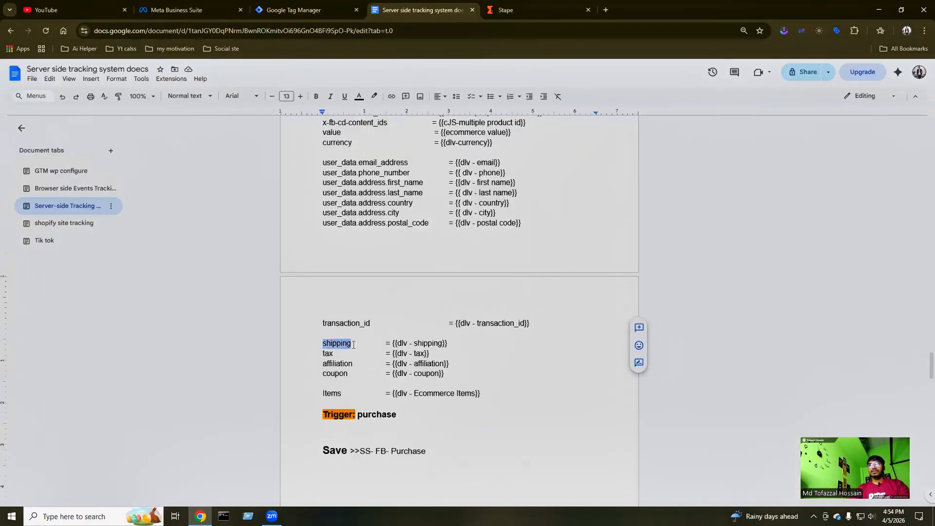
{"action": "left_click", "coordinate": [311, 10]}
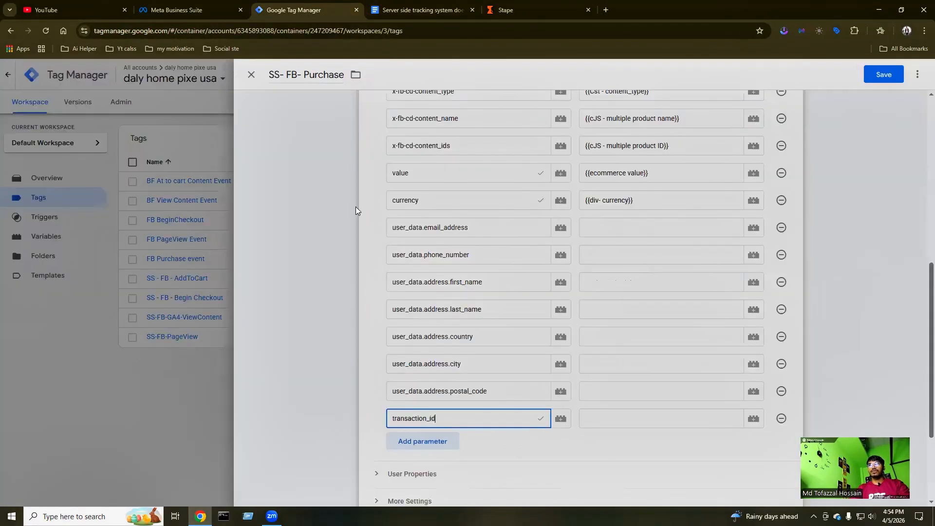
{"action": "left_click", "coordinate": [400, 441]}
{"action": "left_click", "coordinate": [400, 439]}
{"action": "key", "text": "ctrl+v"}
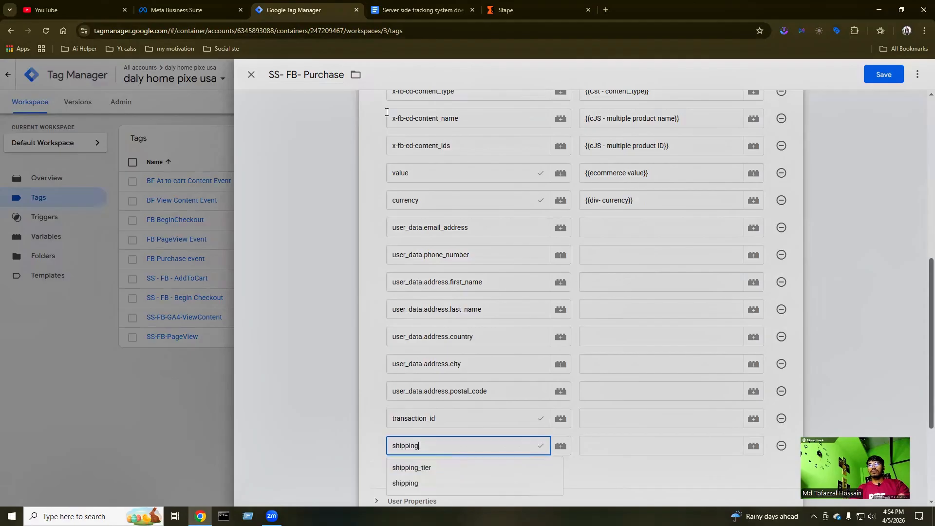
Copy tax from the Google Docs list and add it as a new parameter name below shipping in the Tag Manager tag.
{"action": "left_click", "coordinate": [401, 8]}
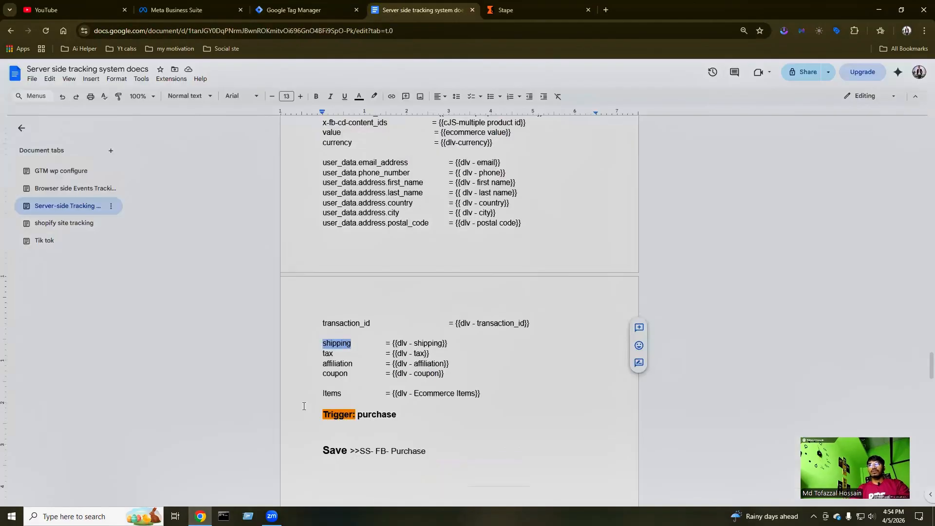
{"action": "double_click", "coordinate": [328, 353]}
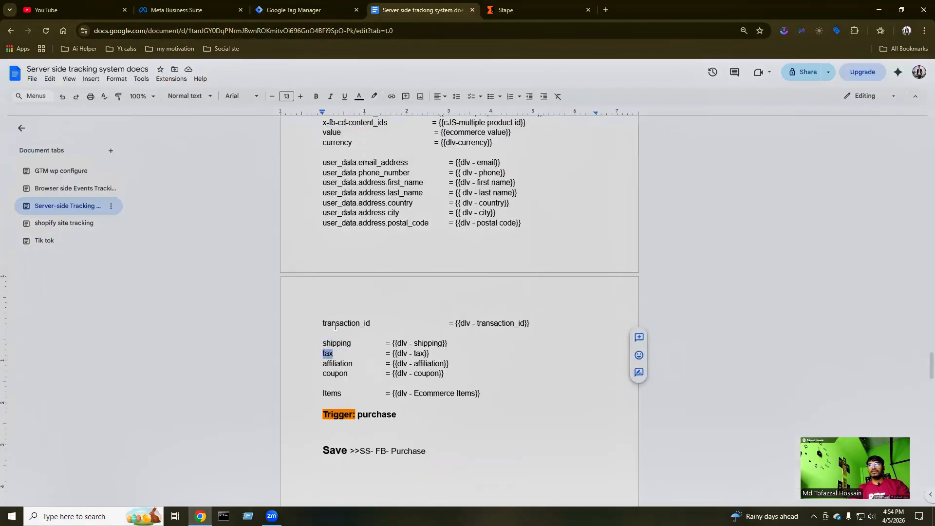
{"action": "left_click", "coordinate": [292, 10]}
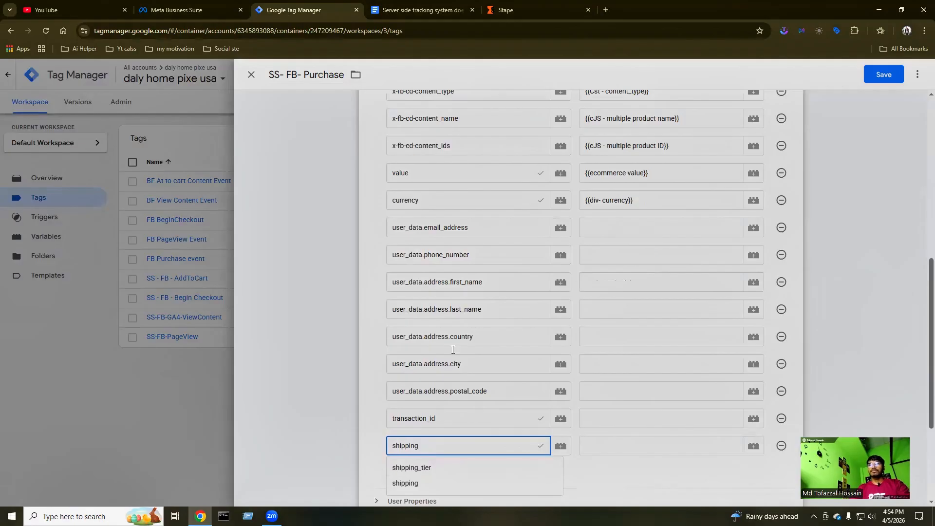
{"action": "scroll", "coordinate": [599, 320], "scroll_direction": "down", "scroll_amount": 3}
{"action": "left_click", "coordinate": [598, 302]}
{"action": "left_click", "coordinate": [431, 322]}
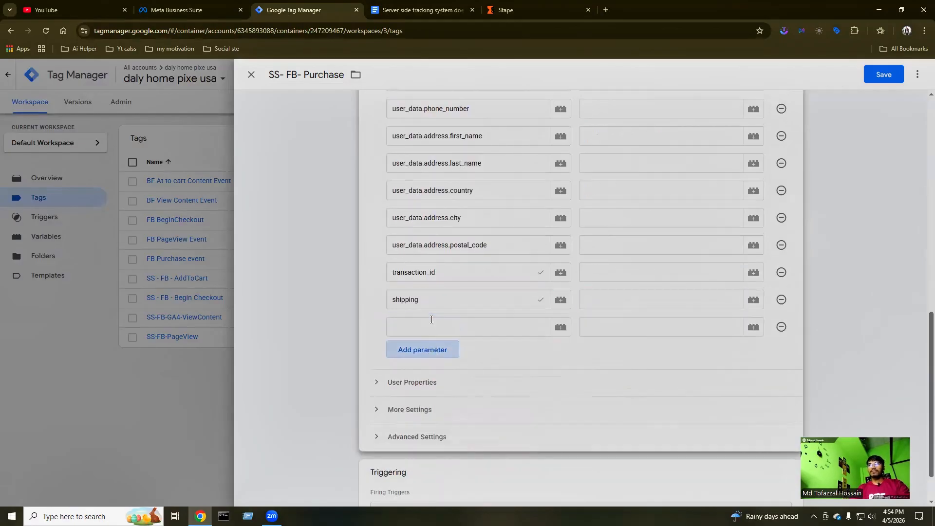
{"action": "left_click", "coordinate": [417, 328]}
{"action": "type", "text": "tax"}
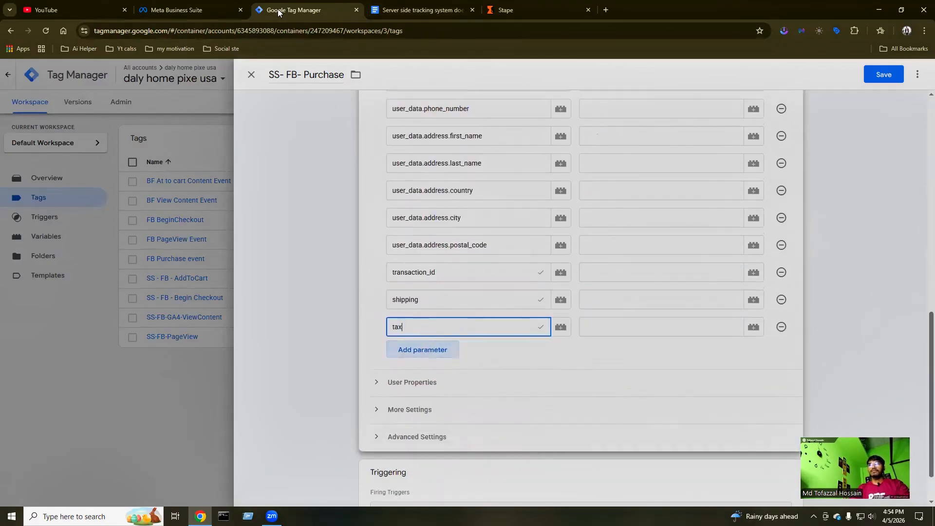
Copy coupon from the Google Docs list and add it as a new parameter name below tax in the Tag Manager tag.
{"action": "left_click", "coordinate": [412, 10]}
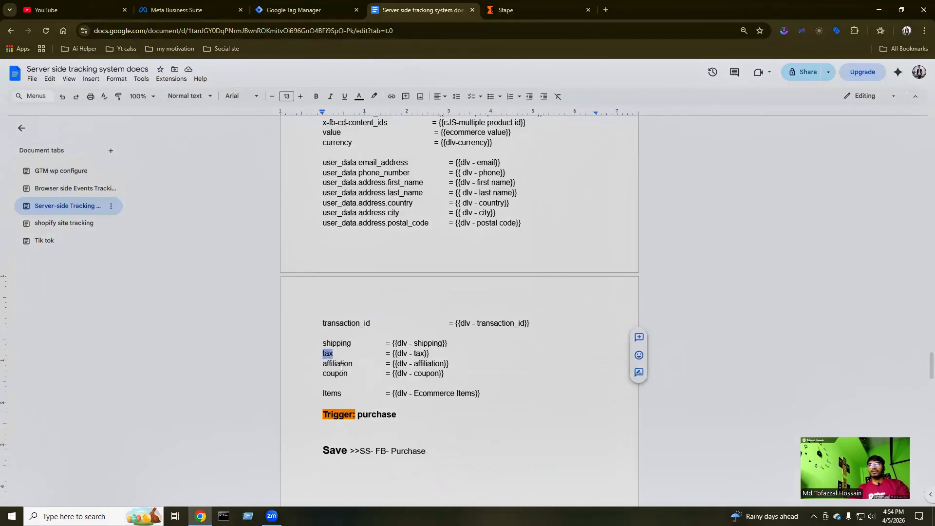
{"action": "left_click_drag", "start_coordinate": [323, 374], "coordinate": [348, 374]}
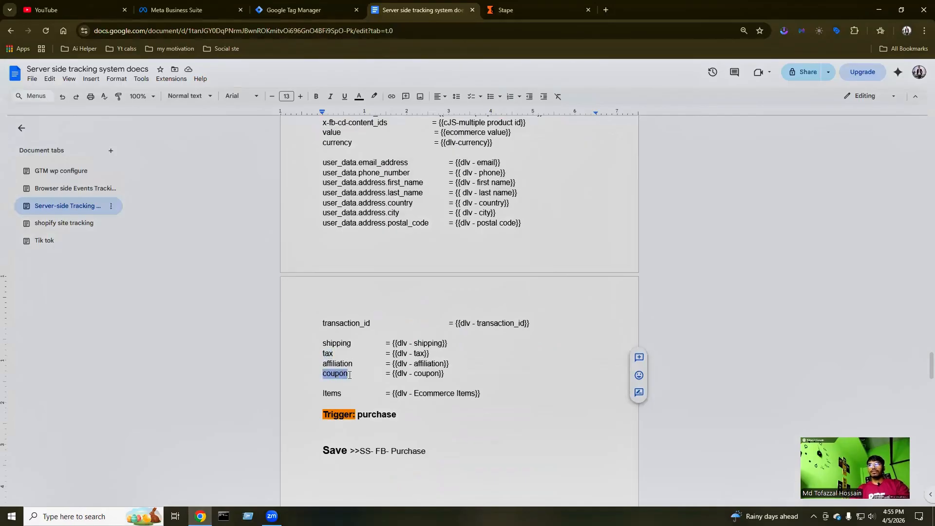
{"action": "left_click", "coordinate": [353, 6]}
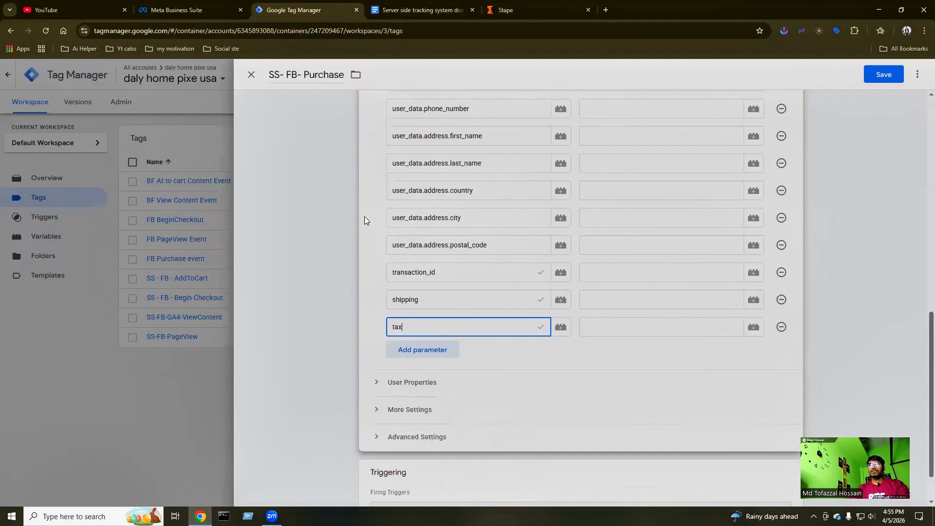
{"action": "left_click", "coordinate": [422, 350]}
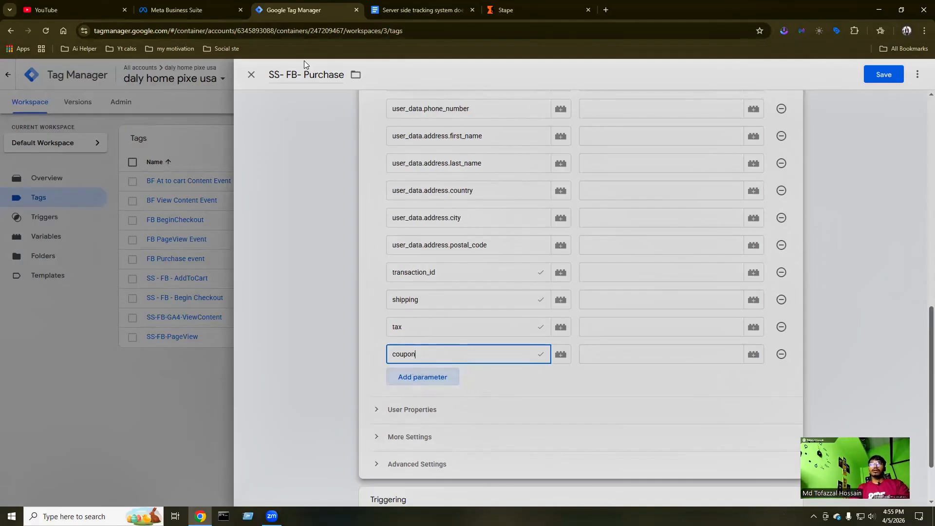
Check the Google Docs parameter list and set the user_data.email_address value to {{dlv - email}} in the Tag Manager tag.
{"action": "left_click", "coordinate": [406, 11]}
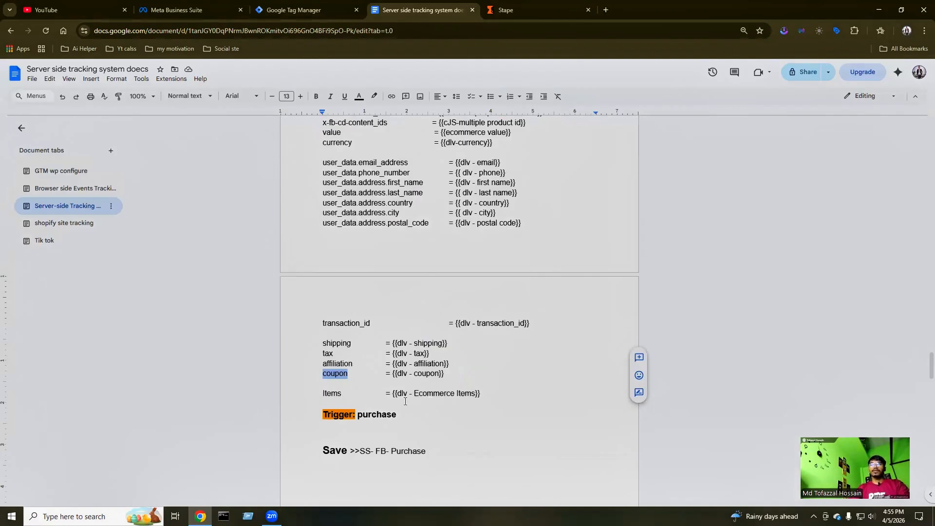
{"action": "left_click", "coordinate": [299, 6]}
{"action": "scroll", "coordinate": [512, 292], "scroll_direction": "up", "scroll_amount": 2}
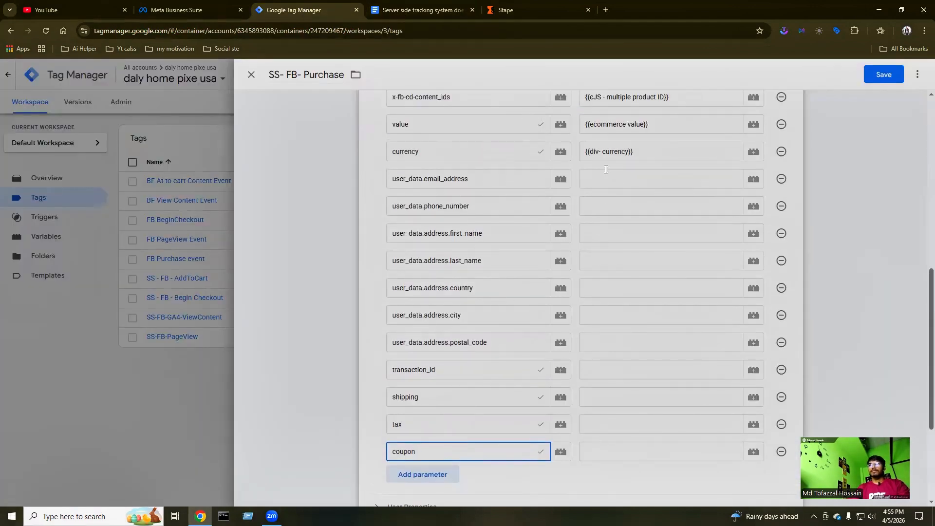
{"action": "left_click", "coordinate": [595, 178]}
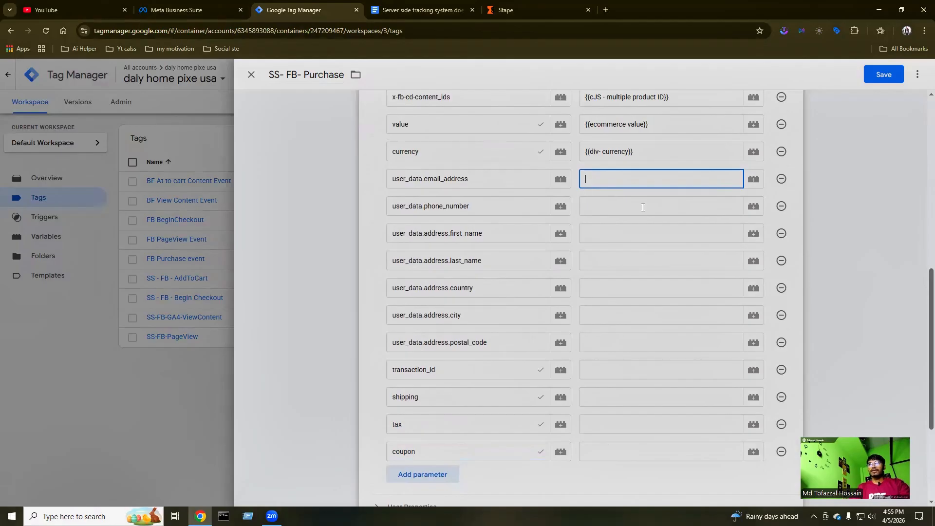
{"action": "type", "text": "{{"}
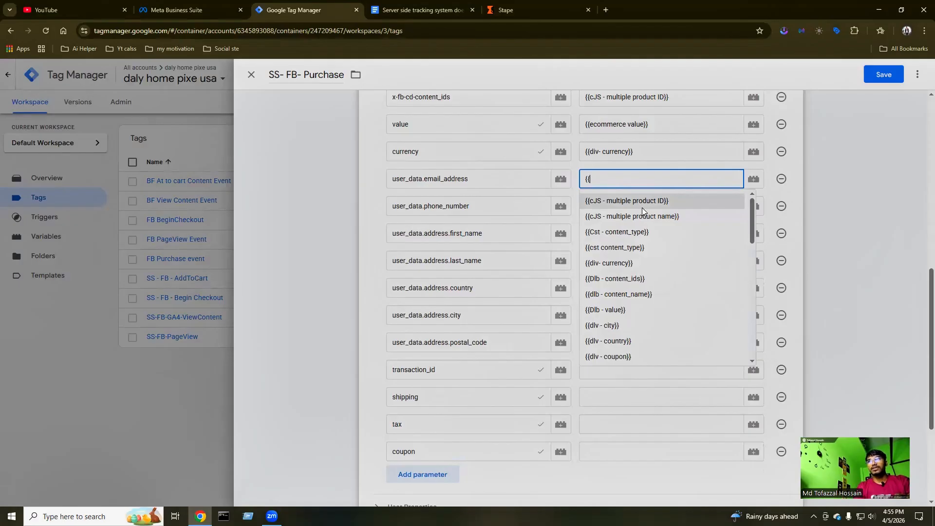
{"action": "type", "text": "email"}
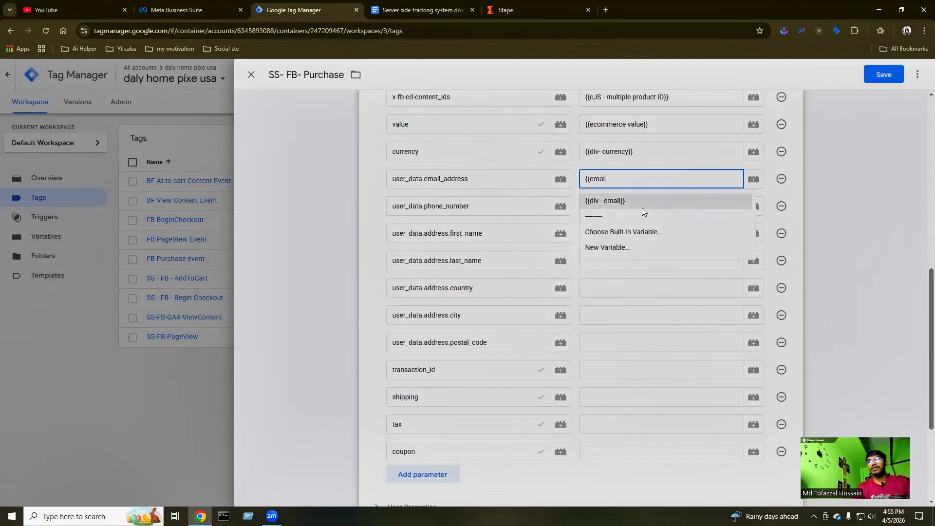
{"action": "left_click", "coordinate": [642, 207]}
Set the user_data.phone_number value to the {{dlv - phone}} variable.
{"action": "left_click", "coordinate": [618, 209]}
{"action": "type", "text": "{"}
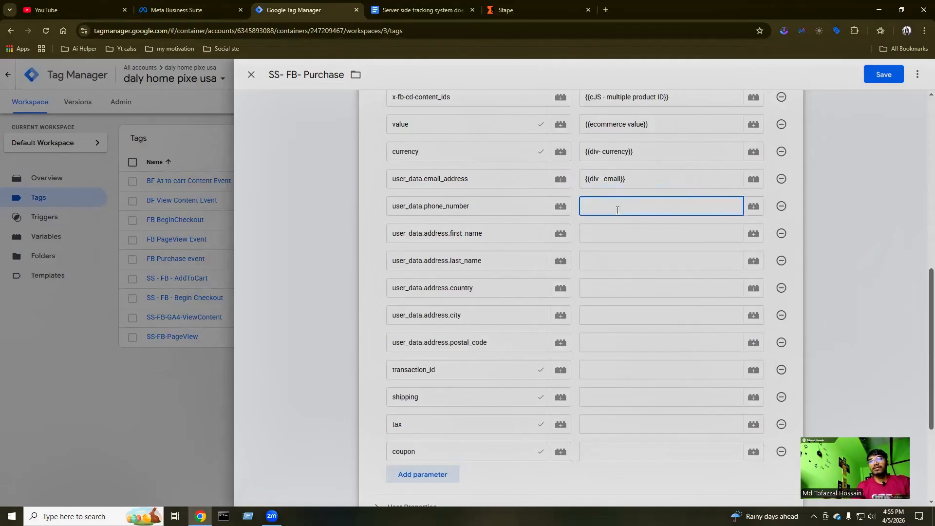
{"action": "type", "text": "{"}
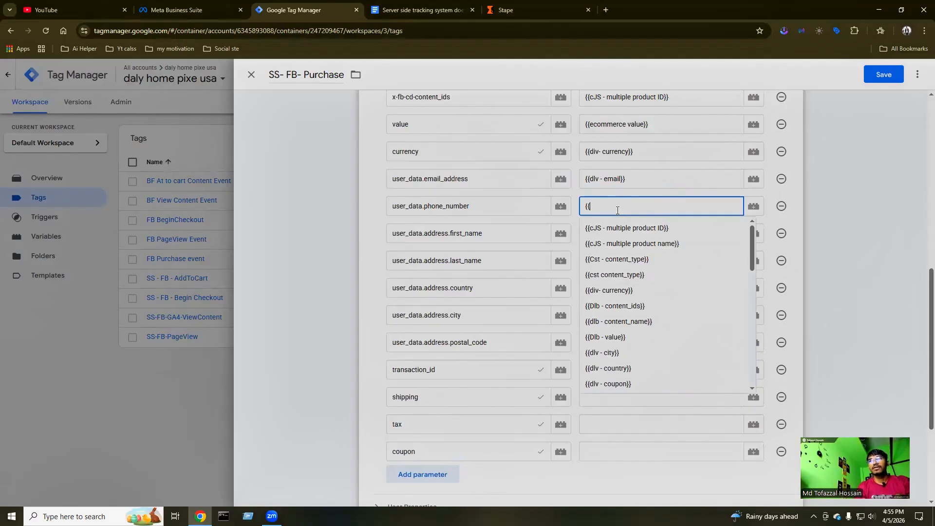
{"action": "type", "text": "nub"}
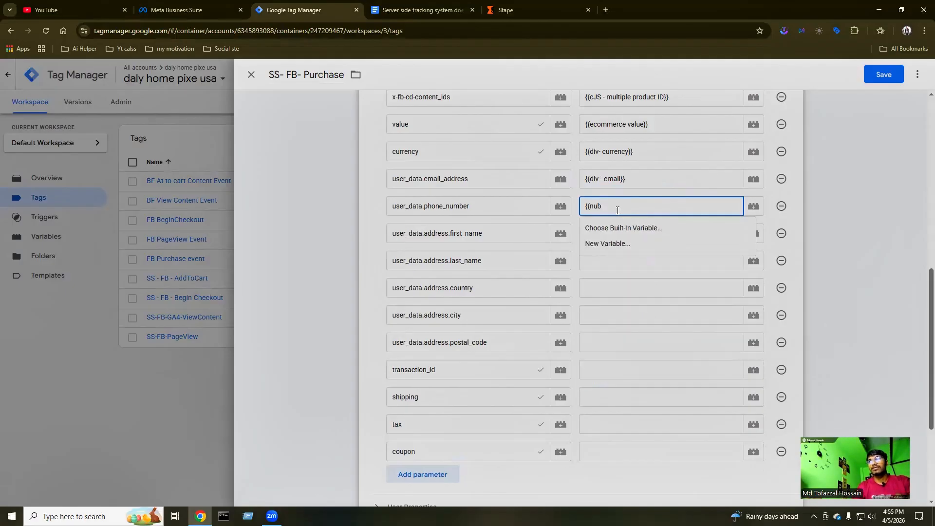
{"action": "key", "text": "BackSpace"}
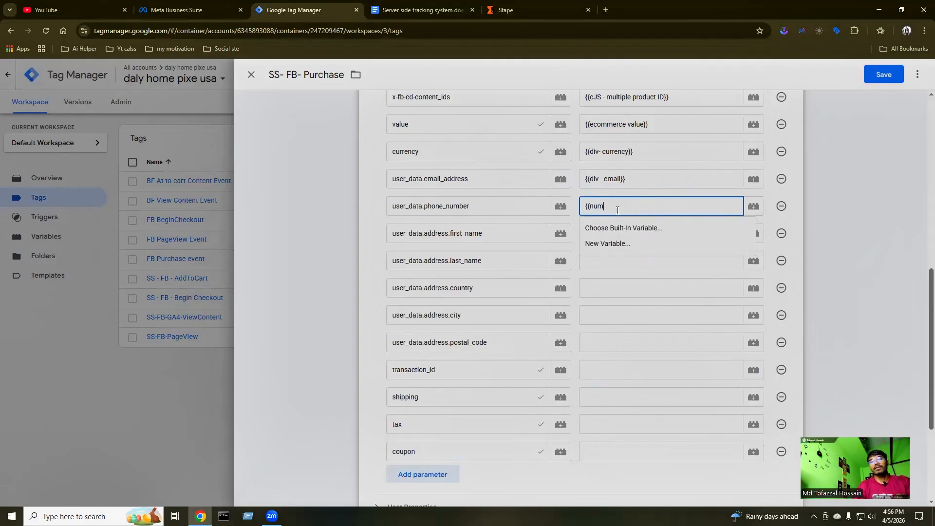
{"action": "type", "text": "ber"}
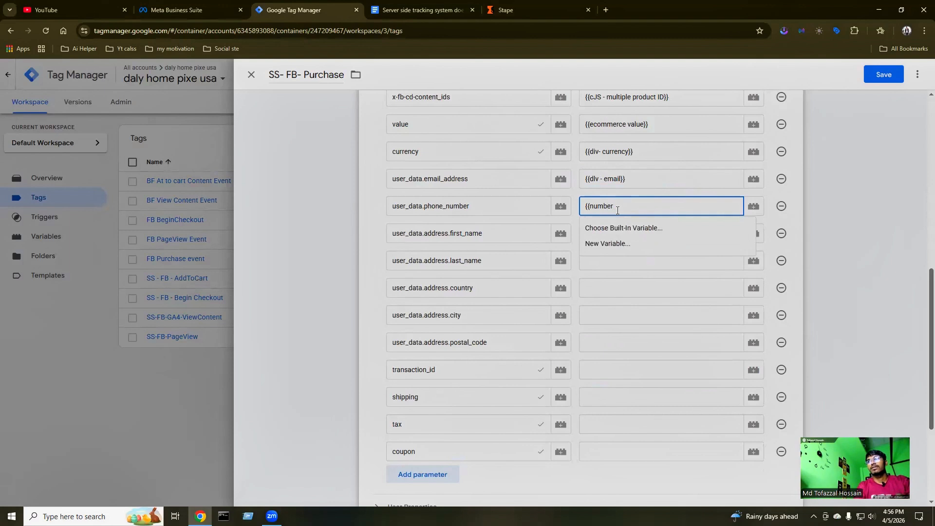
{"action": "key", "text": "BackSpace"}
{"action": "key", "text": "BackSpace"}
{"action": "key", "text": "BackSpace"}
{"action": "key", "text": "BackSpace"}
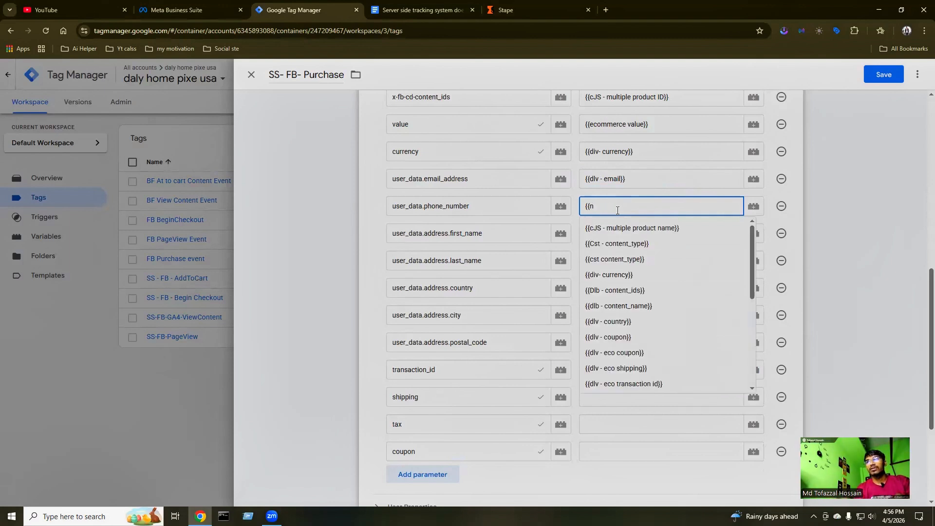
{"action": "key", "text": "BackSpace"}
{"action": "type", "text": "ph"}
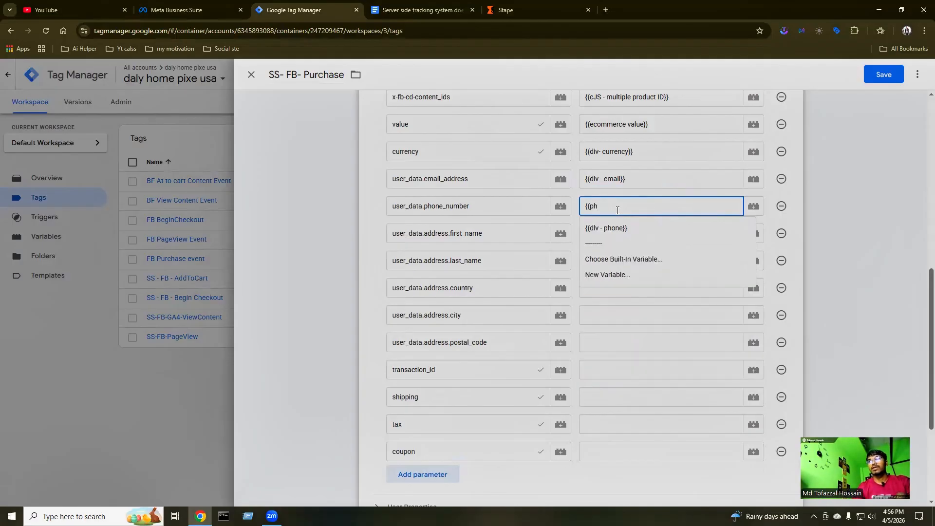
{"action": "left_click", "coordinate": [607, 227]}
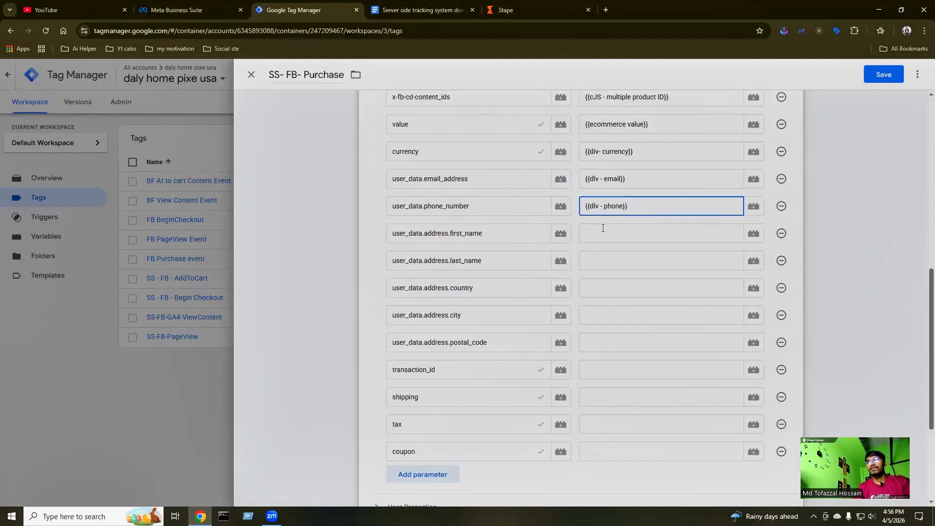
Set the user_data.address.first_name value to {{dlv - first name}} and the user_data.address.last_name value to {{dlv - last name}}.
{"action": "left_click", "coordinate": [603, 227]}
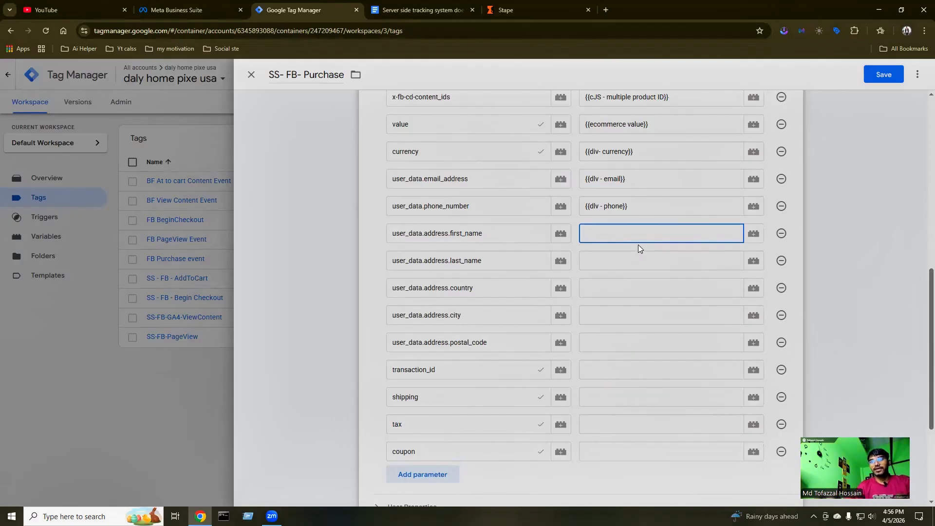
{"action": "type", "text": "{{firs"}
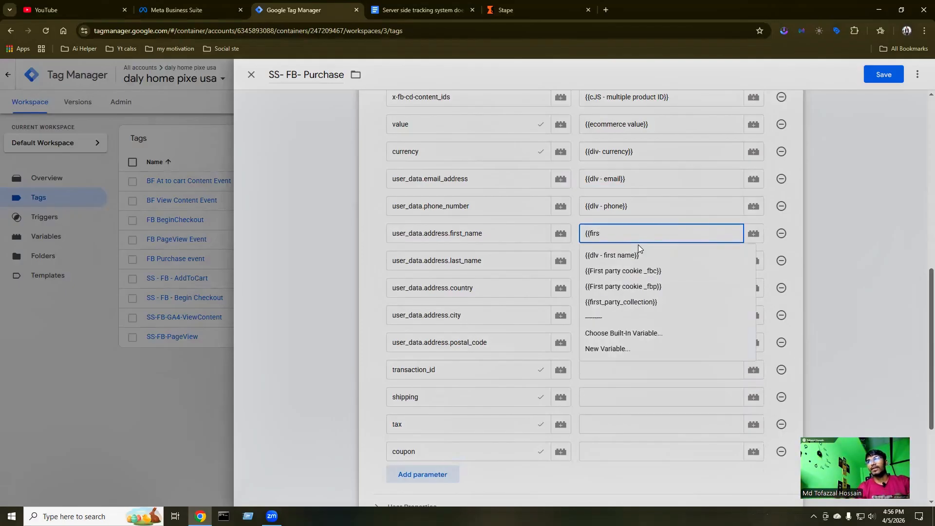
{"action": "left_click", "coordinate": [610, 256]}
{"action": "left_click", "coordinate": [598, 262]}
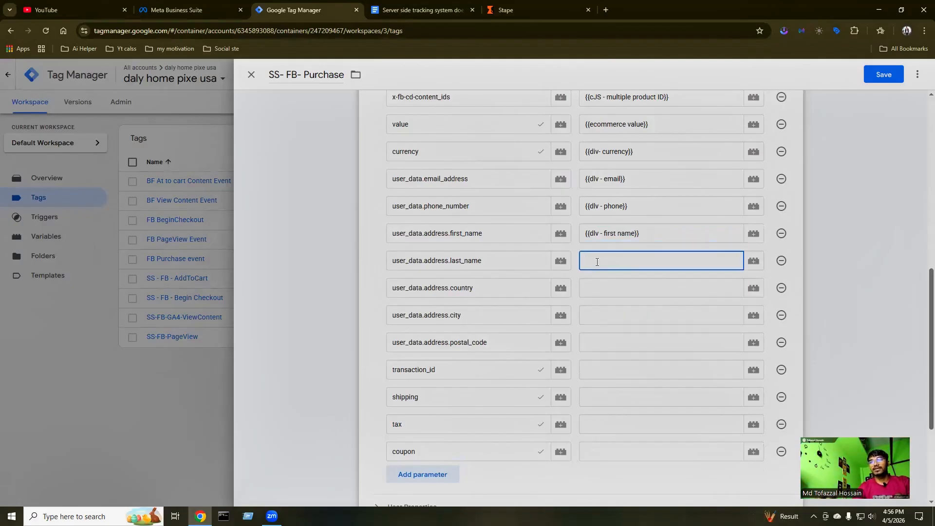
{"action": "type", "text": "{{las"}
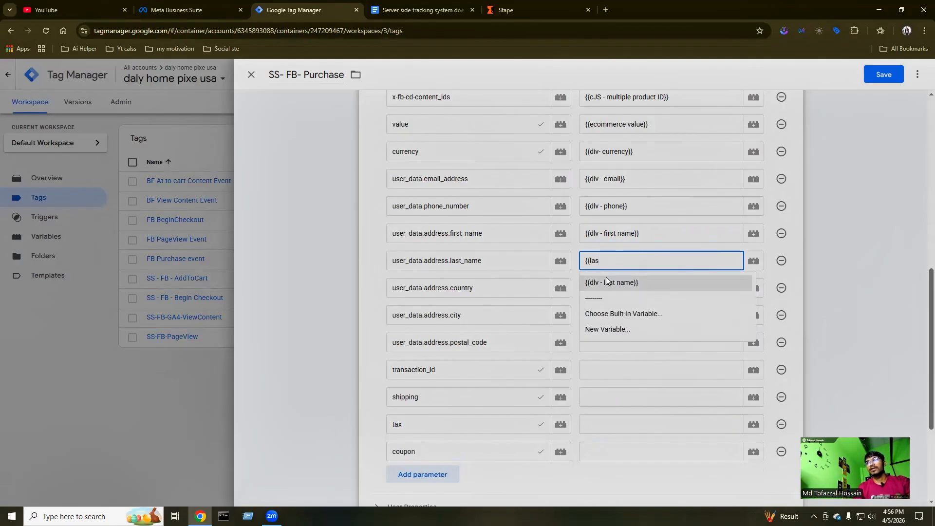
{"action": "left_click", "coordinate": [606, 280]}
Set the user_data.address.country value to {{dlv - country}} and the user_data.address.city value to {{dlv - city}}.
{"action": "left_click", "coordinate": [604, 291]}
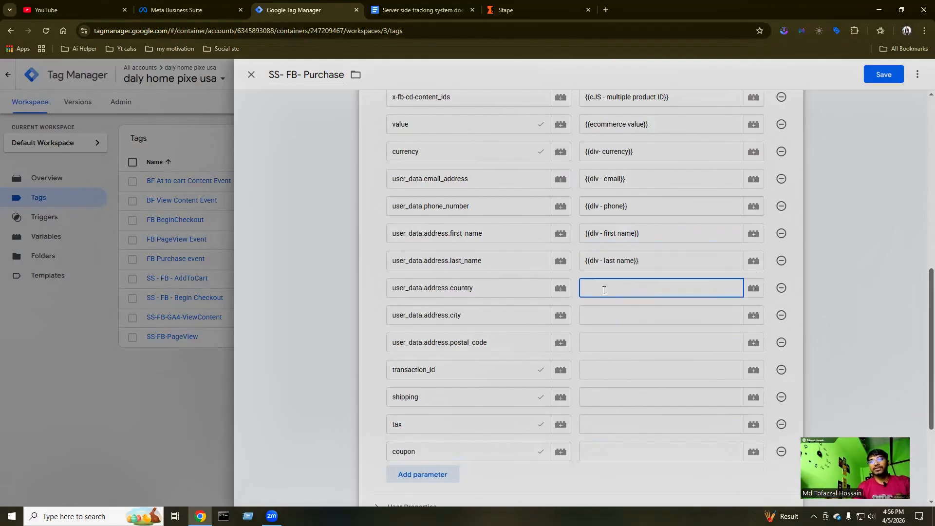
{"action": "type", "text": "{{cou"}
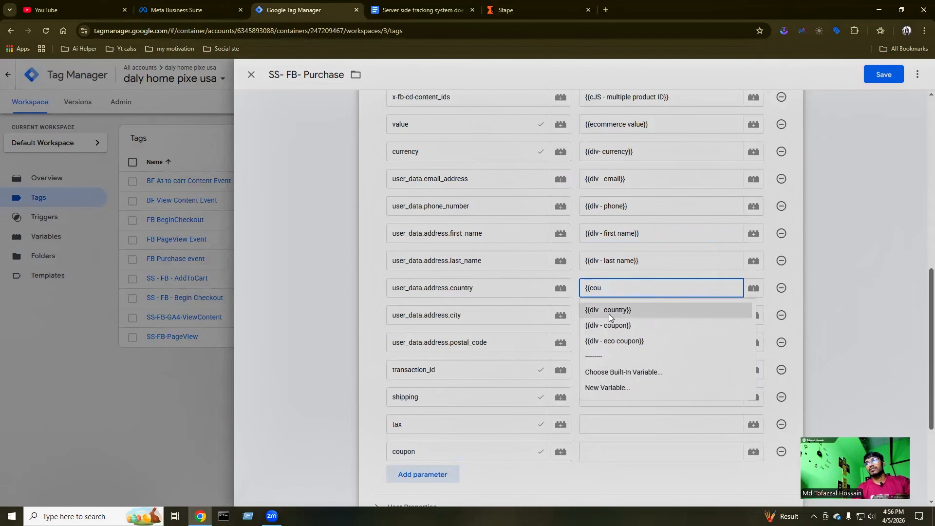
{"action": "left_click", "coordinate": [608, 312]}
{"action": "left_click", "coordinate": [603, 321]}
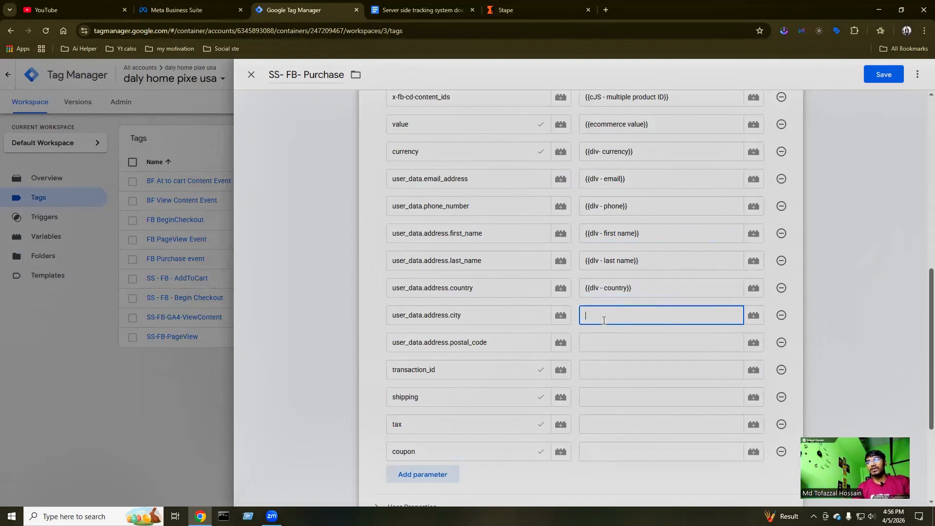
{"action": "type", "text": "{{"}
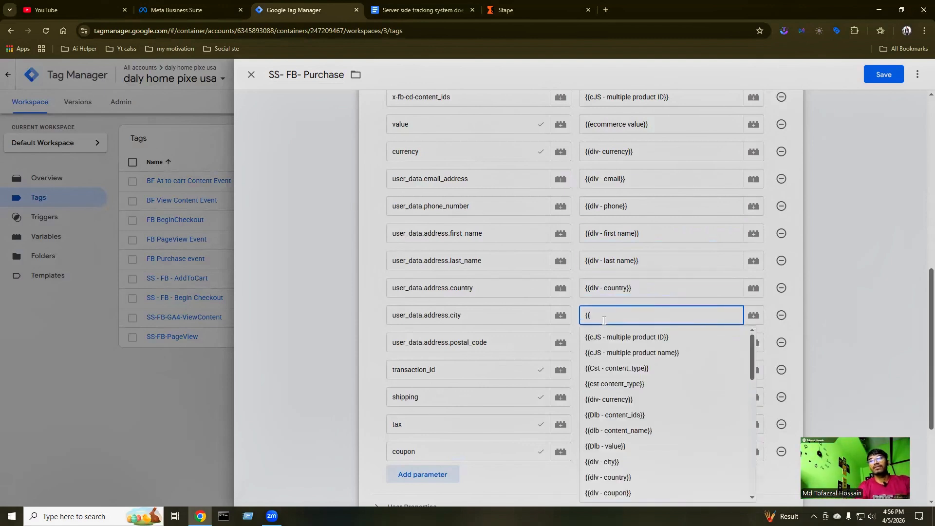
{"action": "type", "text": "cit"}
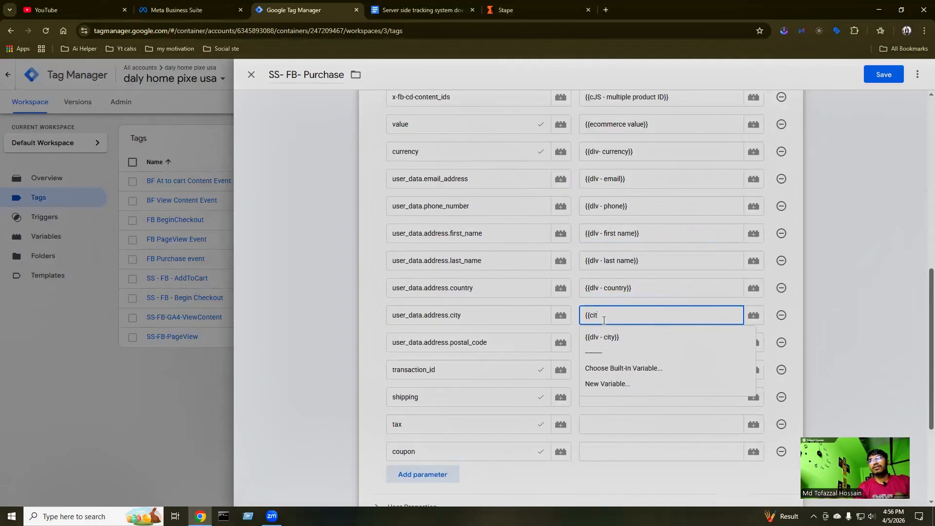
{"action": "left_click", "coordinate": [599, 338]}
Set the user_data.address.postal_code value to the {{dlv - postal code}} variable.
{"action": "left_click", "coordinate": [601, 343]}
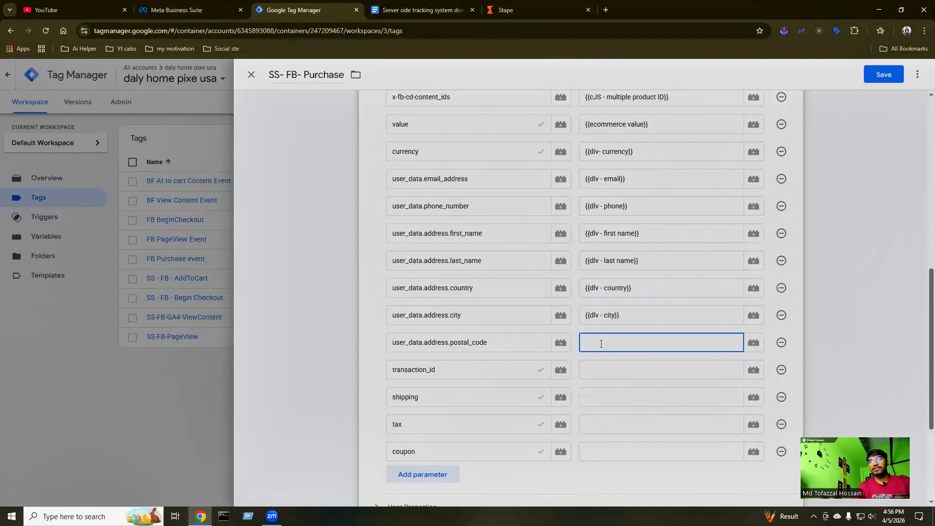
{"action": "type", "text": "{{"}
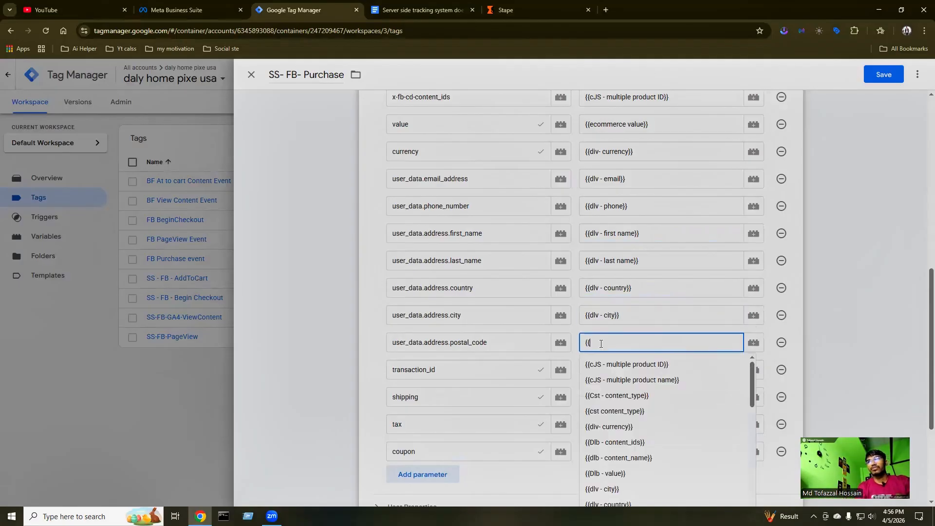
{"action": "type", "text": "po"}
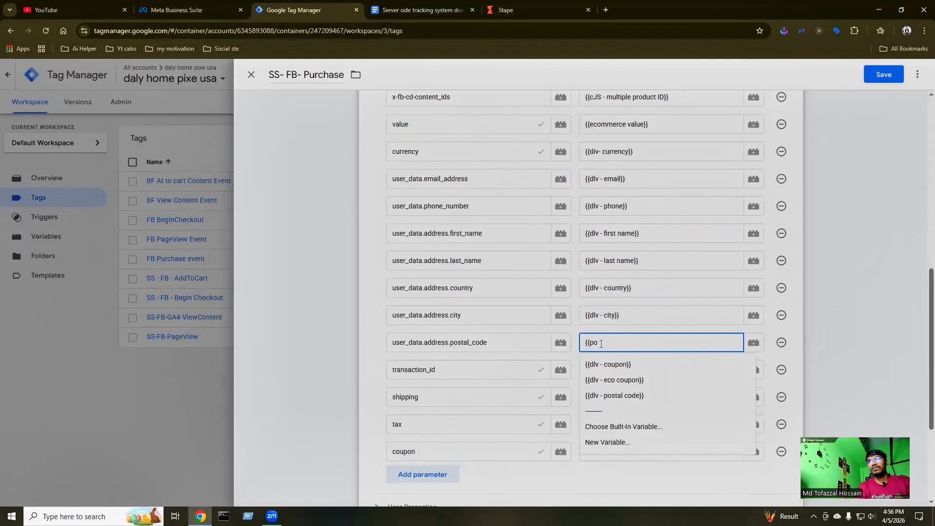
{"action": "left_click", "coordinate": [613, 396]}
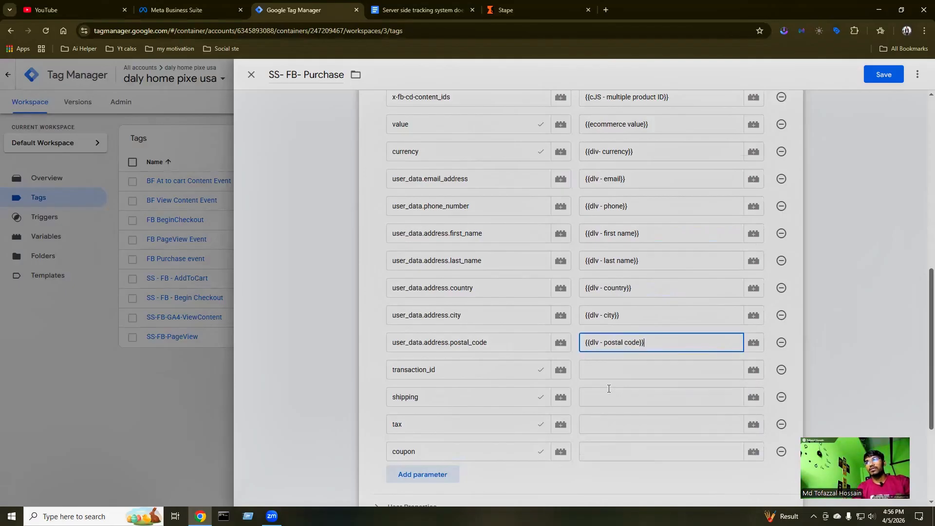
Check the transaction_id mapping in the tracking document and set that parameter's value to the {{dlv - transaction id}} variable.
{"action": "left_click", "coordinate": [608, 371]}
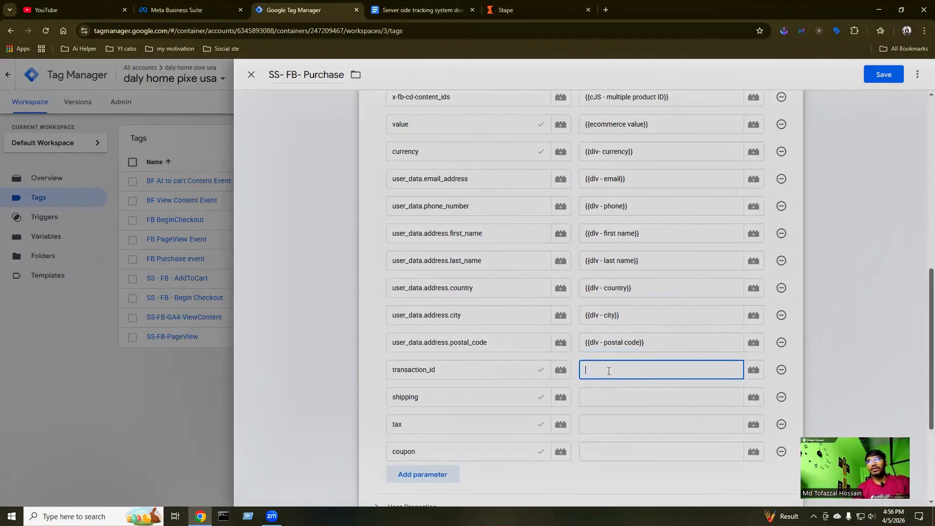
{"action": "type", "text": "{{"}
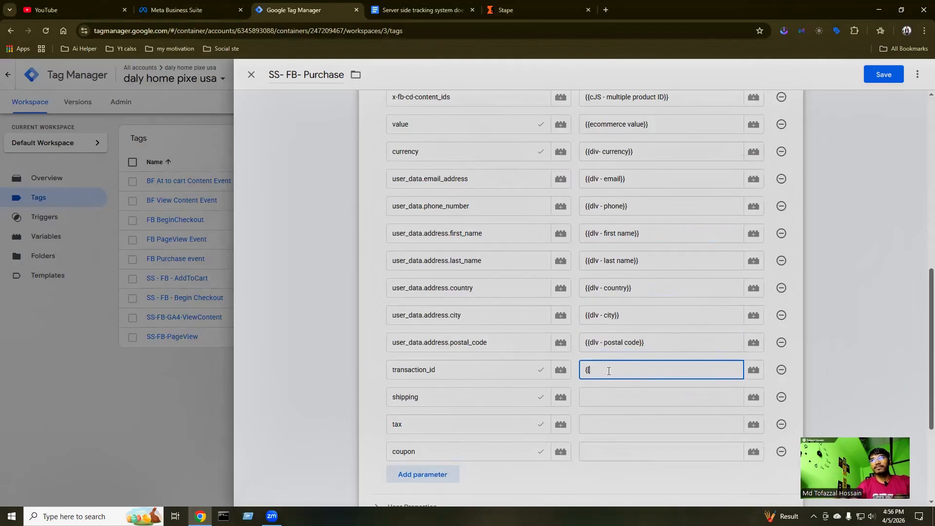
{"action": "key", "text": "BackSpace"}
{"action": "type", "text": "{"}
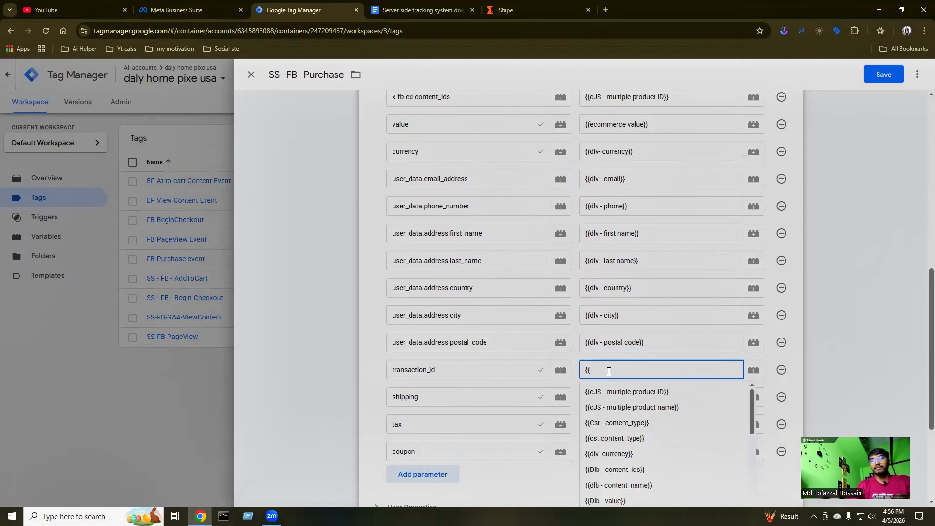
{"action": "type", "text": "tr"}
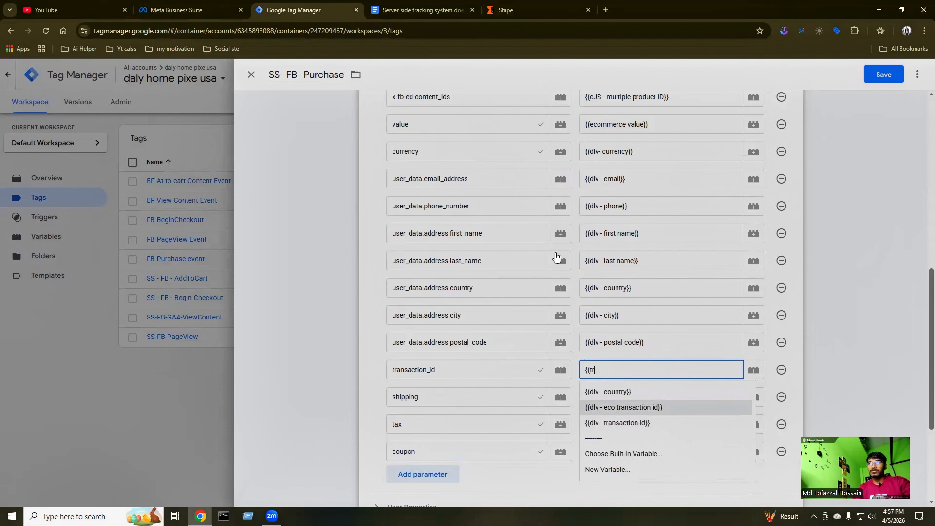
{"action": "left_click", "coordinate": [423, 10]}
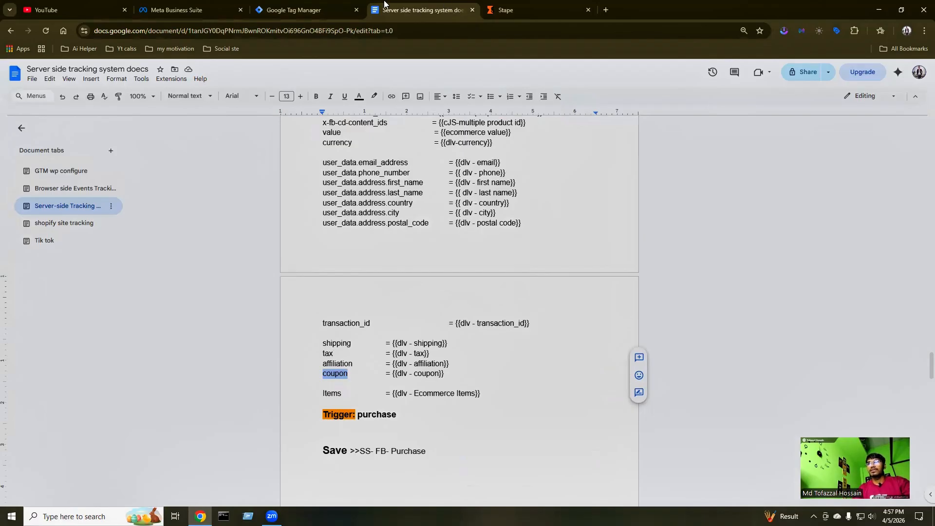
{"action": "key", "text": "ctrl+shift+Tab"}
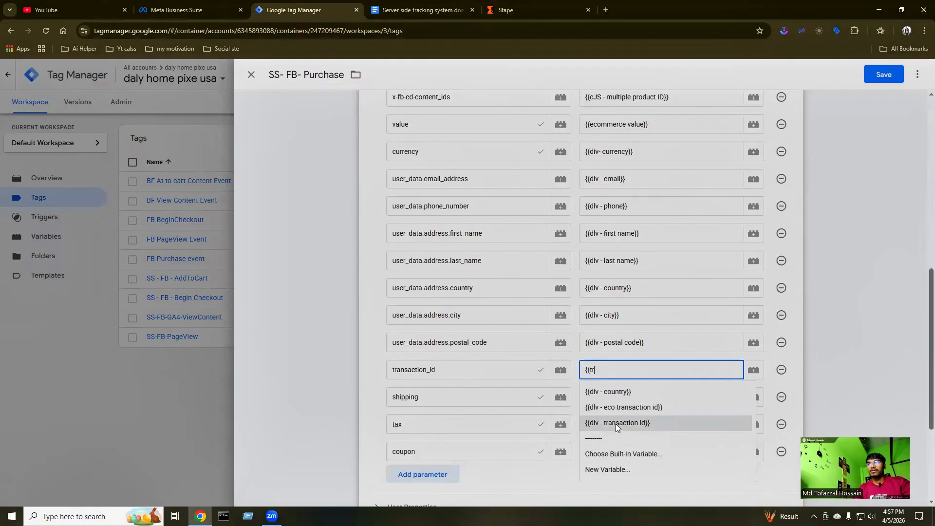
{"action": "scroll", "coordinate": [616, 424], "scroll_direction": "up", "scroll_amount": 1}
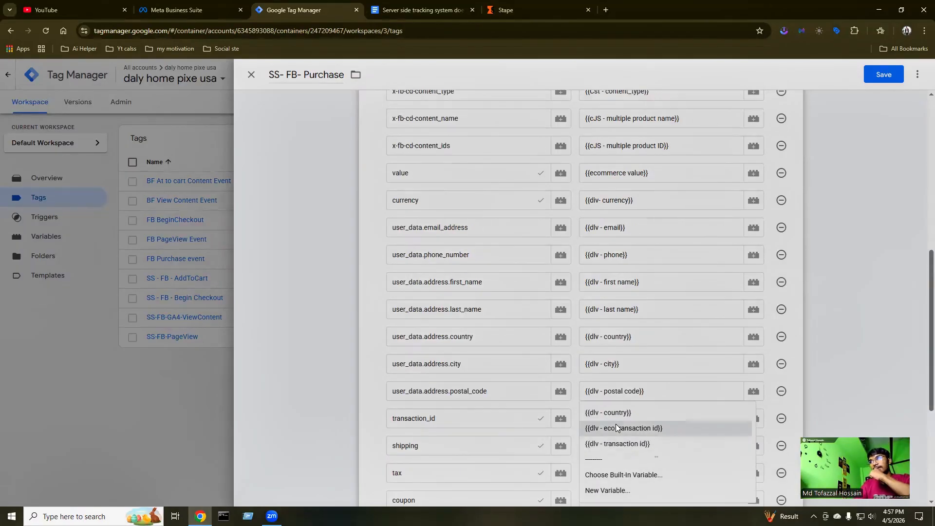
{"action": "scroll", "coordinate": [615, 427], "scroll_direction": "down", "scroll_amount": 1}
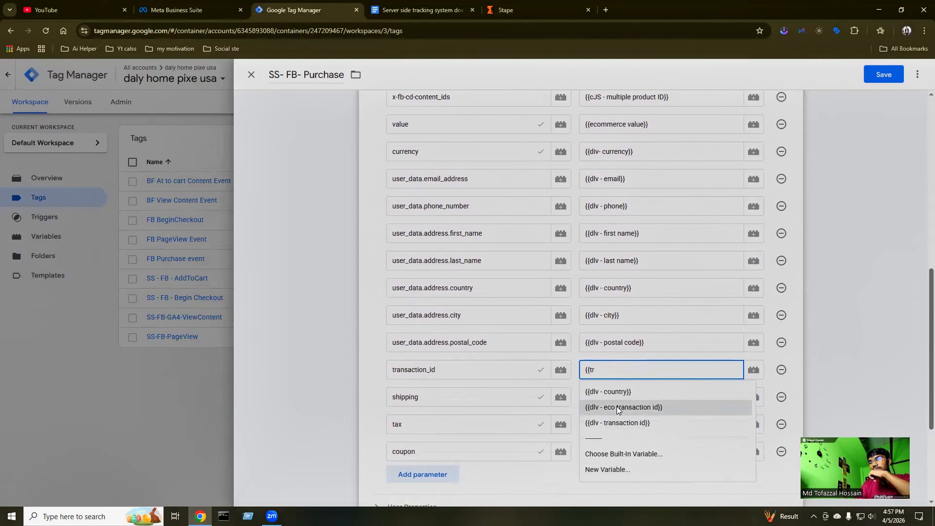
{"action": "left_click", "coordinate": [408, 11]}
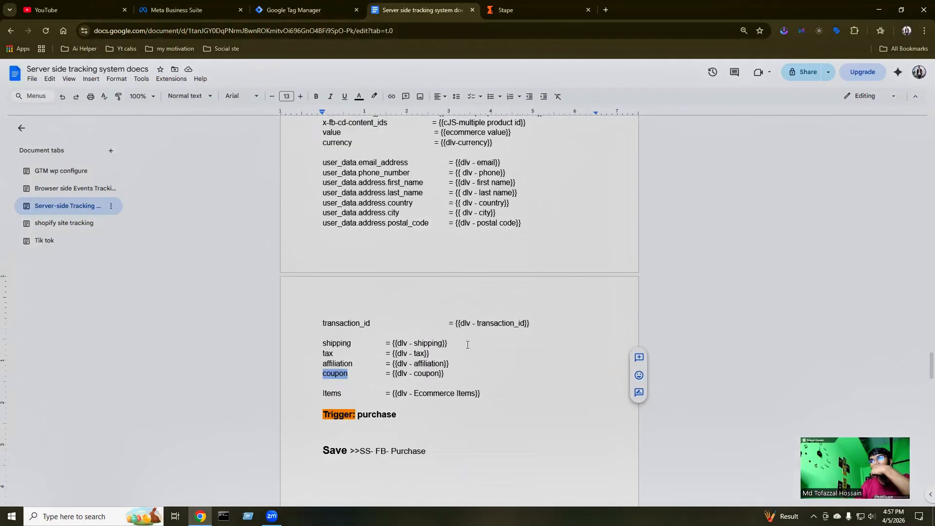
{"action": "scroll", "coordinate": [468, 345], "scroll_direction": "down", "scroll_amount": 1}
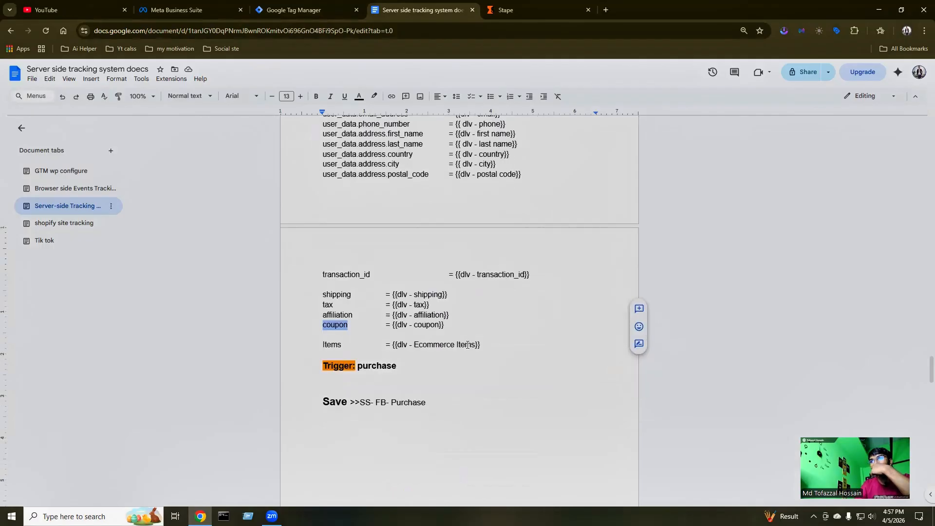
{"action": "scroll", "coordinate": [467, 345], "scroll_direction": "up", "scroll_amount": 1}
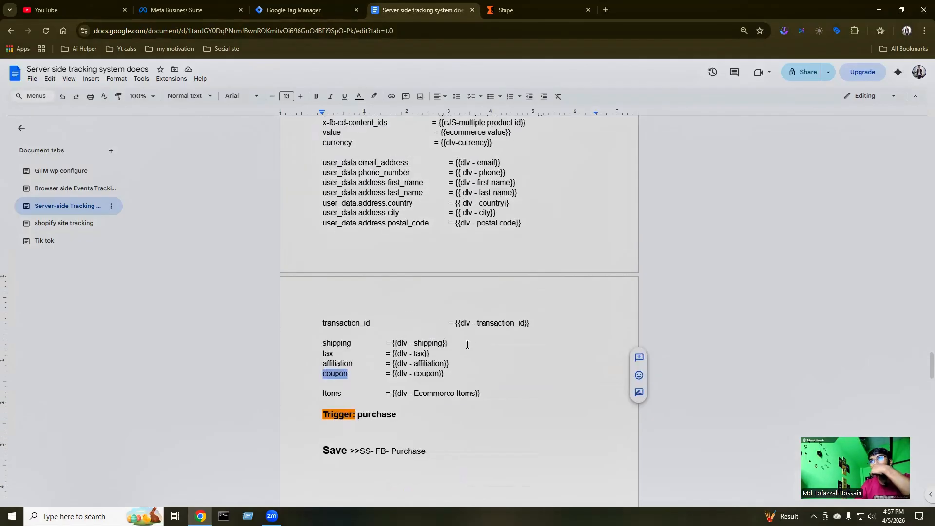
{"action": "left_click", "coordinate": [341, 10]}
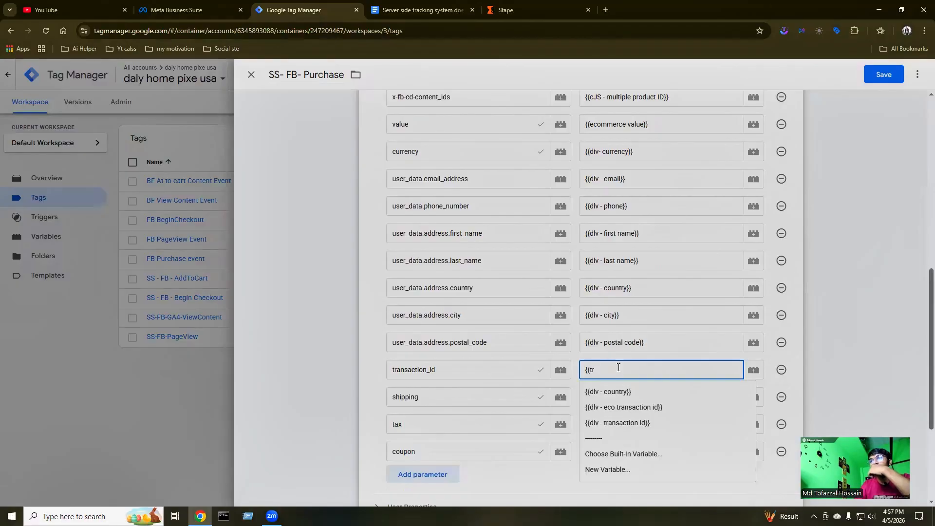
{"action": "left_click", "coordinate": [627, 422]}
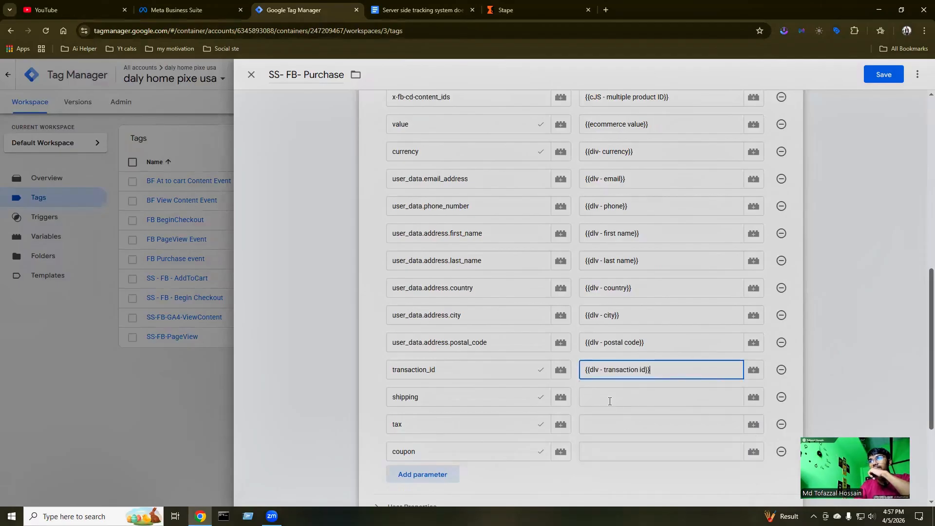
Set the shipping parameter's value to the {{dlv - eco shipping}} variable.
{"action": "left_click", "coordinate": [601, 400]}
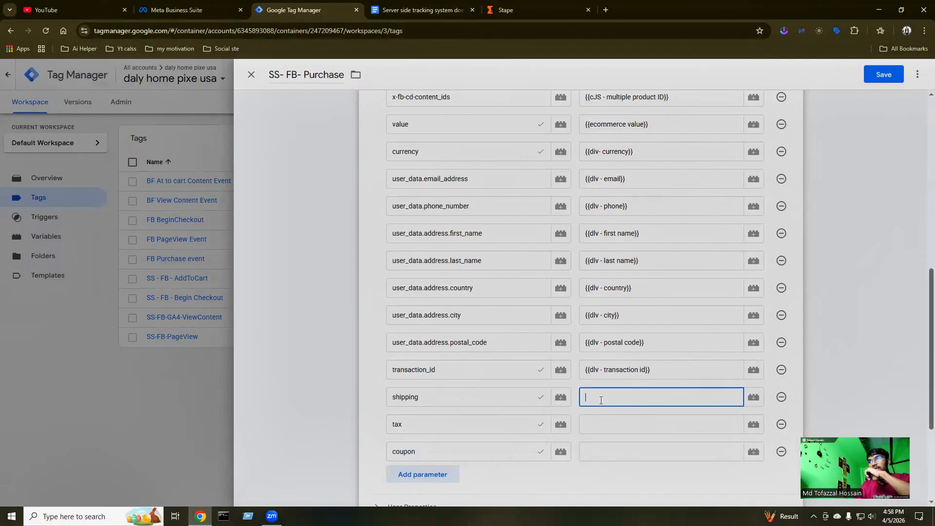
{"action": "type", "text": "{{"}
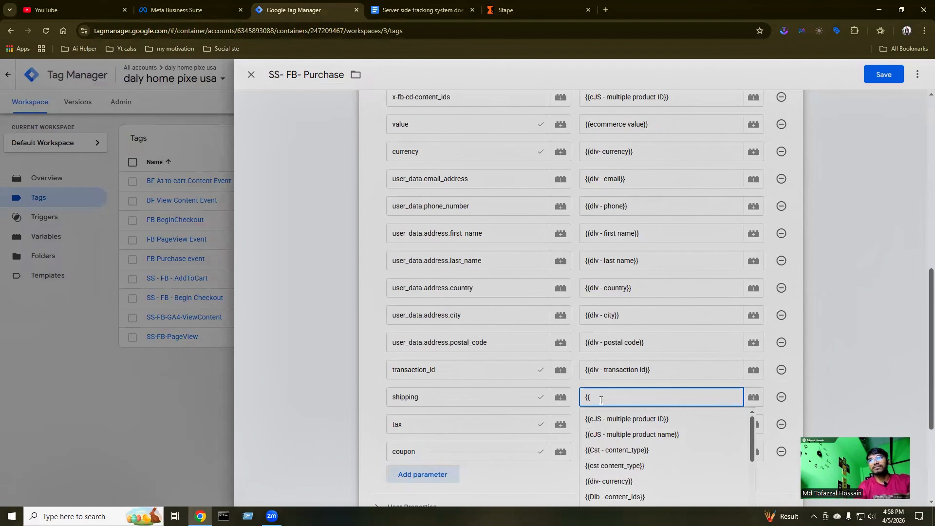
{"action": "type", "text": "shi"}
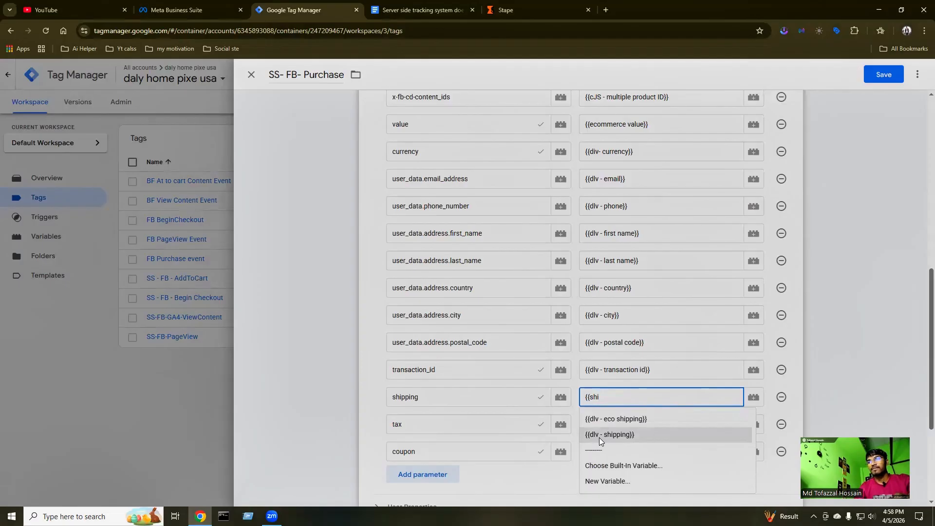
{"action": "left_click", "coordinate": [606, 422]}
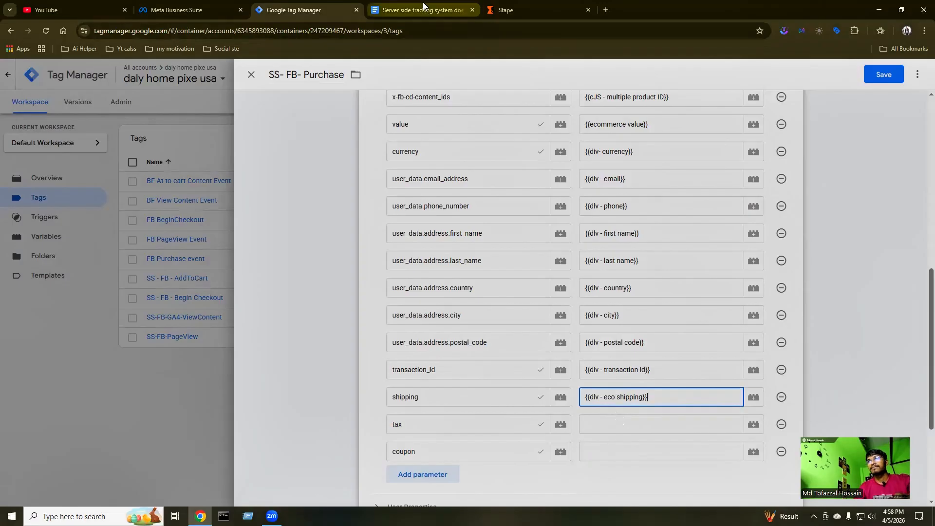
Switch to the tracking document in Google Docs and examine the server-side purchase, begin checkout and add-to-cart parameter mappings.
{"action": "left_click", "coordinate": [424, 8]}
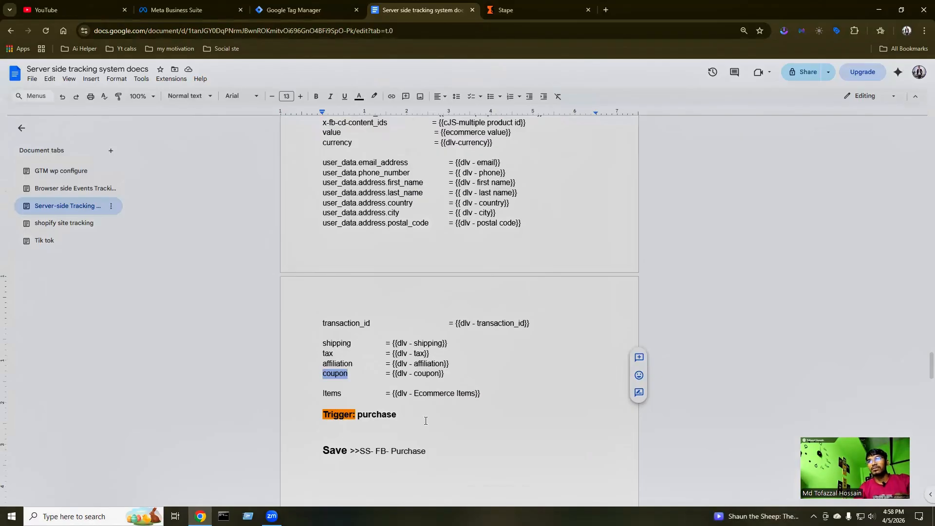
{"action": "scroll", "coordinate": [425, 421], "scroll_direction": "down", "scroll_amount": 4}
{"action": "scroll", "coordinate": [425, 420], "scroll_direction": "down", "scroll_amount": 2}
{"action": "scroll", "coordinate": [425, 421], "scroll_direction": "up", "scroll_amount": 5}
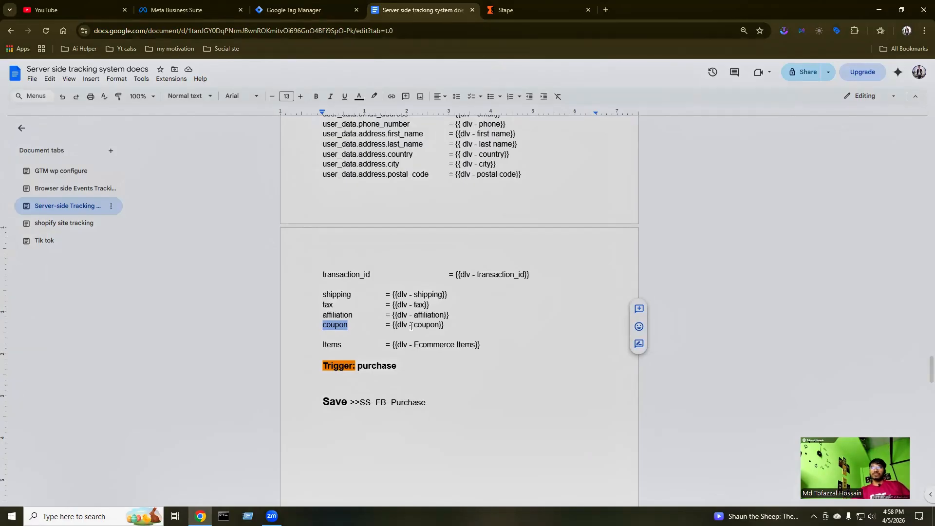
{"action": "scroll", "coordinate": [411, 327], "scroll_direction": "up", "scroll_amount": 2}
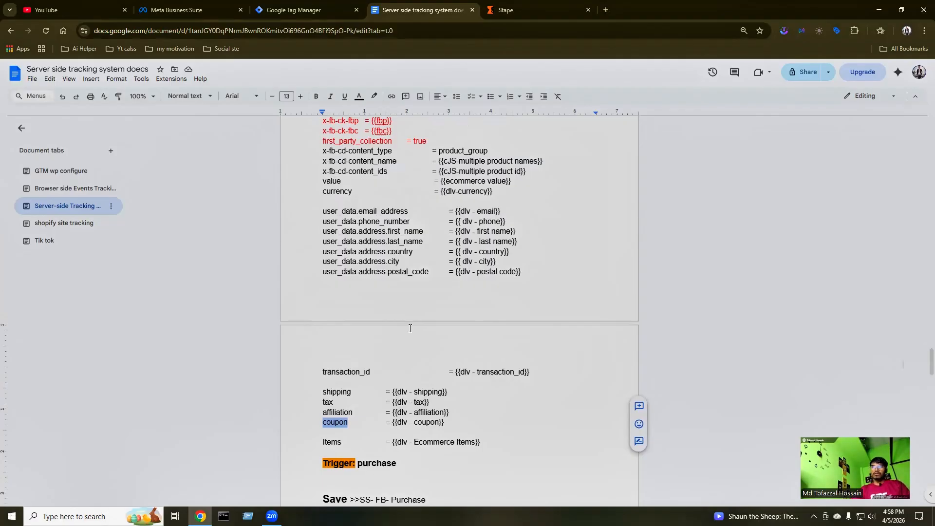
{"action": "scroll", "coordinate": [410, 328], "scroll_direction": "down", "scroll_amount": 5}
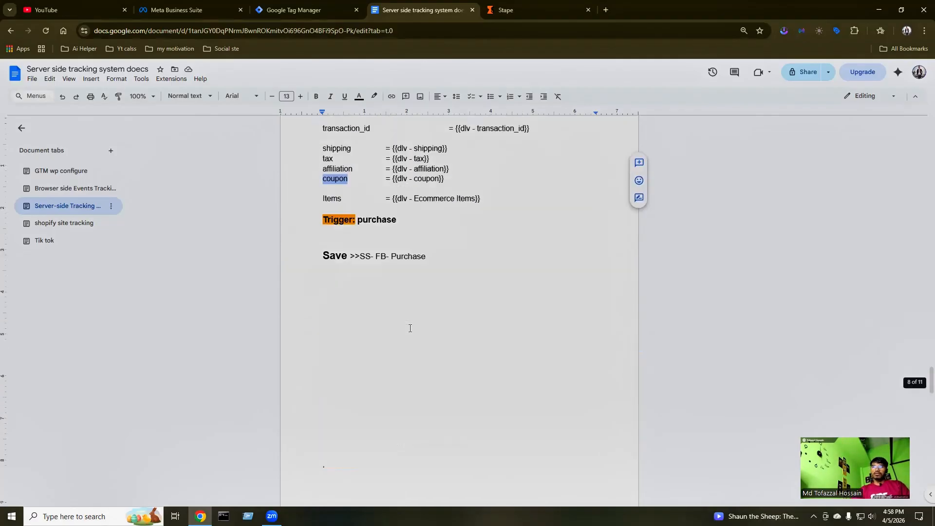
{"action": "scroll", "coordinate": [410, 329], "scroll_direction": "up", "scroll_amount": 2}
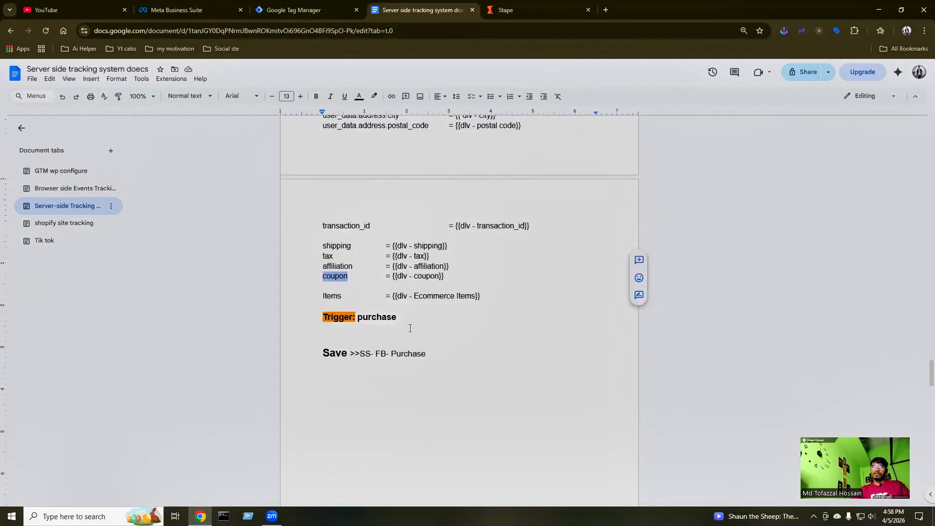
{"action": "scroll", "coordinate": [410, 328], "scroll_direction": "up", "scroll_amount": 5}
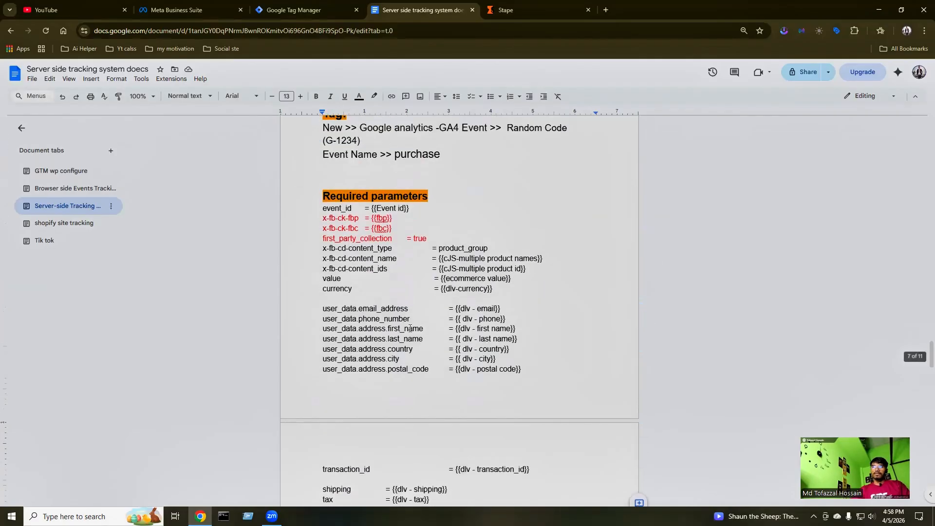
{"action": "scroll", "coordinate": [410, 328], "scroll_direction": "up", "scroll_amount": 10}
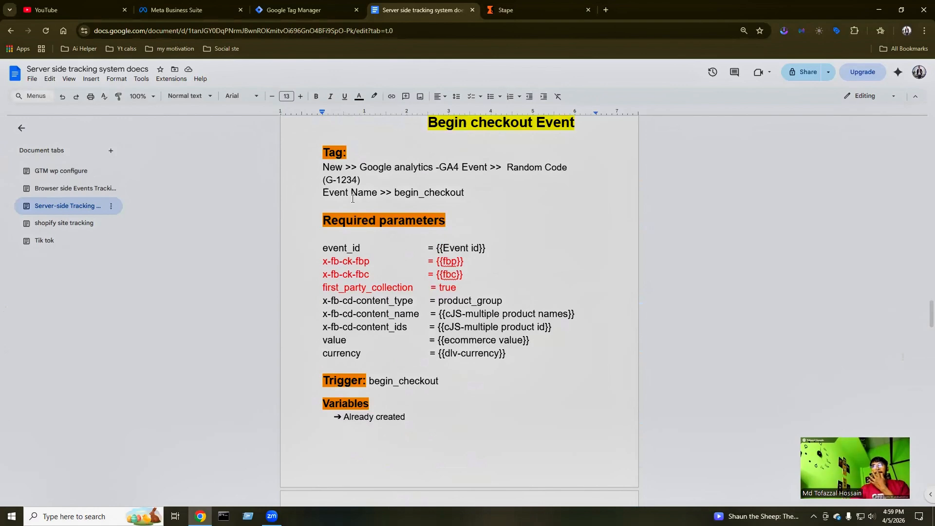
{"action": "scroll", "coordinate": [379, 250], "scroll_direction": "up", "scroll_amount": 3}
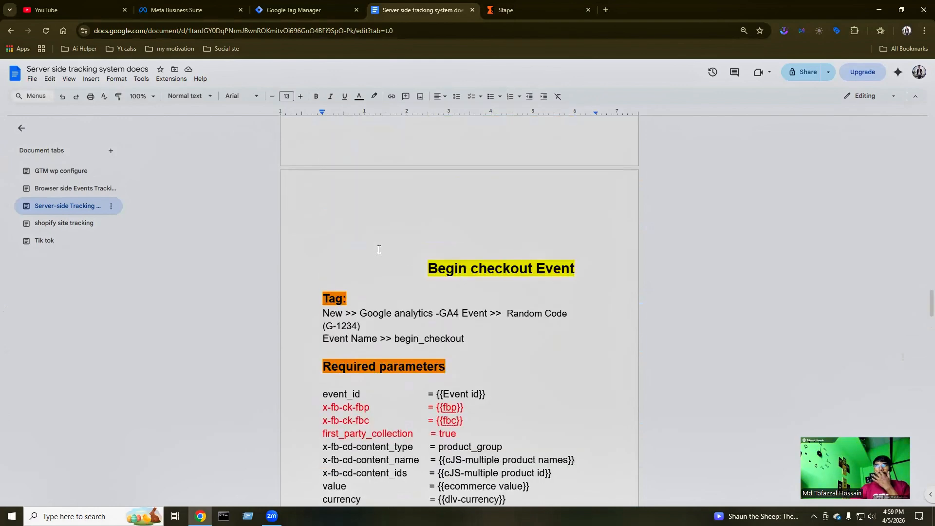
{"action": "scroll", "coordinate": [379, 249], "scroll_direction": "up", "scroll_amount": 2}
{"action": "scroll", "coordinate": [379, 250], "scroll_direction": "up", "scroll_amount": 5}
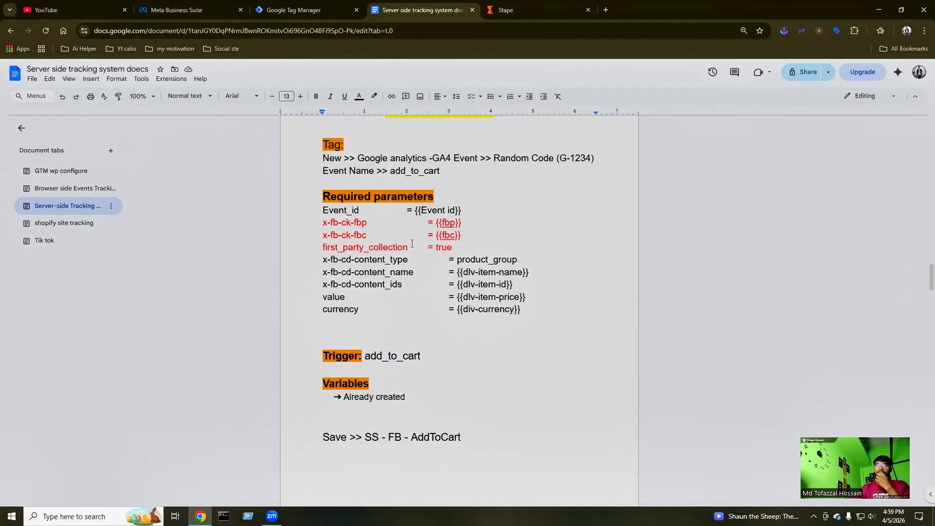
Examine the browser-side events section of the tracking document, down to the required and optional purchase parameters and their variables.
{"action": "left_click", "coordinate": [64, 193]}
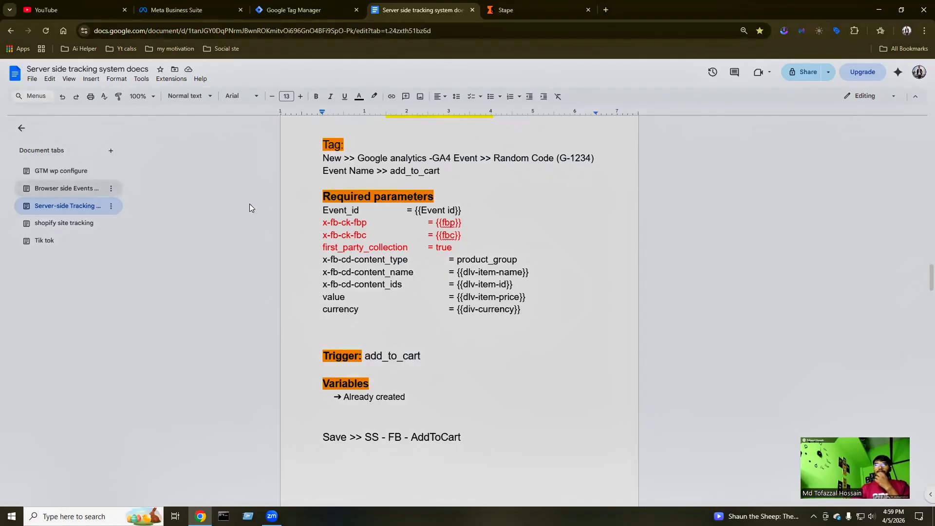
{"action": "scroll", "coordinate": [400, 218], "scroll_direction": "down", "scroll_amount": 20}
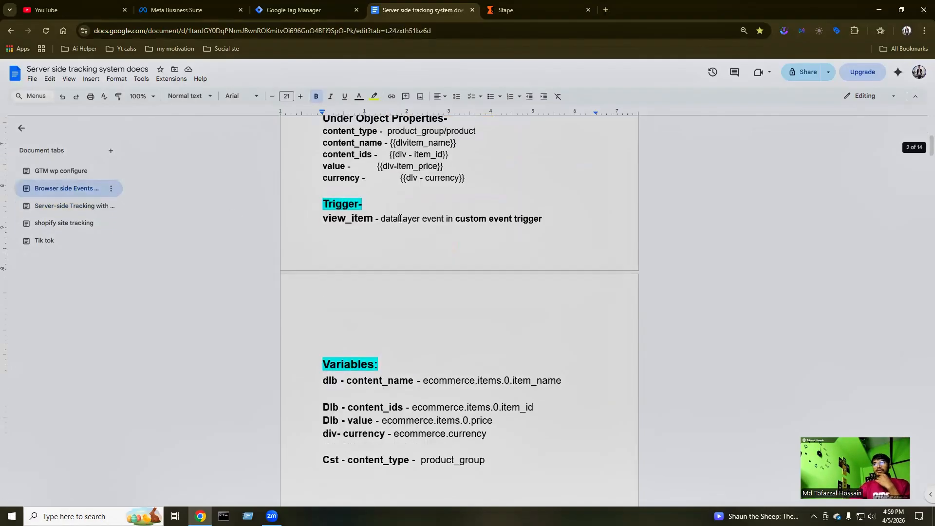
{"action": "scroll", "coordinate": [416, 219], "scroll_direction": "up", "scroll_amount": 4}
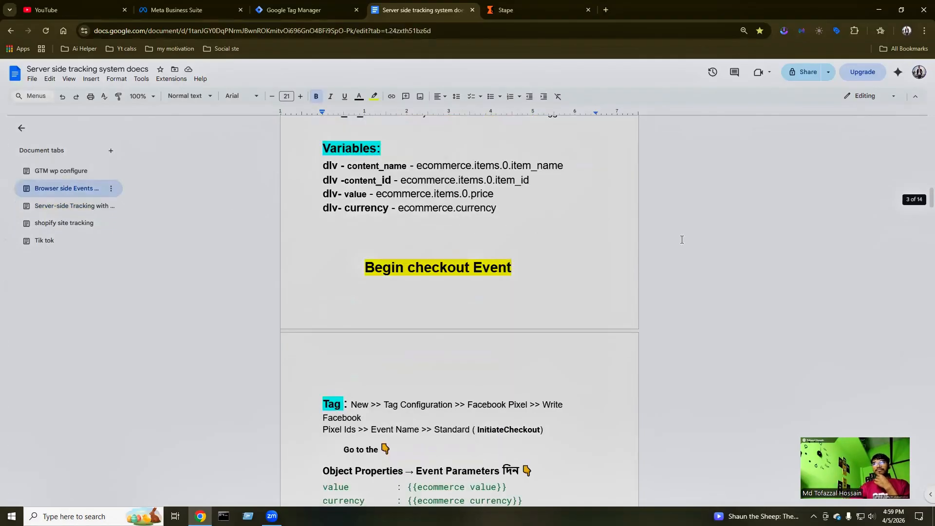
{"action": "scroll", "coordinate": [491, 322], "scroll_direction": "down", "scroll_amount": 3}
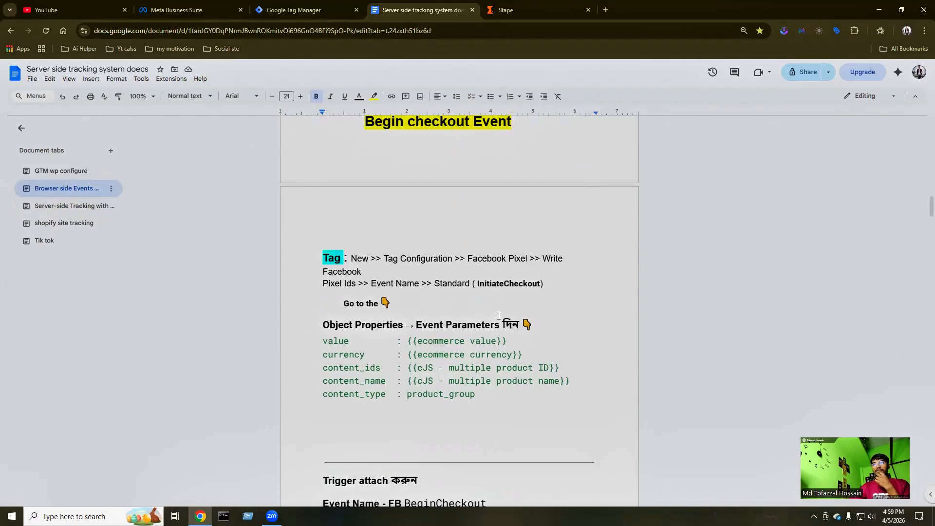
{"action": "scroll", "coordinate": [462, 346], "scroll_direction": "down", "scroll_amount": 1}
{"action": "scroll", "coordinate": [463, 346], "scroll_direction": "up", "scroll_amount": 7}
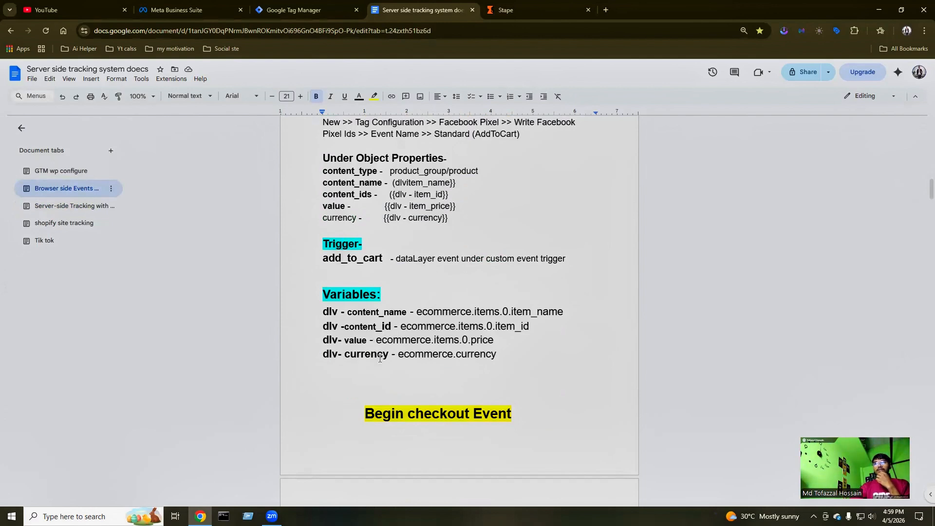
{"action": "scroll", "coordinate": [366, 342], "scroll_direction": "up", "scroll_amount": 2}
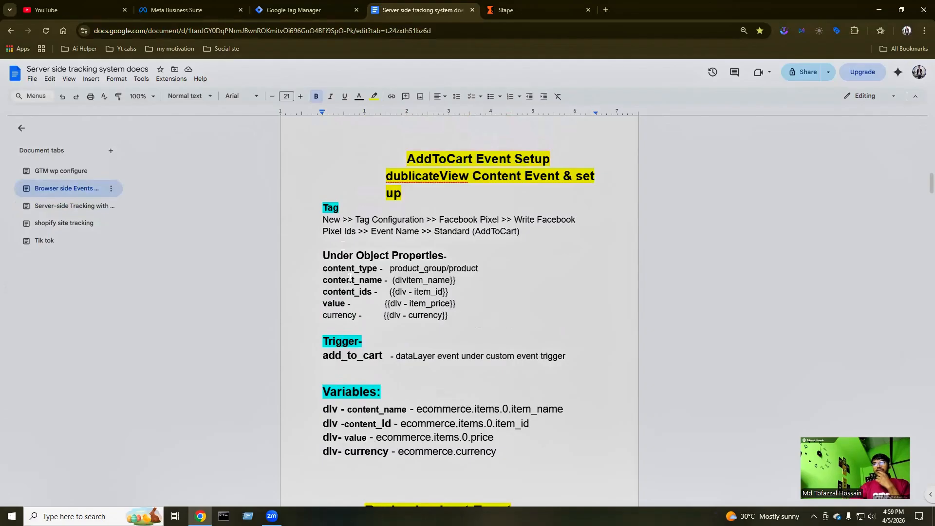
{"action": "scroll", "coordinate": [382, 332], "scroll_direction": "down", "scroll_amount": 1}
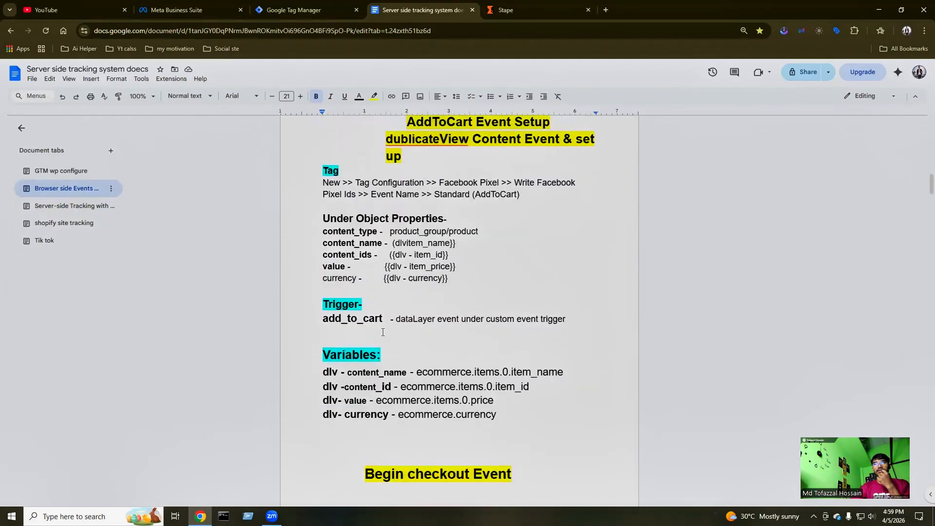
{"action": "scroll", "coordinate": [382, 332], "scroll_direction": "down", "scroll_amount": 7}
{"action": "scroll", "coordinate": [383, 331], "scroll_direction": "down", "scroll_amount": 6}
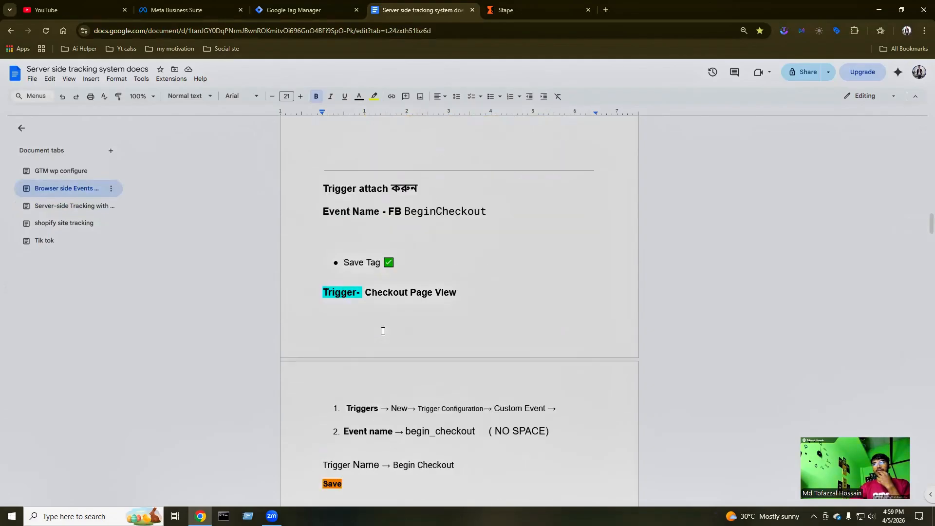
{"action": "scroll", "coordinate": [382, 331], "scroll_direction": "down", "scroll_amount": 11}
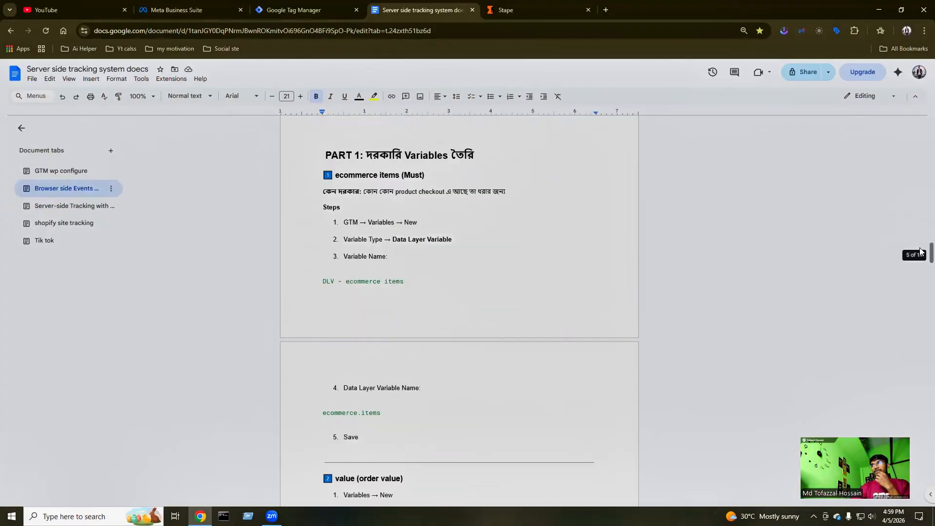
{"action": "left_click_drag", "start_coordinate": [920, 250], "coordinate": [920, 368]}
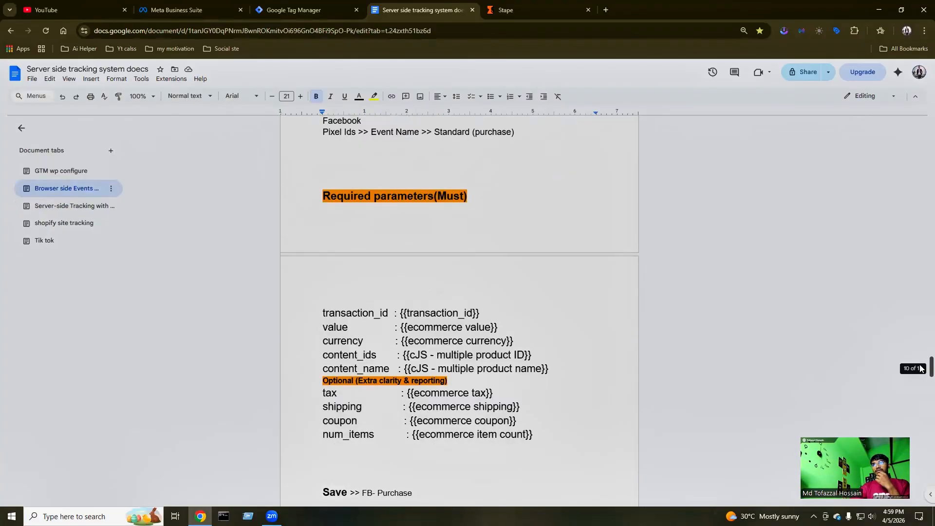
{"action": "scroll", "coordinate": [591, 334], "scroll_direction": "up", "scroll_amount": 2}
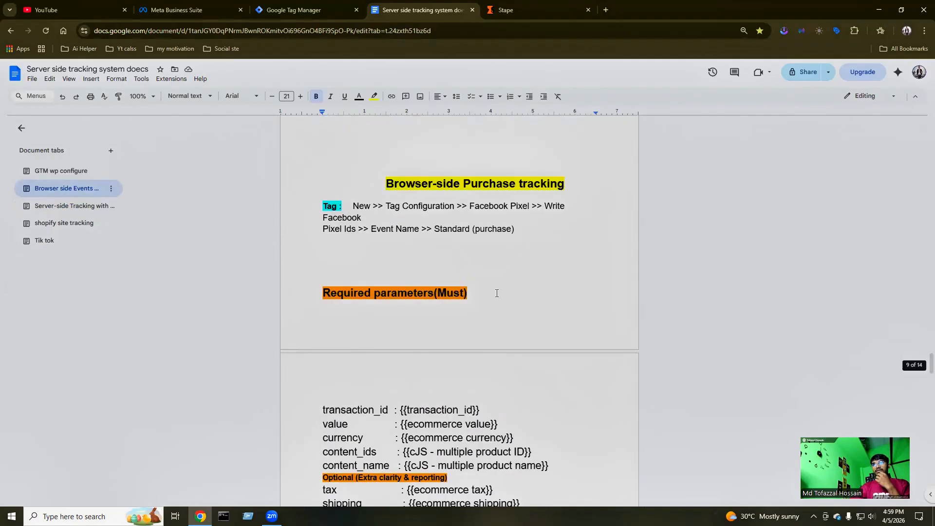
{"action": "scroll", "coordinate": [497, 292], "scroll_direction": "down", "scroll_amount": 2}
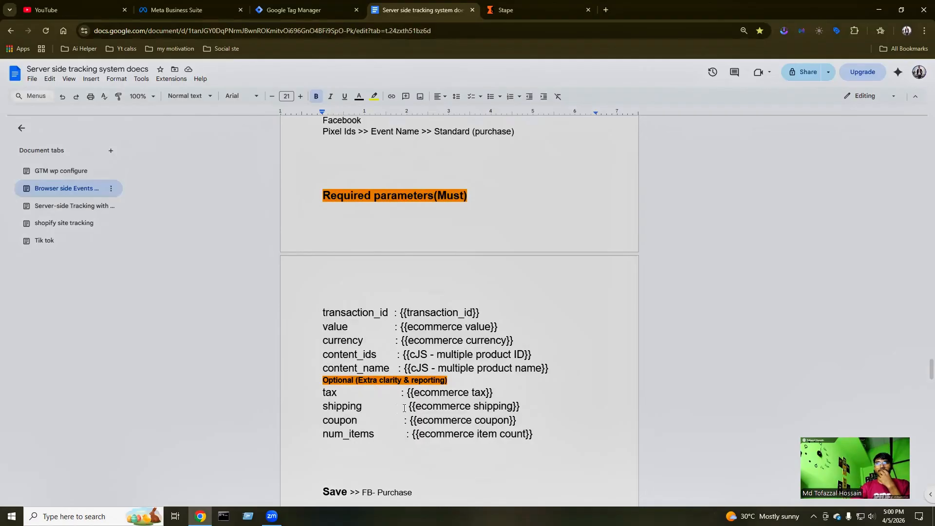
Return to Google Tag Manager and set the tax parameter's value to the {{dlv - tax}} variable in the SS- FB- Purchase tag.
{"action": "left_click", "coordinate": [297, 10]}
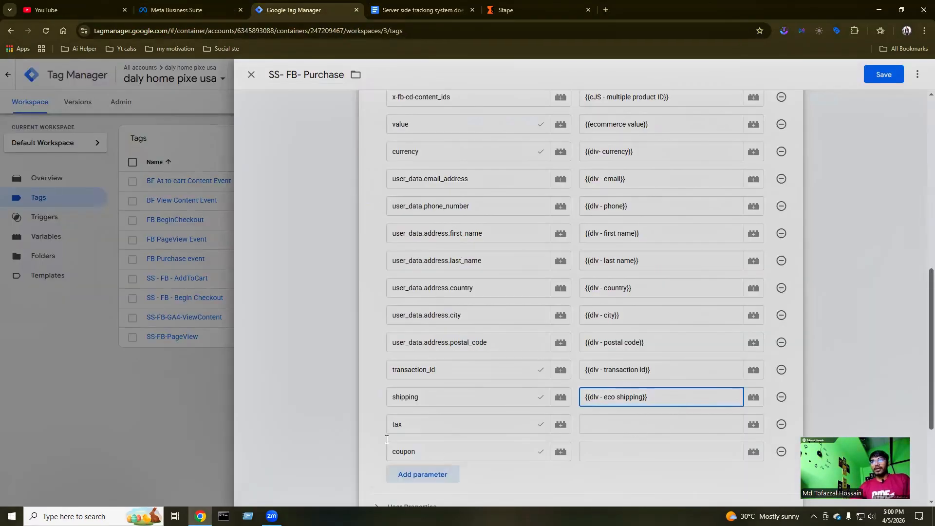
{"action": "left_click", "coordinate": [402, 434]}
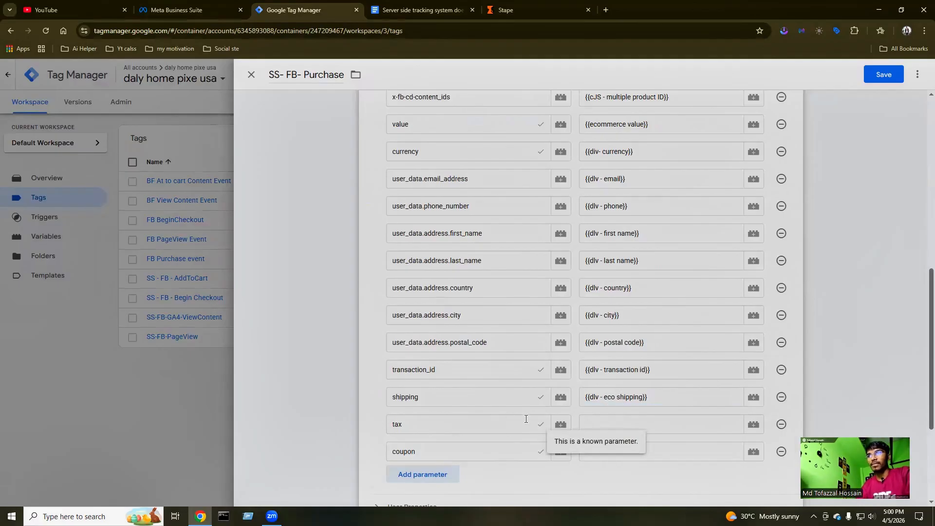
{"action": "left_click", "coordinate": [675, 394]}
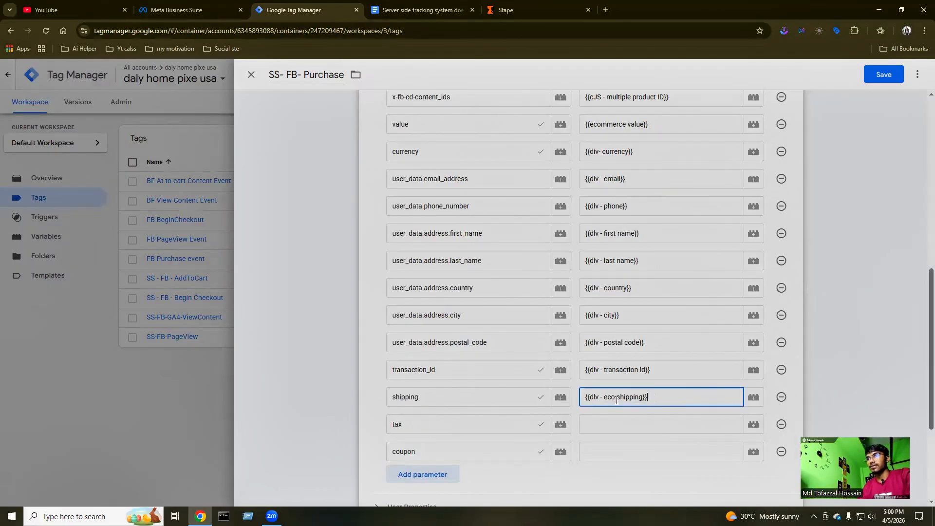
{"action": "left_click", "coordinate": [590, 423]}
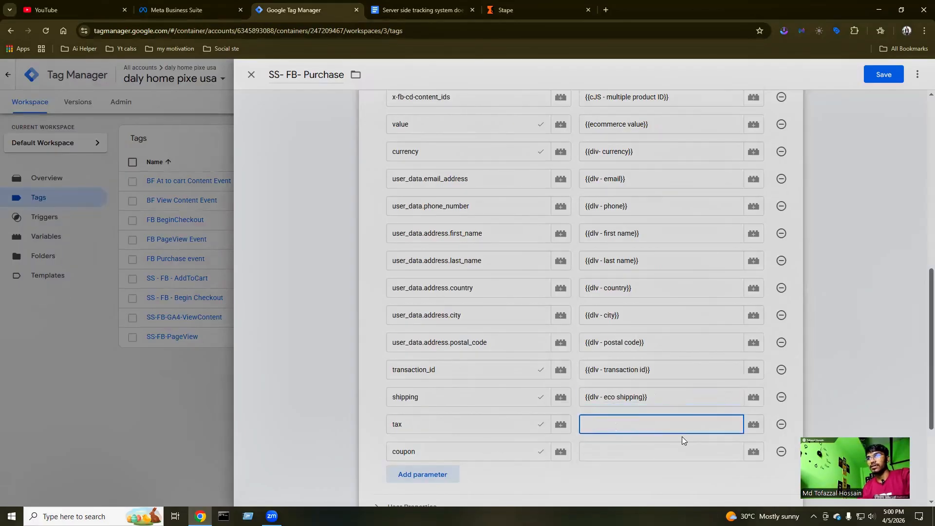
{"action": "type", "text": "{{"}
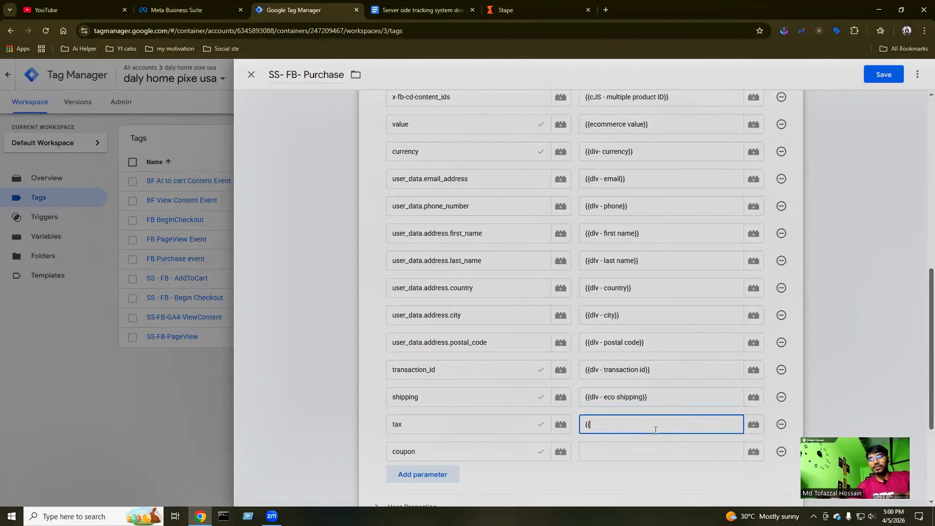
{"action": "type", "text": "ta"}
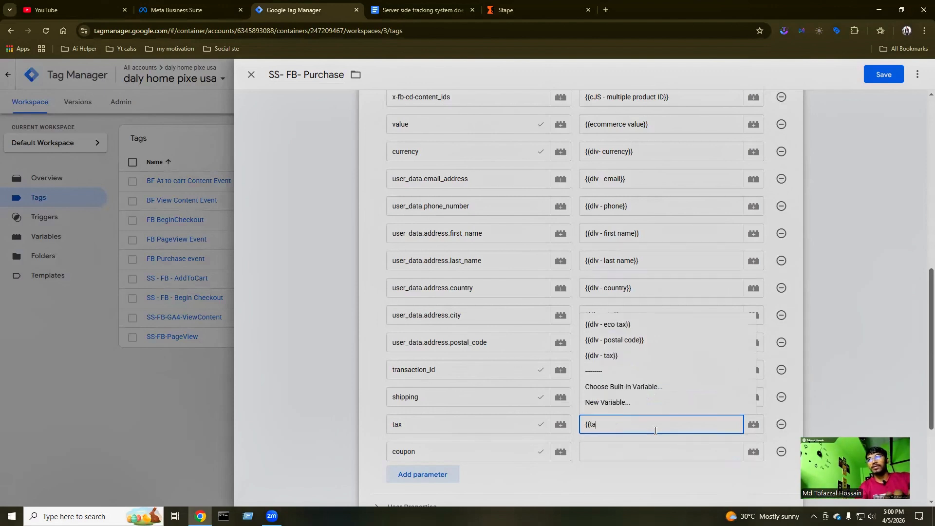
{"action": "type", "text": "x"}
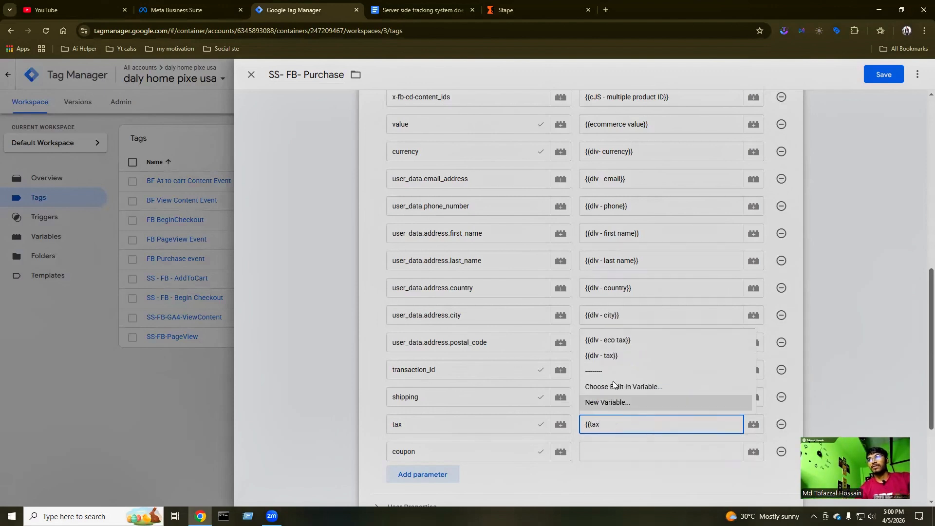
{"action": "left_click", "coordinate": [592, 359]}
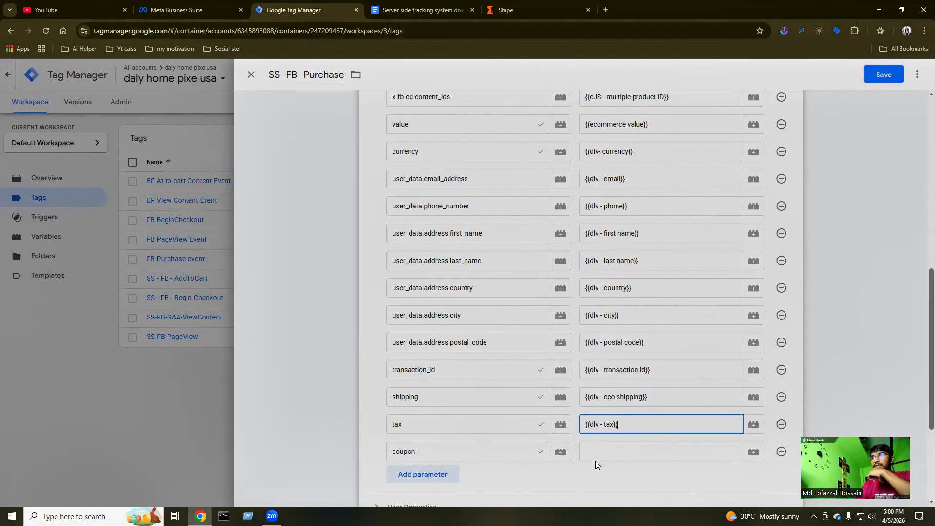
Set the coupon parameter's value to the {{dlv - coupon}} variable.
{"action": "left_click", "coordinate": [605, 449]}
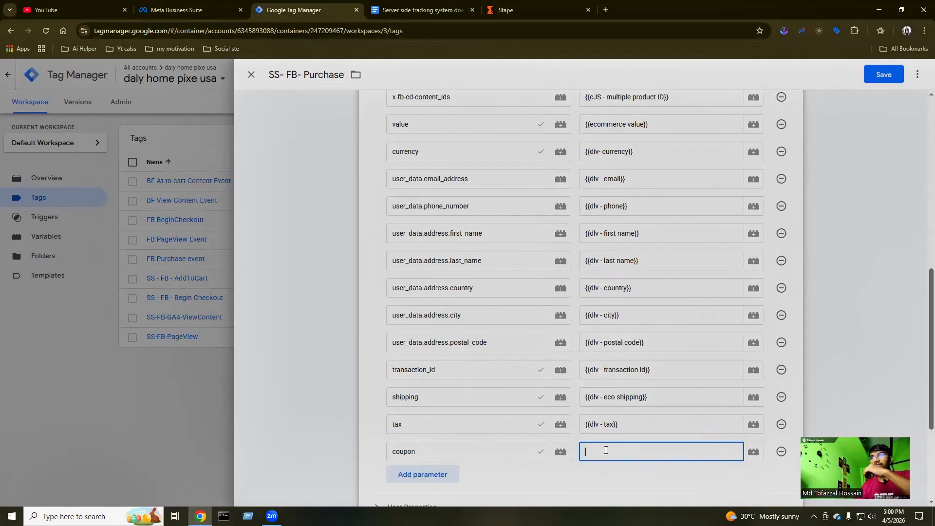
{"action": "type", "text": "{{"}
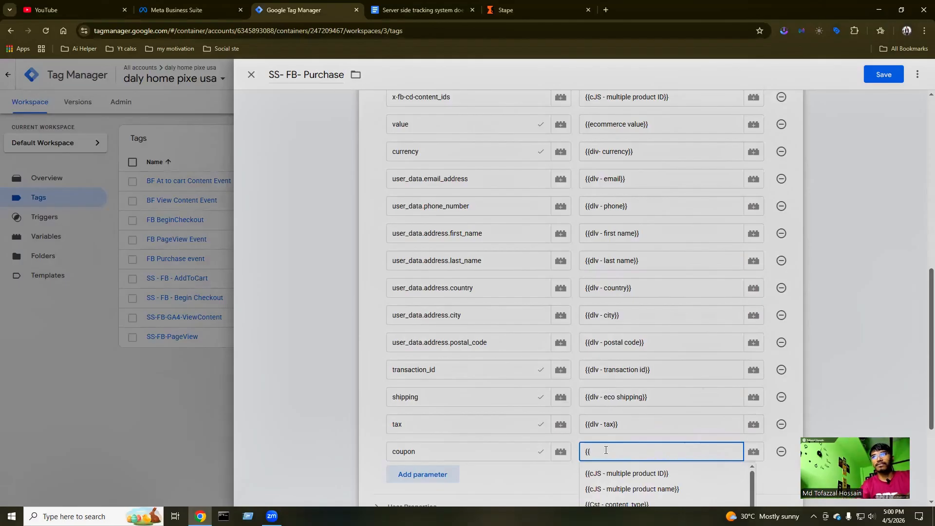
{"action": "type", "text": "c"}
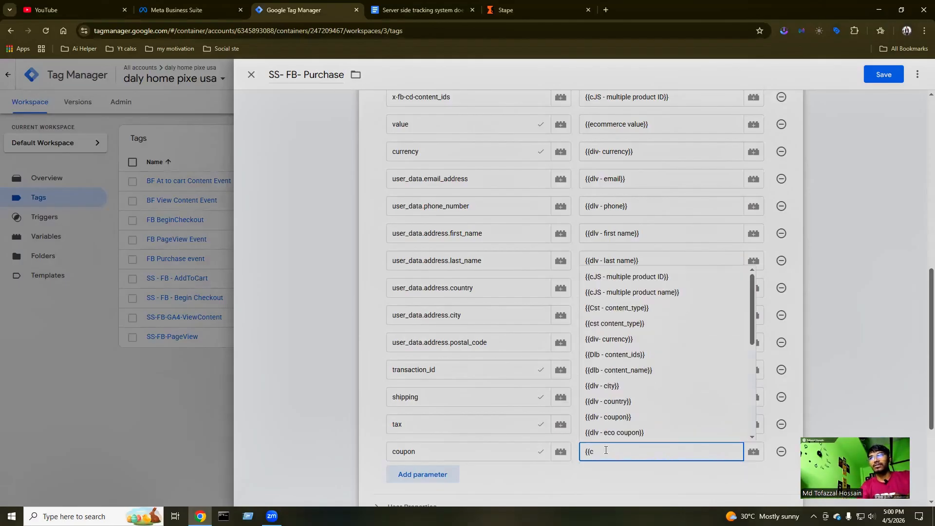
{"action": "type", "text": "ou"}
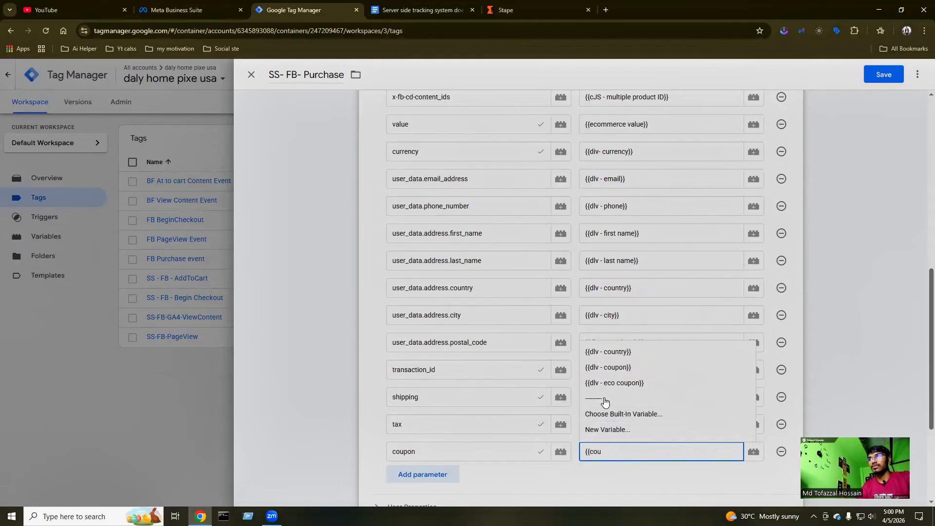
{"action": "left_click", "coordinate": [594, 369]}
Review the parameter list and replace the tag's FB BeginCheckout Trigger with purchase trigger as the firing trigger.
{"action": "scroll", "coordinate": [579, 441], "scroll_direction": "down", "scroll_amount": 3}
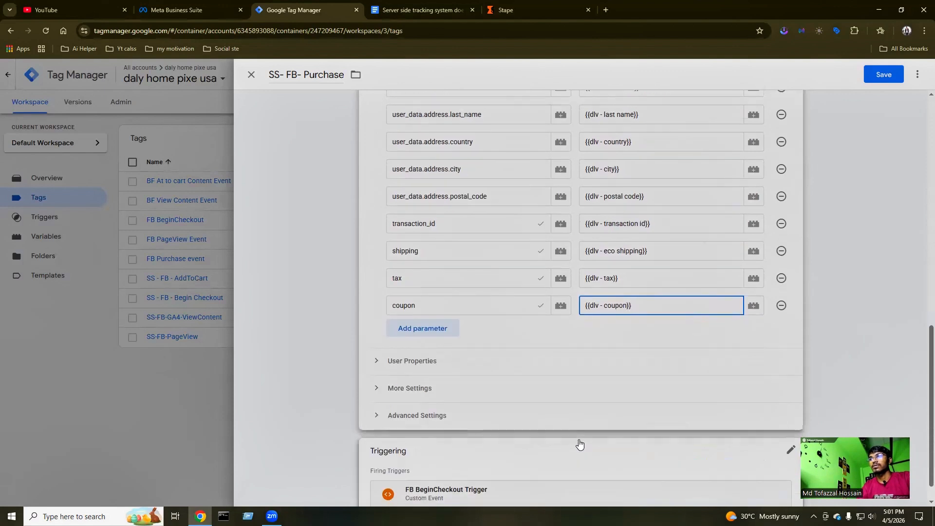
{"action": "scroll", "coordinate": [579, 440], "scroll_direction": "up", "scroll_amount": 5}
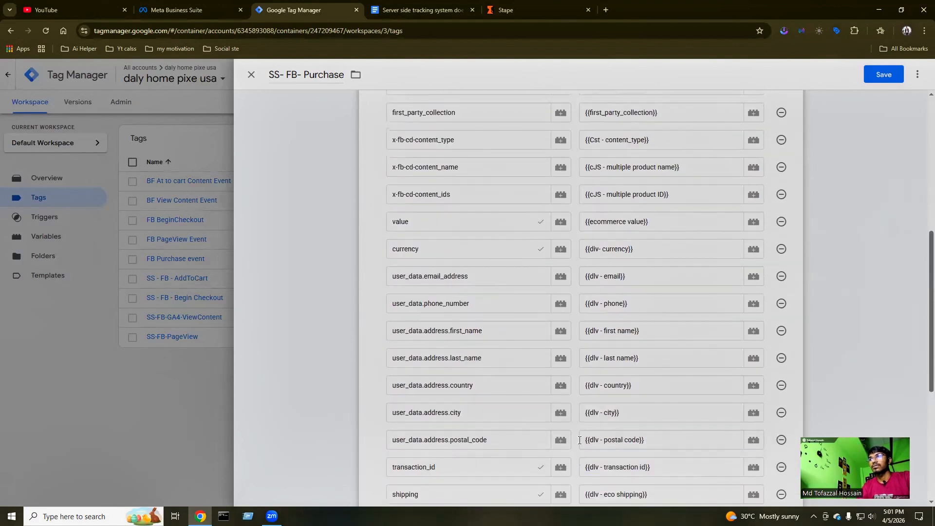
{"action": "scroll", "coordinate": [579, 440], "scroll_direction": "down", "scroll_amount": 1}
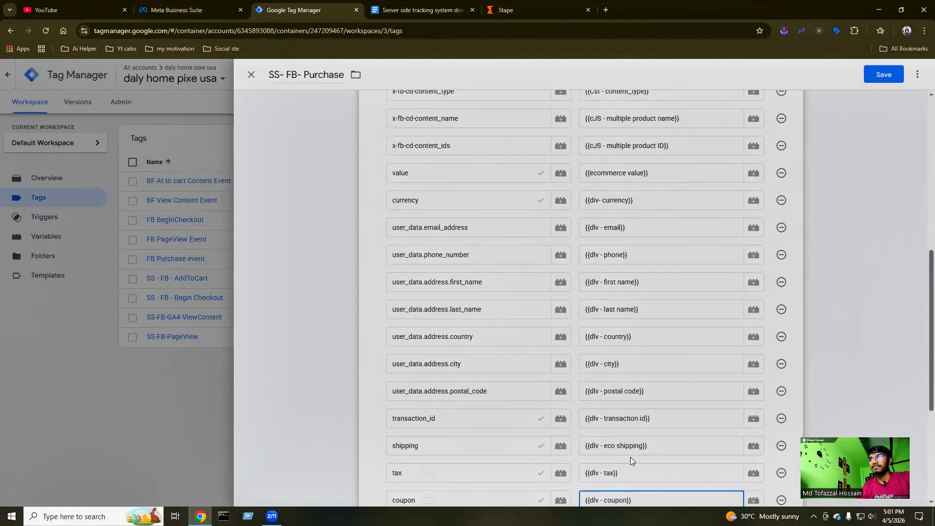
{"action": "left_click", "coordinate": [575, 444]}
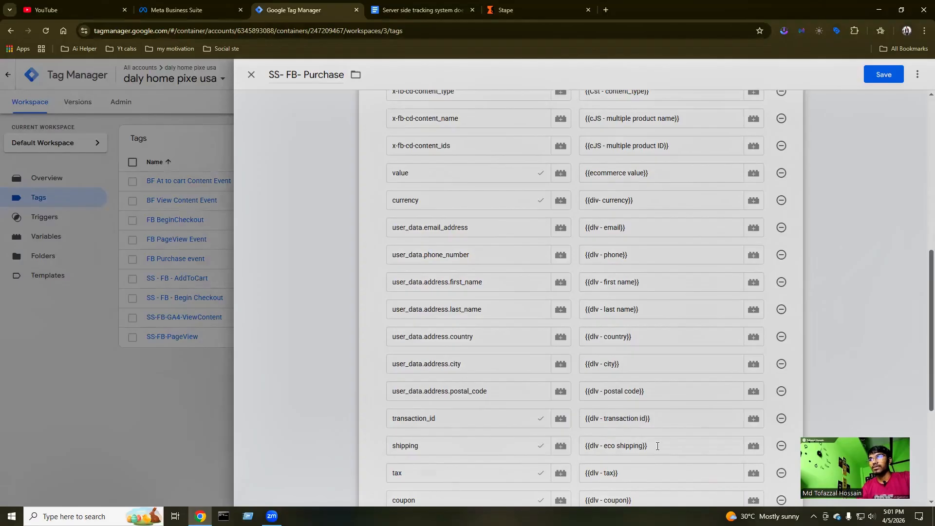
{"action": "scroll", "coordinate": [585, 431], "scroll_direction": "up", "scroll_amount": 4}
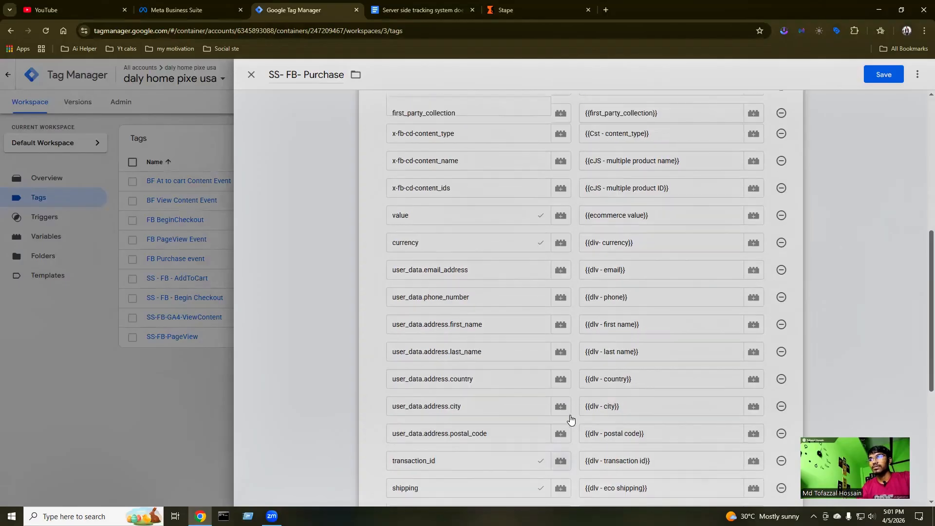
{"action": "scroll", "coordinate": [509, 210], "scroll_direction": "down", "scroll_amount": 9}
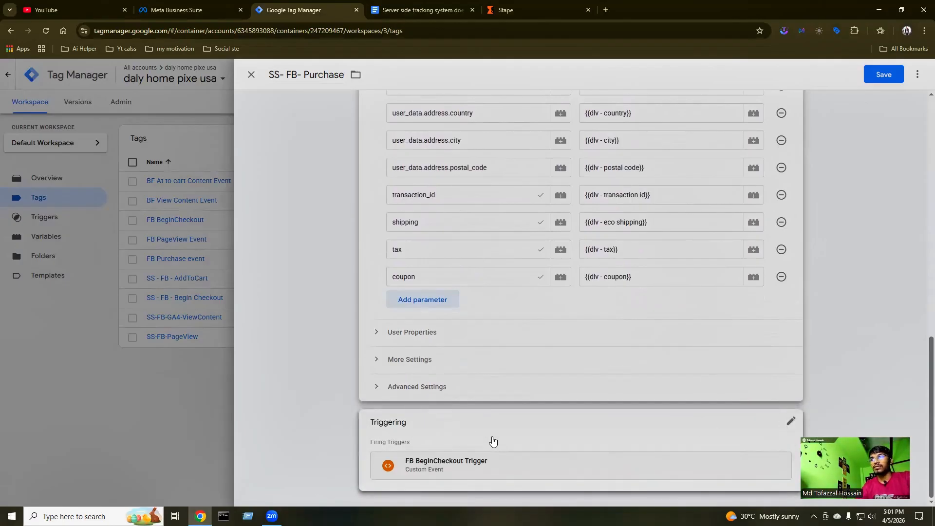
{"action": "left_click", "coordinate": [791, 420]}
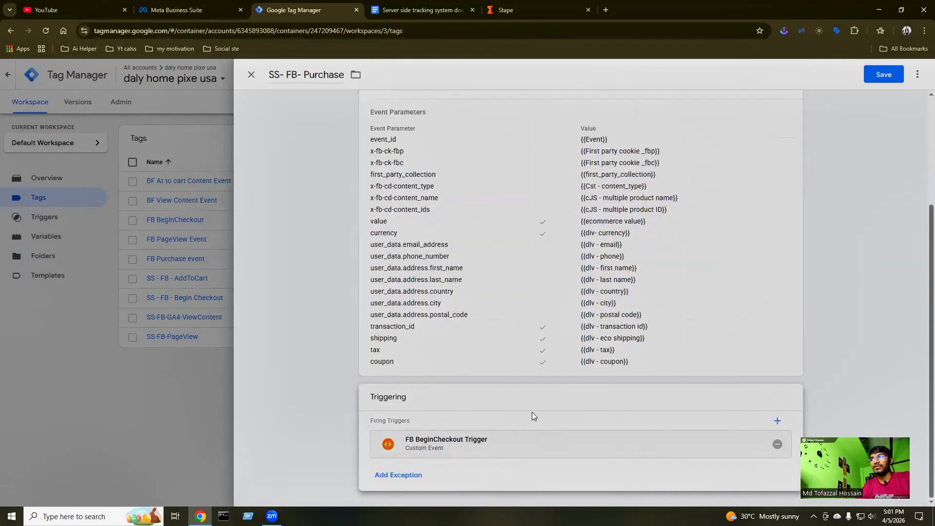
{"action": "left_click", "coordinate": [777, 444]}
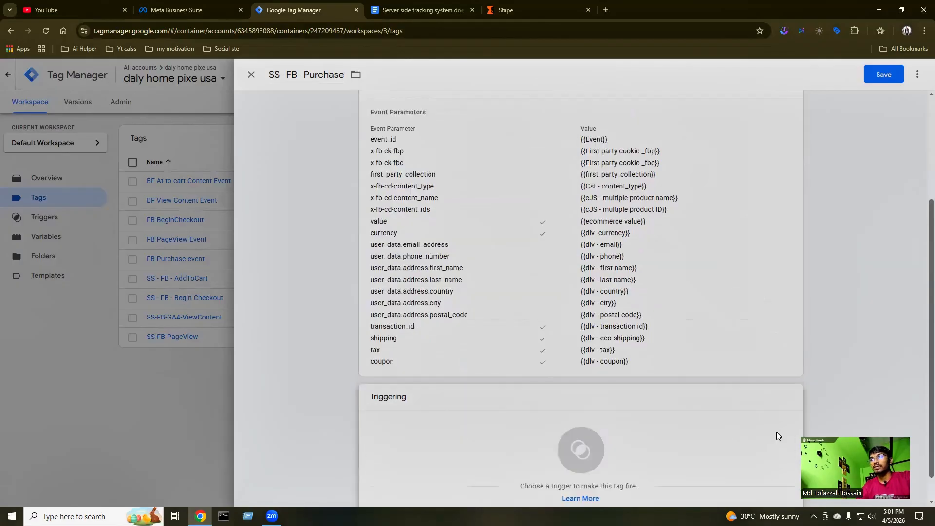
{"action": "left_click", "coordinate": [583, 441]}
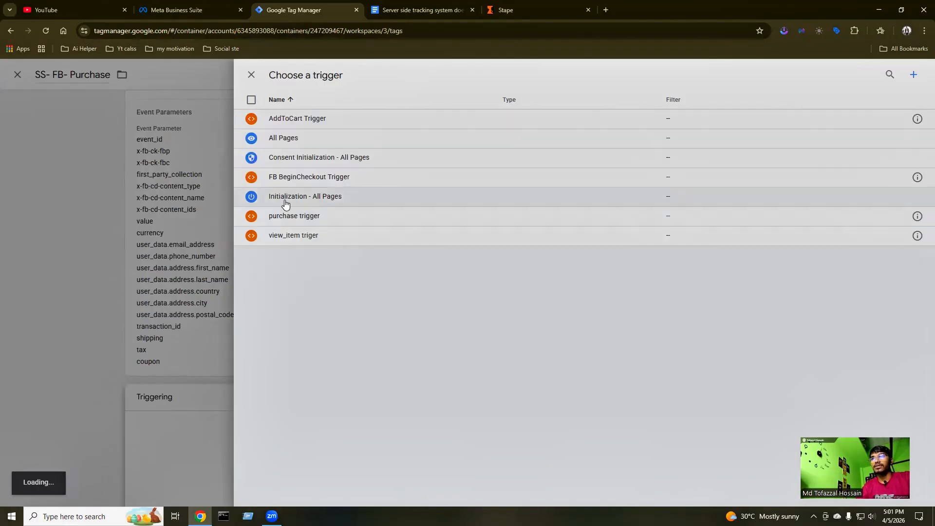
{"action": "left_click", "coordinate": [352, 215]}
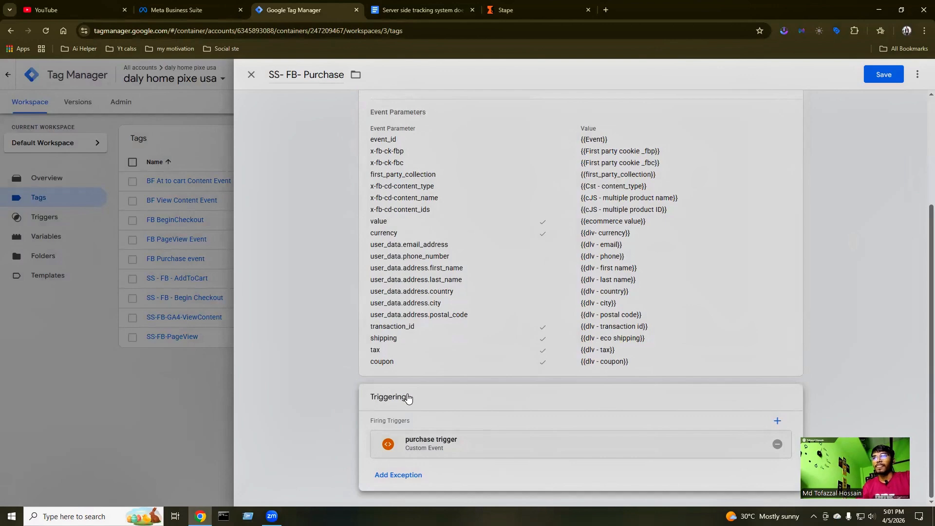
{"action": "scroll", "coordinate": [426, 439], "scroll_direction": "up", "scroll_amount": 3}
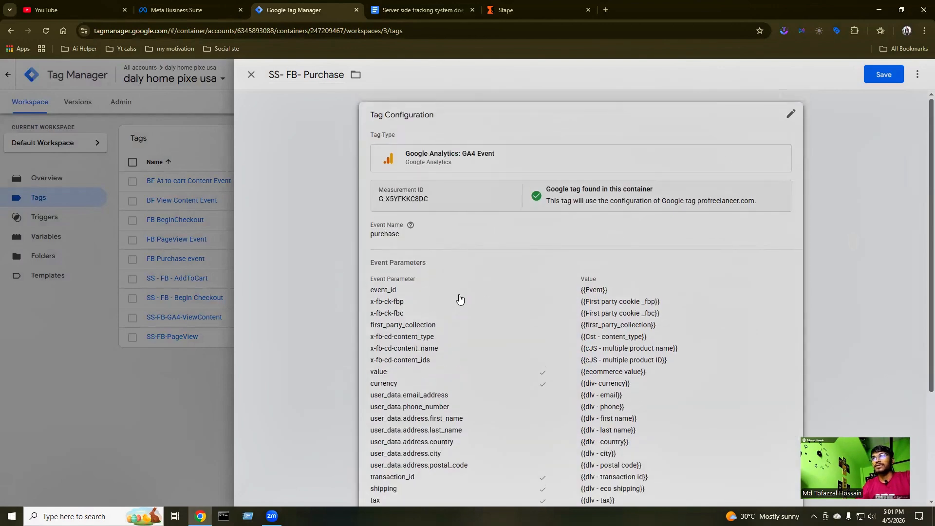
Review the SS- FB- Purchase tag's event parameters and firing trigger, and save the tag.
{"action": "scroll", "coordinate": [481, 310], "scroll_direction": "down", "scroll_amount": 3}
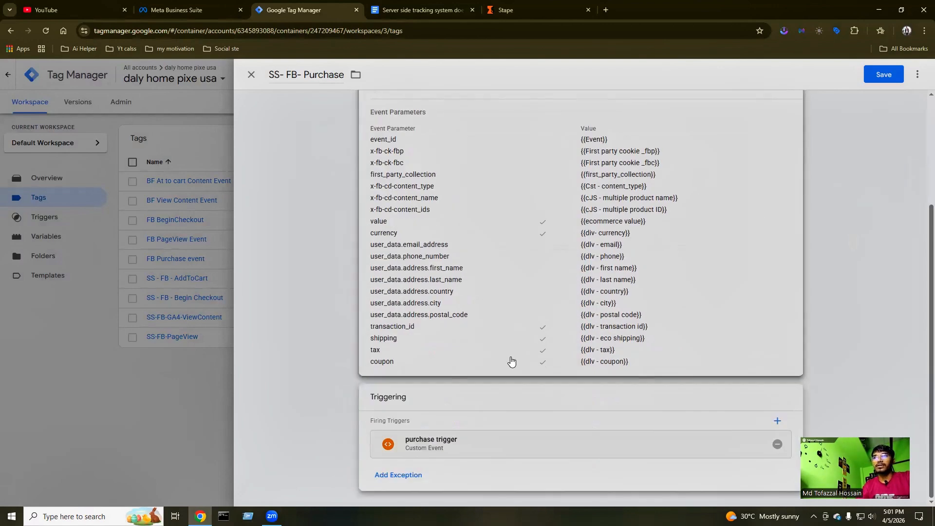
{"action": "scroll", "coordinate": [543, 380], "scroll_direction": "up", "scroll_amount": 3}
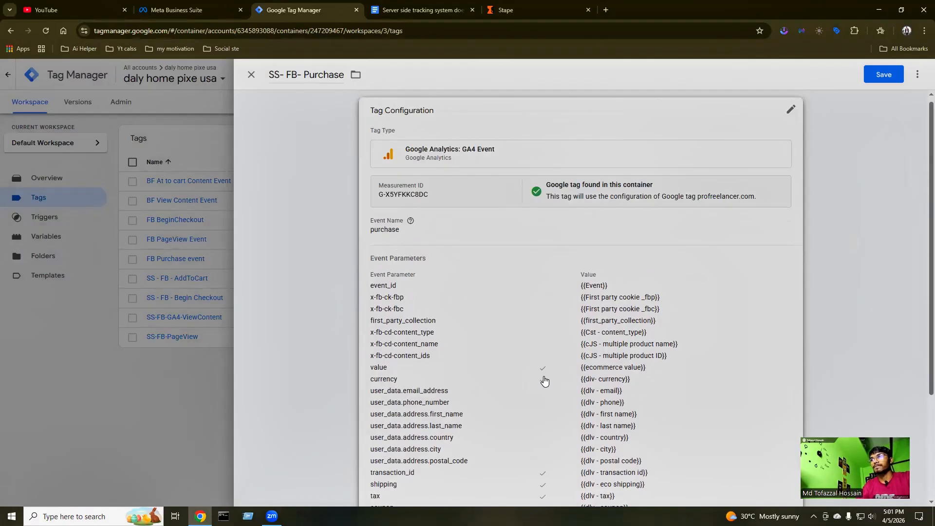
{"action": "scroll", "coordinate": [706, 265], "scroll_direction": "down", "scroll_amount": 3}
{"action": "scroll", "coordinate": [673, 281], "scroll_direction": "up", "scroll_amount": 3}
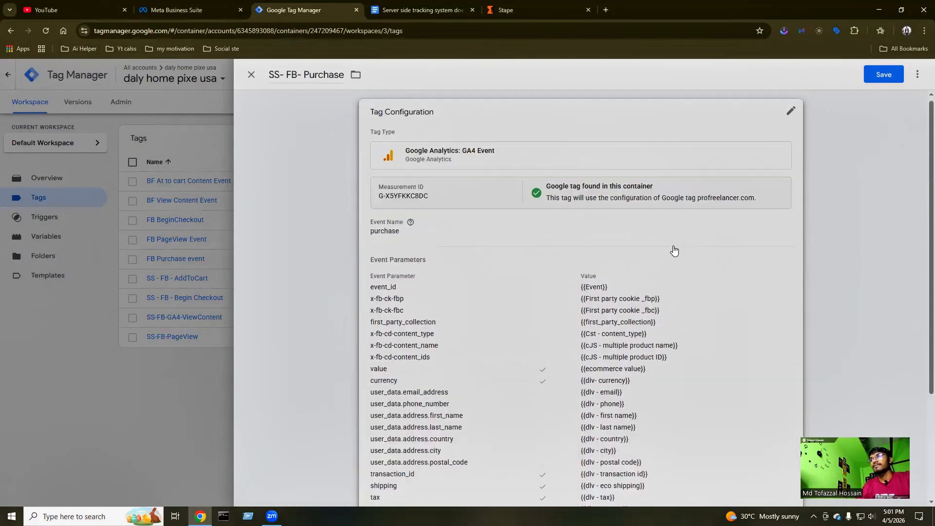
{"action": "left_click", "coordinate": [883, 80]}
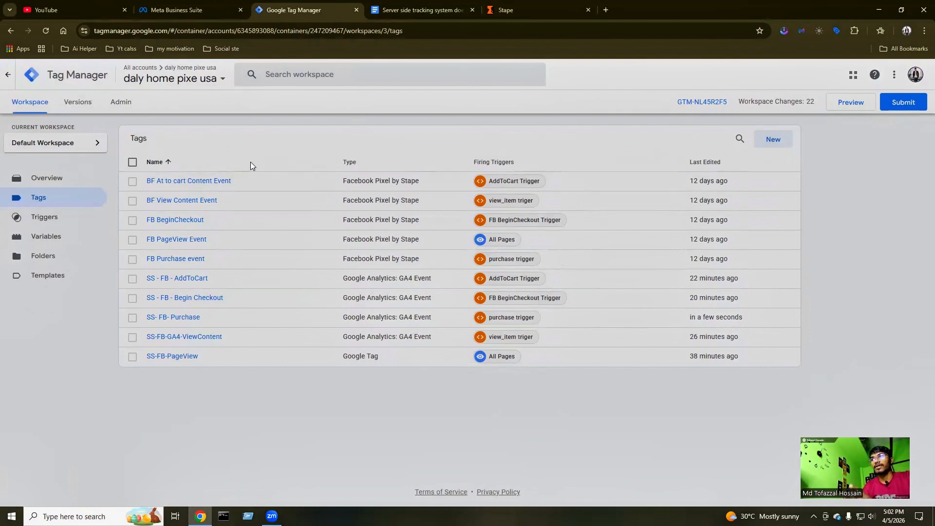
Switch to the tracking document and examine its server-side tracking section, from the purchase event parameters to the server container setup.
{"action": "left_click", "coordinate": [398, 11]}
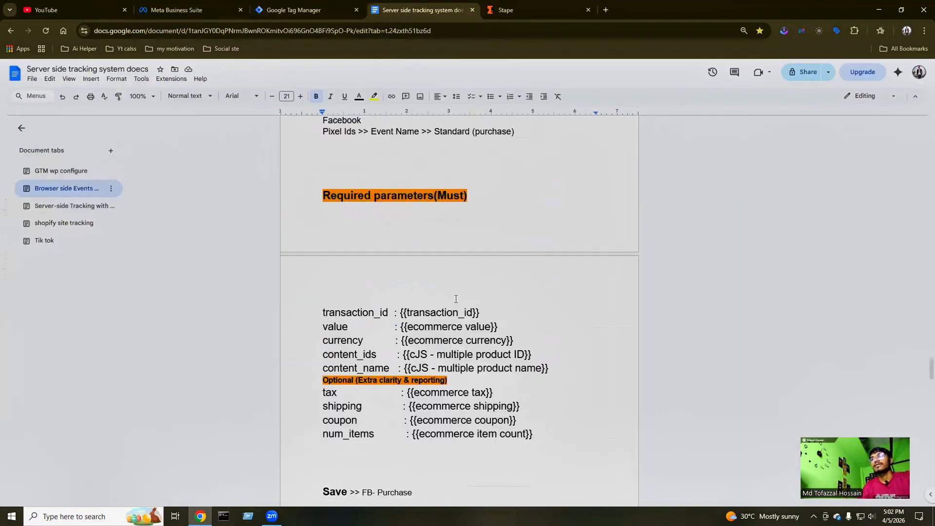
{"action": "scroll", "coordinate": [78, 219], "scroll_direction": "down", "scroll_amount": 5}
{"action": "left_click", "coordinate": [78, 209]}
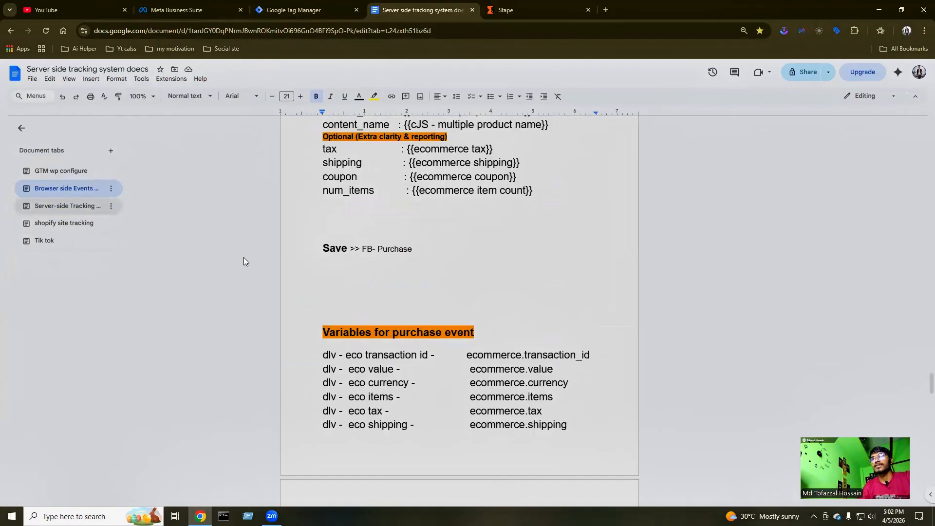
{"action": "scroll", "coordinate": [497, 287], "scroll_direction": "down", "scroll_amount": 20}
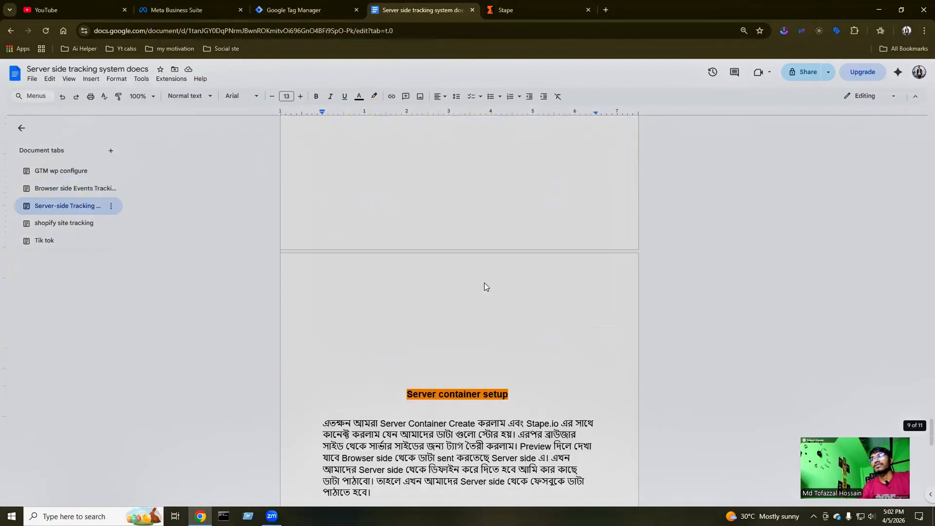
{"action": "scroll", "coordinate": [484, 282], "scroll_direction": "up", "scroll_amount": 3}
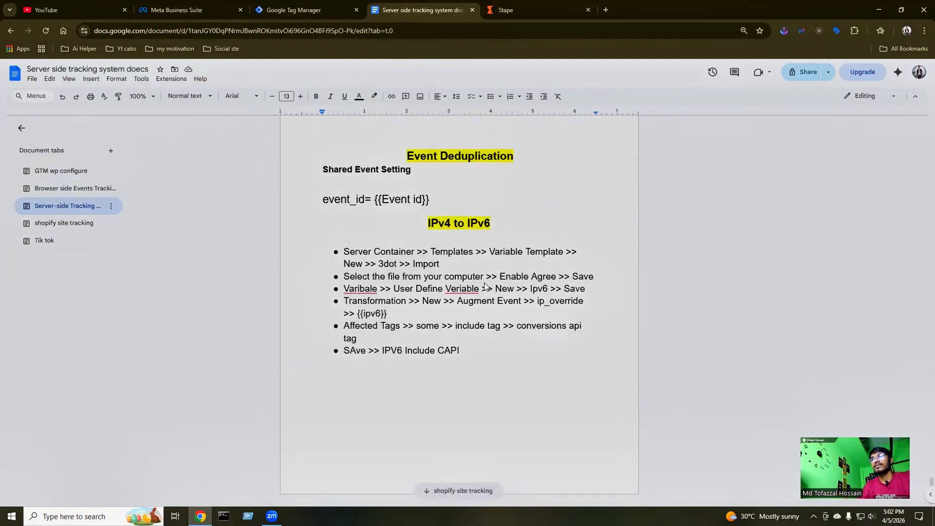
{"action": "scroll", "coordinate": [484, 283], "scroll_direction": "up", "scroll_amount": 15}
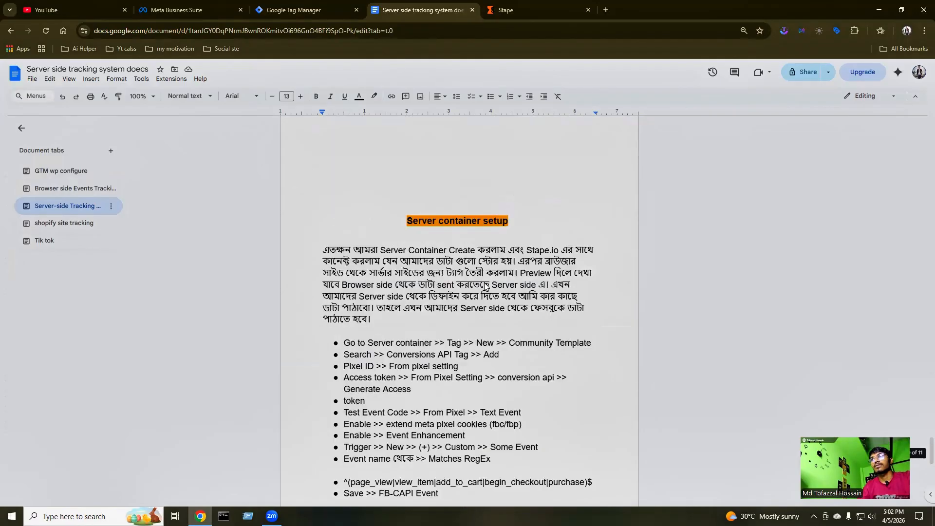
{"action": "scroll", "coordinate": [485, 286], "scroll_direction": "up", "scroll_amount": 10}
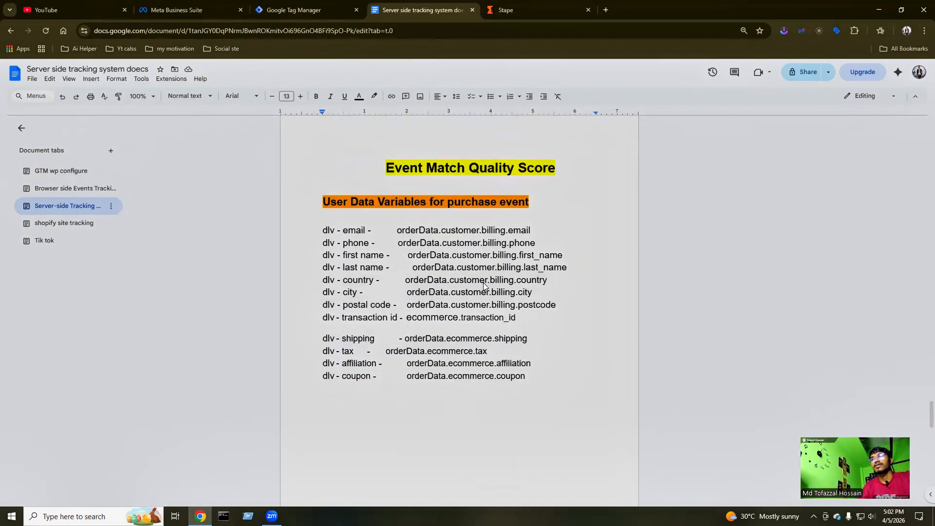
{"action": "scroll", "coordinate": [483, 286], "scroll_direction": "up", "scroll_amount": 15}
{"action": "scroll", "coordinate": [484, 285], "scroll_direction": "up", "scroll_amount": 4}
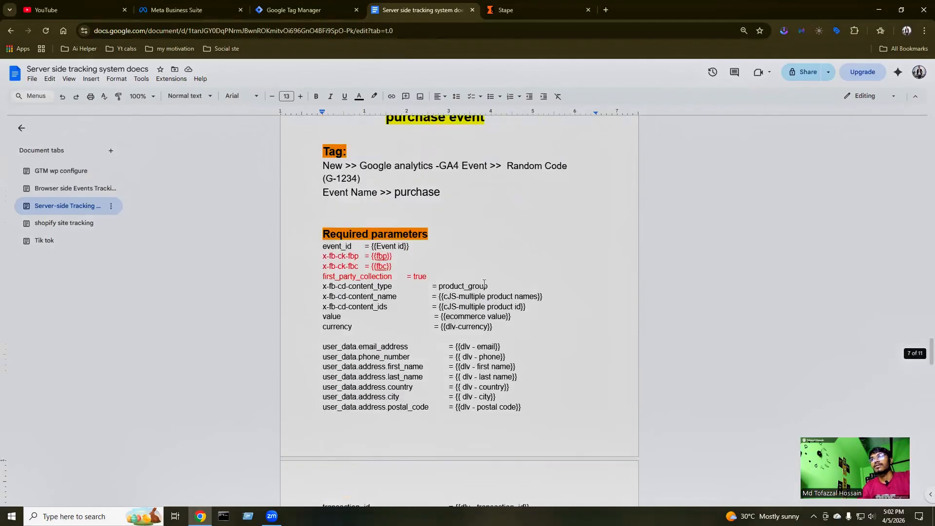
{"action": "scroll", "coordinate": [483, 285], "scroll_direction": "down", "scroll_amount": 12}
{"action": "scroll", "coordinate": [484, 283], "scroll_direction": "up", "scroll_amount": 5}
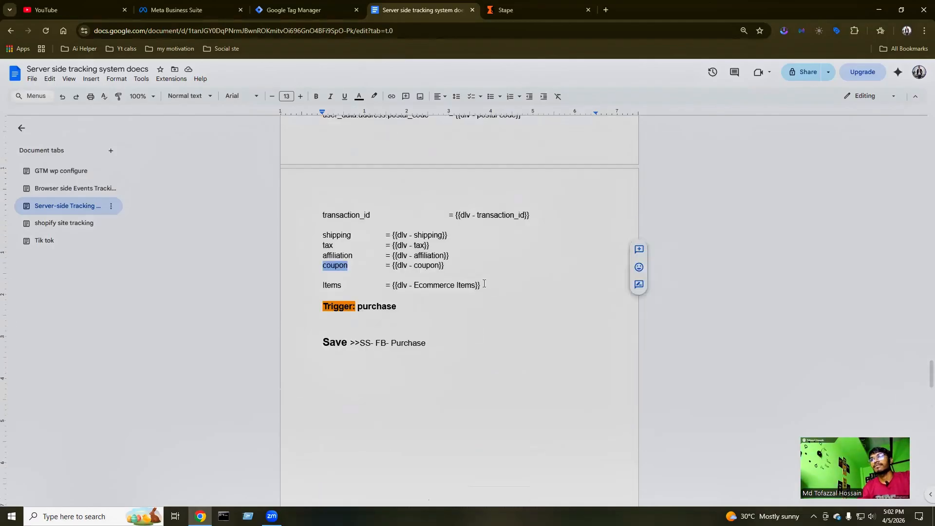
{"action": "scroll", "coordinate": [483, 284], "scroll_direction": "down", "scroll_amount": 5}
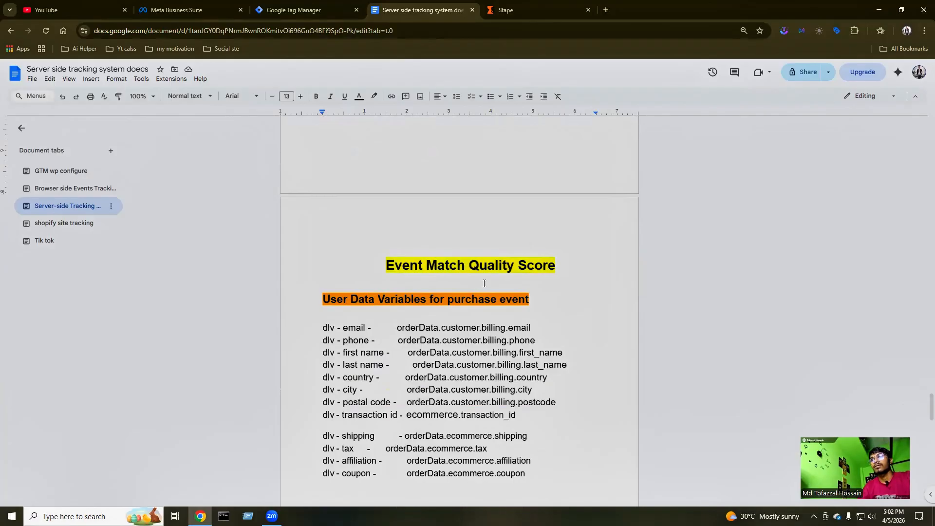
{"action": "scroll", "coordinate": [484, 283], "scroll_direction": "down", "scroll_amount": 10}
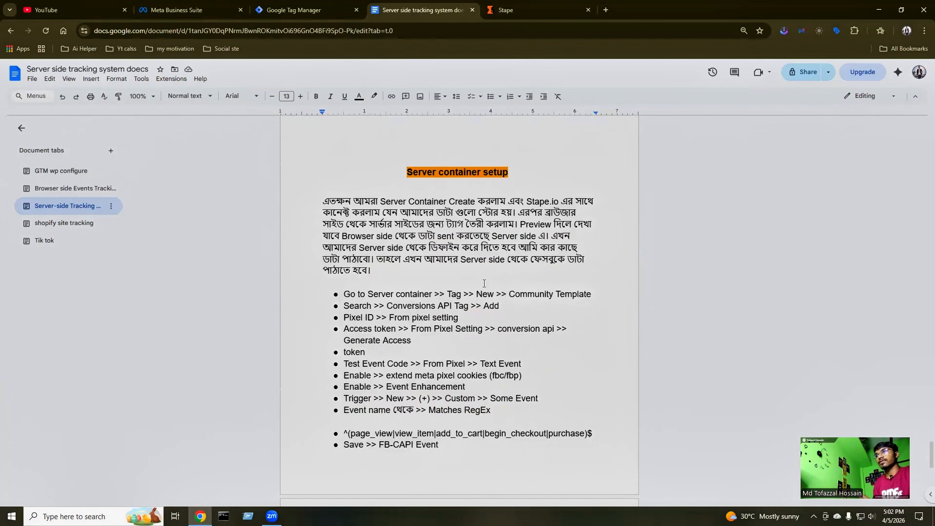
Examine the Event Deduplication and IPv4 to IPv6 notes and the Server container setup instructions in the document.
{"action": "scroll", "coordinate": [484, 283], "scroll_direction": "down", "scroll_amount": 8}
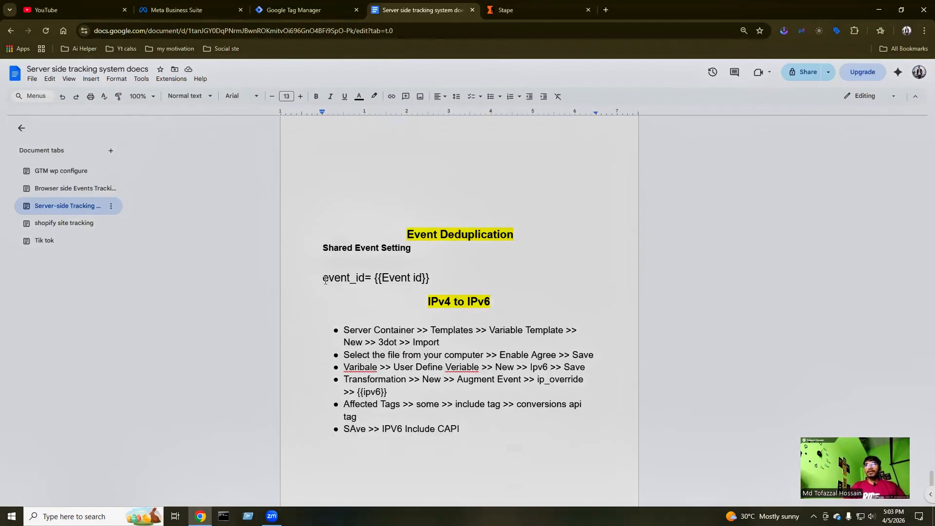
{"action": "left_click_drag", "start_coordinate": [326, 280], "coordinate": [366, 278]}
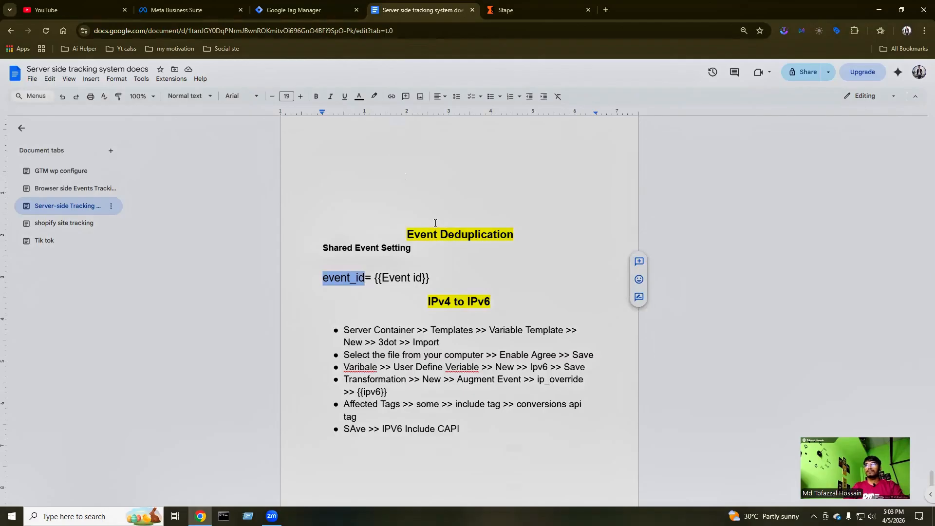
{"action": "scroll", "coordinate": [435, 223], "scroll_direction": "down", "scroll_amount": 2}
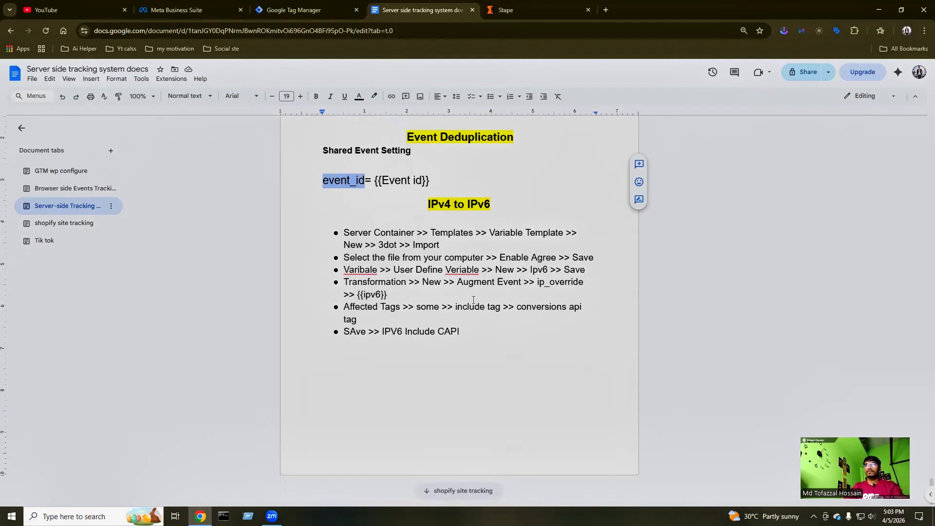
{"action": "scroll", "coordinate": [475, 298], "scroll_direction": "up", "scroll_amount": 3}
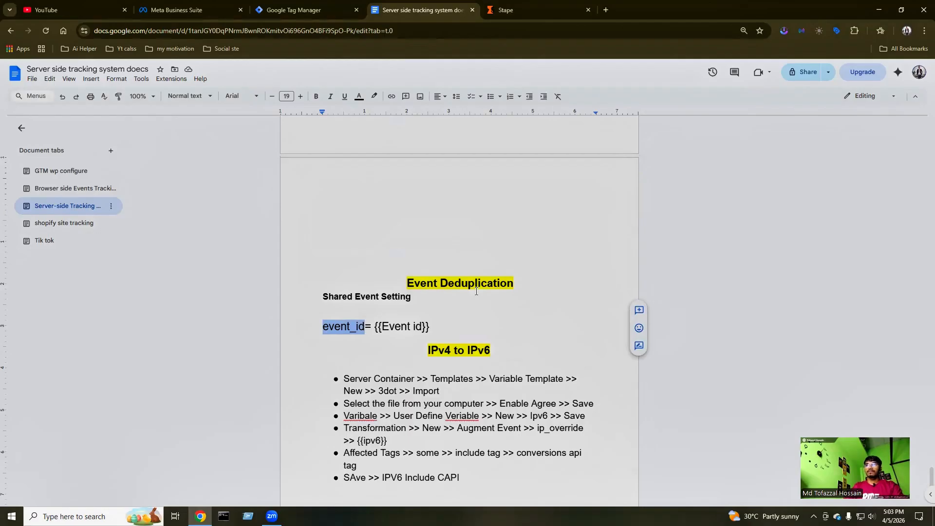
{"action": "scroll", "coordinate": [476, 289], "scroll_direction": "up", "scroll_amount": 3}
{"action": "scroll", "coordinate": [444, 333], "scroll_direction": "down", "scroll_amount": 3}
{"action": "scroll", "coordinate": [444, 333], "scroll_direction": "up", "scroll_amount": 5}
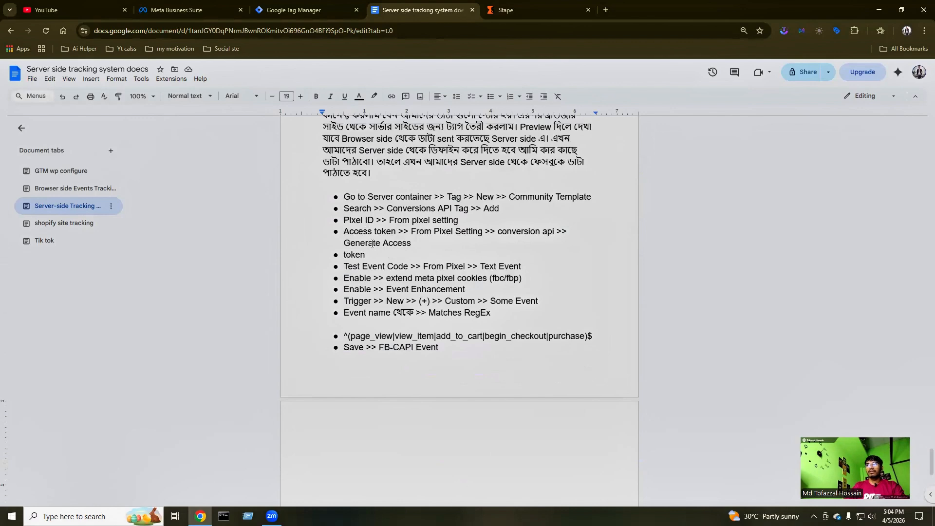
{"action": "scroll", "coordinate": [372, 244], "scroll_direction": "up", "scroll_amount": 3}
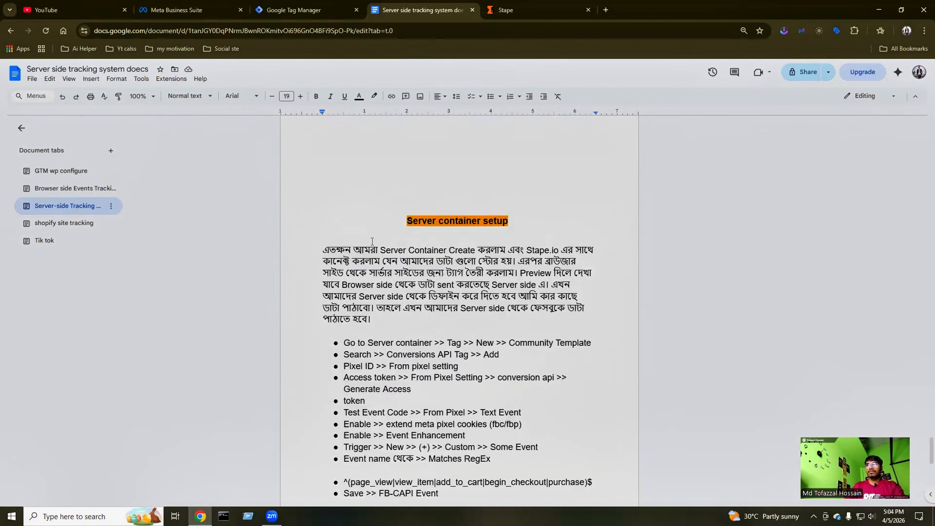
{"action": "scroll", "coordinate": [371, 241], "scroll_direction": "down", "scroll_amount": 2}
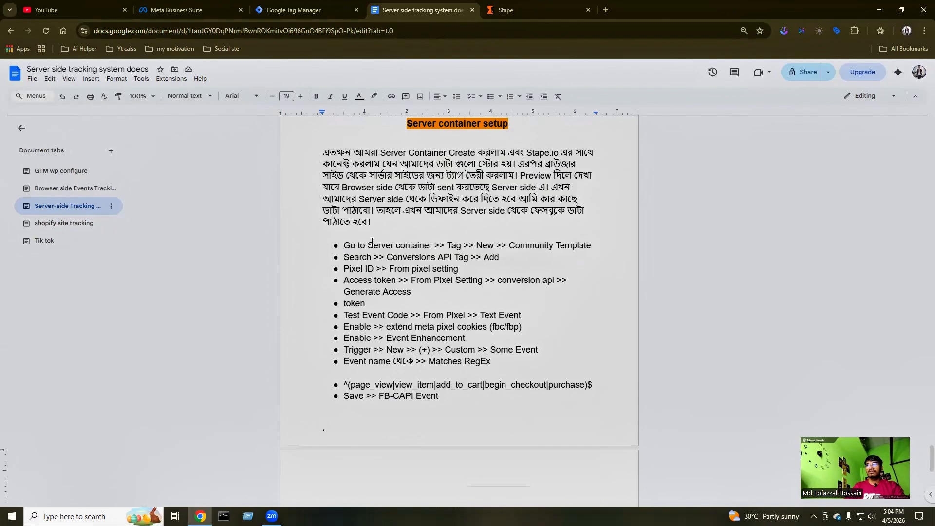
{"action": "scroll", "coordinate": [371, 241], "scroll_direction": "up", "scroll_amount": 1}
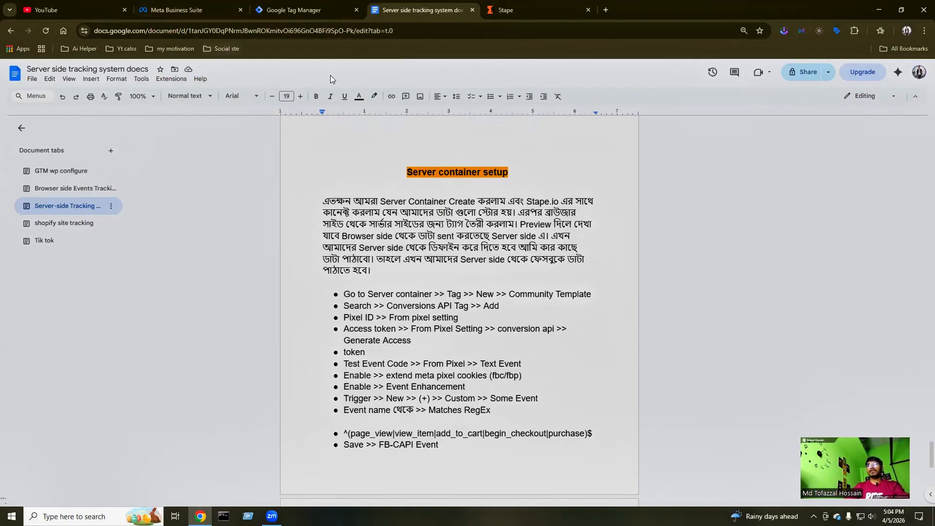
Return to Google Tag Manager and open the Daily Home Picks USA ( server) container.
{"action": "left_click", "coordinate": [294, 10]}
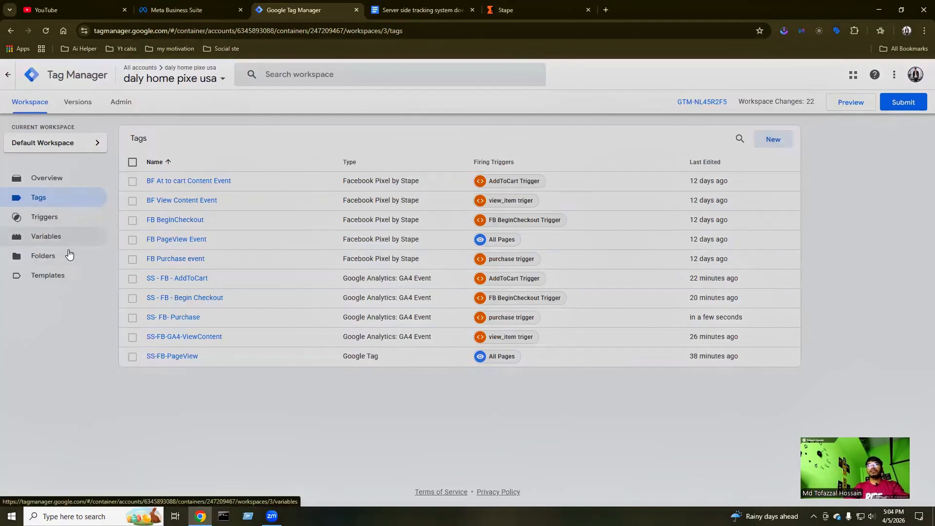
{"action": "left_click", "coordinate": [195, 78]}
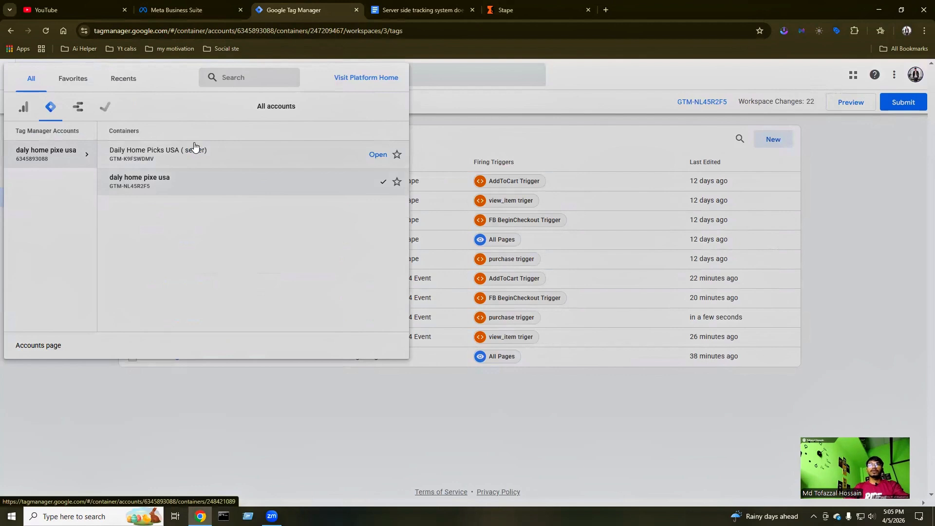
{"action": "left_click", "coordinate": [194, 149]}
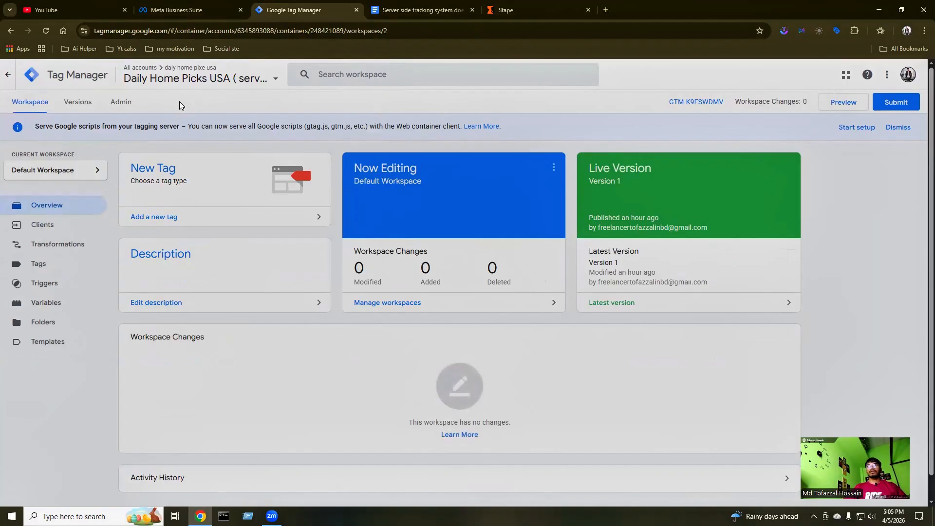
{"action": "scroll", "coordinate": [344, 151], "scroll_direction": "down", "scroll_amount": 1}
{"action": "scroll", "coordinate": [344, 152], "scroll_direction": "up", "scroll_amount": 1}
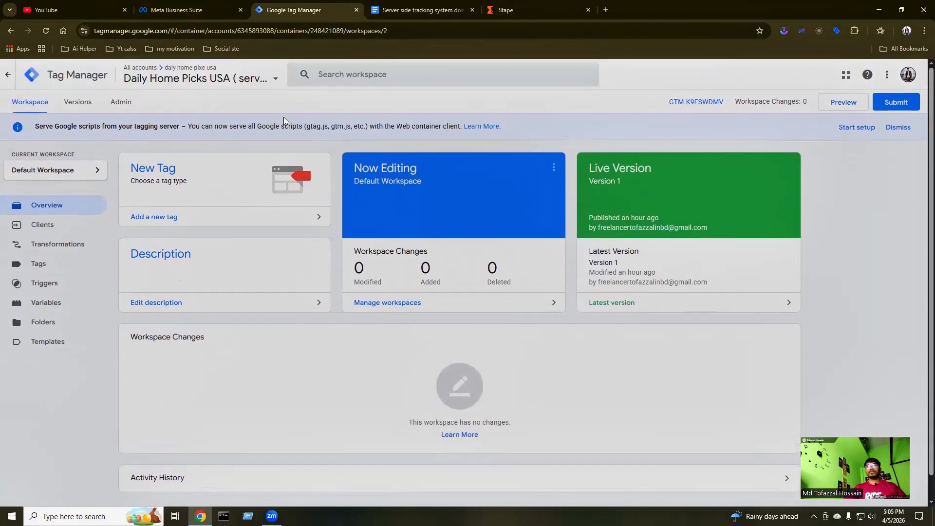
Copy the template name "Conversions API Tag" from the Server container setup list in the tracking document.
{"action": "left_click", "coordinate": [415, 9]}
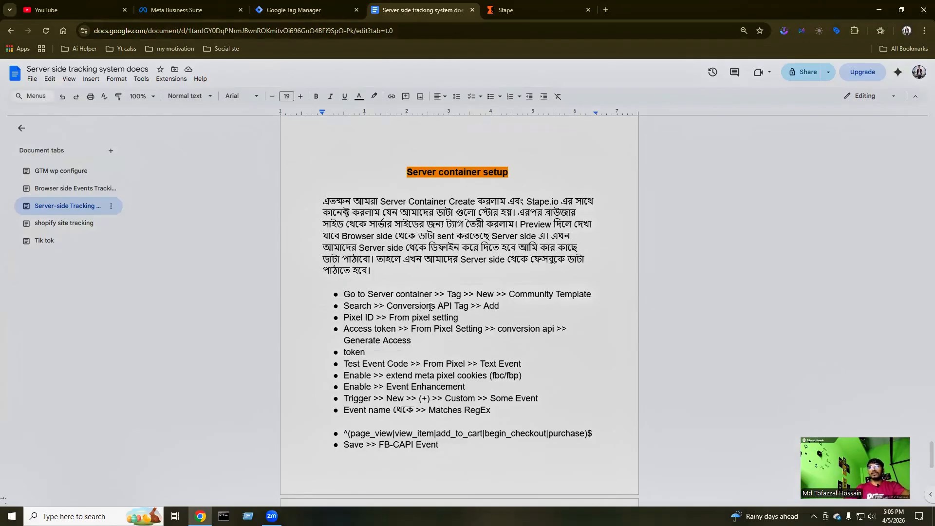
{"action": "left_click_drag", "start_coordinate": [388, 305], "coordinate": [467, 306]}
{"action": "key", "text": "ctrl+c"}
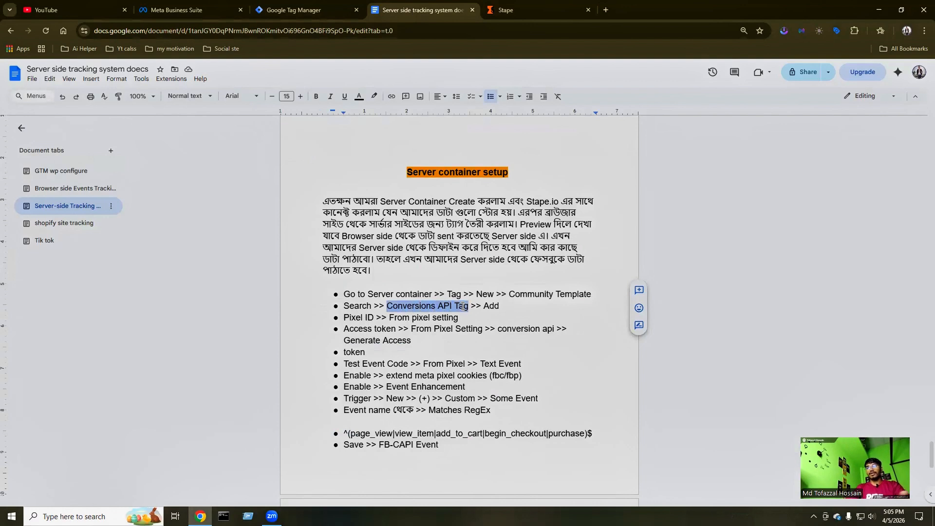
Create a new tag in the Google Tag Manager server container and browse the Community Template Gallery for its tag type.
{"action": "left_click", "coordinate": [302, 10]}
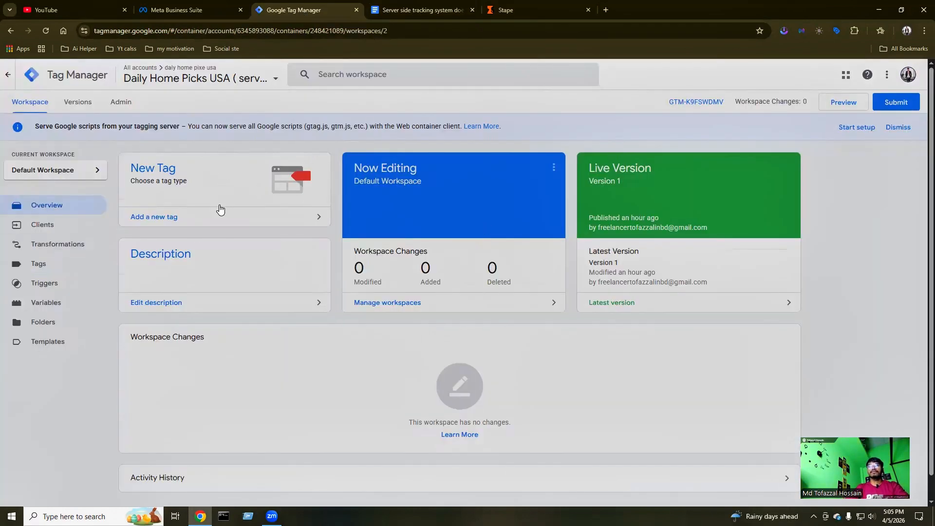
{"action": "left_click", "coordinate": [36, 265]}
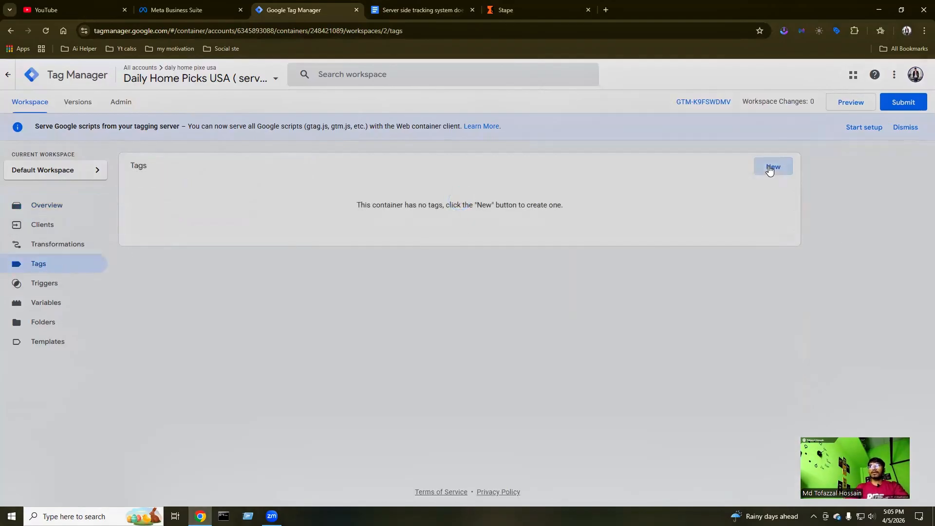
{"action": "left_click", "coordinate": [773, 167]}
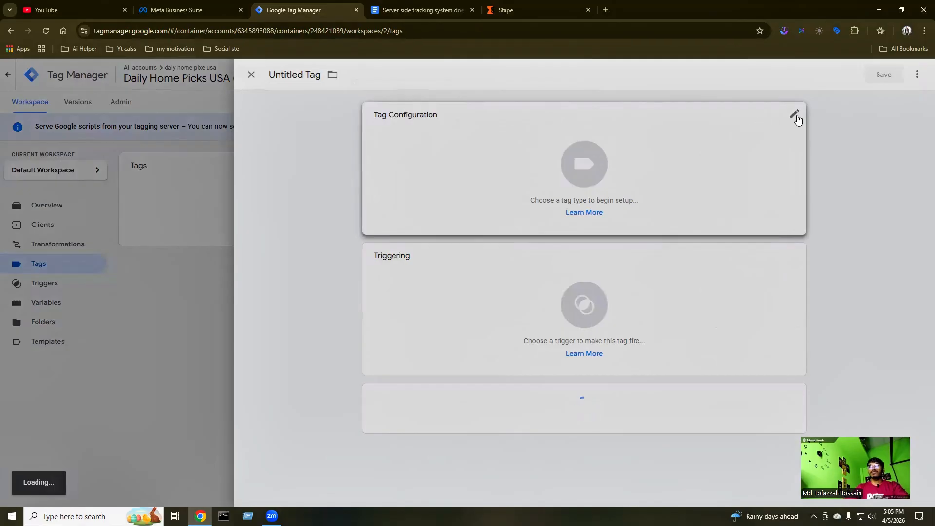
{"action": "left_click", "coordinate": [795, 115]}
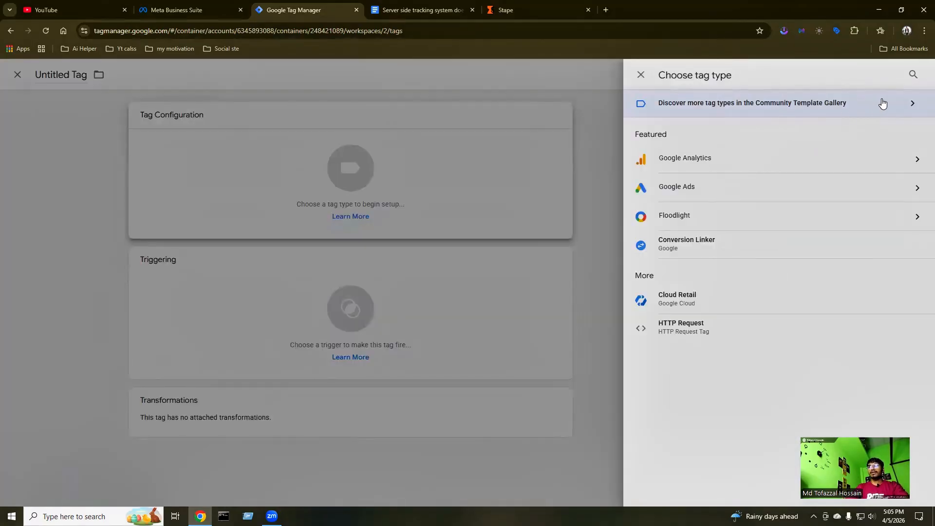
{"action": "left_click", "coordinate": [876, 104]}
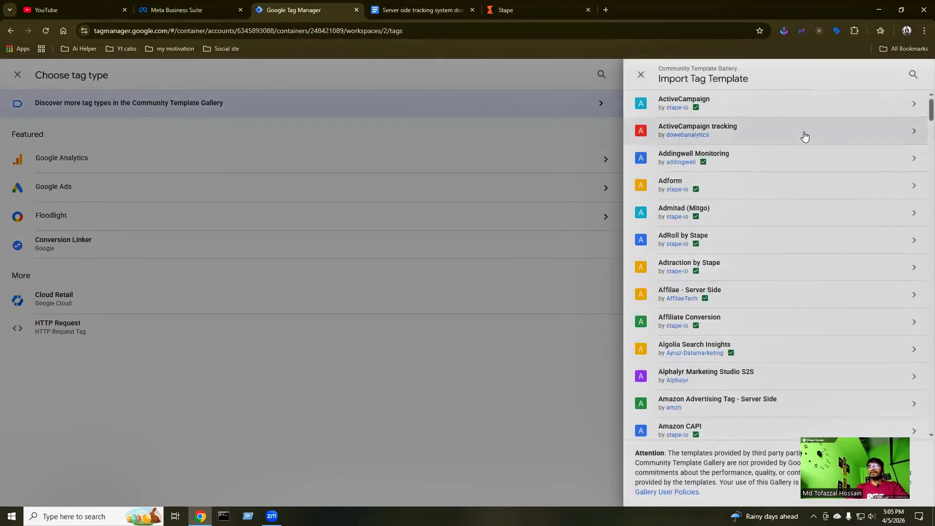
Find the Conversions API Tag by facebookincubator in the template gallery and add it to the workspace as the tag type.
{"action": "left_click", "coordinate": [914, 75]}
{"action": "key", "text": "ctrl+v"}
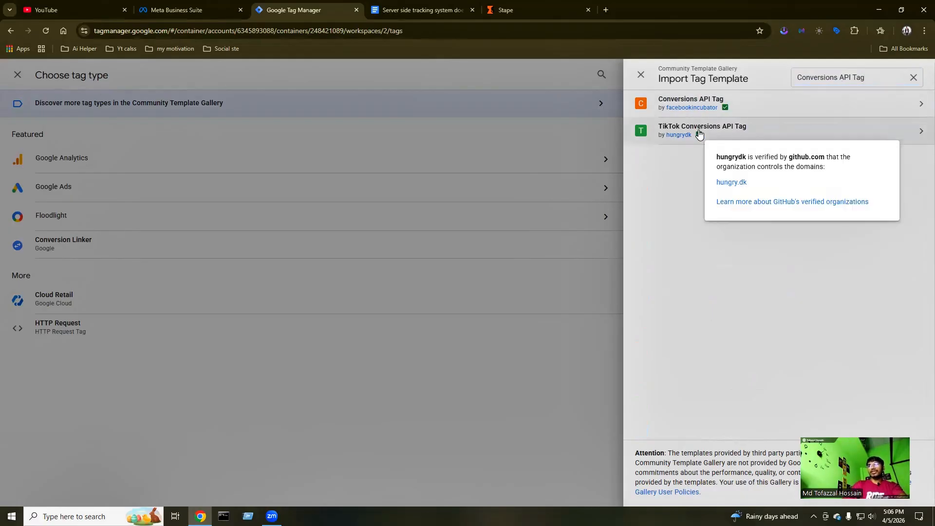
{"action": "left_click", "coordinate": [689, 103]}
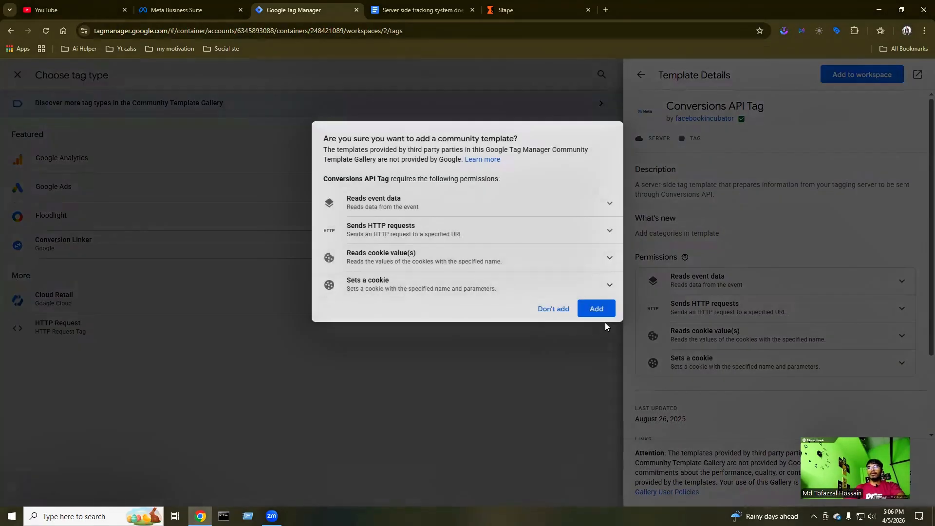
{"action": "left_click", "coordinate": [598, 311]}
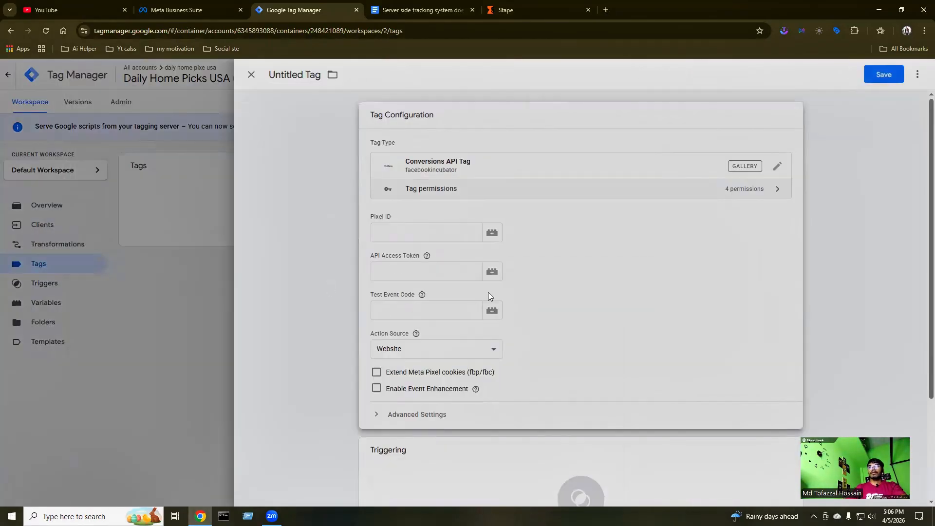
{"action": "scroll", "coordinate": [462, 382], "scroll_direction": "down", "scroll_amount": 2}
{"action": "scroll", "coordinate": [462, 373], "scroll_direction": "up", "scroll_amount": 2}
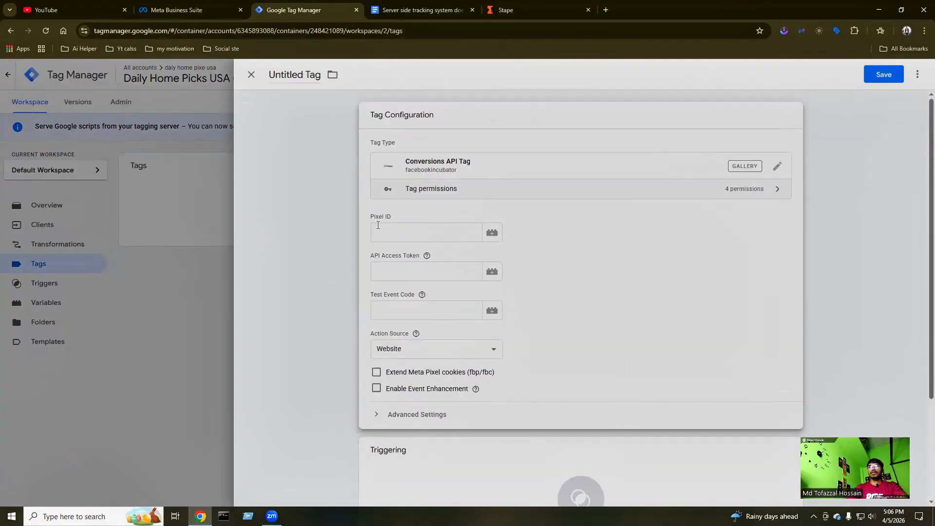
{"action": "left_click", "coordinate": [406, 233]}
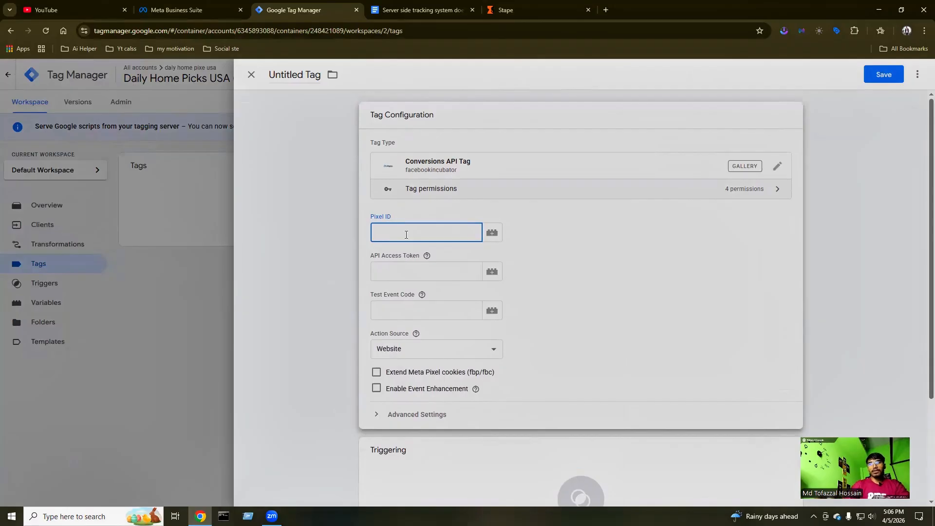
{"action": "type", "text": "{{"}
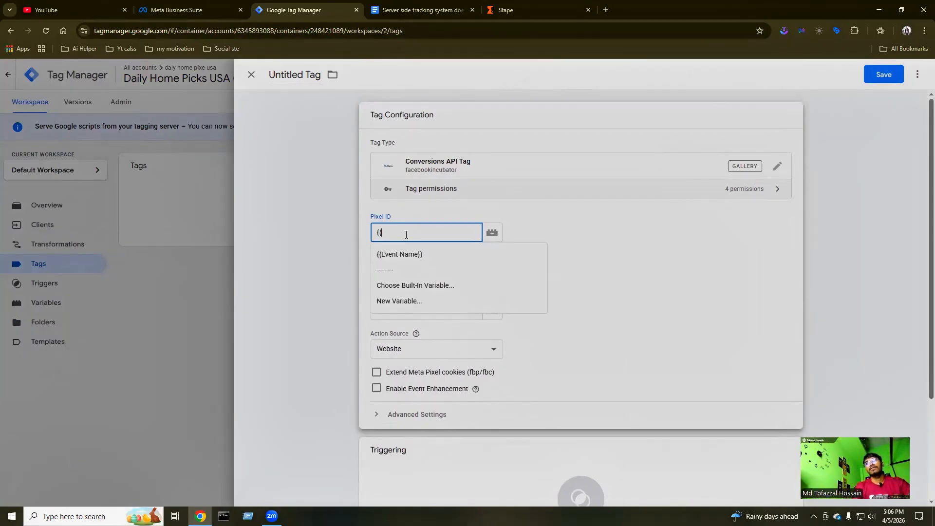
{"action": "type", "text": "pi"}
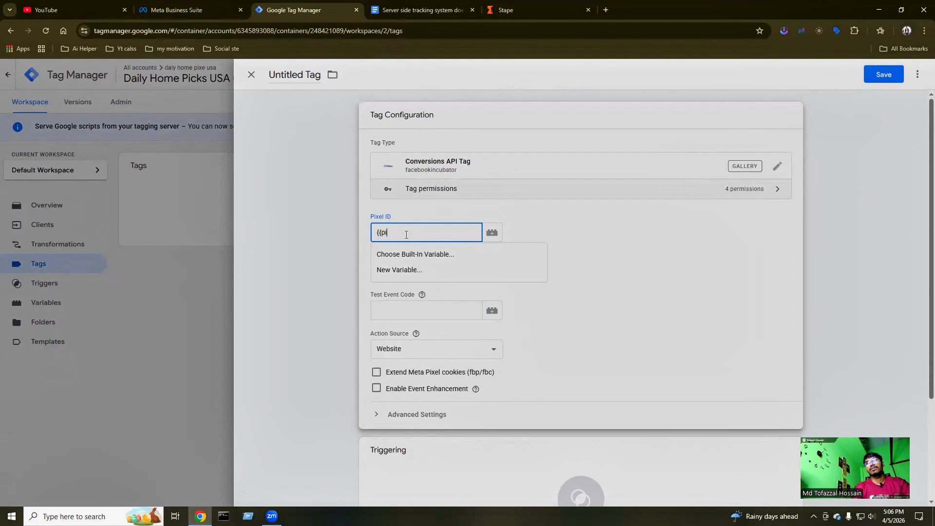
{"action": "type", "text": "xel"}
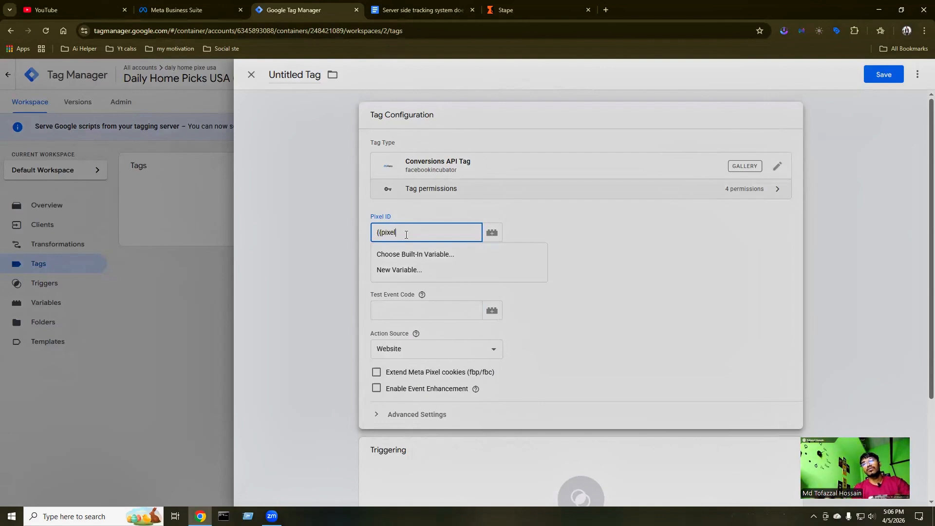
{"action": "key", "text": "BackSpace"}
{"action": "key", "text": "BackSpace"}
{"action": "key", "text": "BackSpace"}
{"action": "key", "text": "BackSpace"}
{"action": "key", "text": "BackSpace"}
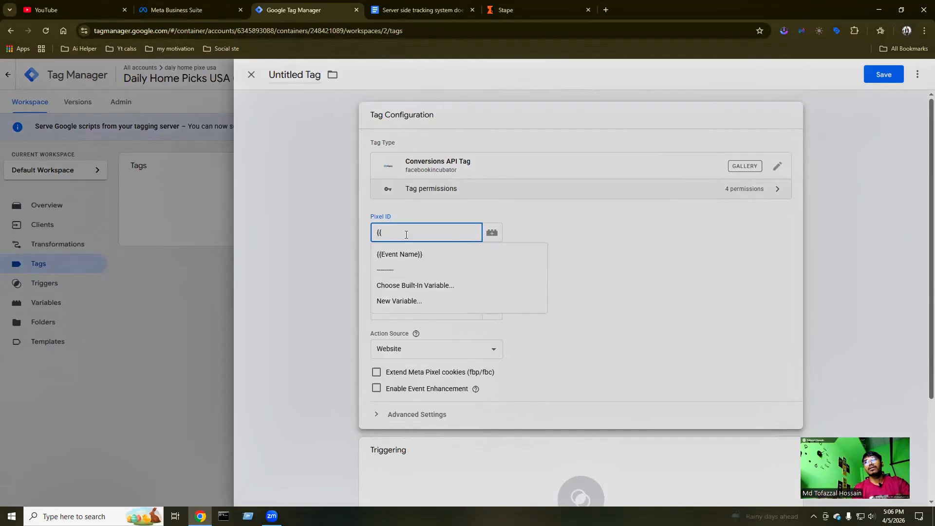
{"action": "key", "text": "BackSpace"}
{"action": "key", "text": "BackSpace"}
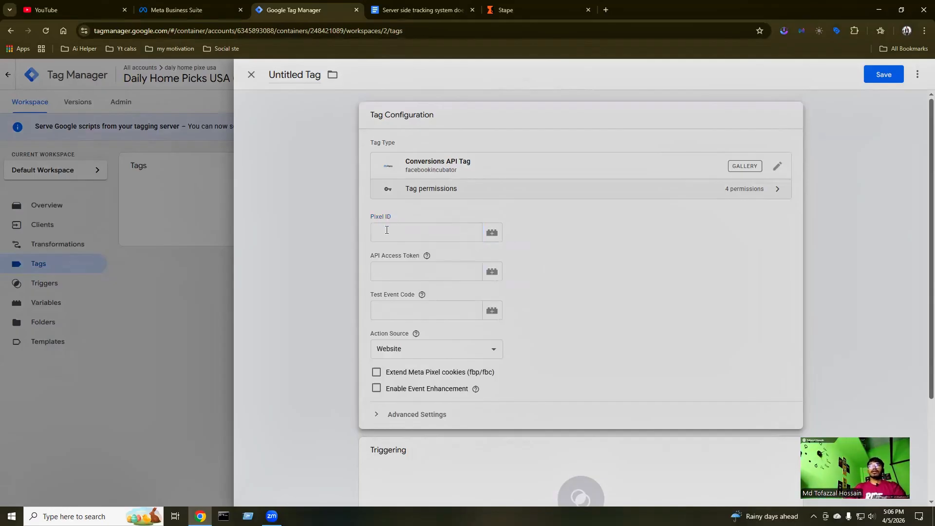
Switch to Meta Business Suite and open Events Manager for the Daily Home Picks USA business.
{"action": "left_click", "coordinate": [175, 10]}
{"action": "left_click", "coordinate": [314, 9]}
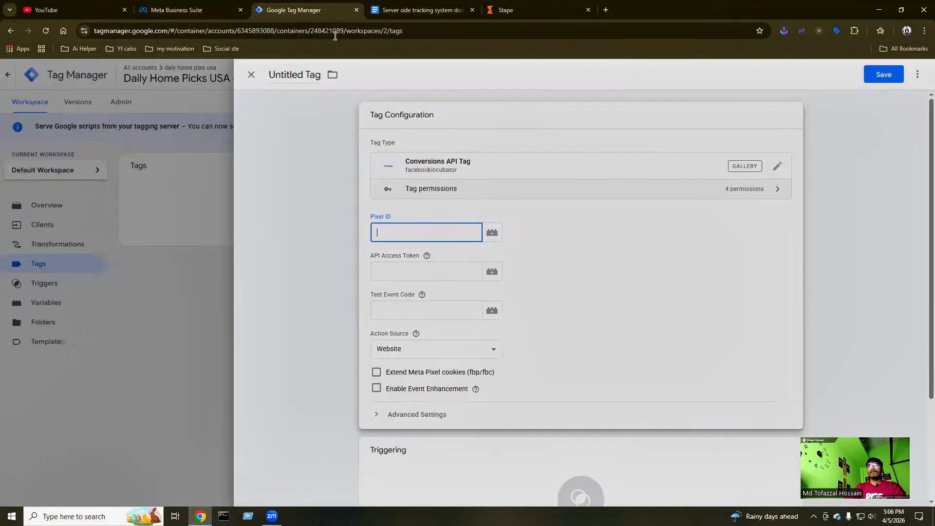
{"action": "left_click", "coordinate": [192, 11]}
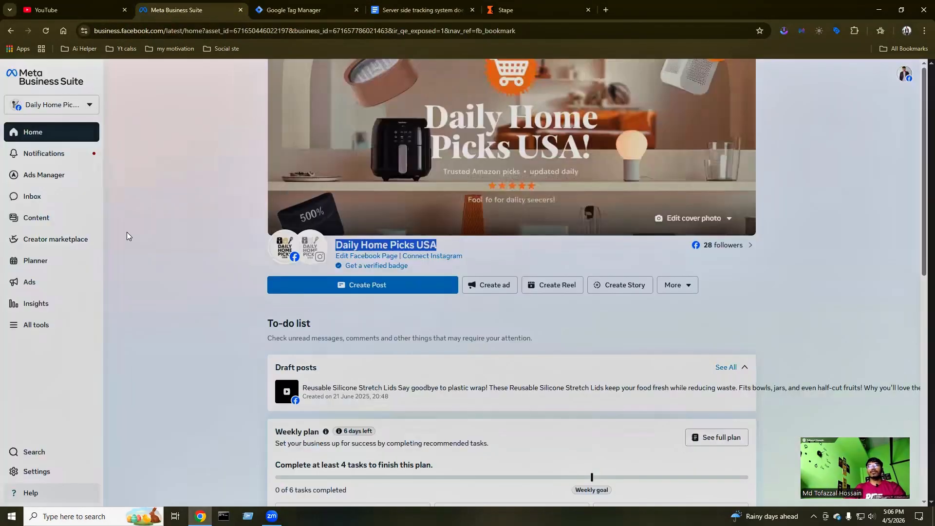
{"action": "left_click", "coordinate": [14, 327]}
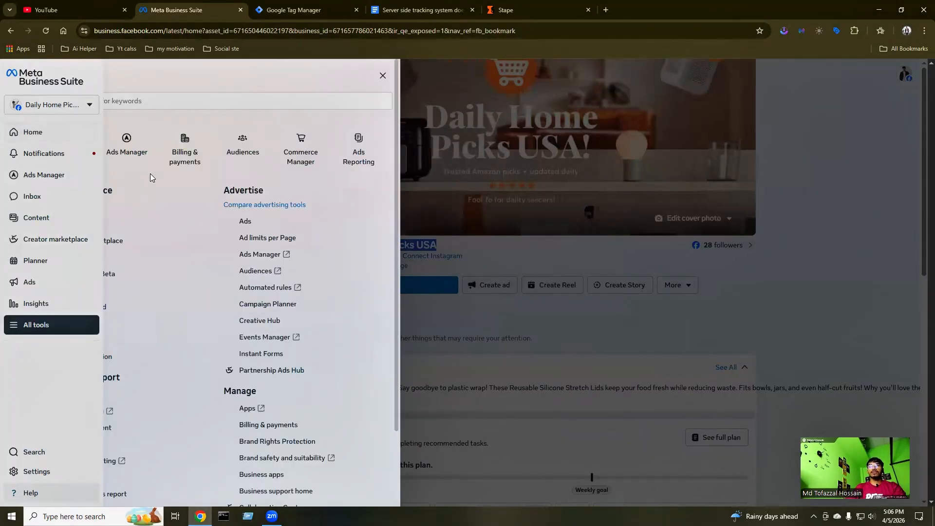
{"action": "left_click", "coordinate": [68, 145]}
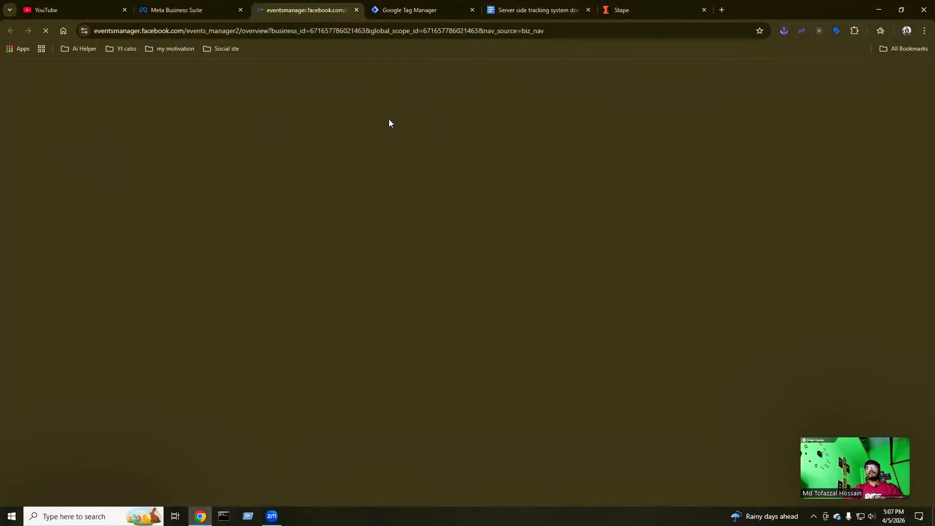
{"action": "left_click", "coordinate": [411, 10]}
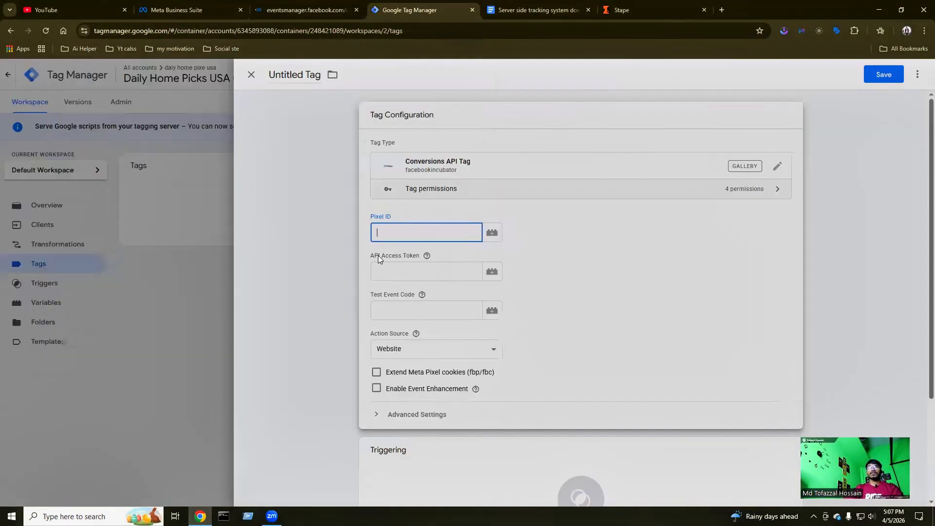
{"action": "left_click", "coordinate": [492, 233]}
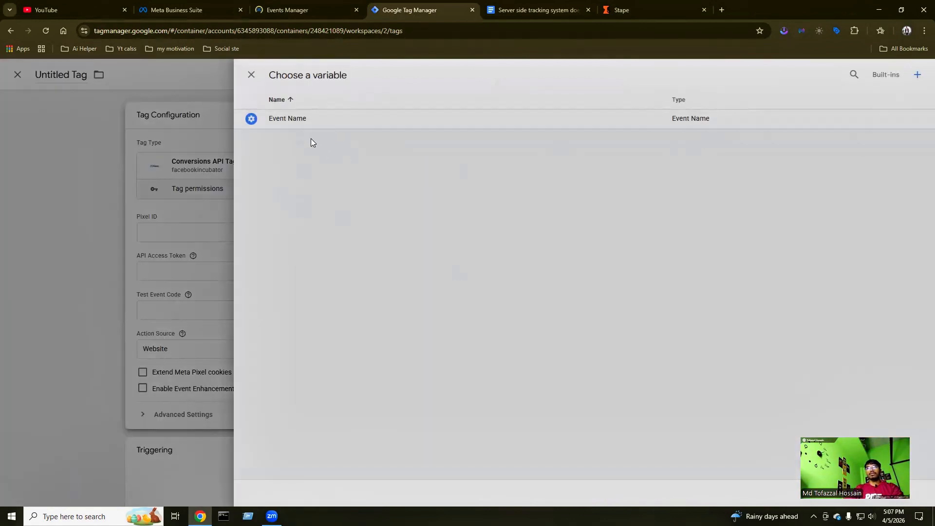
{"action": "left_click", "coordinate": [251, 75]}
{"action": "left_click", "coordinate": [413, 233]}
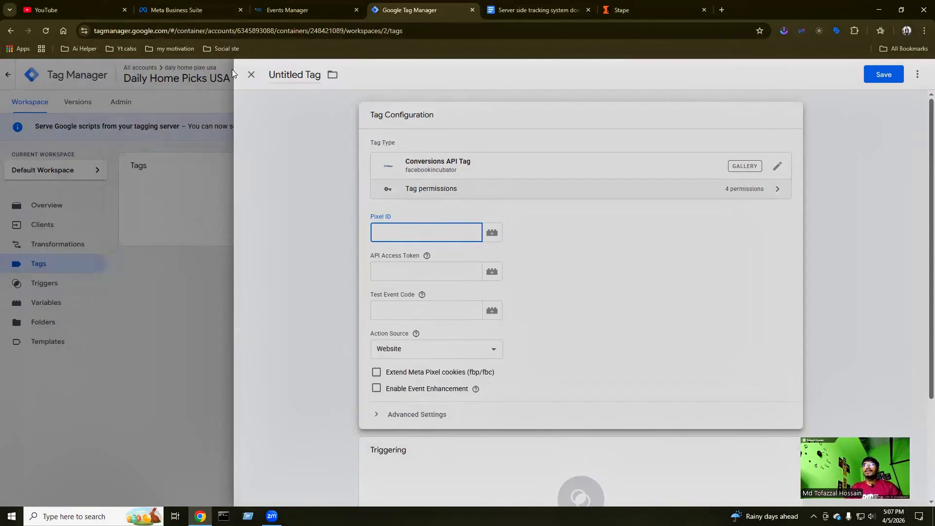
In Events Manager, open the settings of the "Daly home piks usa ds" dataset and copy its Dataset ID.
{"action": "left_click", "coordinate": [270, 9]}
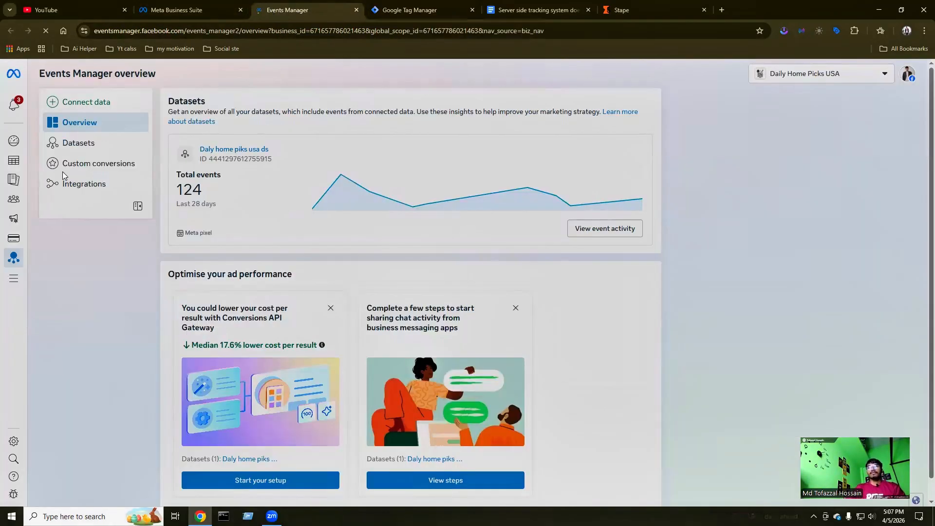
{"action": "left_click", "coordinate": [76, 148]}
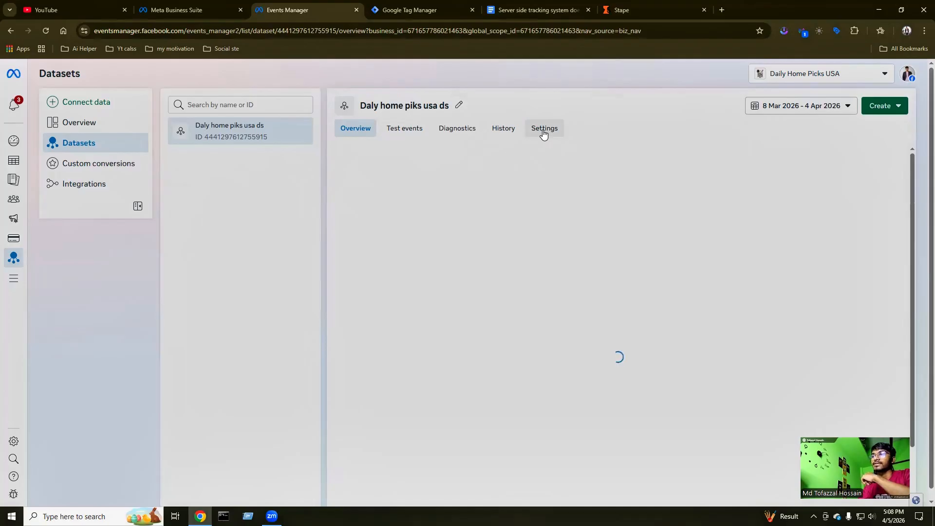
{"action": "left_click", "coordinate": [544, 131]}
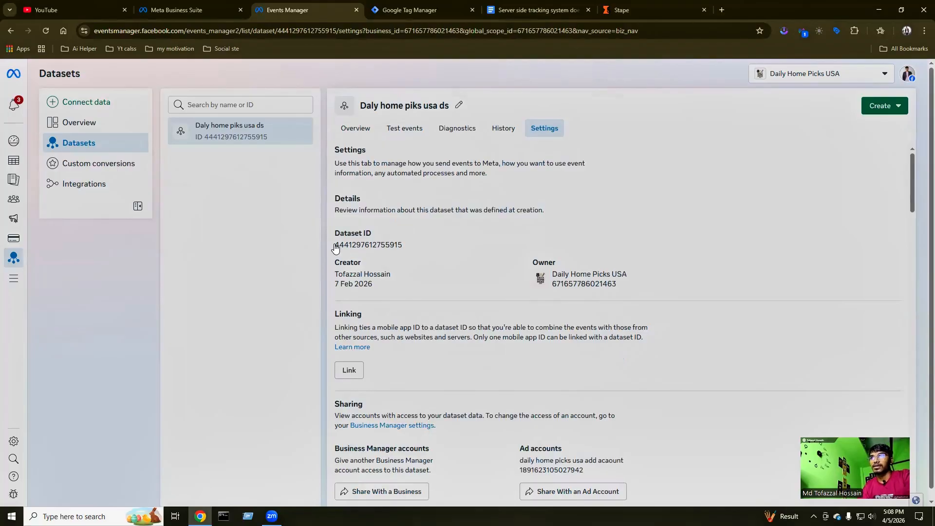
{"action": "left_click", "coordinate": [401, 247]}
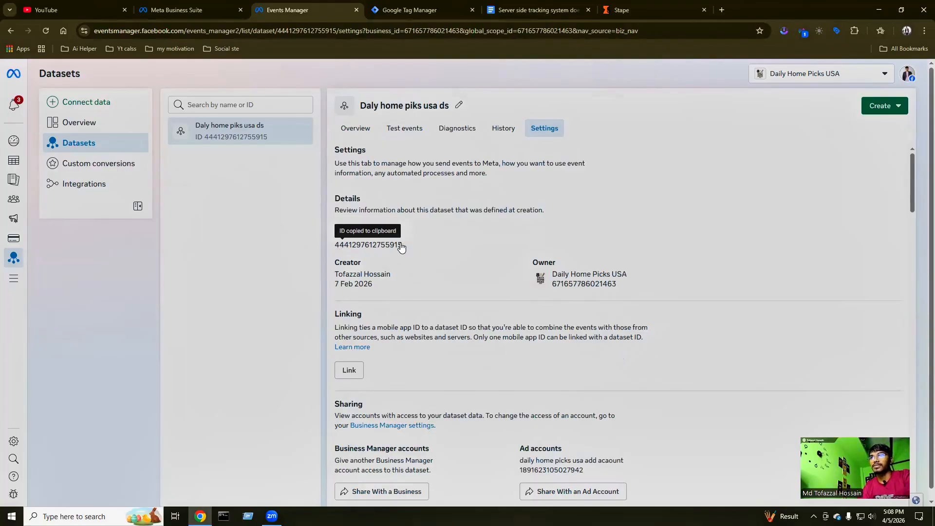
{"action": "left_click", "coordinate": [345, 245]}
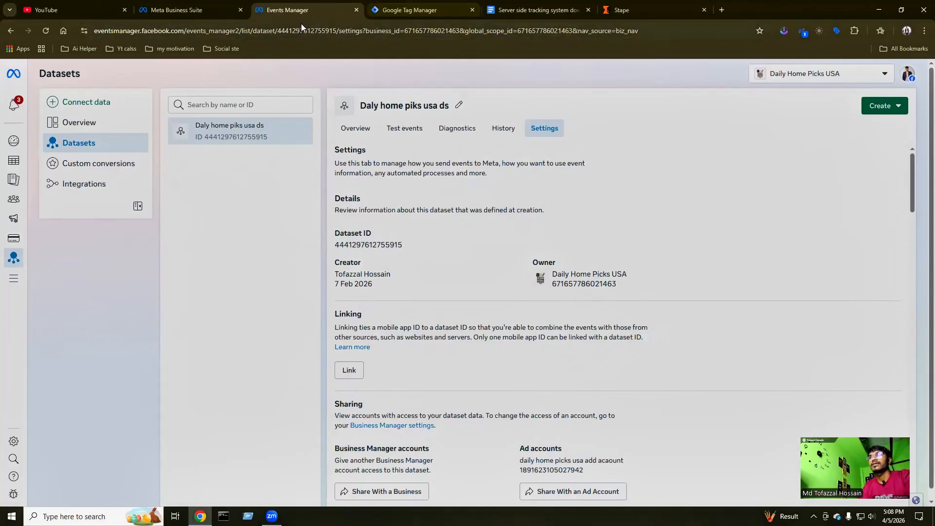
Return to Google Tag Manager and paste the copied dataset ID as the Conversions API tag's Pixel ID.
{"action": "left_click", "coordinate": [416, 10]}
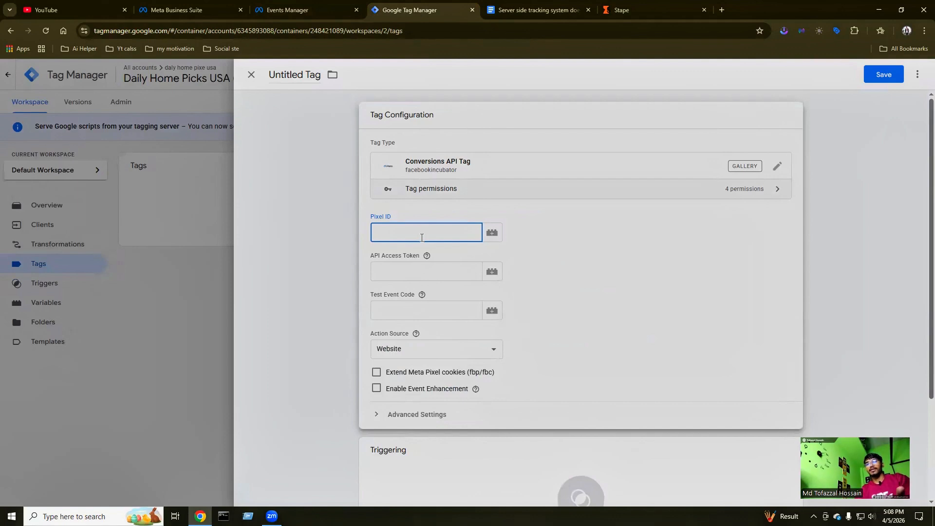
{"action": "key", "text": "ctrl+v"}
{"action": "left_click", "coordinate": [389, 271]}
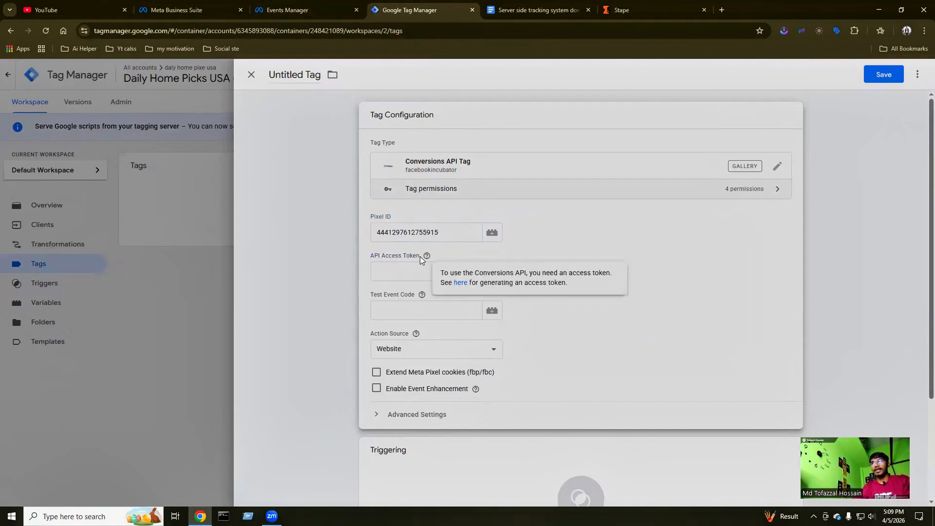
{"action": "left_click", "coordinate": [430, 275]}
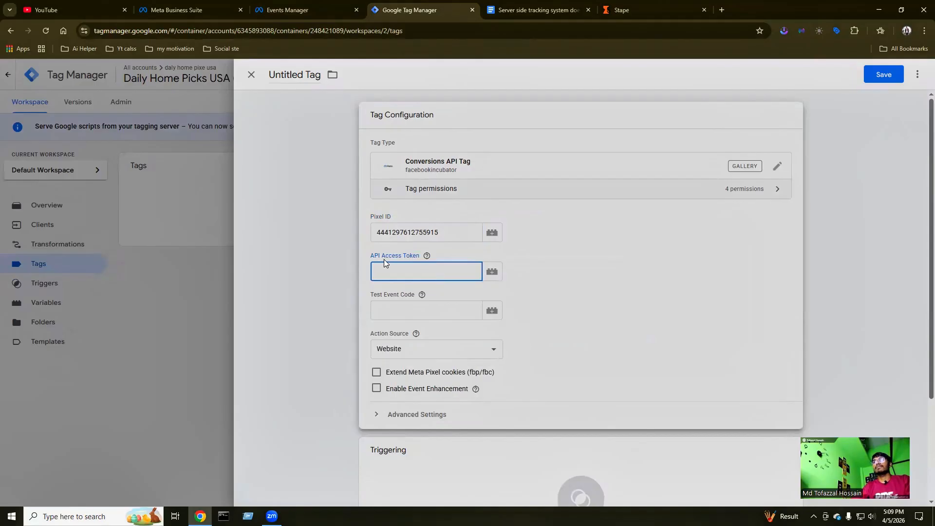
Switch to Events Manager, generate a Conversions API access token for the "Daly home piks usa ds" dataset with Dataset Quality API, and copy it.
{"action": "left_click", "coordinate": [282, 9]}
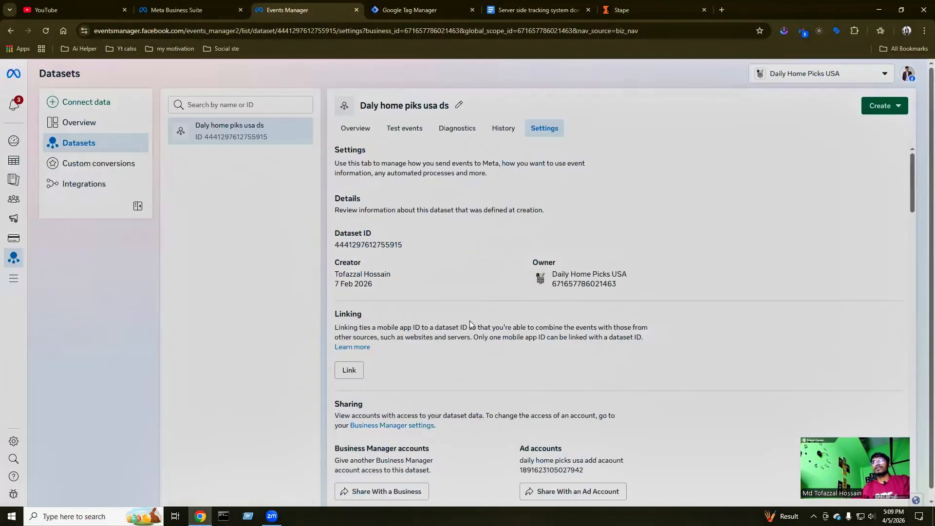
{"action": "scroll", "coordinate": [451, 336], "scroll_direction": "down", "scroll_amount": 6}
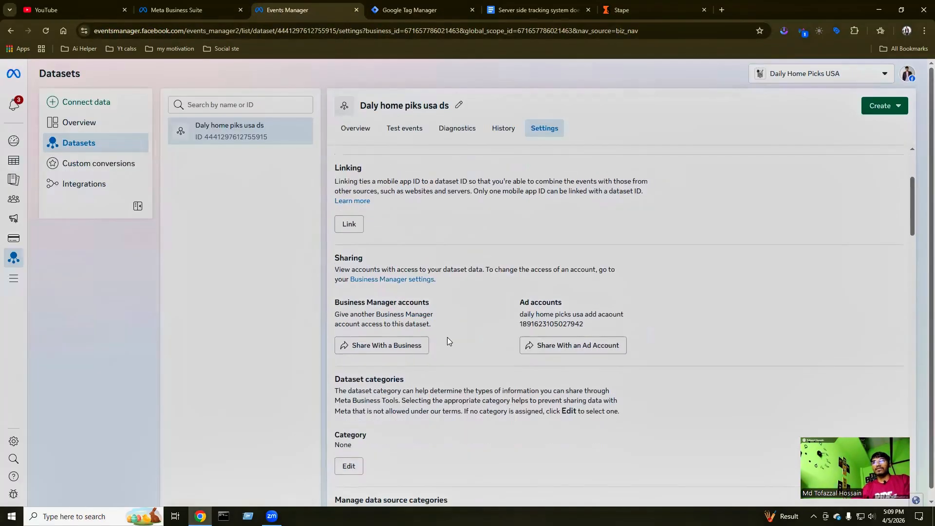
{"action": "scroll", "coordinate": [423, 331], "scroll_direction": "down", "scroll_amount": 5}
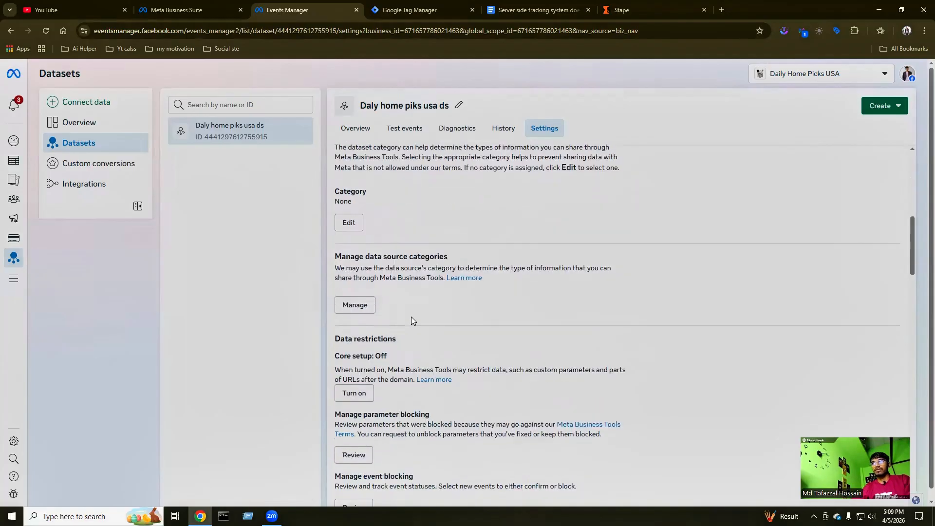
{"action": "scroll", "coordinate": [380, 306], "scroll_direction": "down", "scroll_amount": 5}
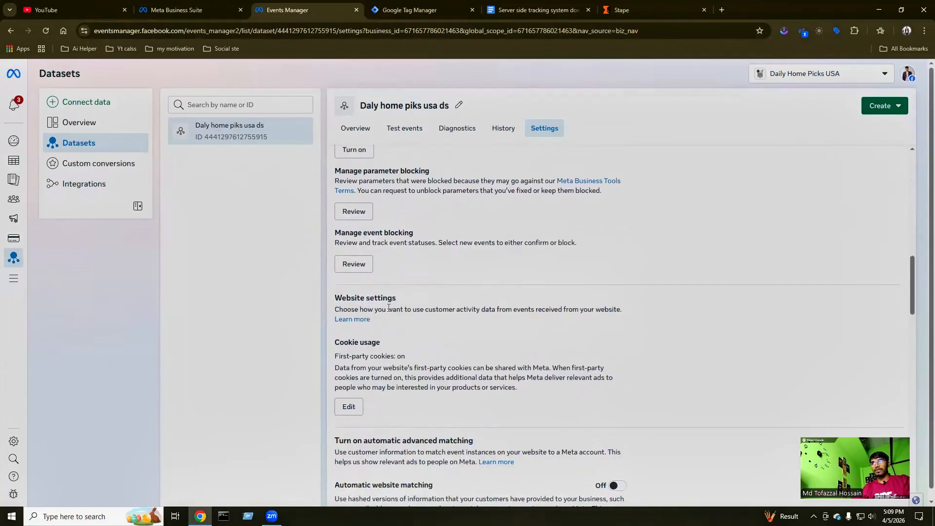
{"action": "scroll", "coordinate": [387, 326], "scroll_direction": "down", "scroll_amount": 5}
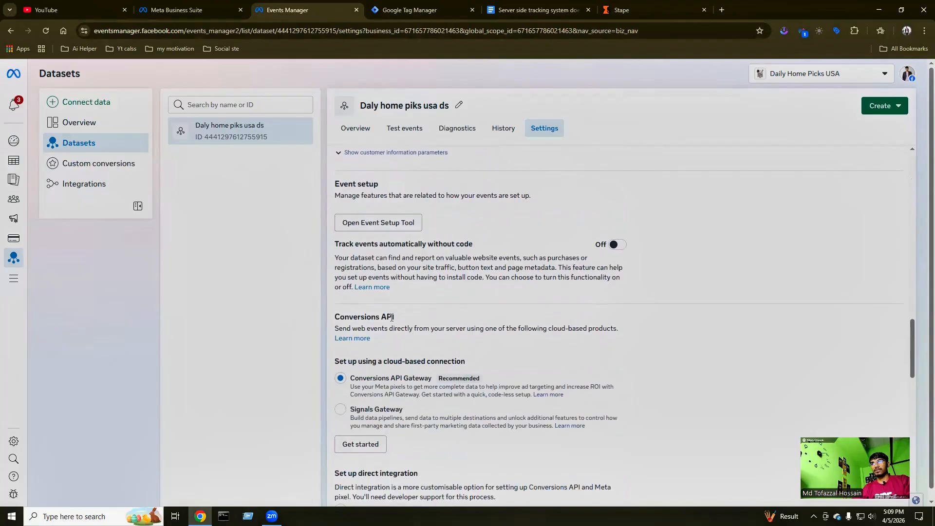
{"action": "scroll", "coordinate": [391, 320], "scroll_direction": "down", "scroll_amount": 3}
{"action": "scroll", "coordinate": [388, 341], "scroll_direction": "down", "scroll_amount": 3}
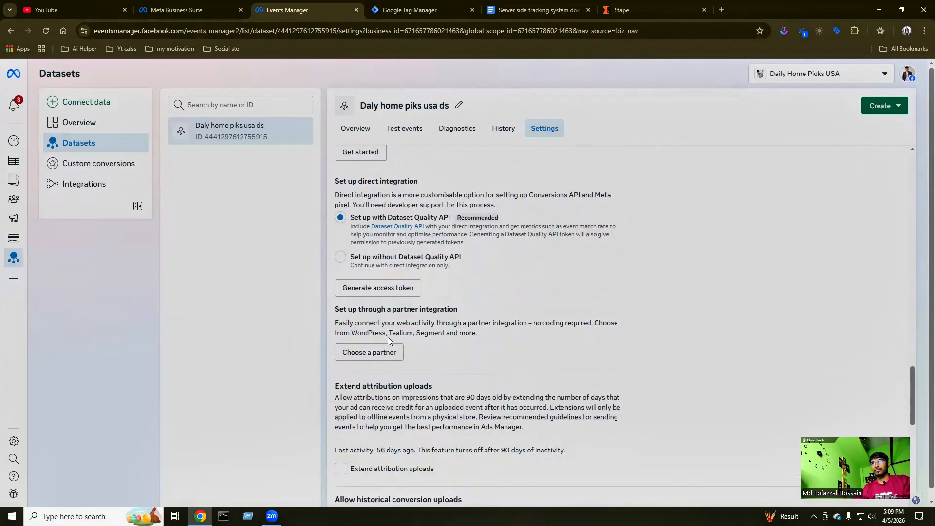
{"action": "scroll", "coordinate": [415, 346], "scroll_direction": "down", "scroll_amount": 4}
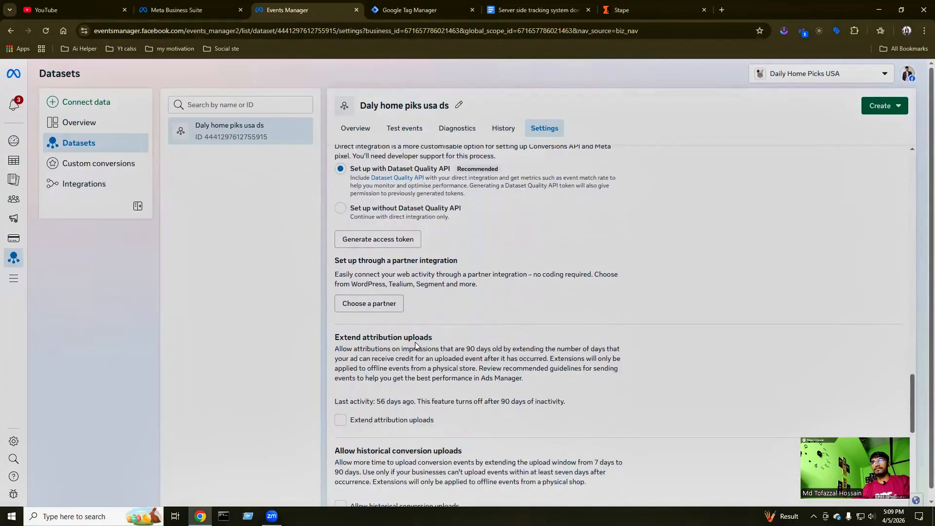
{"action": "scroll", "coordinate": [416, 345], "scroll_direction": "down", "scroll_amount": 3}
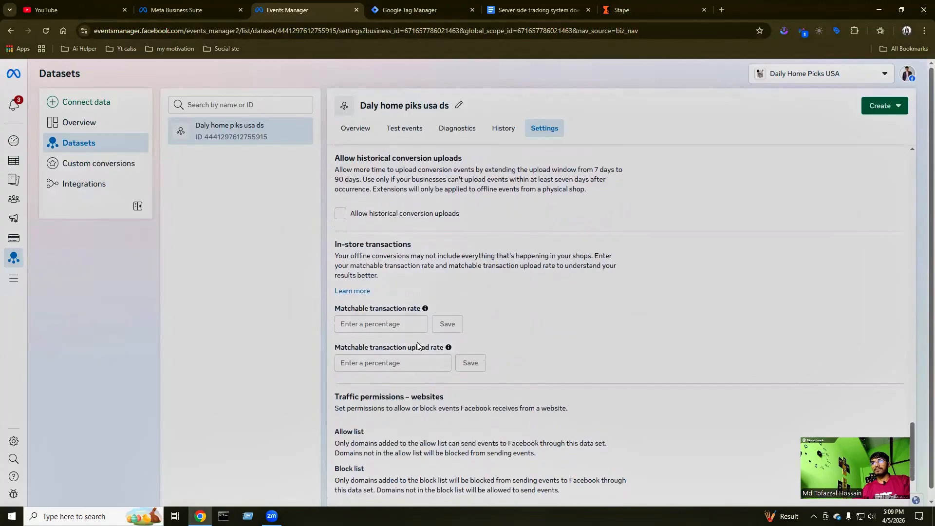
{"action": "scroll", "coordinate": [418, 344], "scroll_direction": "down", "scroll_amount": 3}
{"action": "scroll", "coordinate": [419, 343], "scroll_direction": "up", "scroll_amount": 10}
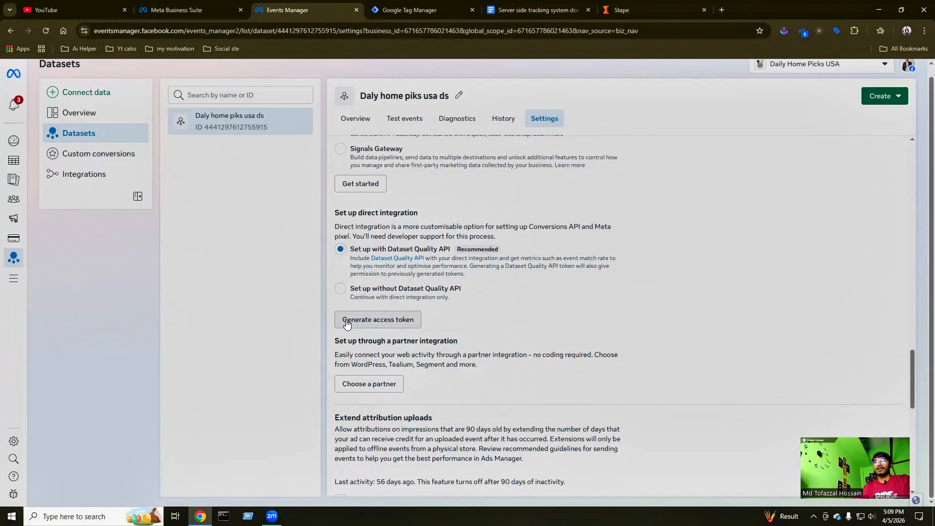
{"action": "left_click", "coordinate": [403, 320]}
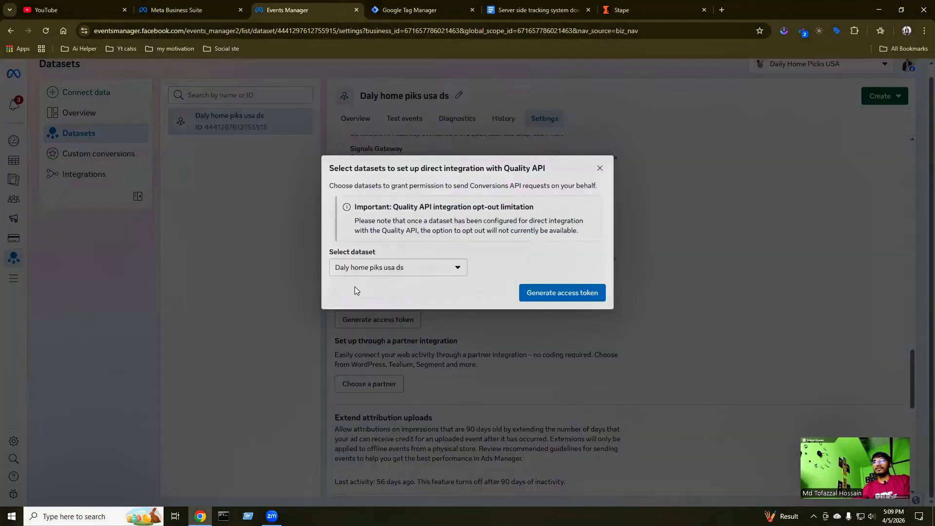
{"action": "left_click", "coordinate": [586, 296]}
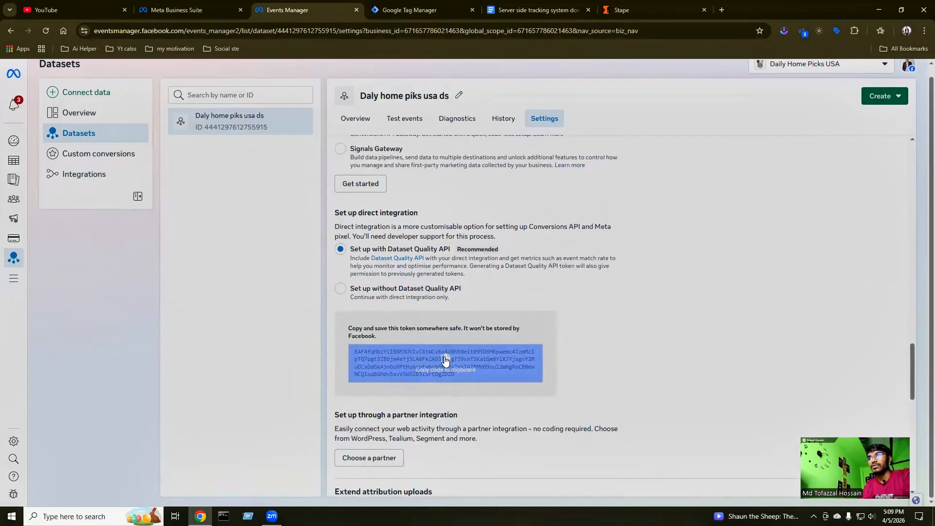
{"action": "left_click", "coordinate": [445, 361]}
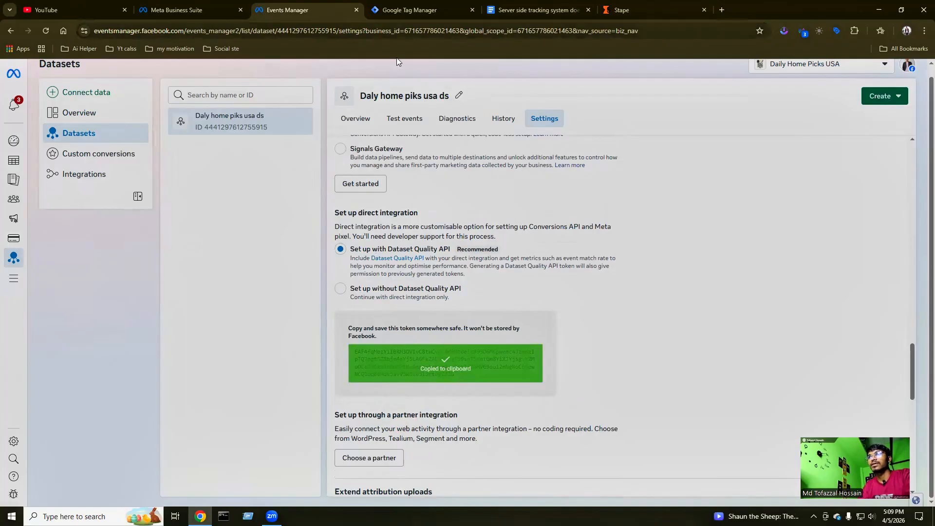
Return to Google Tag Manager and paste the copied access token as the Conversions API tag's API Access Token.
{"action": "left_click", "coordinate": [409, 10]}
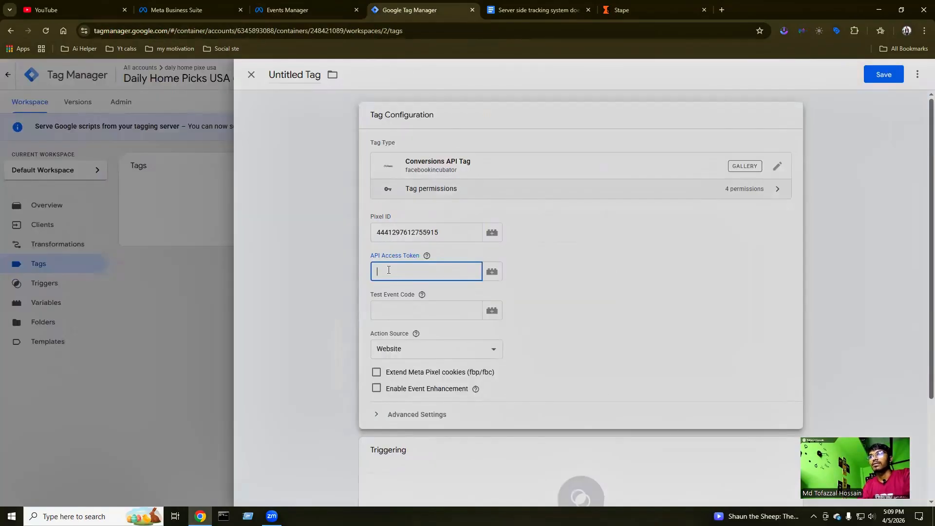
{"action": "key", "text": "ctrl+v"}
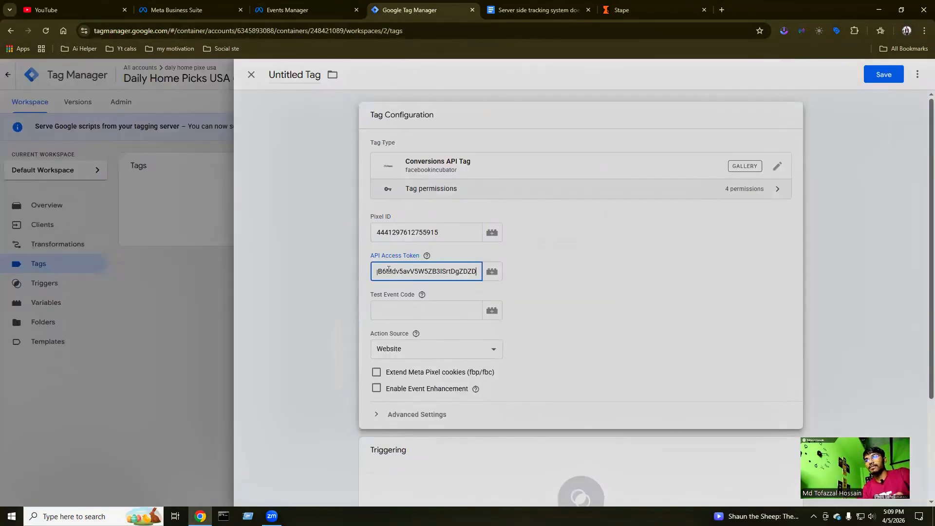
{"action": "left_click", "coordinate": [393, 310]}
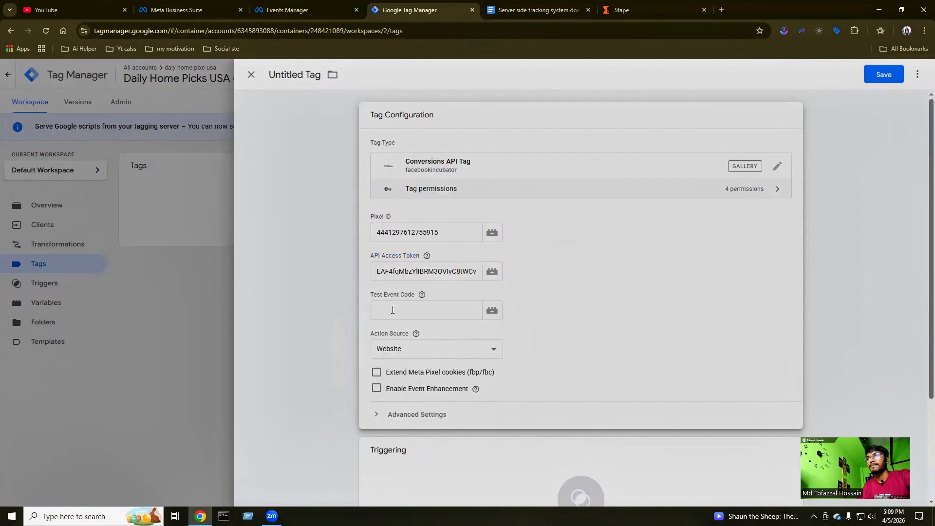
{"action": "left_click", "coordinate": [396, 310]}
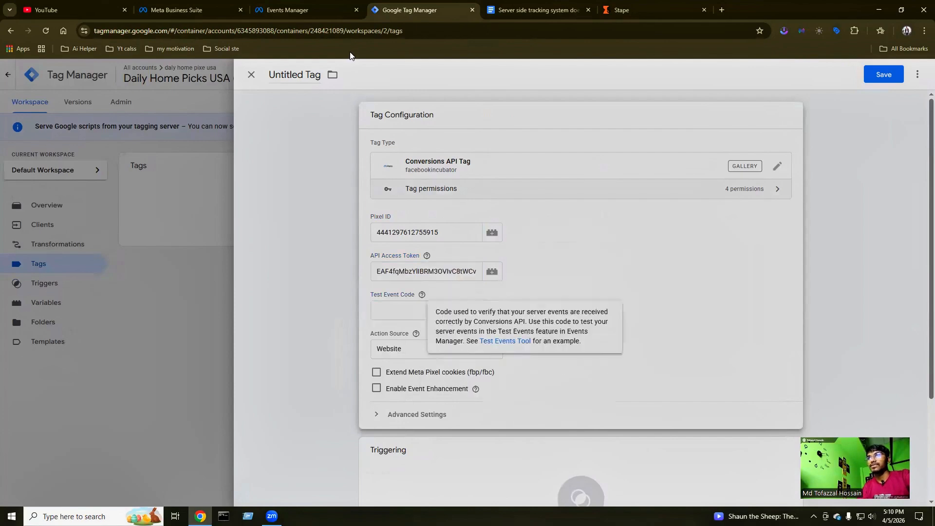
{"action": "left_click", "coordinate": [392, 312]}
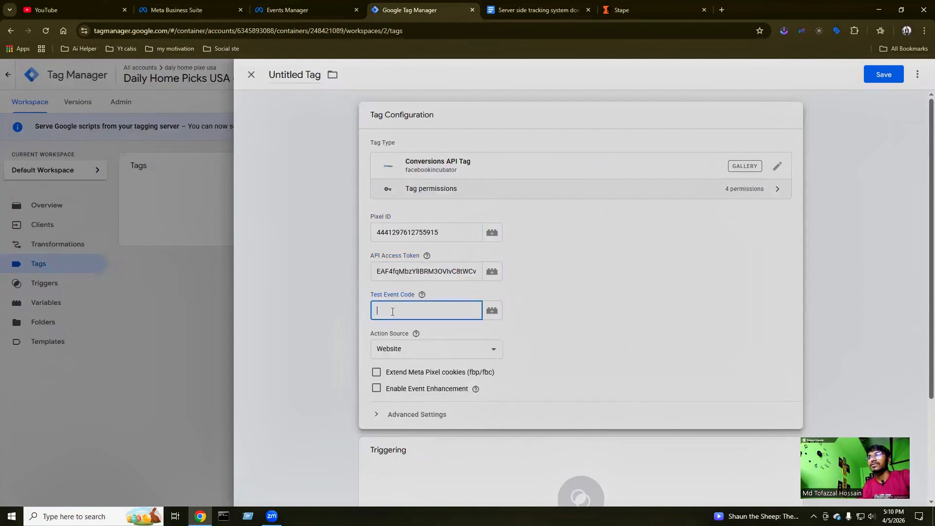
In Events Manager, open the dataset's test events for the Website channel and copy the test code for confirming server events.
{"action": "left_click", "coordinate": [295, 18]}
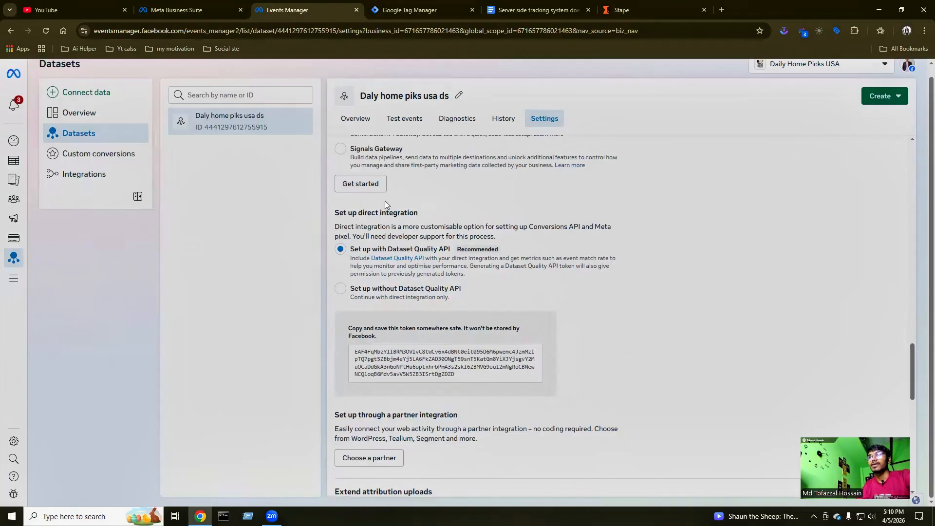
{"action": "scroll", "coordinate": [453, 224], "scroll_direction": "up", "scroll_amount": 15}
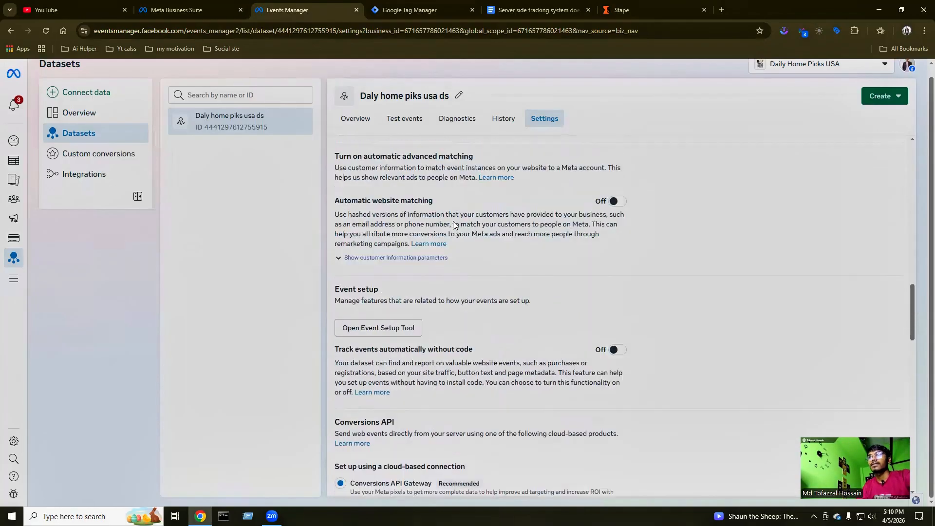
{"action": "scroll", "coordinate": [453, 221], "scroll_direction": "up", "scroll_amount": 8}
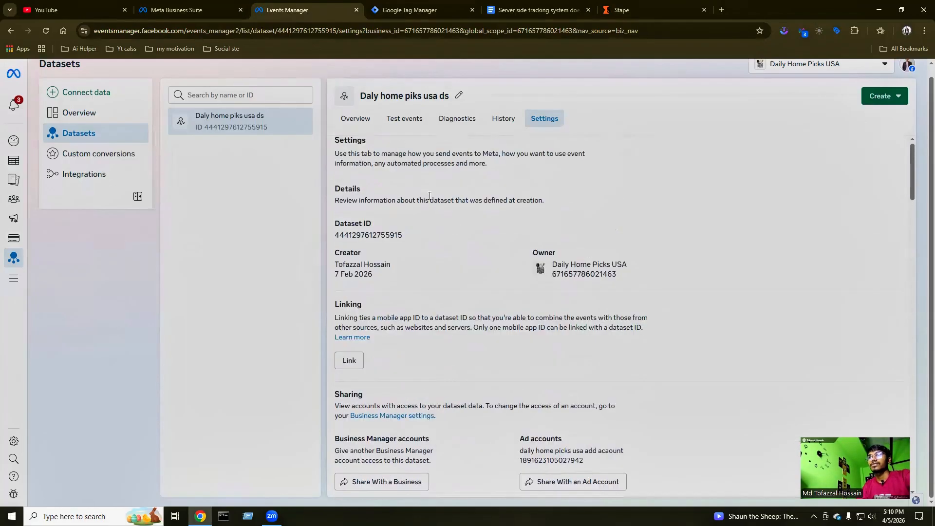
{"action": "left_click", "coordinate": [404, 131]}
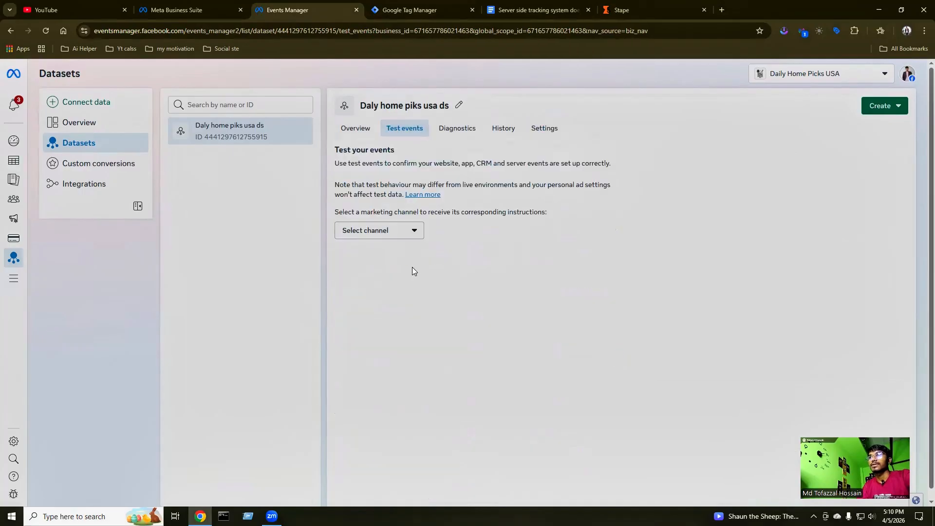
{"action": "left_click", "coordinate": [412, 231]}
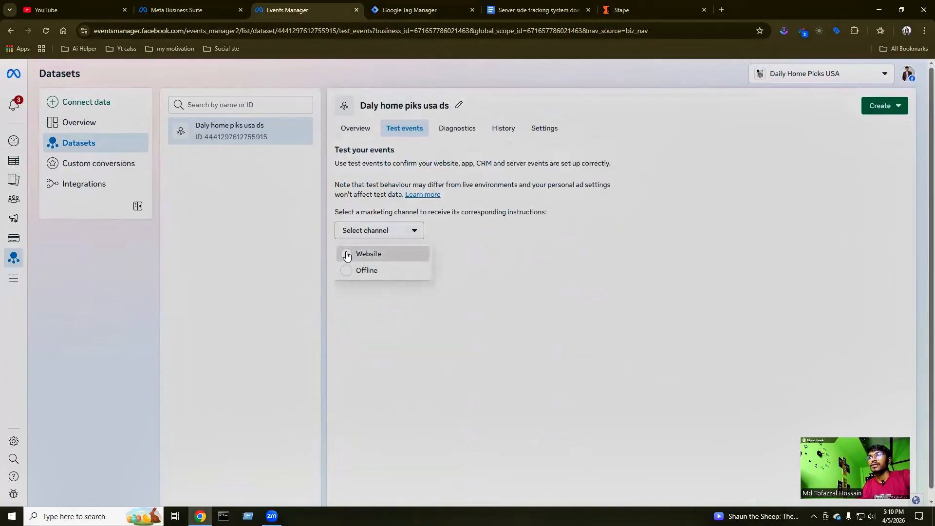
{"action": "left_click", "coordinate": [365, 254]}
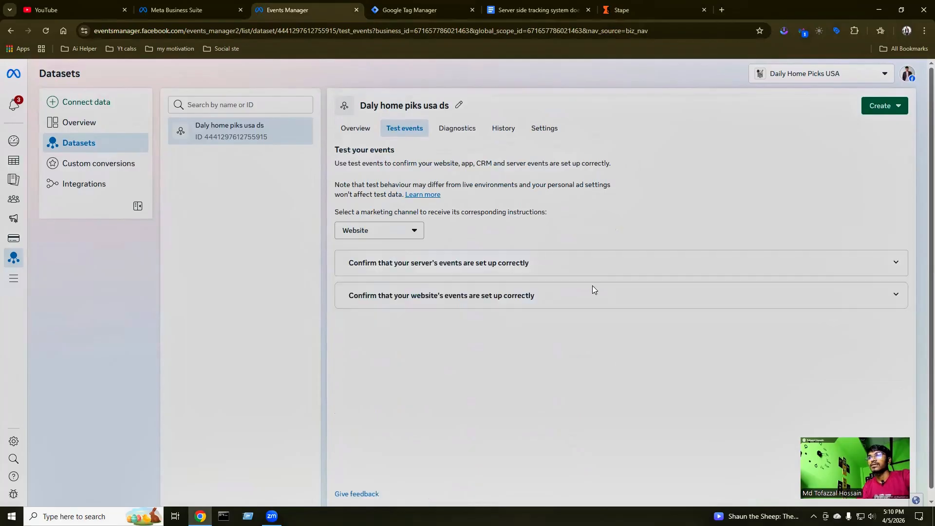
{"action": "left_click", "coordinate": [895, 262]}
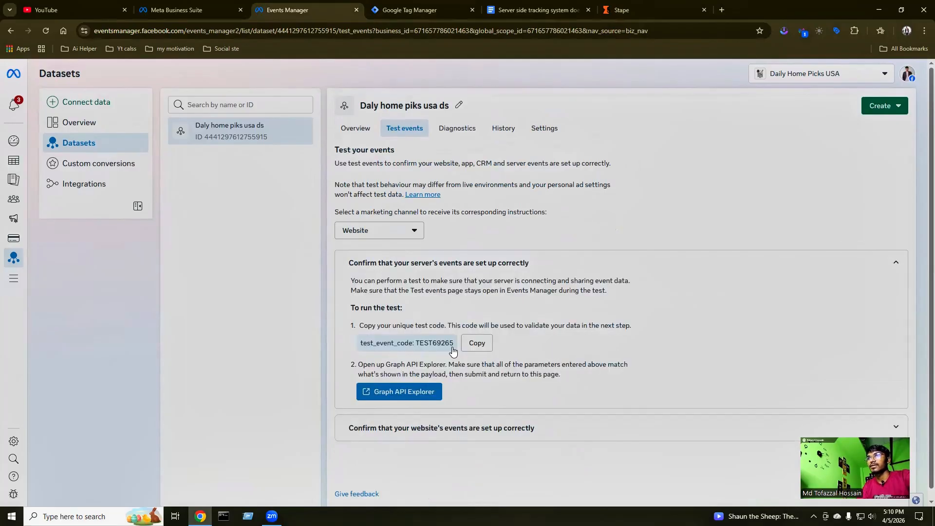
{"action": "left_click", "coordinate": [477, 342]}
Return to Google Tag Manager and paste the copied test code as the tag's Test Event Code.
{"action": "left_click", "coordinate": [464, 9]}
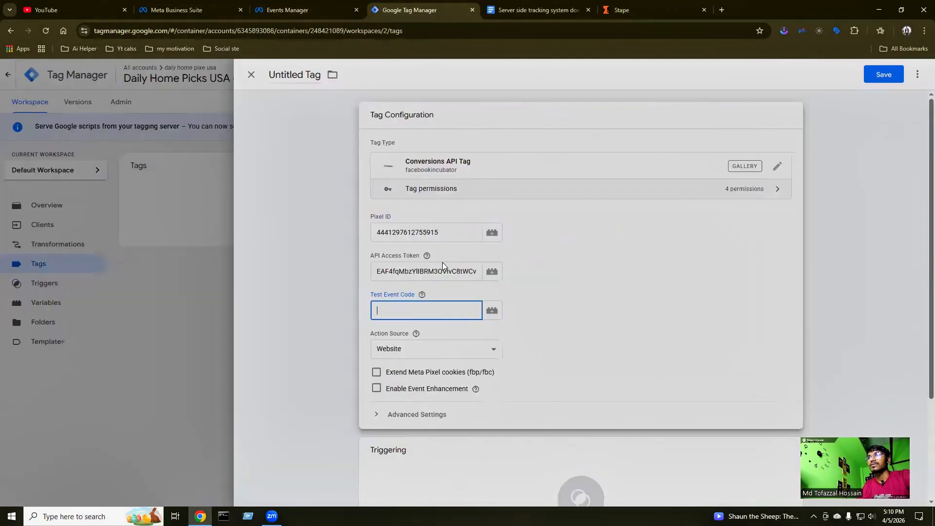
{"action": "left_click", "coordinate": [401, 312]}
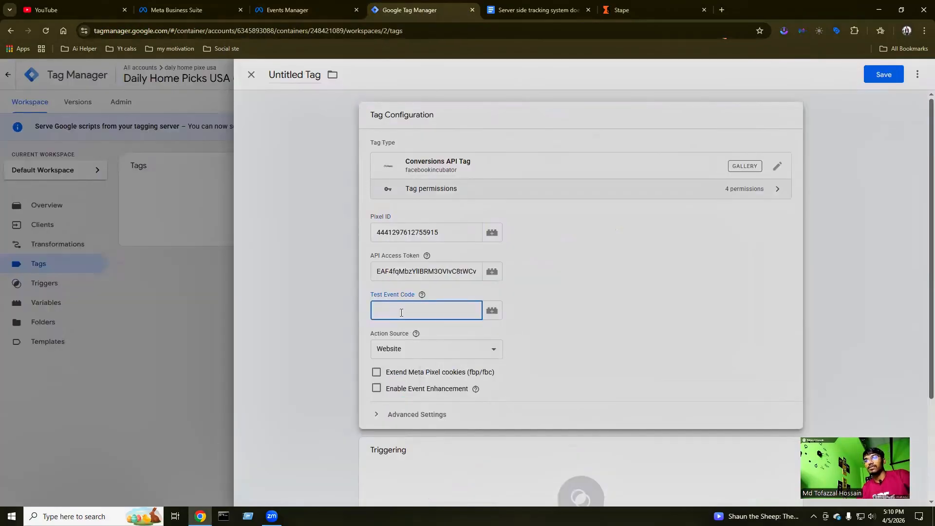
{"action": "key", "text": "ctrl+v"}
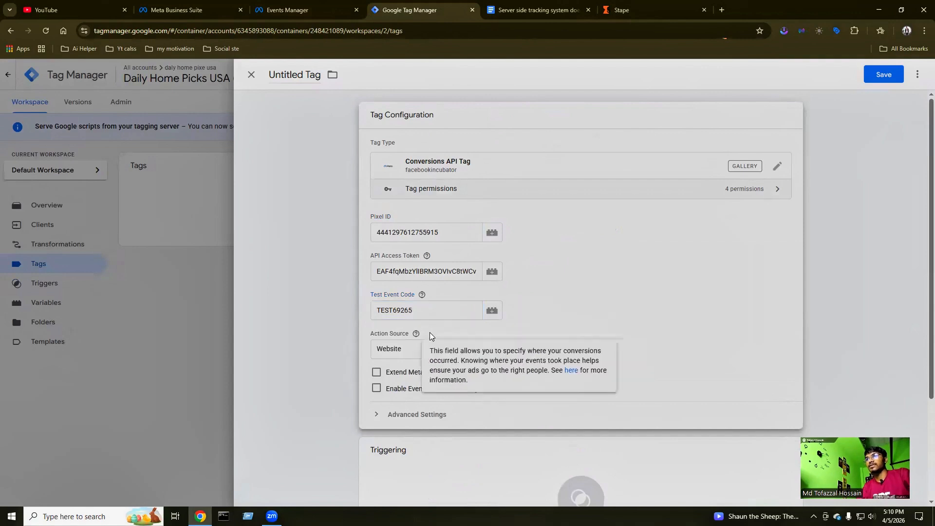
Review the available Action Source options and choose Website for the Conversions API tag.
{"action": "left_click", "coordinate": [443, 347]}
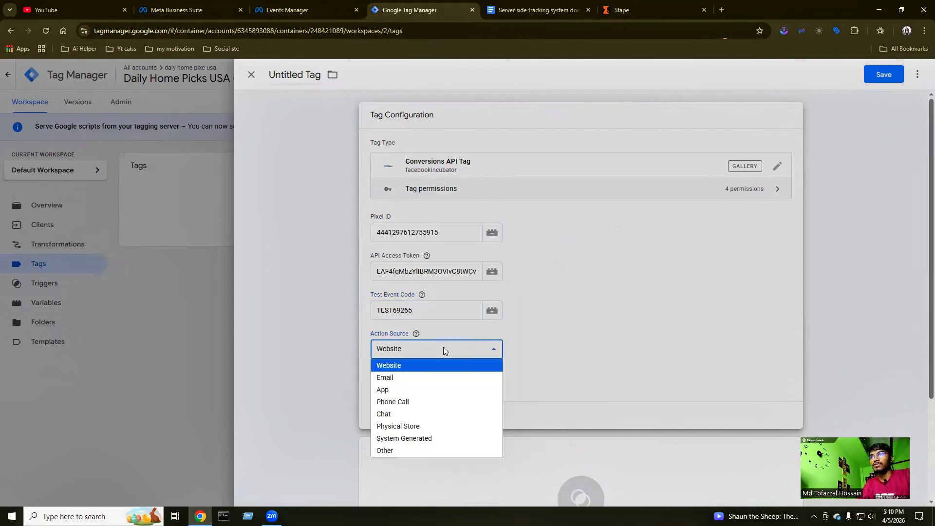
{"action": "left_click", "coordinate": [393, 365]}
{"action": "left_click", "coordinate": [405, 349]}
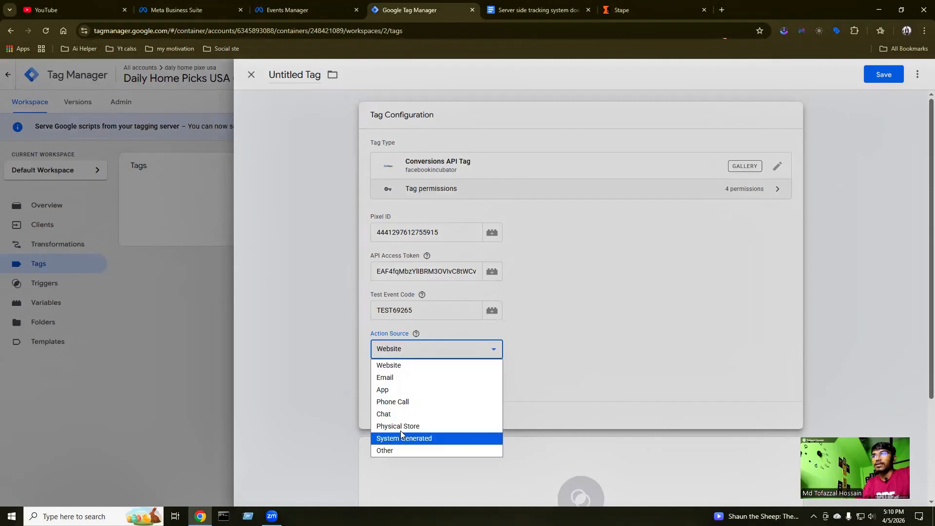
{"action": "left_click", "coordinate": [412, 352]}
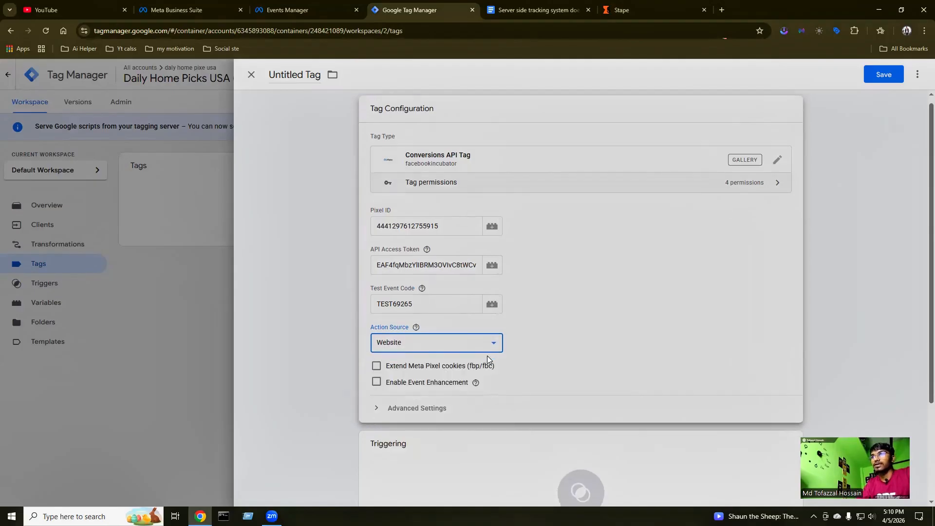
Consult the server container setup notes in Google Docs and enable Extend Meta Pixel cookies (fbp/fbc) on the Conversions API tag in Tag Manager.
{"action": "scroll", "coordinate": [487, 357], "scroll_direction": "down", "scroll_amount": 2}
{"action": "scroll", "coordinate": [485, 358], "scroll_direction": "up", "scroll_amount": 2}
{"action": "scroll", "coordinate": [483, 359], "scroll_direction": "down", "scroll_amount": 3}
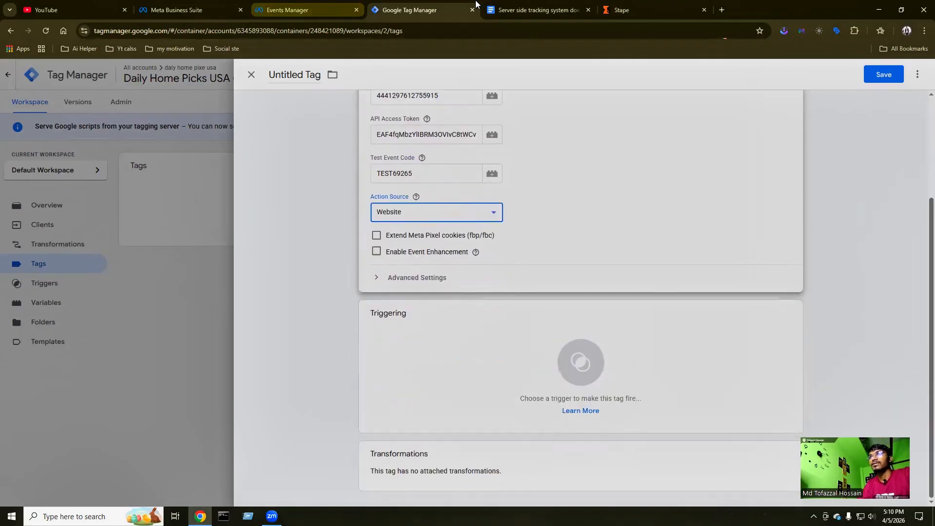
{"action": "left_click", "coordinate": [535, 10]}
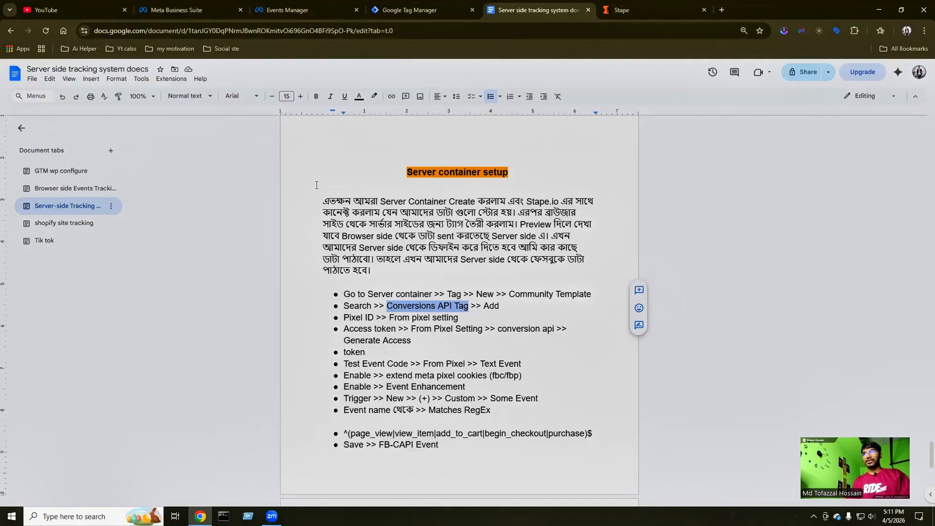
{"action": "key", "text": "ctrl+shift+Tab"}
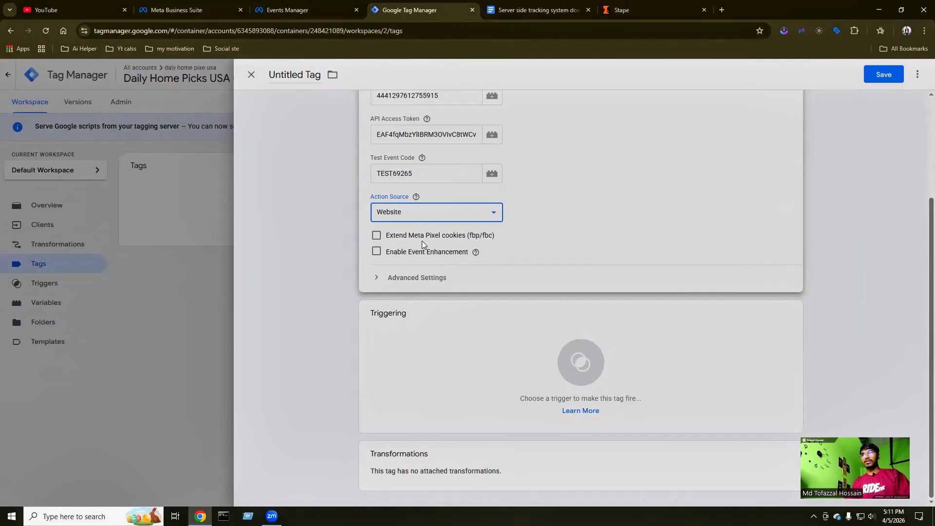
{"action": "left_click", "coordinate": [378, 236]}
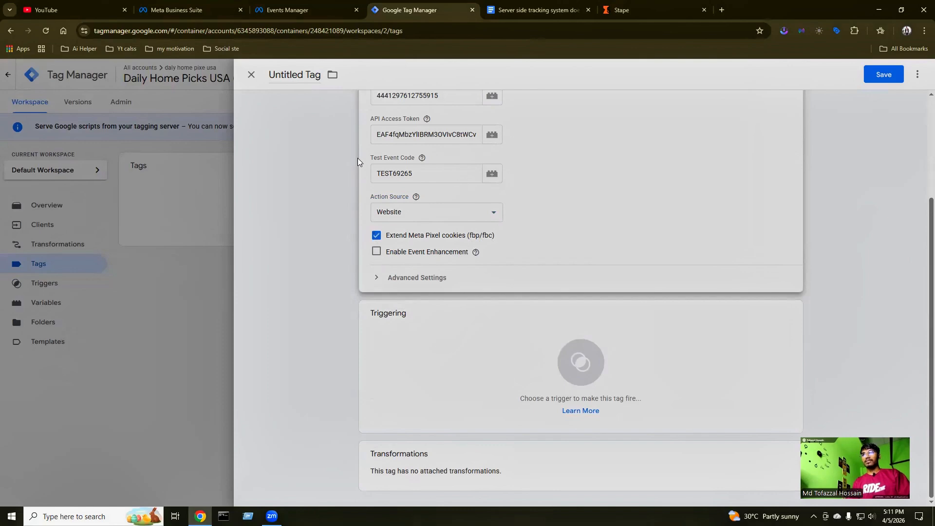
{"action": "key", "text": "ctrl+Tab"}
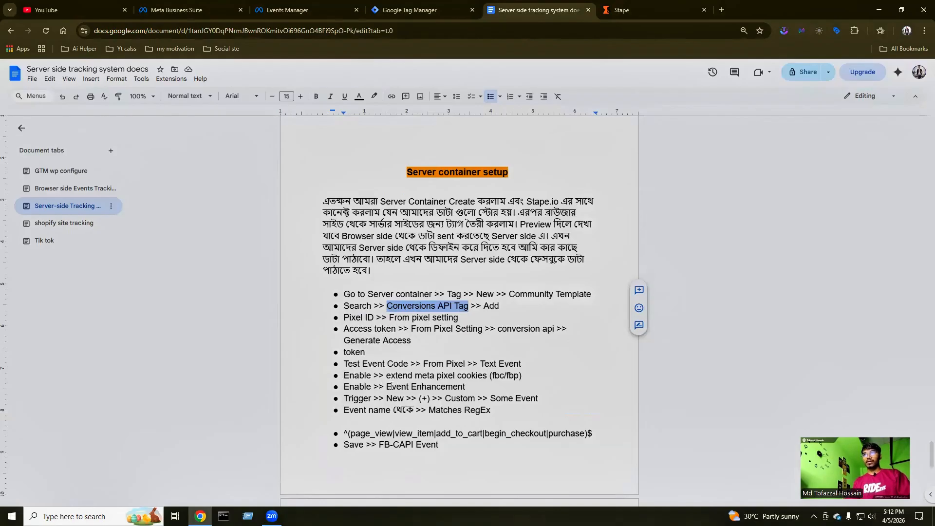
Return to Google Tag Manager, enable Event Enhancement on the Conversions API tag and expand its Advanced Settings.
{"action": "left_click", "coordinate": [387, 371]}
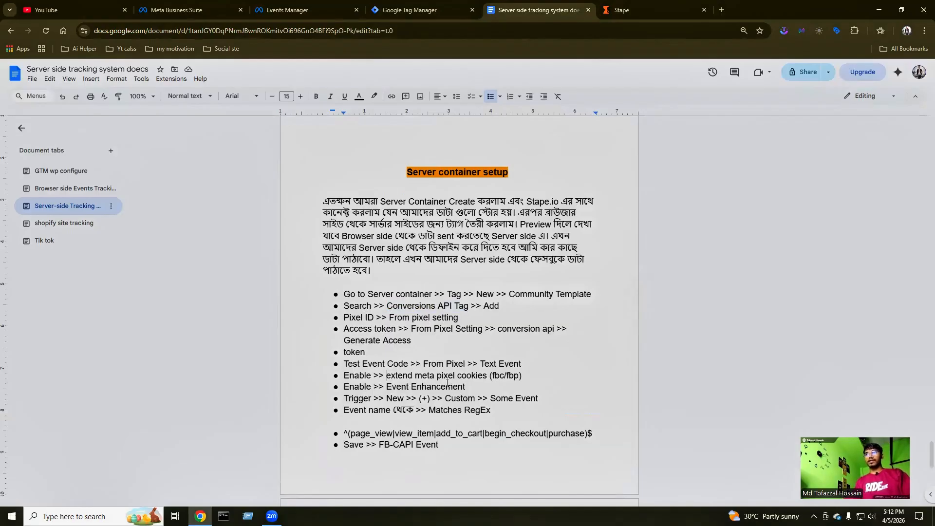
{"action": "left_click", "coordinate": [395, 7]}
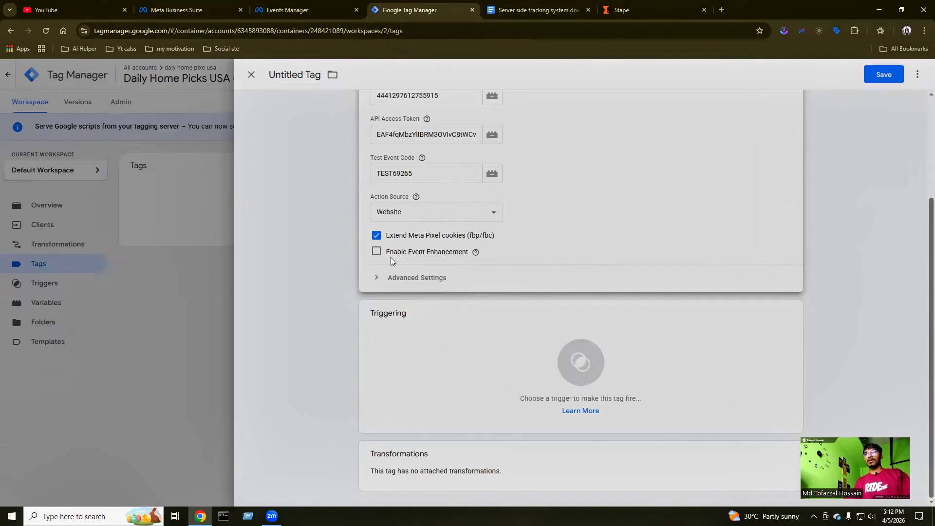
{"action": "left_click", "coordinate": [376, 252]}
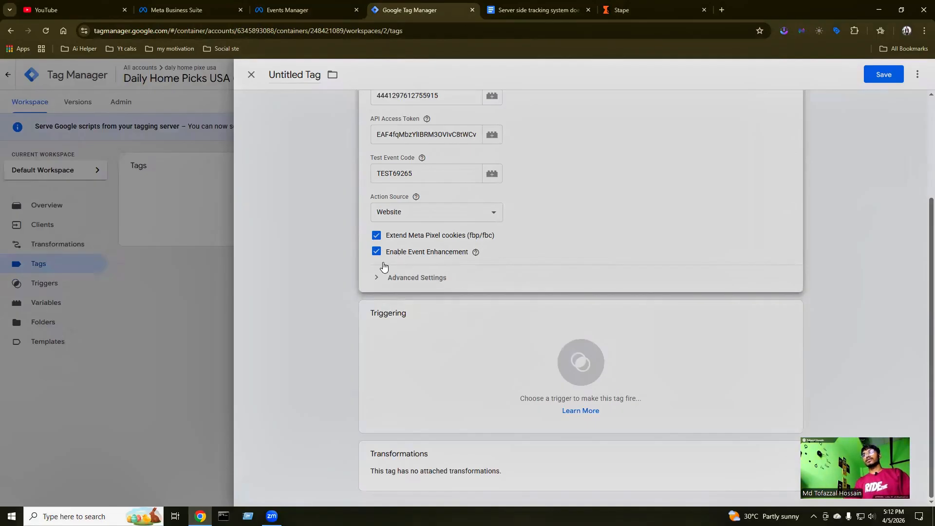
{"action": "left_click", "coordinate": [375, 278]}
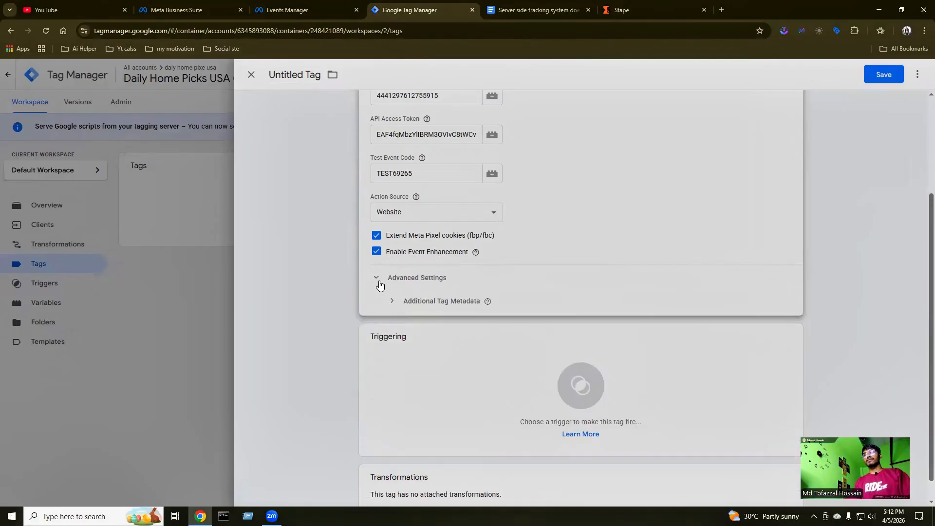
Following the setup notes in Google Docs, add a new Custom trigger to the tag in Tag Manager, firing on Some Events.
{"action": "left_click", "coordinate": [504, 10]}
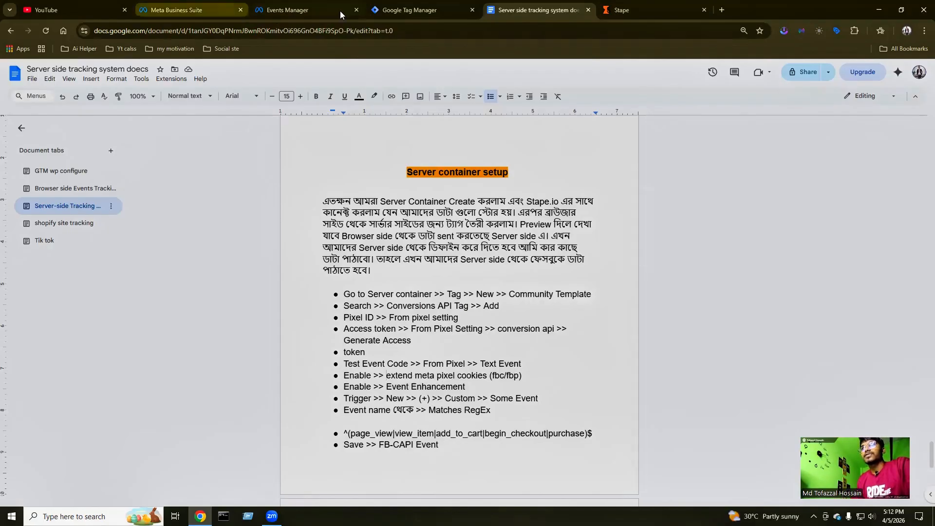
{"action": "left_click", "coordinate": [395, 9]}
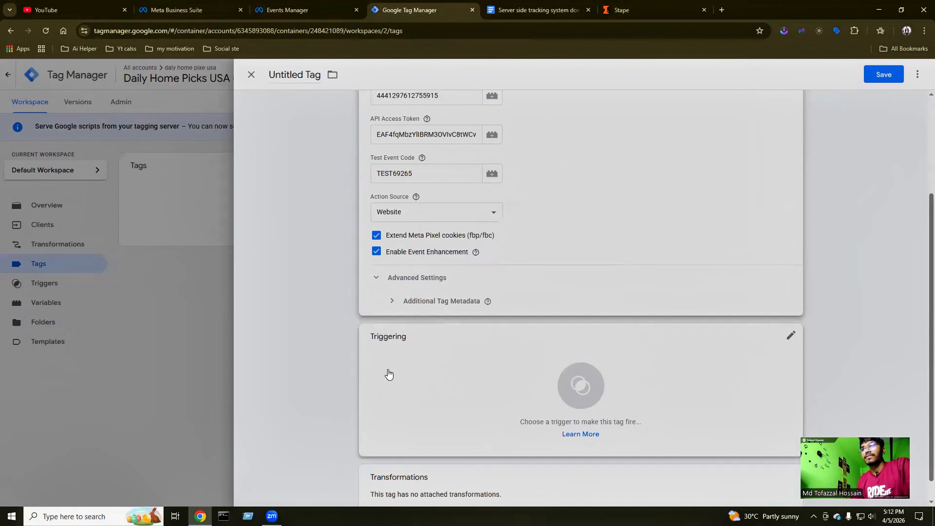
{"action": "left_click", "coordinate": [626, 366]}
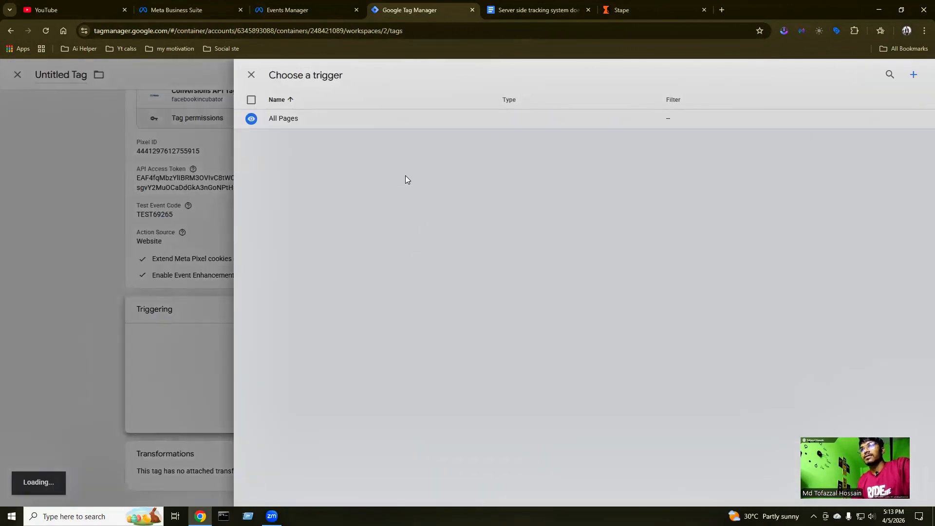
{"action": "left_click", "coordinate": [913, 76]}
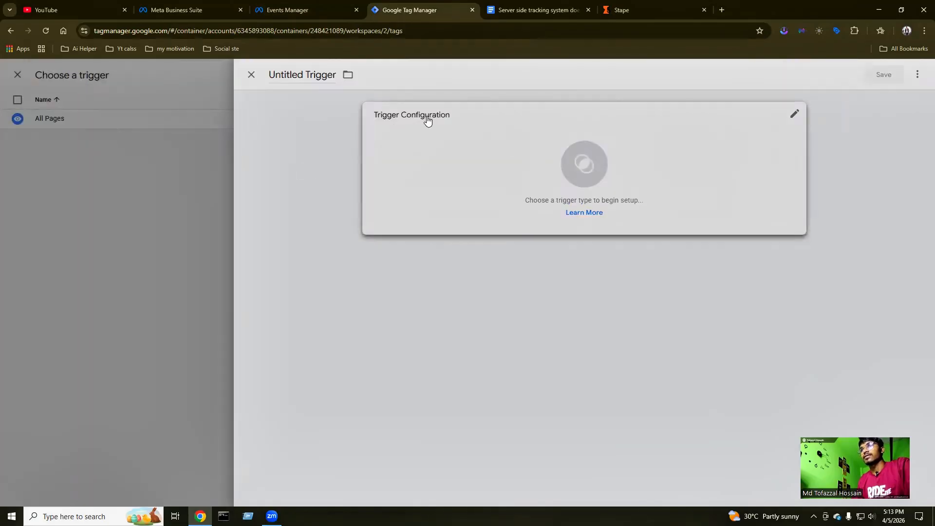
{"action": "left_click", "coordinate": [796, 116]}
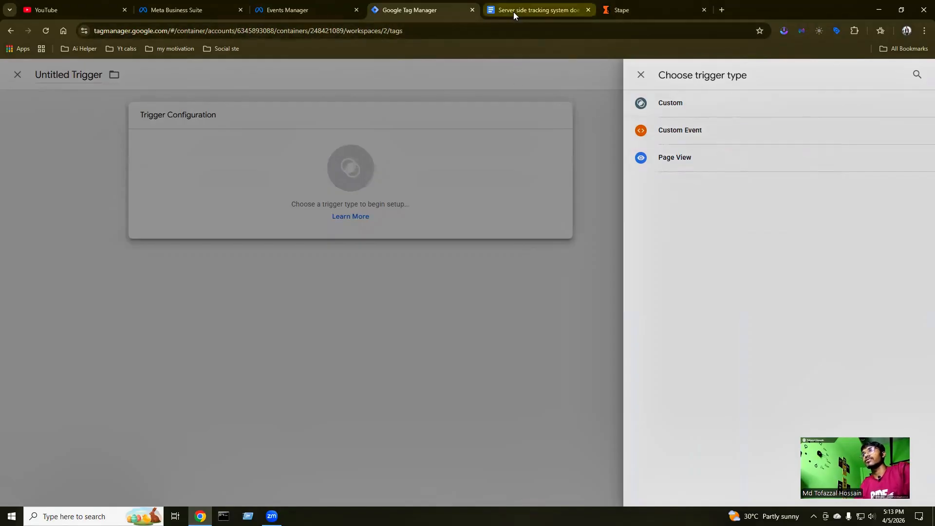
{"action": "left_click", "coordinate": [530, 11]}
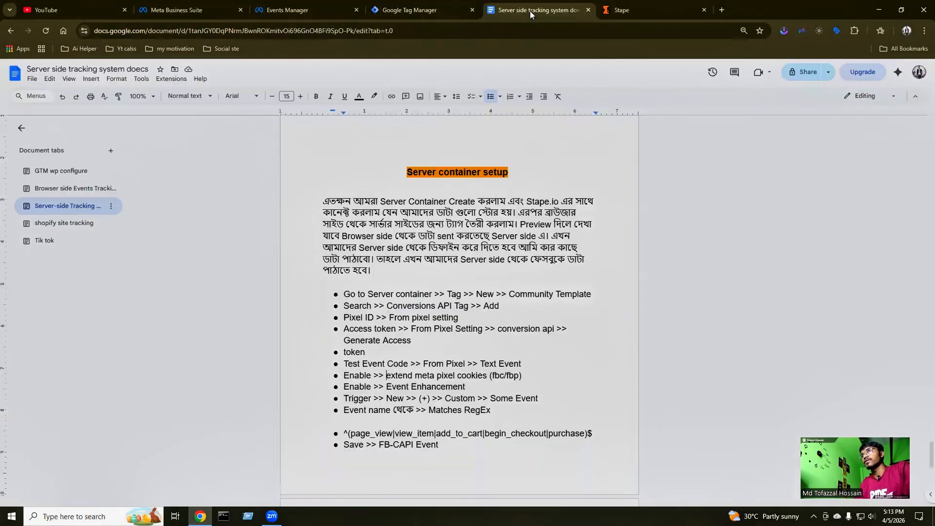
{"action": "scroll", "coordinate": [411, 351], "scroll_direction": "down", "scroll_amount": 2}
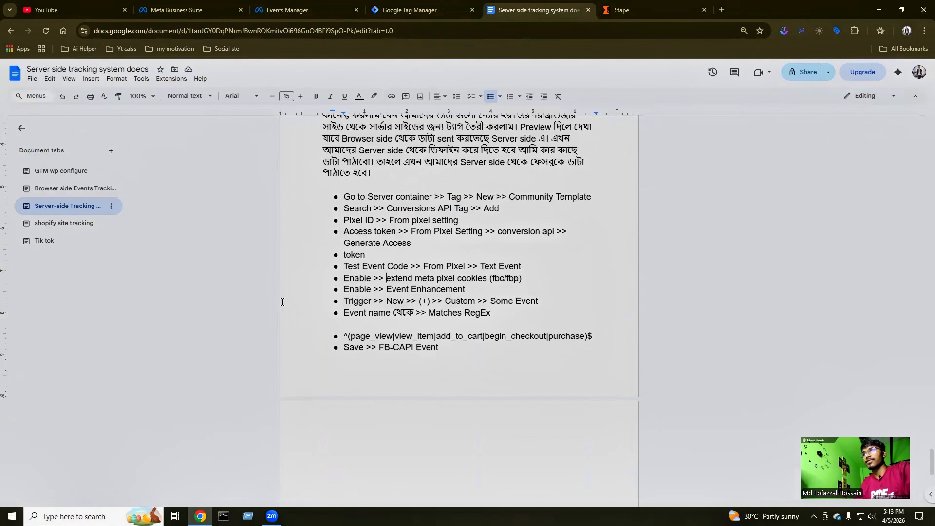
{"action": "left_click", "coordinate": [388, 14]}
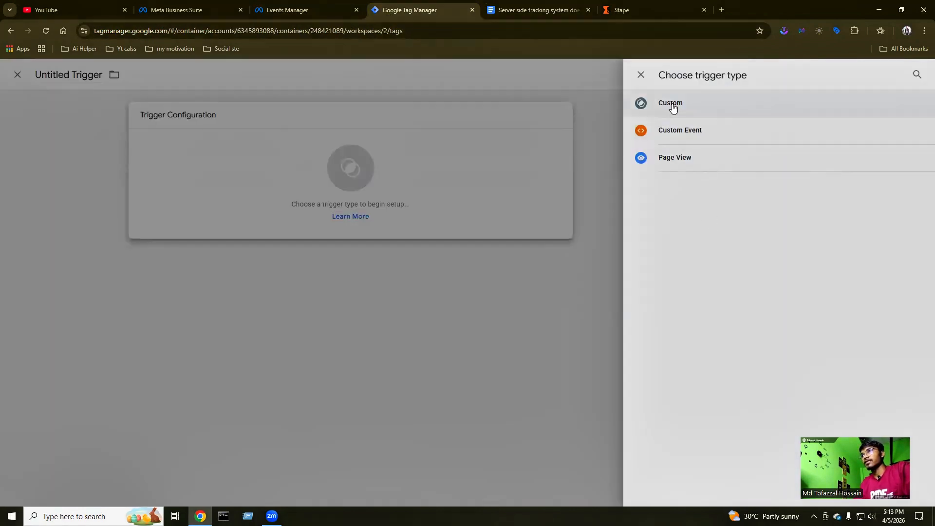
{"action": "left_click", "coordinate": [724, 104]}
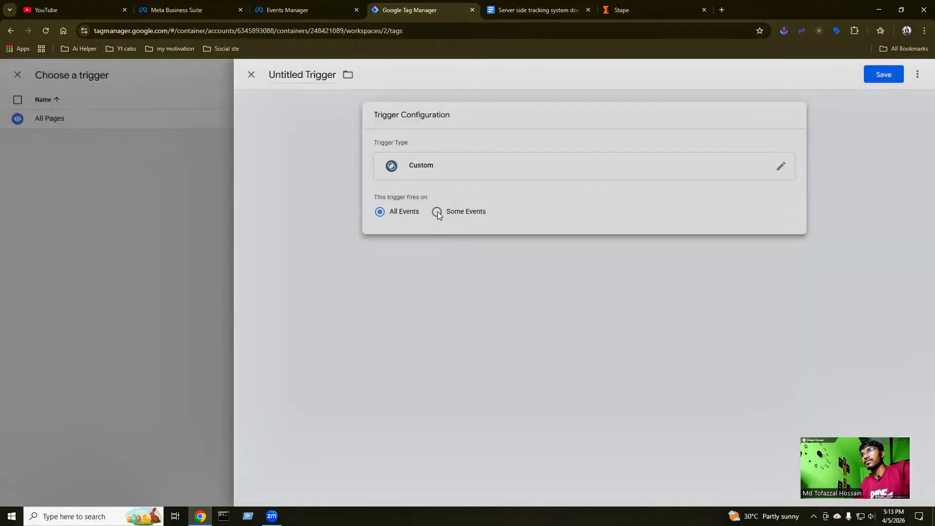
{"action": "left_click", "coordinate": [438, 212]}
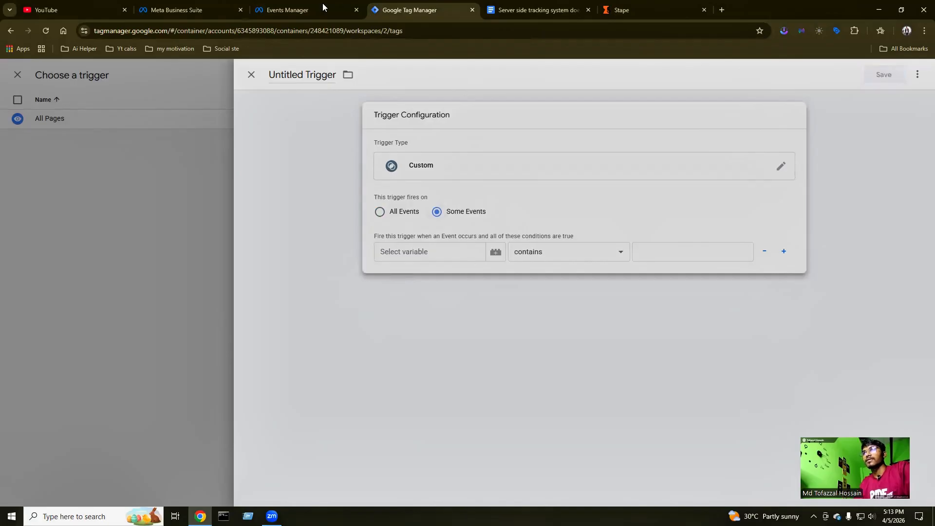
Recheck the notes in Google Docs and set the trigger condition in Tag Manager to Event Name matches RegEx.
{"action": "left_click", "coordinate": [531, 10]}
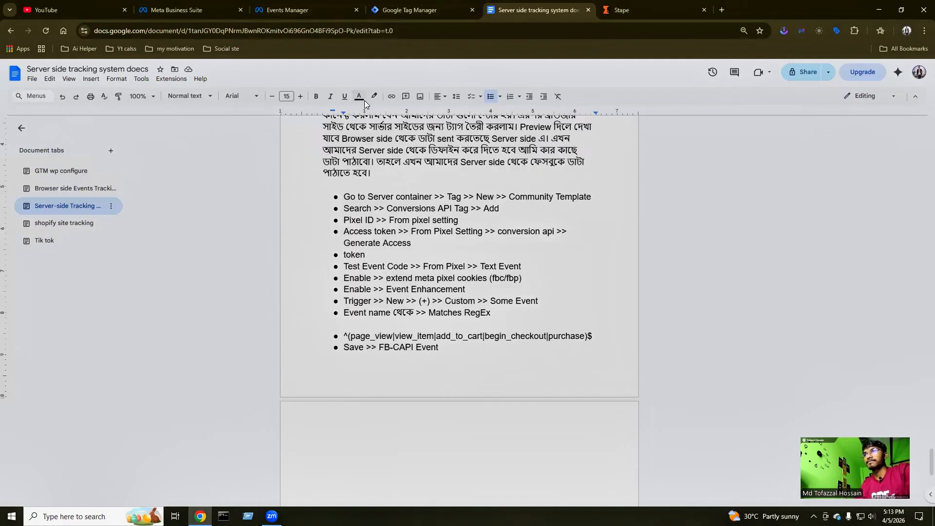
{"action": "left_click", "coordinate": [407, 9]}
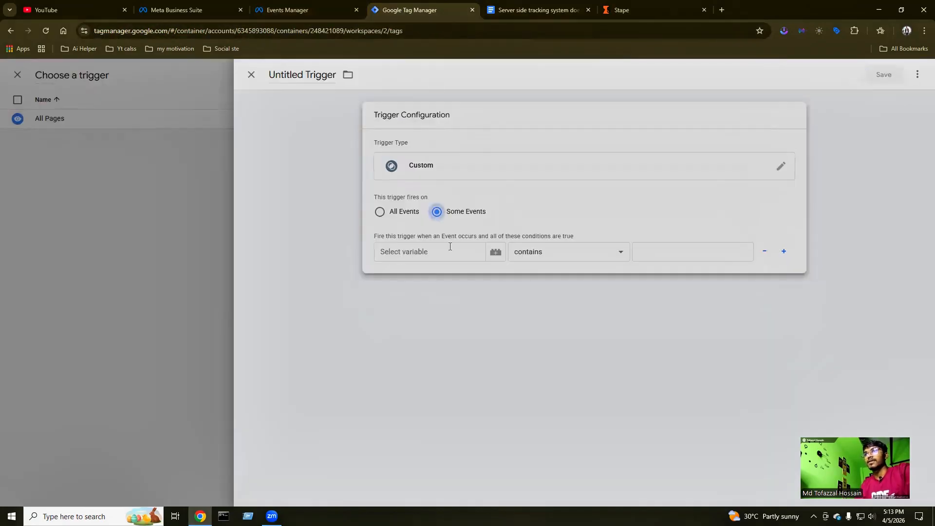
{"action": "left_click", "coordinate": [401, 246]}
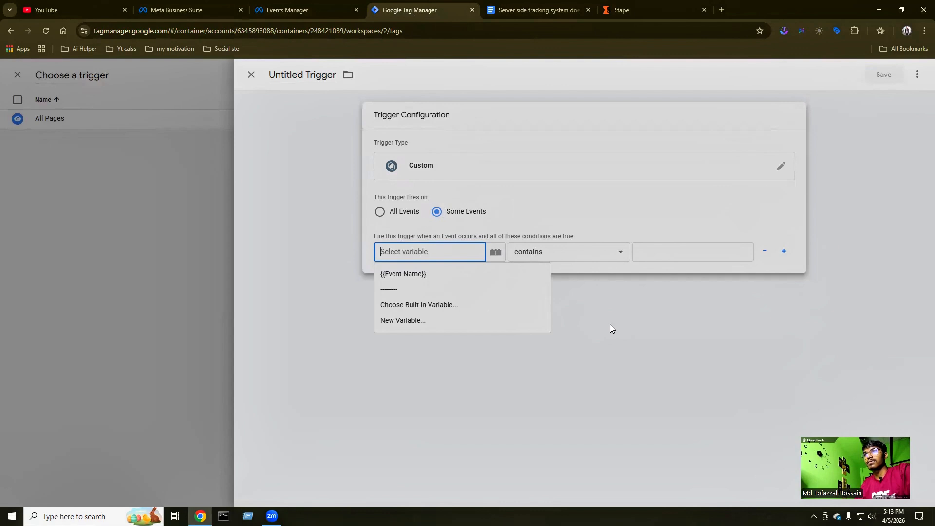
{"action": "left_click", "coordinate": [394, 274]}
{"action": "left_click", "coordinate": [523, 260]}
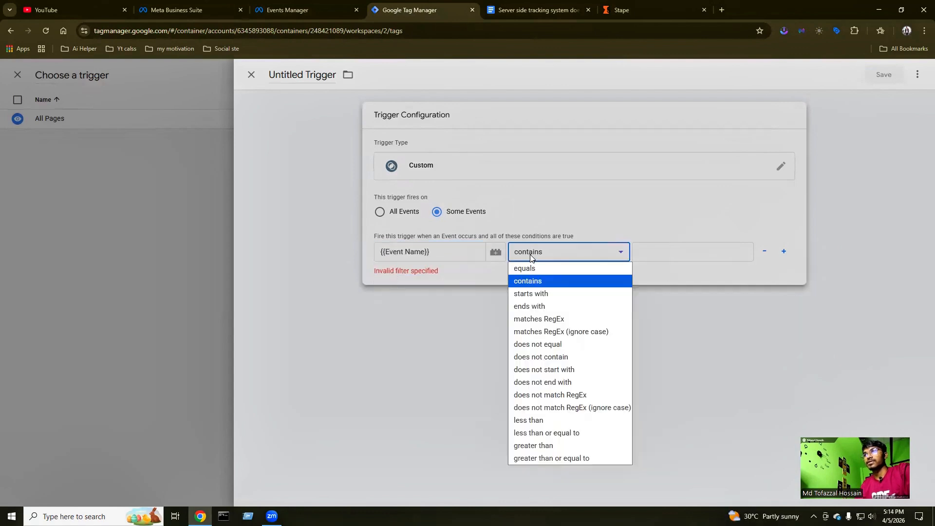
{"action": "left_click", "coordinate": [564, 320]}
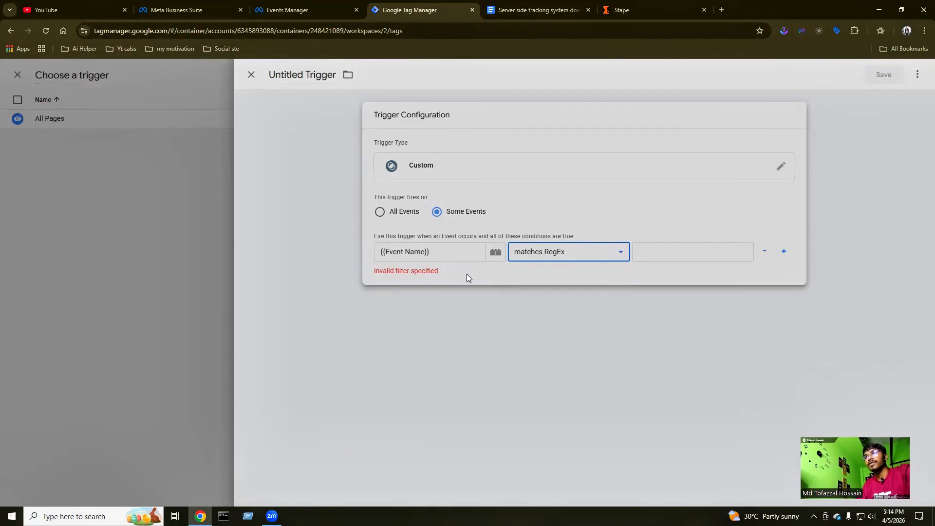
{"action": "left_click", "coordinate": [643, 252]}
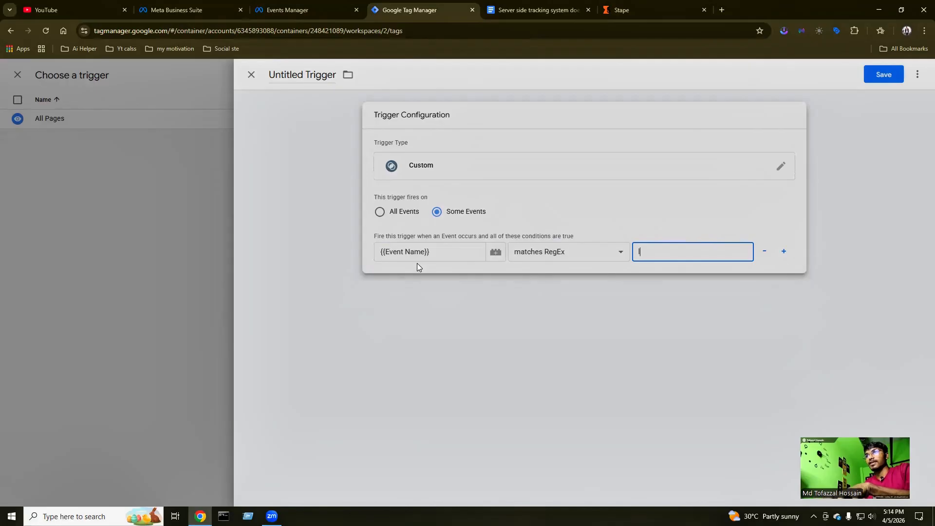
{"action": "key", "text": "BackSpace"}
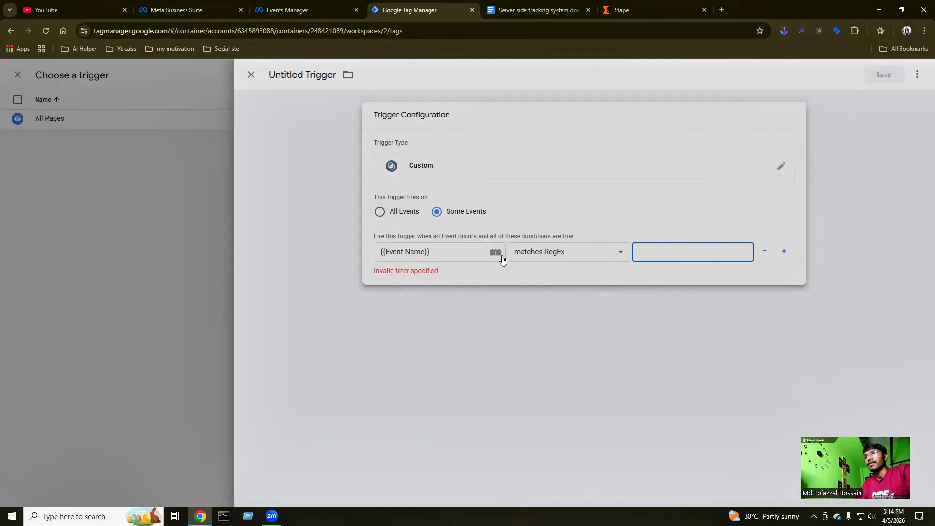
Copy ^(page_view|view_item|add_to_cart|begin_checkout|purchase)$ from the Google Docs notes and paste it as the trigger's RegEx value in Tag Manager.
{"action": "left_click", "coordinate": [303, 8]}
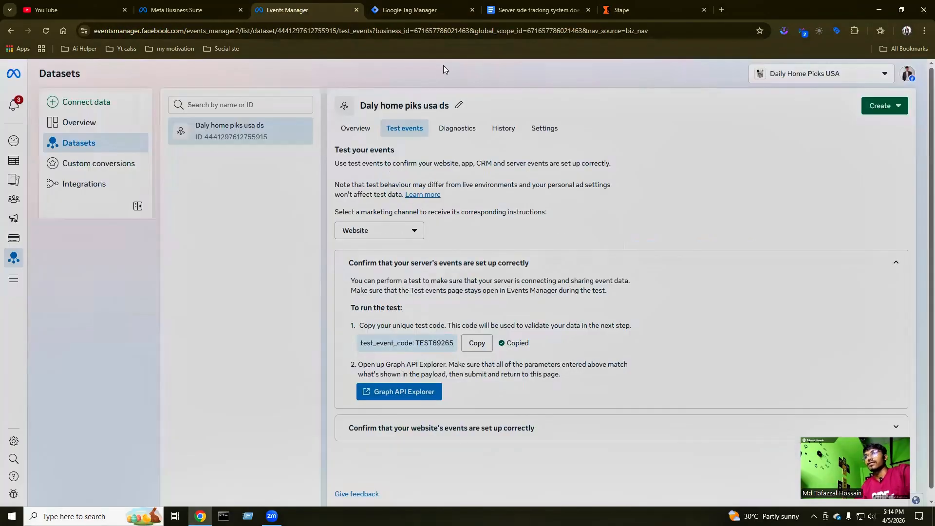
{"action": "left_click", "coordinate": [510, 14]}
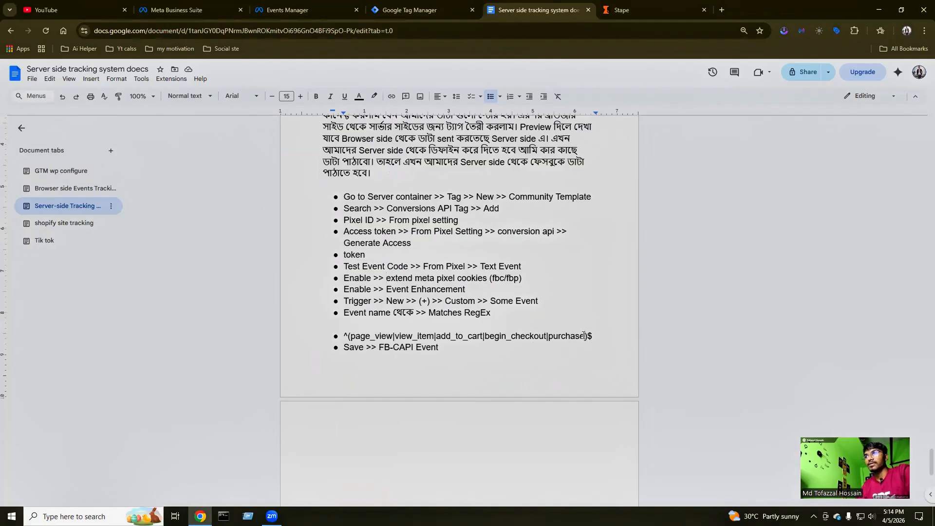
{"action": "left_click_drag", "start_coordinate": [584, 336], "coordinate": [349, 337]}
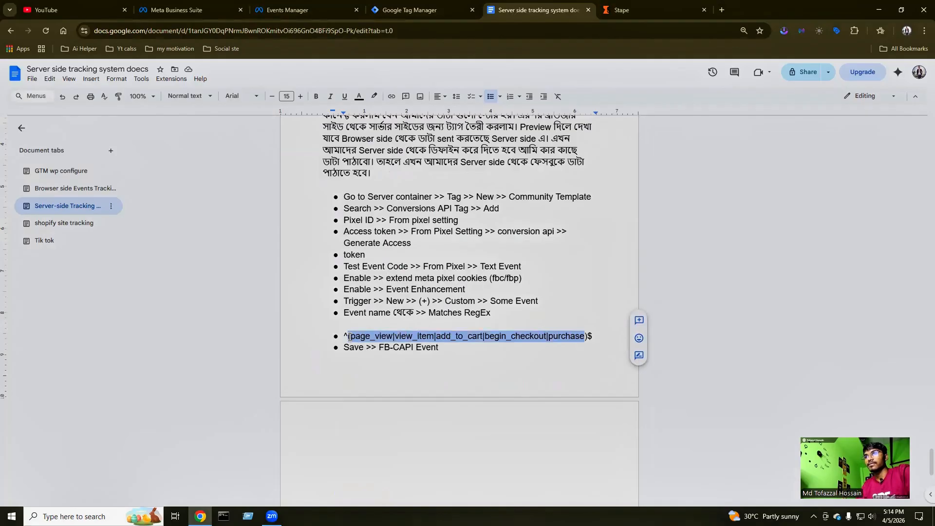
{"action": "left_click_drag", "start_coordinate": [343, 336], "coordinate": [592, 337]}
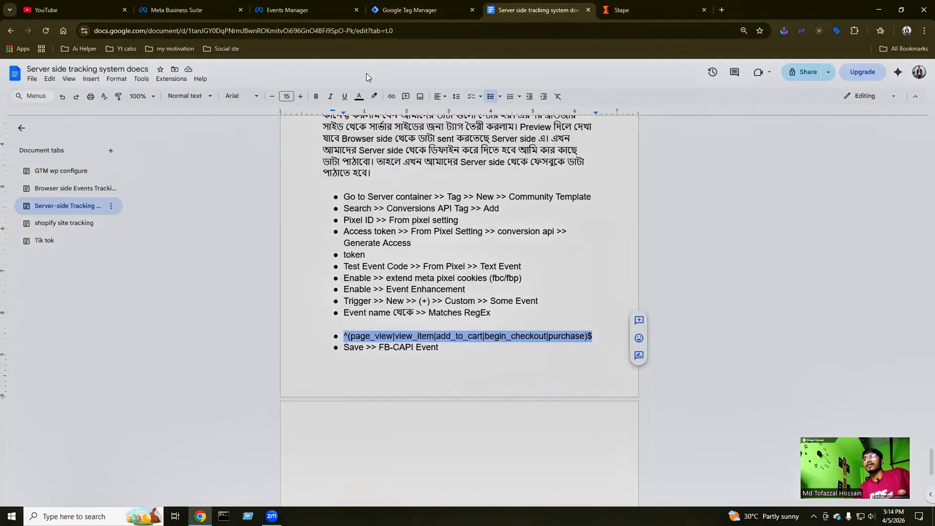
{"action": "left_click", "coordinate": [396, 13]}
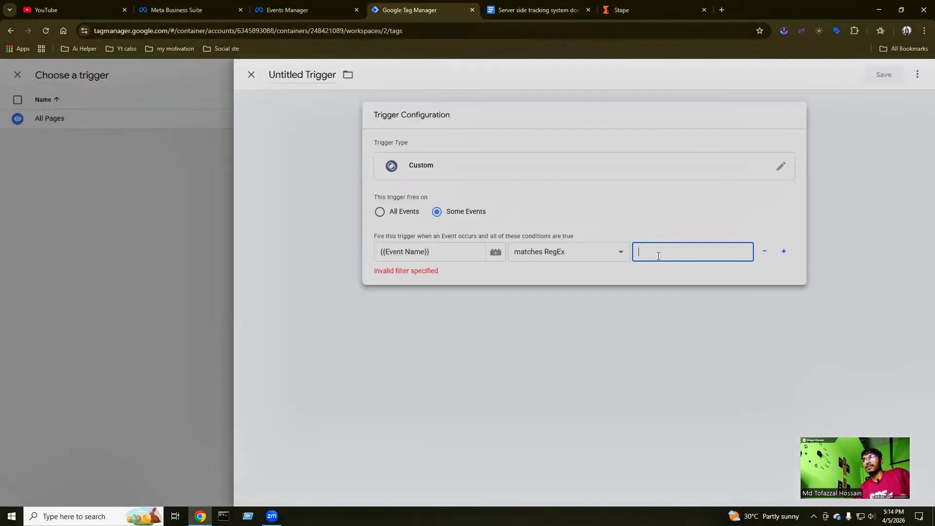
{"action": "key", "text": "ctrl+v"}
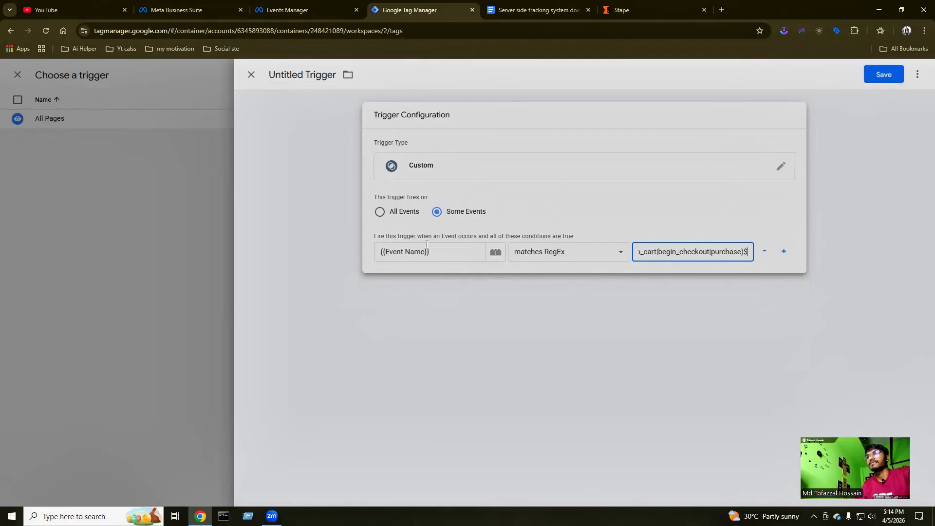
Copy the trigger name from the Google Docs notes, name the trigger FB-CAPI Event in Tag Manager and save it.
{"action": "left_click", "coordinate": [521, 9]}
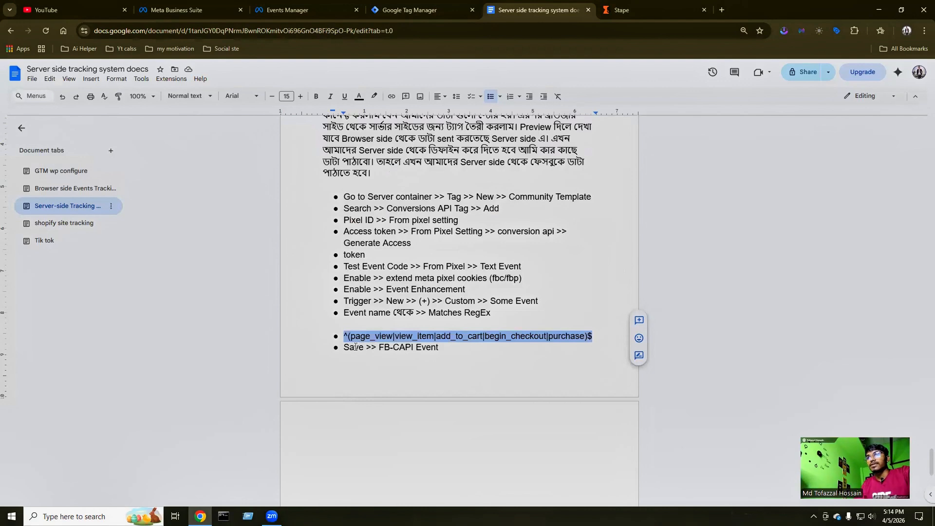
{"action": "left_click_drag", "start_coordinate": [379, 347], "coordinate": [438, 347]}
{"action": "key", "text": "ctrl+c"}
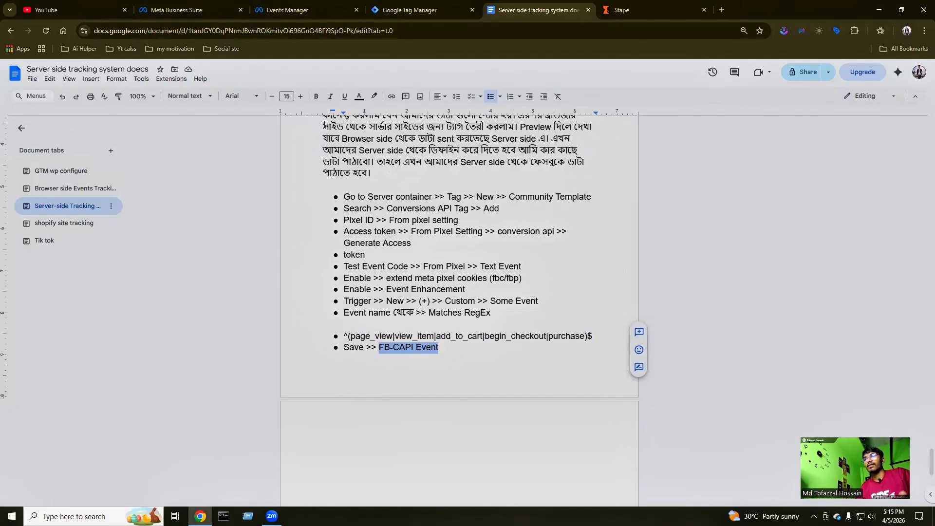
{"action": "left_click", "coordinate": [412, 11]}
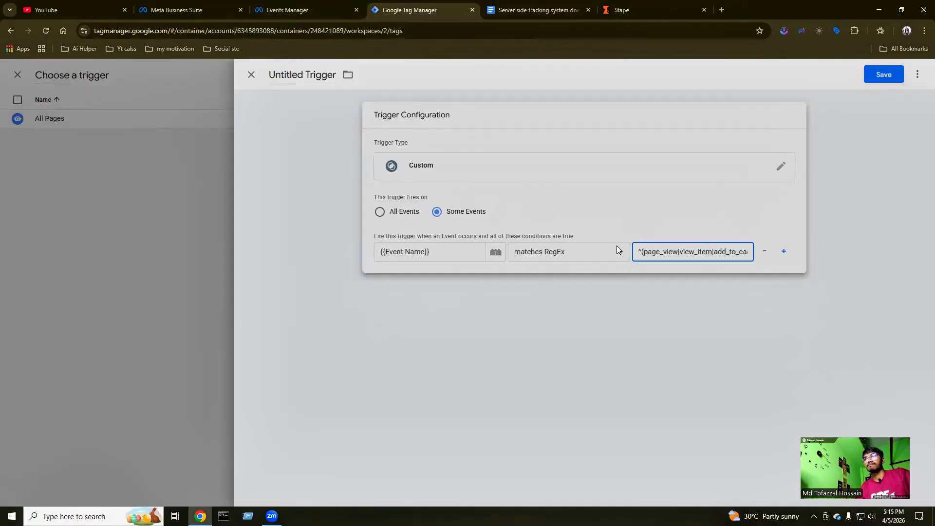
{"action": "left_click", "coordinate": [295, 81]}
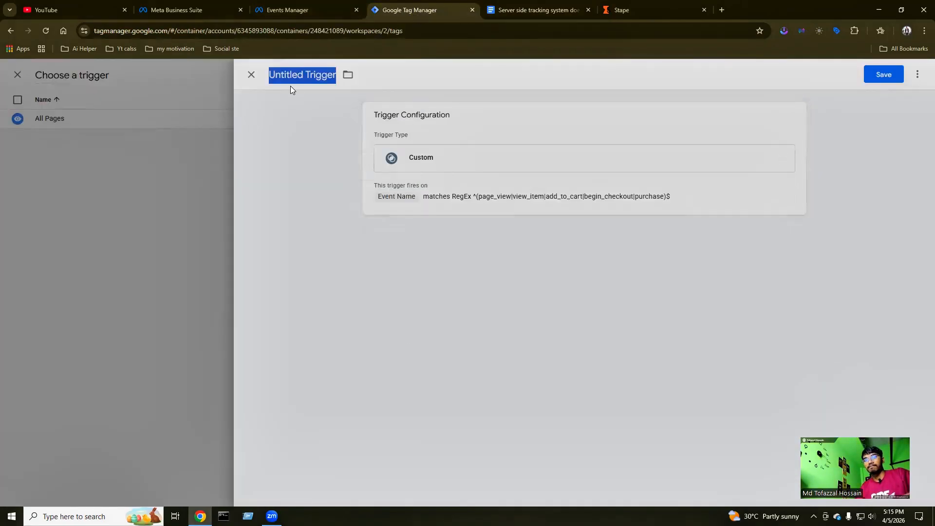
{"action": "type", "text": "FB-CAPI Event"}
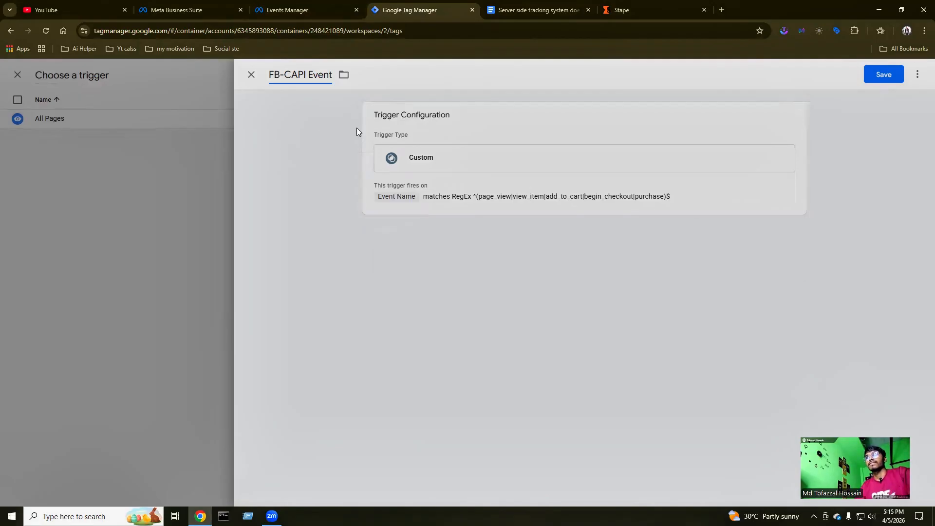
{"action": "left_click", "coordinate": [882, 74]}
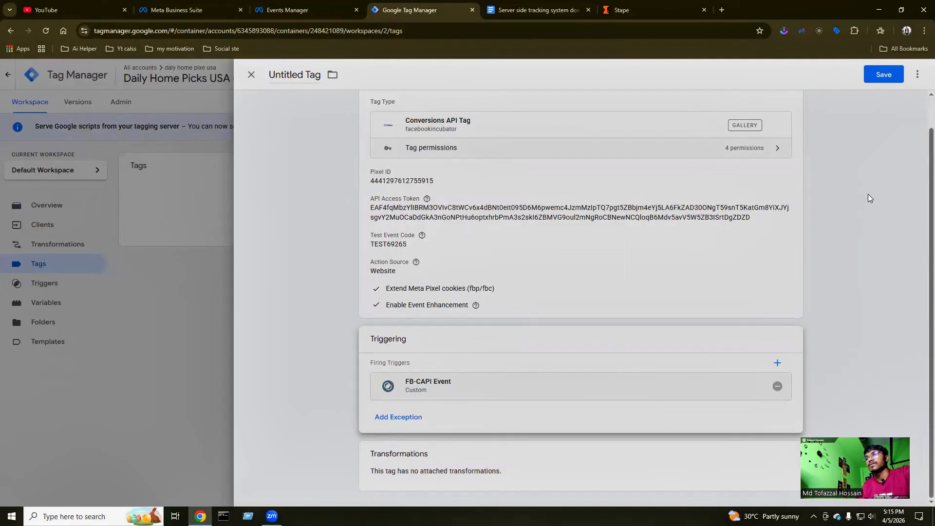
Name the Conversions API tag FB-CAPI Event 2 and save it.
{"action": "scroll", "coordinate": [841, 284], "scroll_direction": "up", "scroll_amount": 1}
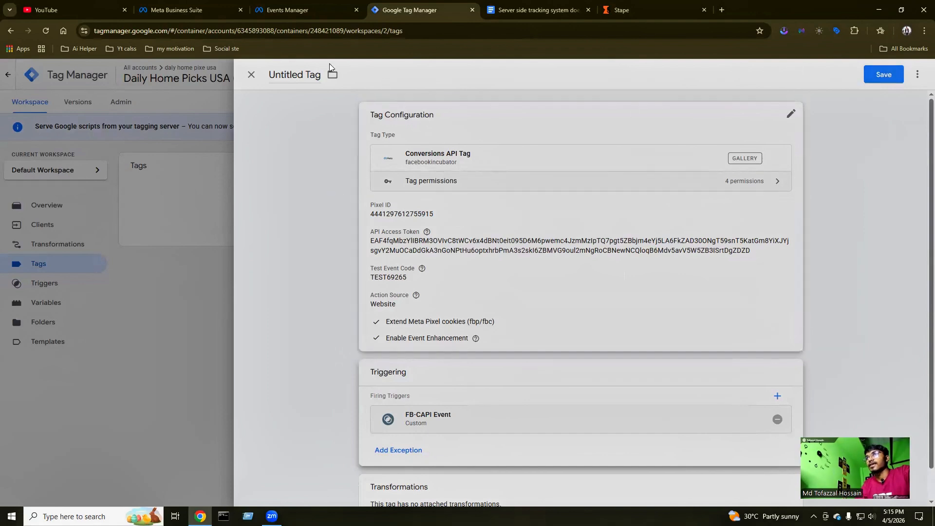
{"action": "left_click", "coordinate": [291, 74]}
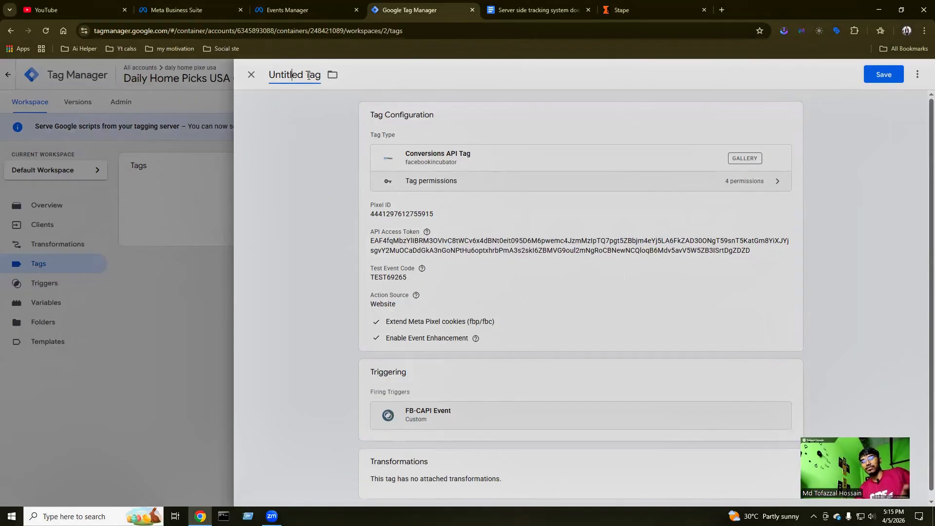
{"action": "key", "text": "ctrl+a"}
{"action": "key", "text": "ctrl+v"}
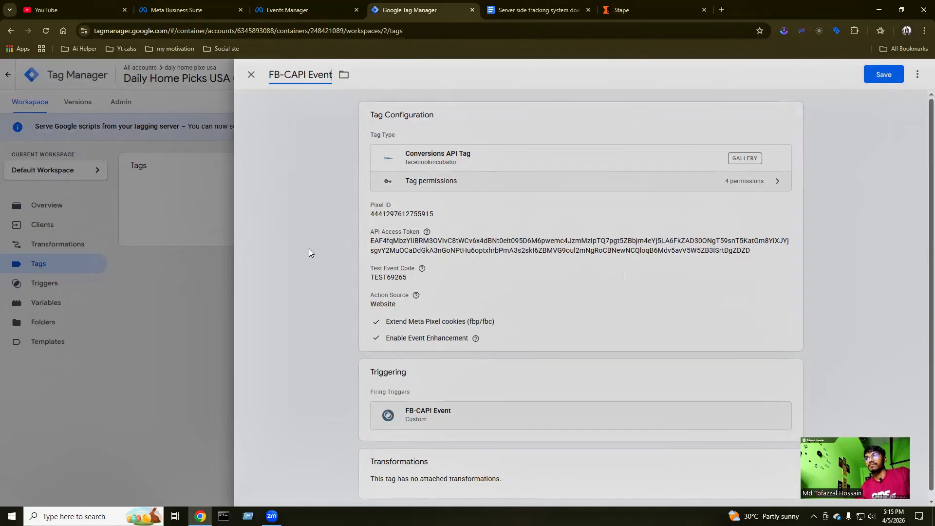
{"action": "scroll", "coordinate": [309, 249], "scroll_direction": "down", "scroll_amount": 1}
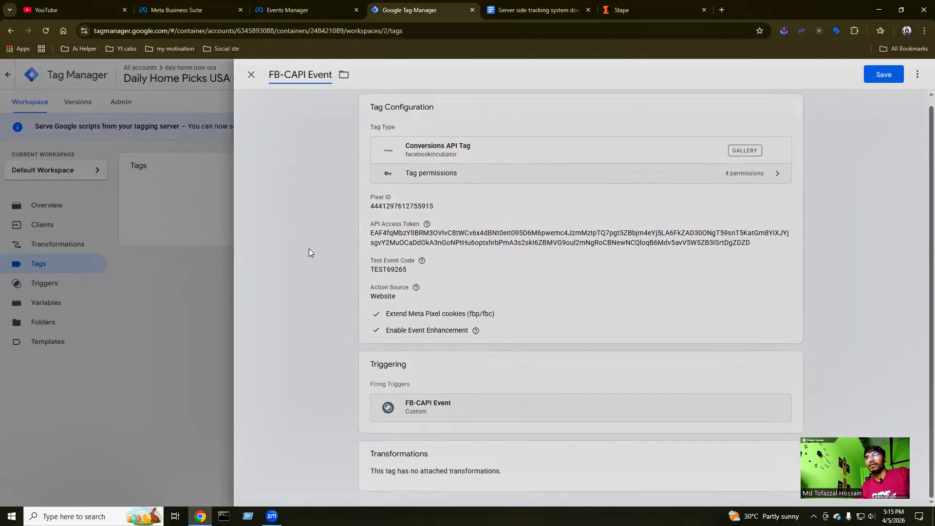
{"action": "scroll", "coordinate": [306, 238], "scroll_direction": "up", "scroll_amount": 1}
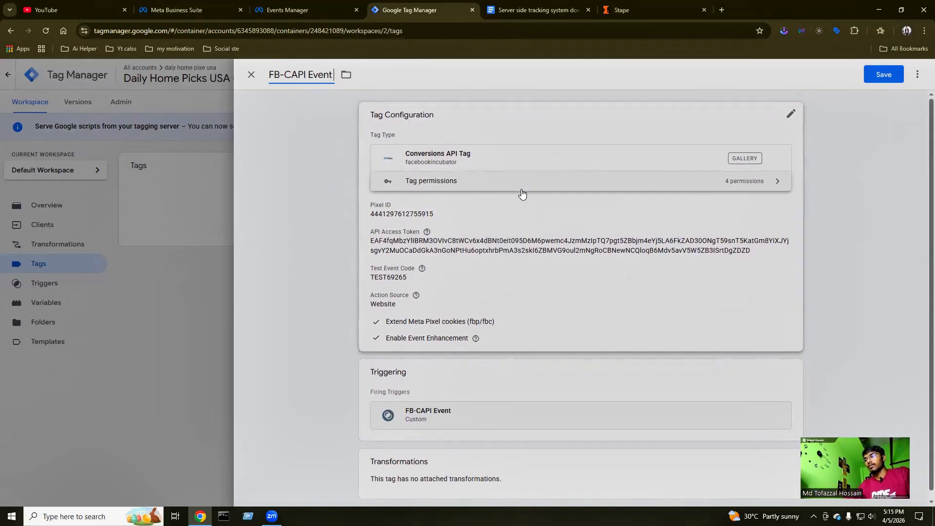
{"action": "type", "text": "2"}
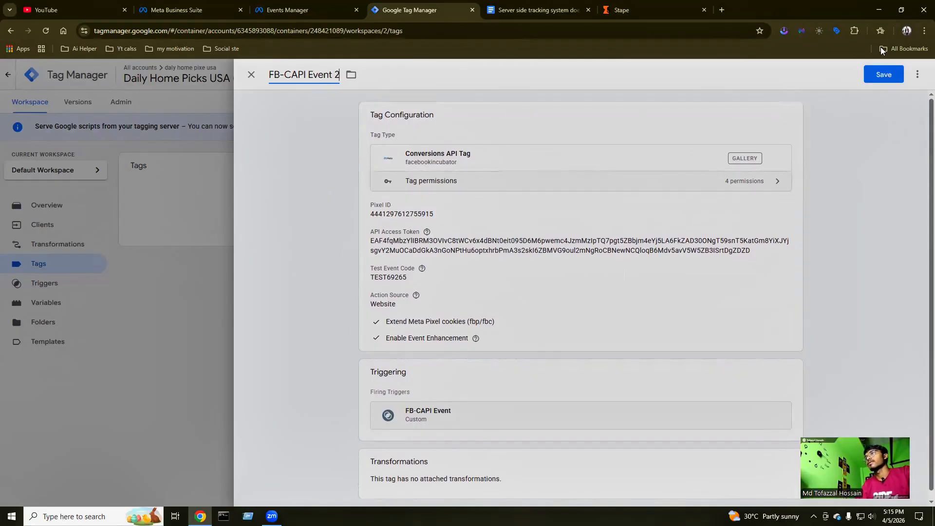
{"action": "left_click", "coordinate": [882, 76]}
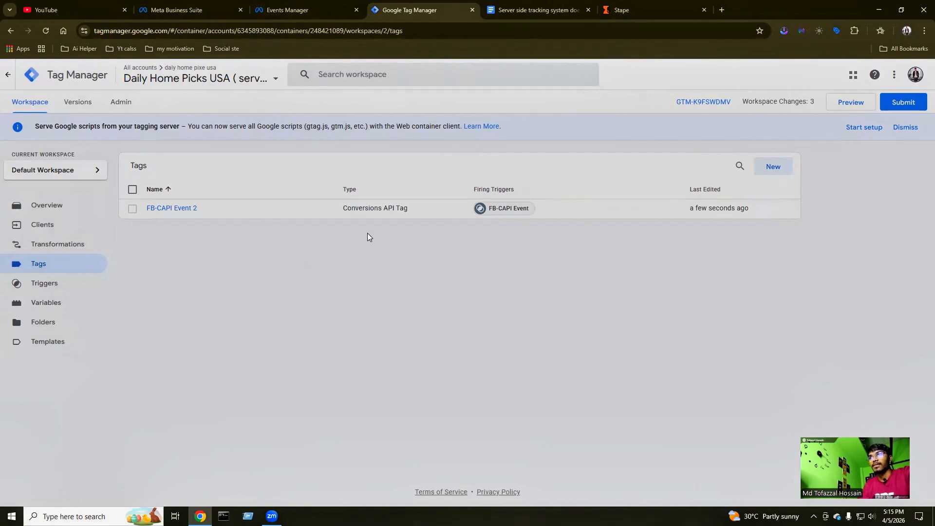
Switch to the Google Docs notes and highlight event_id in the Event Deduplication section.
{"action": "left_click", "coordinate": [530, 6]}
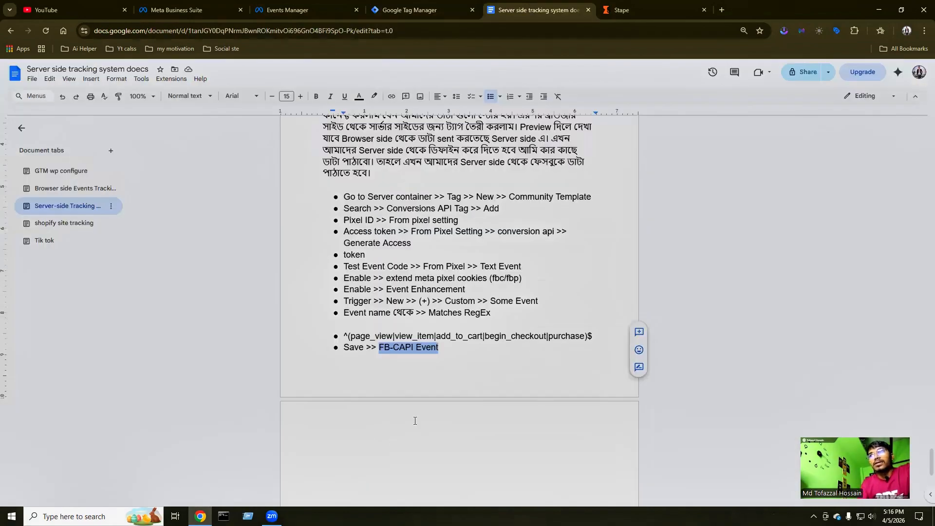
{"action": "scroll", "coordinate": [416, 418], "scroll_direction": "down", "scroll_amount": 4}
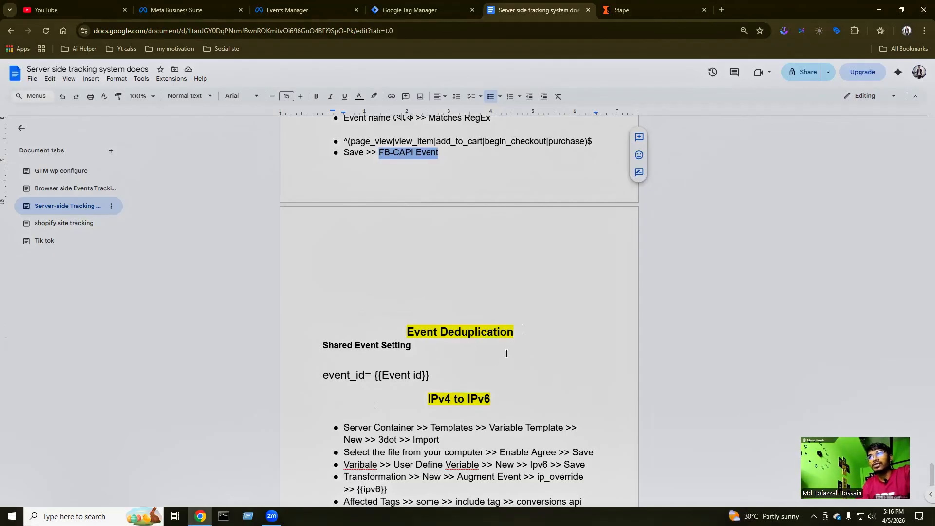
{"action": "left_click_drag", "start_coordinate": [321, 375], "coordinate": [365, 375]}
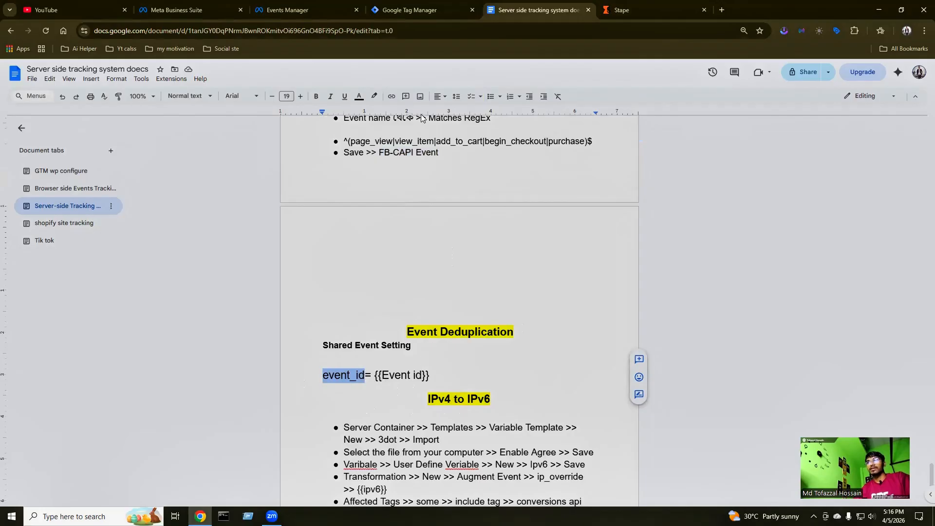
Return to Tag Manager, switch to the daly home pixe usa container and display its tags.
{"action": "left_click", "coordinate": [401, 9]}
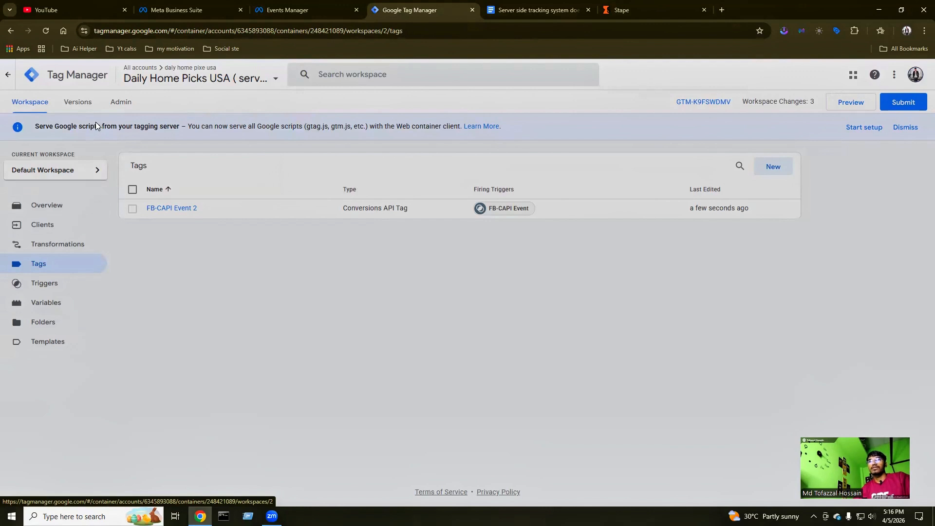
{"action": "left_click", "coordinate": [200, 76]}
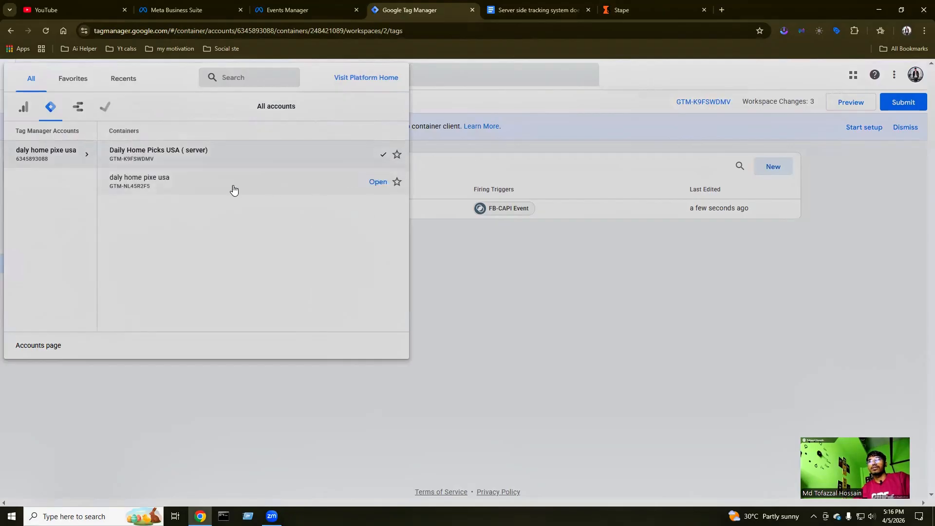
{"action": "left_click", "coordinate": [162, 183]}
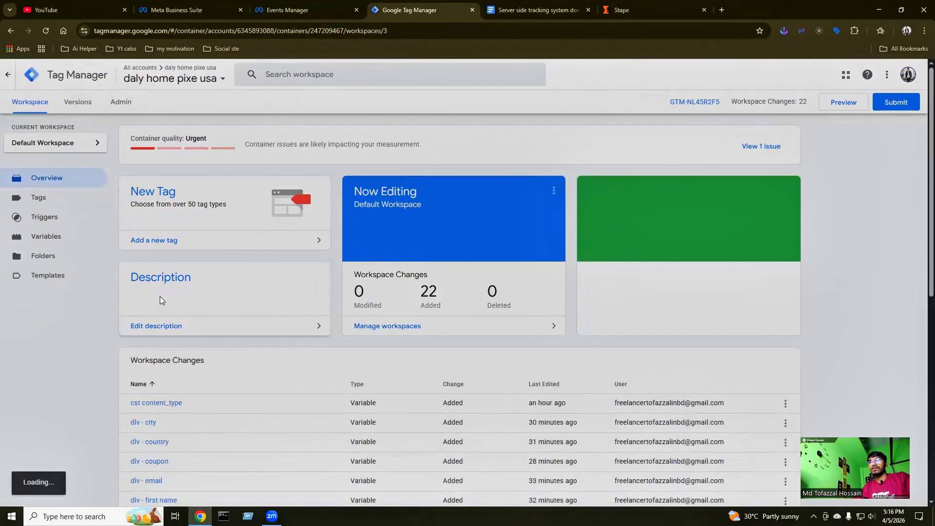
{"action": "scroll", "coordinate": [161, 297], "scroll_direction": "down", "scroll_amount": 8}
{"action": "scroll", "coordinate": [163, 299], "scroll_direction": "up", "scroll_amount": 8}
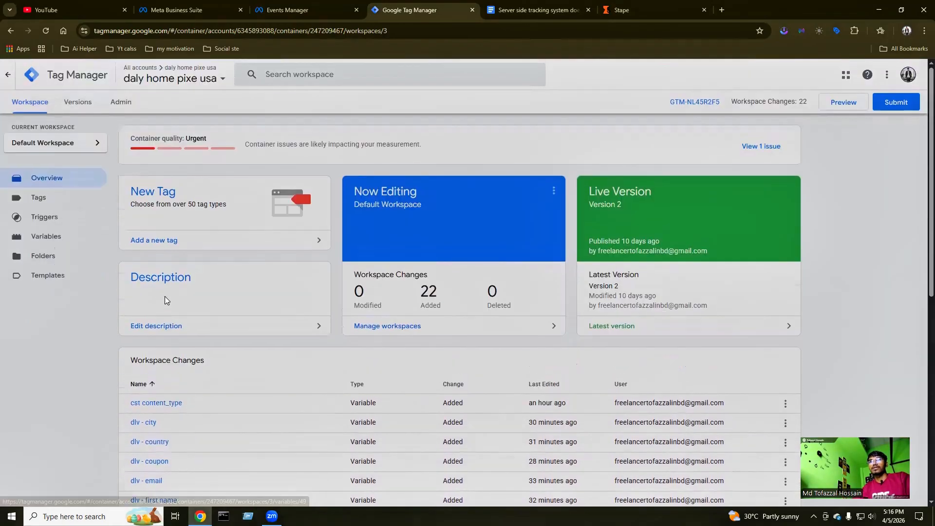
{"action": "left_click", "coordinate": [40, 199]}
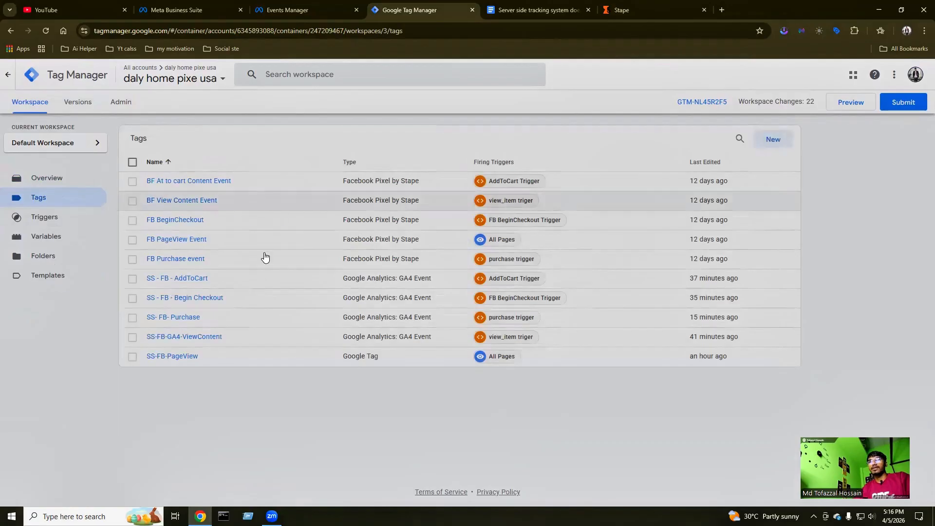
Review the event_id parameter in the purchase and begin checkout event sections of the Google Docs notes.
{"action": "left_click", "coordinate": [536, 9]}
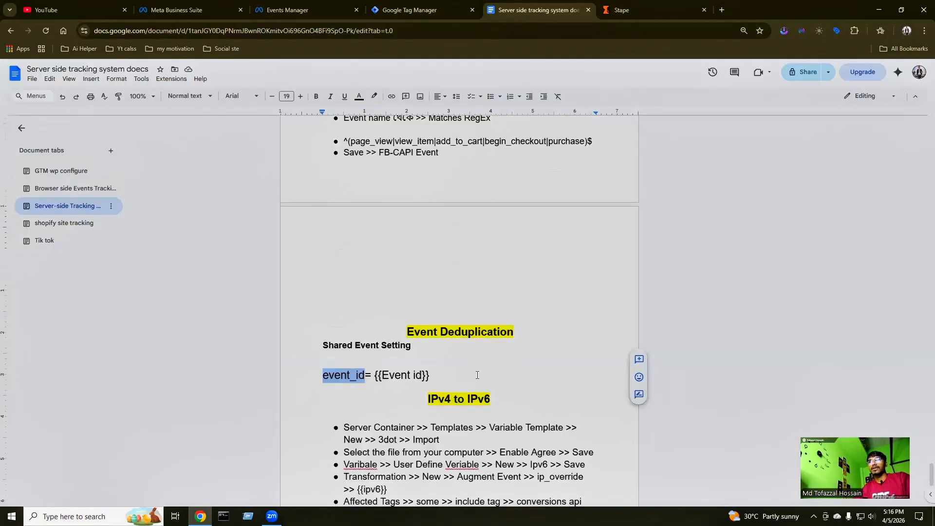
{"action": "scroll", "coordinate": [478, 377], "scroll_direction": "up", "scroll_amount": 5}
{"action": "scroll", "coordinate": [478, 377], "scroll_direction": "up", "scroll_amount": 5}
{"action": "scroll", "coordinate": [478, 376], "scroll_direction": "down", "scroll_amount": 15}
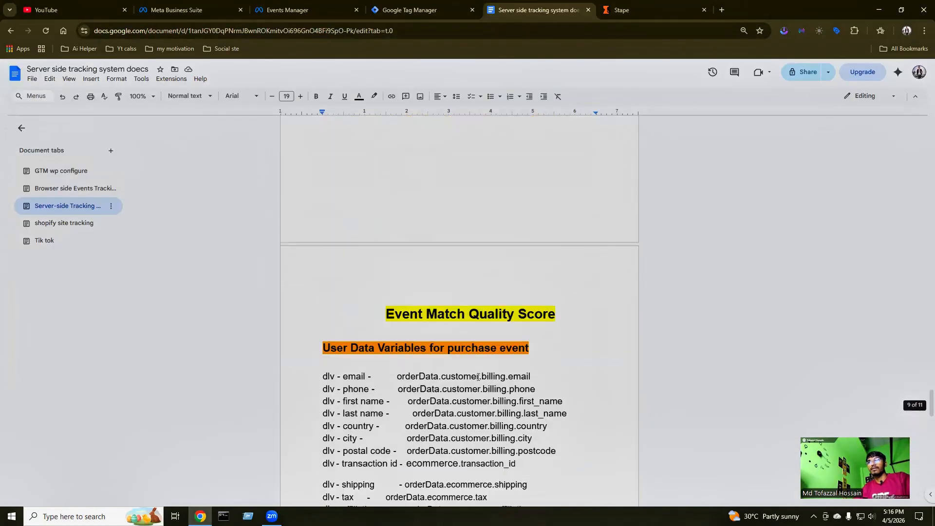
{"action": "scroll", "coordinate": [478, 377], "scroll_direction": "up", "scroll_amount": 6}
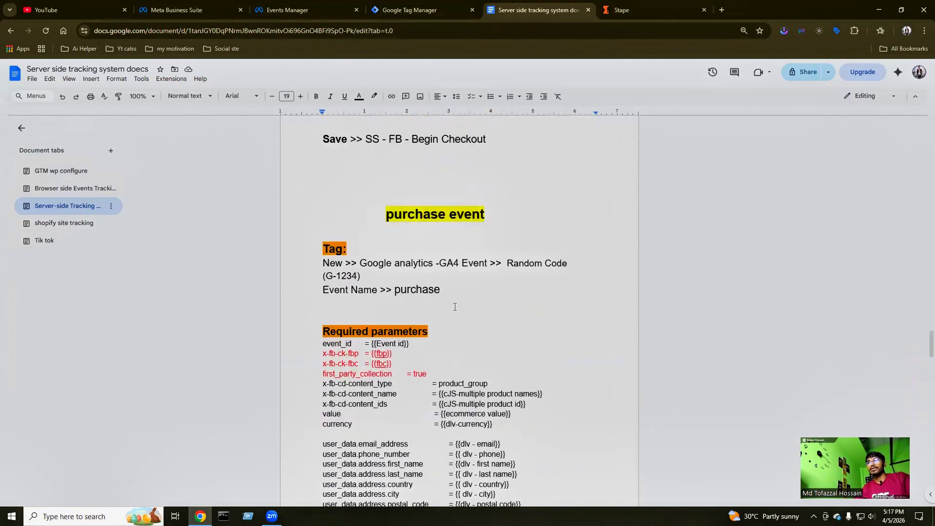
{"action": "scroll", "coordinate": [455, 307], "scroll_direction": "down", "scroll_amount": 1}
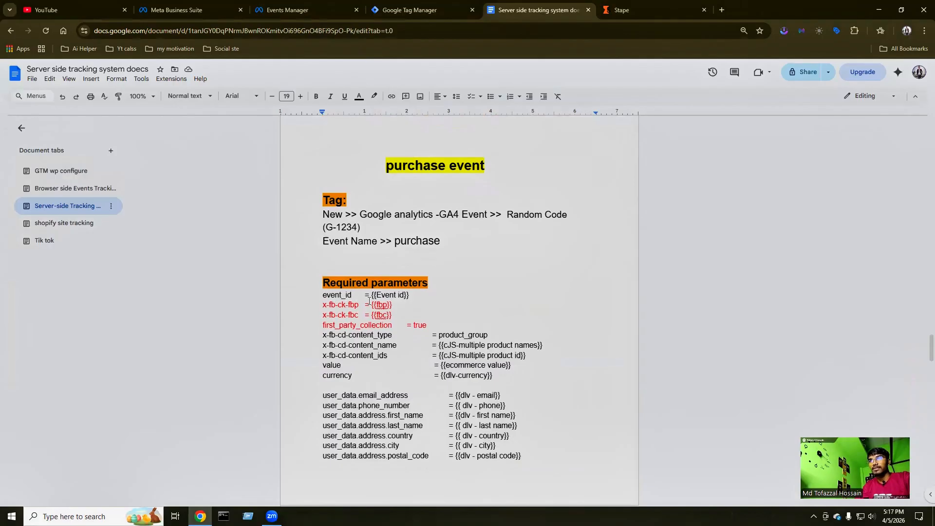
{"action": "scroll", "coordinate": [368, 301], "scroll_direction": "up", "scroll_amount": 14}
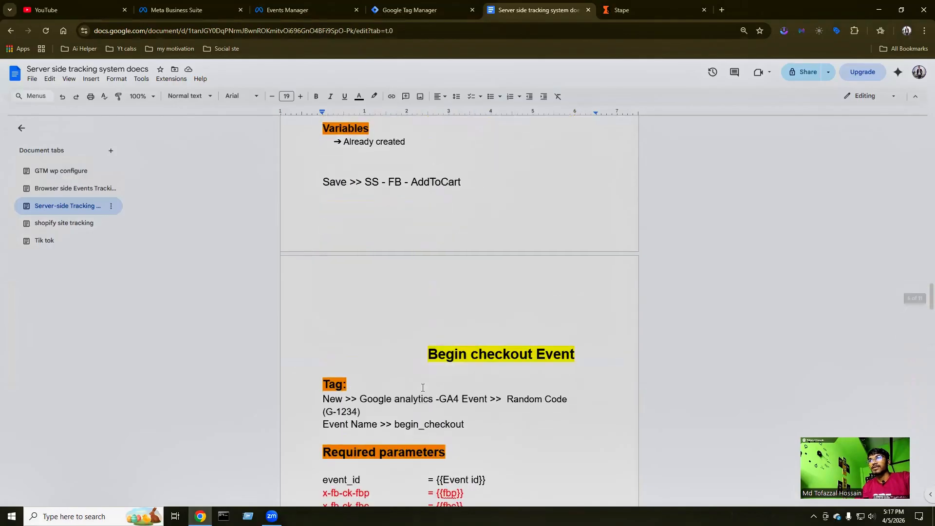
{"action": "scroll", "coordinate": [399, 397], "scroll_direction": "down", "scroll_amount": 2}
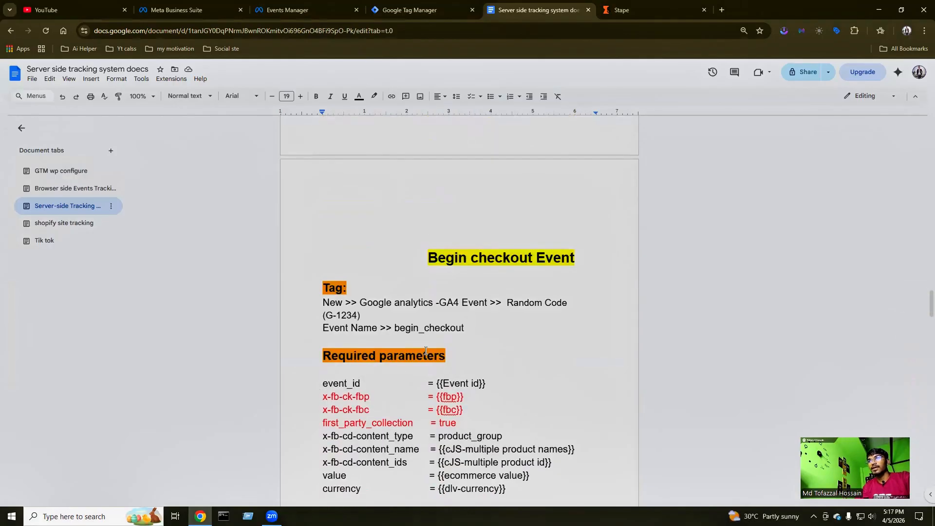
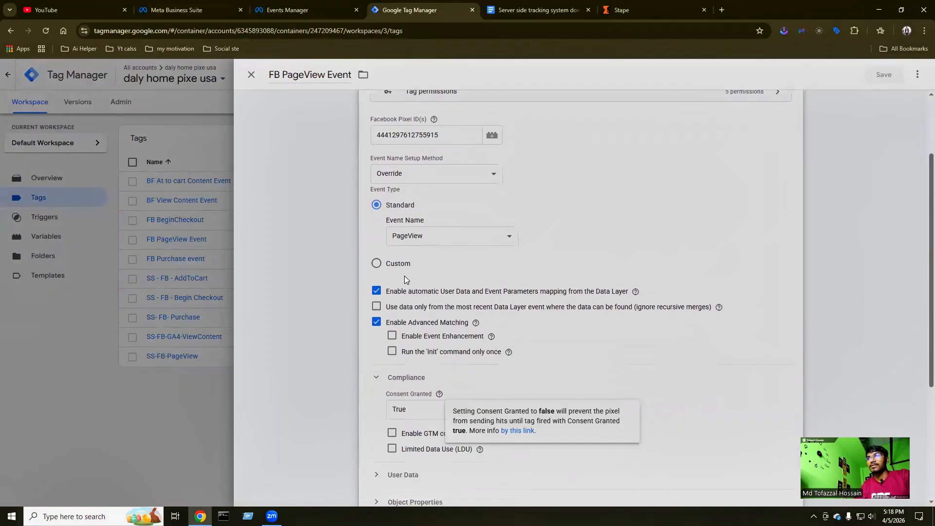
Check the User Data and Object Properties of the FB PageView Event tag and expand its Server Side Tracking settings.
{"action": "scroll", "coordinate": [433, 323], "scroll_direction": "down", "scroll_amount": 1}
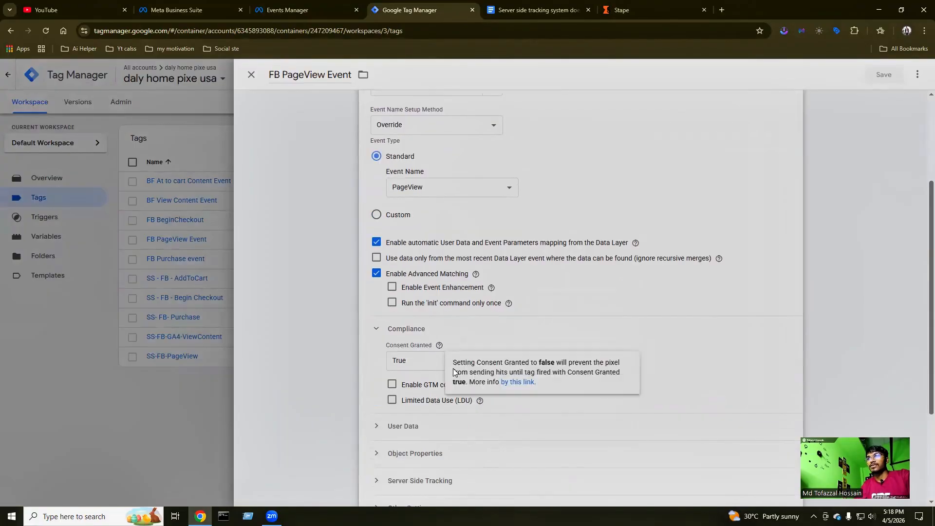
{"action": "left_click", "coordinate": [378, 428]}
{"action": "scroll", "coordinate": [417, 422], "scroll_direction": "down", "scroll_amount": 3}
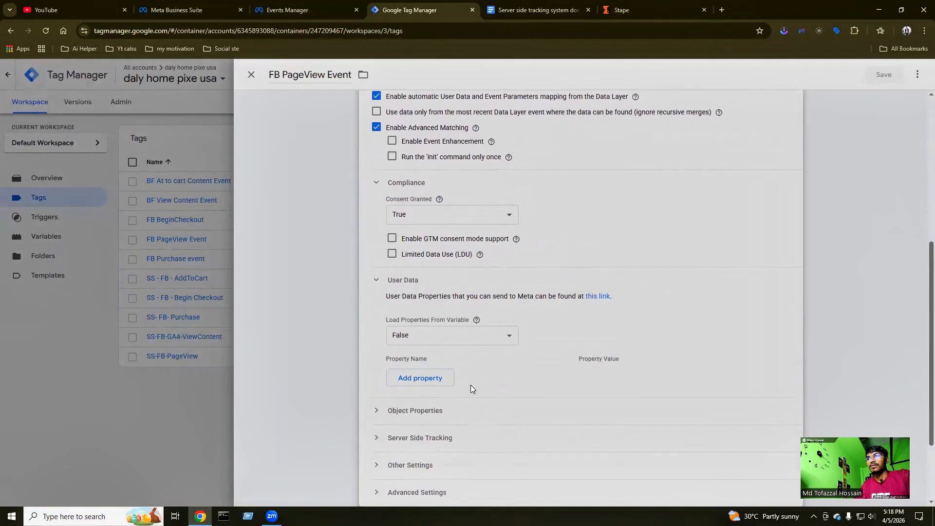
{"action": "left_click", "coordinate": [376, 284]}
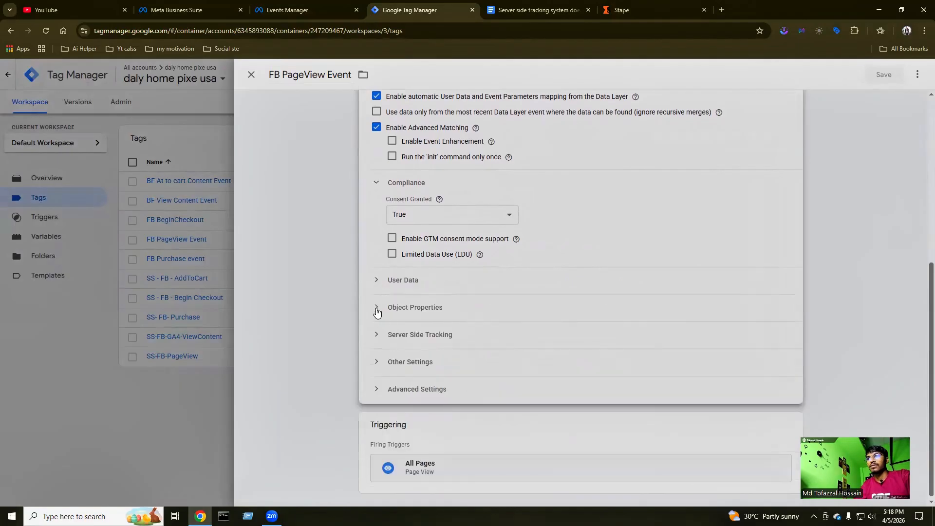
{"action": "left_click", "coordinate": [377, 309]}
{"action": "left_click", "coordinate": [376, 311]}
{"action": "left_click", "coordinate": [375, 335]}
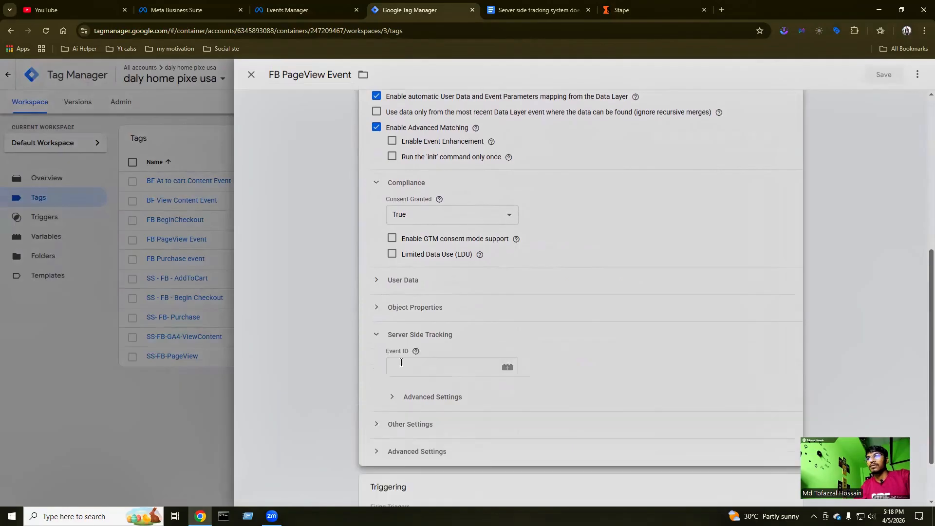
Set the FB PageView Event tag's Event ID to the {{Event}} variable and save the tag.
{"action": "left_click", "coordinate": [405, 365]}
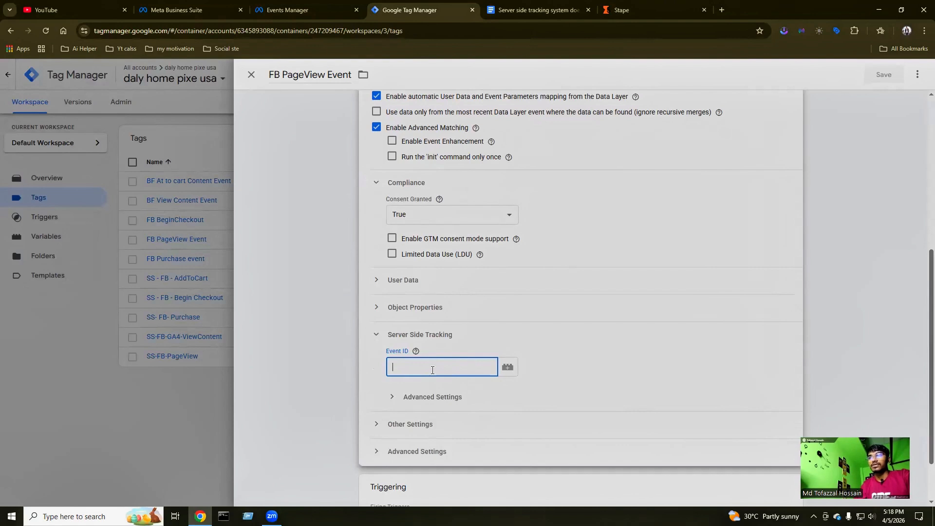
{"action": "type", "text": "{"}
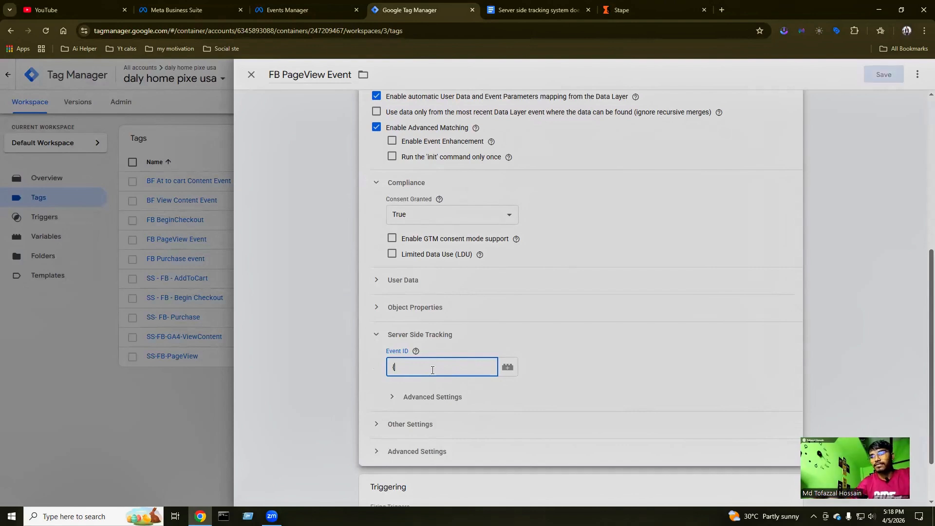
{"action": "type", "text": "{"}
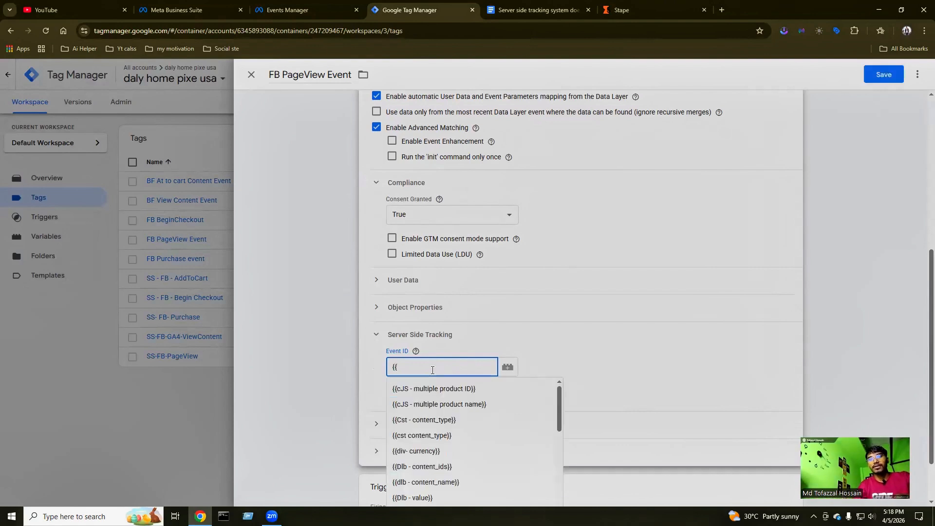
{"action": "type", "text": "eve"}
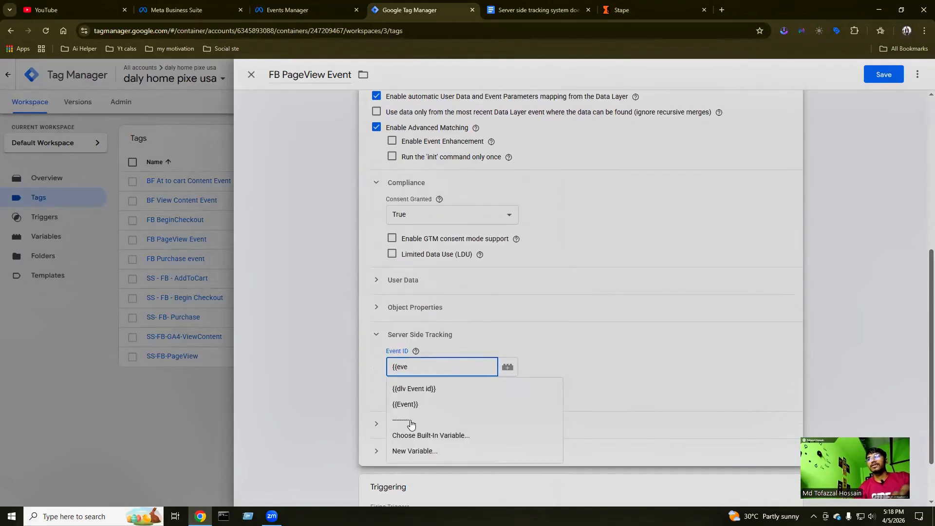
{"action": "left_click", "coordinate": [403, 403]}
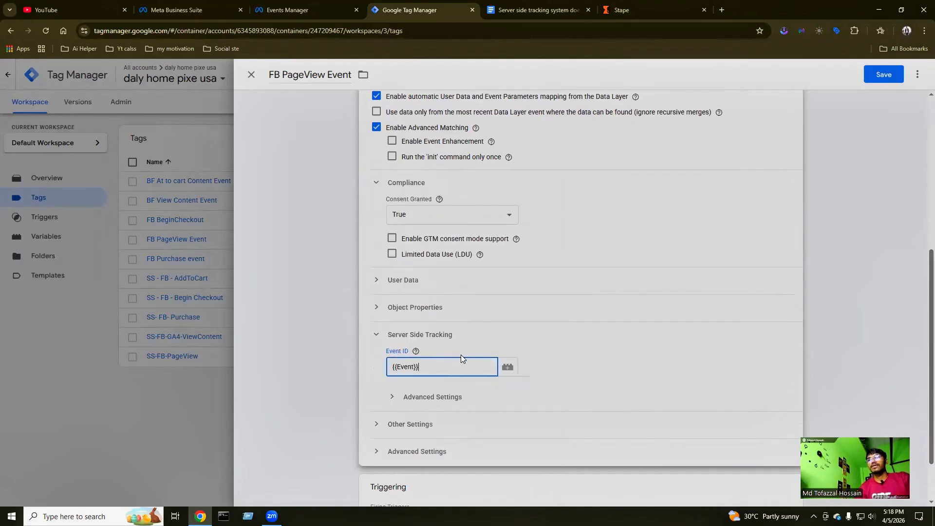
{"action": "left_click", "coordinate": [884, 74]}
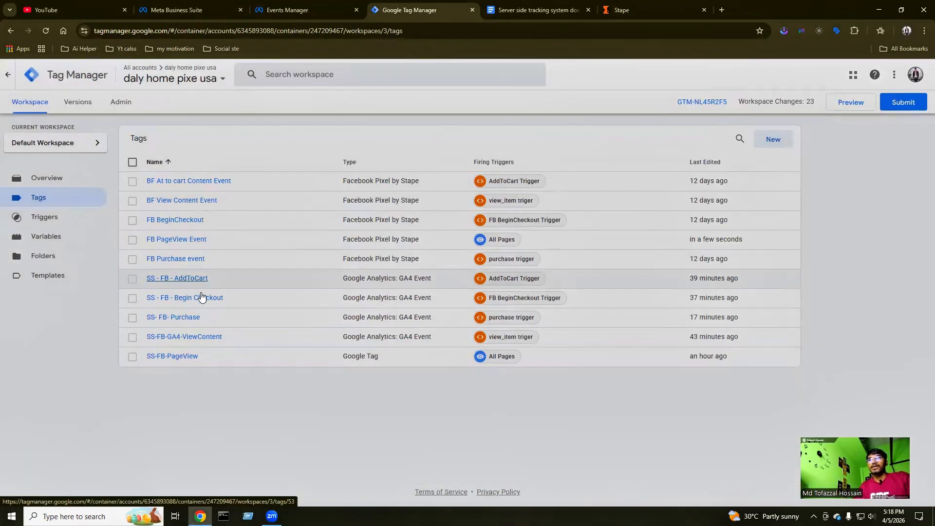
Set the Server Side Tracking Event ID of the BF View Content Event tag to {{Event}} and save the tag.
{"action": "left_click", "coordinate": [170, 200]}
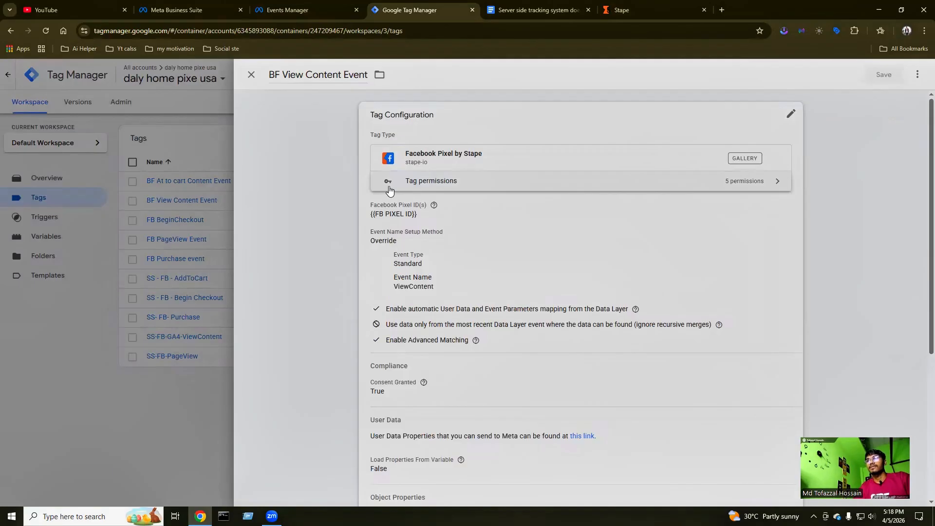
{"action": "scroll", "coordinate": [489, 404], "scroll_direction": "down", "scroll_amount": 5}
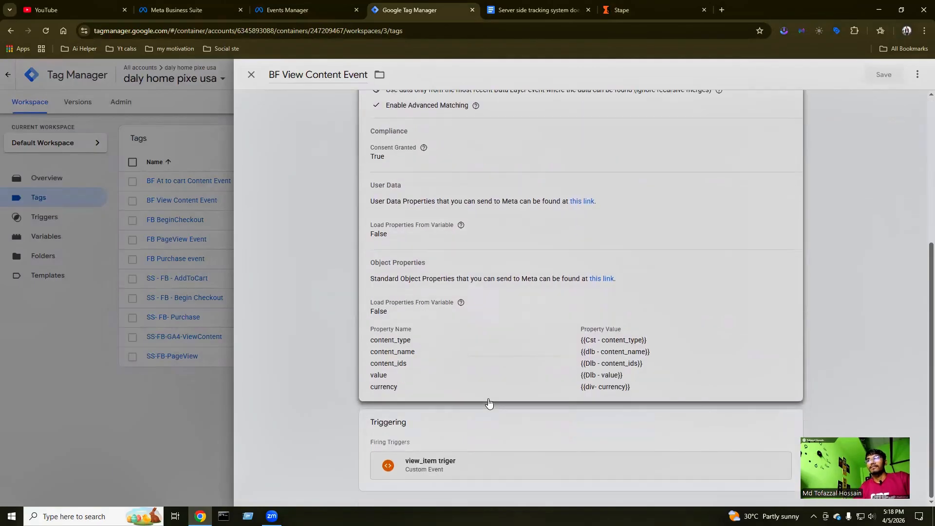
{"action": "scroll", "coordinate": [489, 403], "scroll_direction": "up", "scroll_amount": 5}
{"action": "mouse_move", "coordinate": [793, 141]}
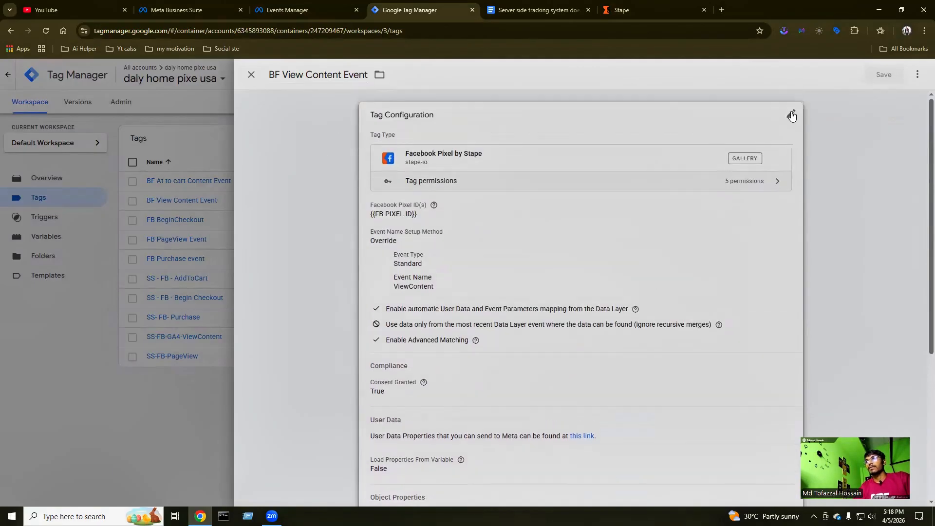
{"action": "left_click", "coordinate": [792, 115]}
{"action": "scroll", "coordinate": [430, 300], "scroll_direction": "down", "scroll_amount": 5}
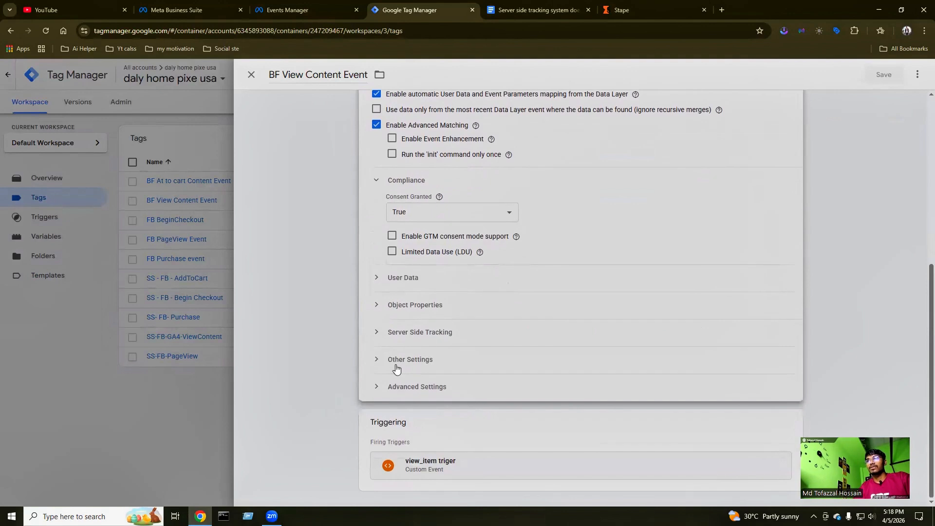
{"action": "left_click", "coordinate": [378, 332]}
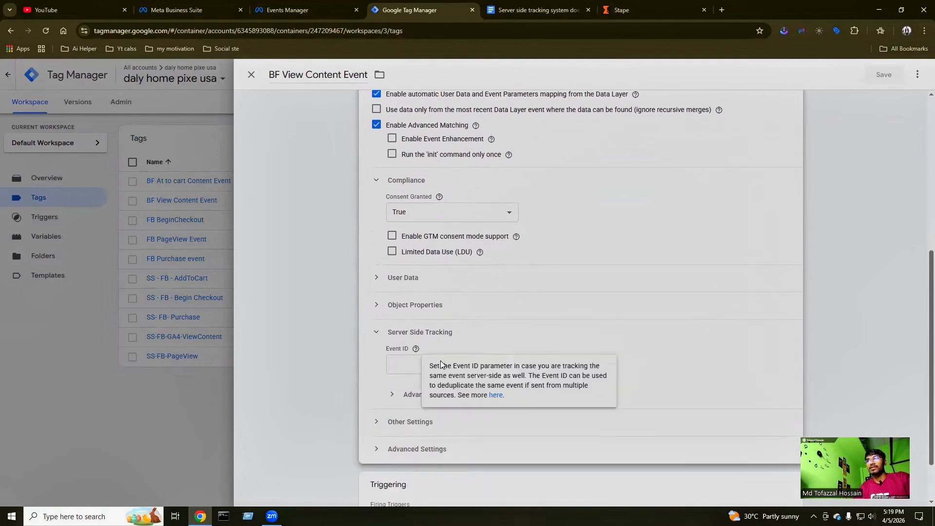
{"action": "left_click", "coordinate": [415, 369]}
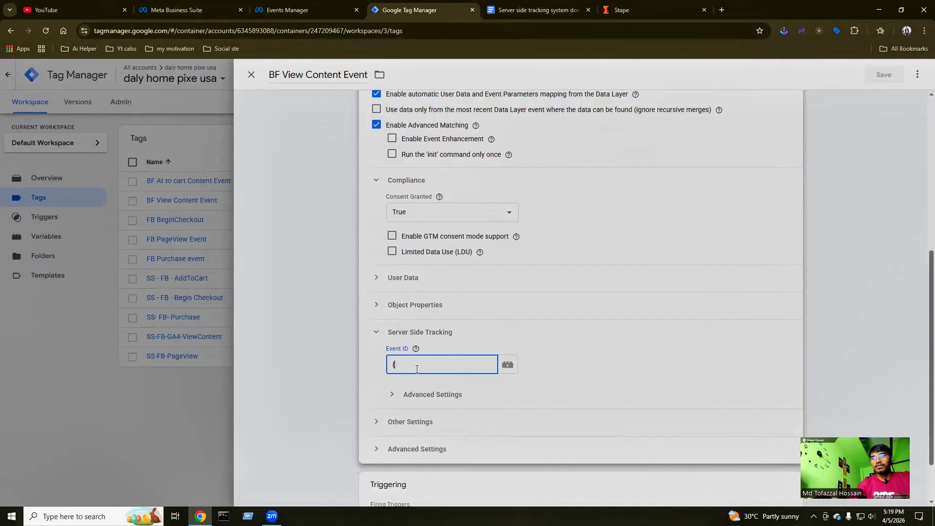
{"action": "type", "text": "{{e"}
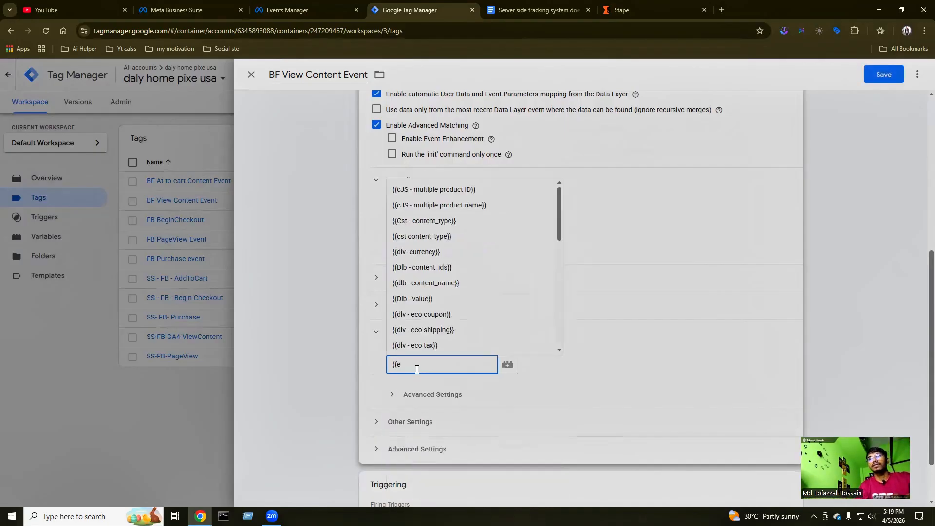
{"action": "type", "text": "v"}
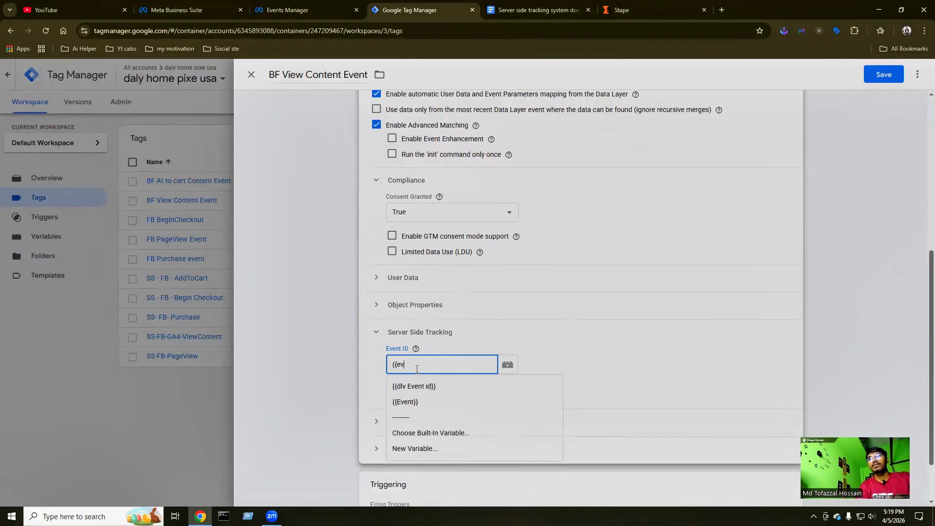
{"action": "left_click", "coordinate": [404, 402]}
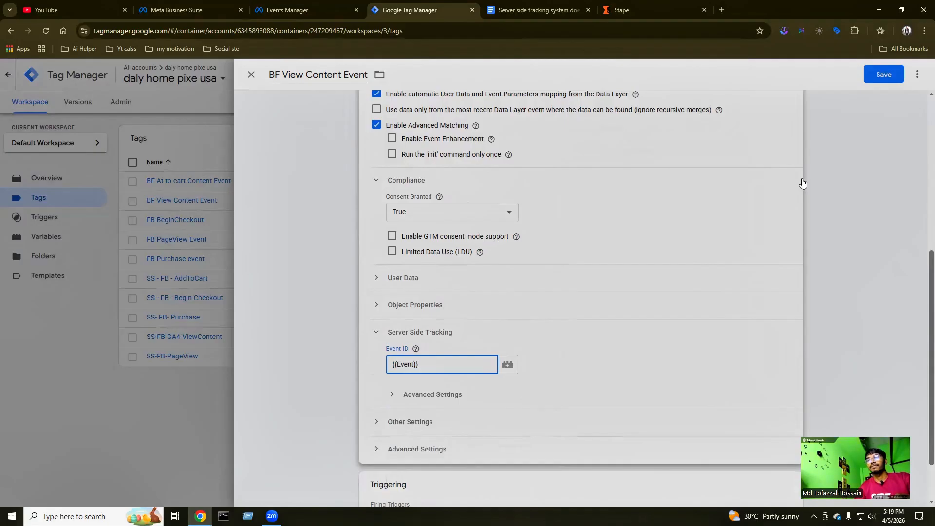
{"action": "left_click", "coordinate": [881, 78]}
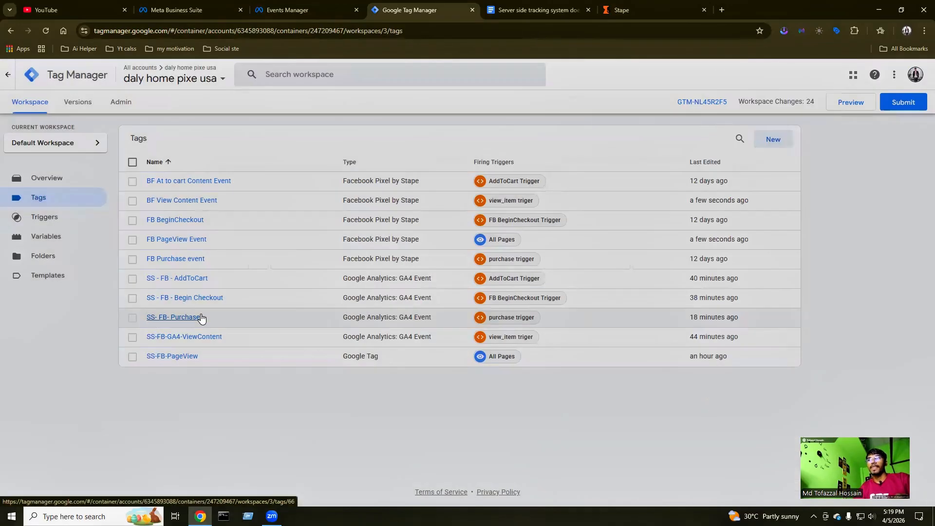
Set the Server Side Tracking Event ID of the BF At to cart Content Event tag to {{Event}} and save the tag.
{"action": "left_click", "coordinate": [181, 180]}
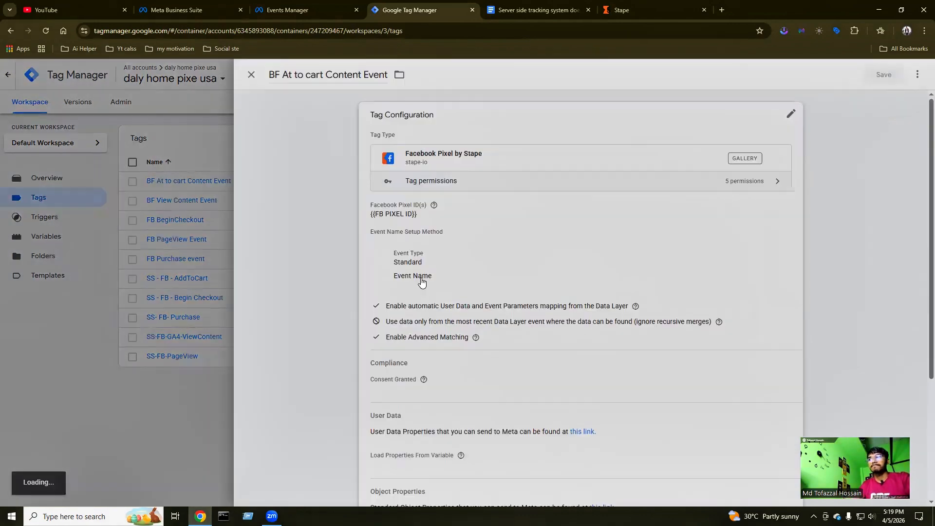
{"action": "scroll", "coordinate": [457, 336], "scroll_direction": "down", "scroll_amount": 4}
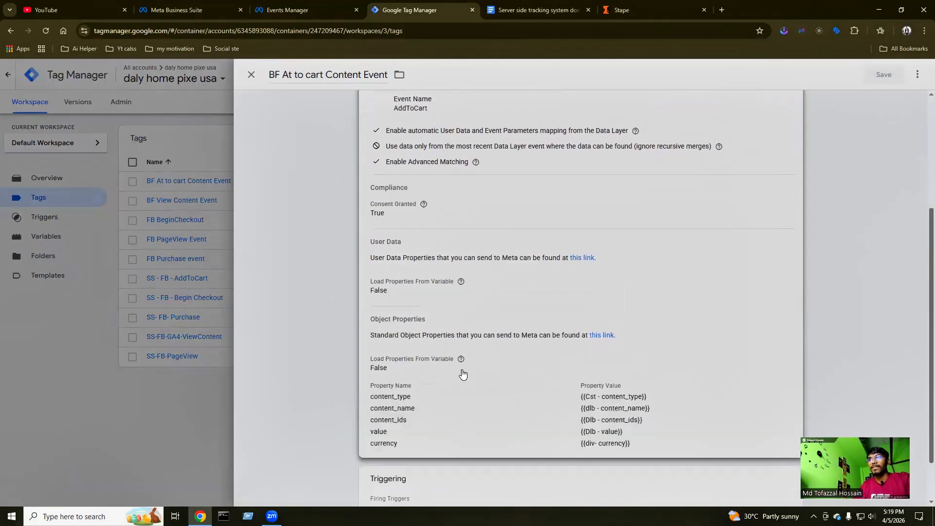
{"action": "scroll", "coordinate": [463, 373], "scroll_direction": "down", "scroll_amount": 2}
{"action": "scroll", "coordinate": [507, 309], "scroll_direction": "up", "scroll_amount": 4}
{"action": "left_click", "coordinate": [766, 184]}
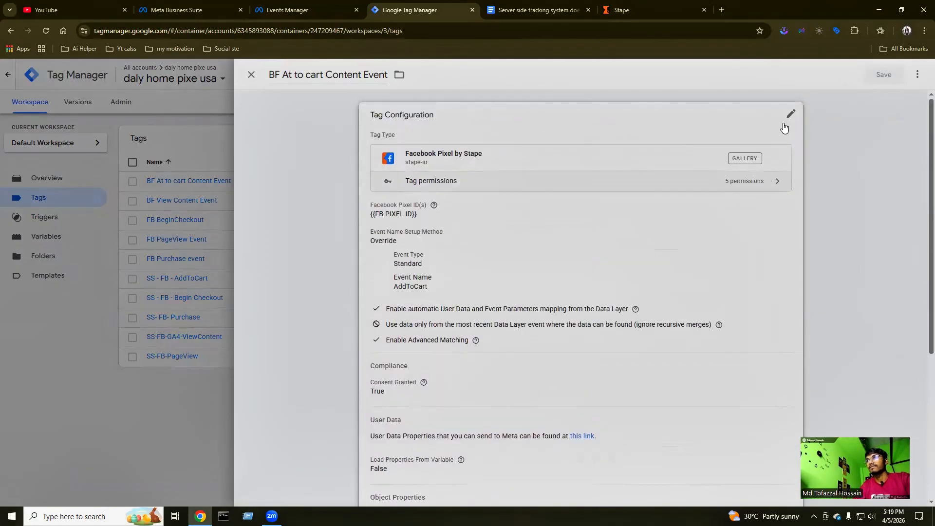
{"action": "scroll", "coordinate": [424, 361], "scroll_direction": "down", "scroll_amount": 6}
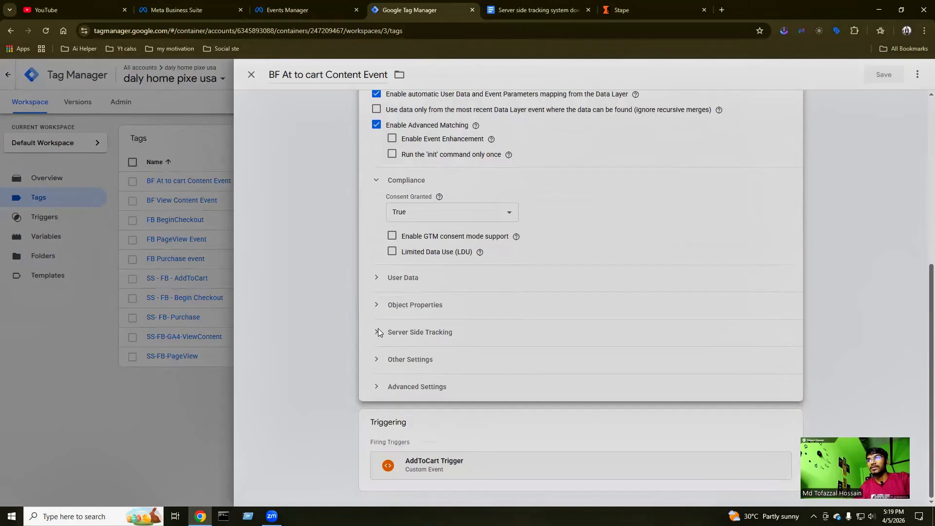
{"action": "left_click", "coordinate": [377, 329]}
{"action": "left_click", "coordinate": [406, 363]}
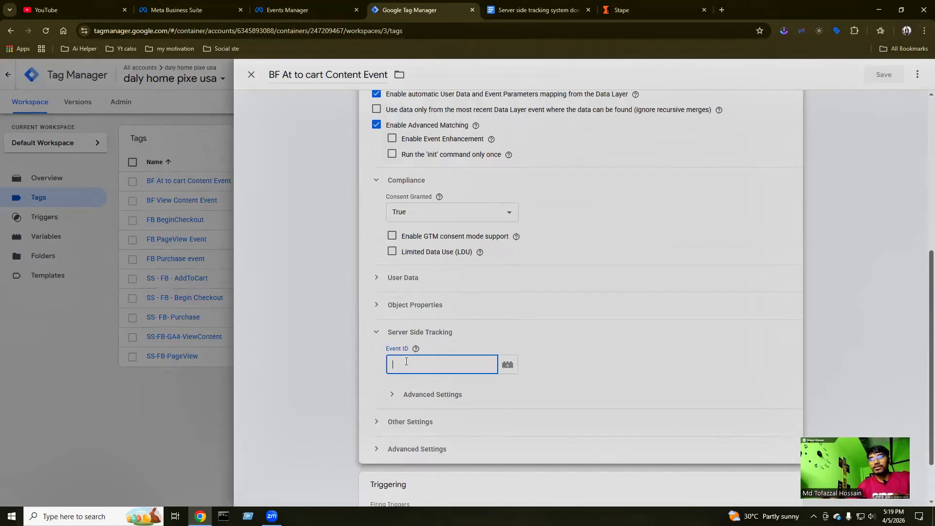
{"action": "type", "text": "{{"}
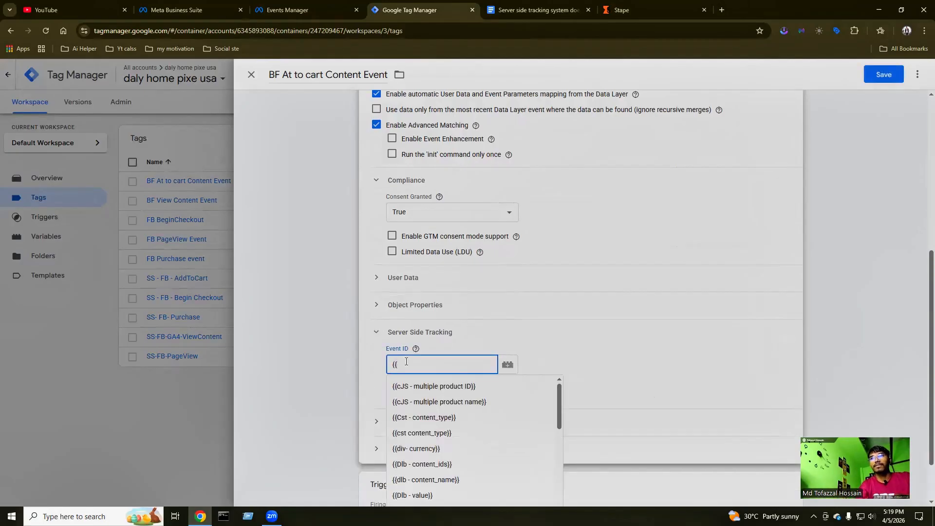
{"action": "type", "text": "e"}
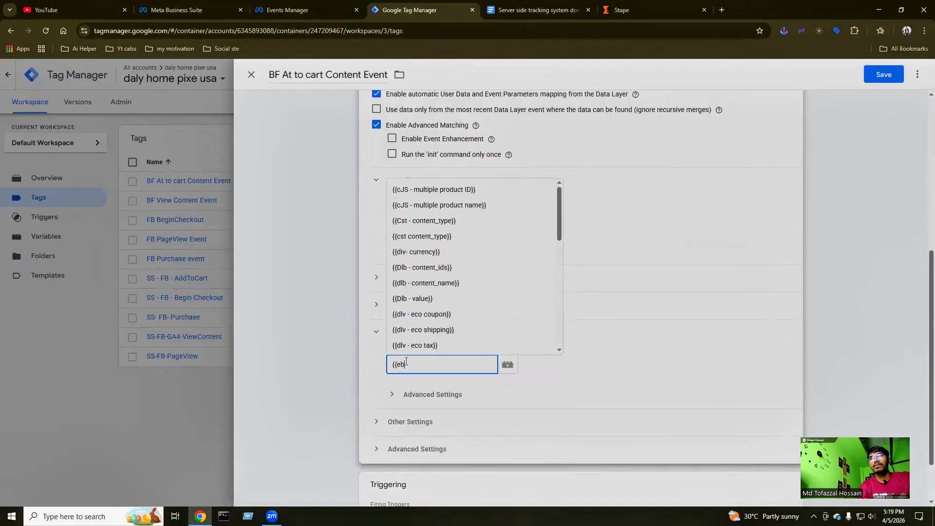
{"action": "type", "text": "ve"}
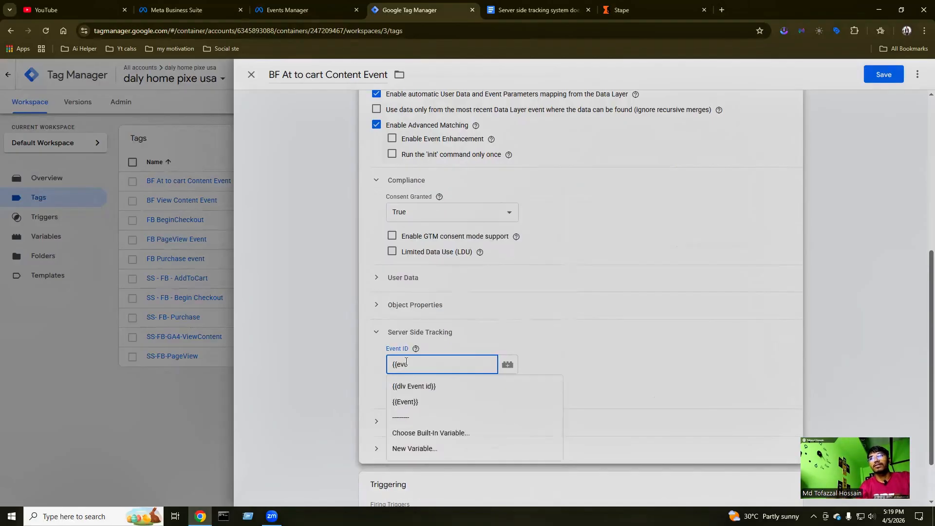
{"action": "left_click", "coordinate": [405, 401]}
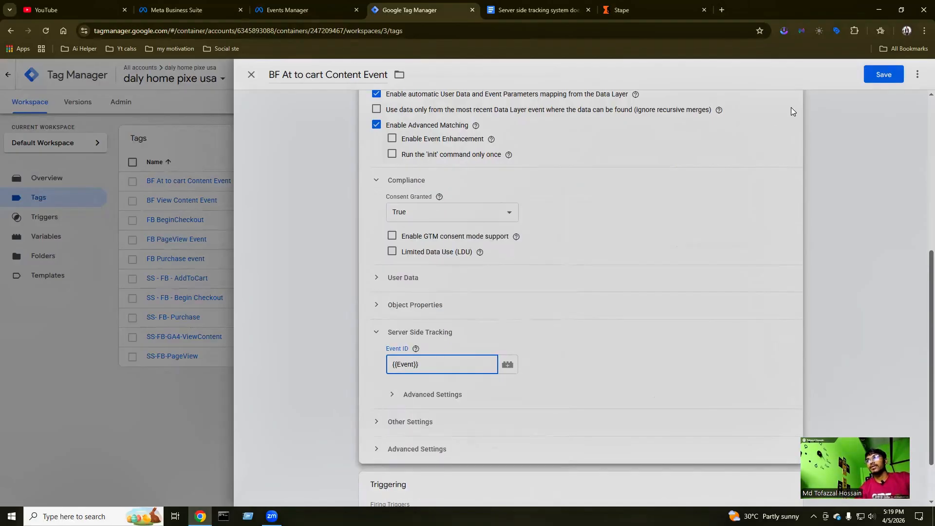
{"action": "left_click", "coordinate": [884, 74]}
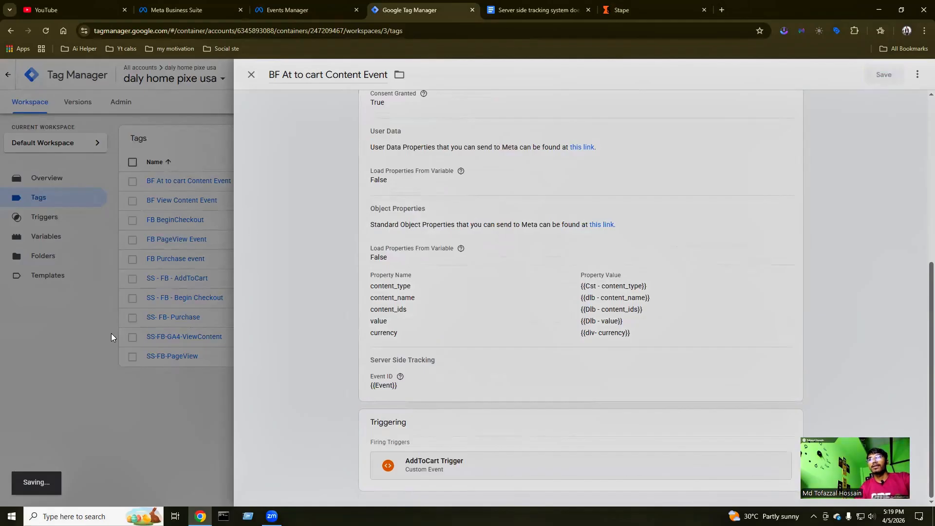
Set the Server Side Tracking Event ID of the FB BeginCheckout tag to {{Event}} and save the tag.
{"action": "scroll", "coordinate": [428, 338], "scroll_direction": "up", "scroll_amount": 3}
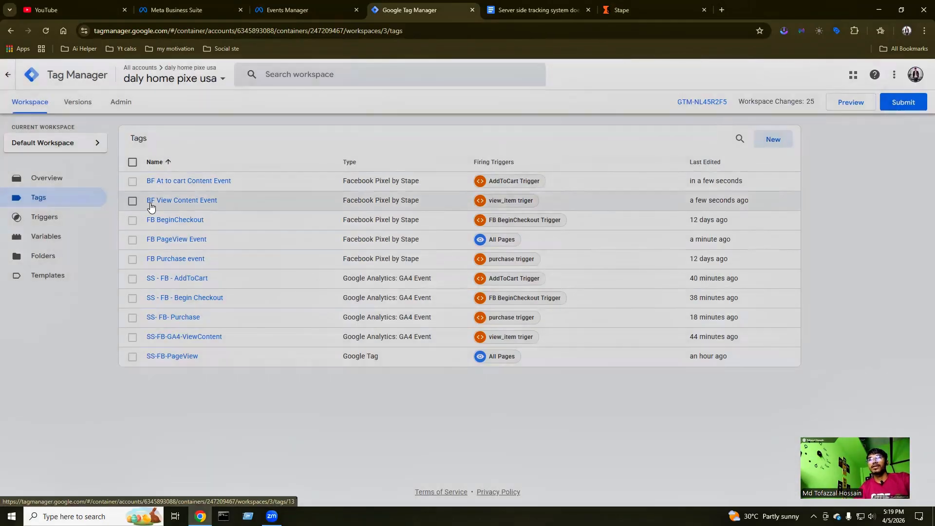
{"action": "left_click", "coordinate": [173, 222]}
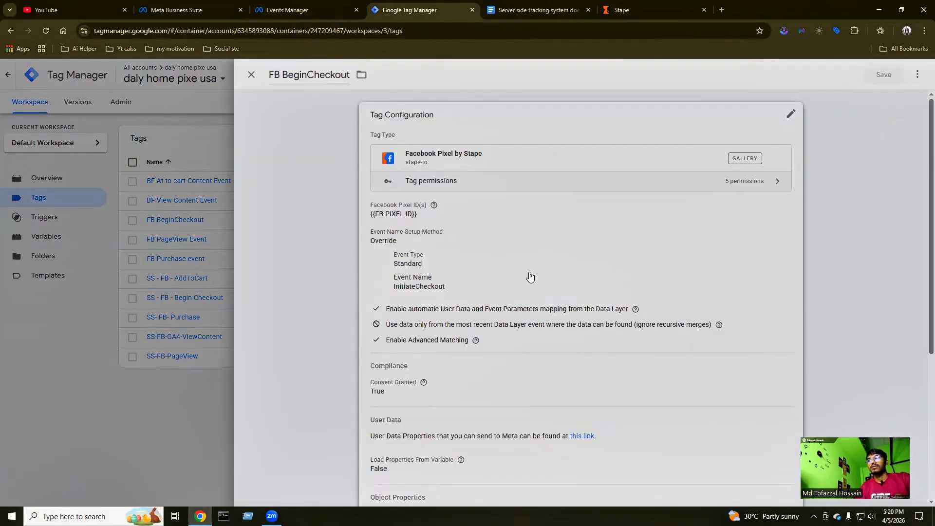
{"action": "left_click", "coordinate": [790, 114]}
{"action": "scroll", "coordinate": [435, 391], "scroll_direction": "down", "scroll_amount": 5}
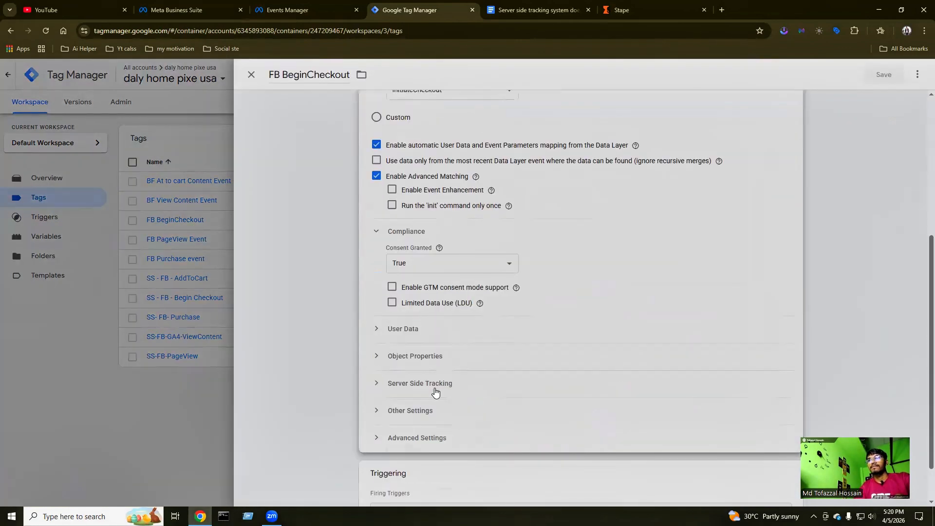
{"action": "left_click", "coordinate": [386, 385]}
{"action": "left_click", "coordinate": [413, 414]}
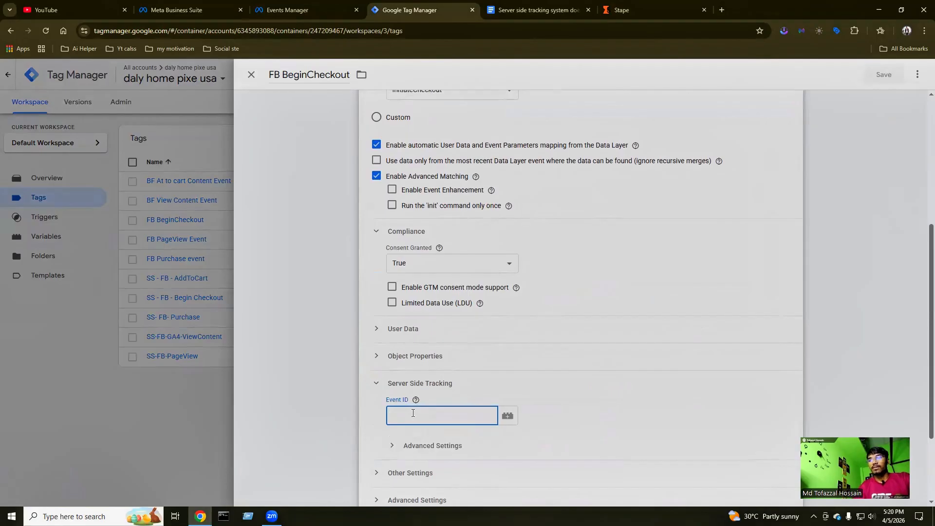
{"action": "type", "text": "{{"}
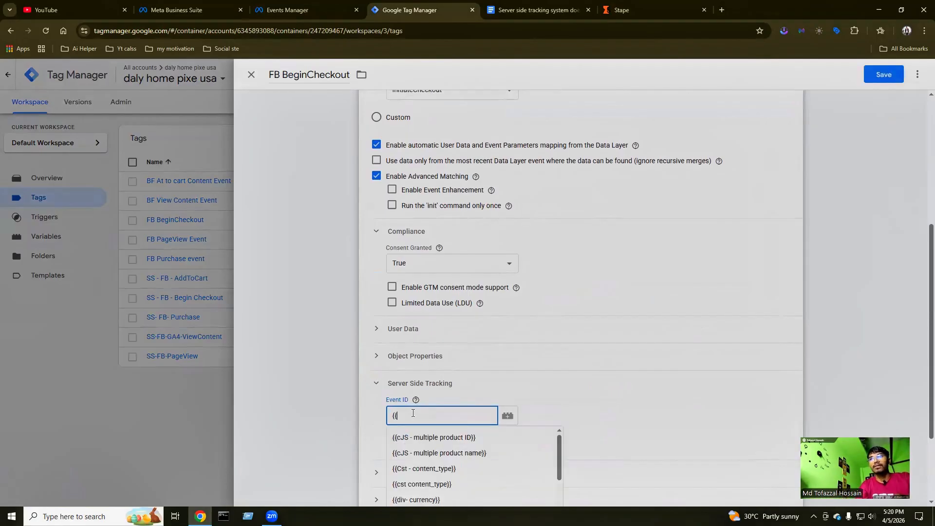
{"action": "type", "text": "even"}
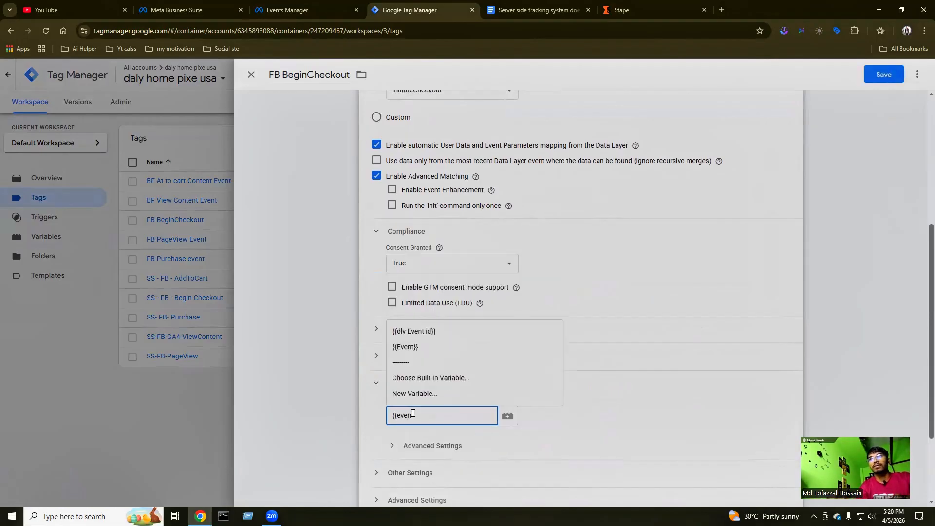
{"action": "left_click", "coordinate": [409, 346]}
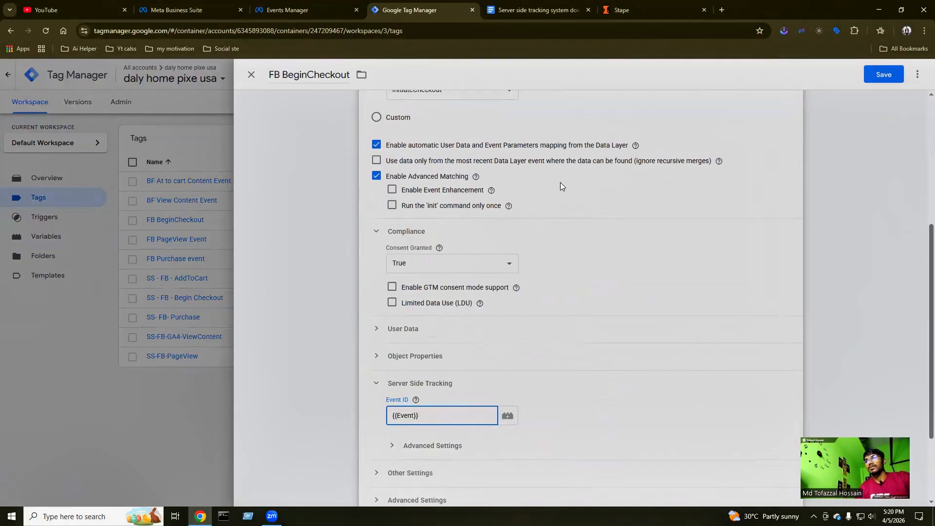
{"action": "left_click", "coordinate": [888, 77]}
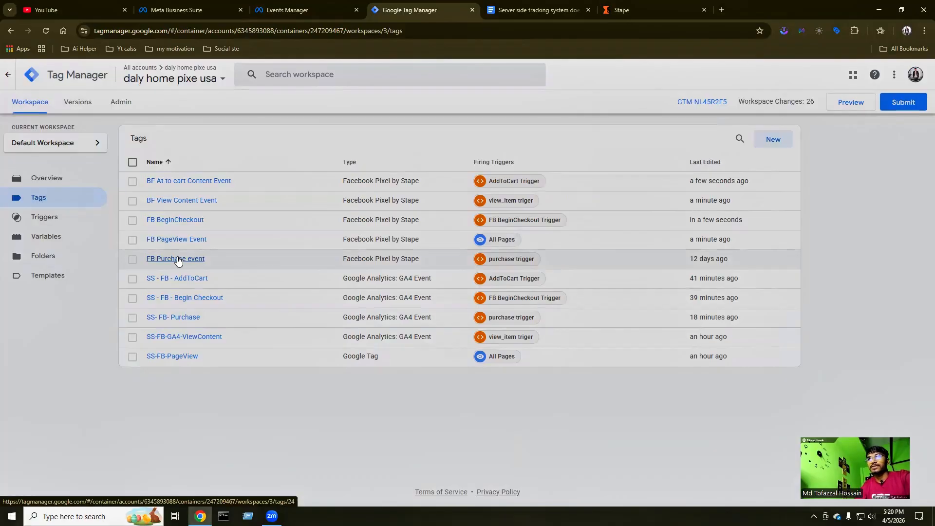
Set the Server Side Tracking Event ID of the FB Purchase event tag to {{Event}} and save the tag.
{"action": "left_click", "coordinate": [178, 259]}
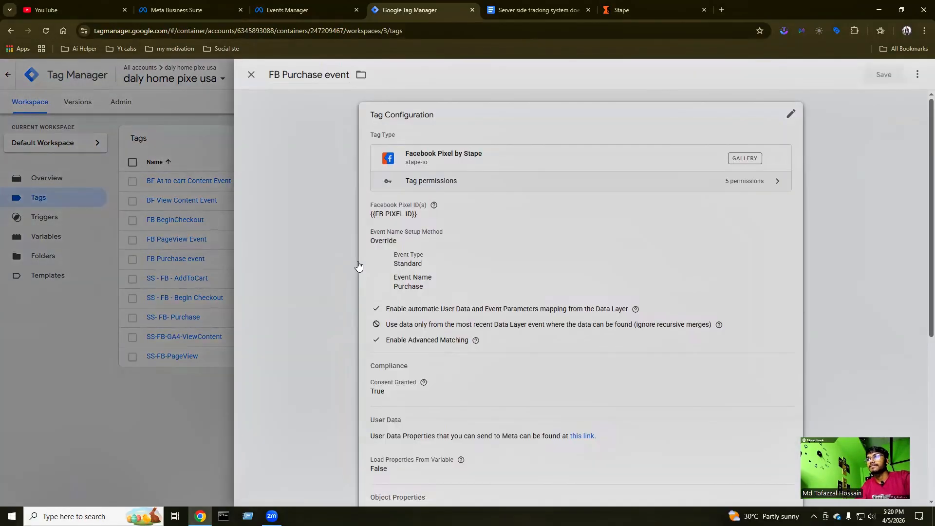
{"action": "left_click", "coordinate": [790, 115]}
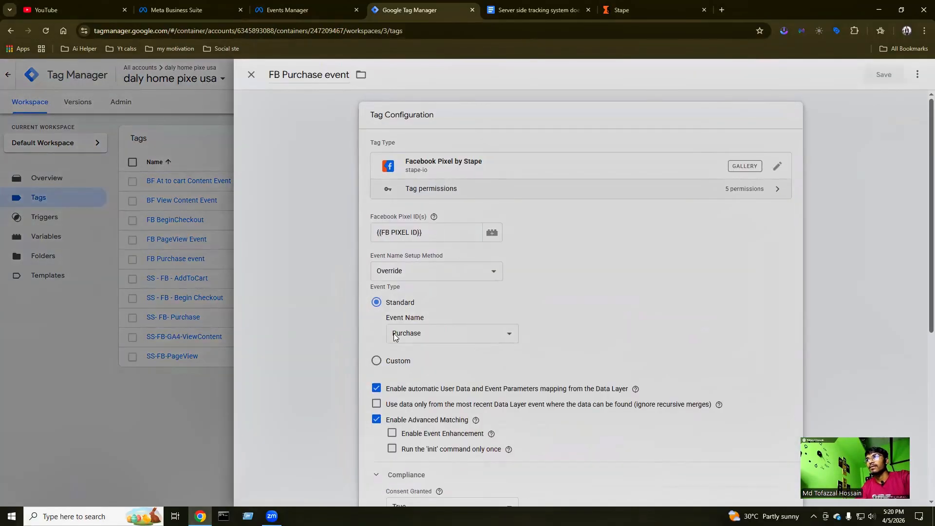
{"action": "scroll", "coordinate": [393, 333], "scroll_direction": "down", "scroll_amount": 6}
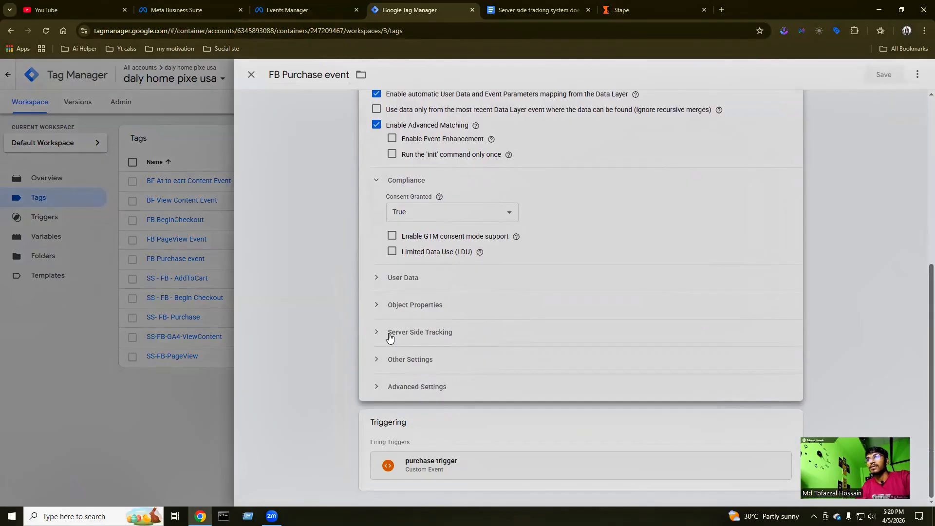
{"action": "left_click", "coordinate": [390, 335]}
{"action": "left_click", "coordinate": [409, 360]}
{"action": "type", "text": "{{"}
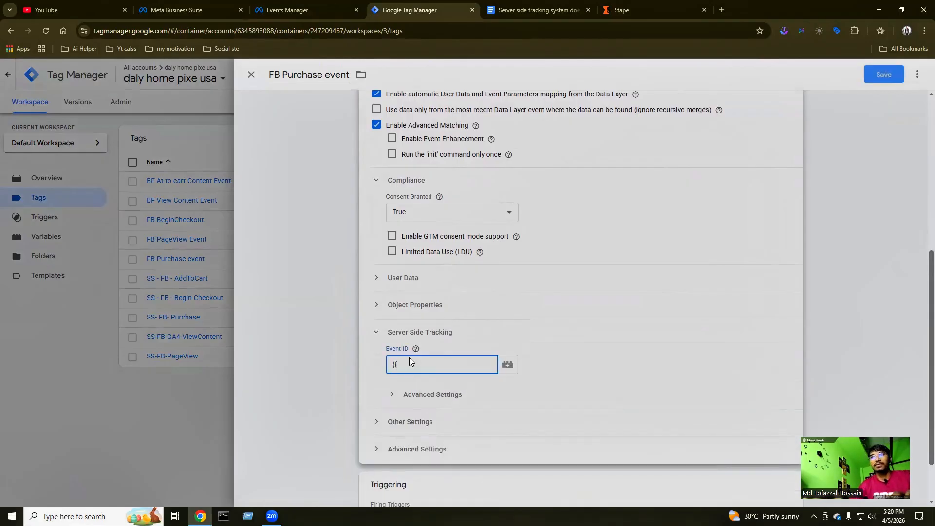
{"action": "type", "text": "eve"}
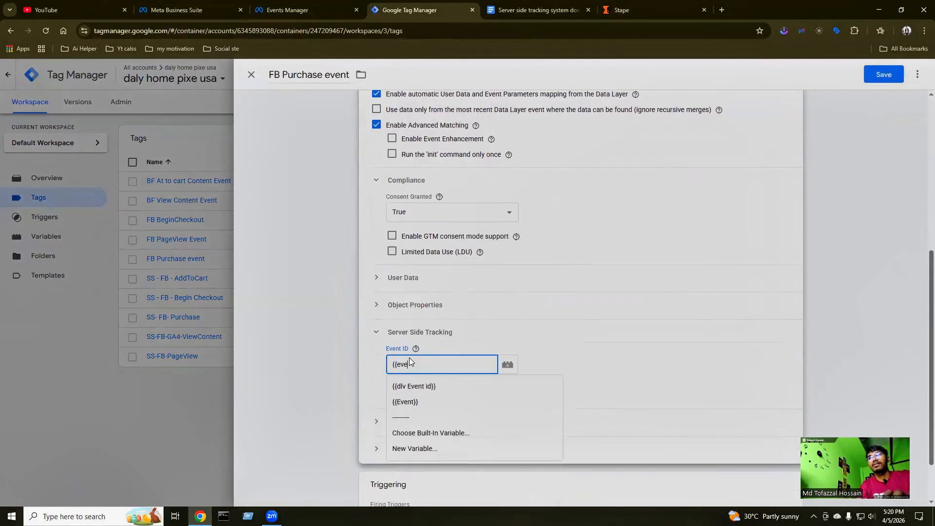
{"action": "left_click", "coordinate": [406, 401]}
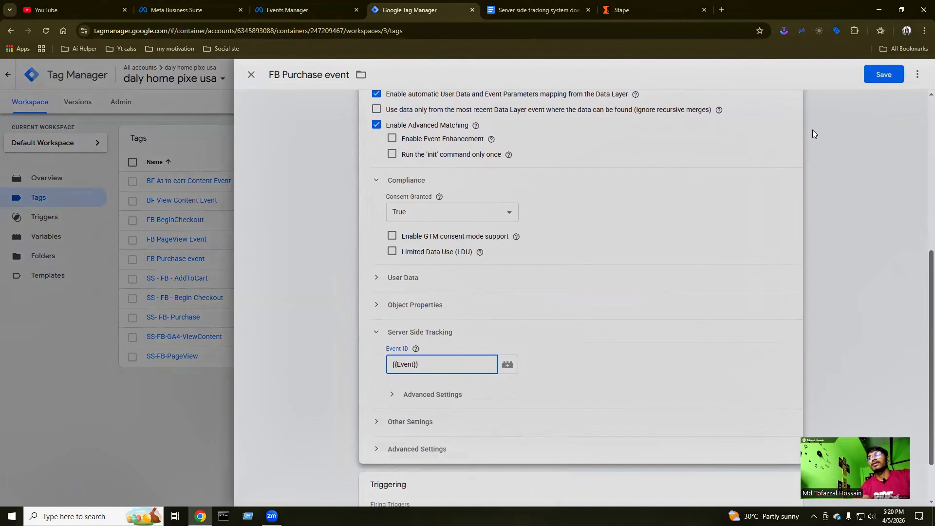
{"action": "left_click", "coordinate": [885, 75]}
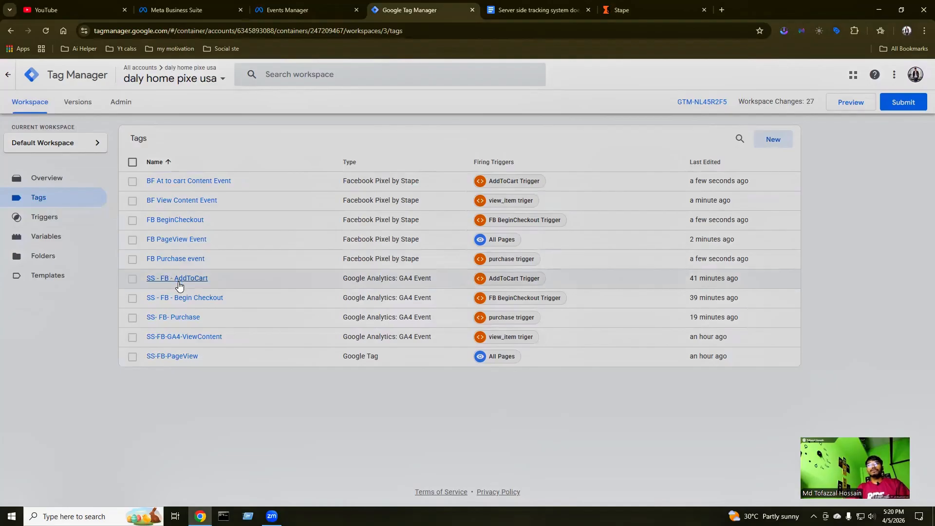
Rename the custom JavaScript variable "dlv Event id" as "dlv Event time" and save it.
{"action": "left_click", "coordinate": [36, 238]}
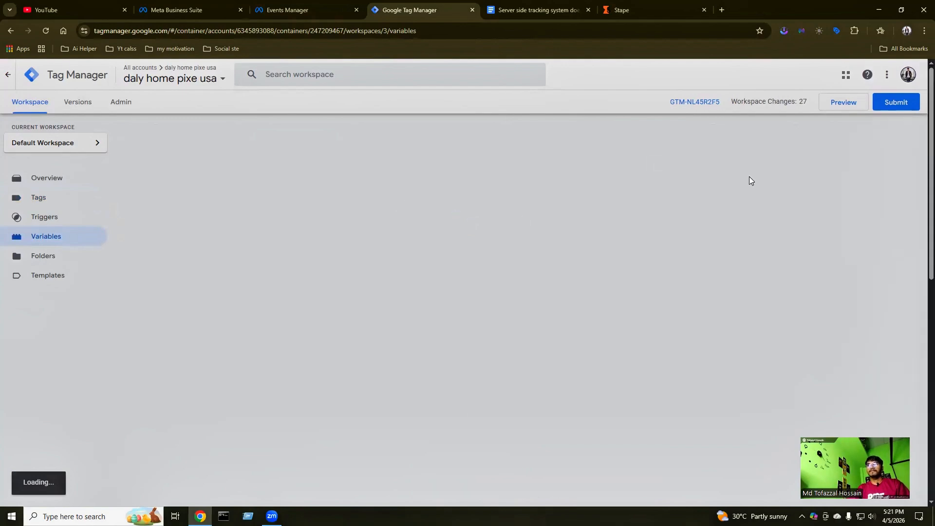
{"action": "scroll", "coordinate": [276, 330], "scroll_direction": "down", "scroll_amount": 4}
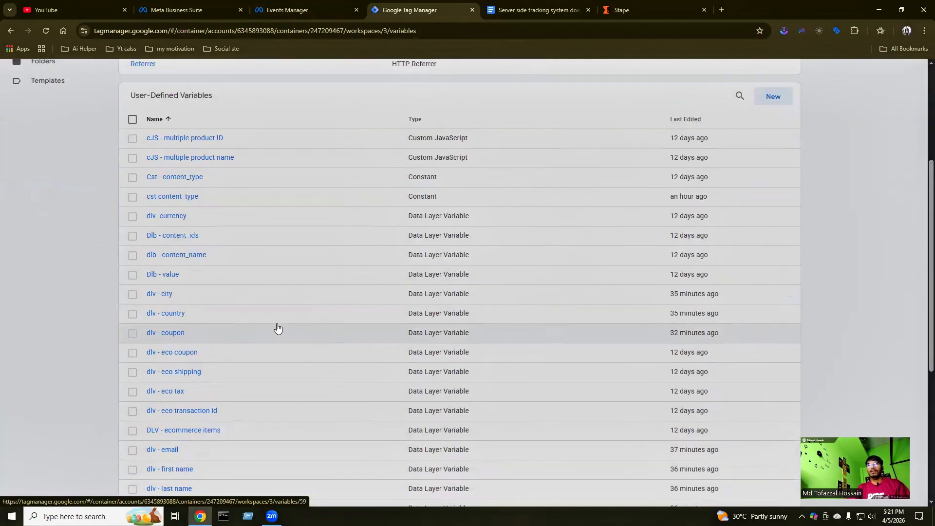
{"action": "scroll", "coordinate": [278, 329], "scroll_direction": "down", "scroll_amount": 4}
{"action": "scroll", "coordinate": [246, 374], "scroll_direction": "down", "scroll_amount": 2}
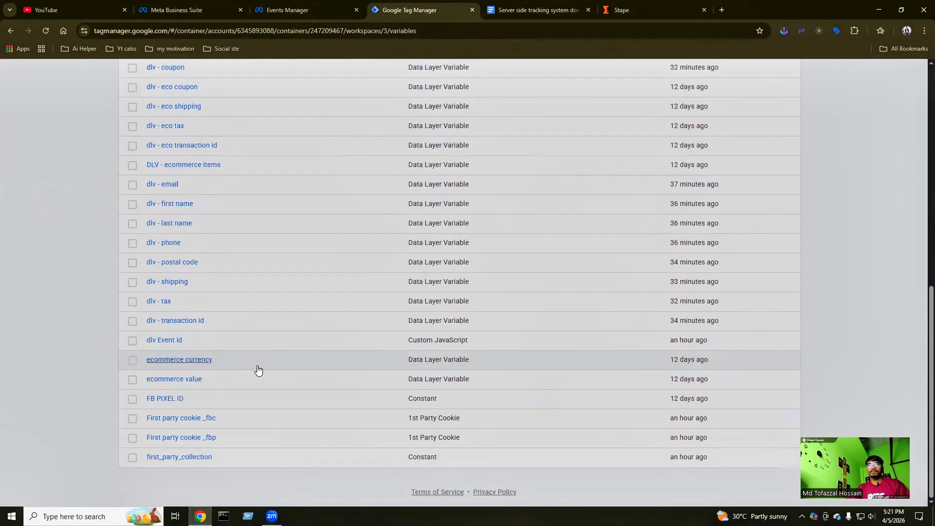
{"action": "left_click", "coordinate": [171, 341]}
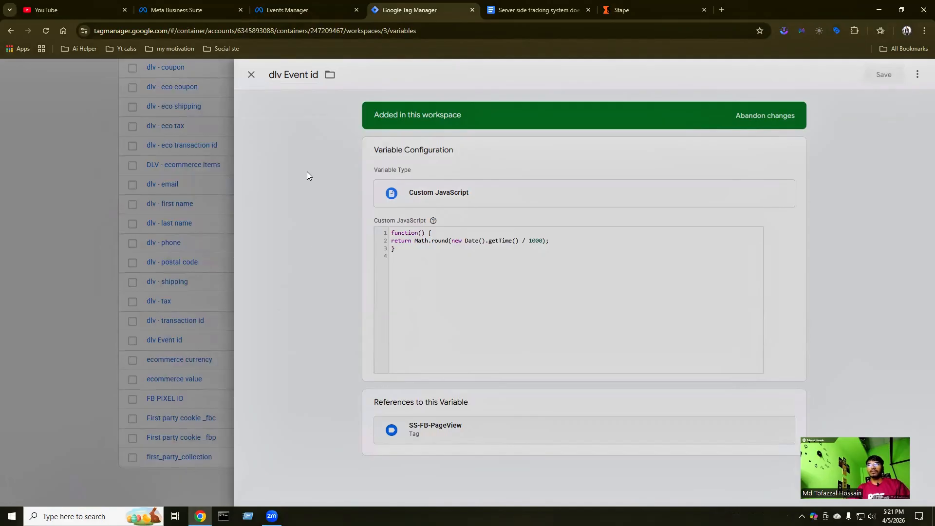
{"action": "double_click", "coordinate": [316, 75]}
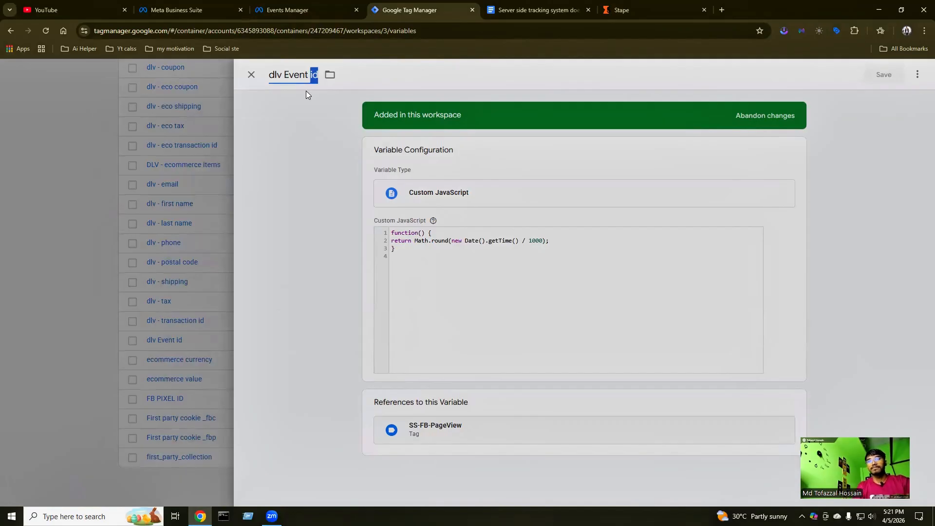
{"action": "type", "text": "time"}
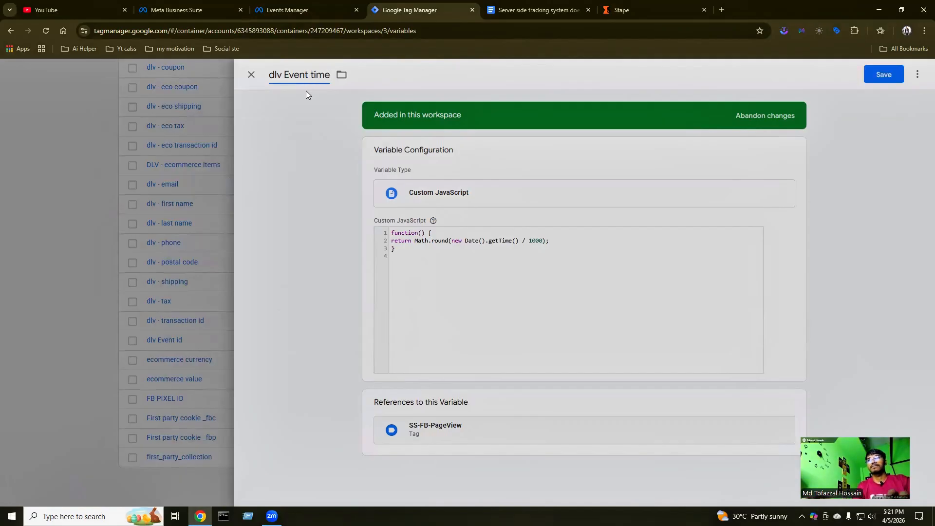
{"action": "left_click", "coordinate": [567, 269]}
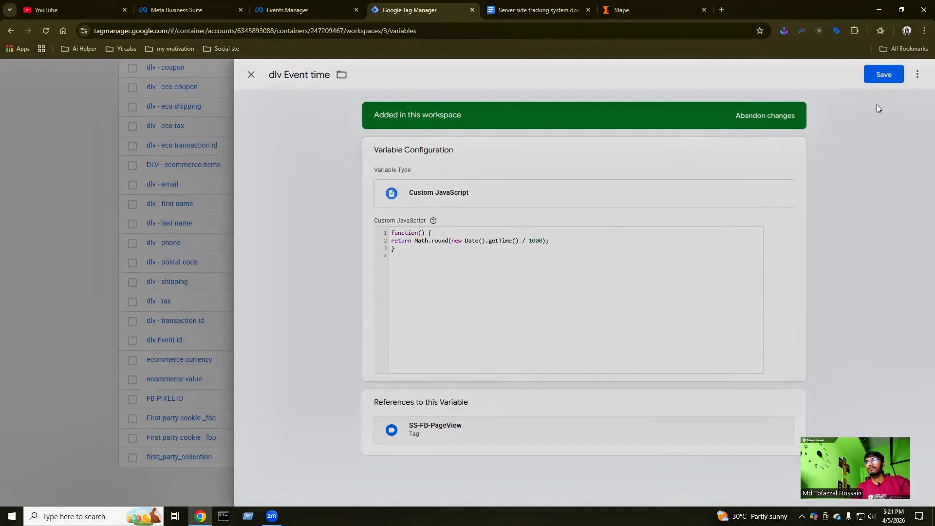
{"action": "left_click", "coordinate": [883, 74]}
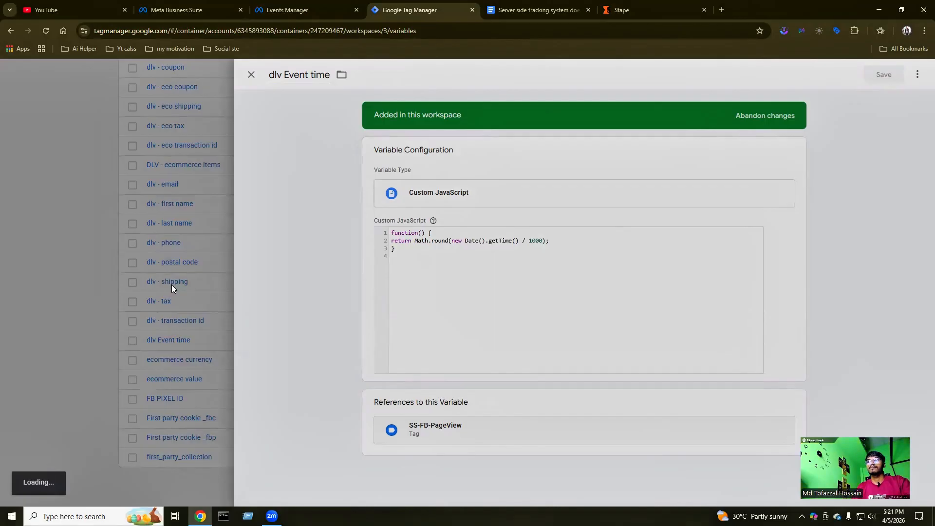
{"action": "scroll", "coordinate": [609, 429], "scroll_direction": "up", "scroll_amount": 10}
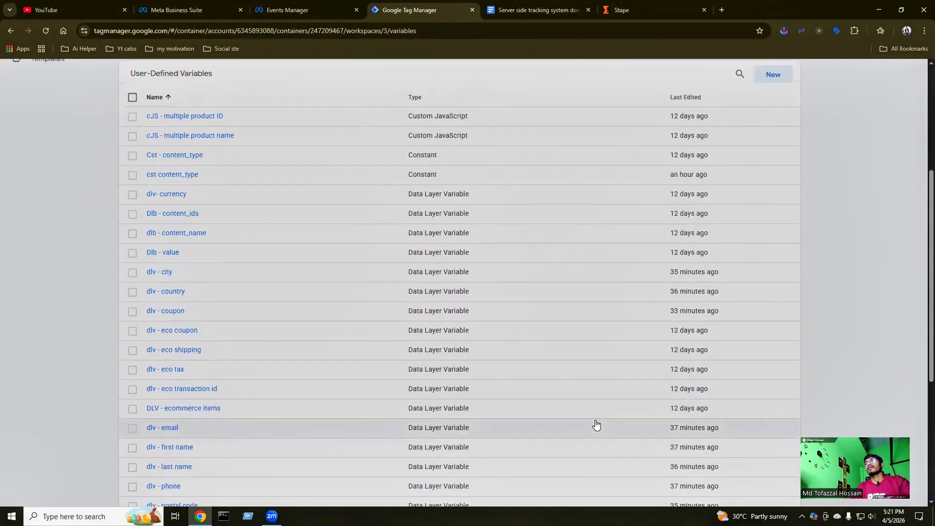
{"action": "left_click", "coordinate": [35, 199]}
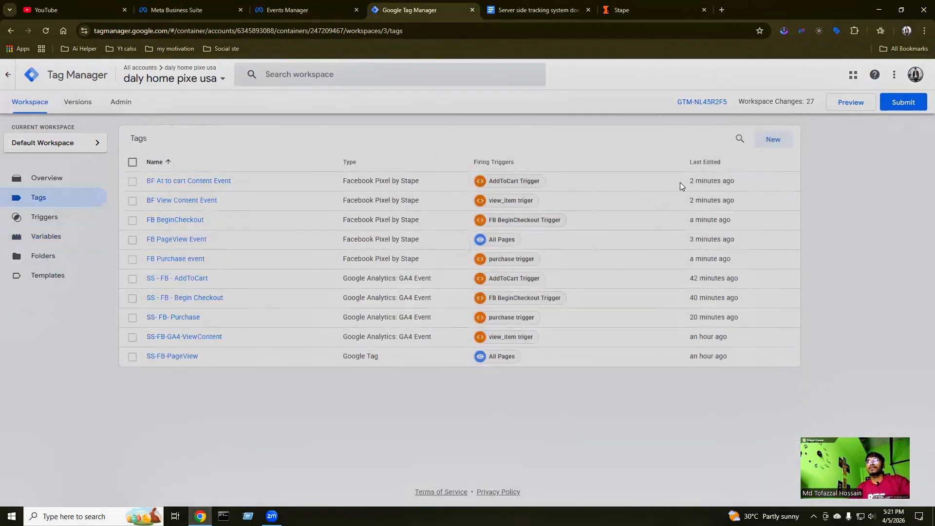
{"action": "left_click", "coordinate": [844, 109]}
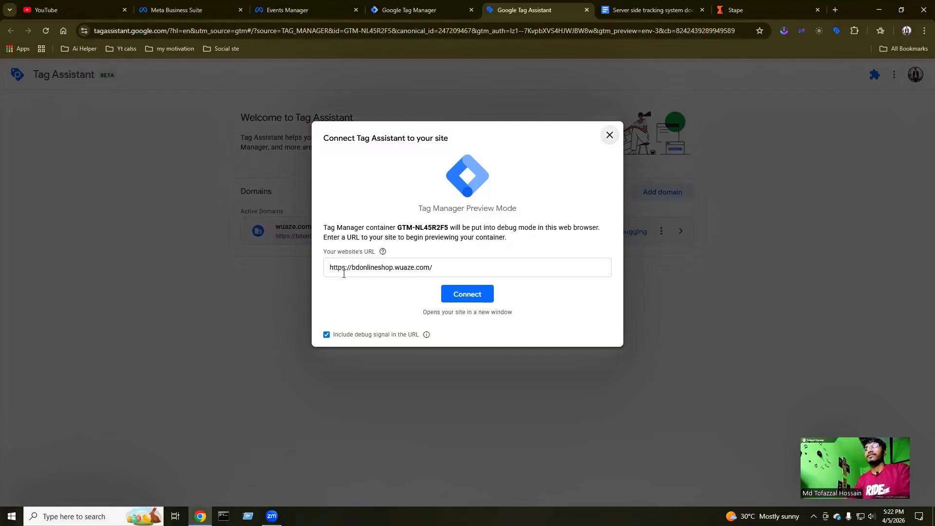
{"action": "left_click", "coordinate": [456, 270]}
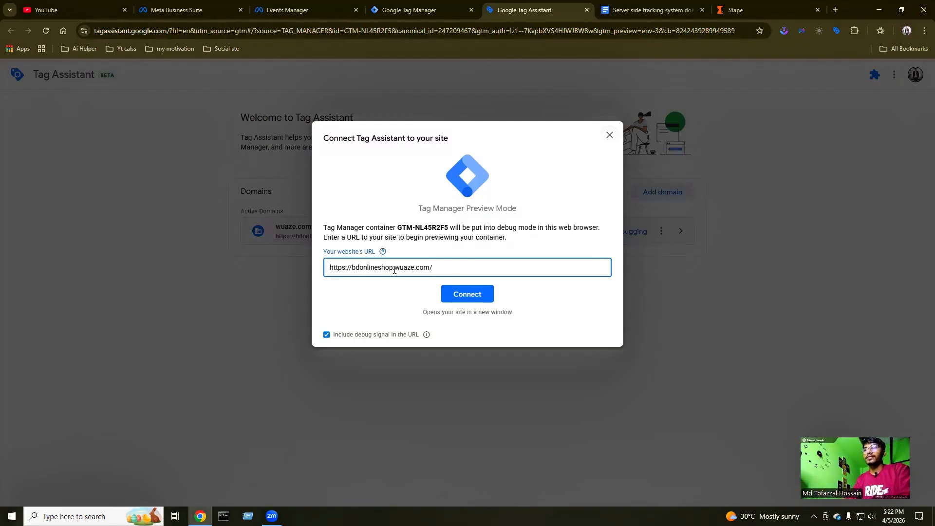
{"action": "left_click", "coordinate": [472, 300]}
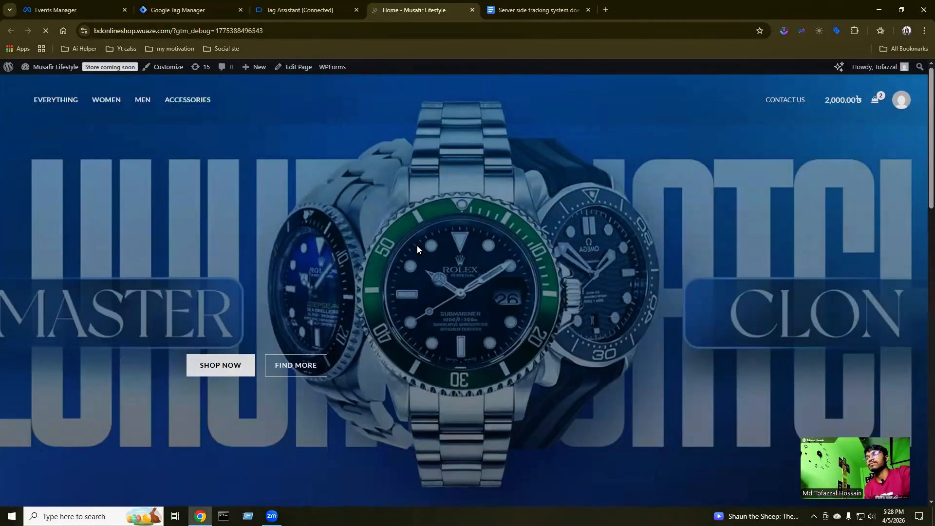
Browse the store's home page and check in Tag Assistant which tags fired and which did not.
{"action": "scroll", "coordinate": [417, 246], "scroll_direction": "down", "scroll_amount": 15}
{"action": "scroll", "coordinate": [434, 260], "scroll_direction": "up", "scroll_amount": 12}
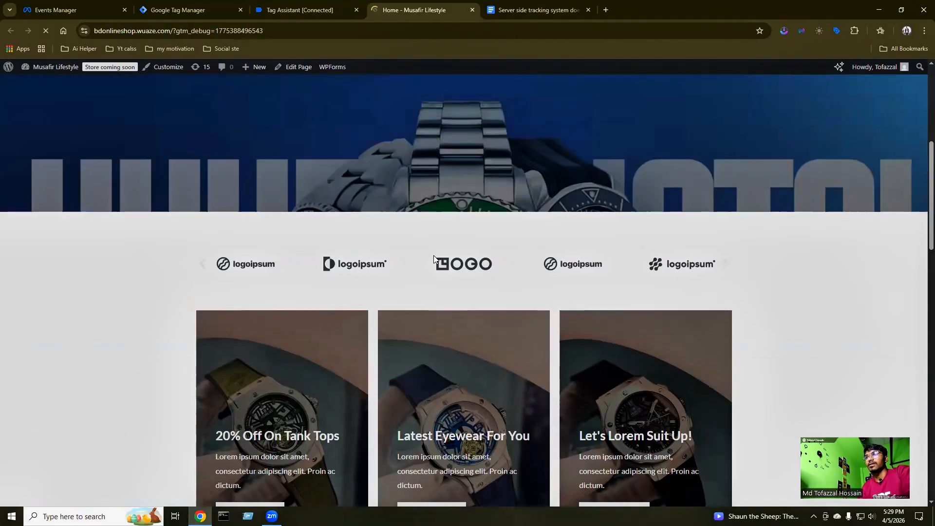
{"action": "scroll", "coordinate": [433, 255], "scroll_direction": "up", "scroll_amount": 5}
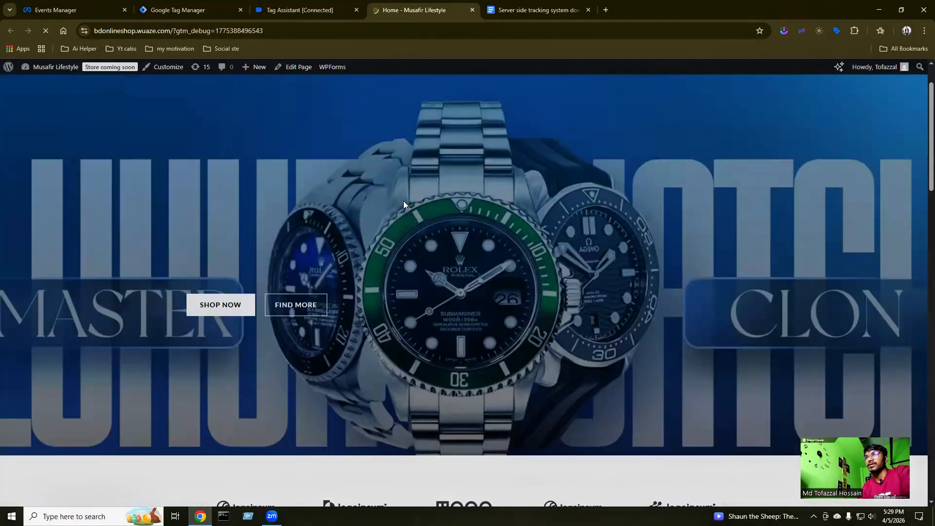
{"action": "scroll", "coordinate": [429, 194], "scroll_direction": "down", "scroll_amount": 10}
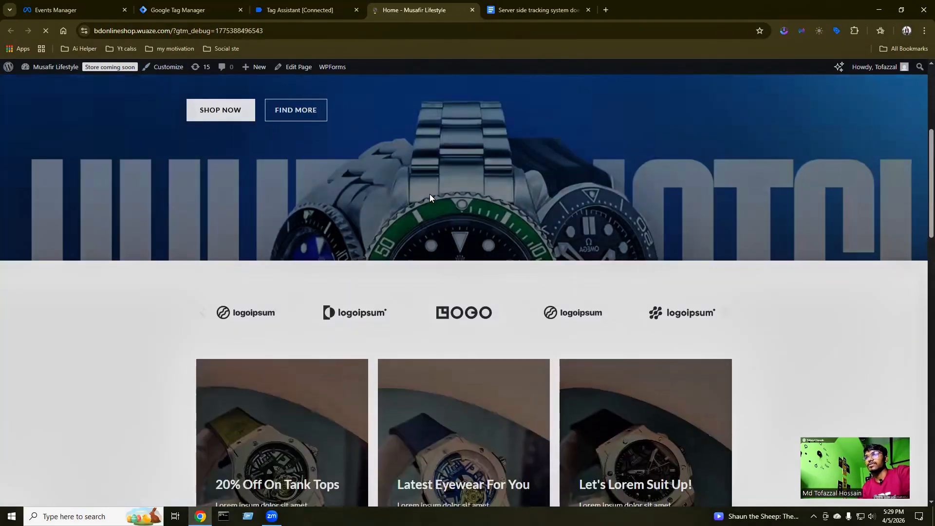
{"action": "scroll", "coordinate": [433, 192], "scroll_direction": "down", "scroll_amount": 18}
{"action": "scroll", "coordinate": [433, 192], "scroll_direction": "up", "scroll_amount": 10}
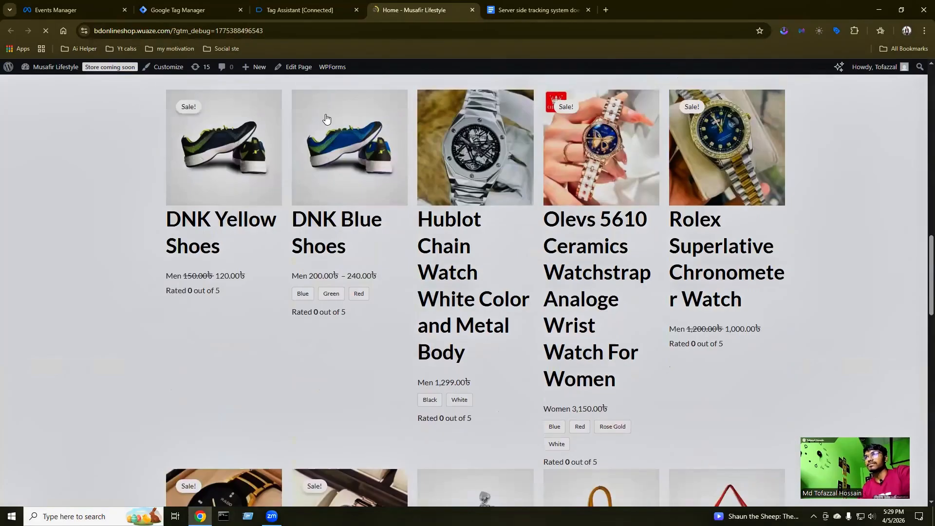
{"action": "left_click", "coordinate": [312, 7]}
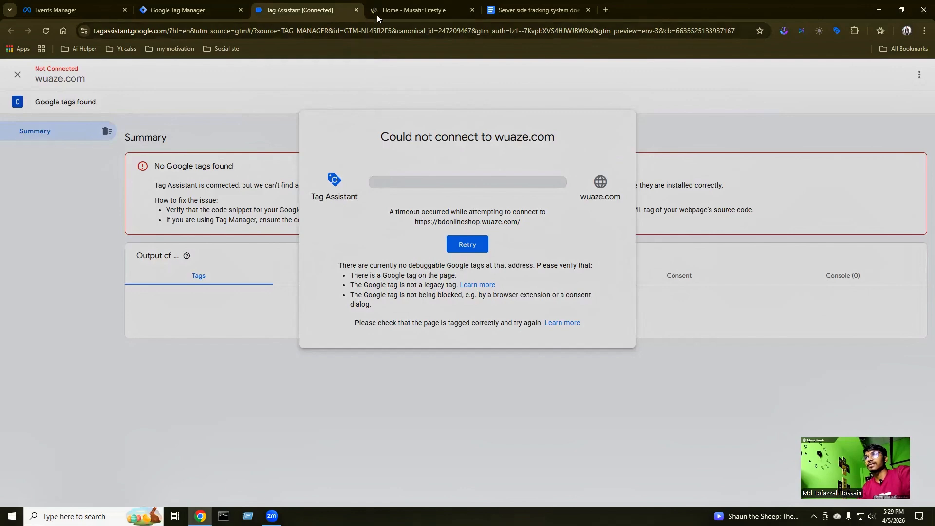
{"action": "left_click", "coordinate": [401, 9]}
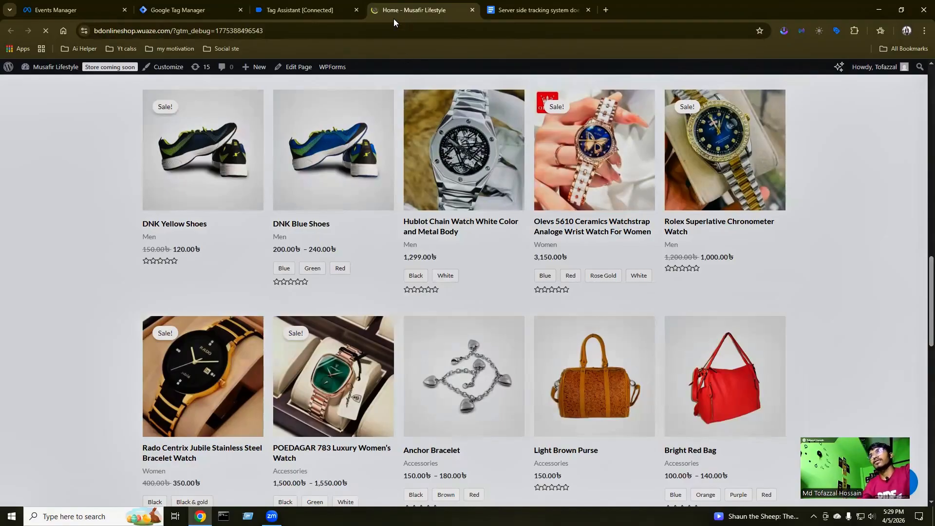
{"action": "scroll", "coordinate": [502, 190], "scroll_direction": "down", "scroll_amount": 4}
{"action": "scroll", "coordinate": [502, 190], "scroll_direction": "up", "scroll_amount": 4}
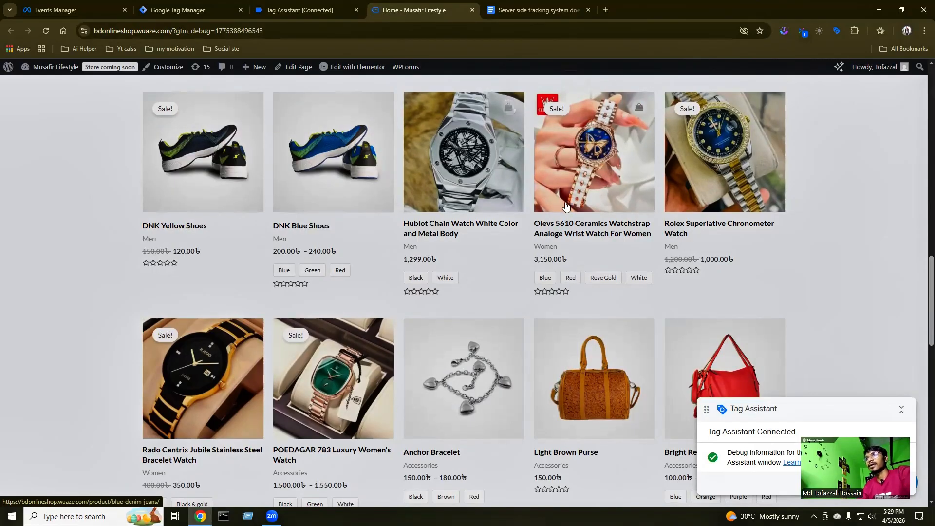
{"action": "scroll", "coordinate": [691, 376], "scroll_direction": "down", "scroll_amount": 4}
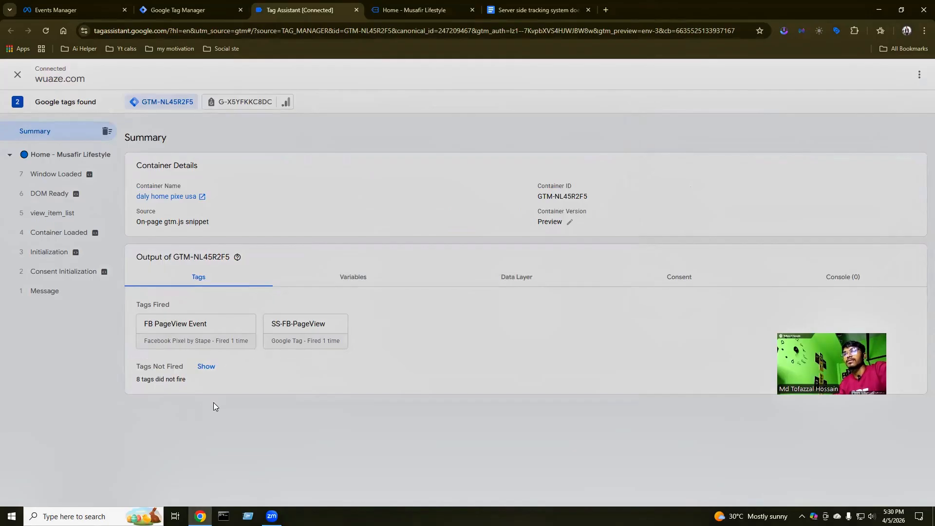
{"action": "left_click", "coordinate": [206, 368]}
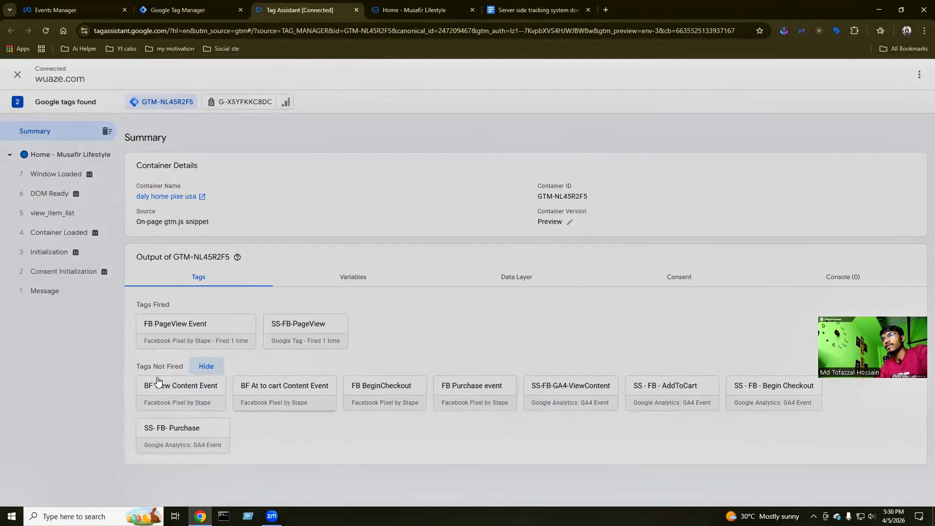
Open the Hublot Chain Watch White Color and Metal Body from the store's featured products and check its tags in Tag Assistant.
{"action": "left_click", "coordinate": [414, 10]}
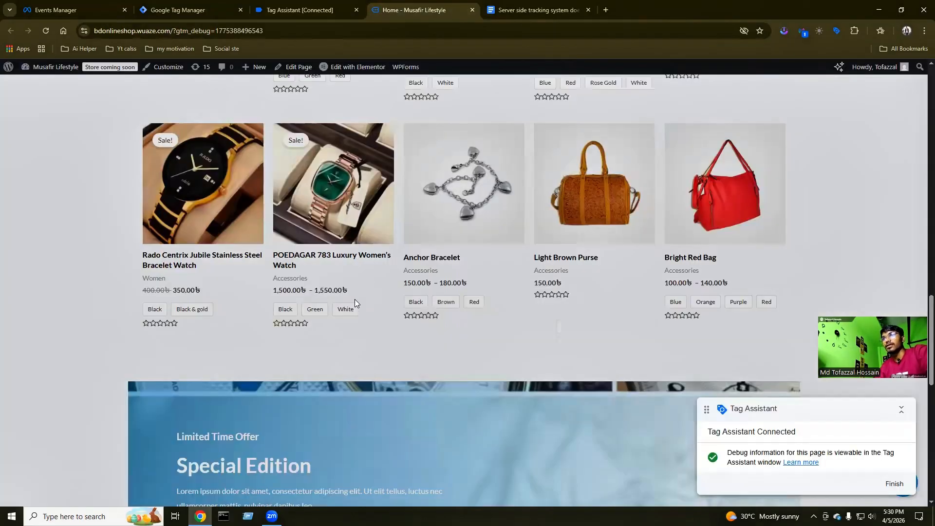
{"action": "scroll", "coordinate": [354, 299], "scroll_direction": "up", "scroll_amount": 7}
{"action": "scroll", "coordinate": [360, 300], "scroll_direction": "down", "scroll_amount": 5}
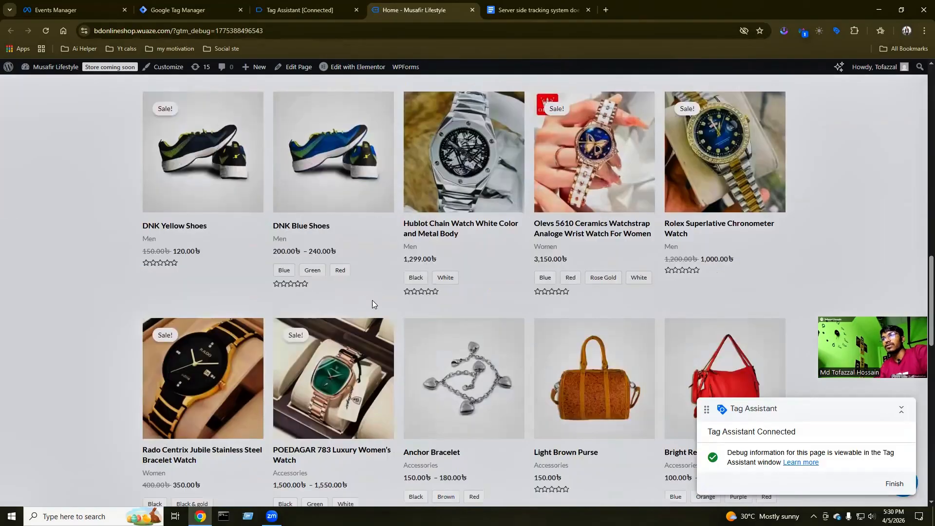
{"action": "scroll", "coordinate": [401, 305], "scroll_direction": "up", "scroll_amount": 3}
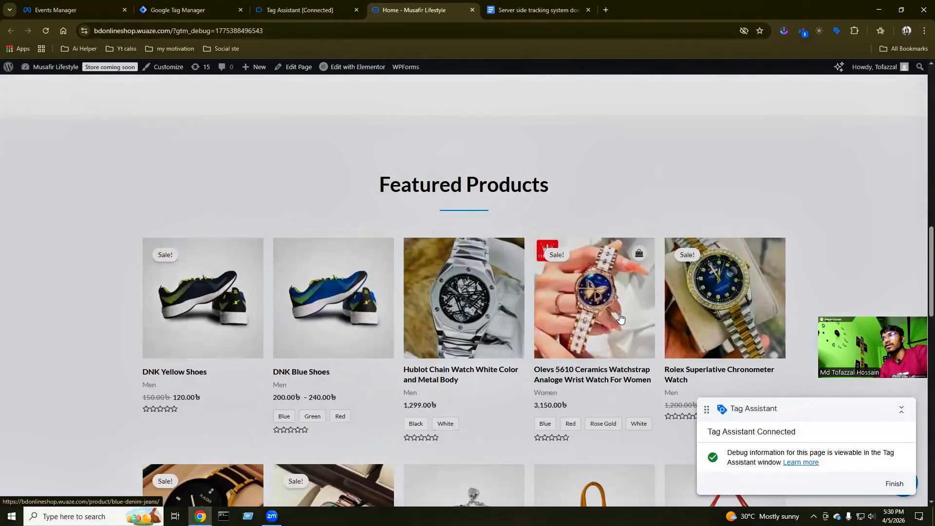
{"action": "scroll", "coordinate": [423, 339], "scroll_direction": "down", "scroll_amount": 1}
{"action": "left_click", "coordinate": [447, 280]}
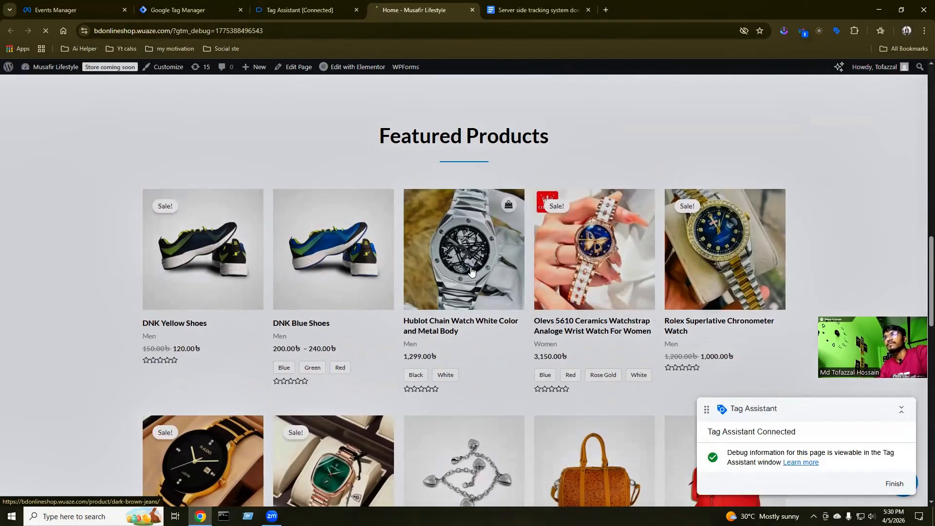
{"action": "left_click", "coordinate": [281, 7]}
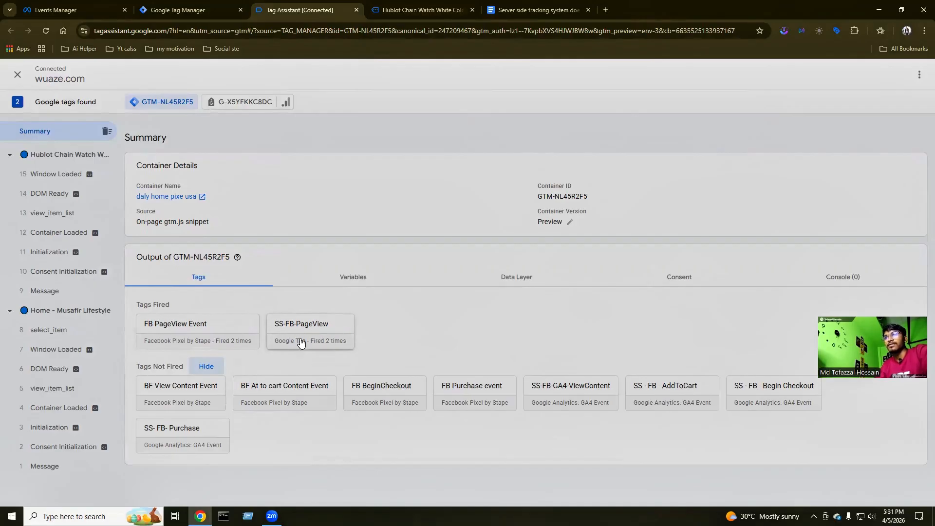
Add the Black variant of the Hublot watch to the cart and check the fired tags in Tag Assistant.
{"action": "left_click", "coordinate": [403, 10]}
{"action": "scroll", "coordinate": [542, 267], "scroll_direction": "down", "scroll_amount": 8}
{"action": "scroll", "coordinate": [542, 271], "scroll_direction": "up", "scroll_amount": 3}
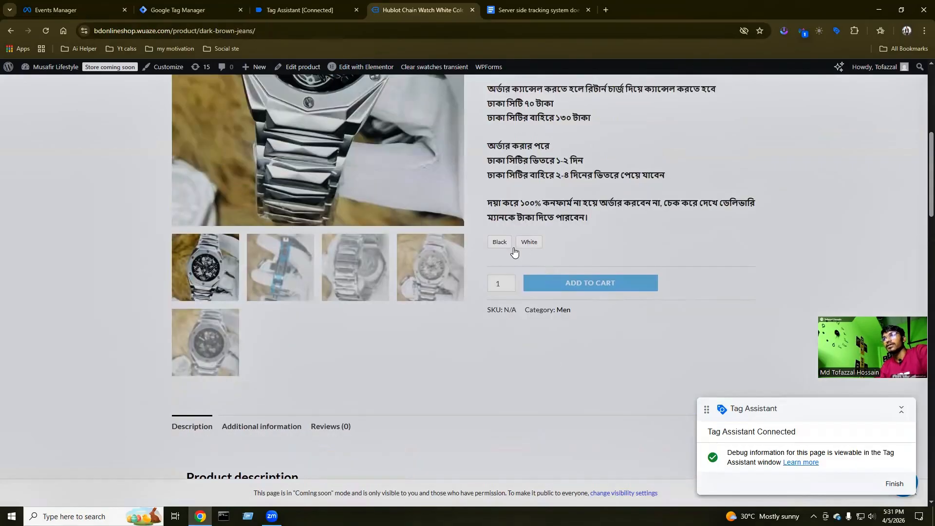
{"action": "left_click", "coordinate": [501, 243]}
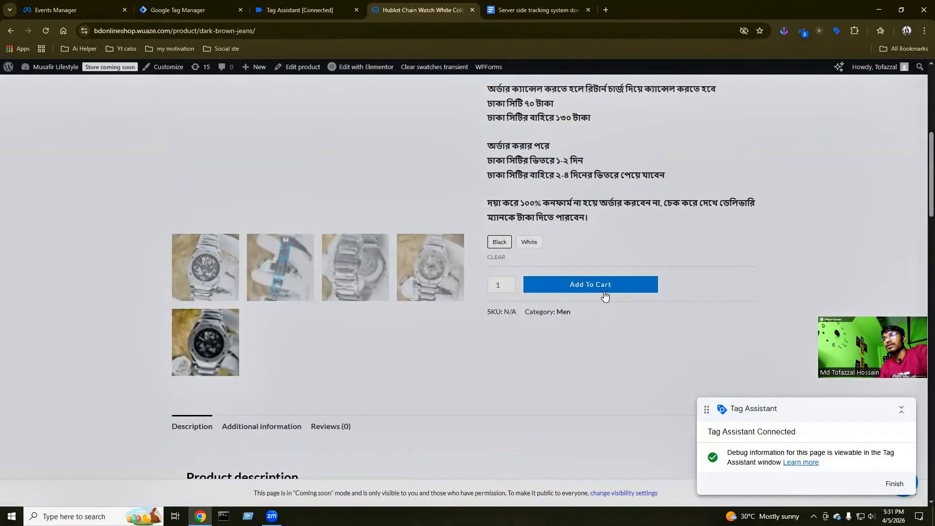
{"action": "left_click", "coordinate": [594, 286]}
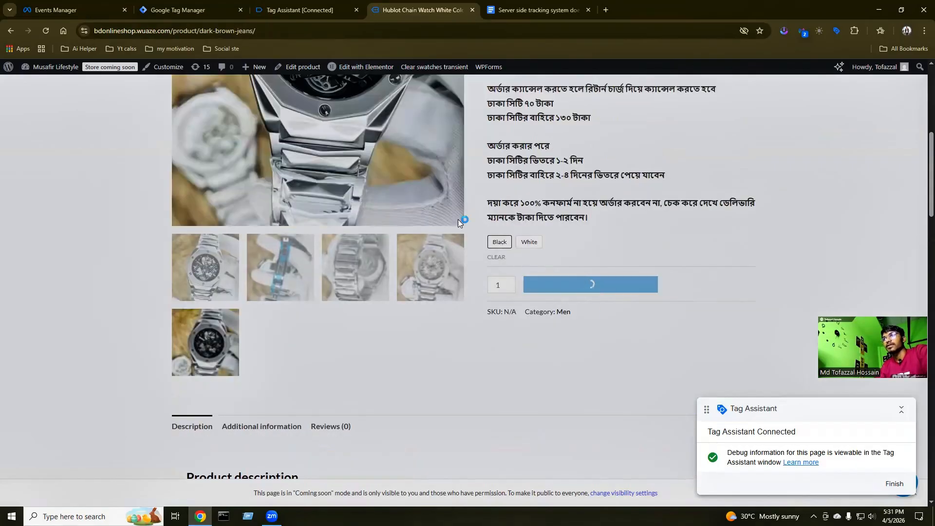
{"action": "left_click", "coordinate": [304, 10]}
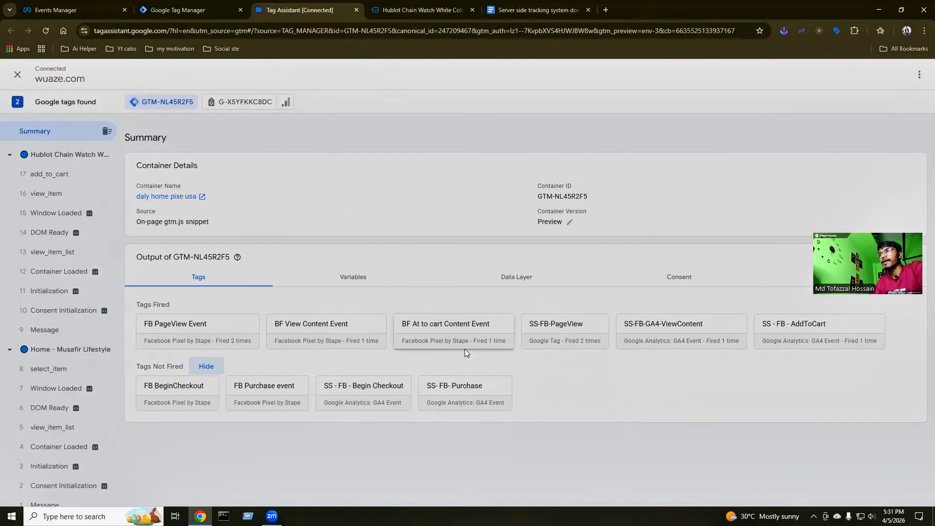
Return to the store's cart, move the Tag Assistant box out of the way and proceed to checkout.
{"action": "left_click", "coordinate": [396, 8]}
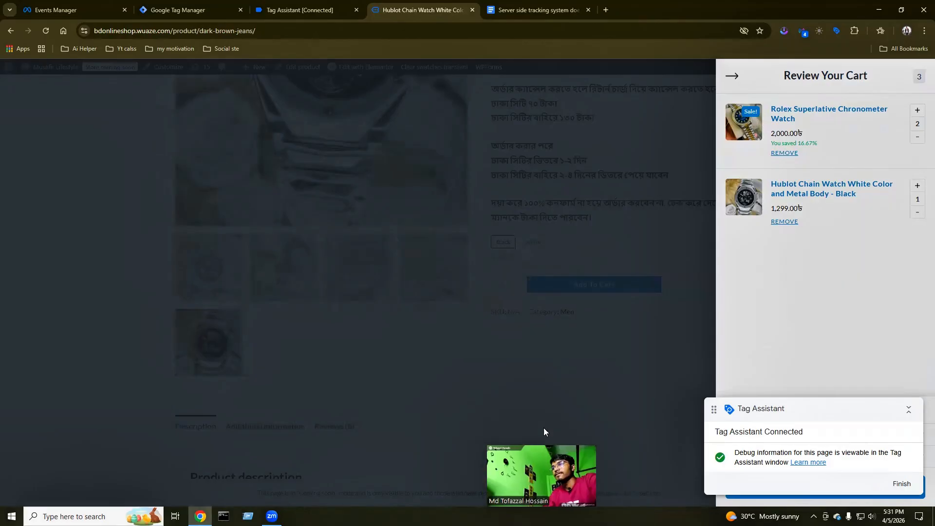
{"action": "left_click_drag", "start_coordinate": [832, 405], "coordinate": [424, 427]}
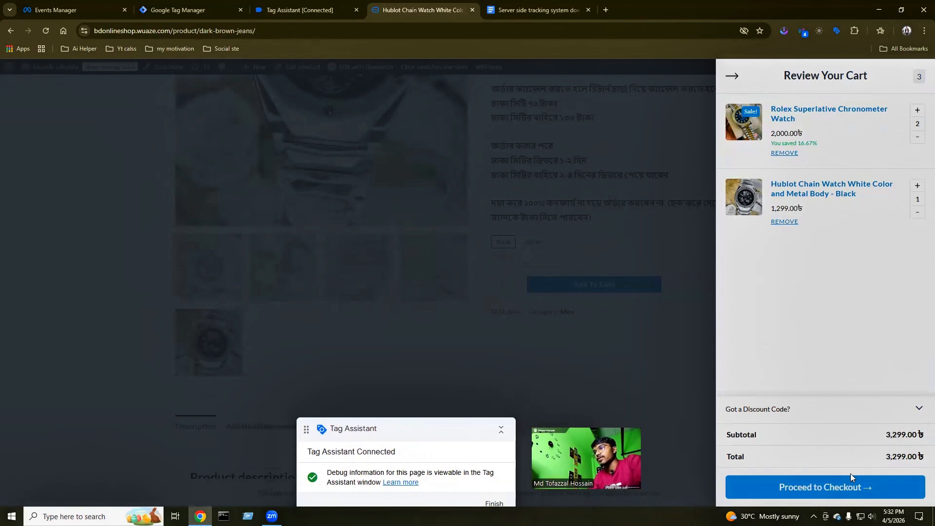
{"action": "left_click", "coordinate": [853, 486]}
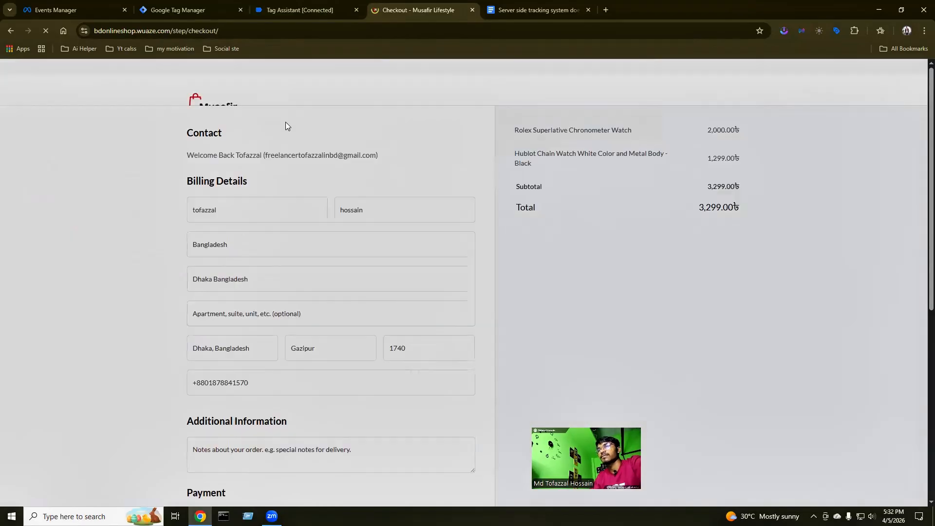
{"action": "scroll", "coordinate": [393, 307], "scroll_direction": "down", "scroll_amount": 3}
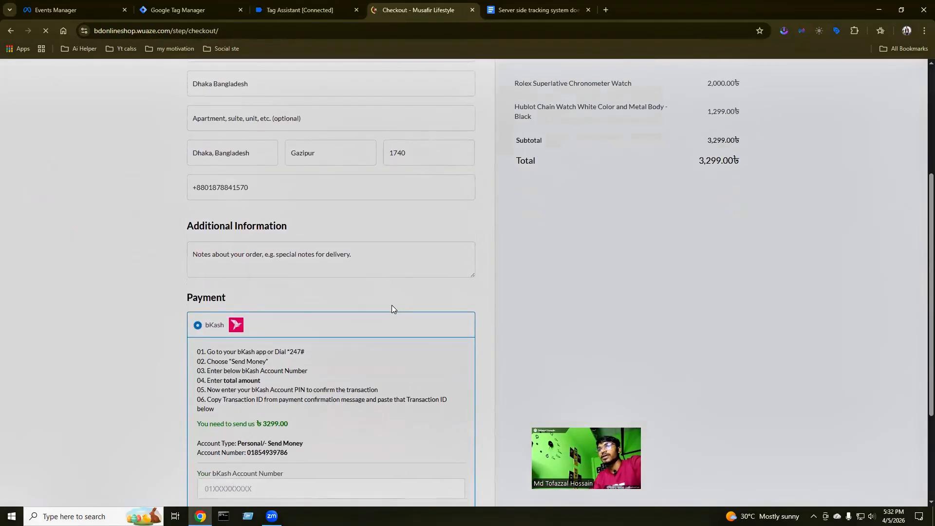
Look through the checkout page's billing, payment and order details and check the fired begin-checkout tags in Tag Assistant.
{"action": "scroll", "coordinate": [391, 305], "scroll_direction": "down", "scroll_amount": 3}
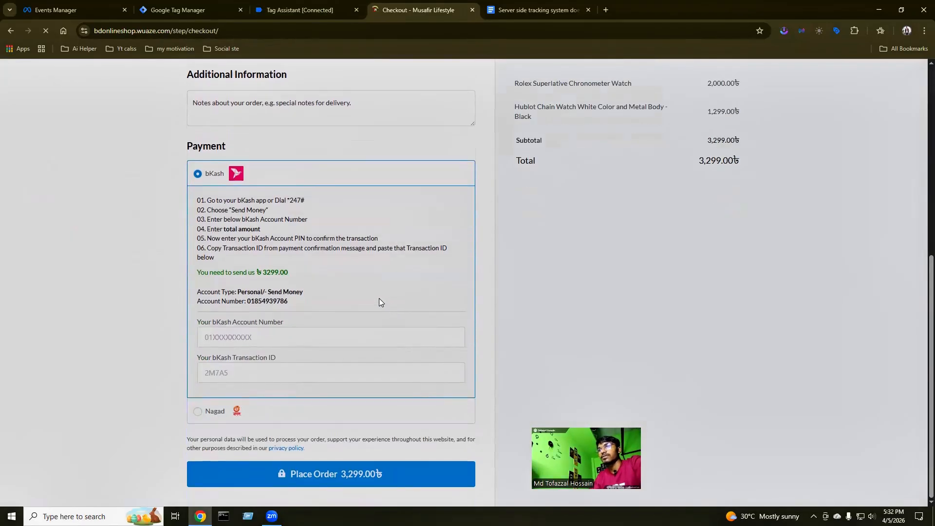
{"action": "scroll", "coordinate": [327, 236], "scroll_direction": "up", "scroll_amount": 7}
{"action": "scroll", "coordinate": [327, 237], "scroll_direction": "down", "scroll_amount": 5}
{"action": "scroll", "coordinate": [316, 195], "scroll_direction": "down", "scroll_amount": 2}
{"action": "left_click", "coordinate": [299, 11]}
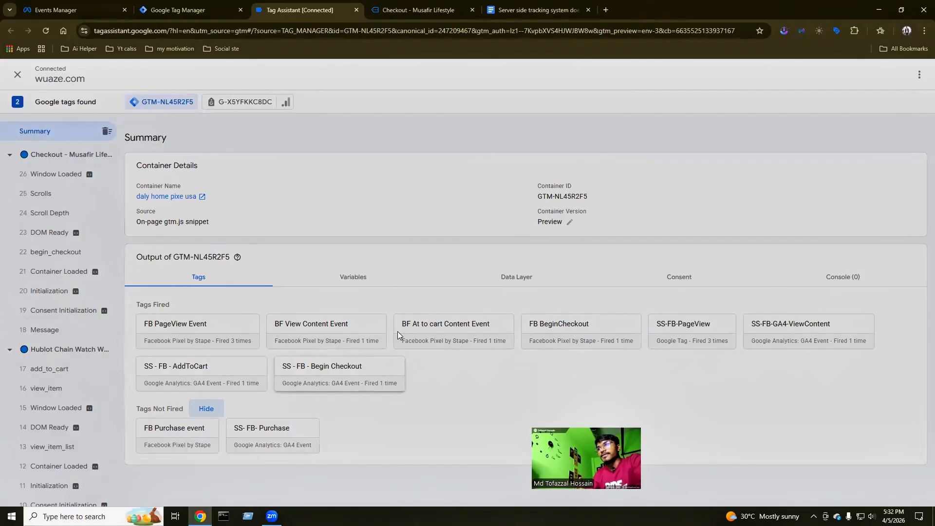
Review the checkout page's payment section again and check the purchase tags listed as not fired in Tag Assistant.
{"action": "left_click", "coordinate": [407, 10]}
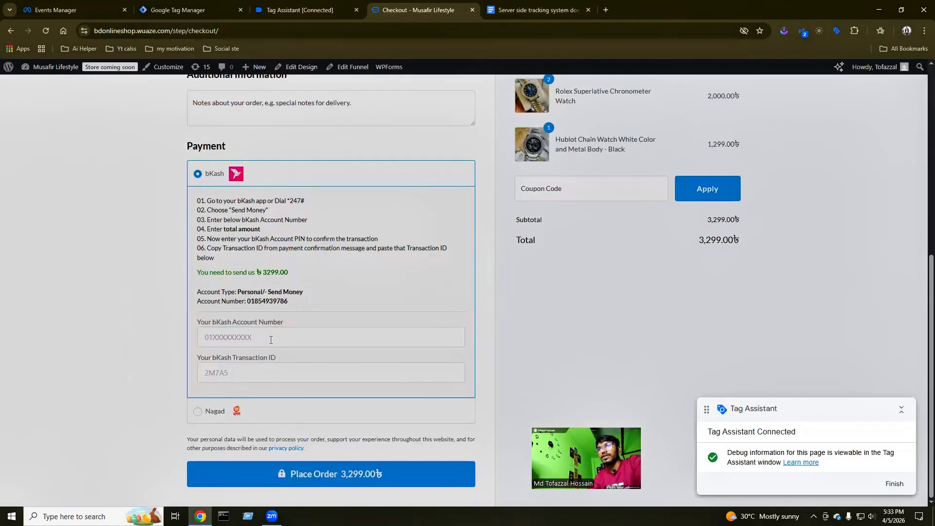
{"action": "scroll", "coordinate": [293, 199], "scroll_direction": "up", "scroll_amount": 3}
{"action": "scroll", "coordinate": [341, 117], "scroll_direction": "down", "scroll_amount": 3}
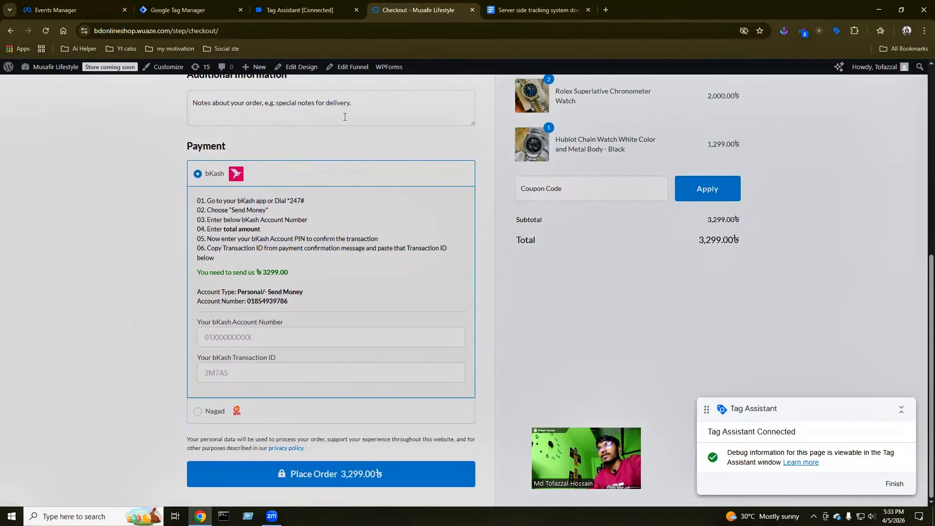
{"action": "left_click", "coordinate": [321, 9]}
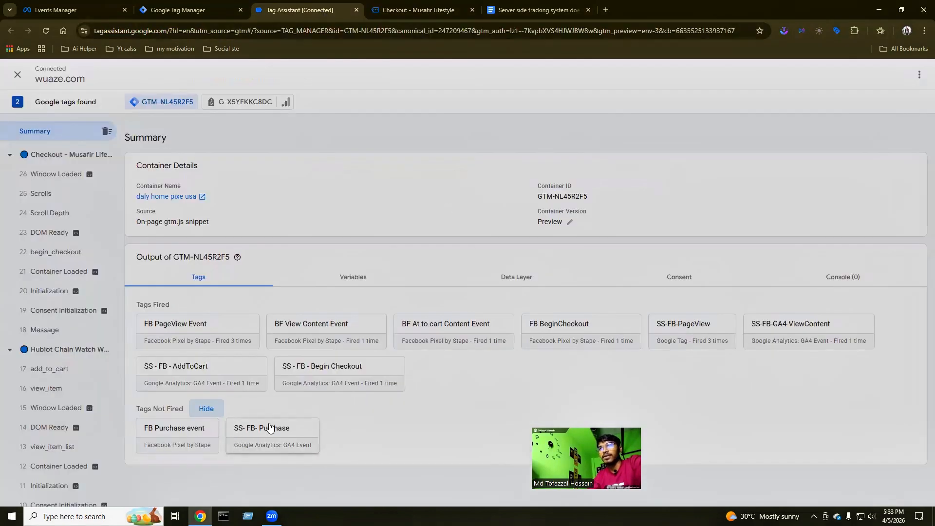
Return to the store's checkout, fill in the saved bKash account number and go to the bKash transaction ID field.
{"action": "left_click", "coordinate": [390, 6]}
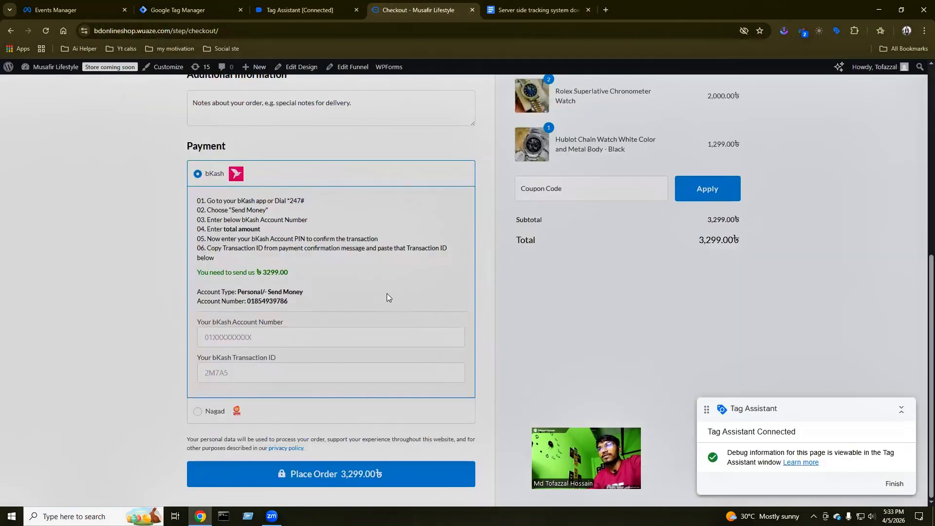
{"action": "left_click", "coordinate": [226, 341]}
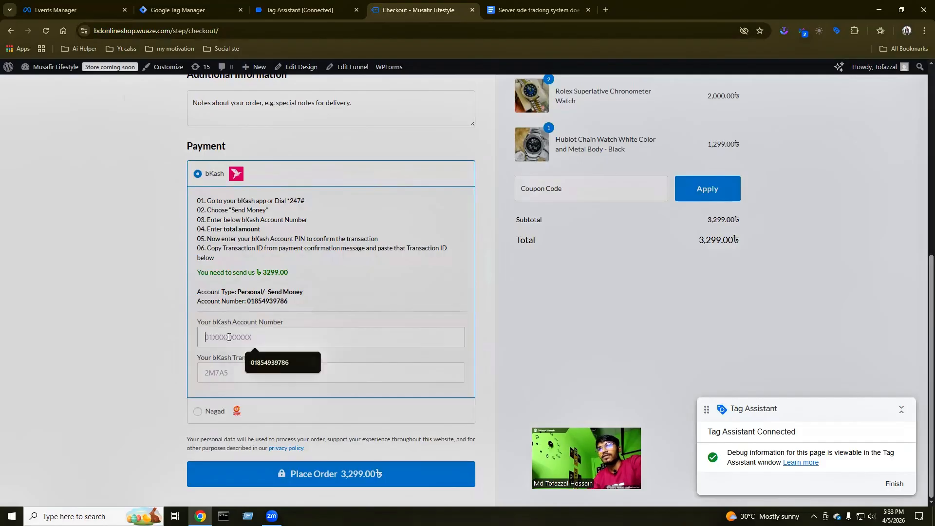
{"action": "left_click", "coordinate": [260, 360]}
{"action": "left_click", "coordinate": [246, 379]}
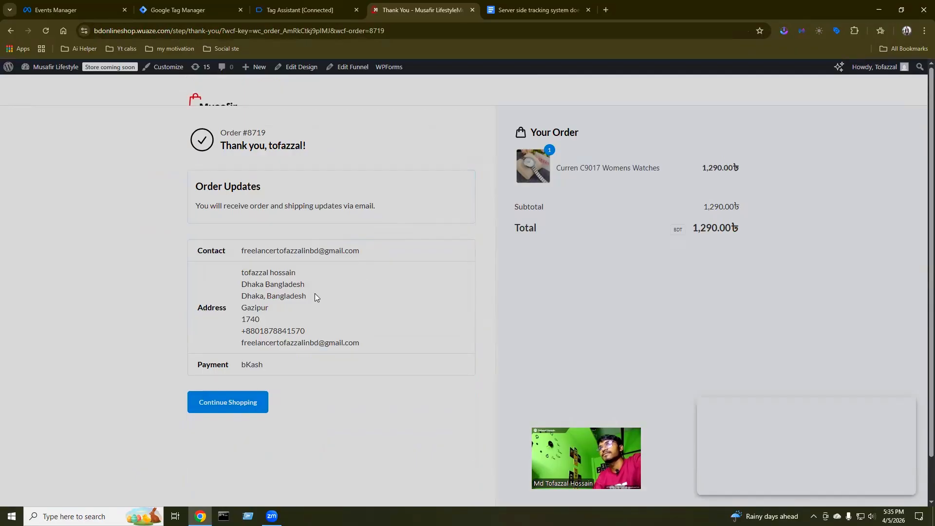
Continue shopping from the order's thank-you page and check in Tag Assistant whether the purchase tags fired.
{"action": "left_click", "coordinate": [217, 407]}
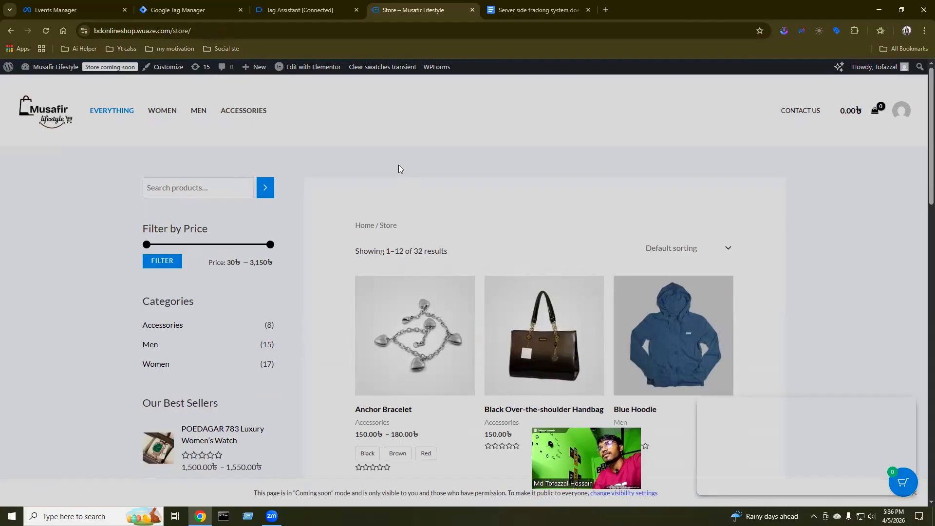
{"action": "left_click", "coordinate": [311, 10]}
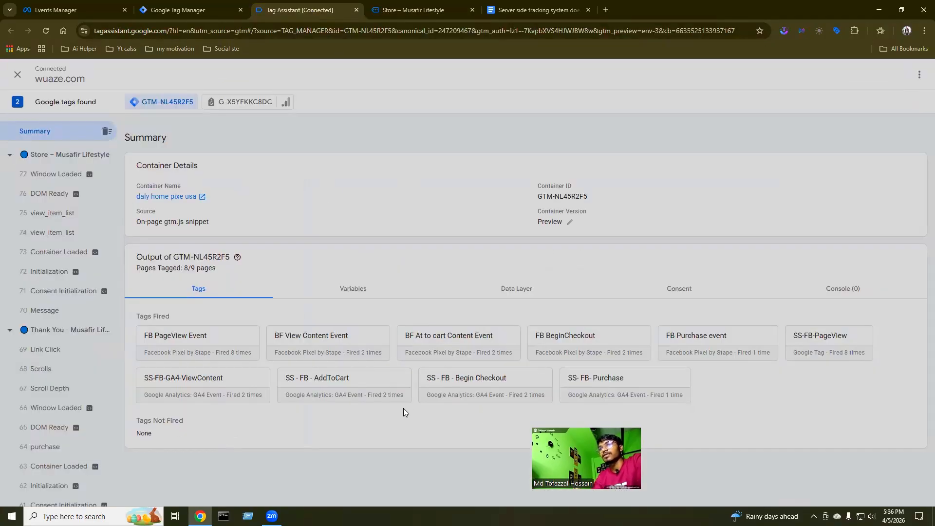